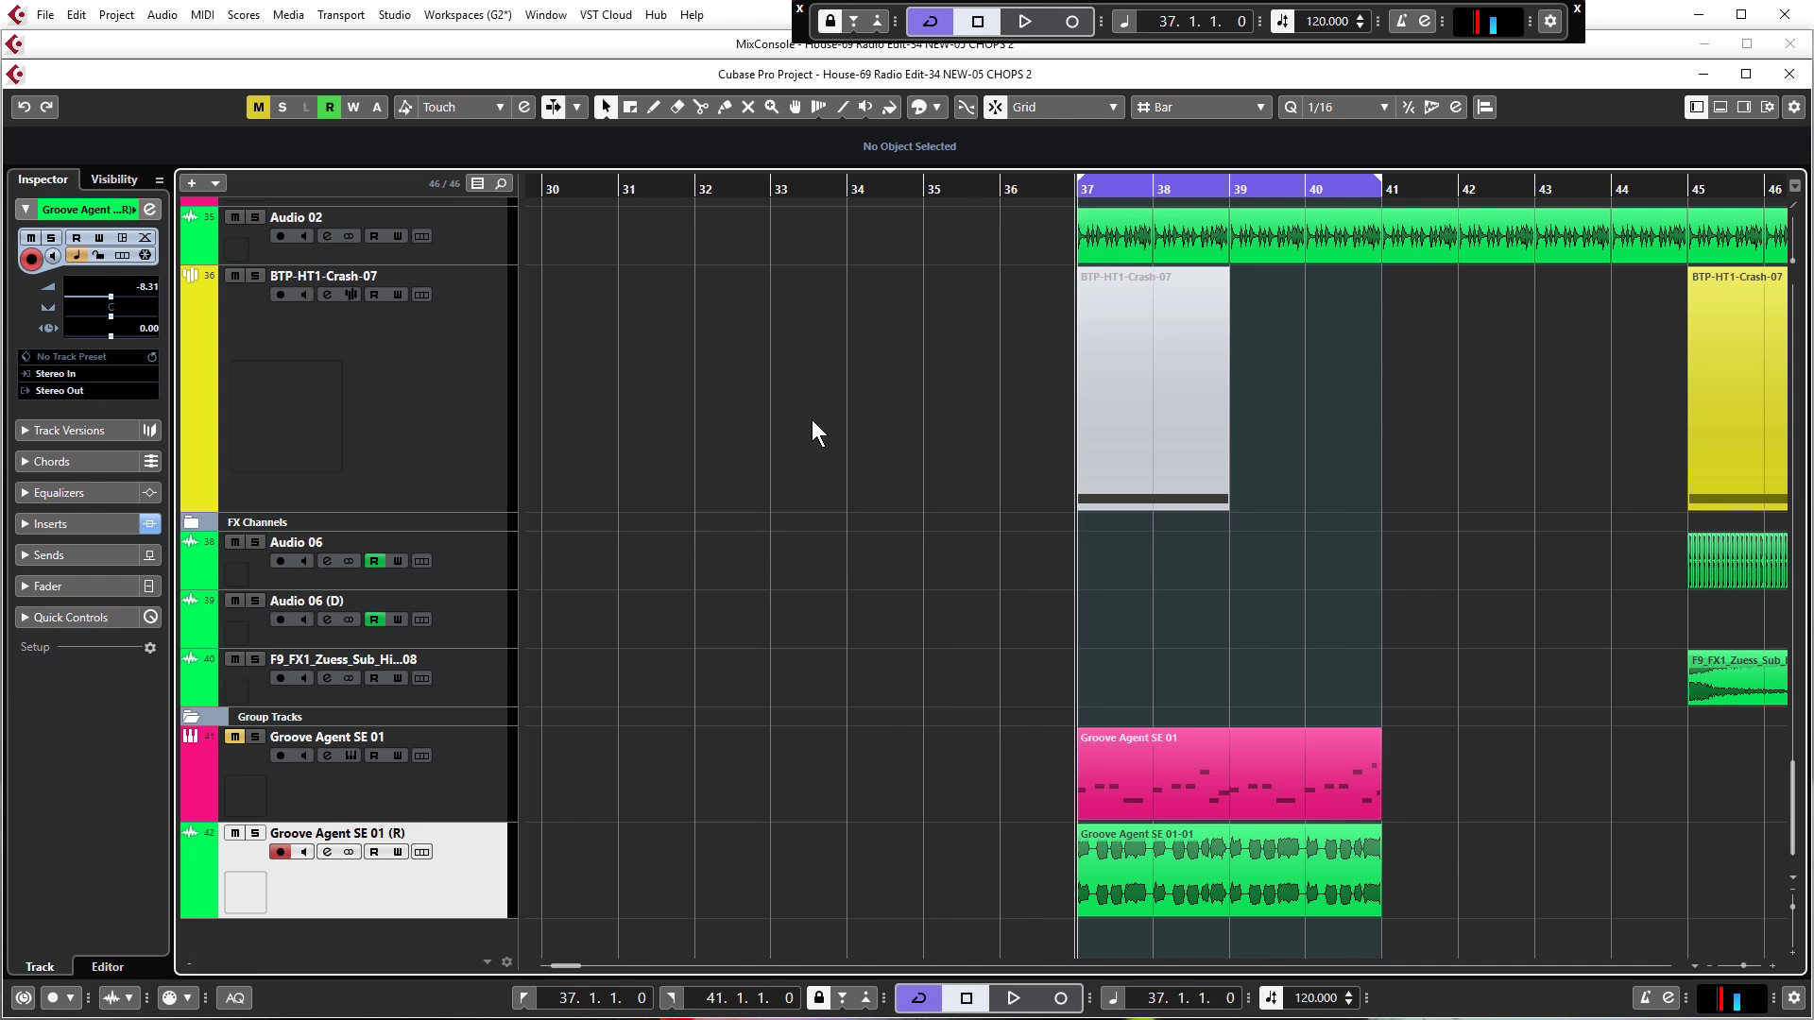
Play the original vocal phrase on the VPE2 128 BPM track from bar 29, and from bar 33, to hear the source
{"action": "scroll", "coordinate": [1117, 531], "scroll_direction": "up", "scroll_amount": 10}
{"action": "scroll", "coordinate": [1122, 550], "scroll_direction": "down", "scroll_amount": 1, "text": "ctrl"}
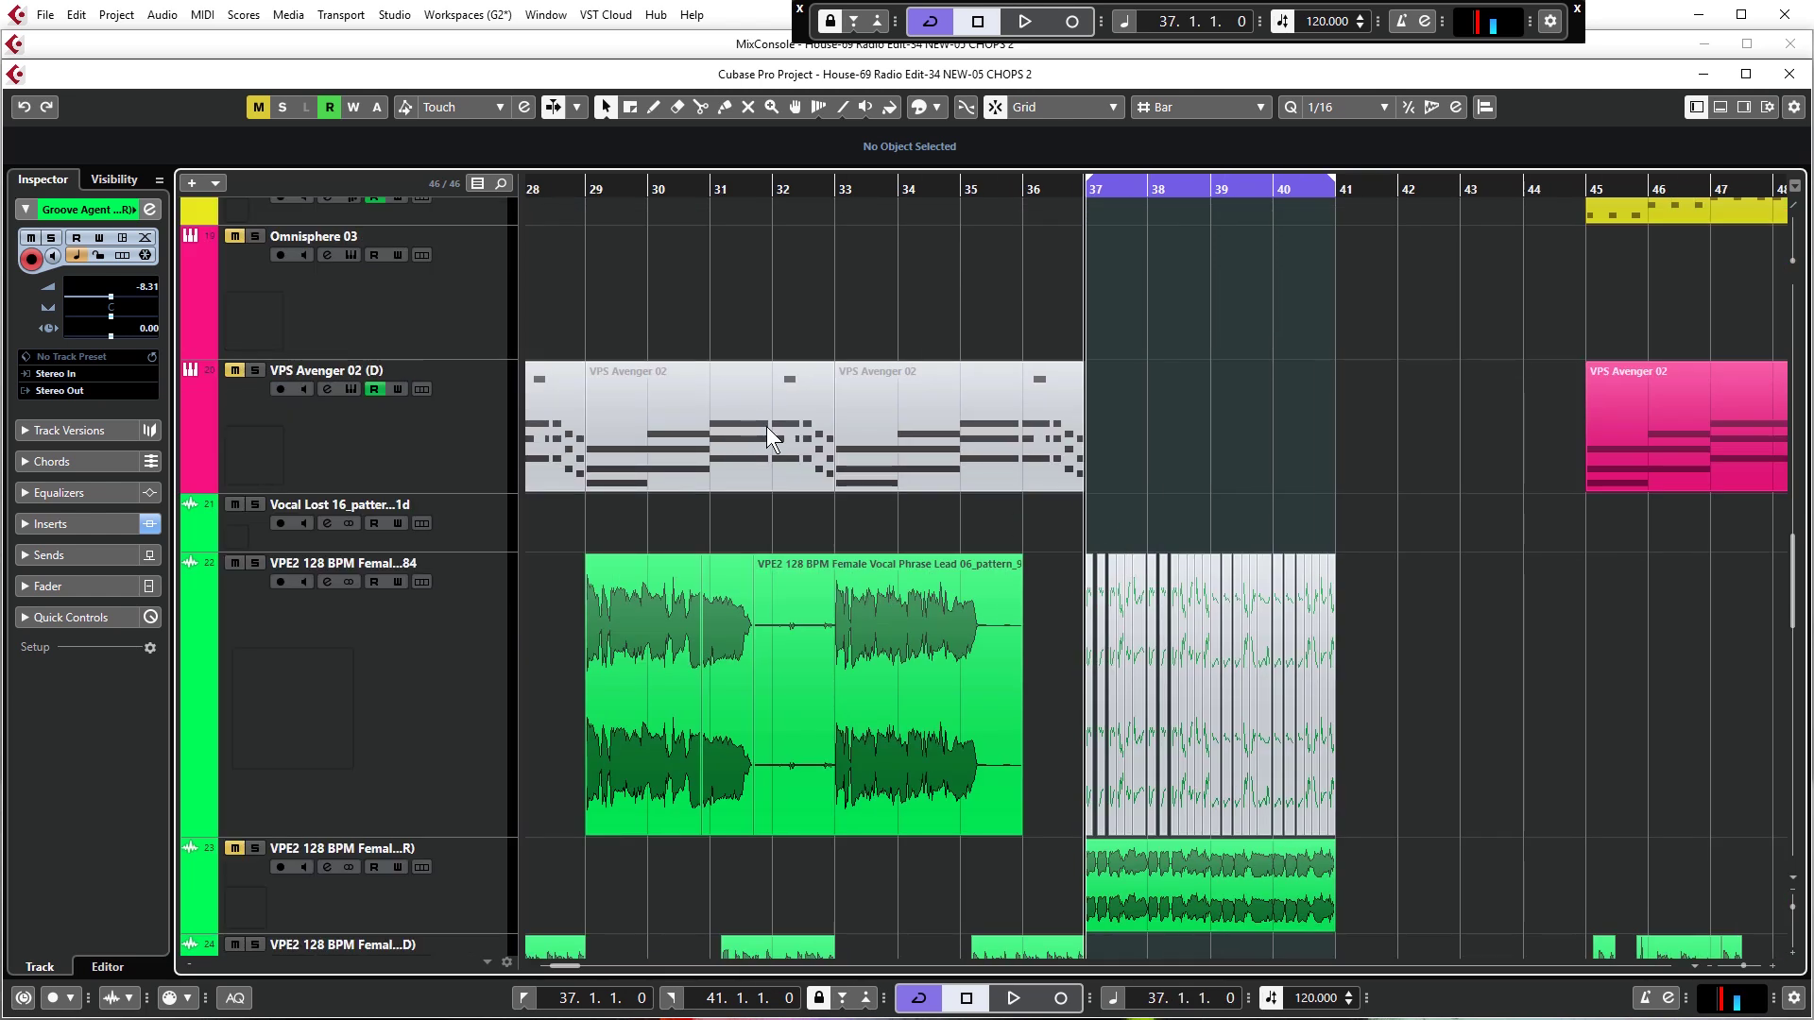
{"action": "left_click", "coordinate": [600, 183]}
{"action": "key", "text": "space"}
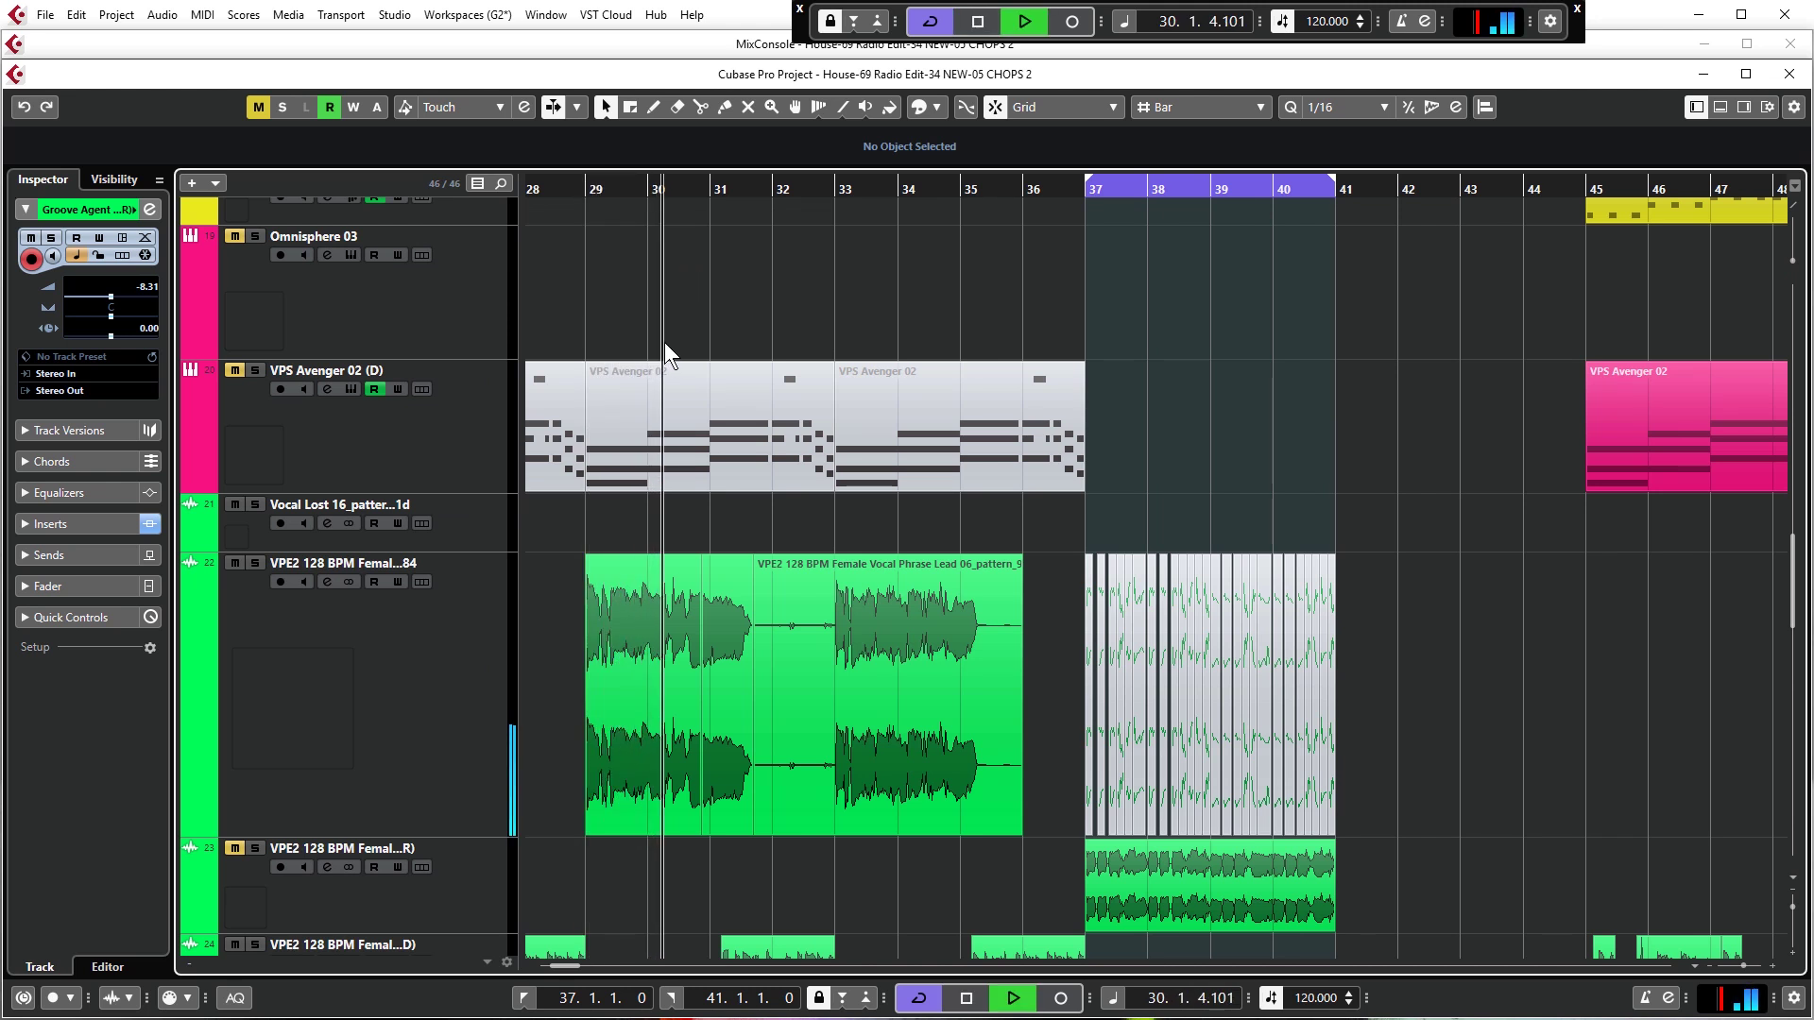
{"action": "left_click", "coordinate": [835, 189]}
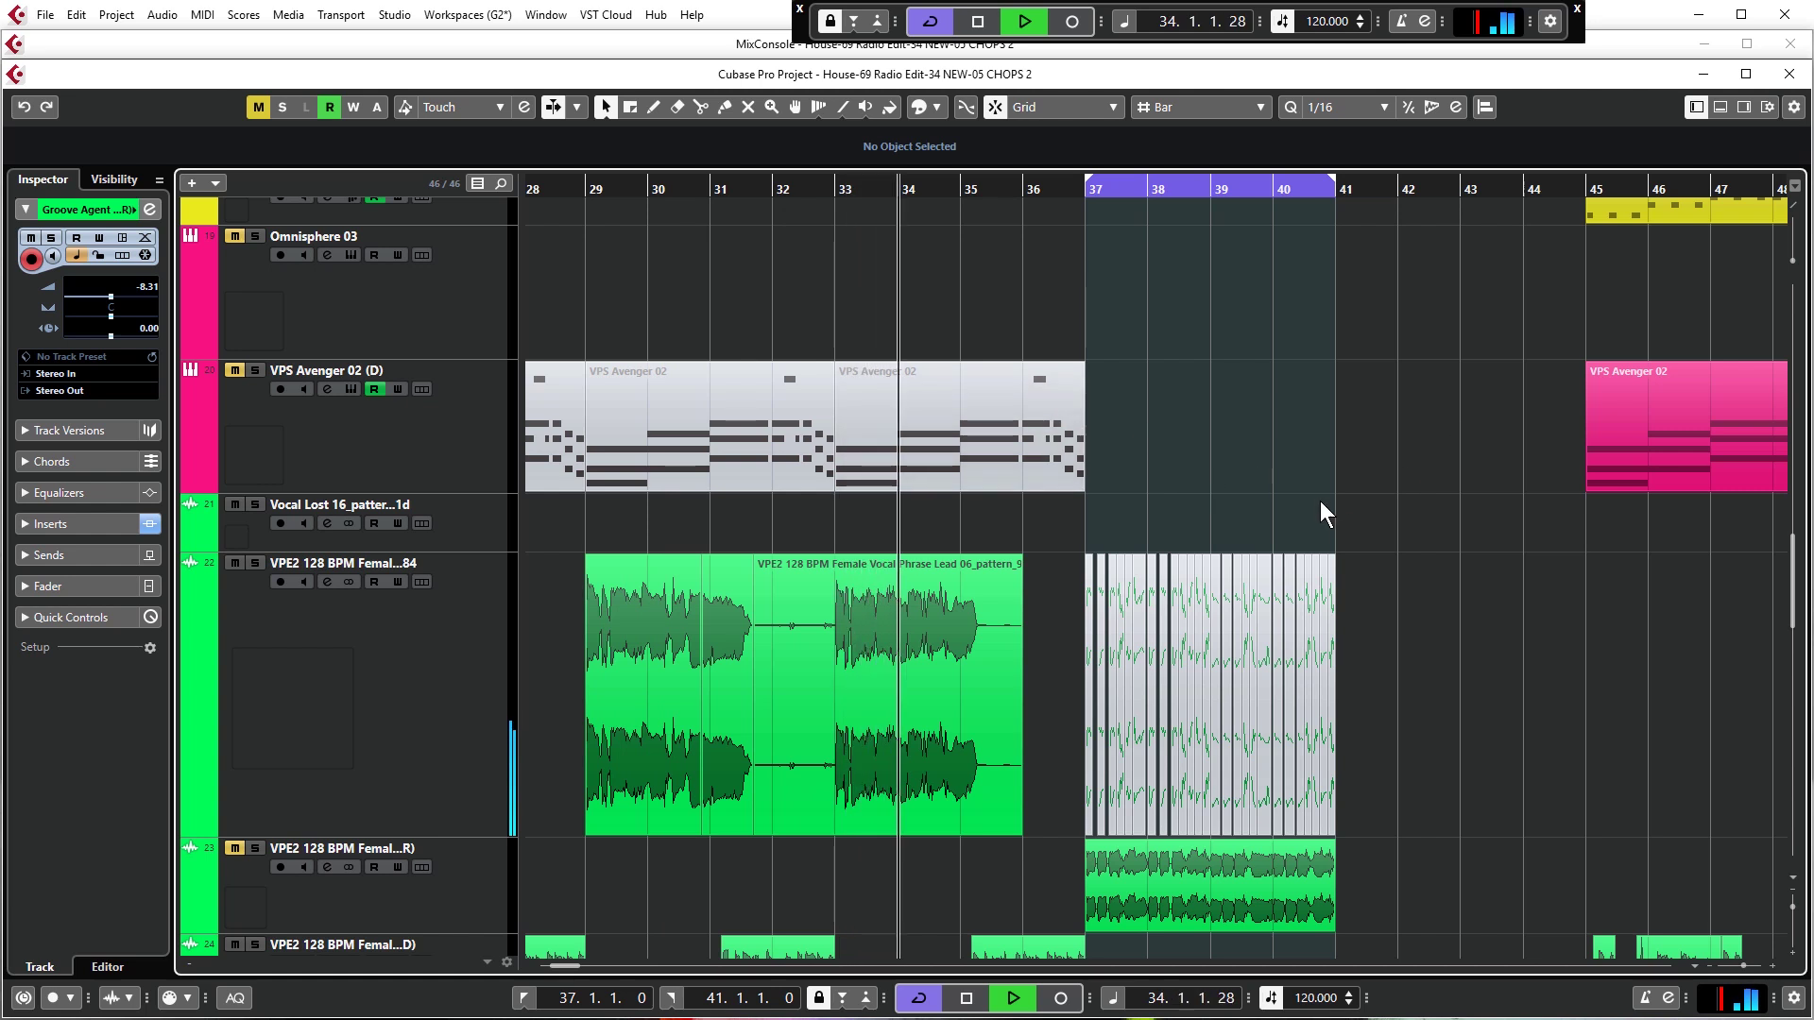
{"action": "key", "text": "space"}
Play the Groove Agent SE 01 (R) chop pattern from bar 37
{"action": "scroll", "coordinate": [1274, 512], "scroll_direction": "down", "scroll_amount": 15}
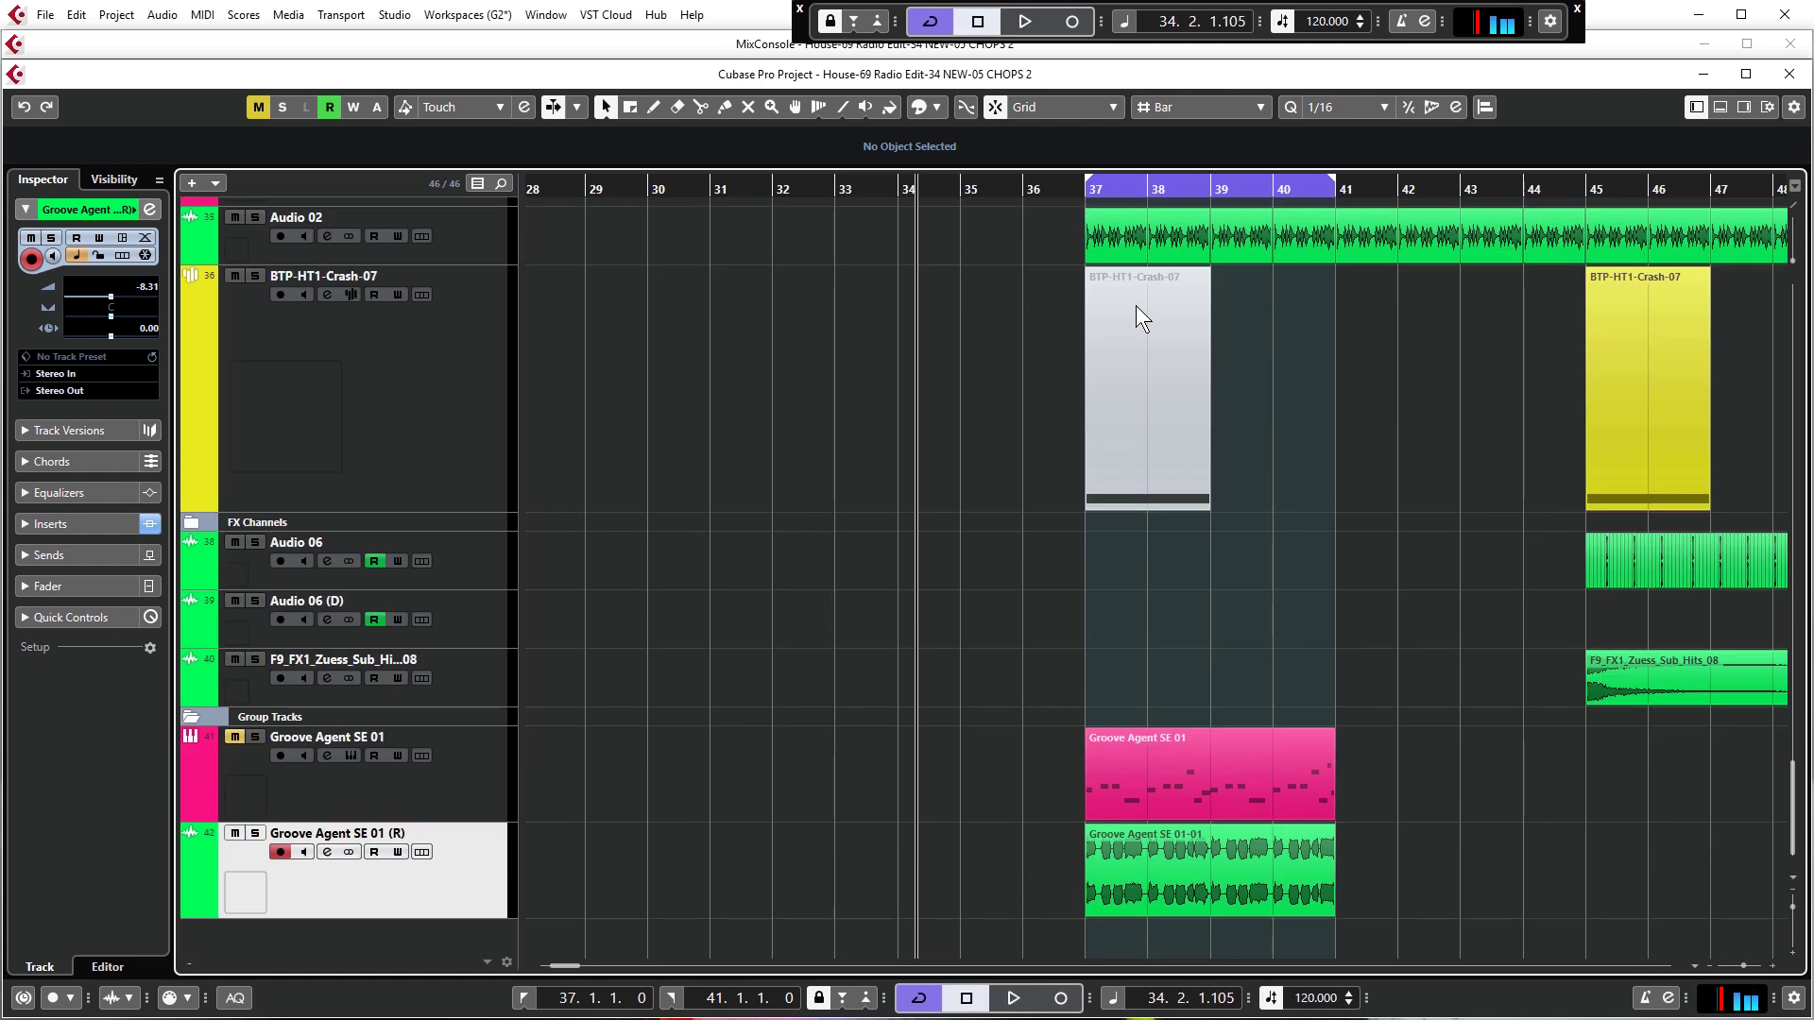
{"action": "left_click", "coordinate": [1075, 193]}
{"action": "key", "text": "space"}
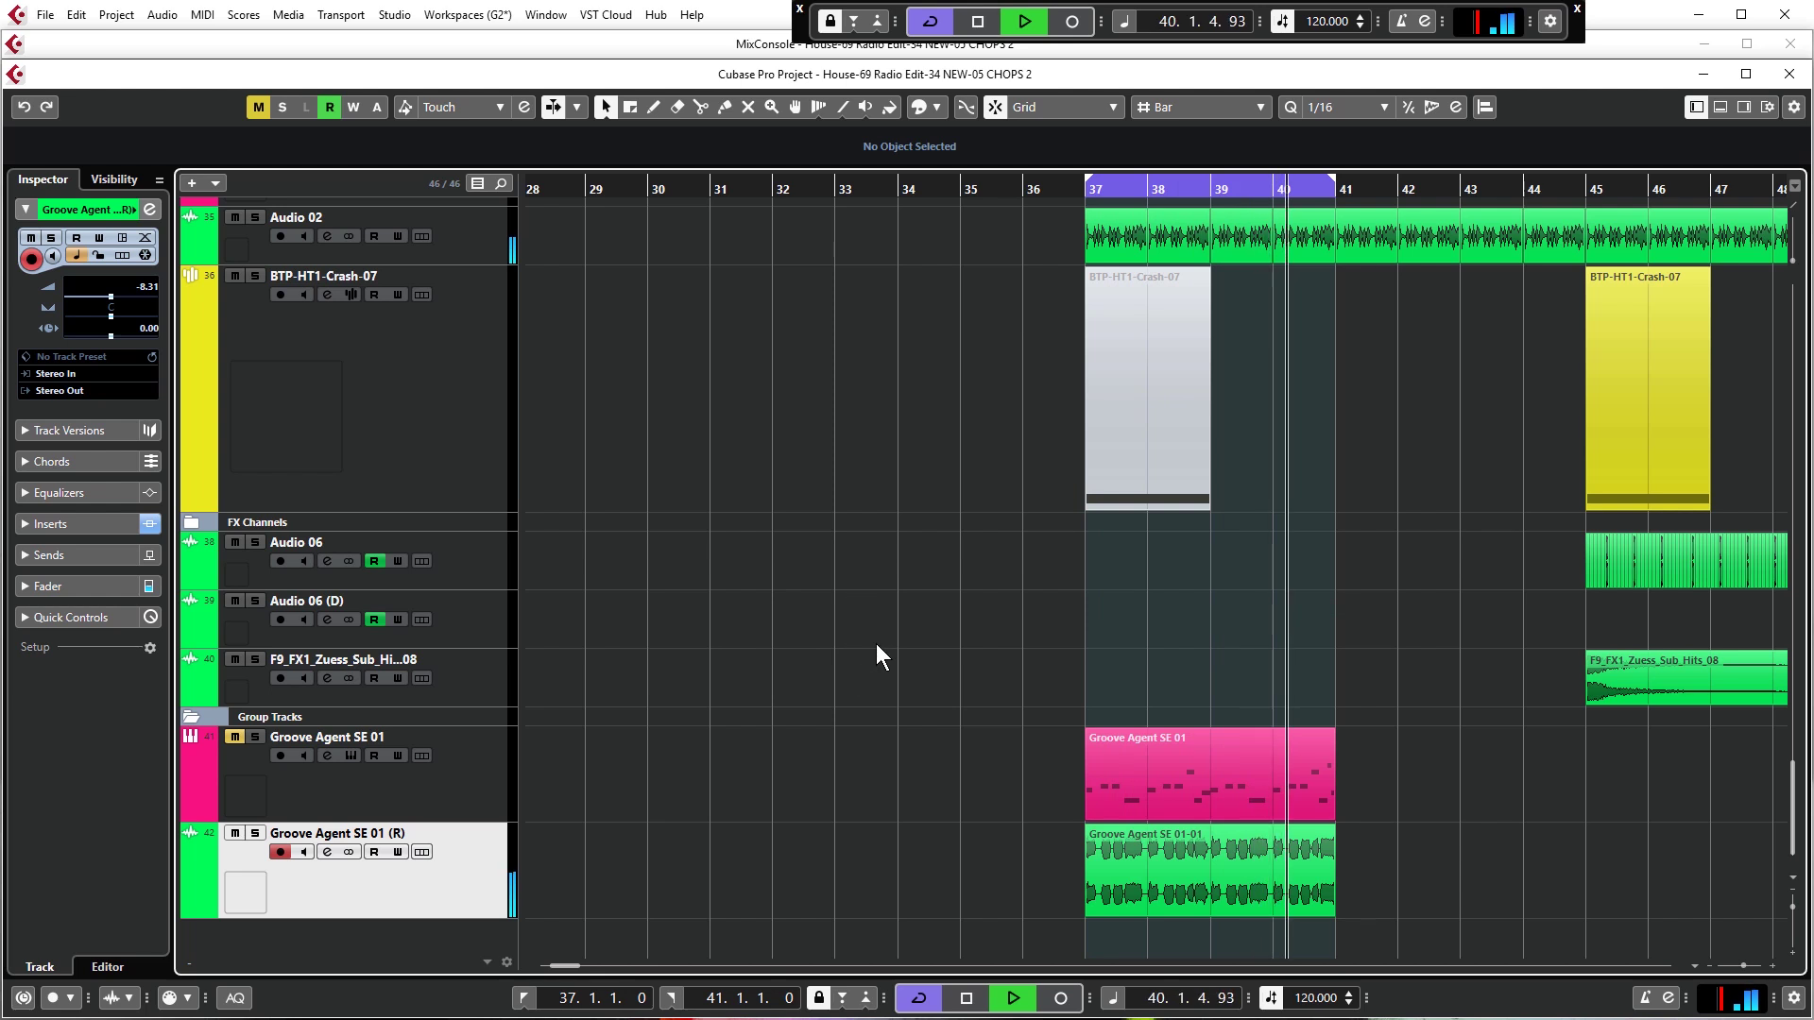
{"action": "key", "text": "space"}
Mute the Groove Agent SE 01 (R) track, unmute the chopped vocal events from bar 37, and place the cursor at bar 37
{"action": "scroll", "coordinate": [741, 735], "scroll_direction": "up", "scroll_amount": 5}
{"action": "scroll", "coordinate": [741, 742], "scroll_direction": "down", "scroll_amount": 4}
{"action": "scroll", "coordinate": [740, 742], "scroll_direction": "down", "scroll_amount": 3}
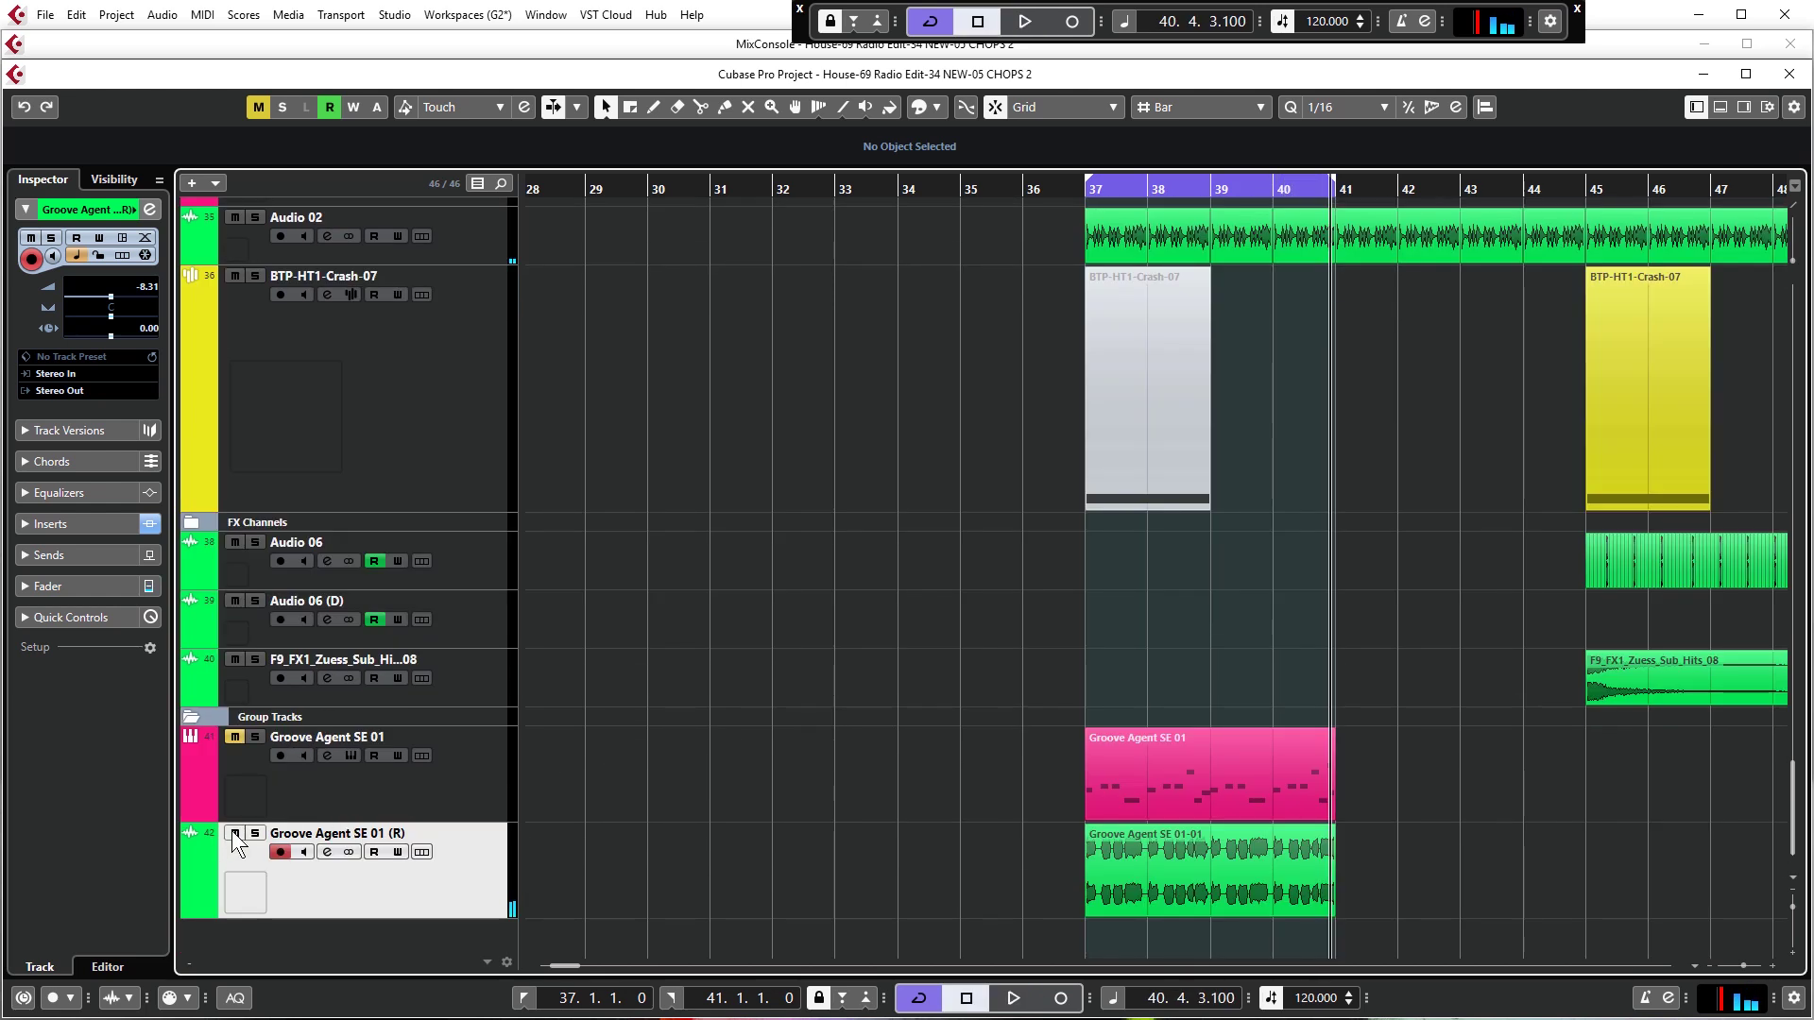
{"action": "scroll", "coordinate": [882, 678], "scroll_direction": "up", "scroll_amount": 15}
{"action": "scroll", "coordinate": [880, 678], "scroll_direction": "down", "scroll_amount": 6}
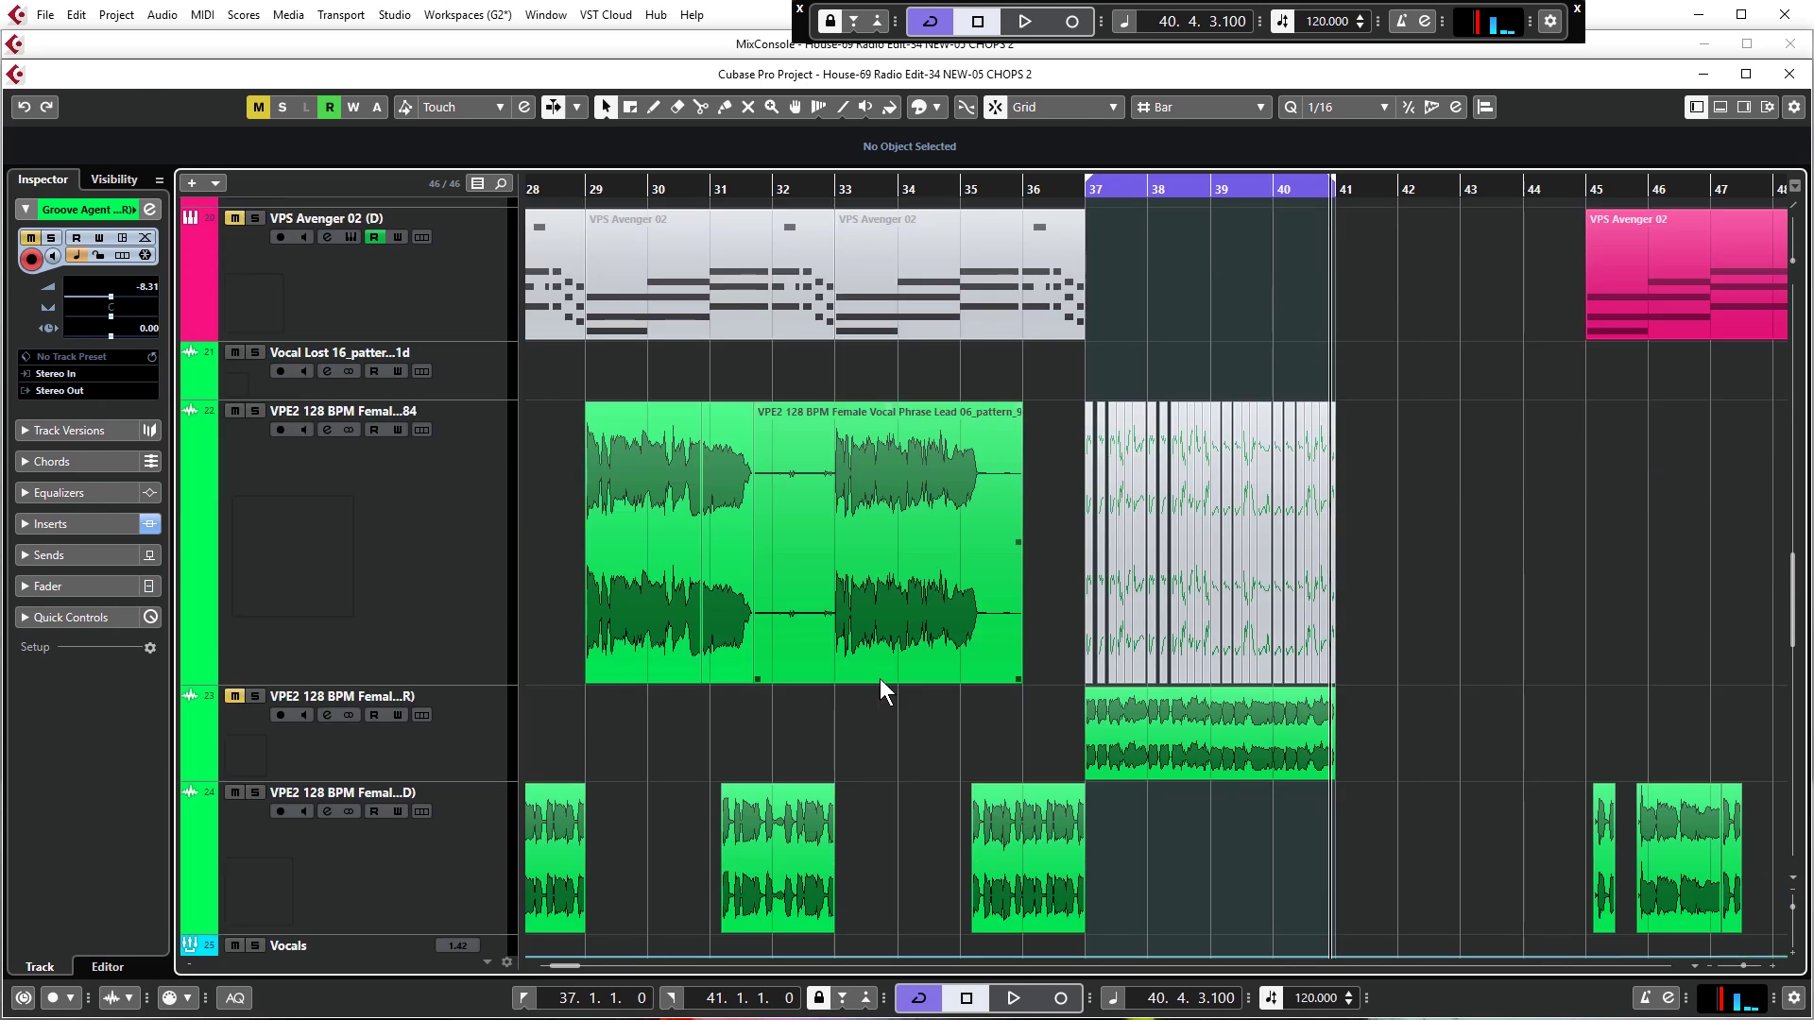
{"action": "right_click", "coordinate": [1051, 468]}
{"action": "left_click", "coordinate": [1189, 469]}
{"action": "left_click", "coordinate": [1398, 494]}
{"action": "key", "text": "1"}
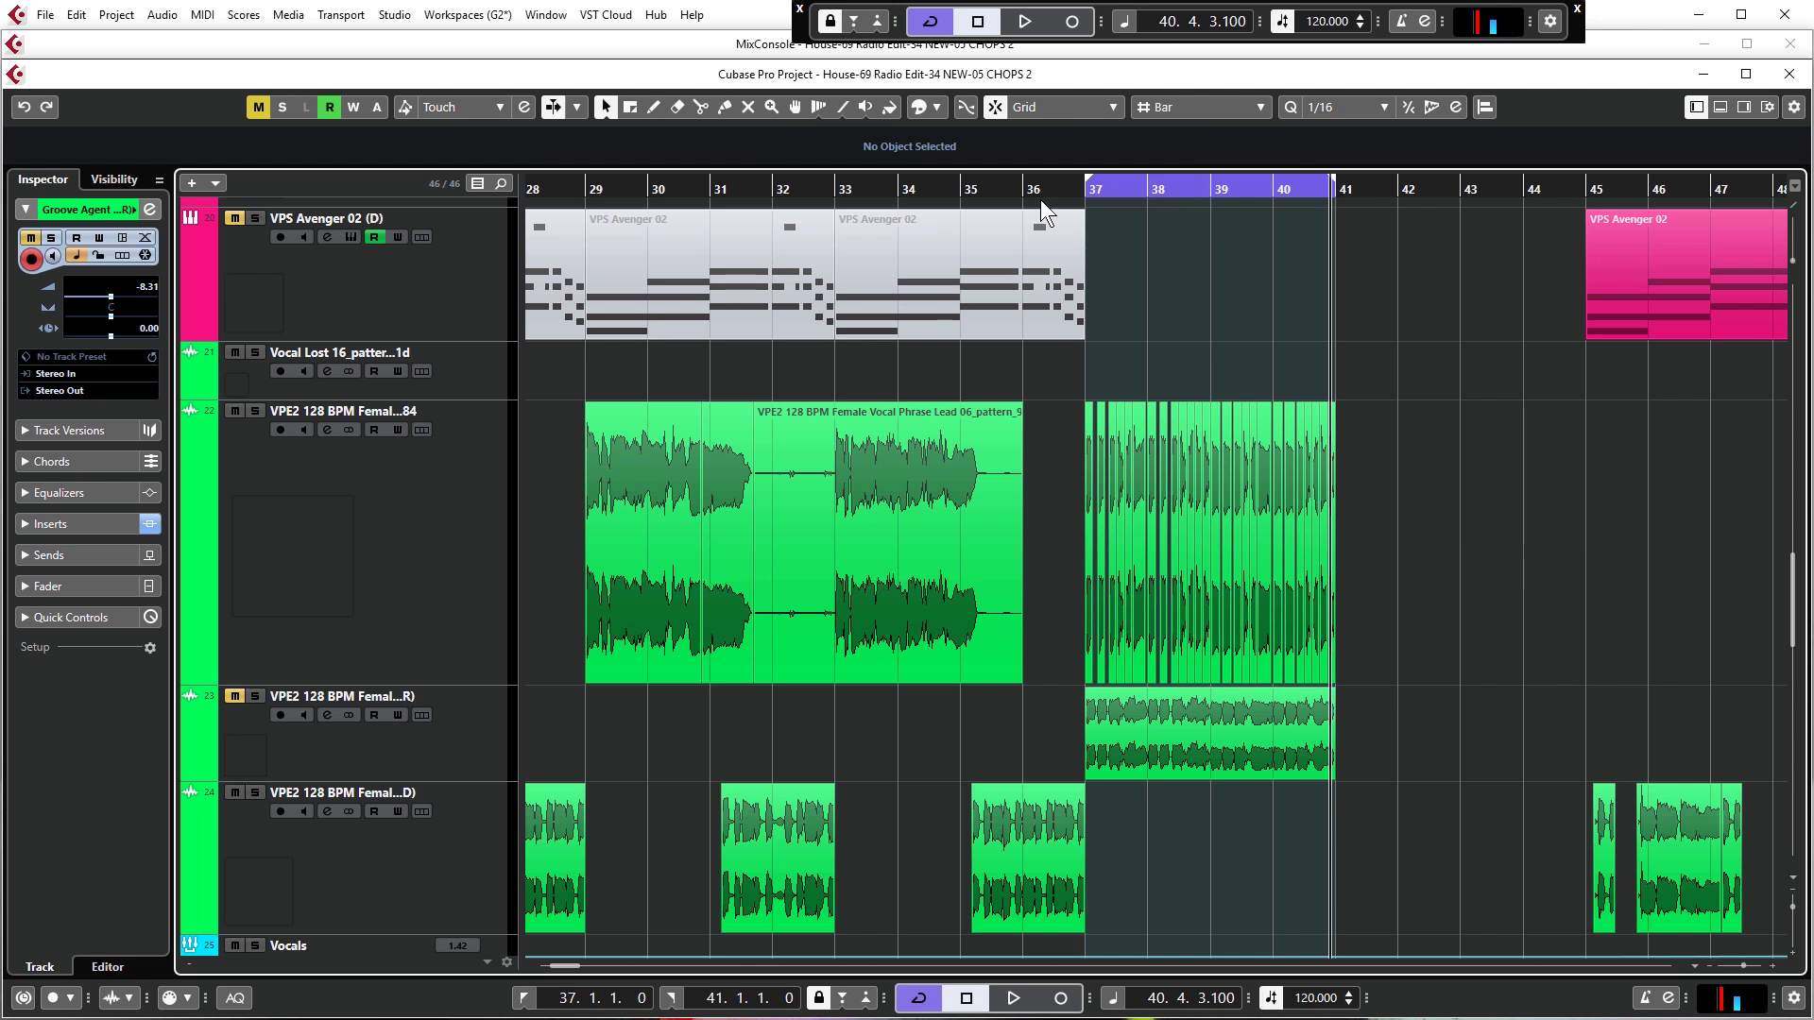
{"action": "left_click", "coordinate": [1084, 192]}
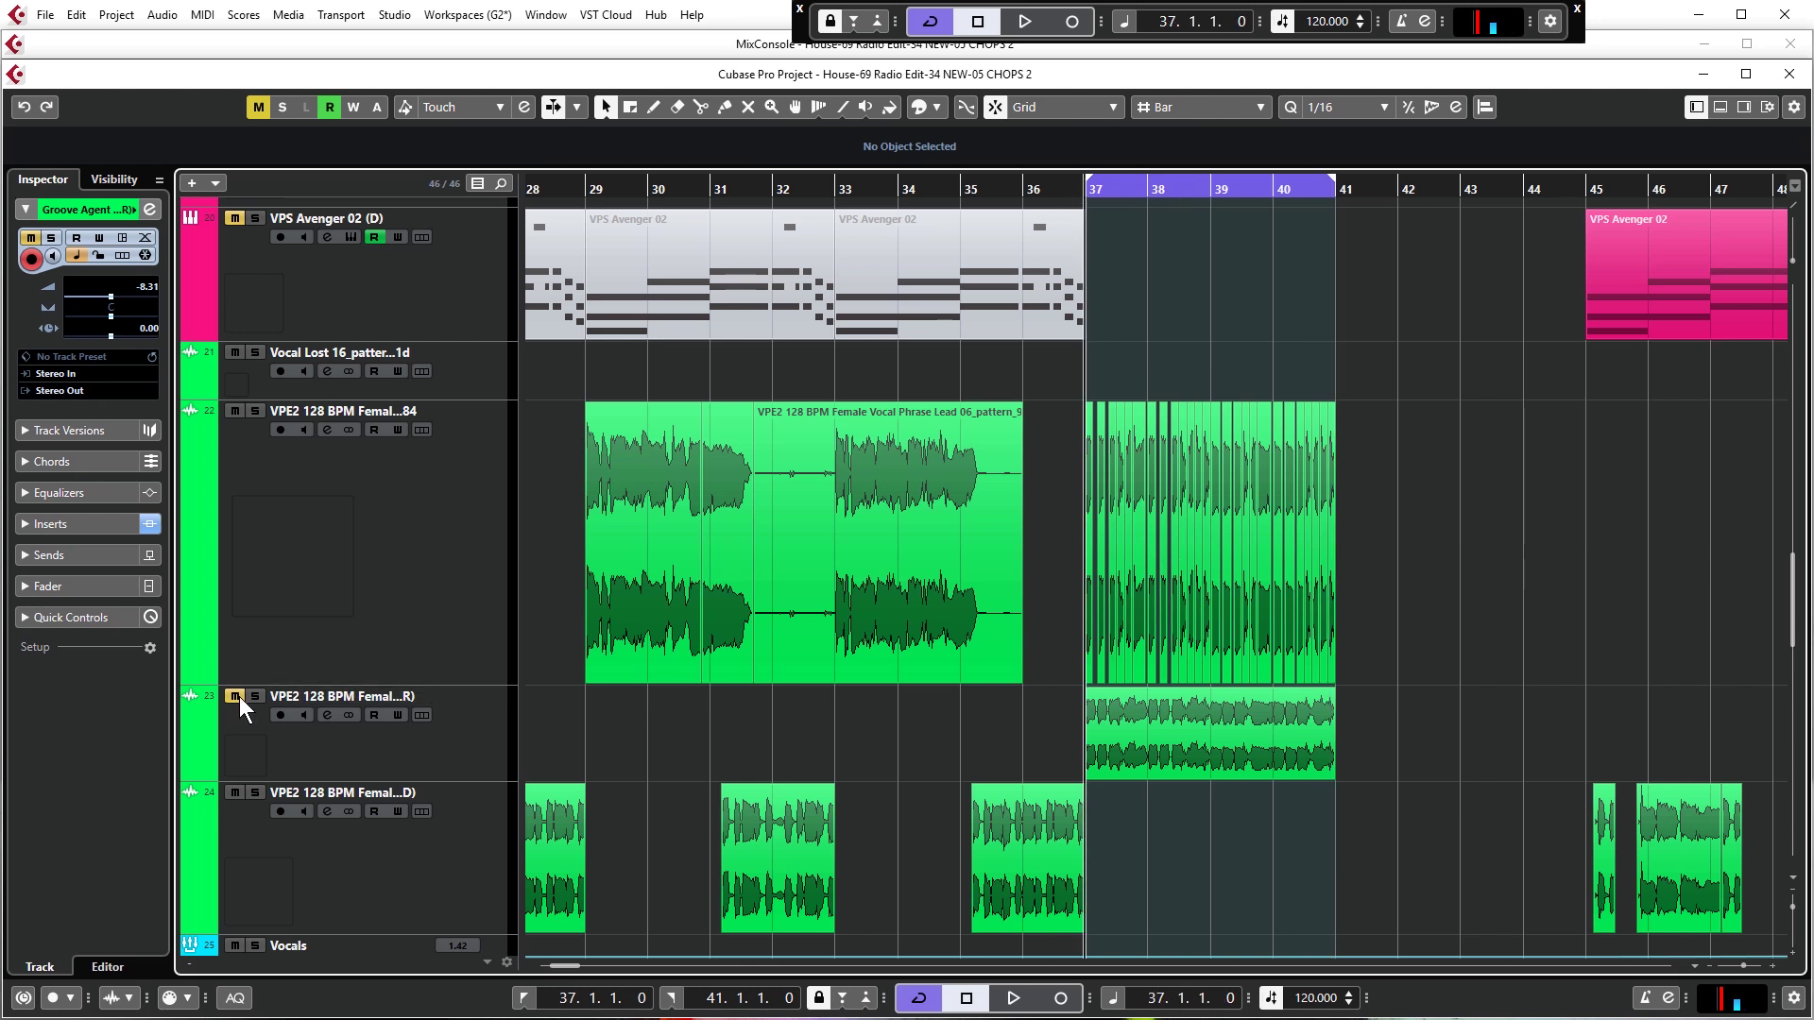
Mute the chopped vocal events, unmute the rendered VPE2 (R) track, and play its version from bar 37
{"action": "right_click", "coordinate": [1249, 398]}
{"action": "left_click", "coordinate": [1367, 396]}
{"action": "left_click_drag", "start_coordinate": [1375, 417], "coordinate": [1009, 558]}
{"action": "key", "text": "1"}
{"action": "key", "text": "space"}
{"action": "left_click", "coordinate": [1132, 229]}
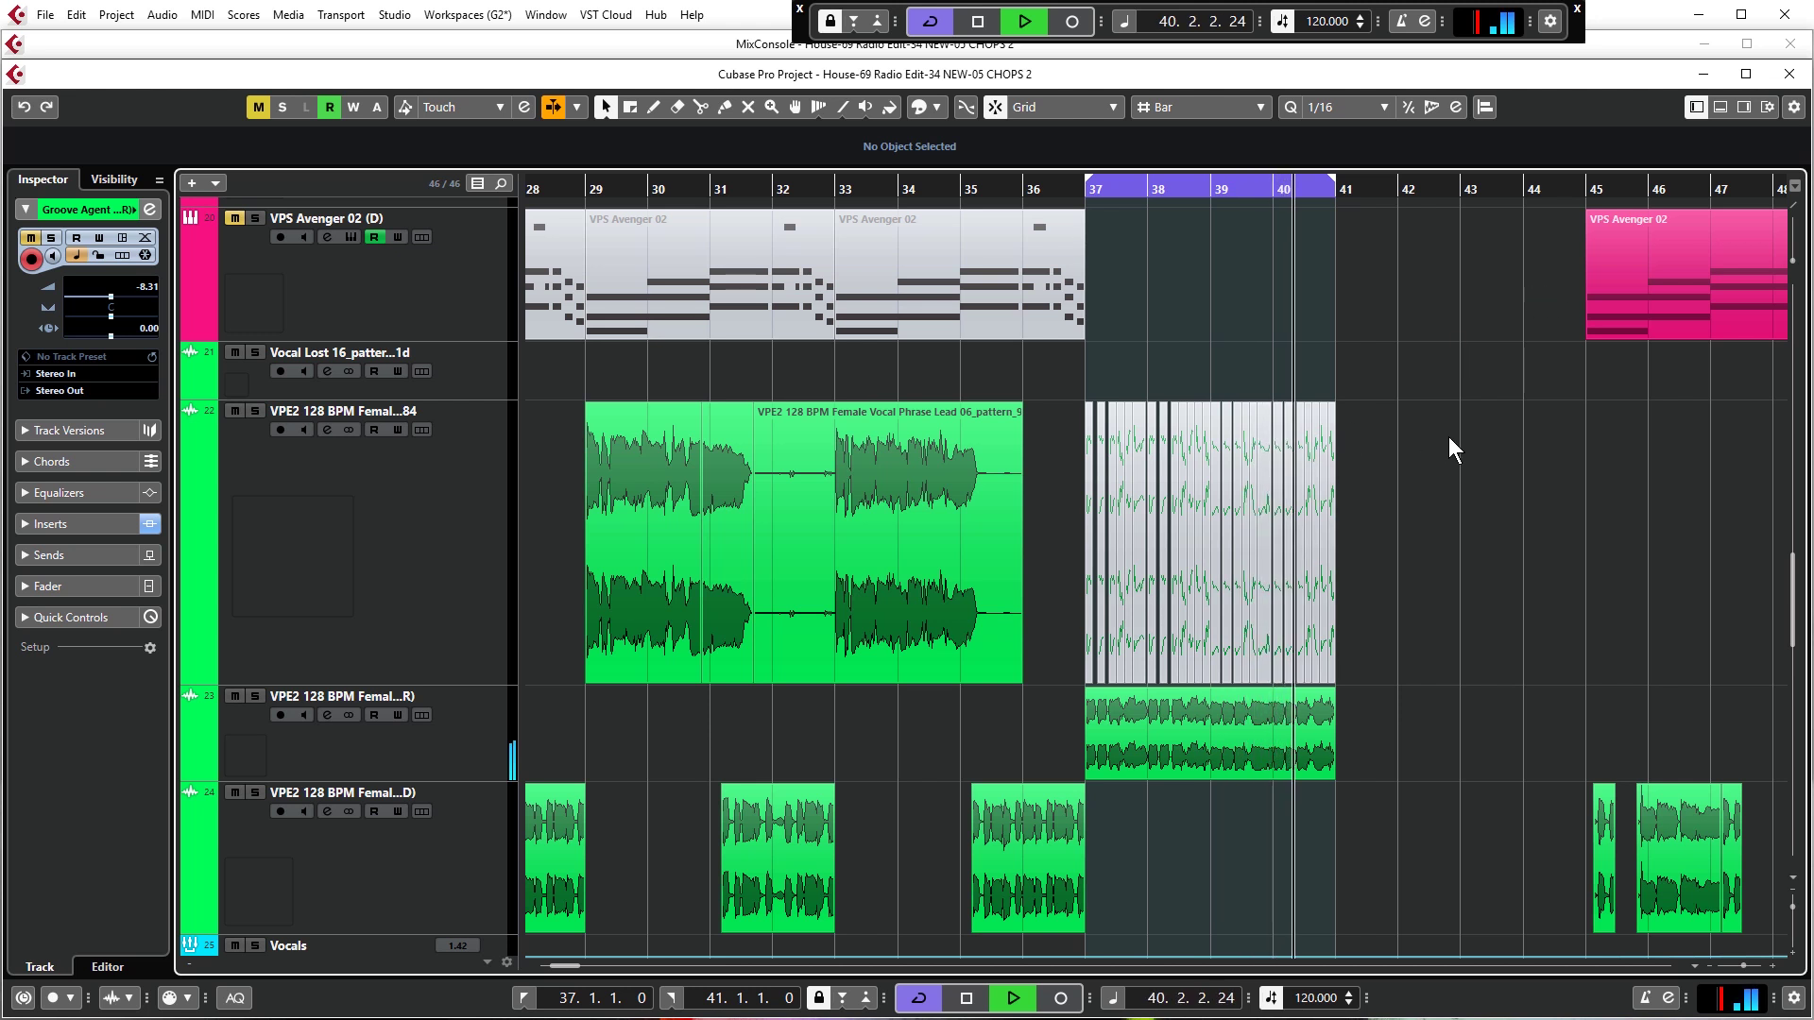
{"action": "key", "text": "space"}
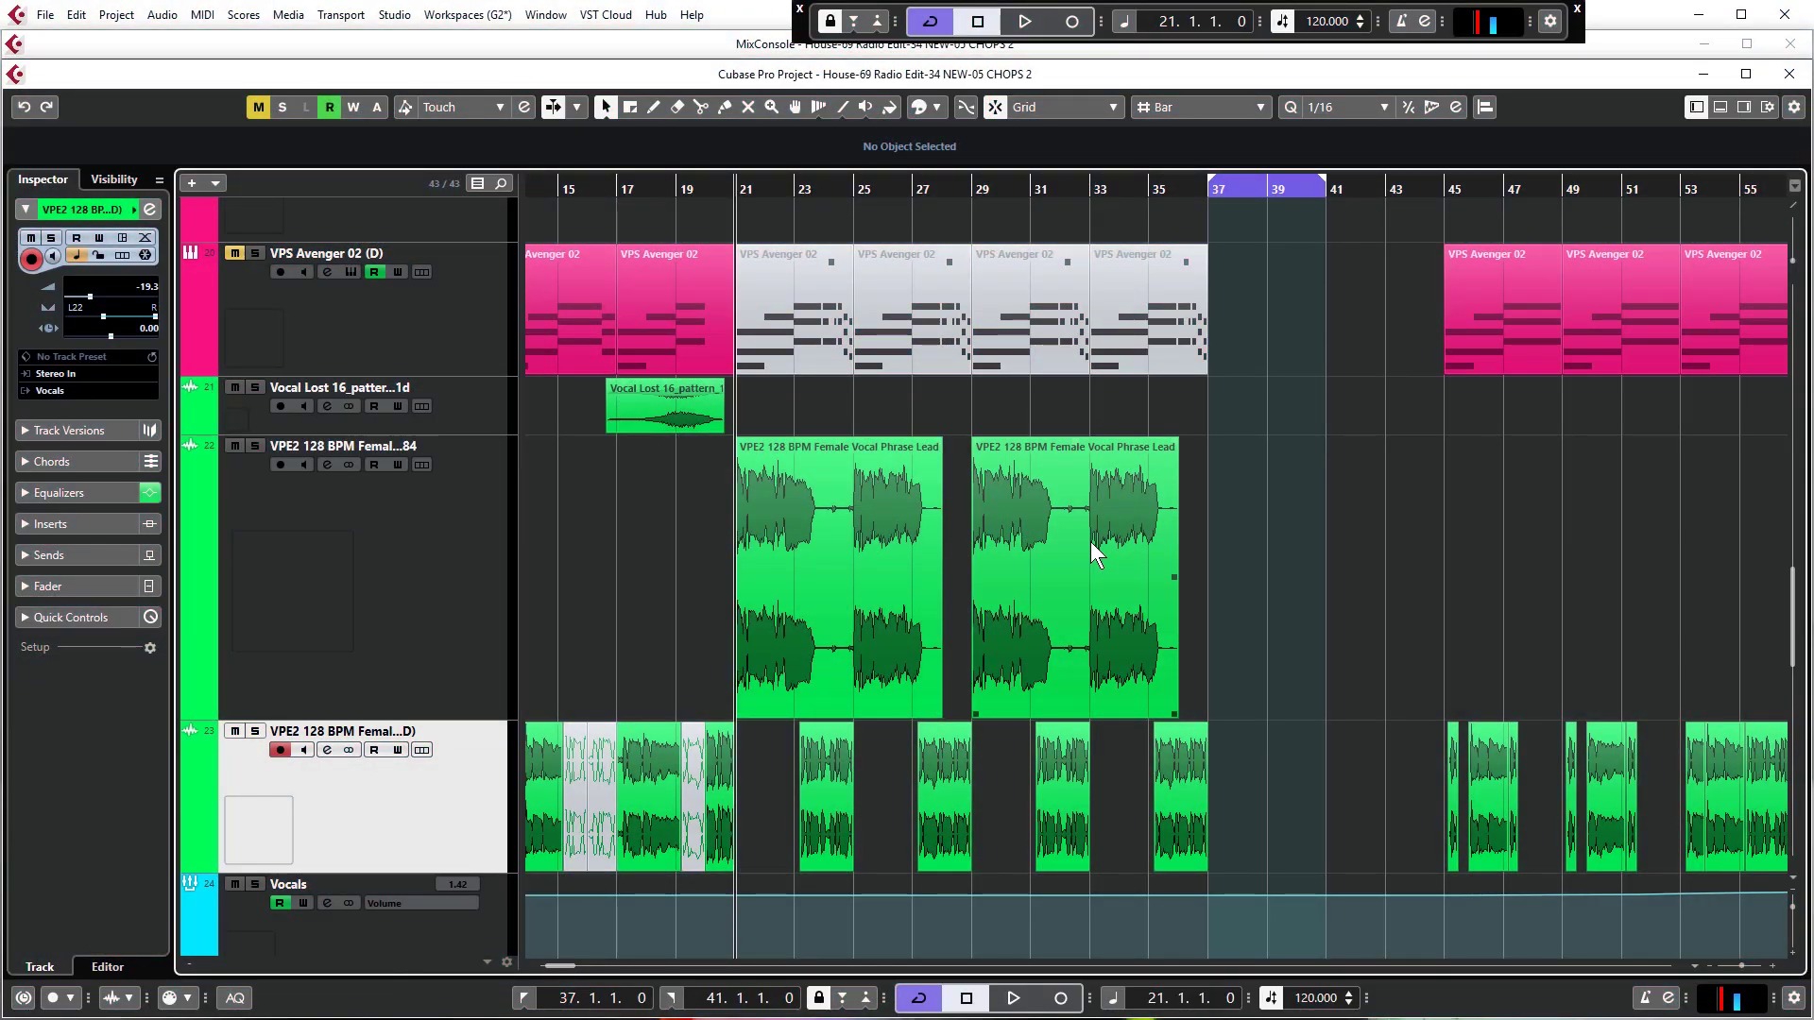
Play the arrangement from bar 20 to hear the two vocal phrase events in context
{"action": "scroll", "coordinate": [1068, 546], "scroll_direction": "up", "scroll_amount": 3}
{"action": "scroll", "coordinate": [822, 548], "scroll_direction": "up", "scroll_amount": 4}
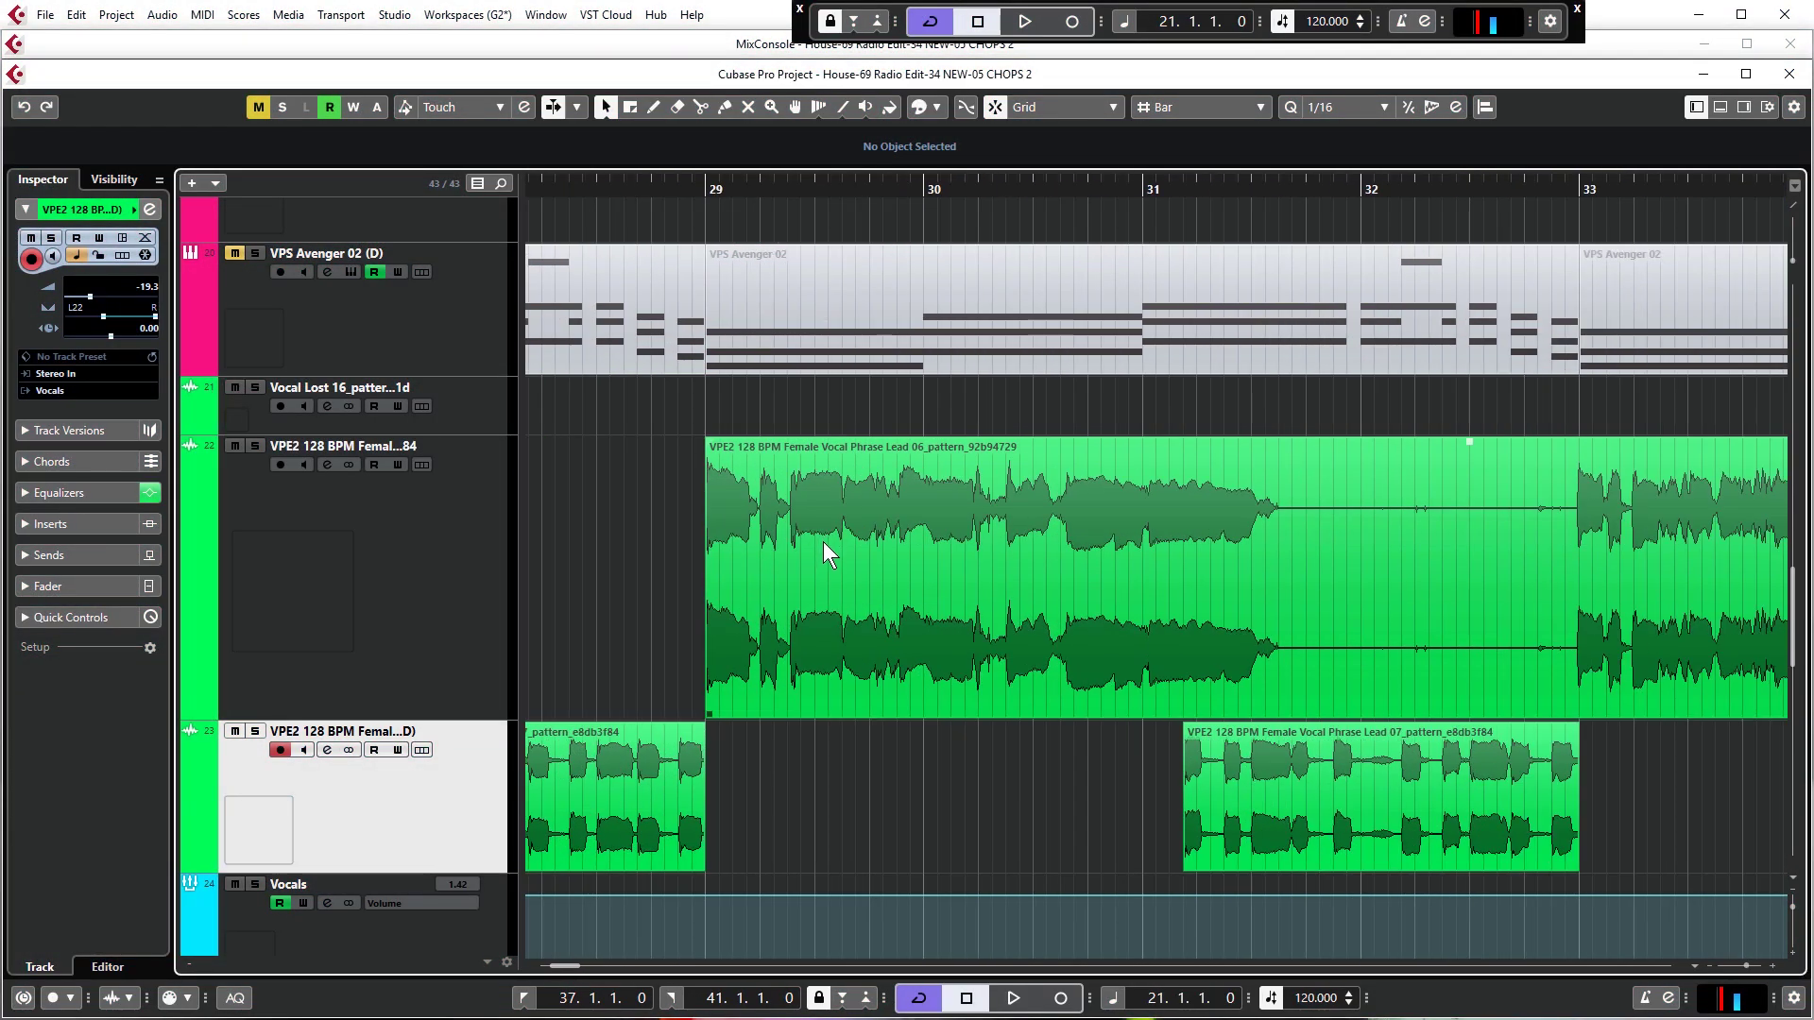
{"action": "scroll", "coordinate": [662, 237], "scroll_direction": "down", "scroll_amount": 6}
{"action": "left_click", "coordinate": [663, 195]}
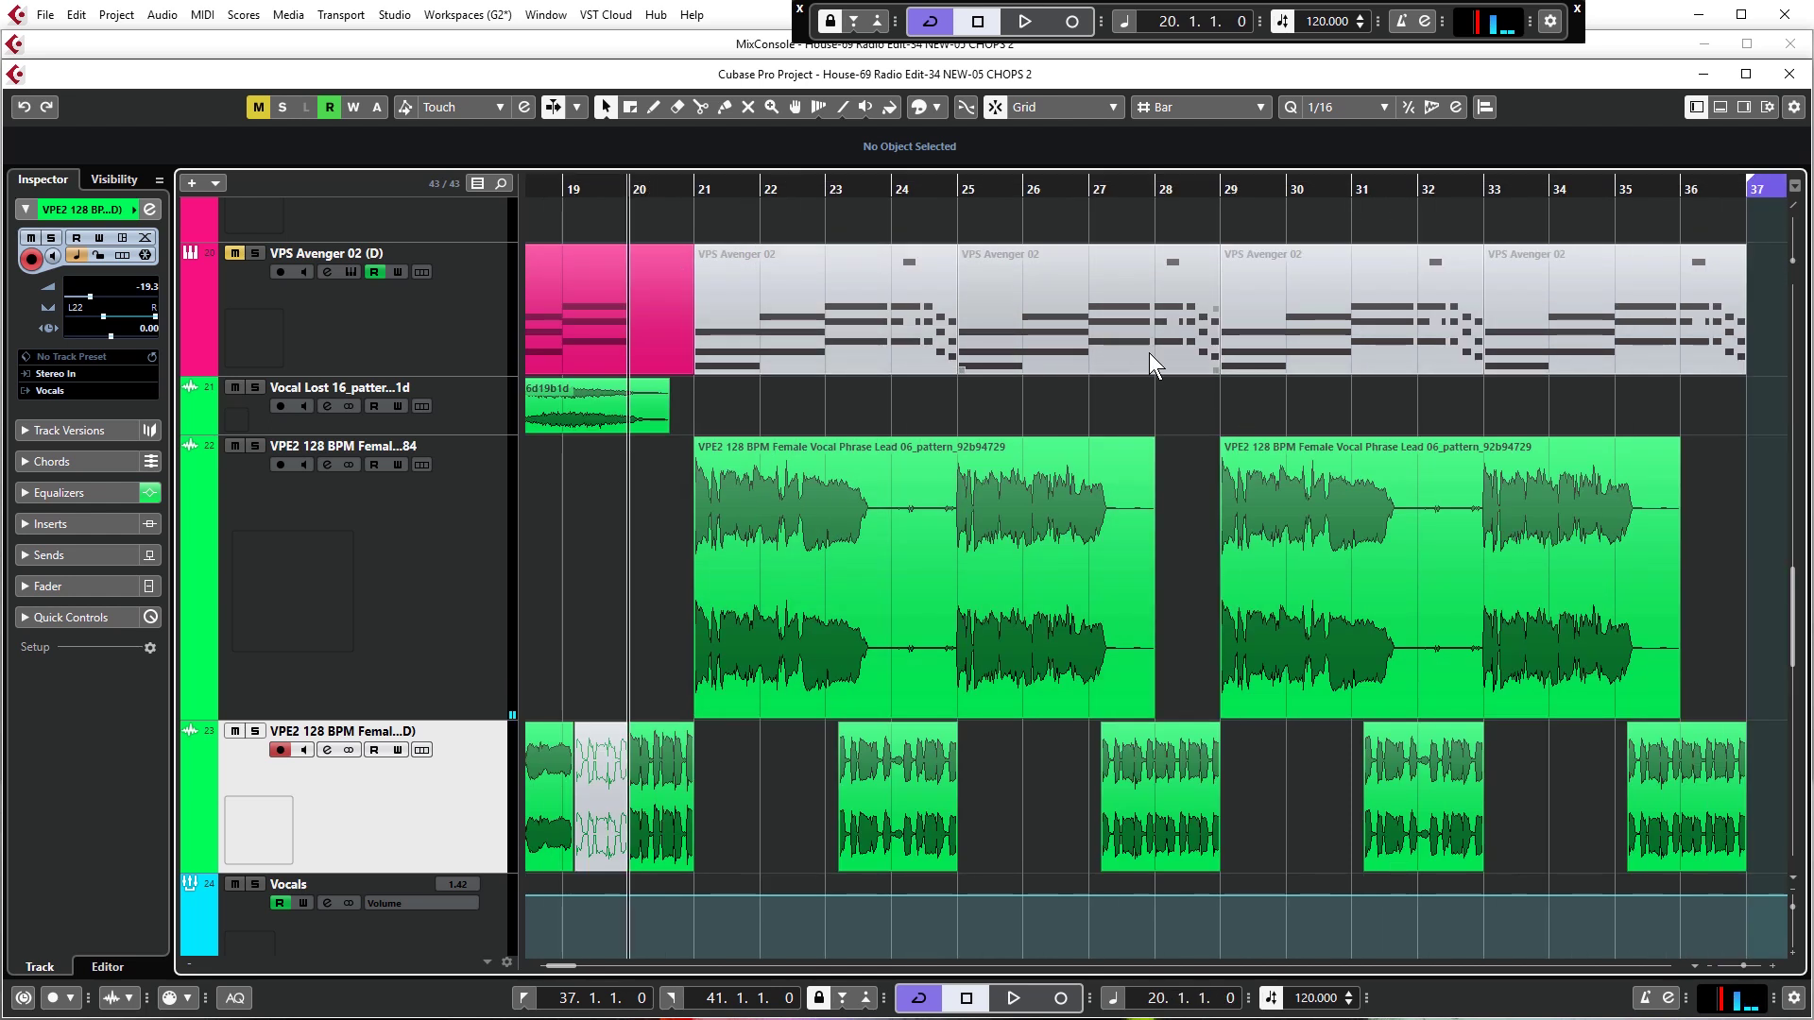
{"action": "key", "text": "space"}
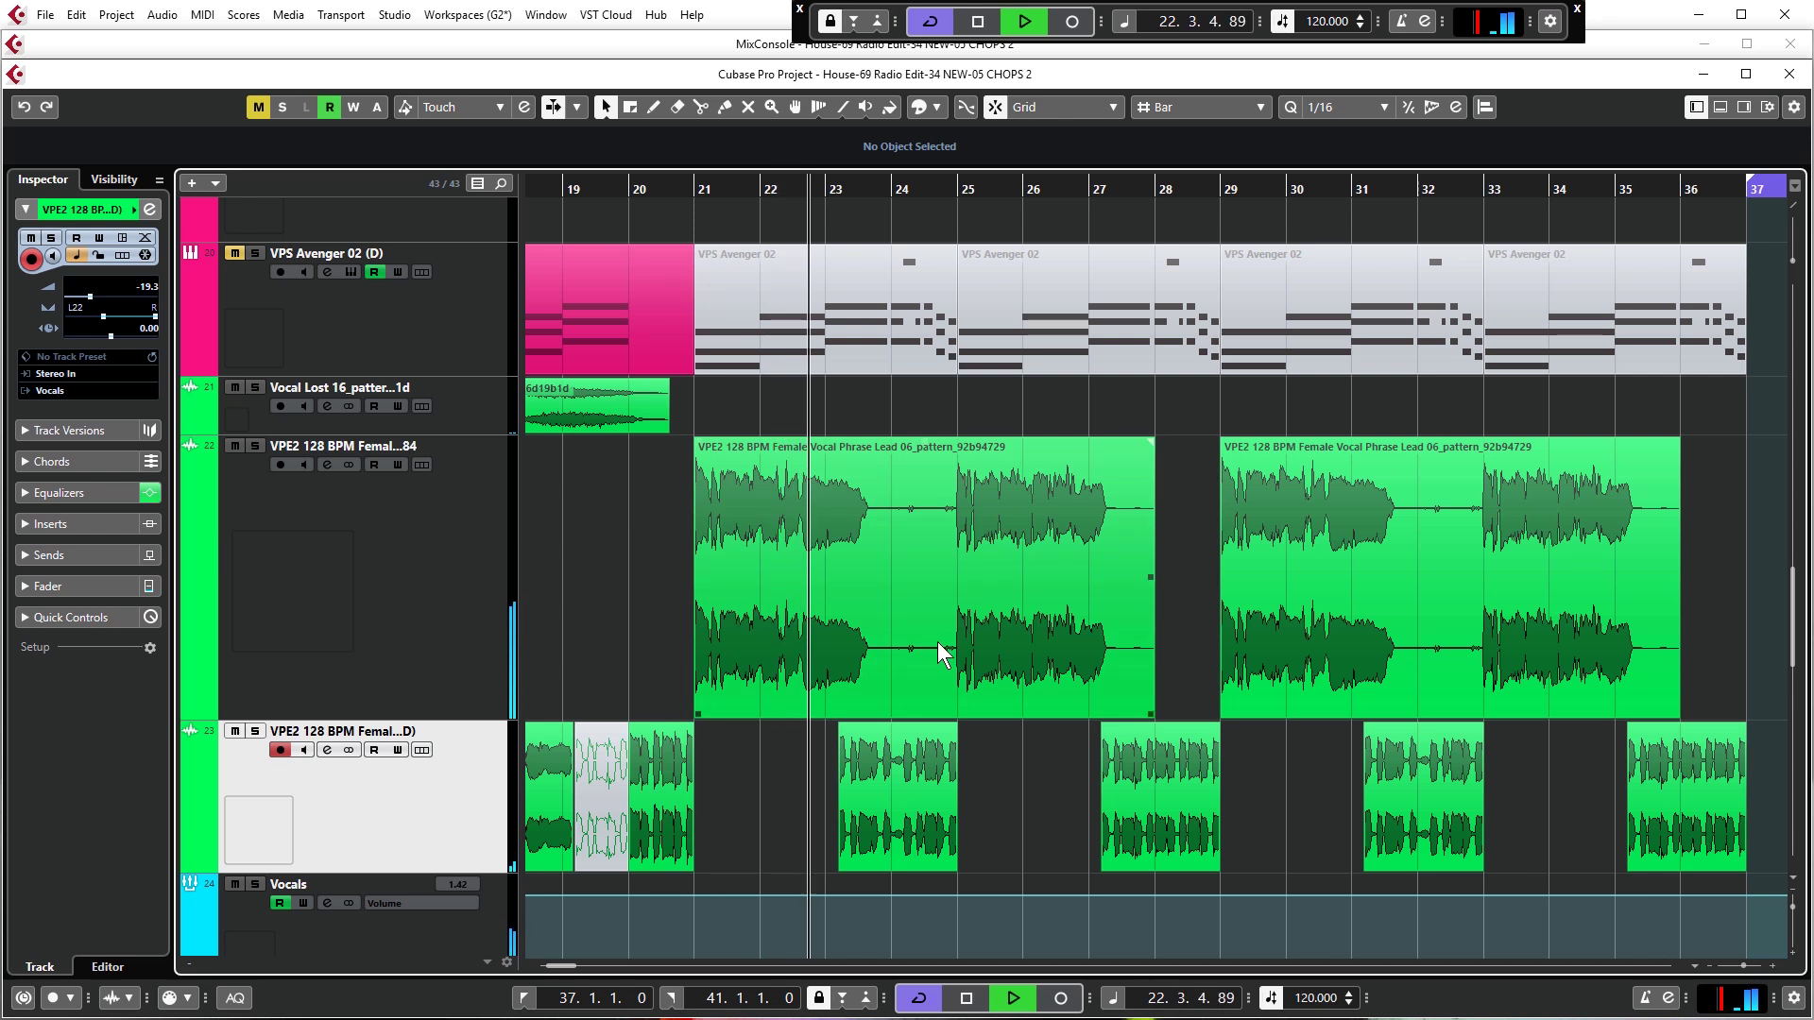
{"action": "key", "text": "f"}
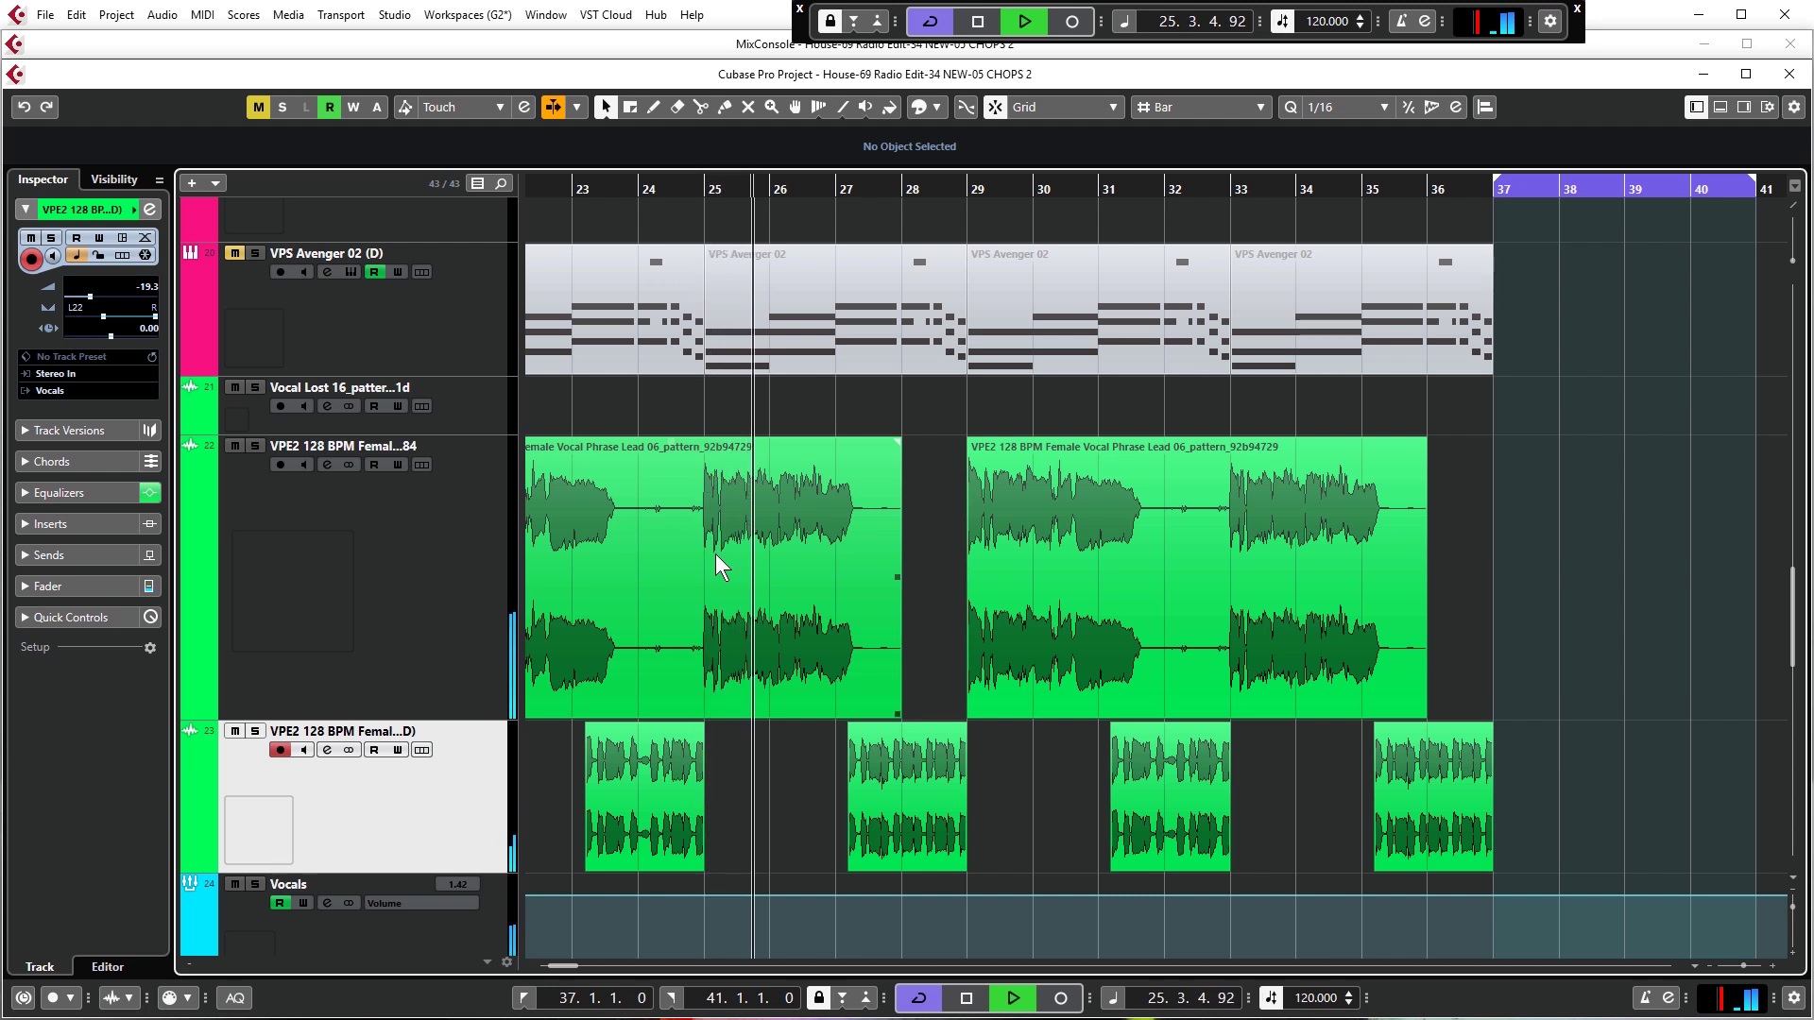
Set the grid type to Adapt to Zoom and select the first vocal phrase event
{"action": "right_click", "coordinate": [797, 557]}
{"action": "left_click", "coordinate": [751, 550]}
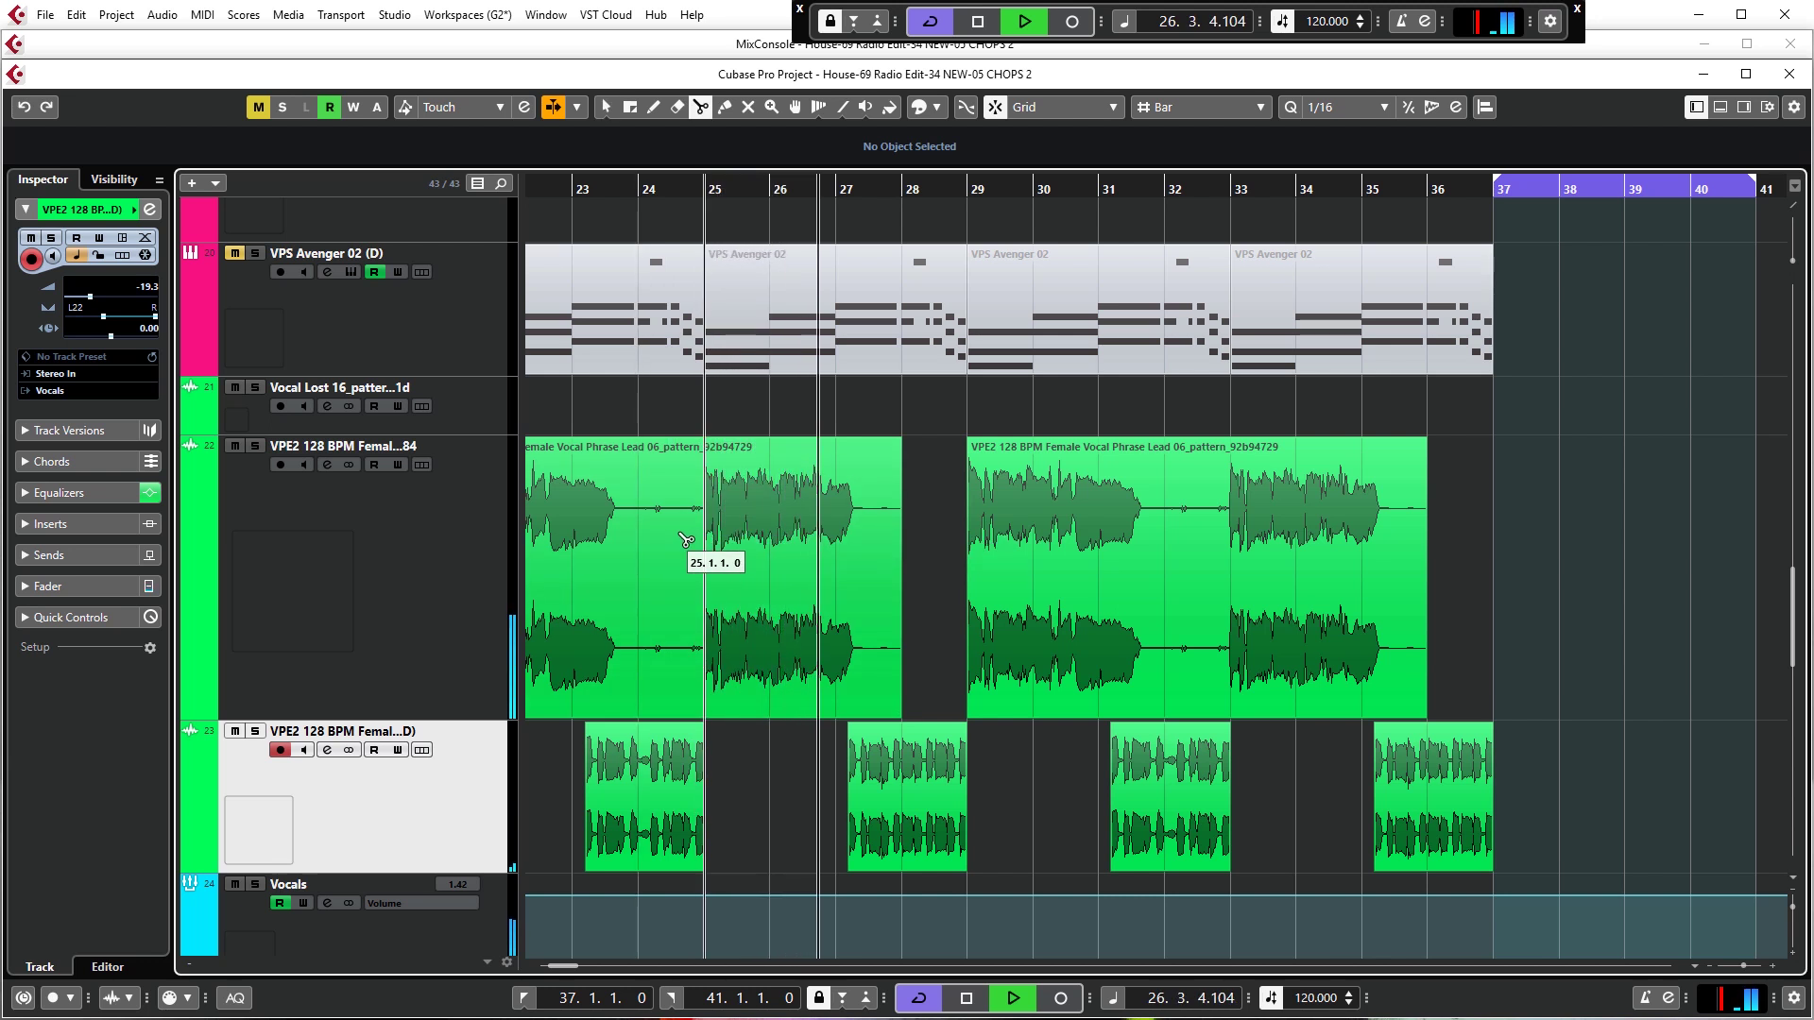
{"action": "left_click", "coordinate": [1158, 104]}
{"action": "left_click", "coordinate": [1186, 193]}
{"action": "key", "text": "1"}
{"action": "left_click", "coordinate": [675, 531]}
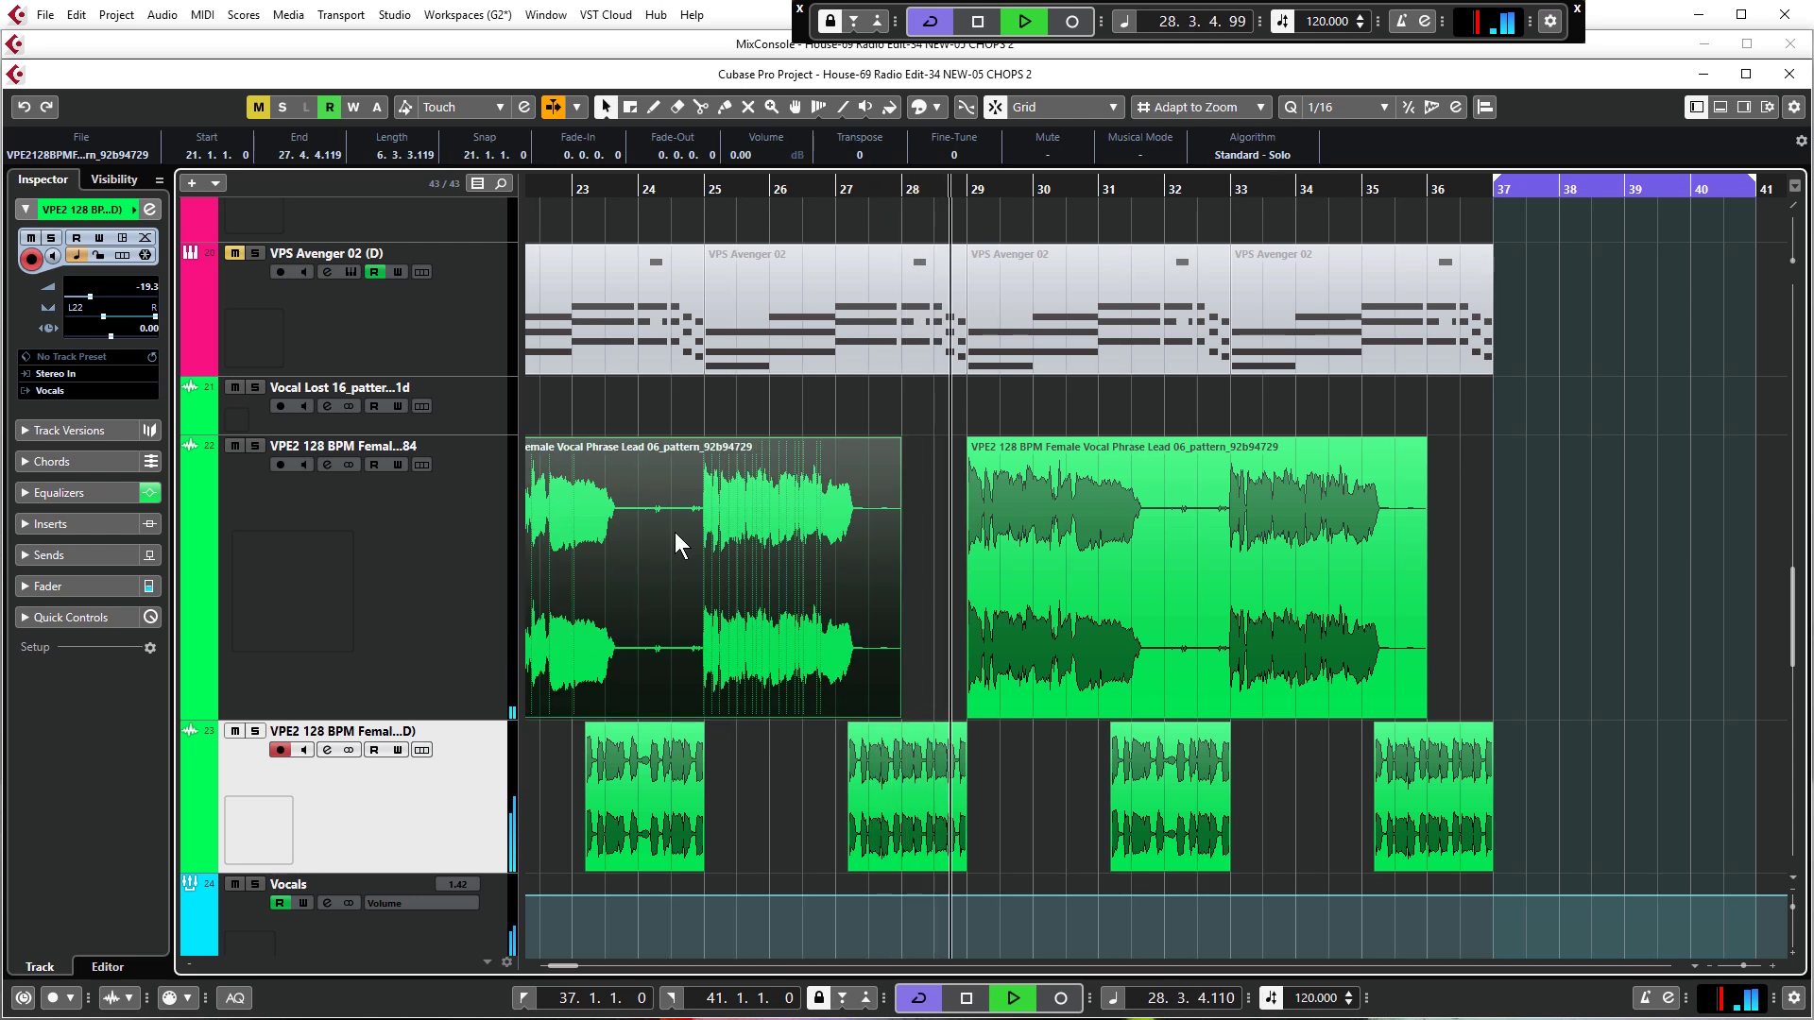
Listen to the second vocal event around bar 34 and from bar 30 to find a part suitable for sampling
{"action": "scroll", "coordinate": [1219, 631], "scroll_direction": "right", "scroll_amount": 4}
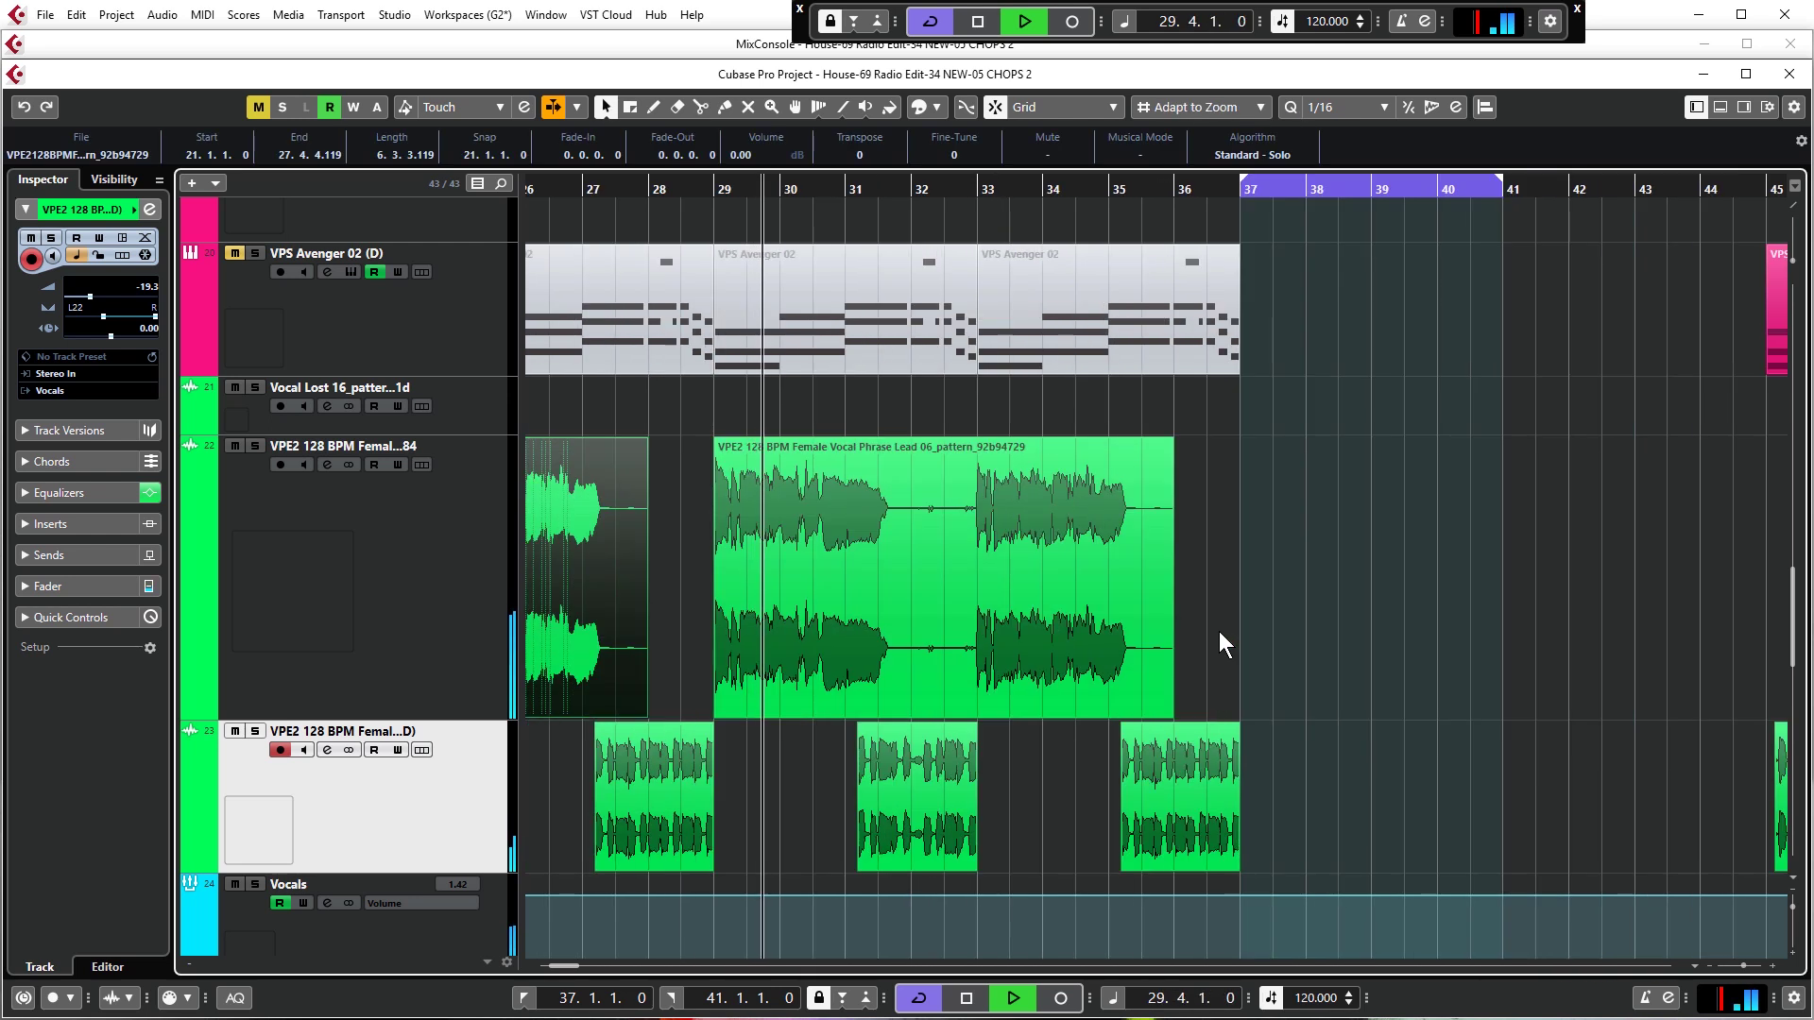
{"action": "key", "text": "space"}
{"action": "left_click", "coordinate": [1262, 472]}
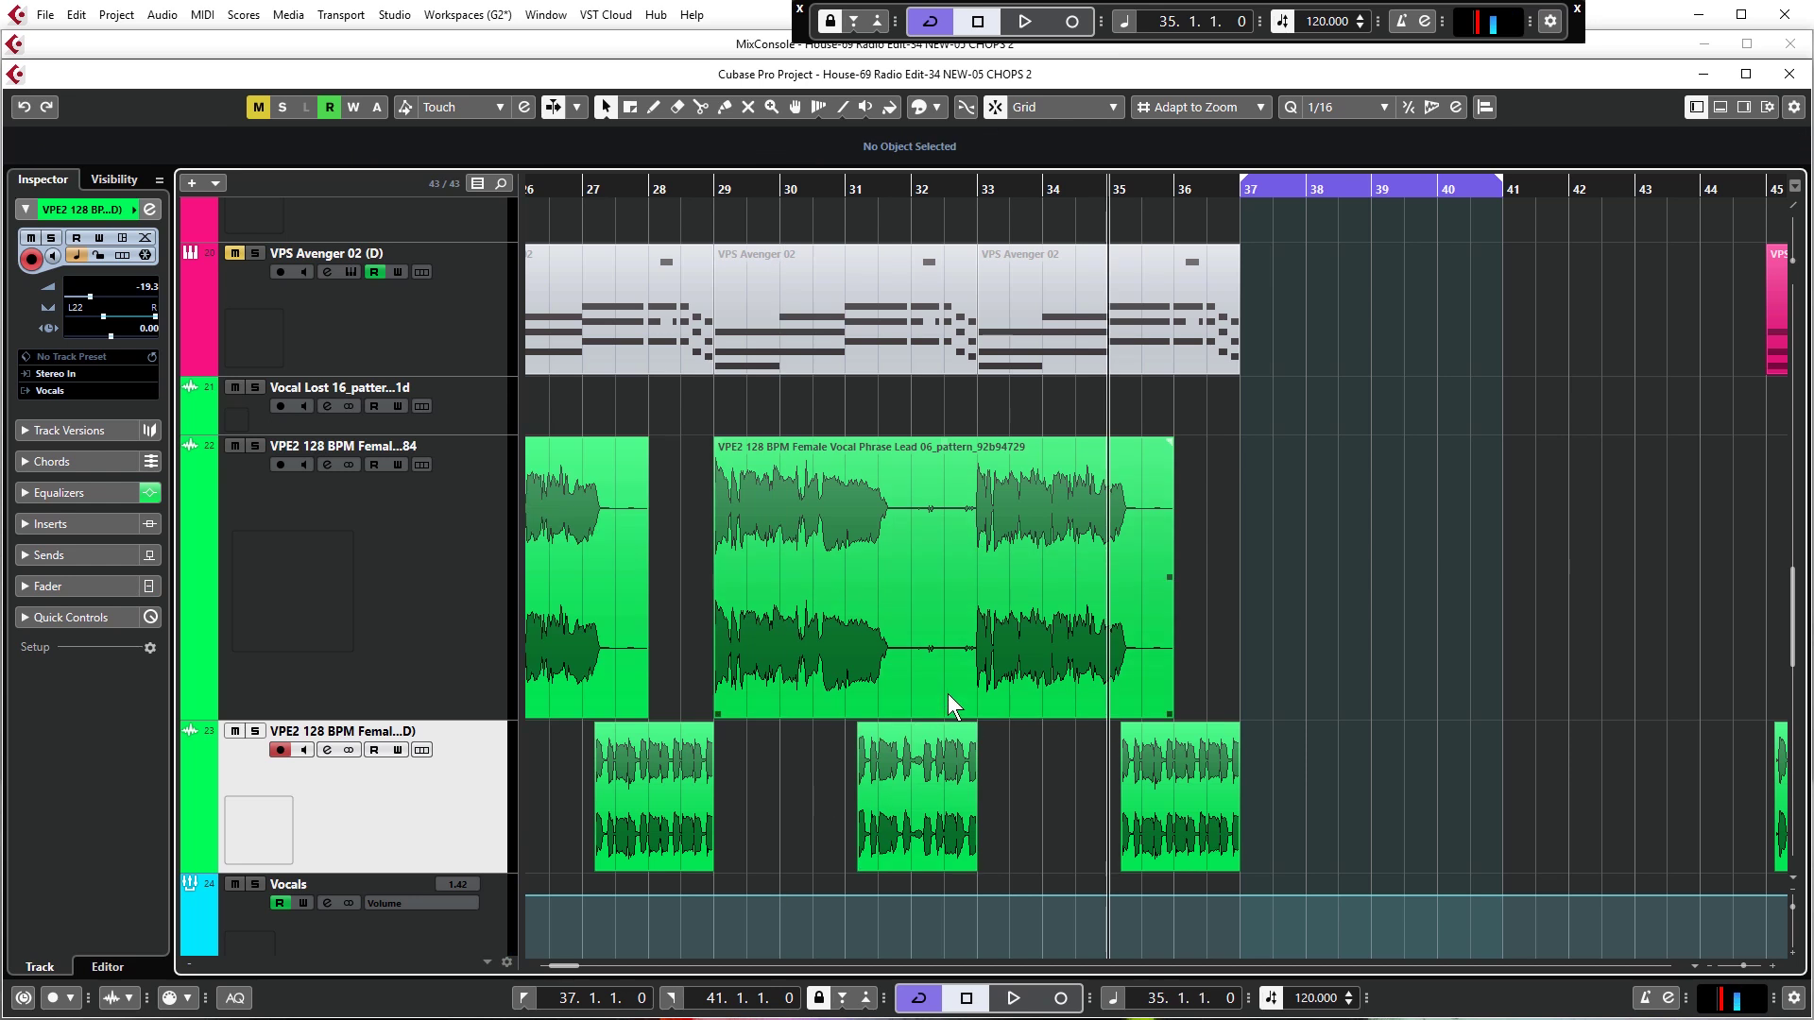
{"action": "scroll", "coordinate": [1123, 633], "scroll_direction": "up", "scroll_amount": 5, "text": "ctrl"}
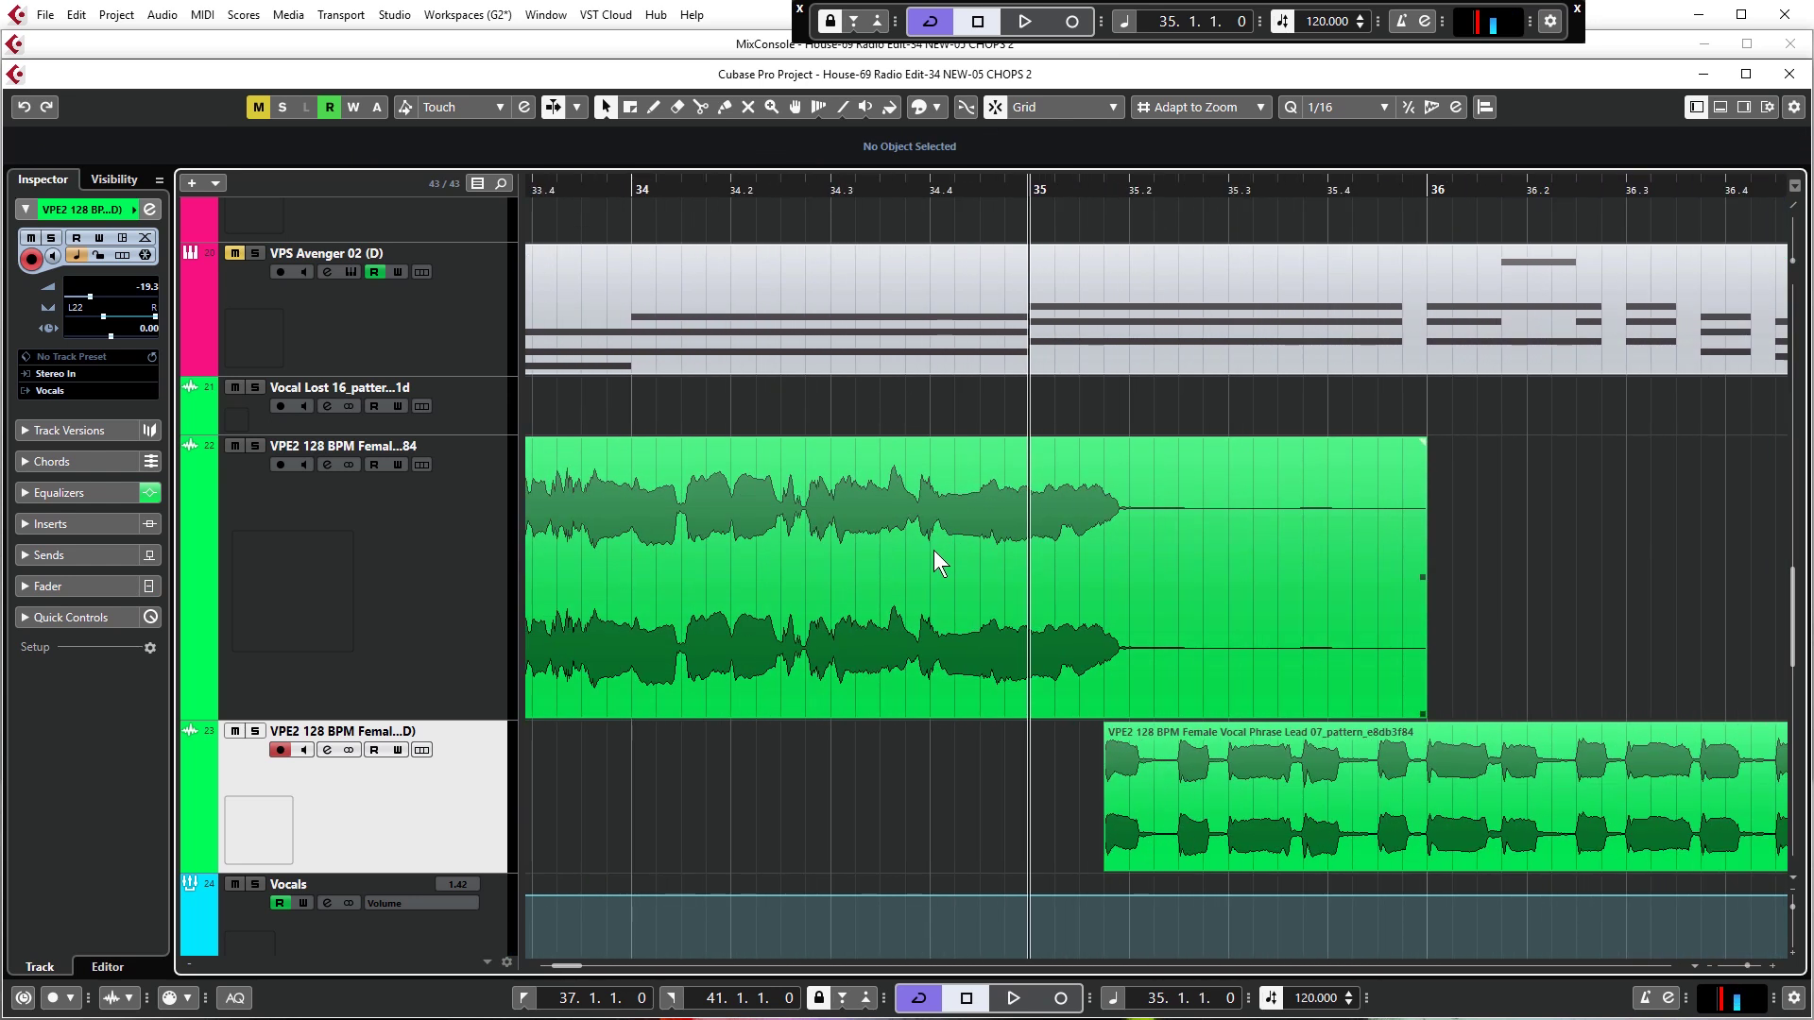
{"action": "scroll", "coordinate": [933, 550], "scroll_direction": "up", "scroll_amount": 2, "text": "ctrl"}
{"action": "left_click", "coordinate": [721, 194]}
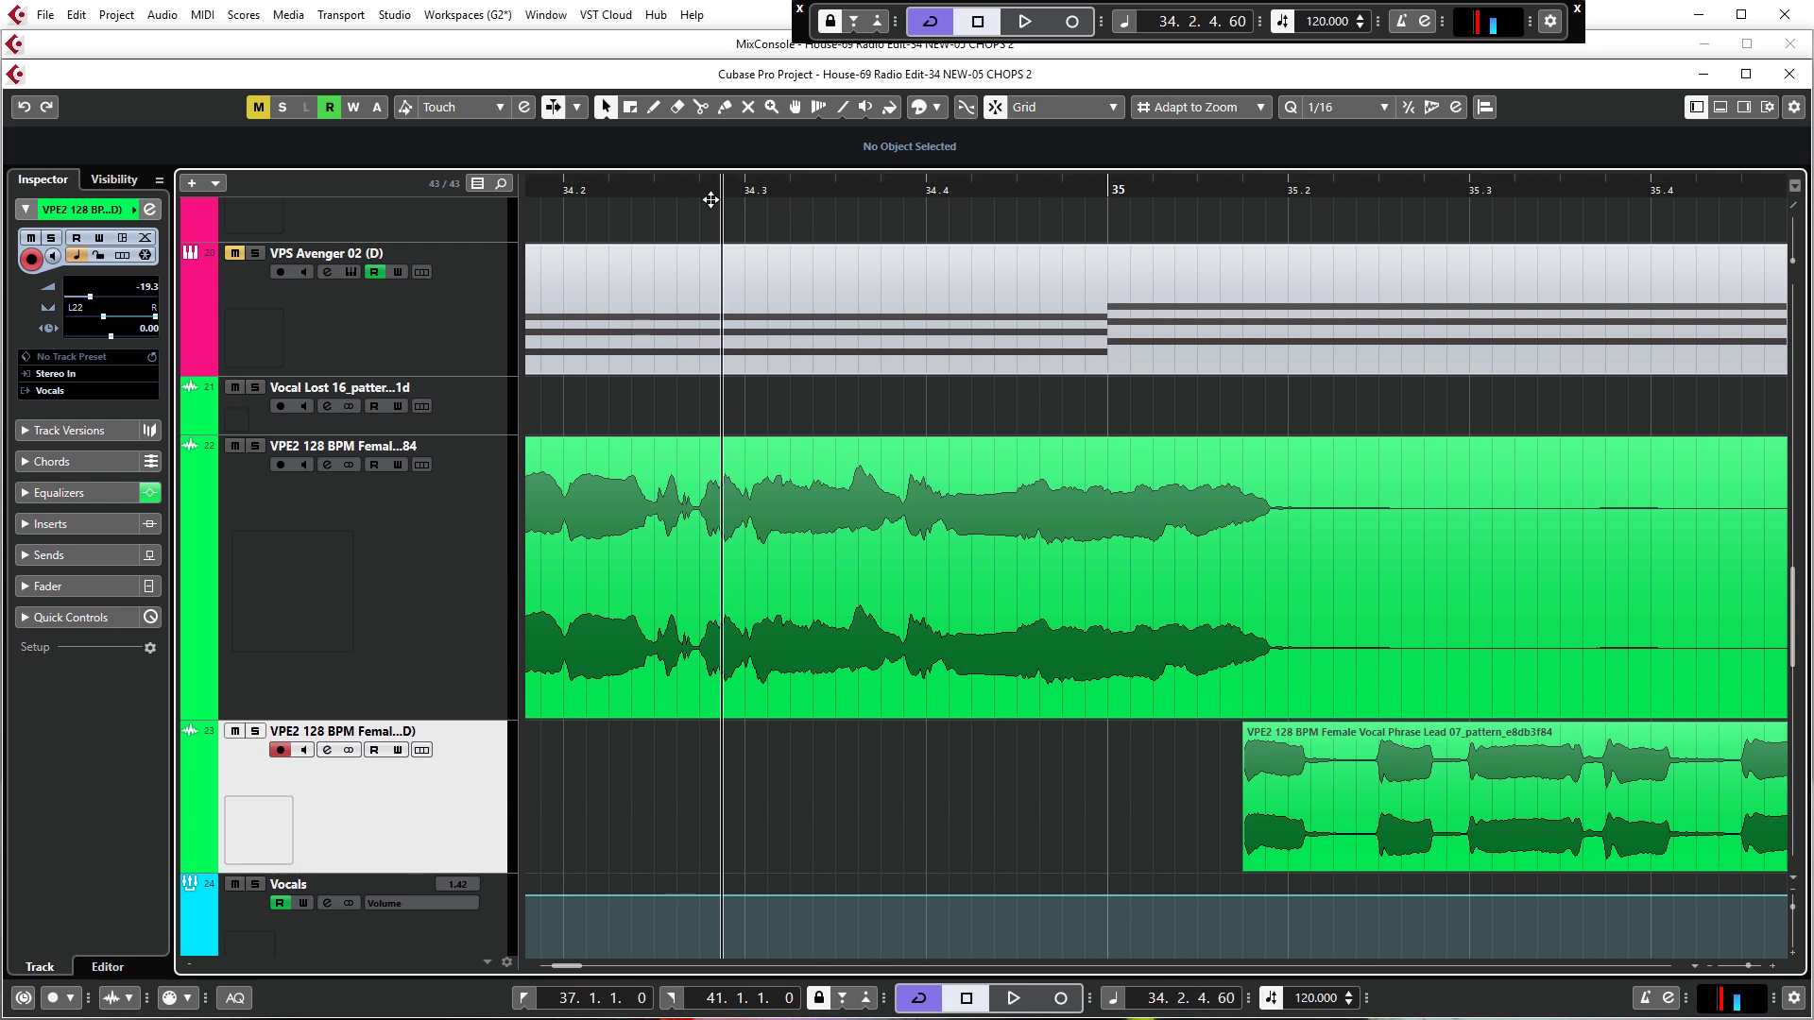
{"action": "scroll", "coordinate": [1215, 595], "scroll_direction": "down", "scroll_amount": 2, "text": "ctrl"}
{"action": "key", "text": "space"}
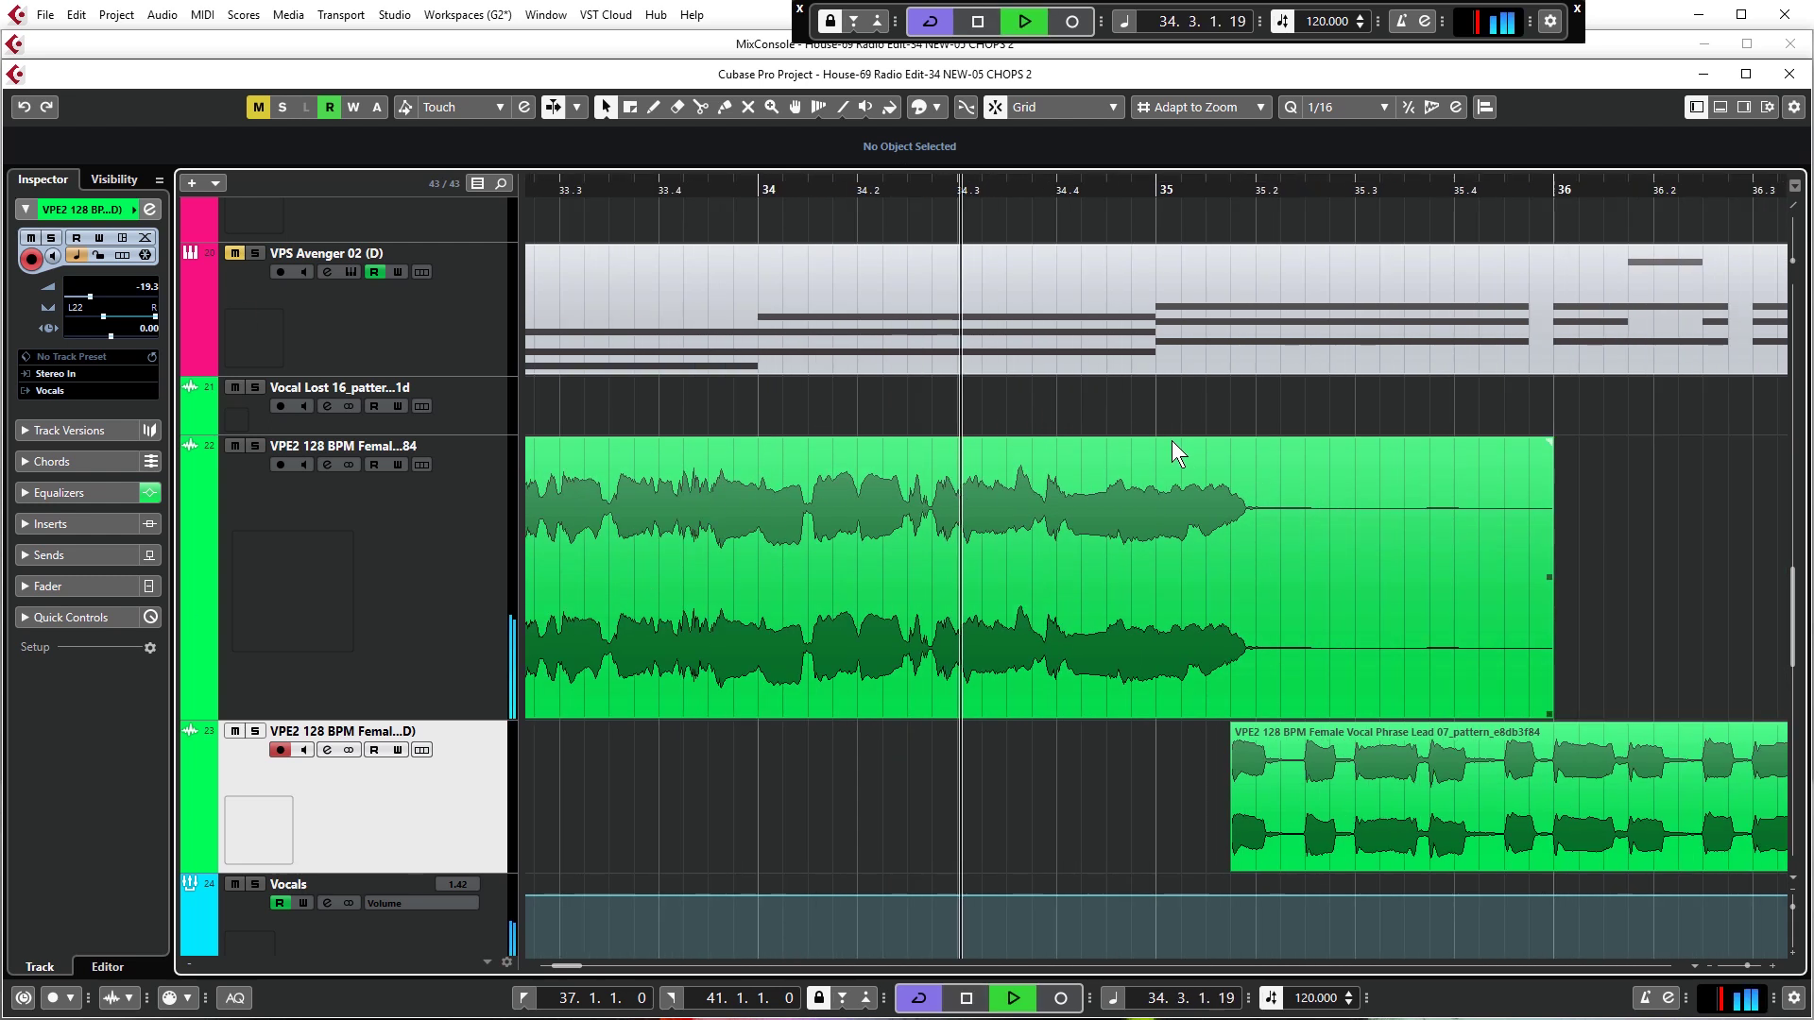
{"action": "scroll", "coordinate": [1665, 524], "scroll_direction": "down", "scroll_amount": 3, "text": "ctrl"}
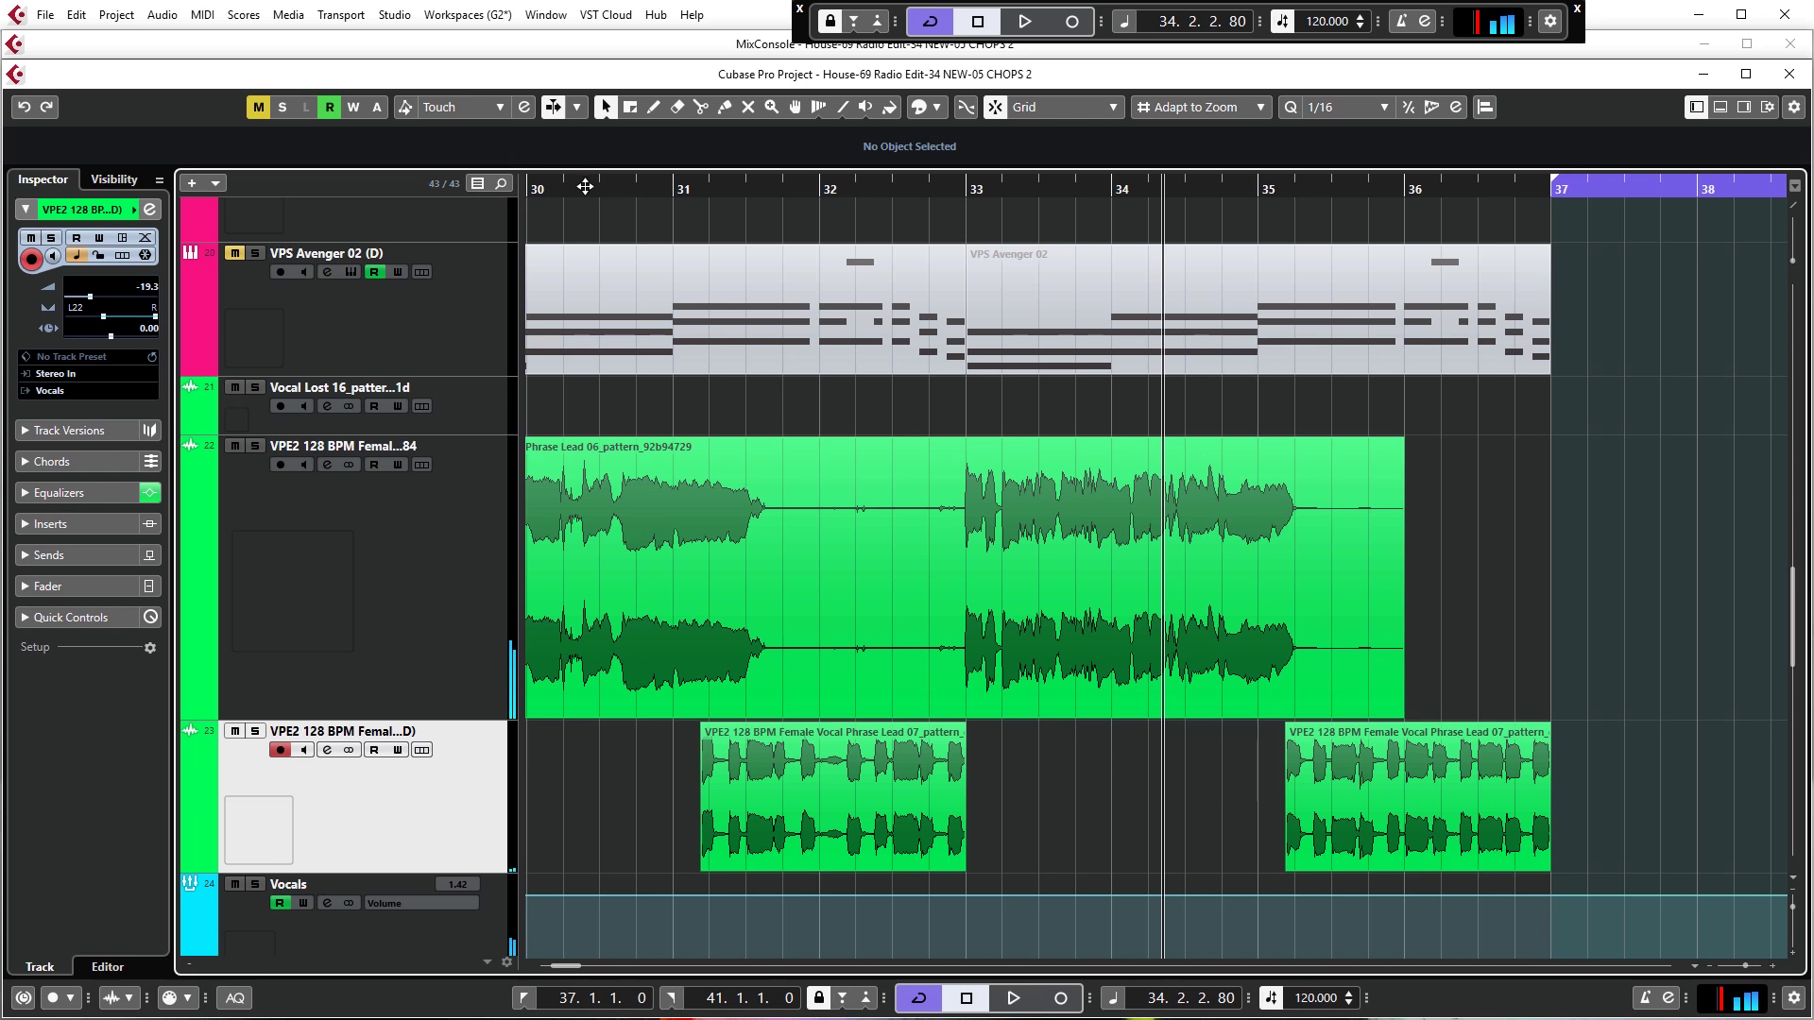
{"action": "left_click", "coordinate": [587, 186]}
{"action": "key", "text": "space"}
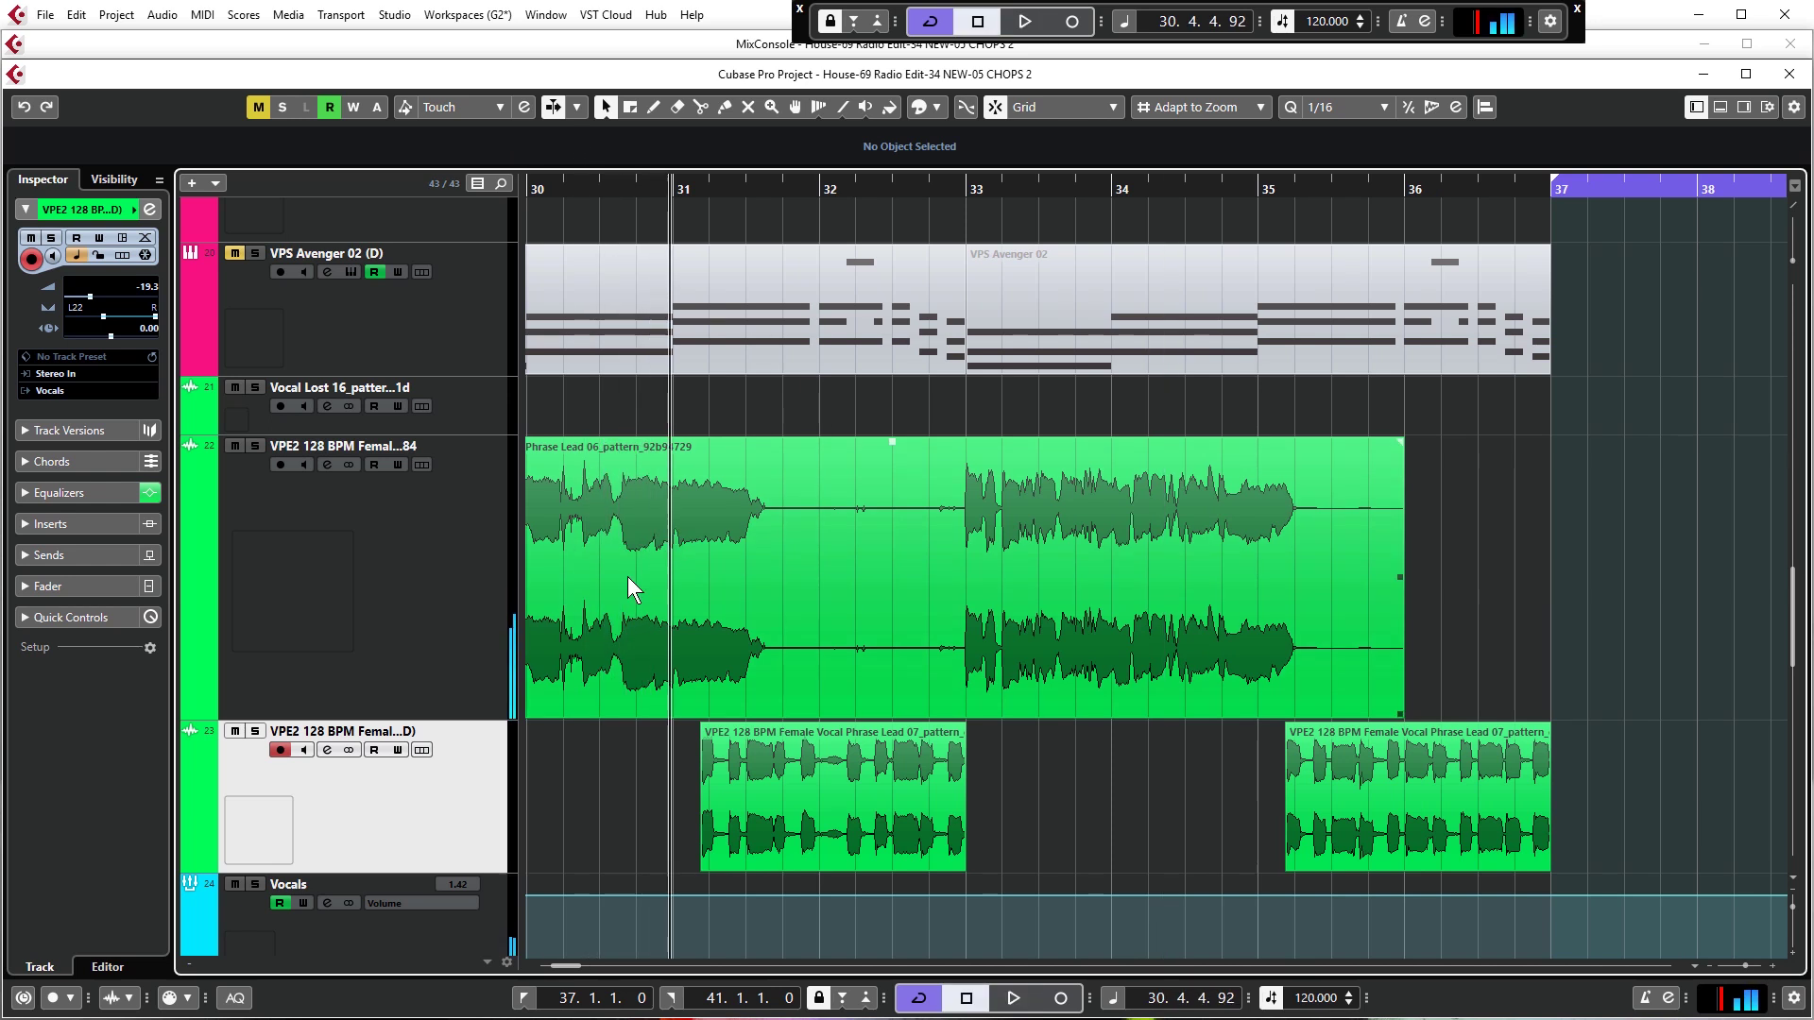
Split the second vocal event at 30.4.2.109, where the sustained word starts
{"action": "scroll", "coordinate": [604, 593], "scroll_direction": "up", "scroll_amount": 2, "text": "ctrl"}
{"action": "left_click", "coordinate": [728, 526]}
{"action": "scroll", "coordinate": [732, 570], "scroll_direction": "up", "scroll_amount": 3, "text": "ctrl"}
{"action": "scroll", "coordinate": [732, 571], "scroll_direction": "up", "scroll_amount": 1, "text": "ctrl"}
{"action": "right_click", "coordinate": [740, 553]}
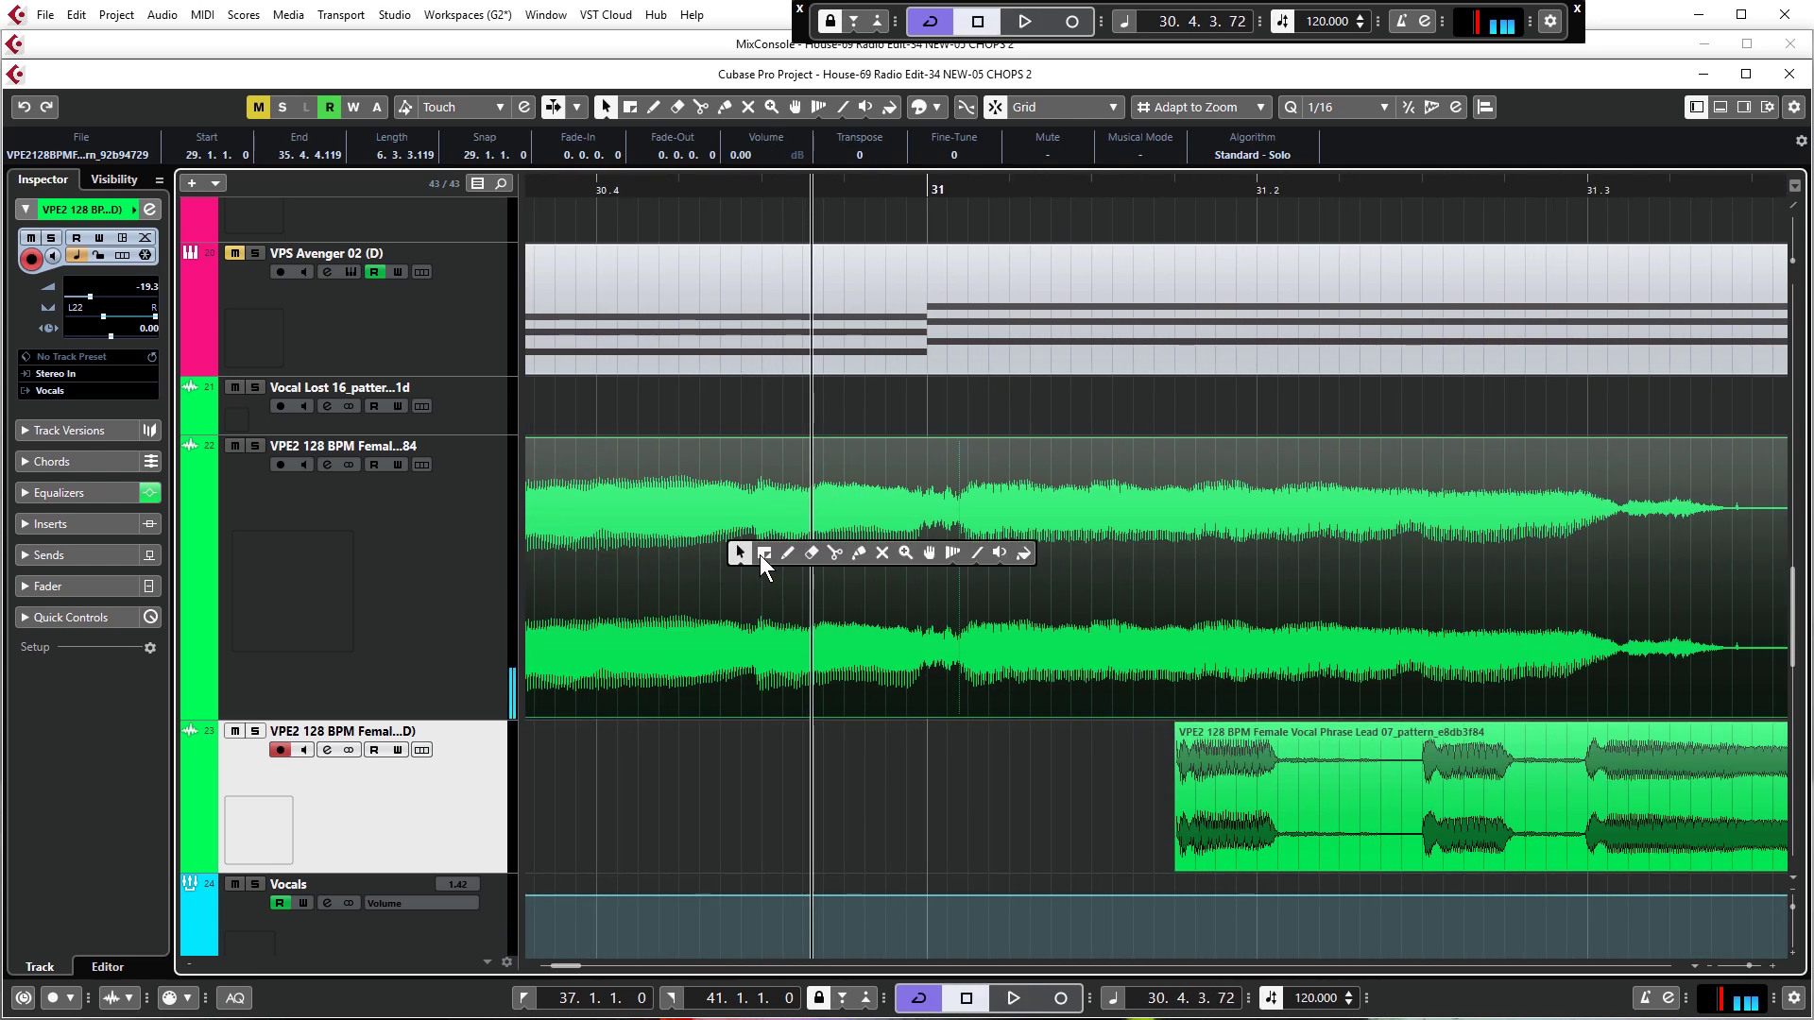
{"action": "left_click", "coordinate": [835, 553]}
{"action": "left_click", "coordinate": [1192, 107]}
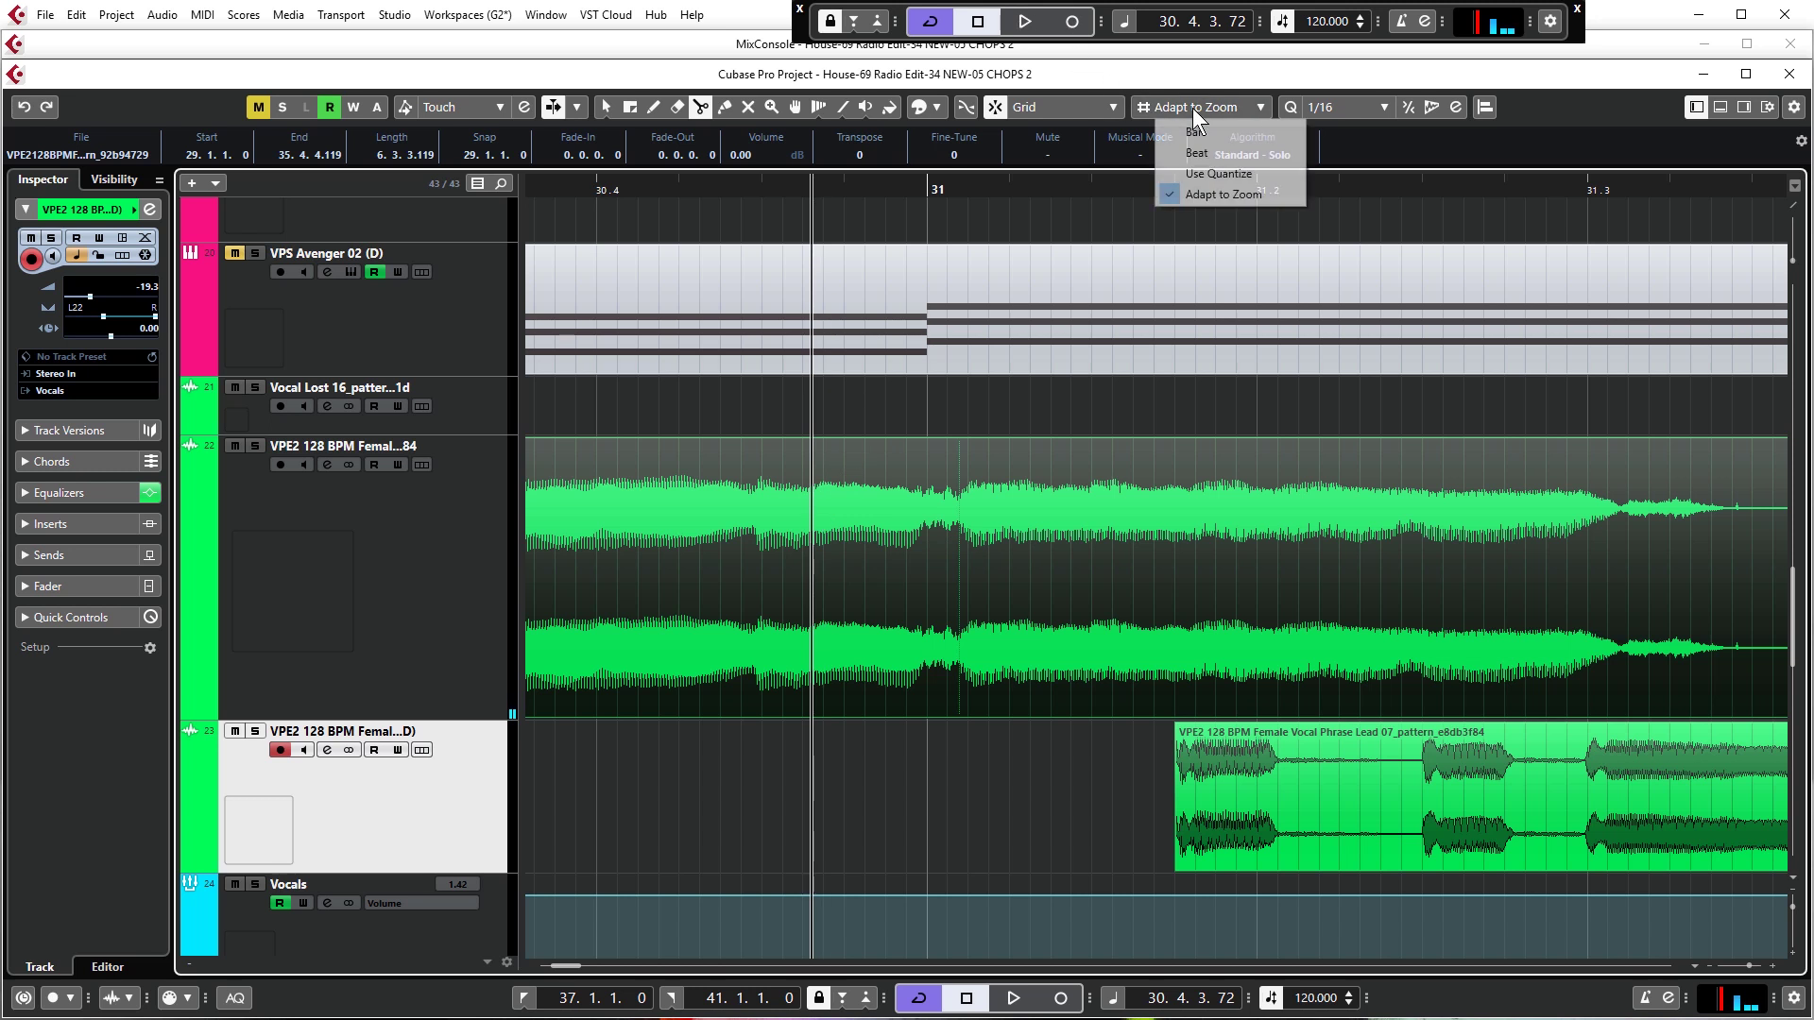
{"action": "left_click", "coordinate": [1198, 106]}
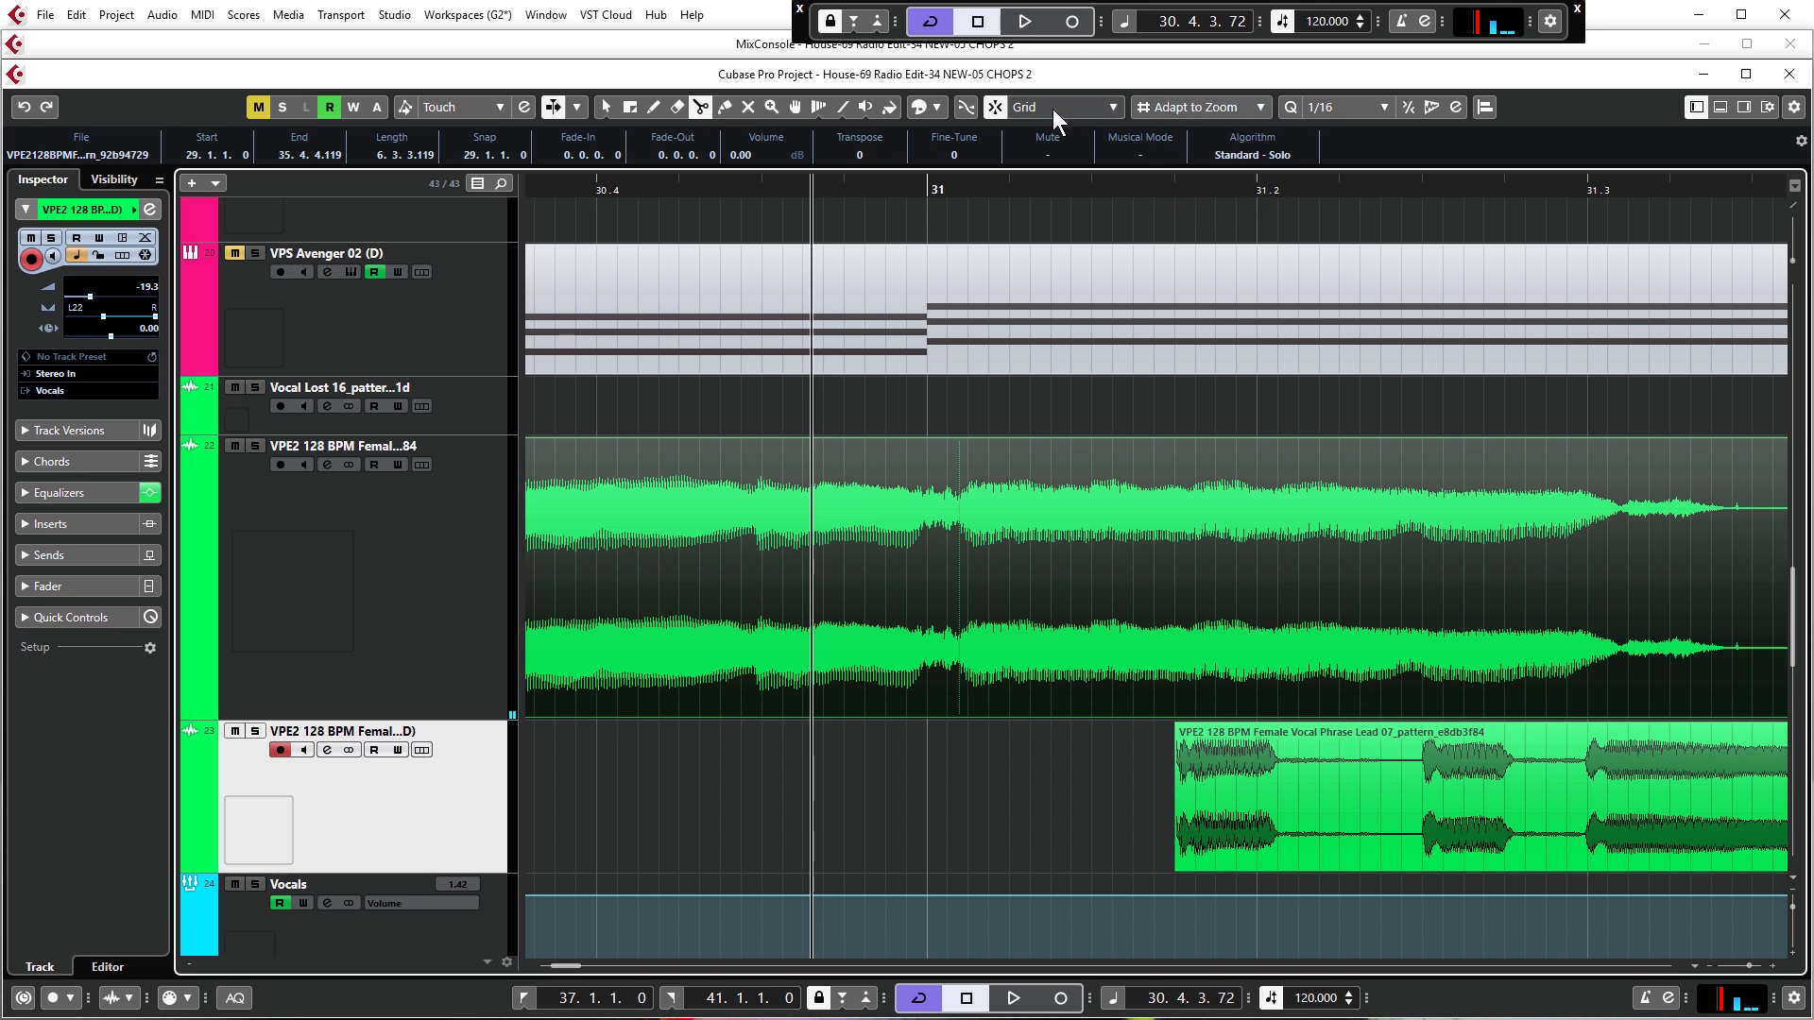
{"action": "left_click", "coordinate": [754, 548]}
{"action": "right_click", "coordinate": [757, 518]}
{"action": "left_click", "coordinate": [770, 515]}
Solo the vocal, play the split part, and split it again at 31.3.4.20 after the word fades out
{"action": "key", "text": "s"}
{"action": "key", "text": "space"}
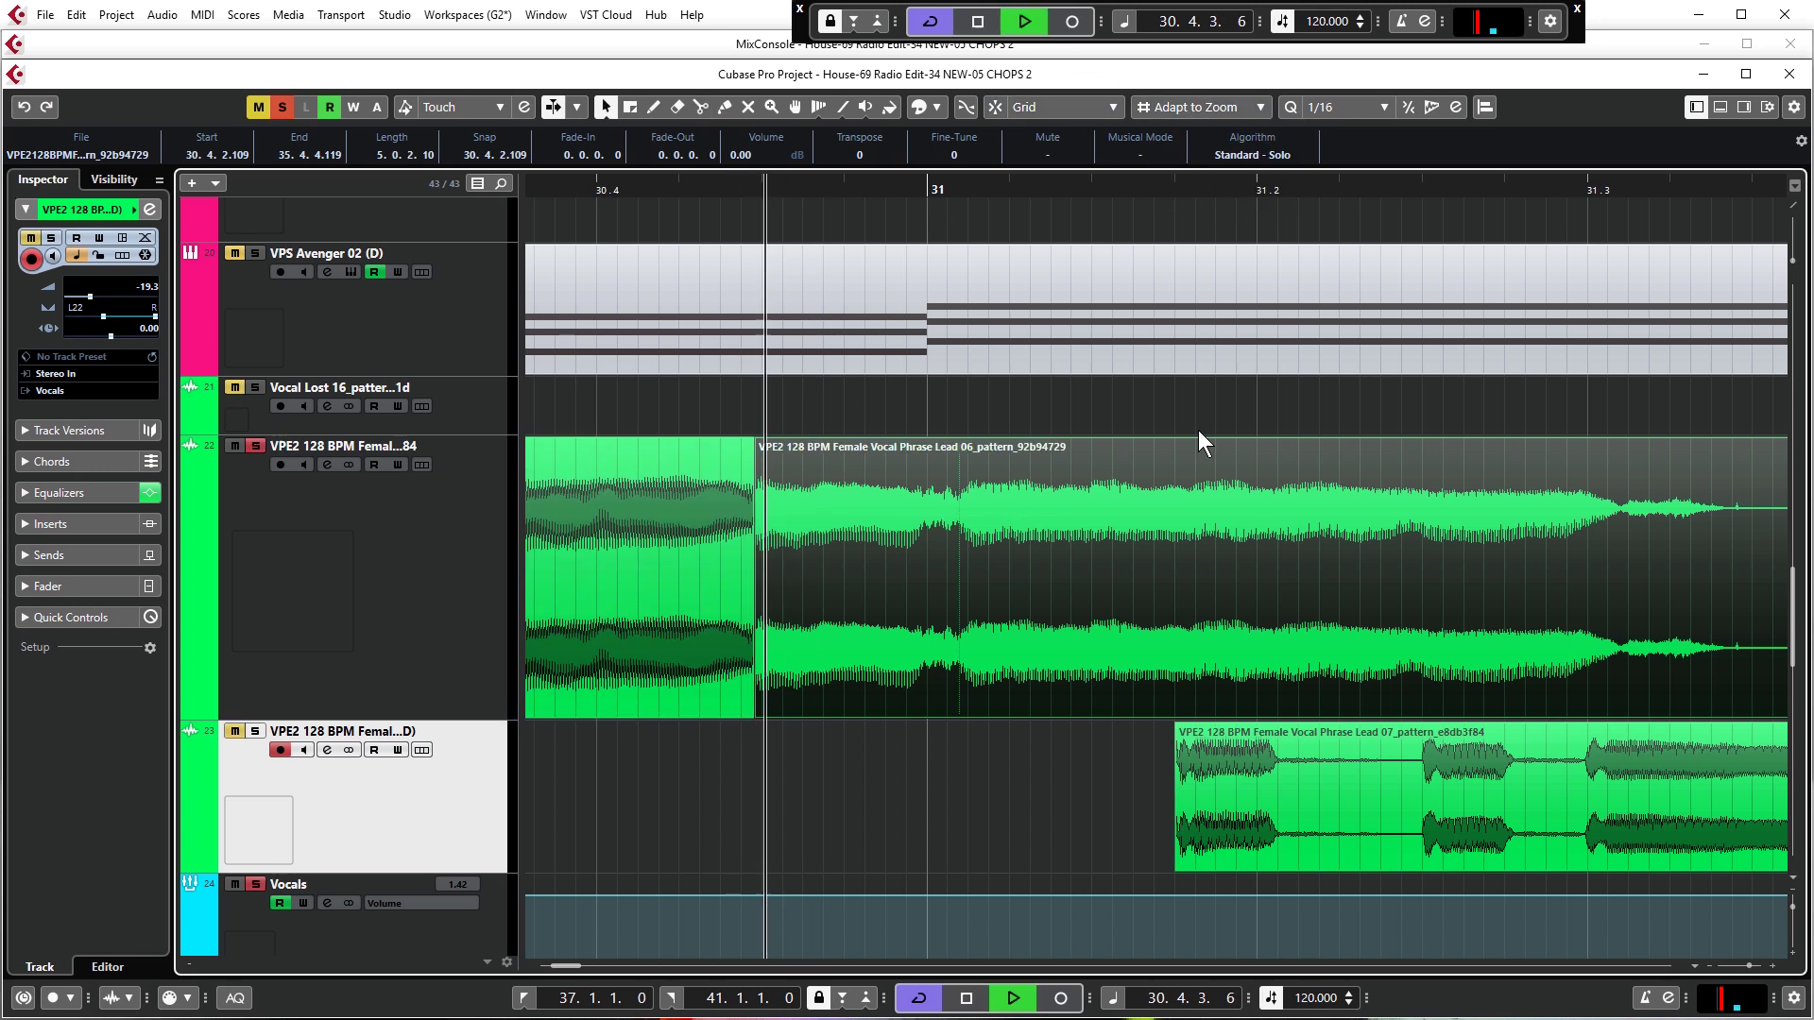
{"action": "key", "text": "space"}
{"action": "key", "text": "g"}
{"action": "key", "text": "alt+x"}
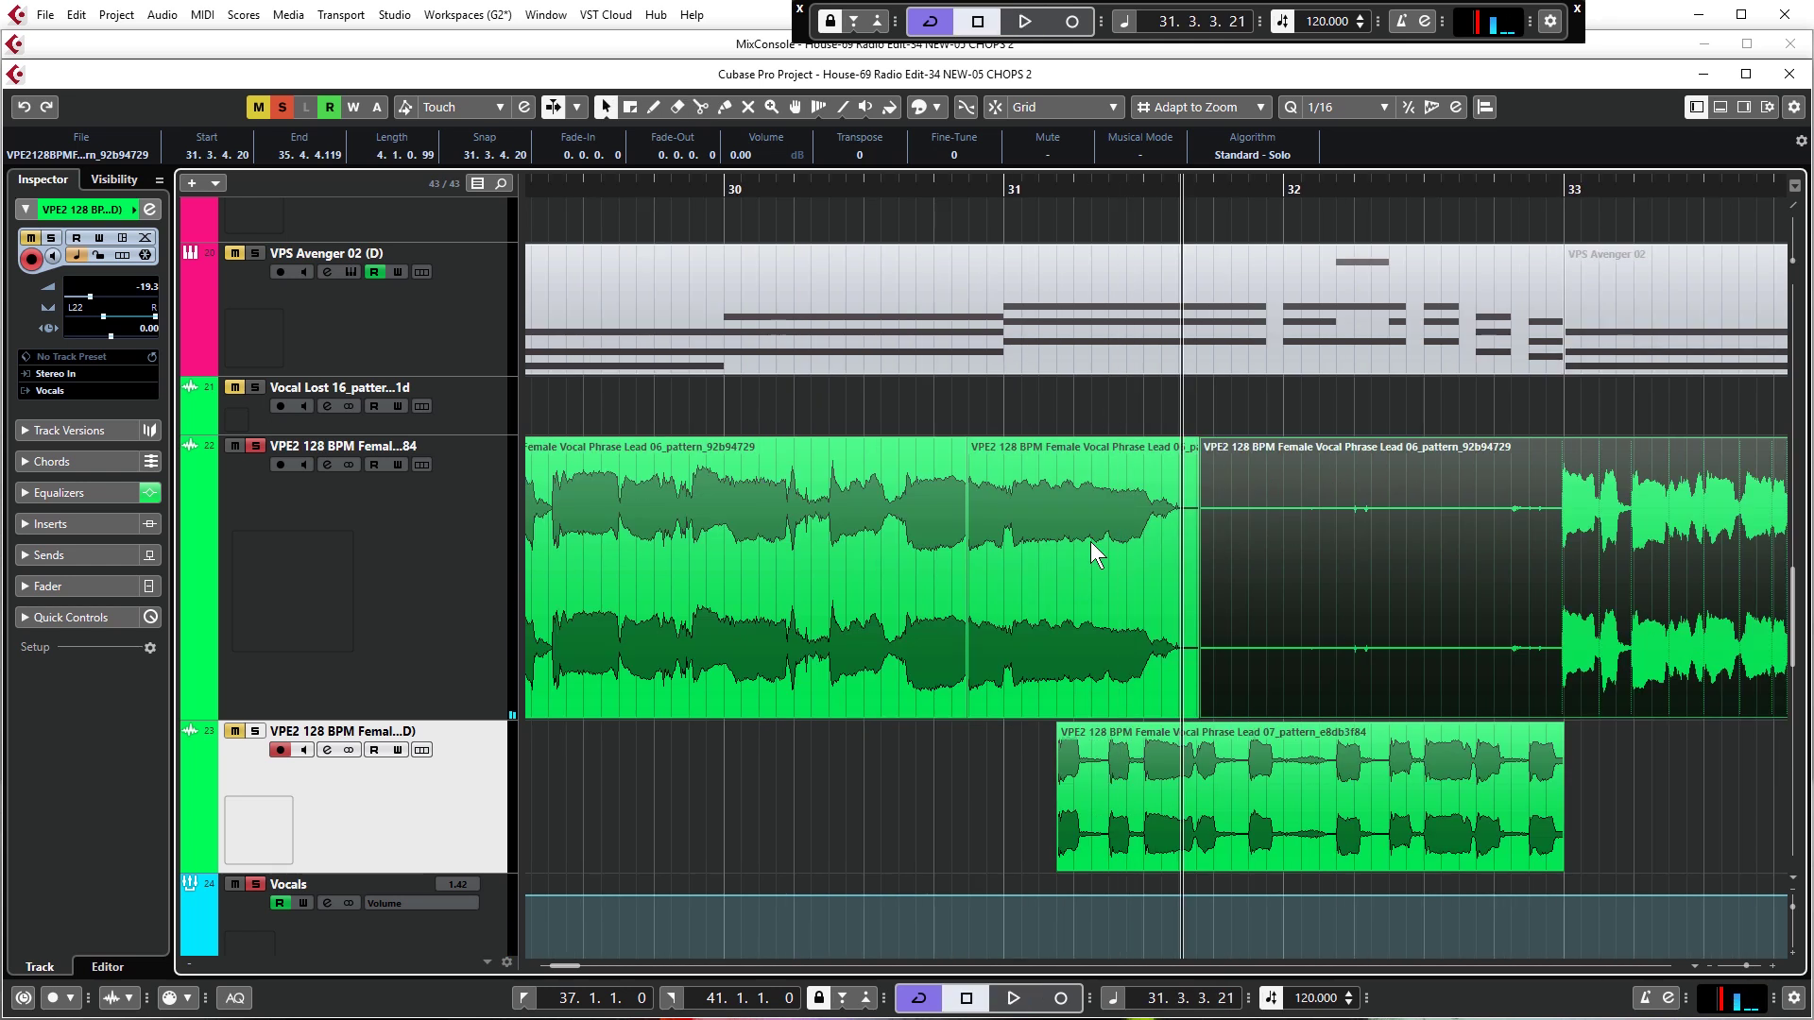
Create a Sampler Track from the isolated vocal slice between the two cuts
{"action": "left_click", "coordinate": [1052, 540]}
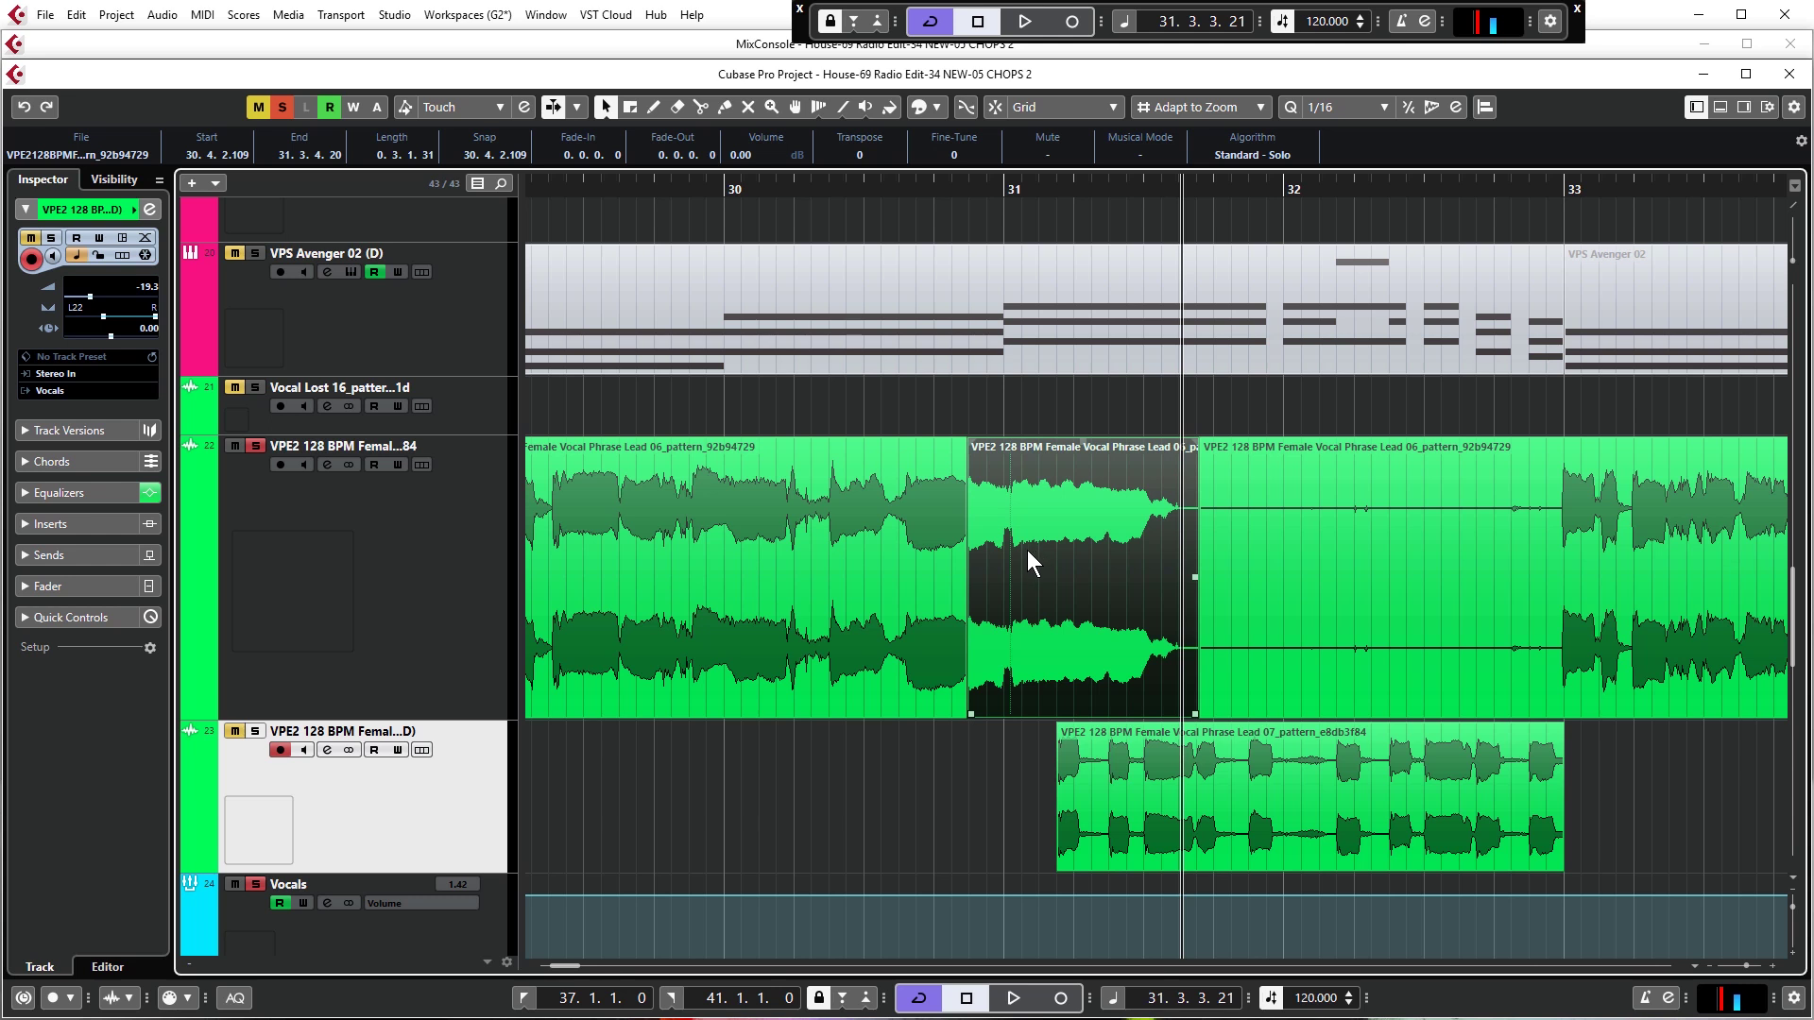
{"action": "right_click", "coordinate": [1043, 490]}
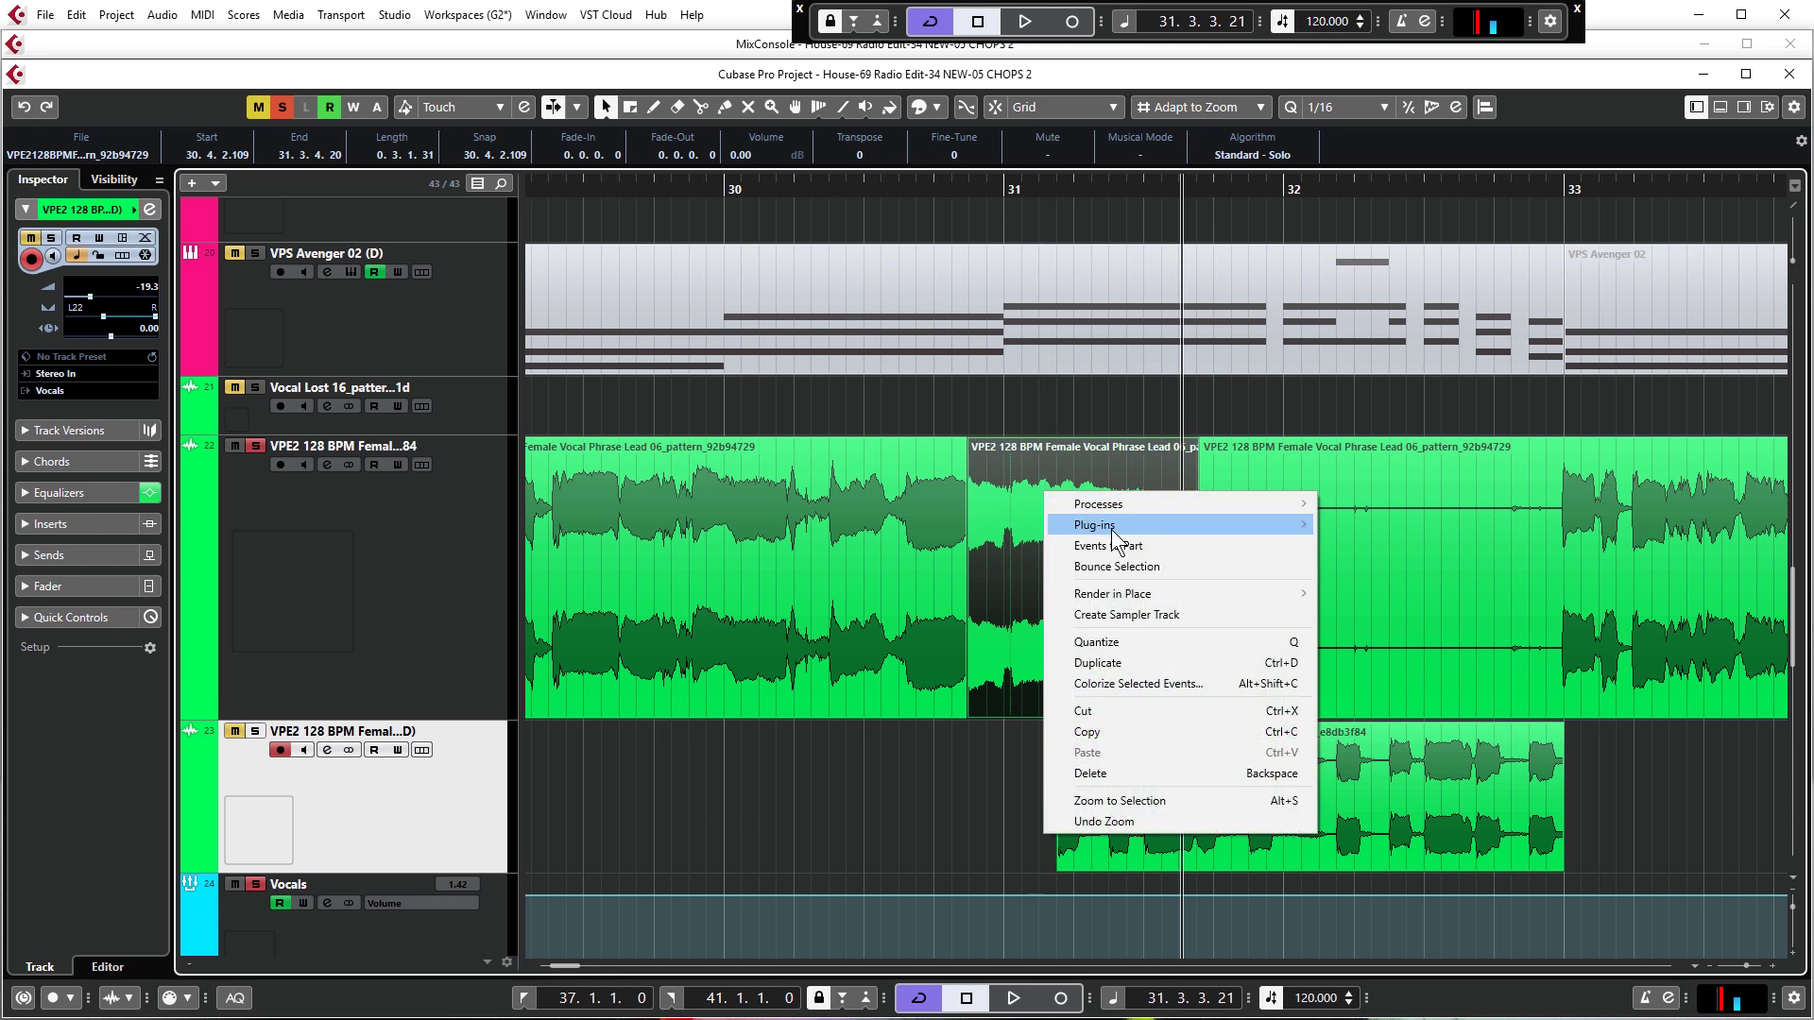
{"action": "left_click", "coordinate": [1139, 614]}
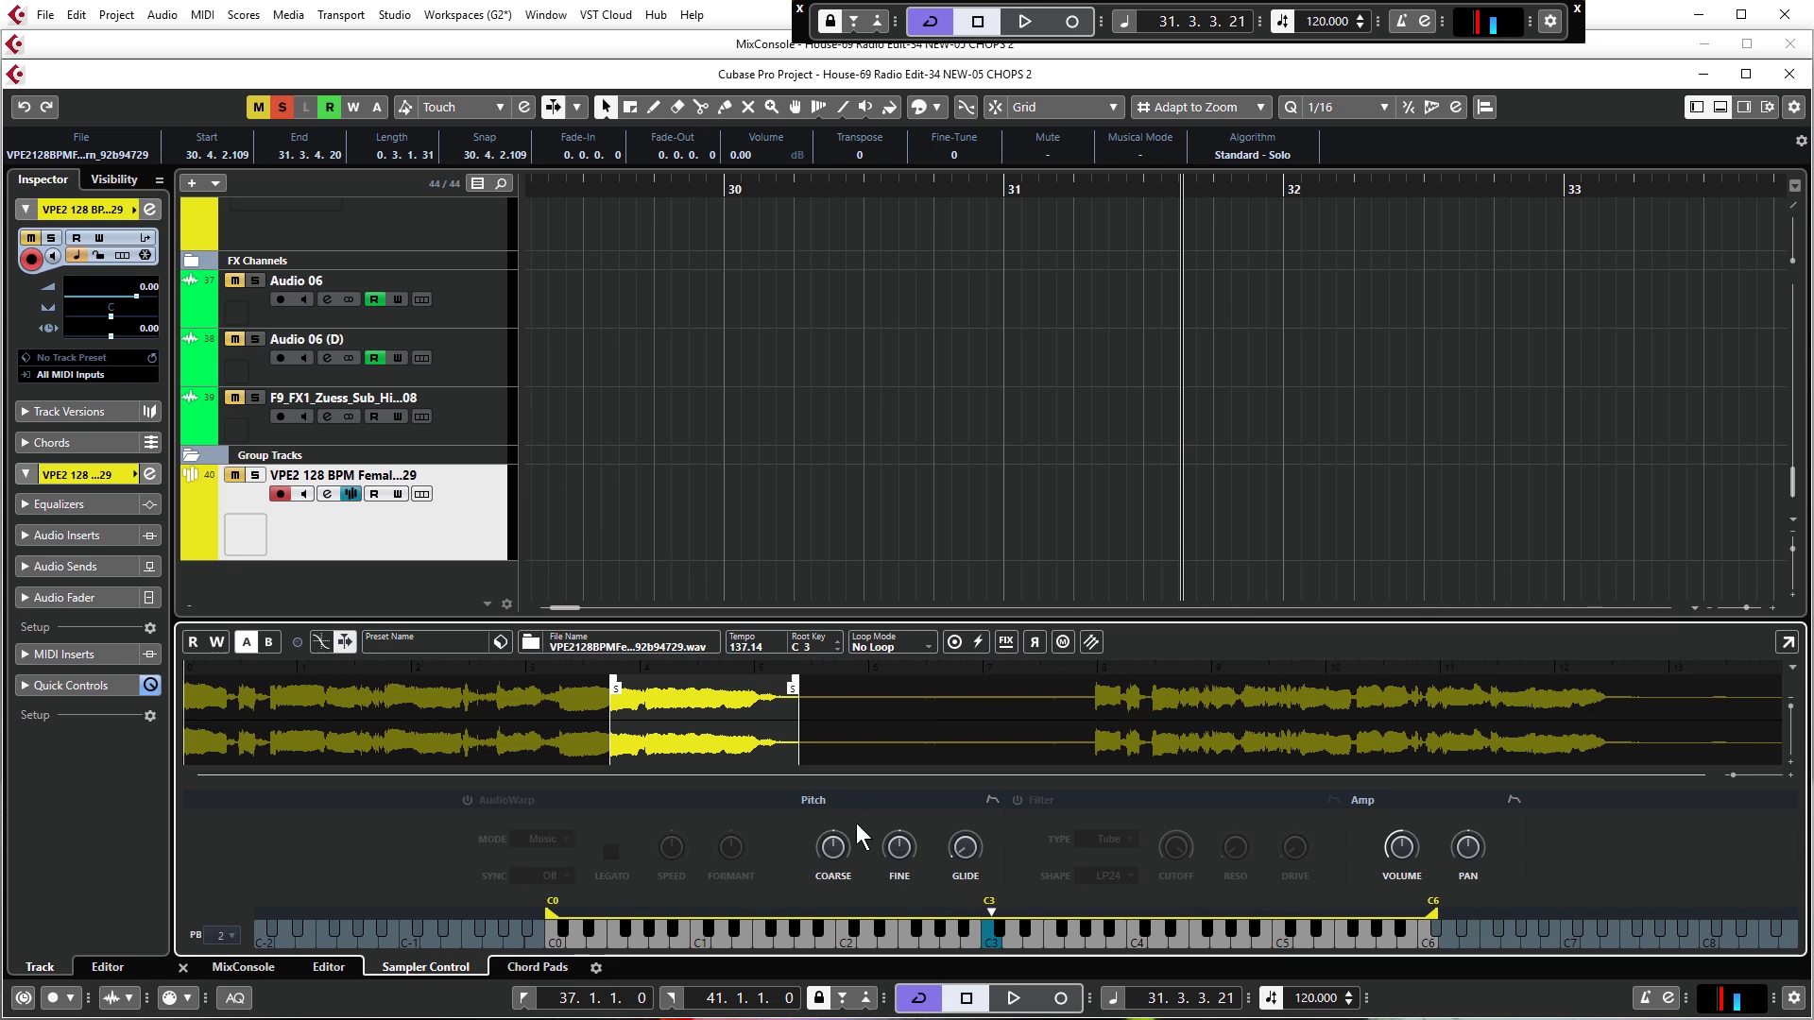
Audition the slice with the C2 key in Sampler Control, clear the solo, and return to the new sampler track
{"action": "left_click", "coordinate": [843, 935]}
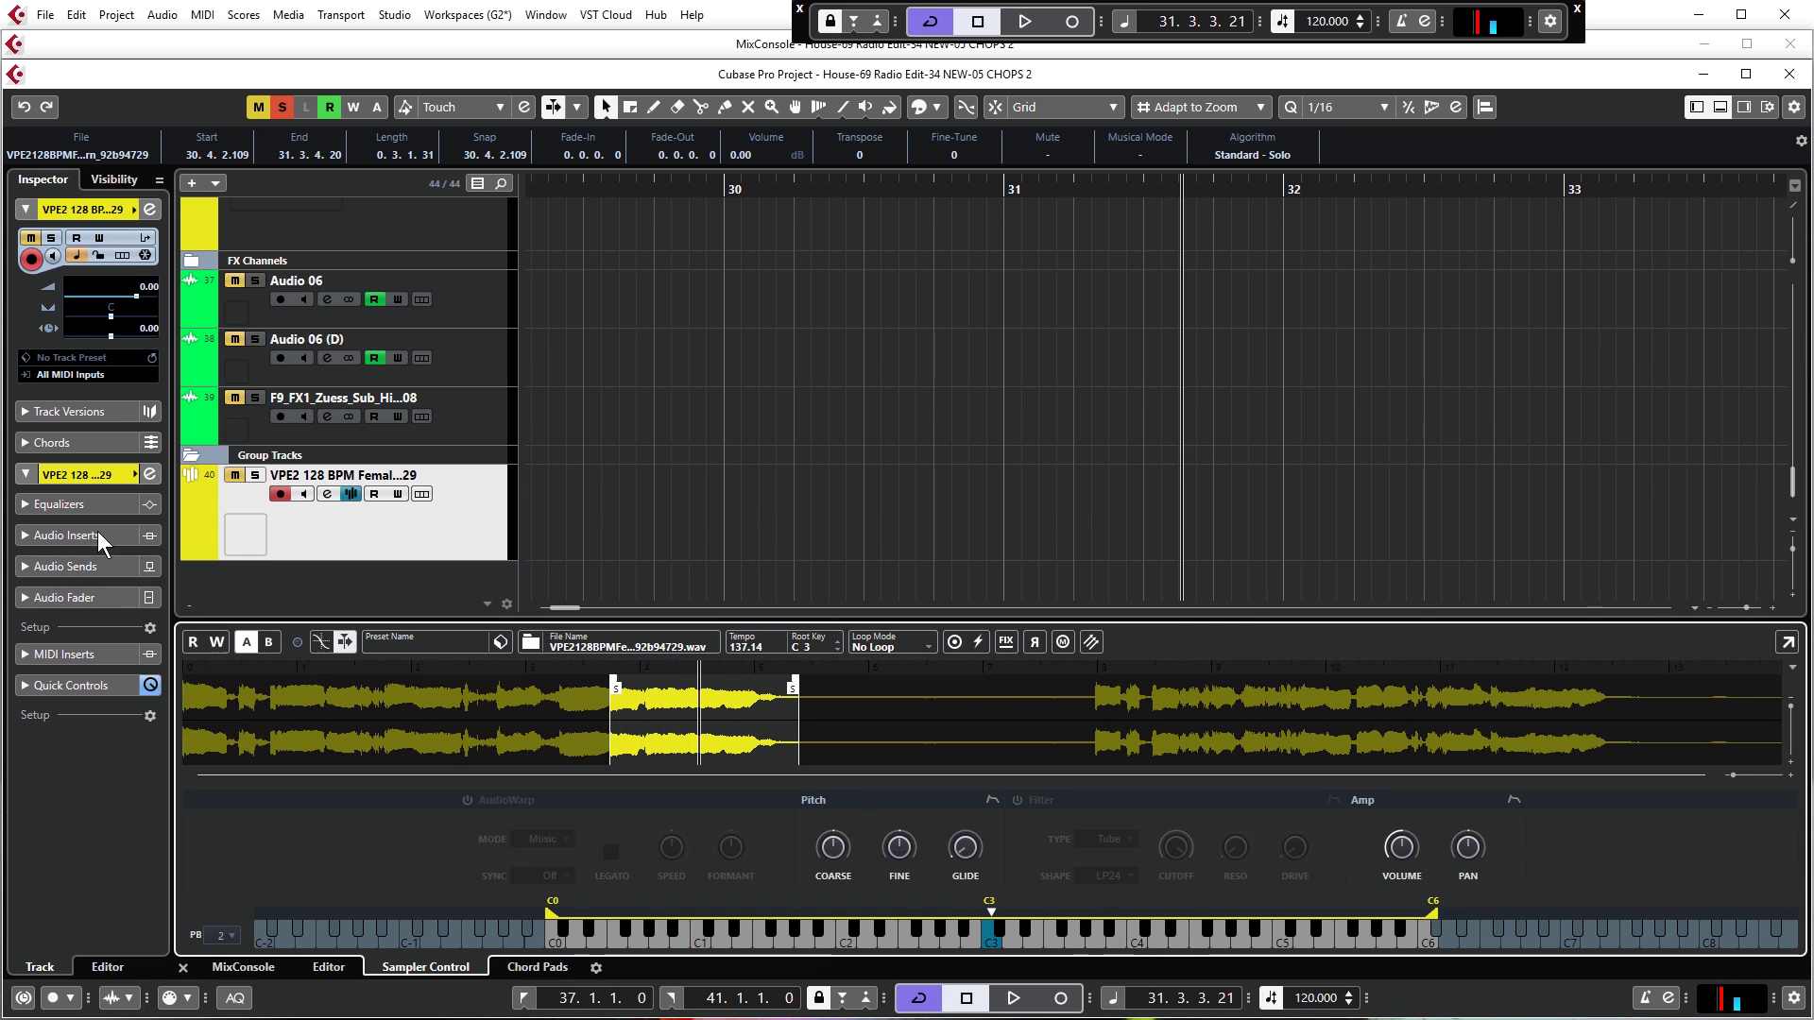
{"action": "scroll", "coordinate": [317, 348], "scroll_direction": "up", "scroll_amount": 10}
{"action": "scroll", "coordinate": [762, 400], "scroll_direction": "down", "scroll_amount": 10}
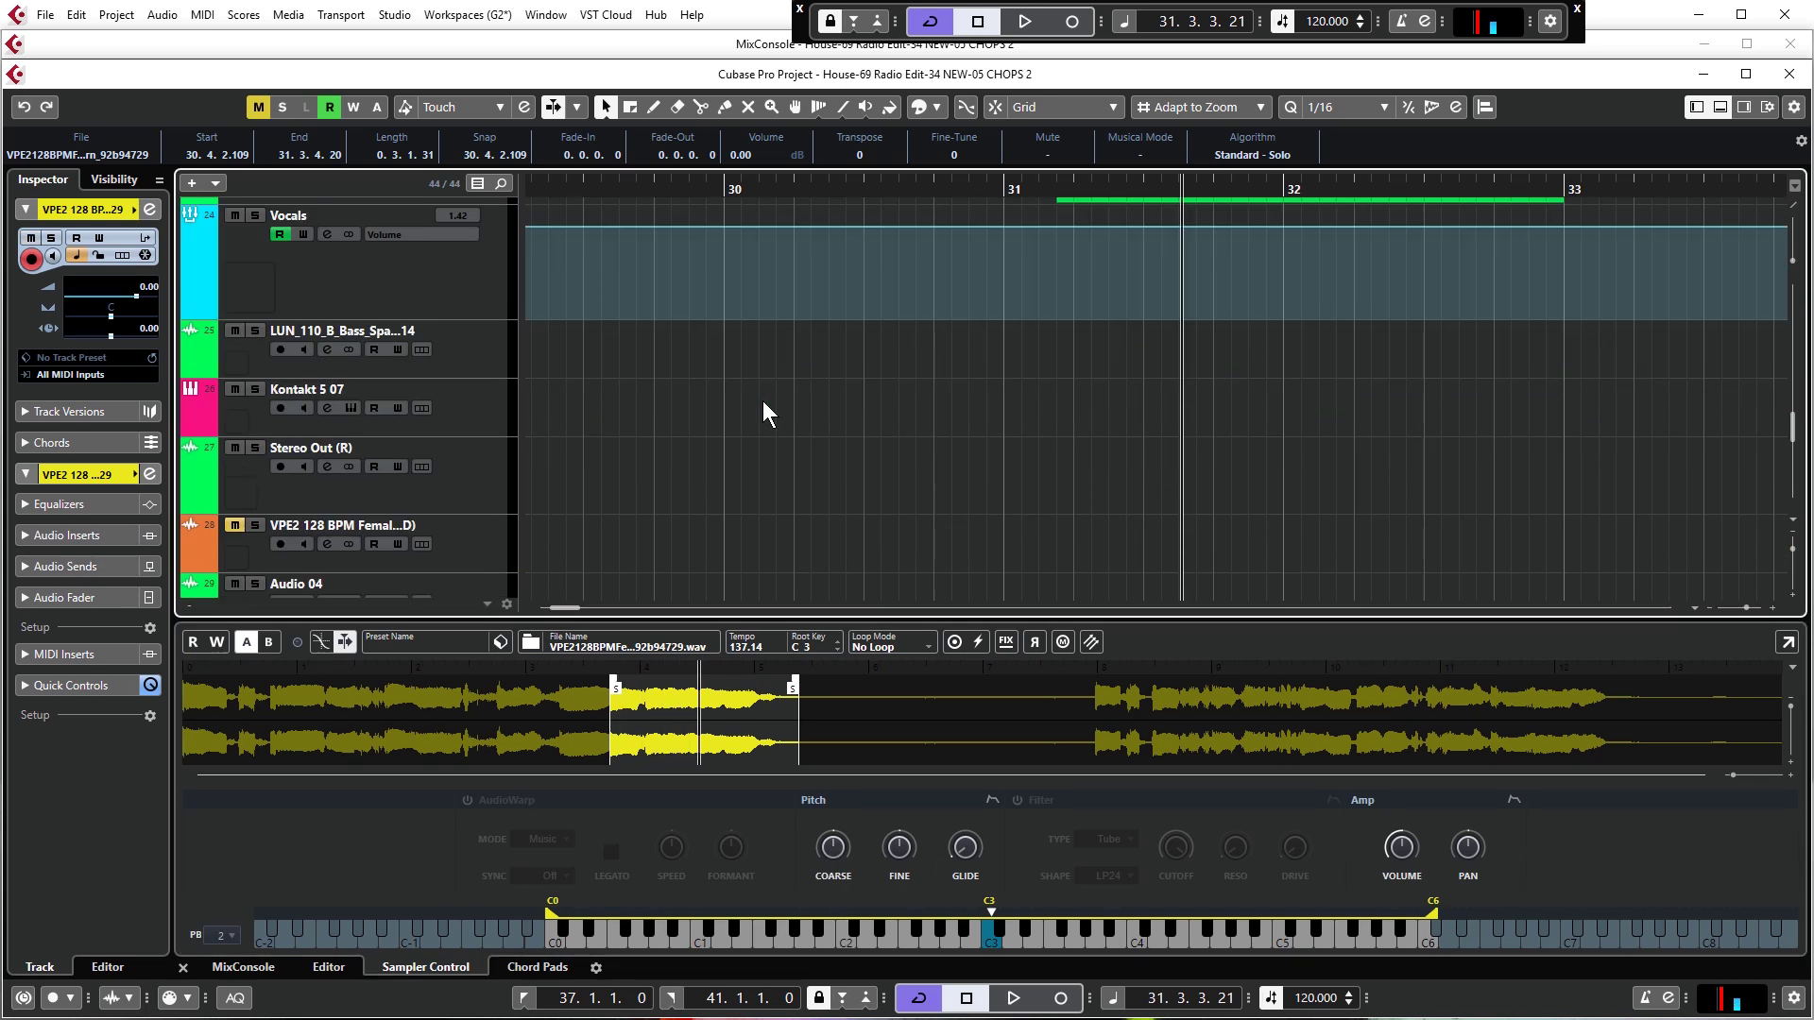
{"action": "scroll", "coordinate": [763, 401], "scroll_direction": "down", "scroll_amount": 5}
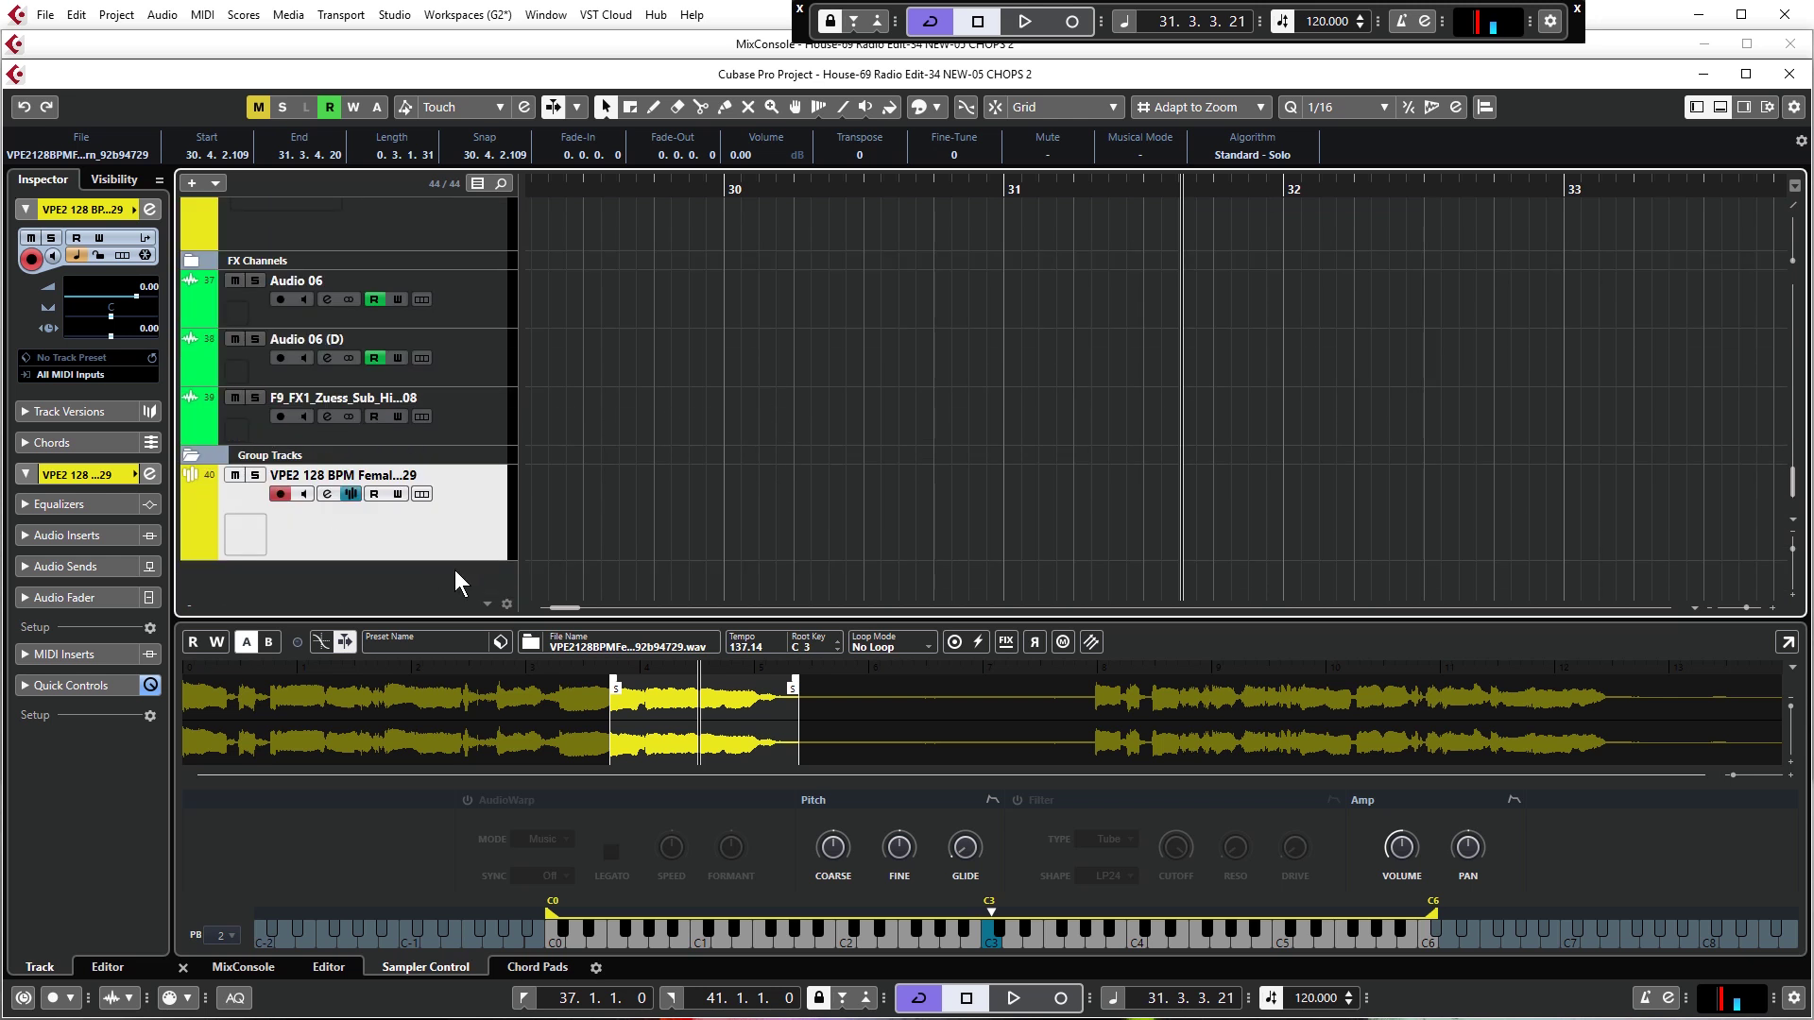
Audition the vocal slice at several pitches below and above C3 on the sampler keyboard
{"action": "mouse_move", "coordinate": [995, 945]}
{"action": "left_mouse_down"}
{"action": "mouse_move", "coordinate": [1255, 937]}
{"action": "mouse_move", "coordinate": [995, 939]}
{"action": "left_mouse_up"}
{"action": "left_click", "coordinate": [891, 941]}
{"action": "left_click", "coordinate": [892, 941]}
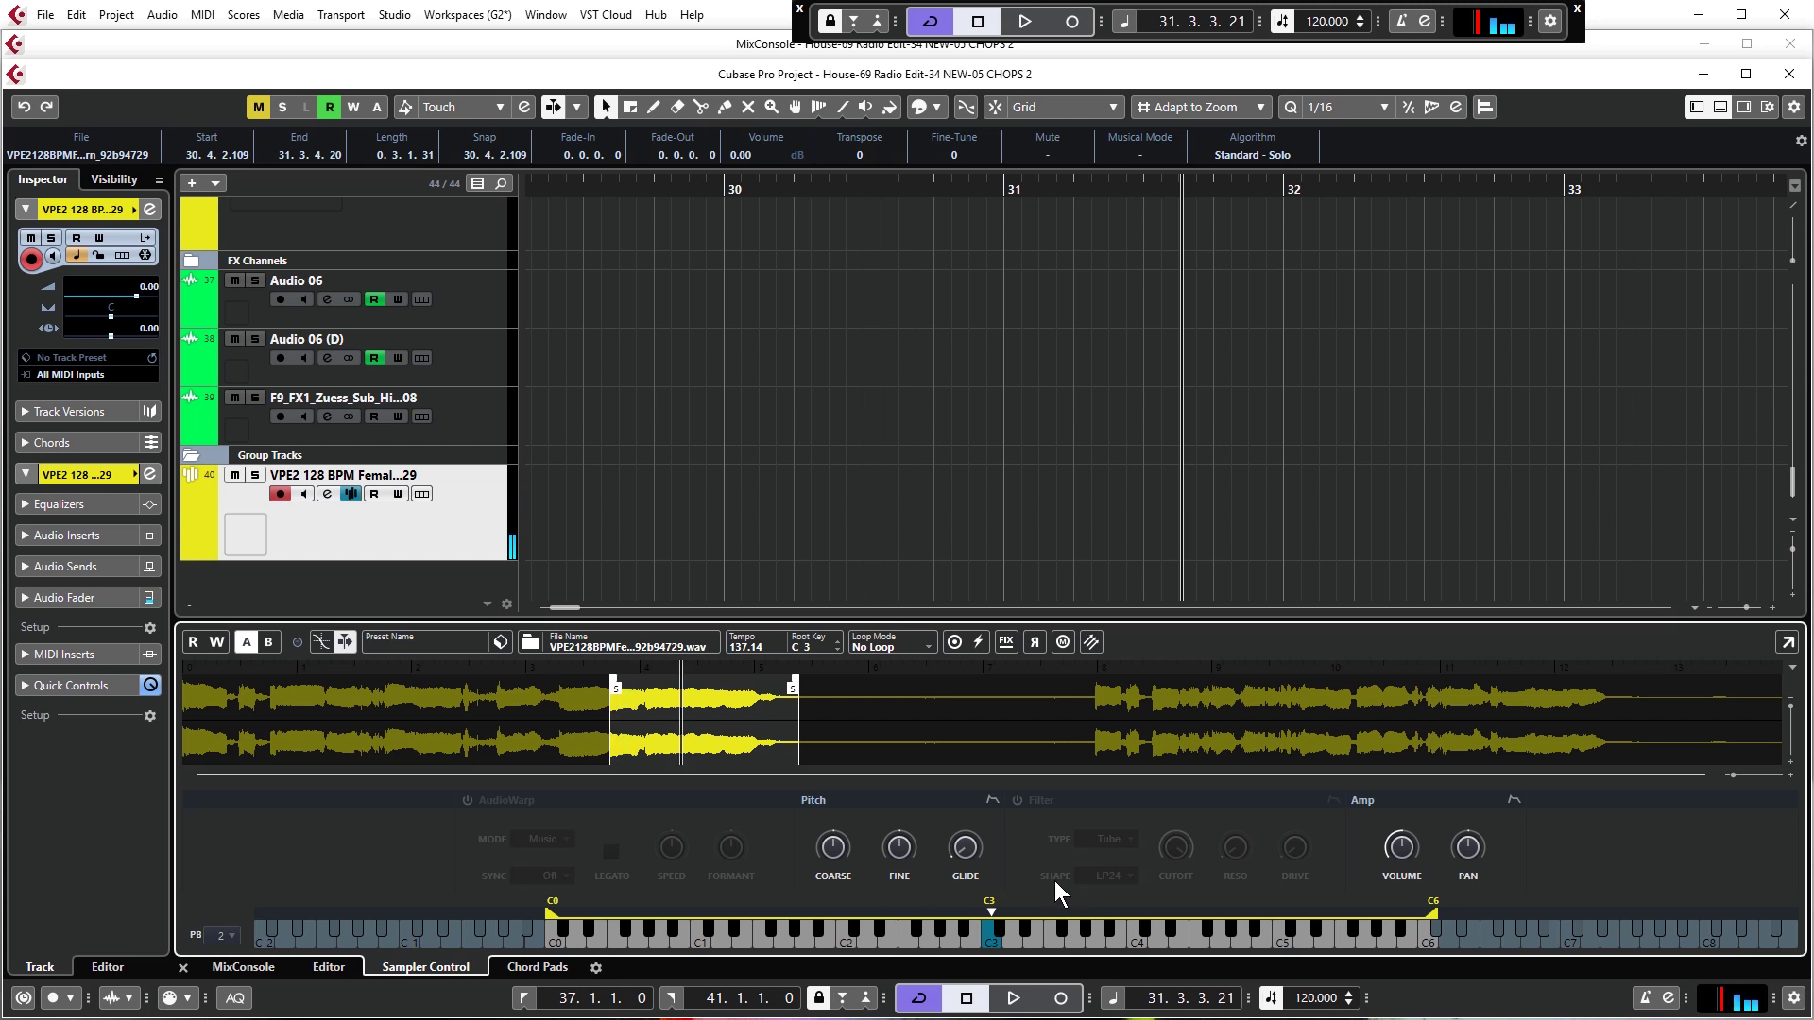
{"action": "left_click", "coordinate": [1049, 939]}
{"action": "left_click", "coordinate": [1049, 938]}
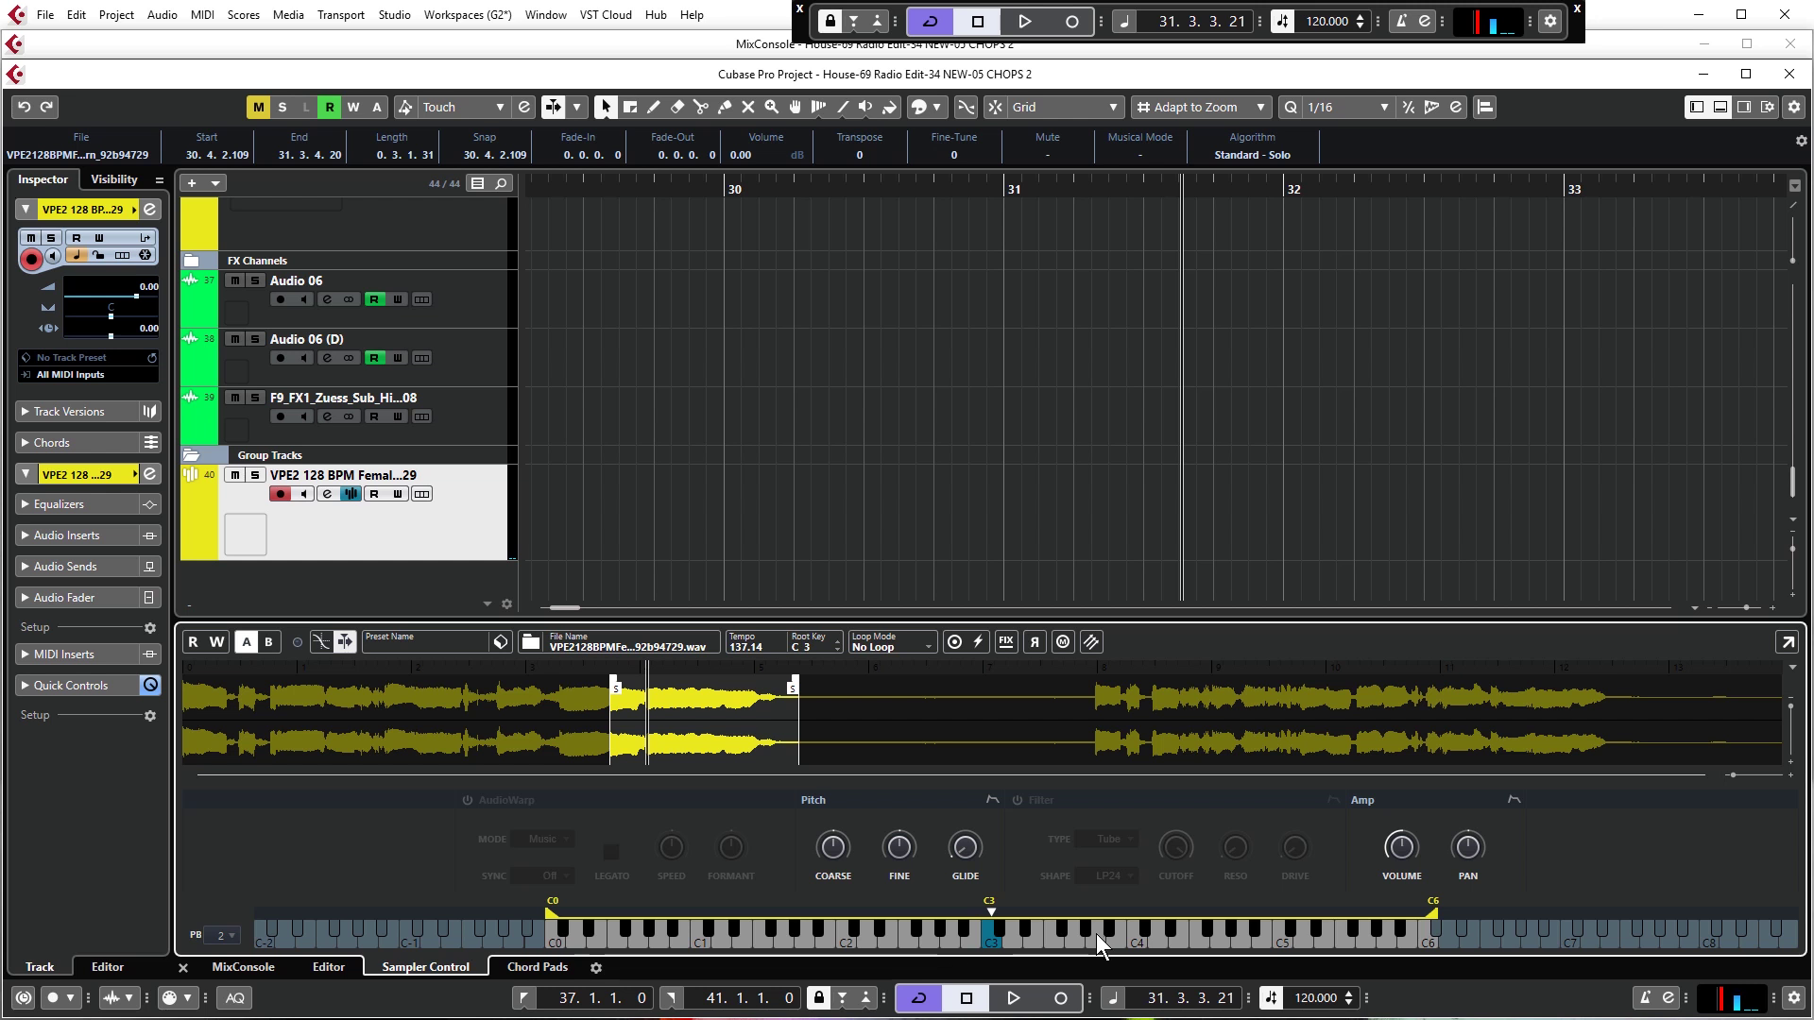
{"action": "left_click", "coordinate": [1144, 935]}
{"action": "left_click", "coordinate": [740, 931]}
{"action": "left_click", "coordinate": [823, 938]}
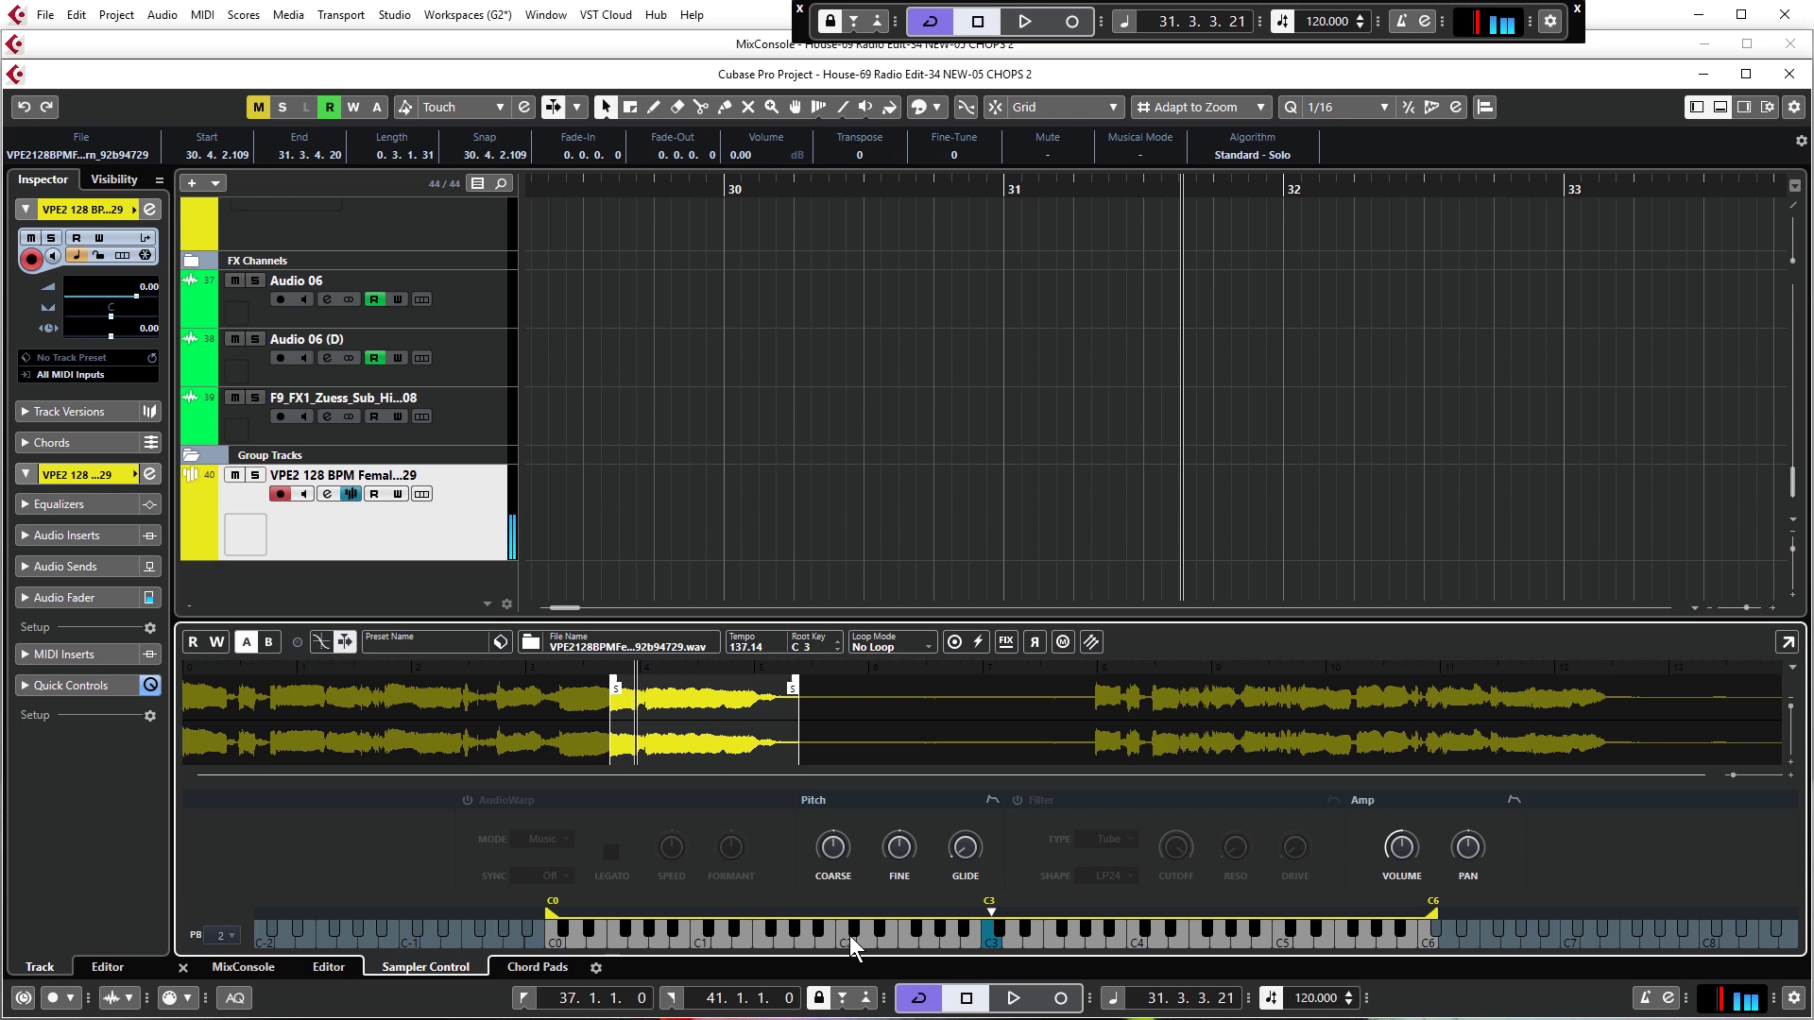
Enable AudioWarp for the sample in Solo mode, raise the formant to about 7 %, and audition it at different pitches
{"action": "left_click", "coordinate": [467, 800]}
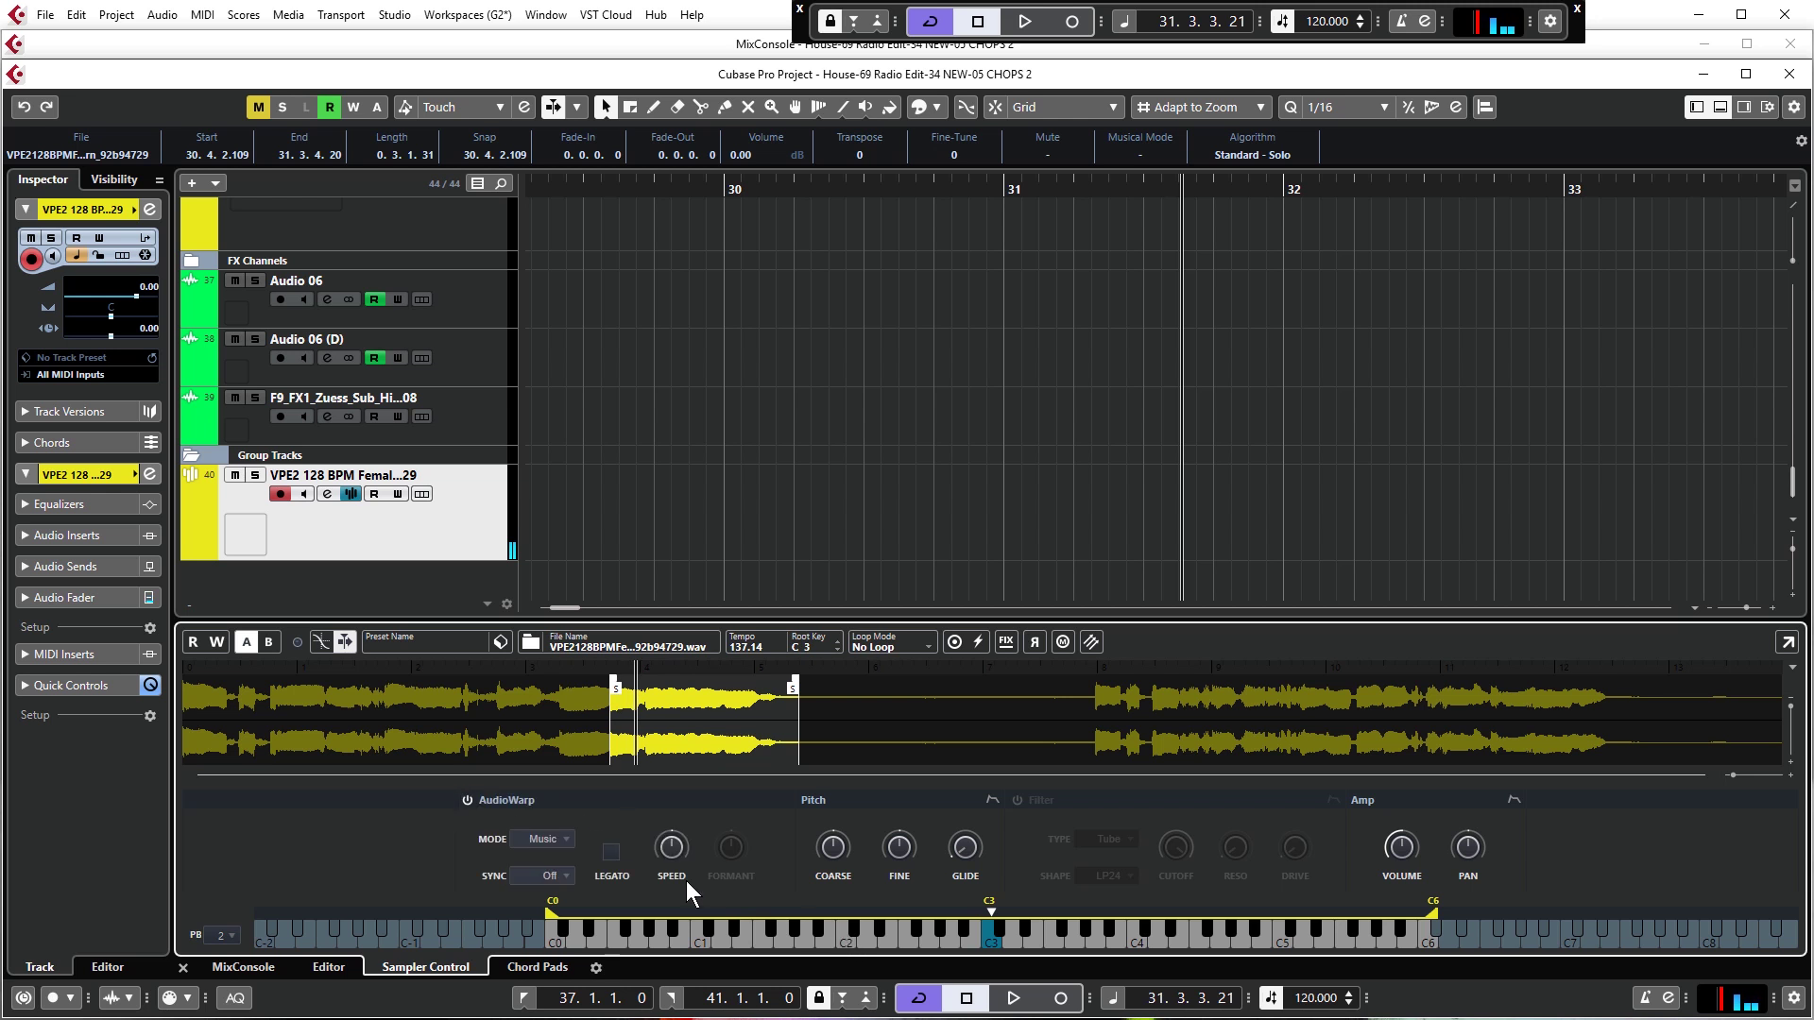
{"action": "left_click", "coordinate": [540, 839]}
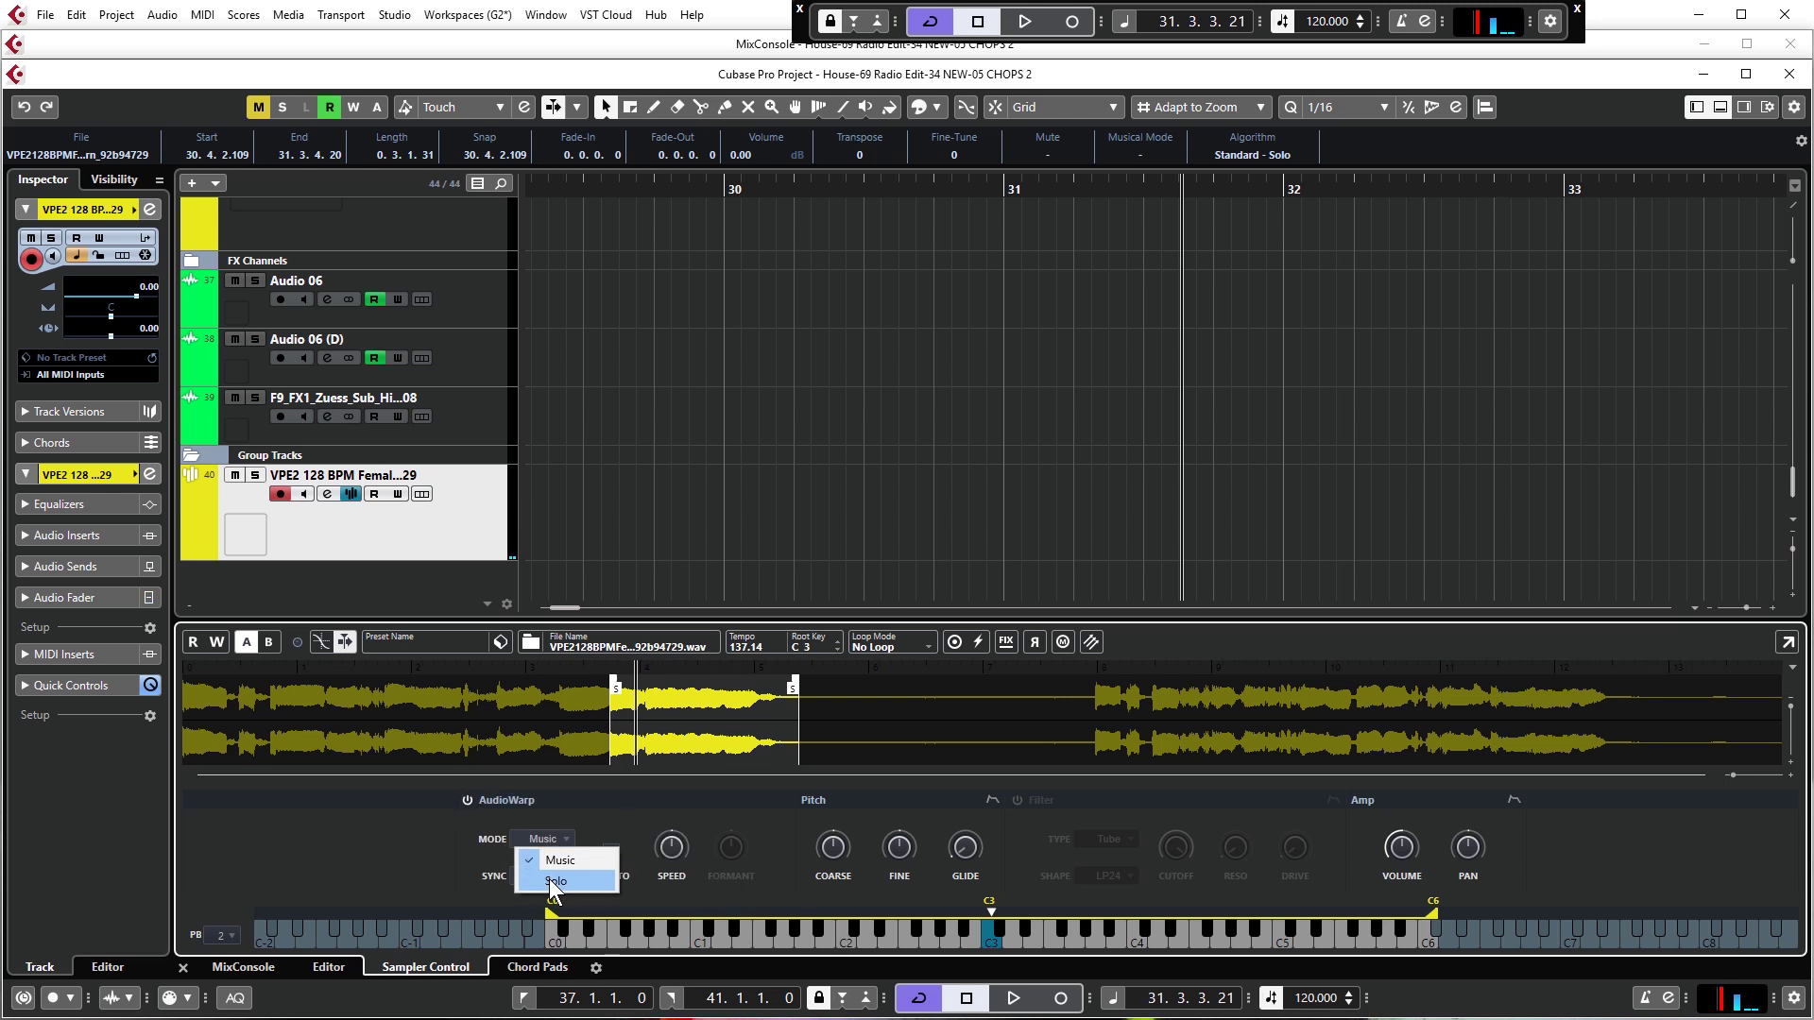
{"action": "left_click", "coordinate": [550, 873]}
{"action": "left_click", "coordinate": [1137, 938]}
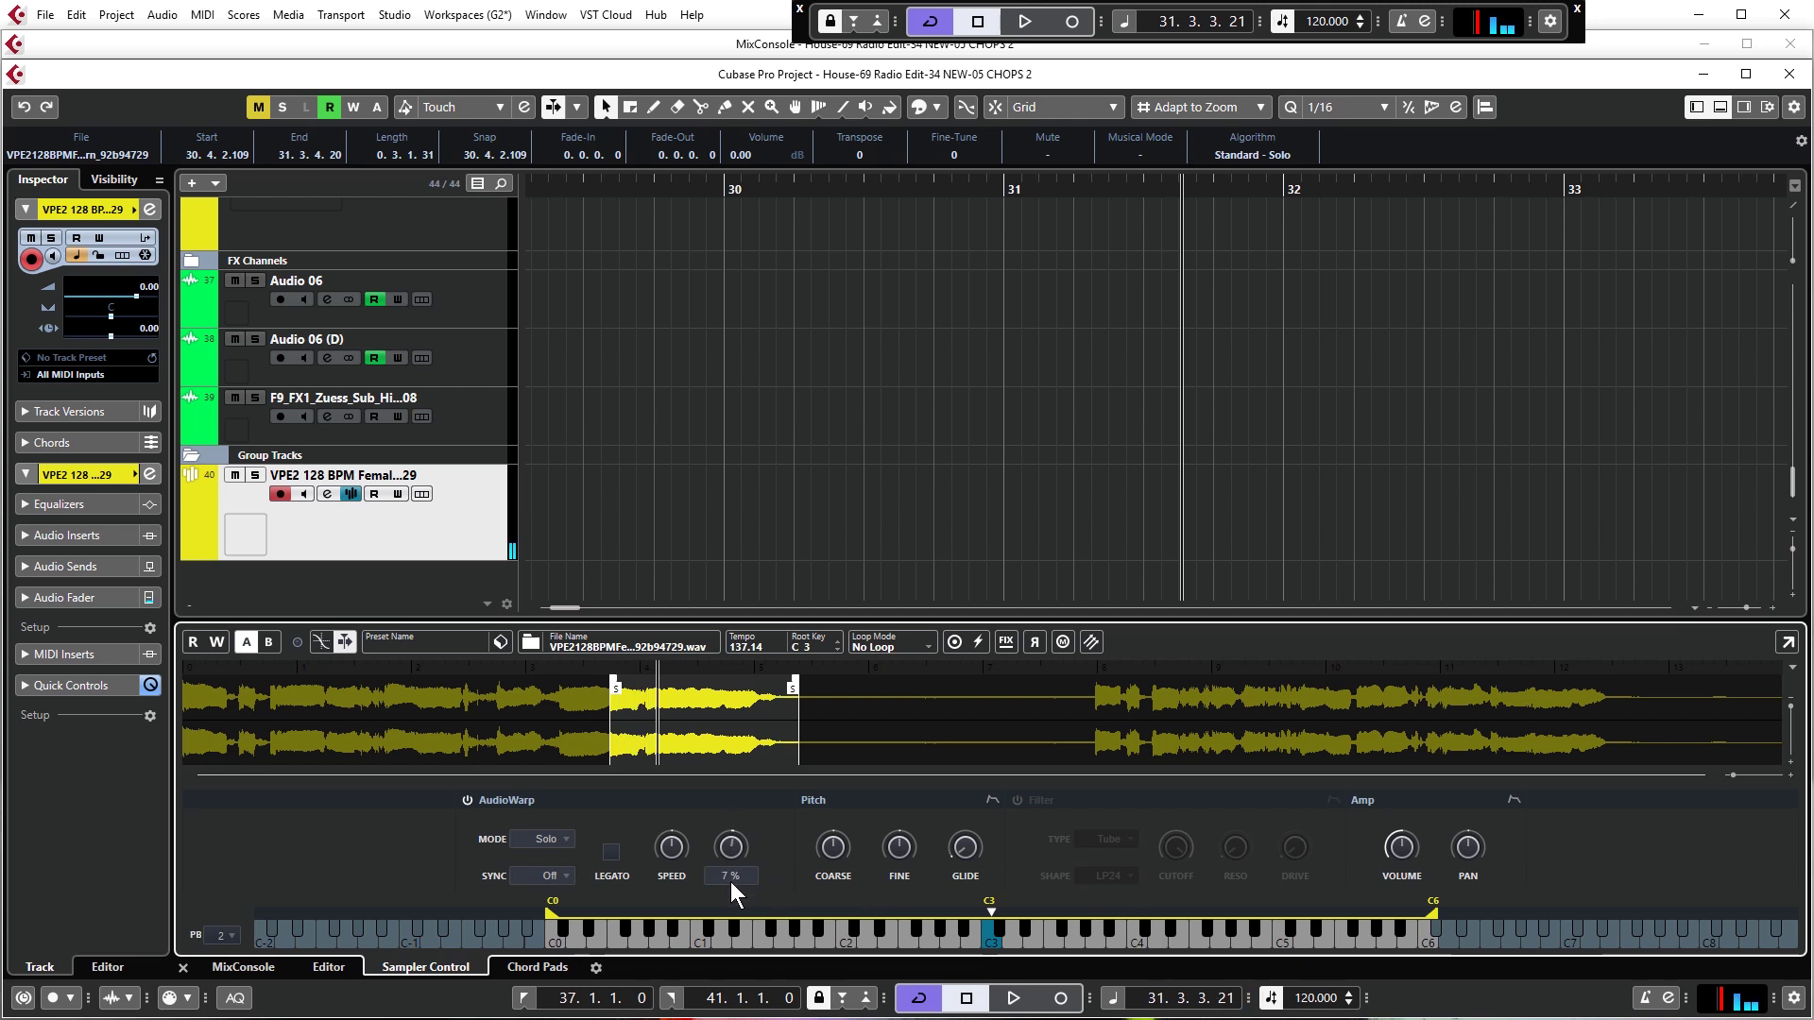
{"action": "left_click", "coordinate": [865, 936]}
{"action": "left_click", "coordinate": [856, 934]}
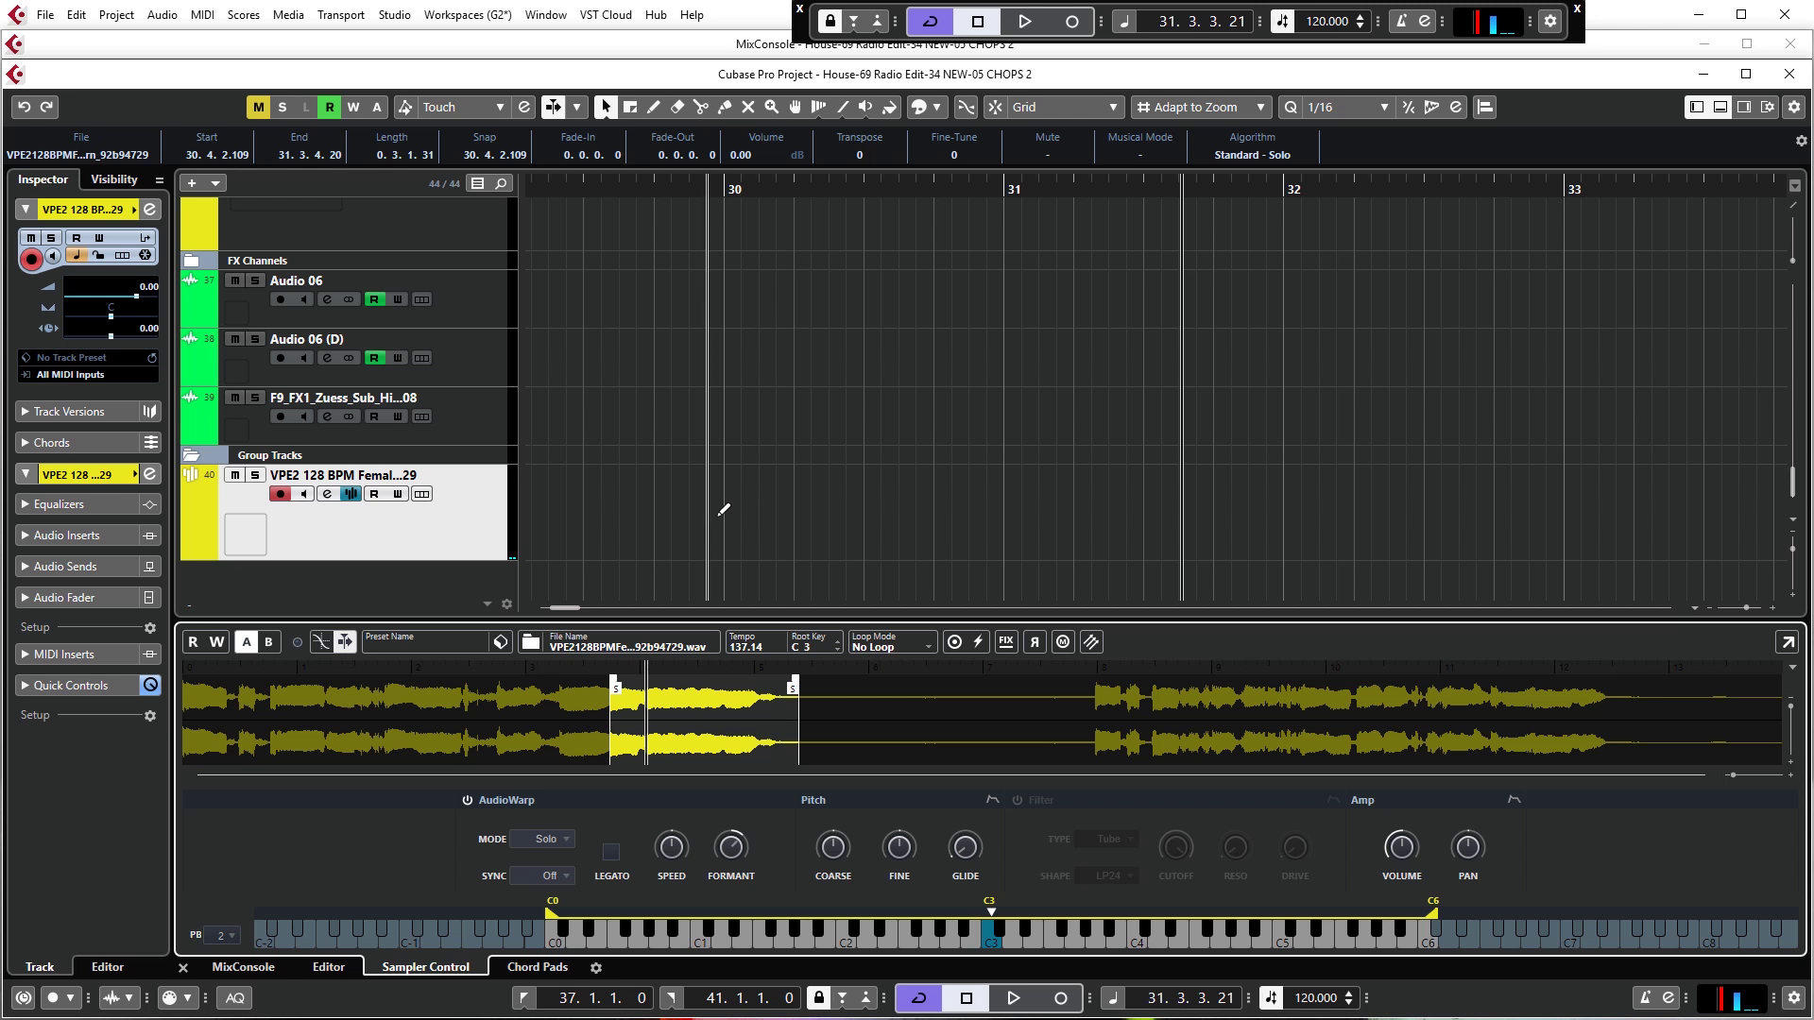
With snap on, draw a MIDI part at 30.1.1.0 on the sampler track, play it, and extend it to bar 32
{"action": "left_click_drag", "start_coordinate": [736, 508], "coordinate": [735, 511]}
{"action": "key", "text": "ctrl+z"}
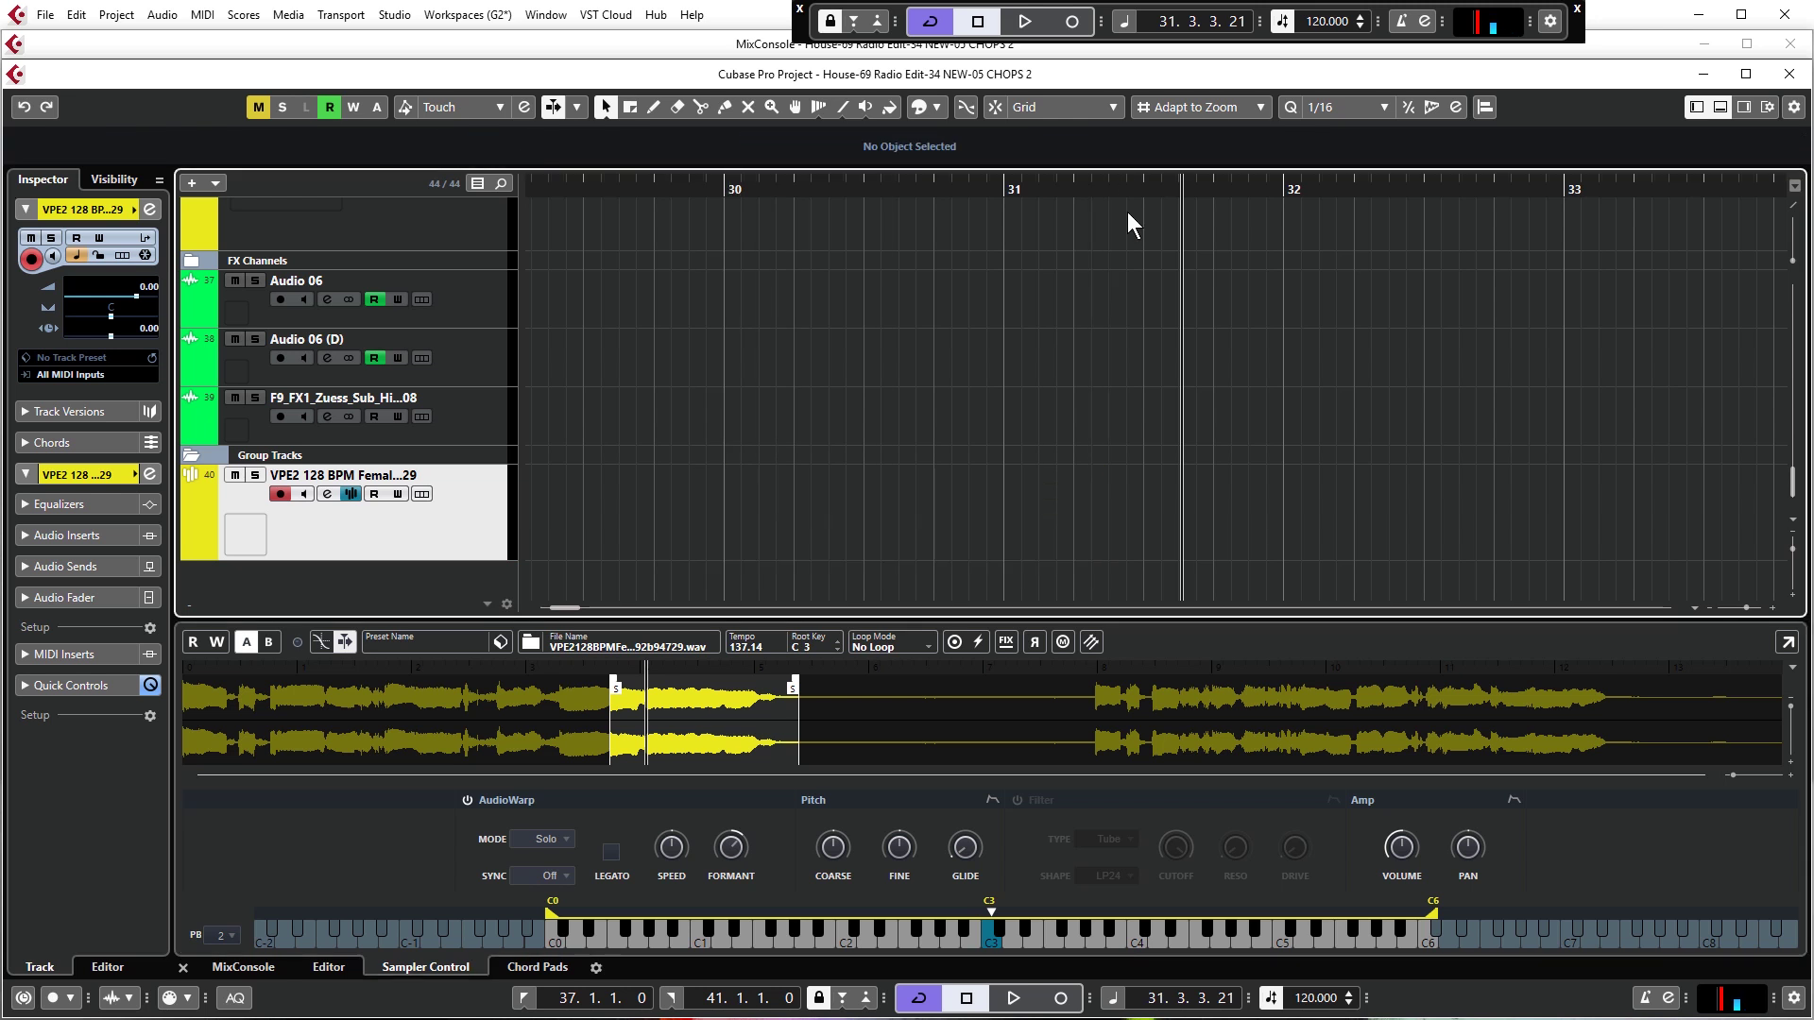
{"action": "key", "text": "j"}
{"action": "left_click_drag", "start_coordinate": [725, 519], "coordinate": [732, 517]}
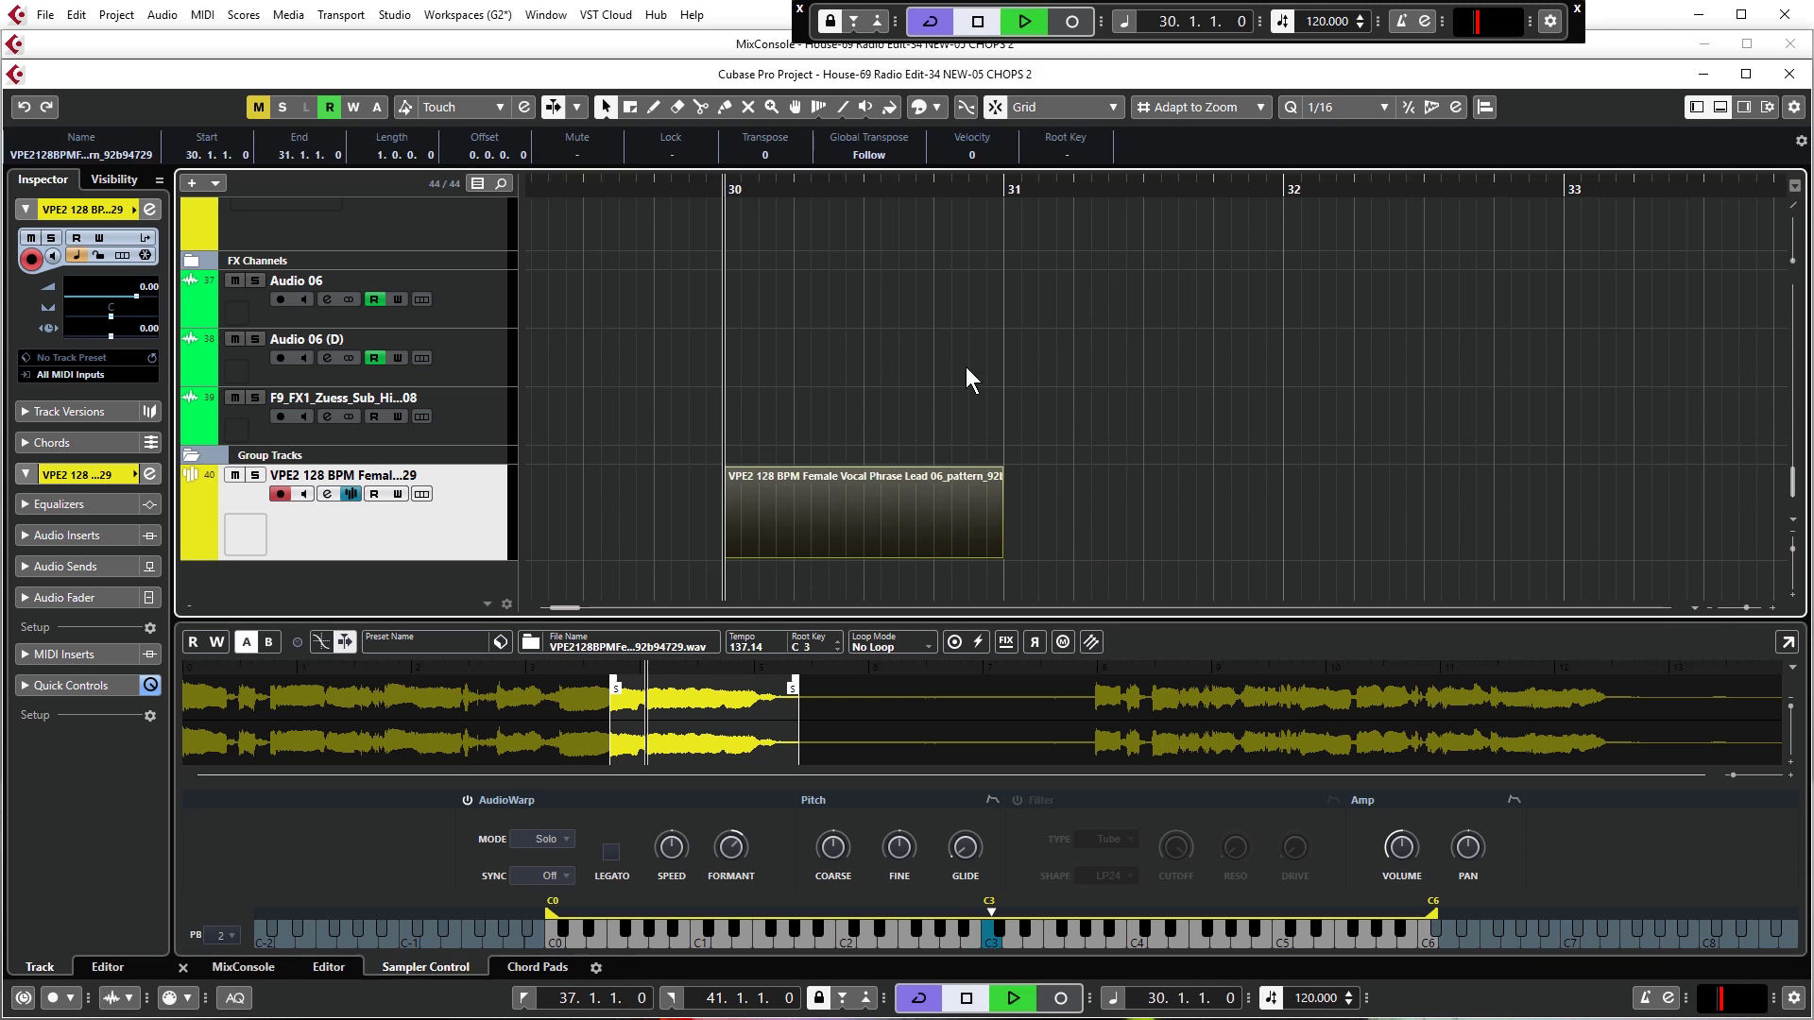
{"action": "key", "text": "space"}
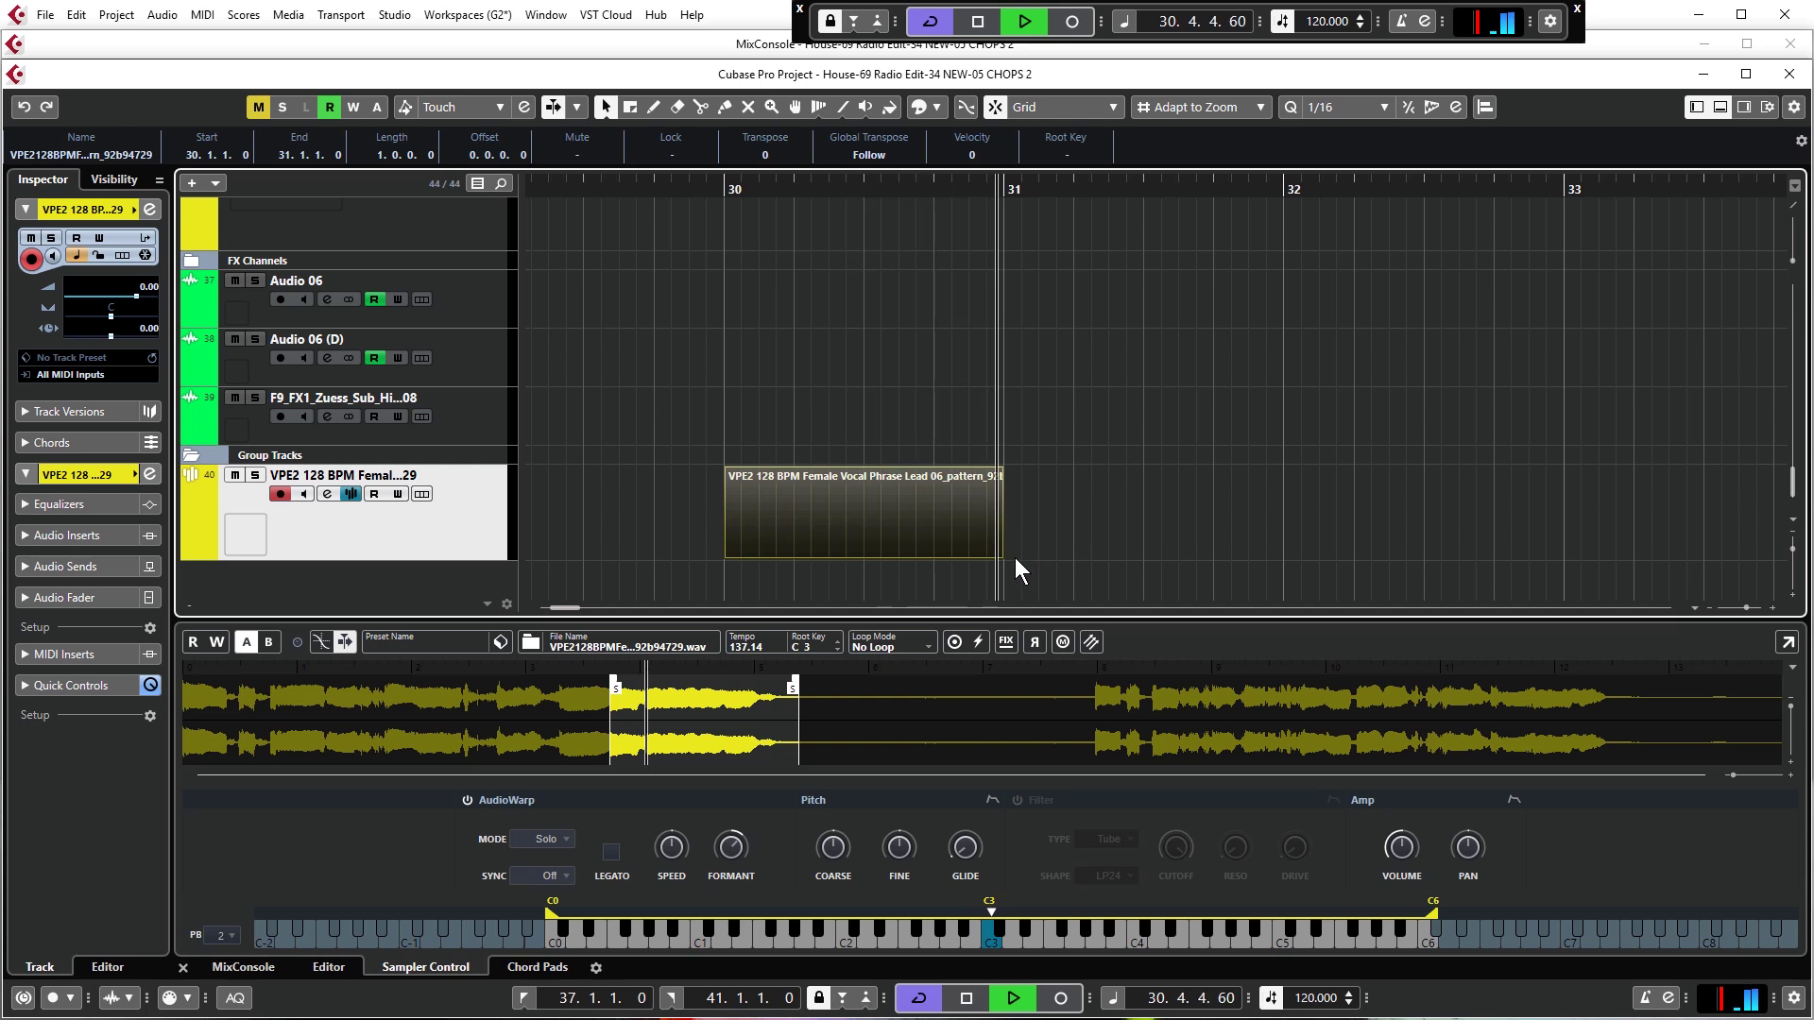
{"action": "key", "text": "space"}
{"action": "left_click_drag", "start_coordinate": [1001, 554], "coordinate": [1283, 537]}
Open the part in the Key Editor, draw three D4 eighth notes across the second half of bar 31, and play them
{"action": "double_click", "coordinate": [1170, 520]}
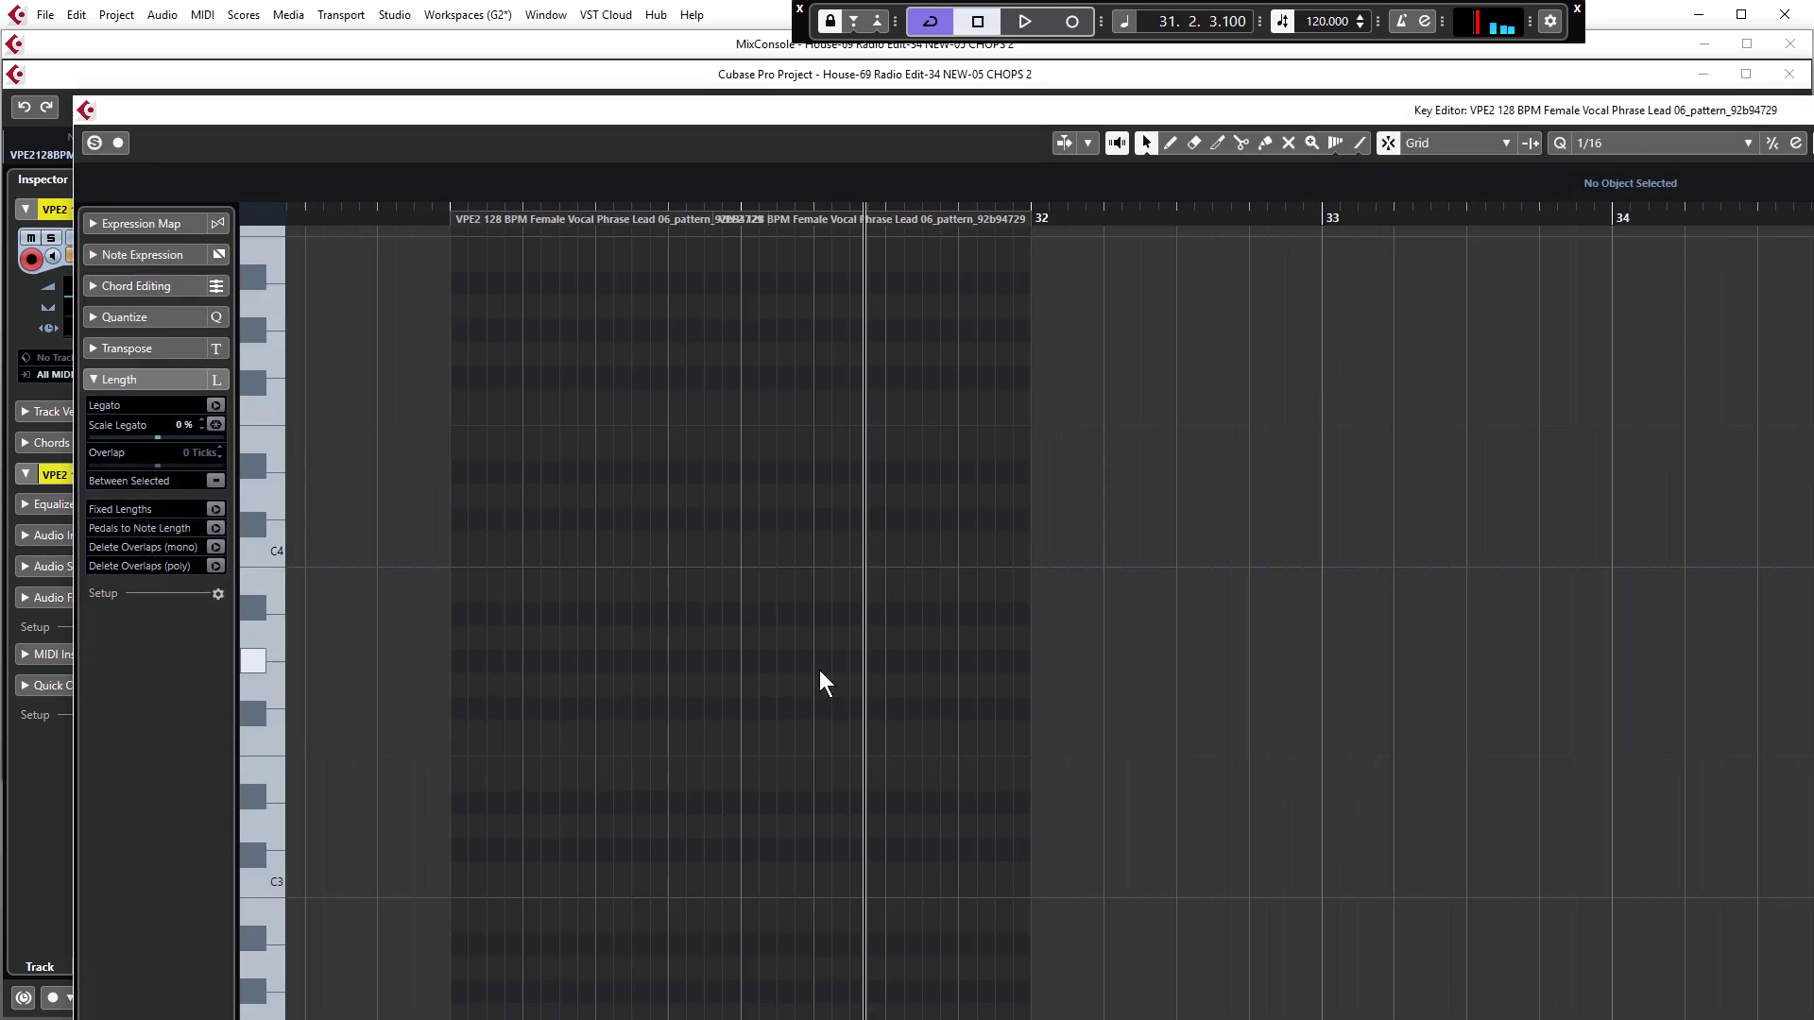
{"action": "left_click_drag", "start_coordinate": [877, 496], "coordinate": [1013, 501]}
{"action": "left_click_drag", "start_coordinate": [1013, 501], "coordinate": [1066, 501]}
{"action": "key", "text": "space"}
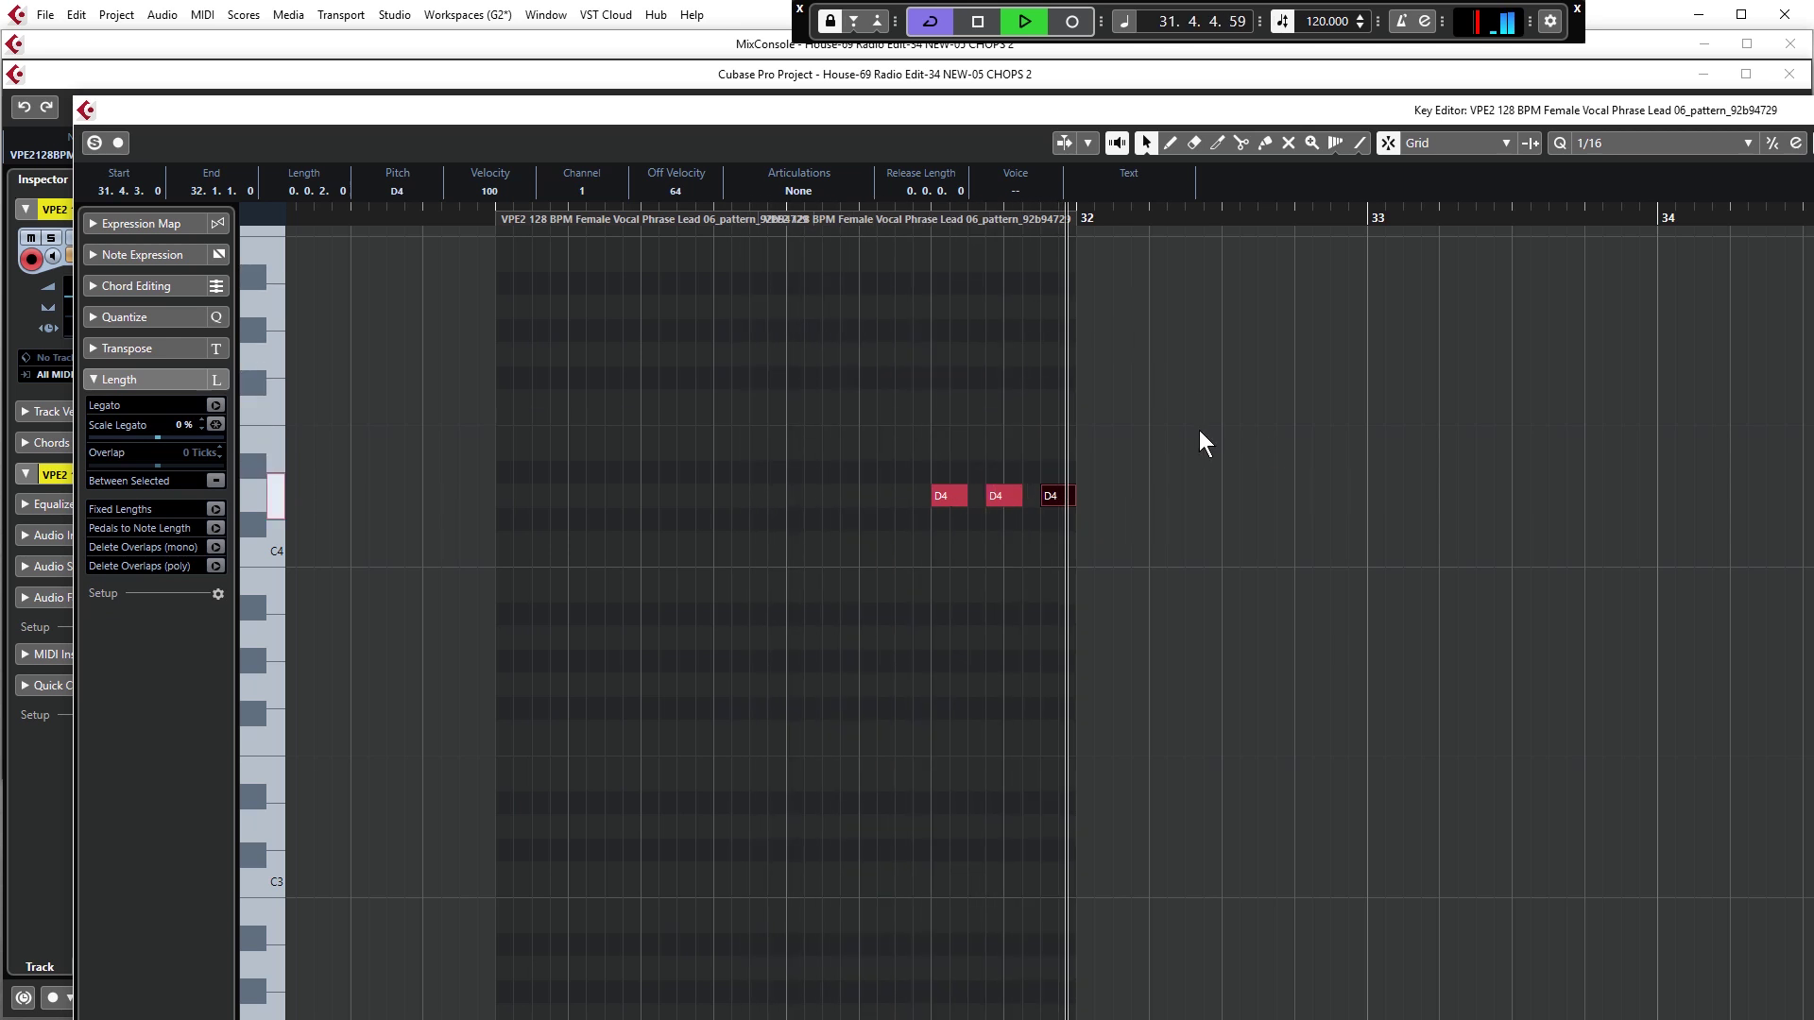
{"action": "key", "text": "space"}
Copy the three D4 notes one bar later so they start at 32.3.1.0, and play the pattern
{"action": "key", "text": "ctrl+a"}
{"action": "left_click_drag", "start_coordinate": [1049, 502], "coordinate": [1233, 501]}
{"action": "key", "text": "space"}
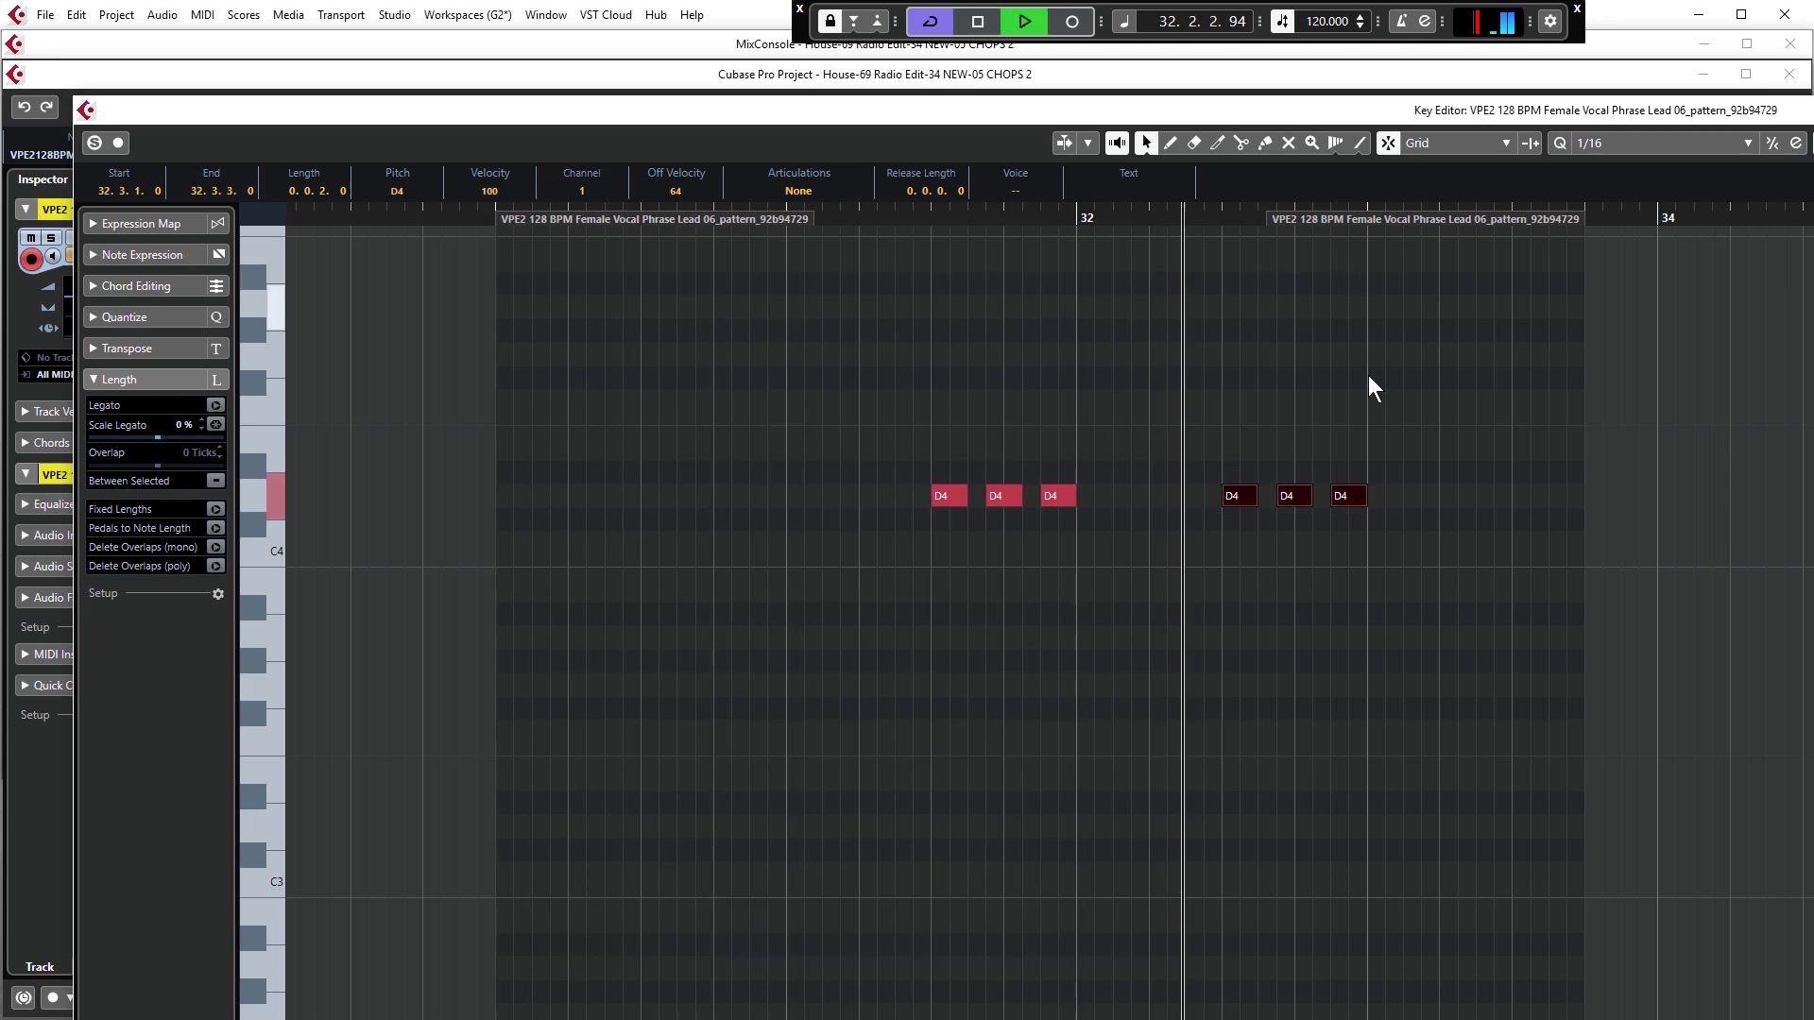
{"action": "key", "text": "space"}
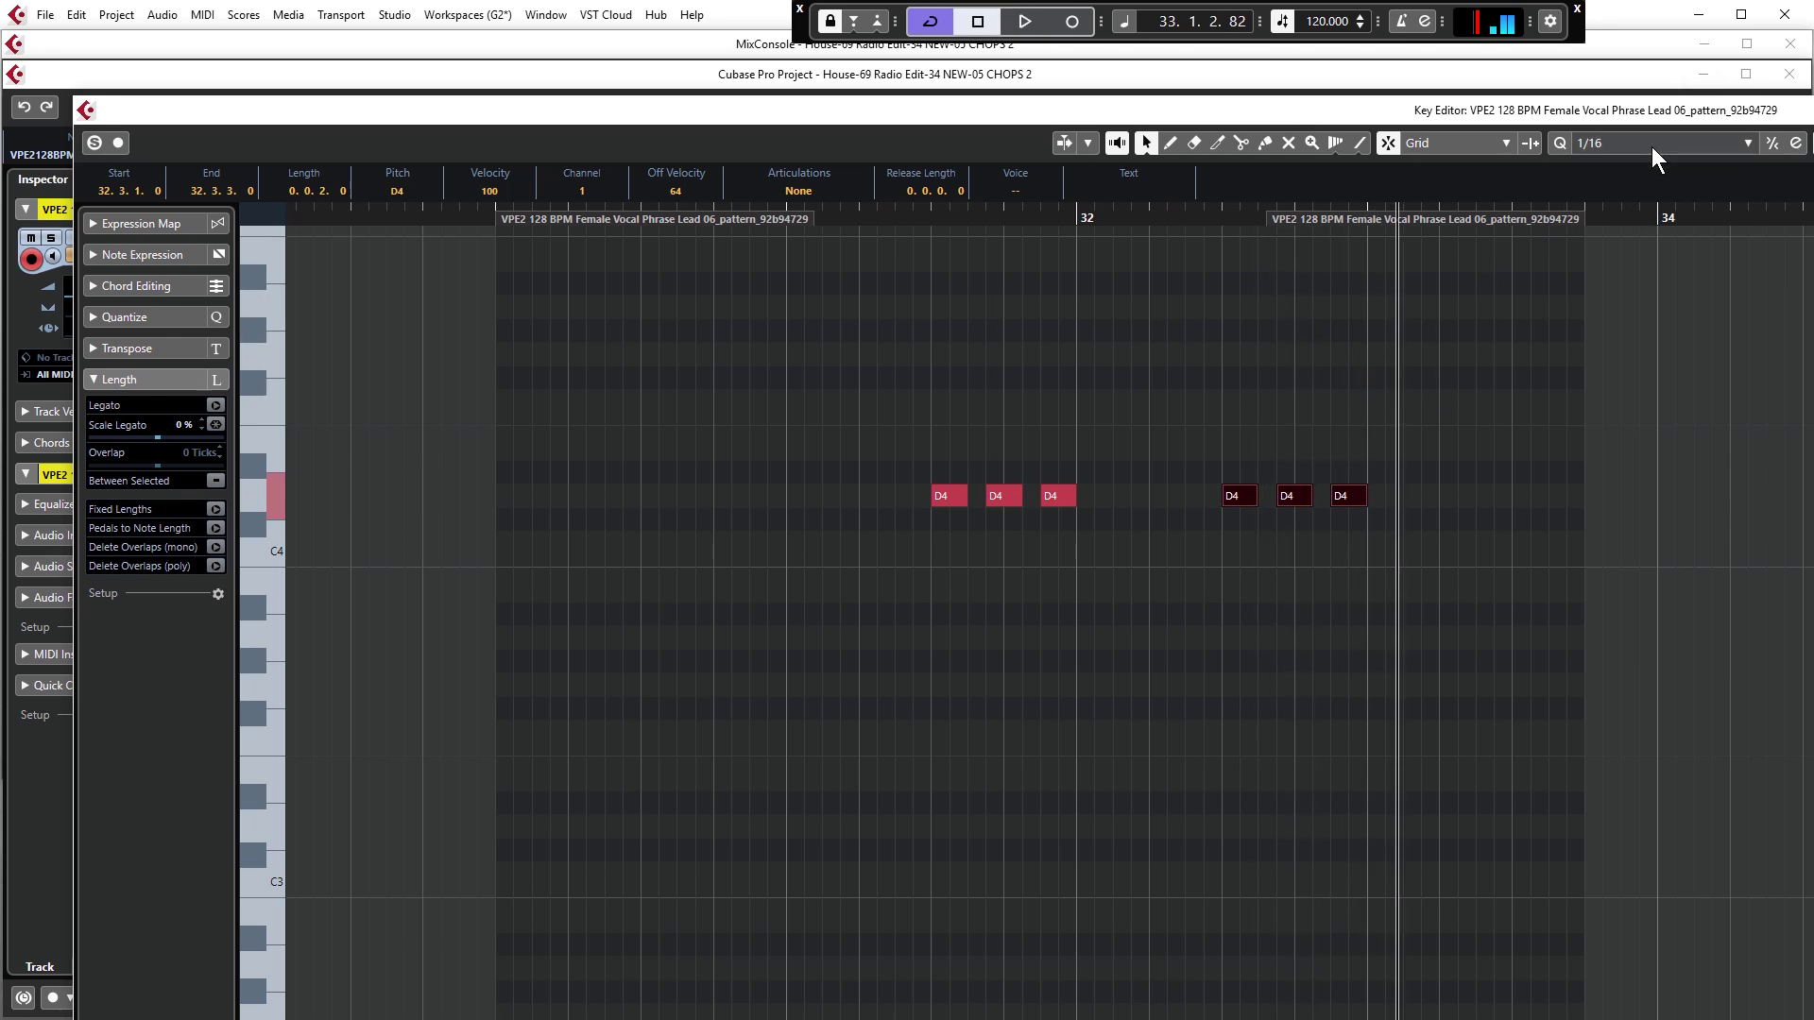
Close the Key Editor and remove the vocal sampler track from the project
{"action": "left_click_drag", "start_coordinate": [1177, 119], "coordinate": [0, 174]}
{"action": "left_click_drag", "start_coordinate": [1583, 177], "coordinate": [1391, 170]}
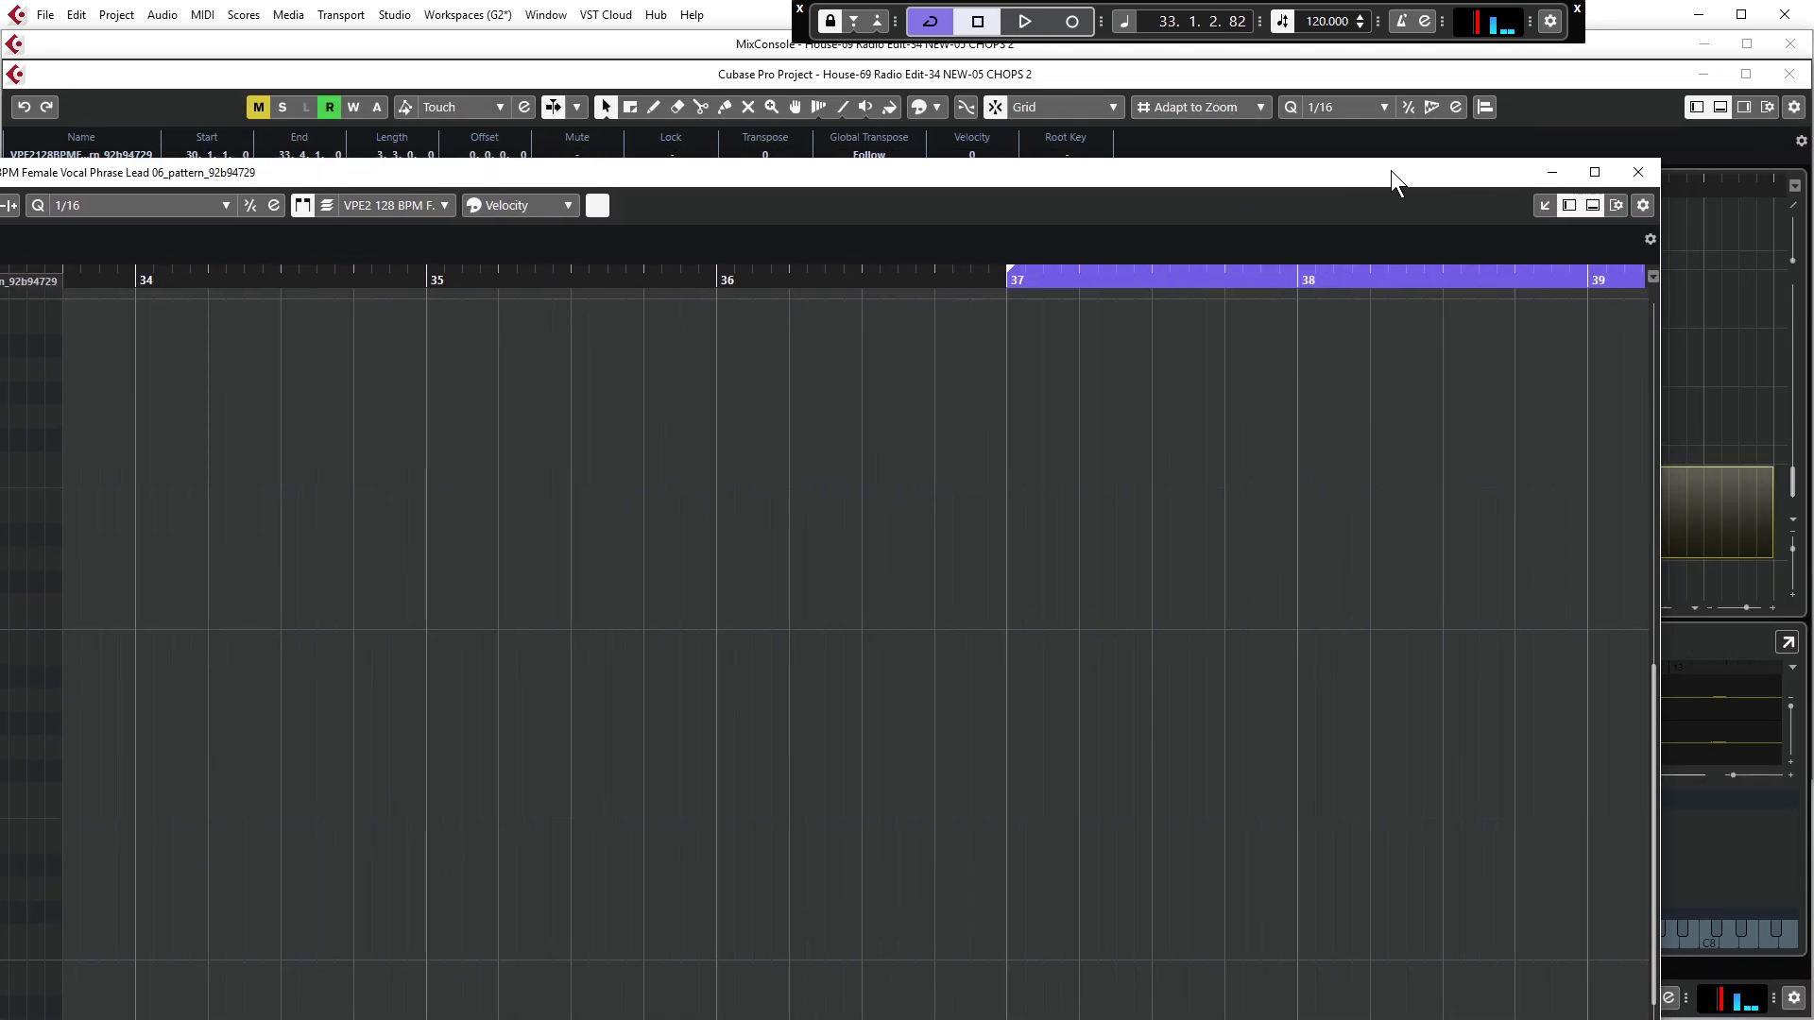
{"action": "left_click", "coordinate": [1637, 172]}
{"action": "right_click", "coordinate": [477, 514]}
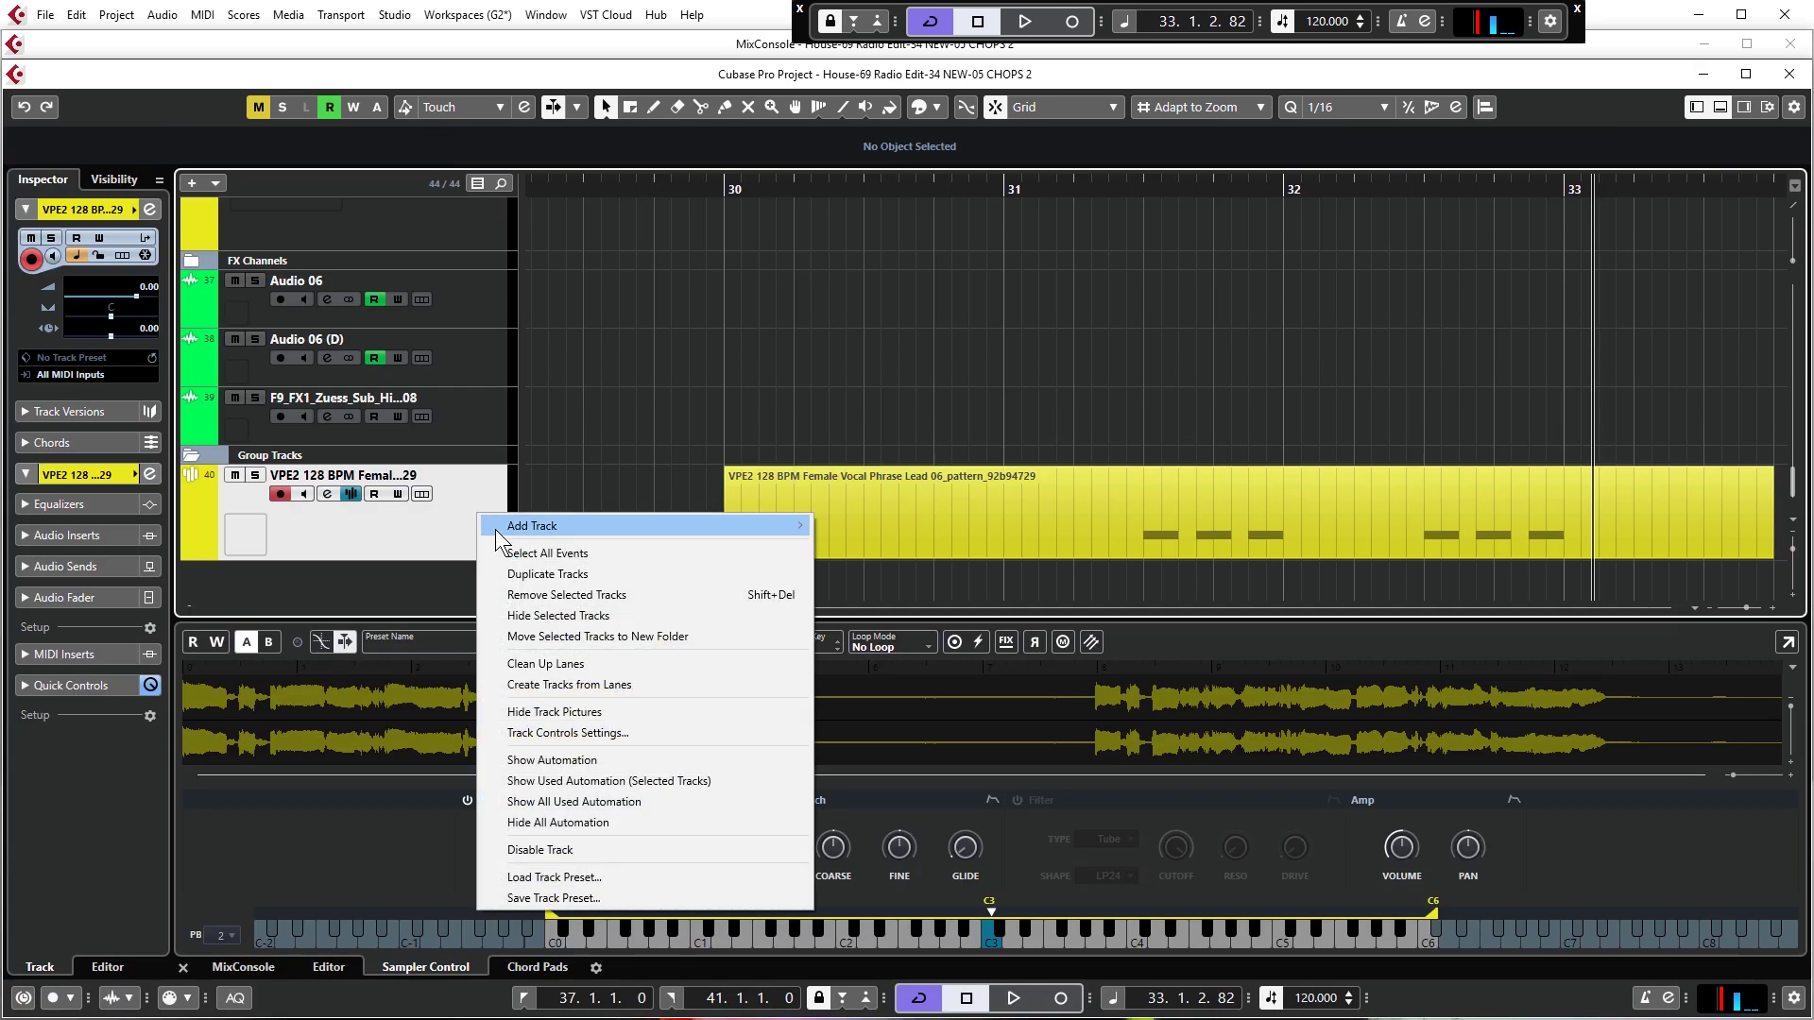
{"action": "left_click", "coordinate": [534, 595]}
Hide the lower zone and return to the split vocal events on track 22
{"action": "scroll", "coordinate": [1130, 448], "scroll_direction": "up", "scroll_amount": 4}
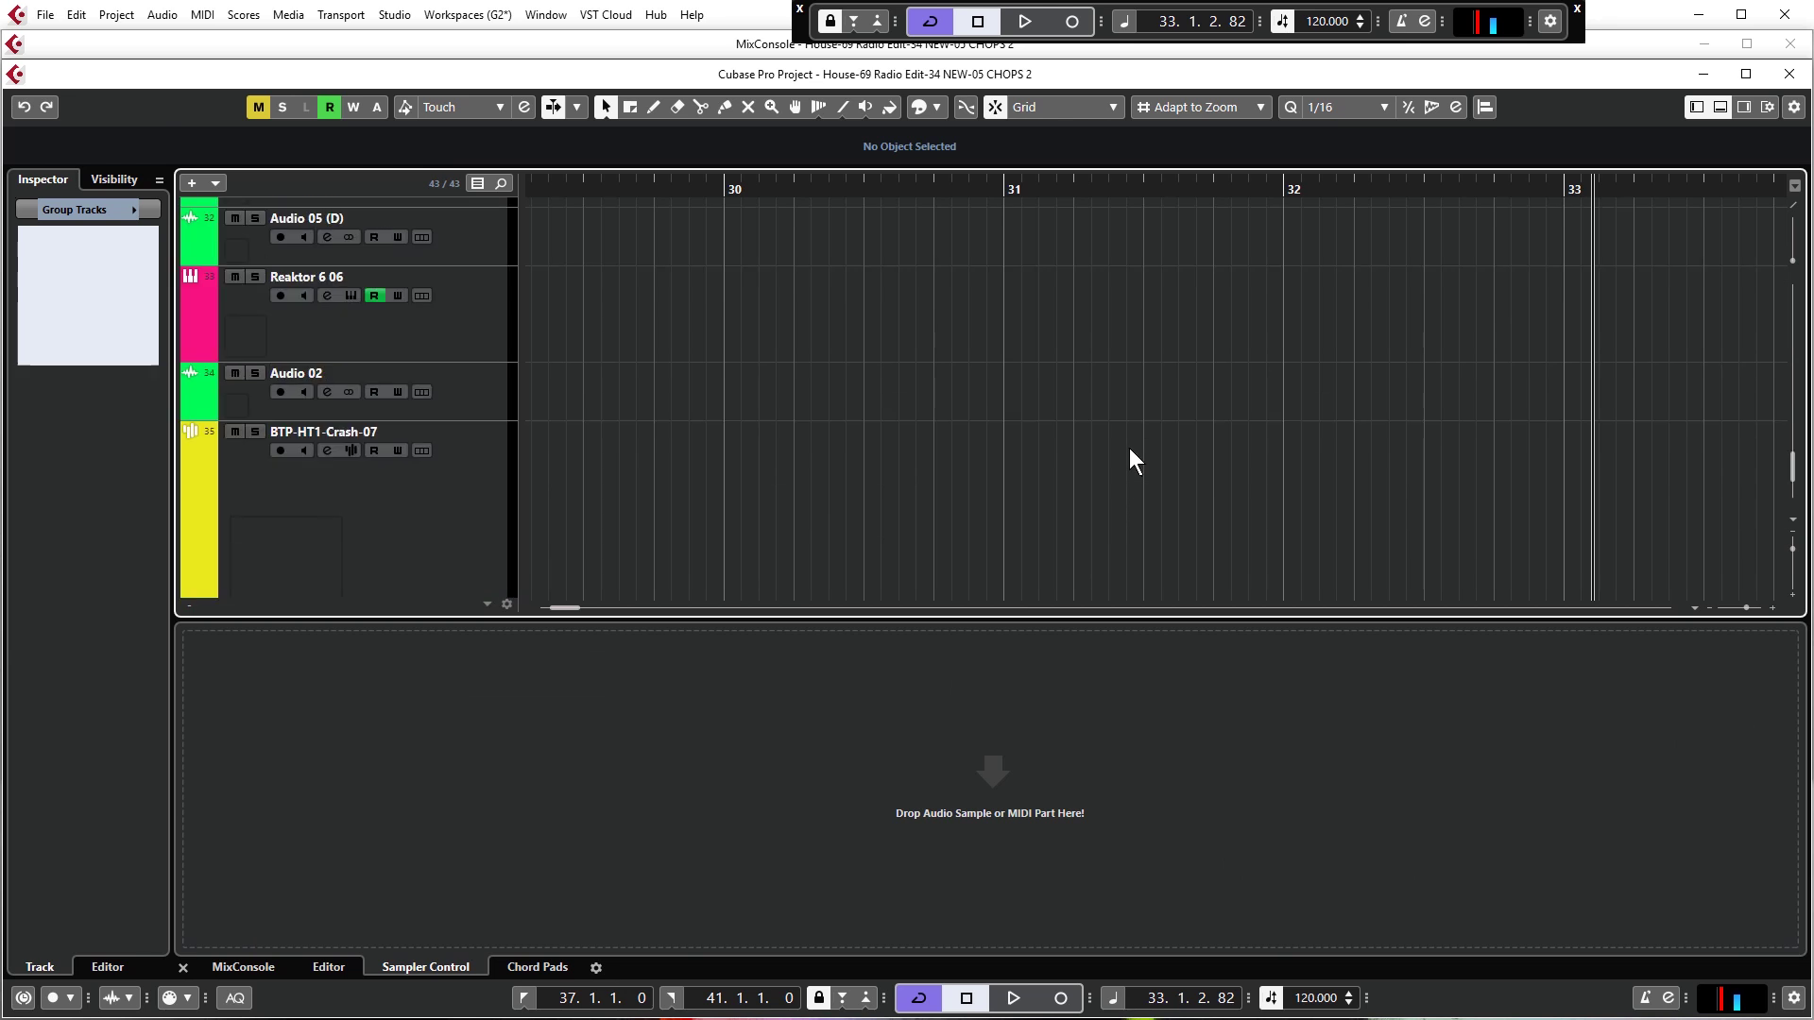
{"action": "scroll", "coordinate": [1077, 449], "scroll_direction": "up", "scroll_amount": 2}
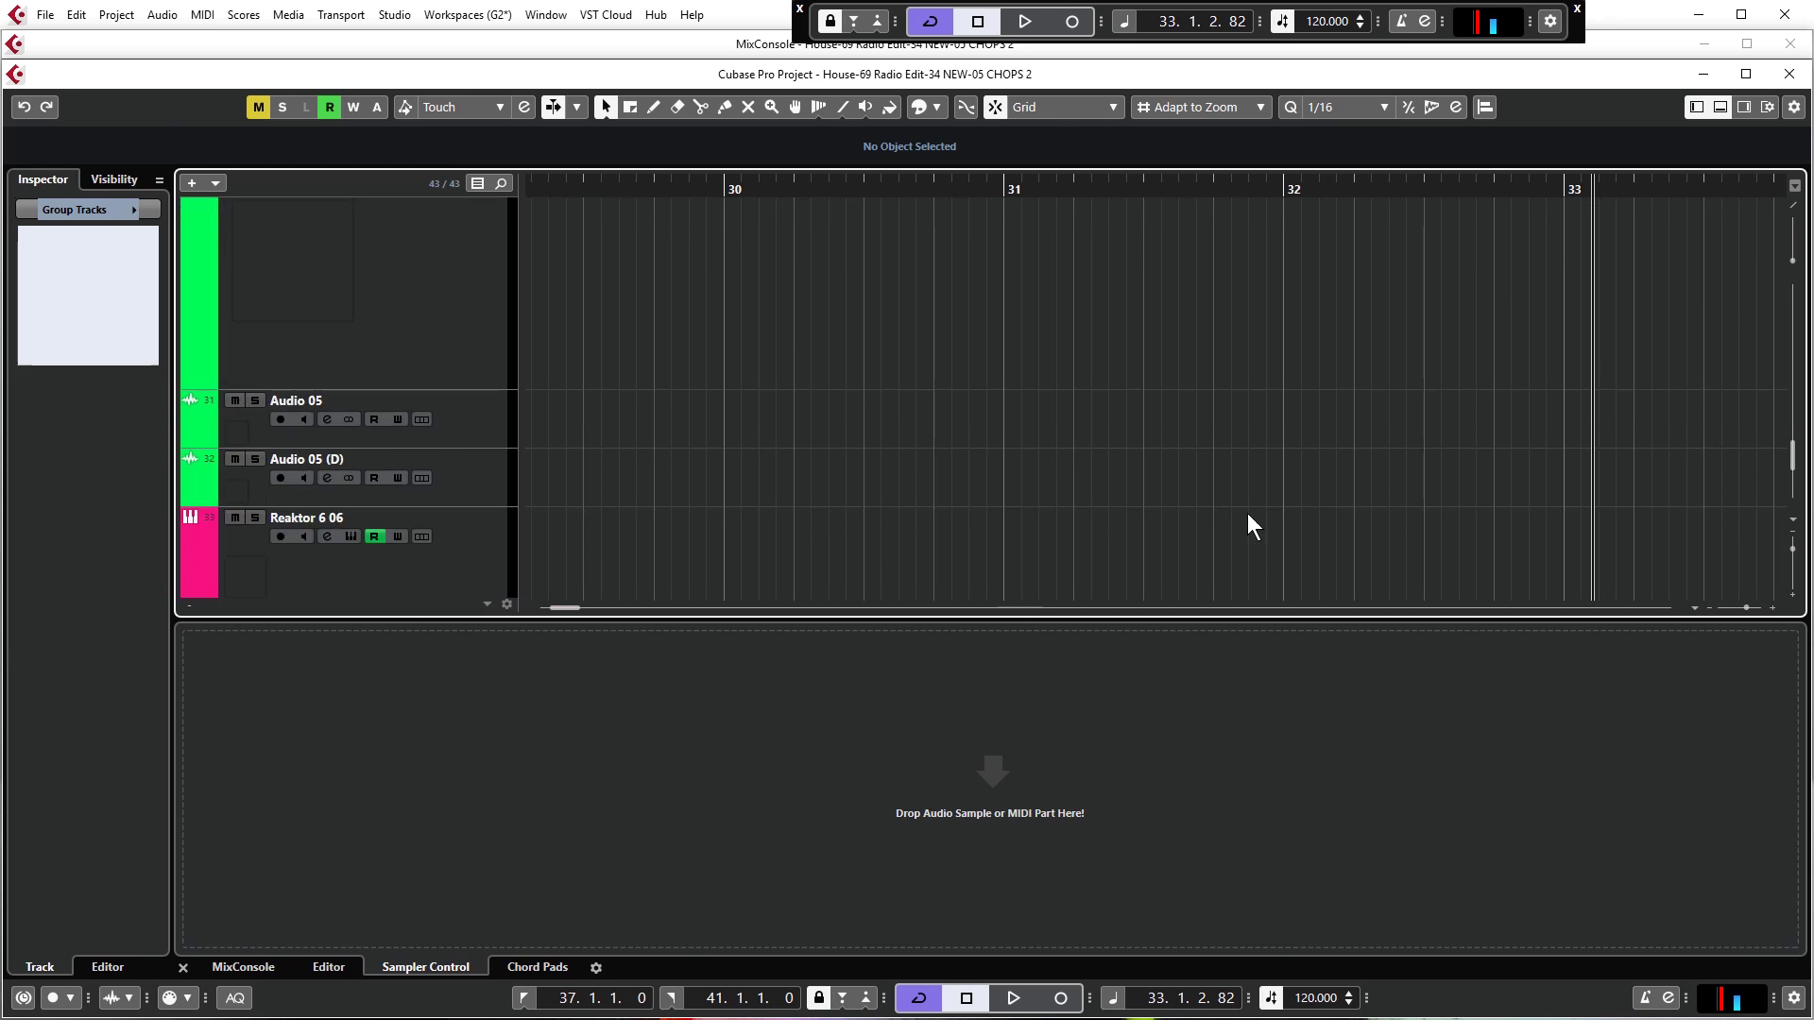
{"action": "left_click", "coordinate": [1721, 106]}
{"action": "scroll", "coordinate": [977, 610], "scroll_direction": "up", "scroll_amount": 5}
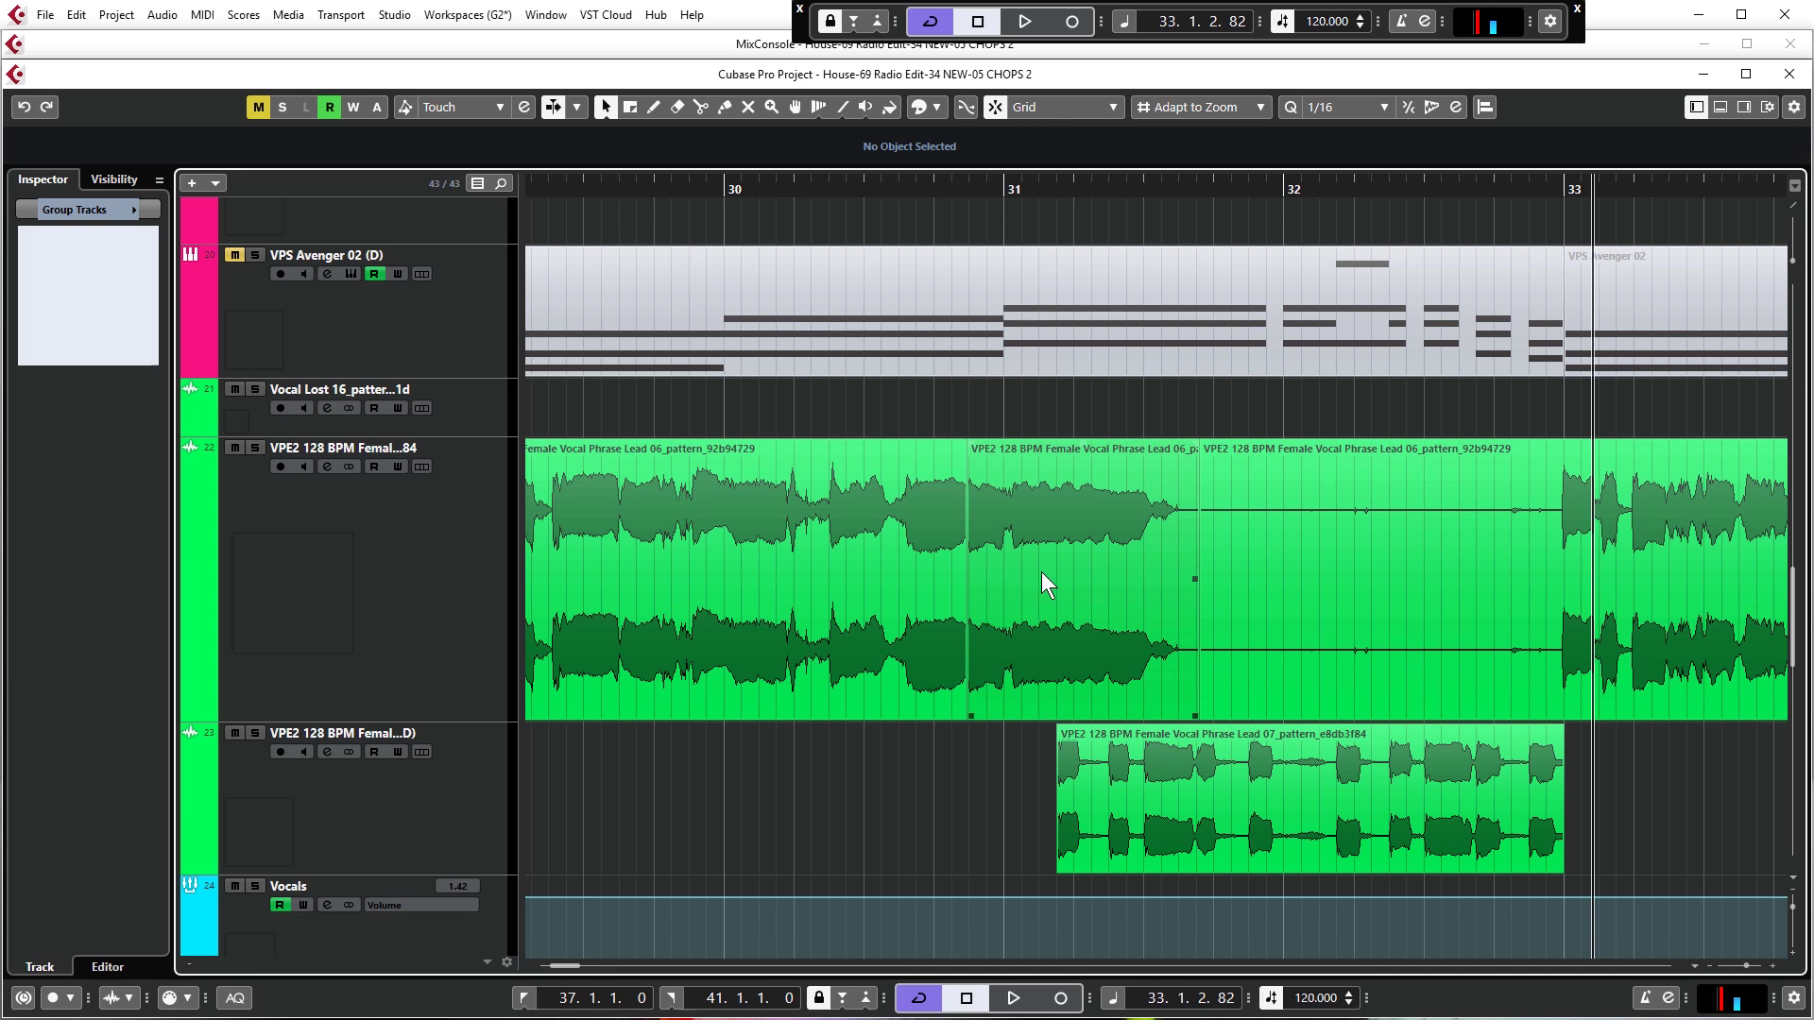
{"action": "scroll", "coordinate": [1008, 569], "scroll_direction": "down", "scroll_amount": 2}
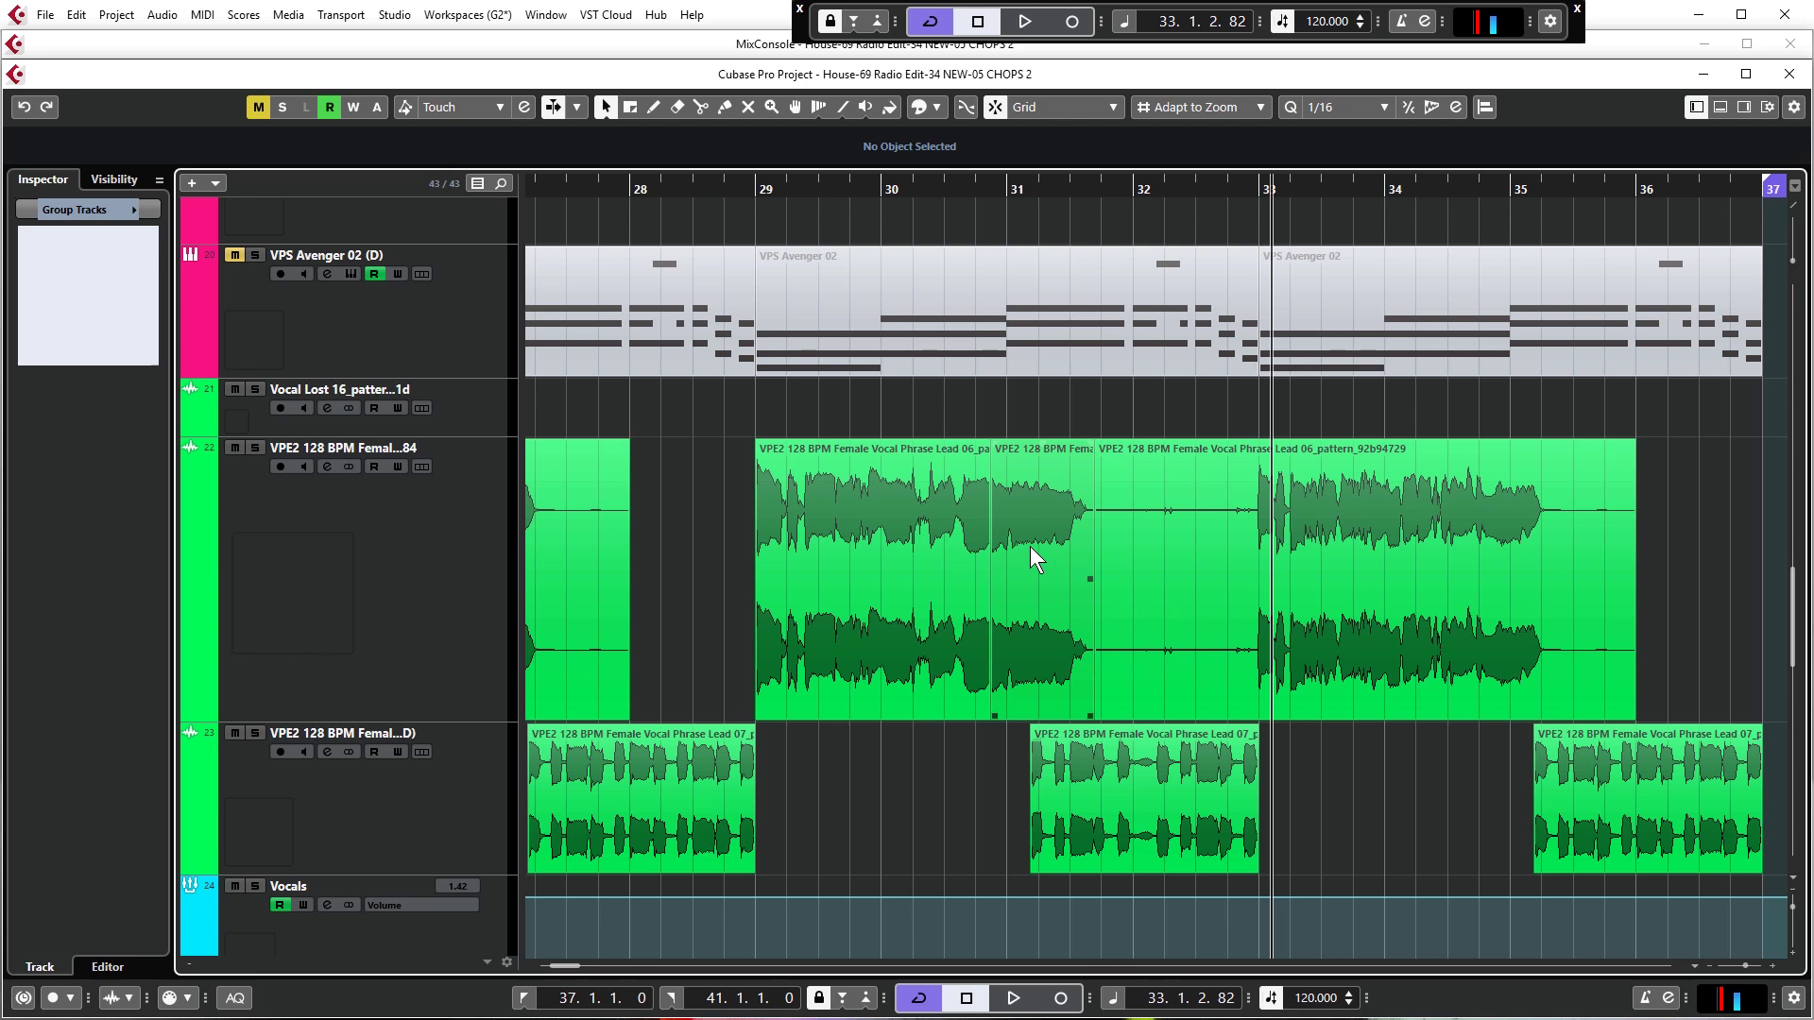
Play the arrangement from bar 35 into the empty section after bar 37, and stop
{"action": "key", "text": "ctrl+z"}
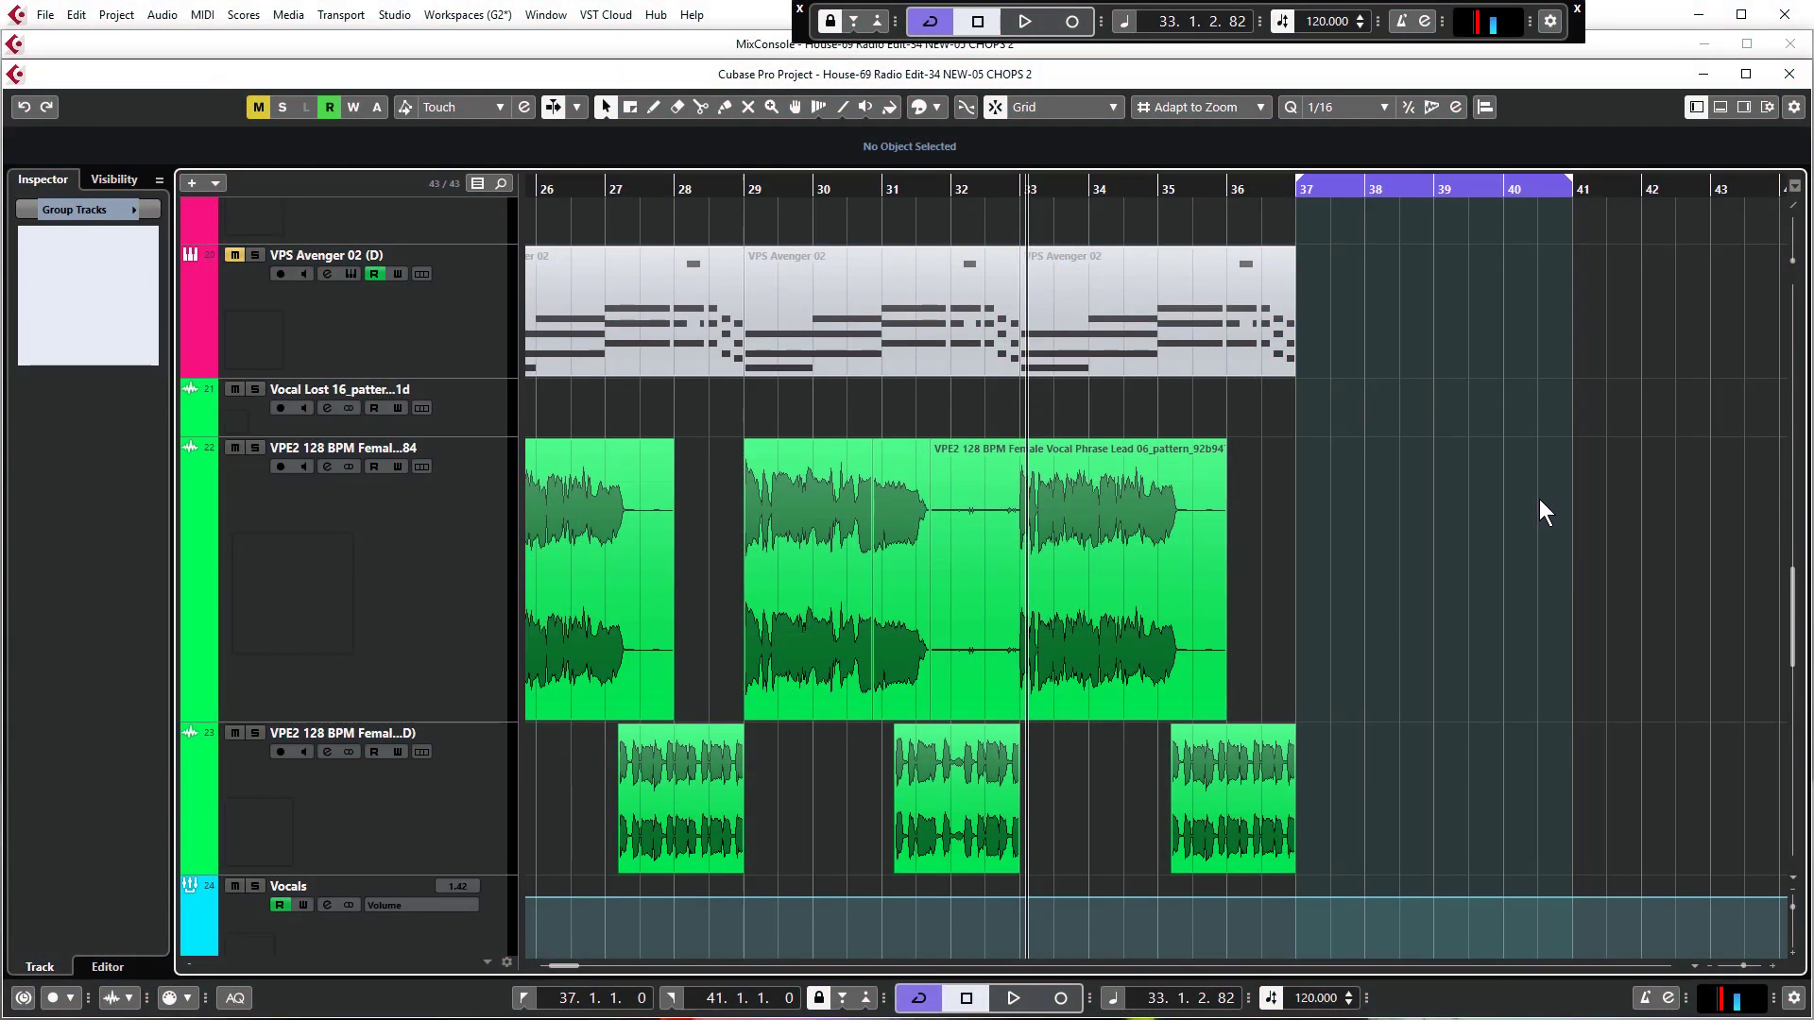
{"action": "scroll", "coordinate": [1606, 499], "scroll_direction": "up", "scroll_amount": 4}
{"action": "scroll", "coordinate": [1606, 503], "scroll_direction": "down", "scroll_amount": 1}
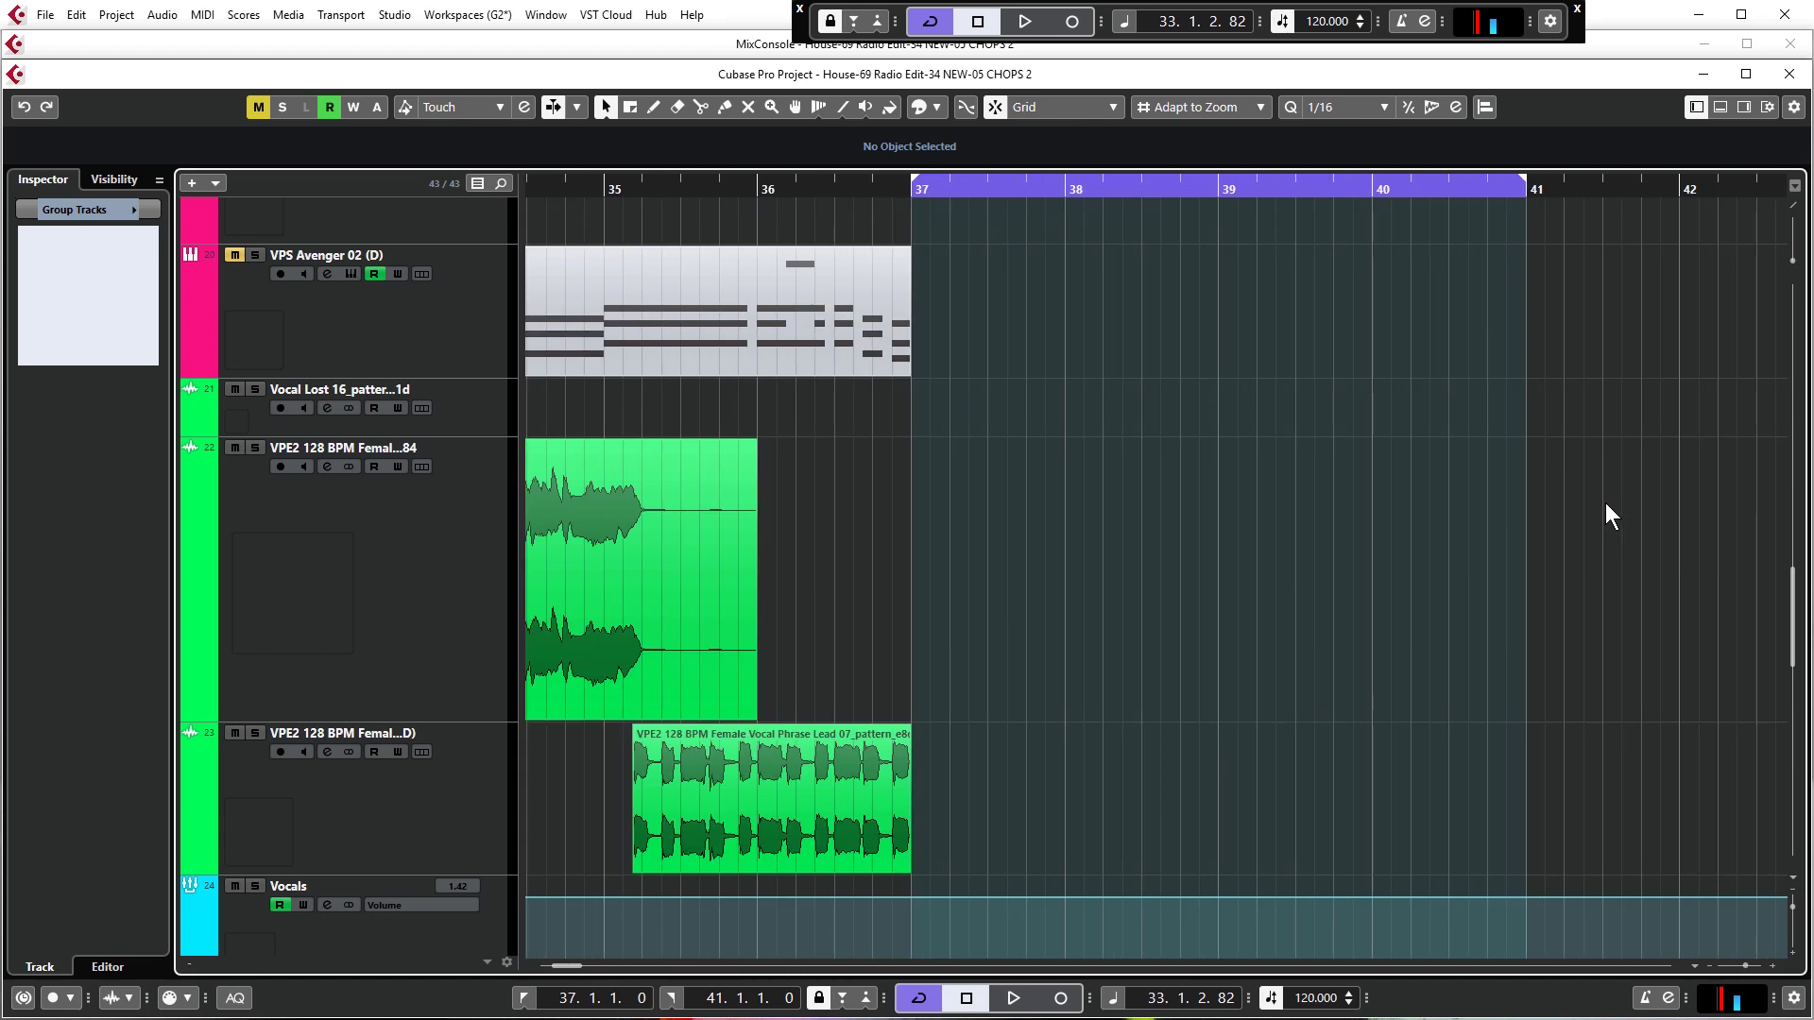
{"action": "scroll", "coordinate": [1474, 506], "scroll_direction": "down", "scroll_amount": 2}
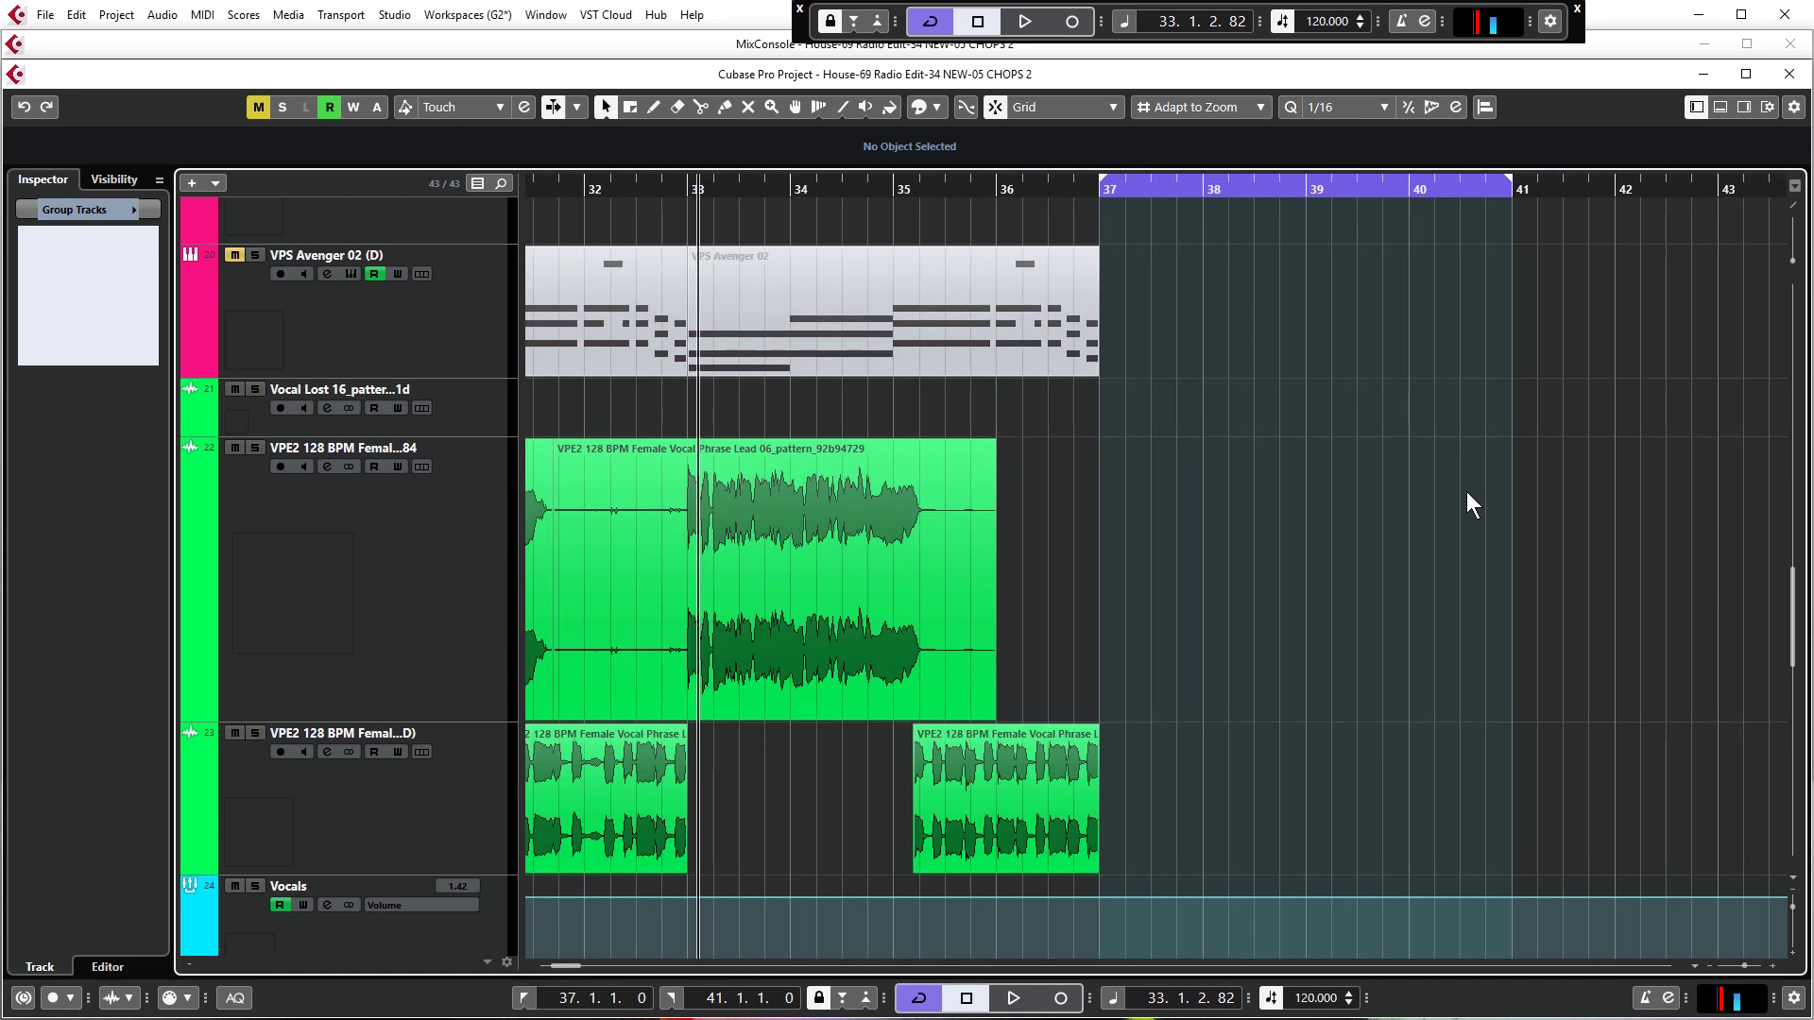
{"action": "left_click", "coordinate": [892, 189]}
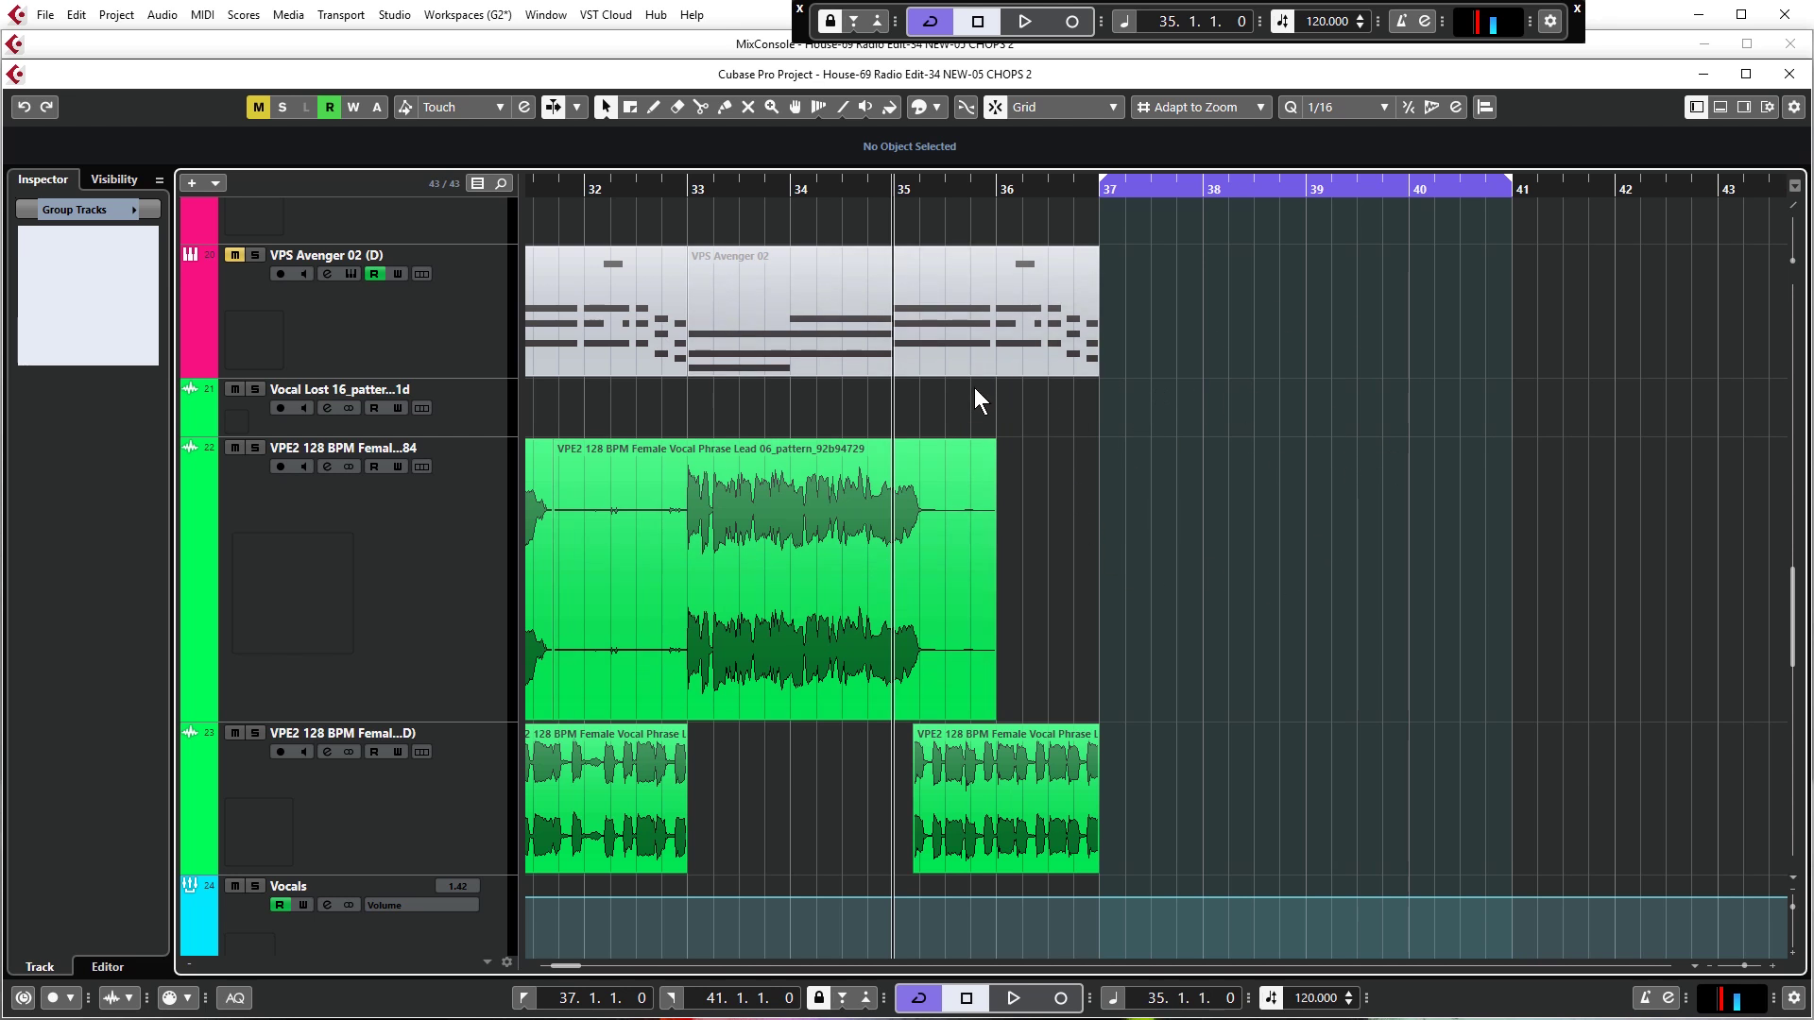
{"action": "key", "text": "space"}
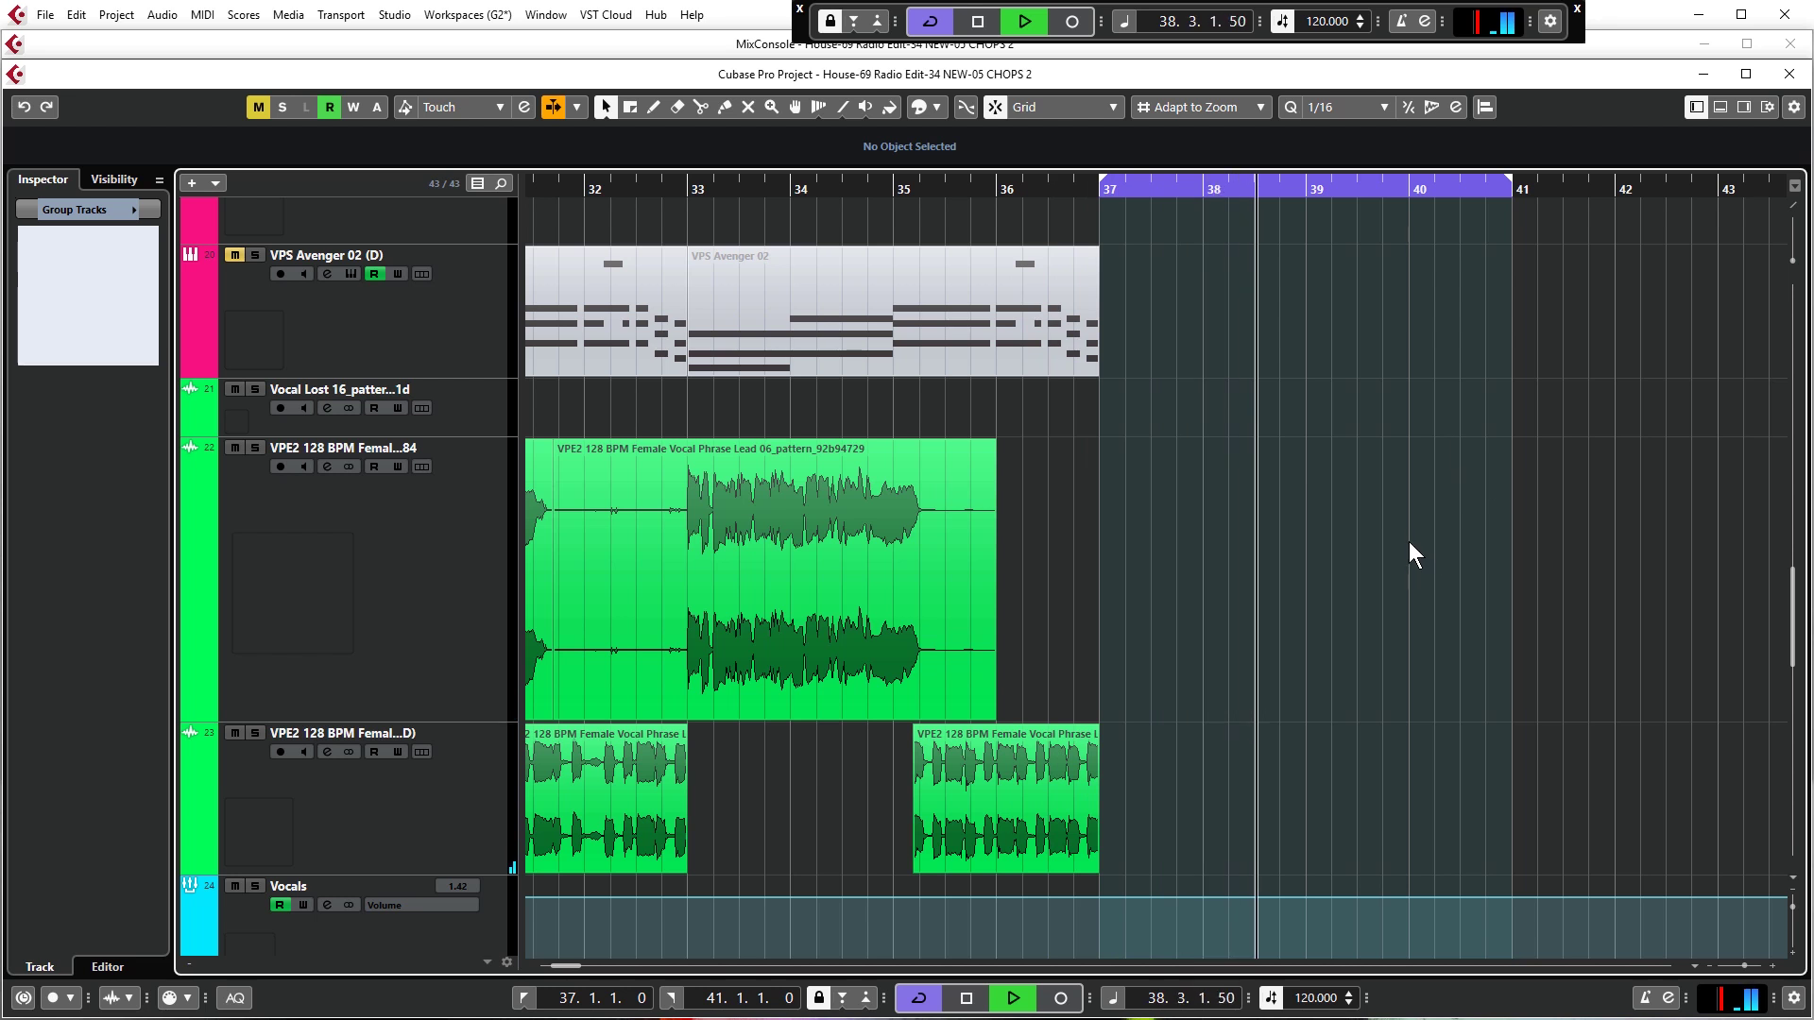
{"action": "key", "text": "space"}
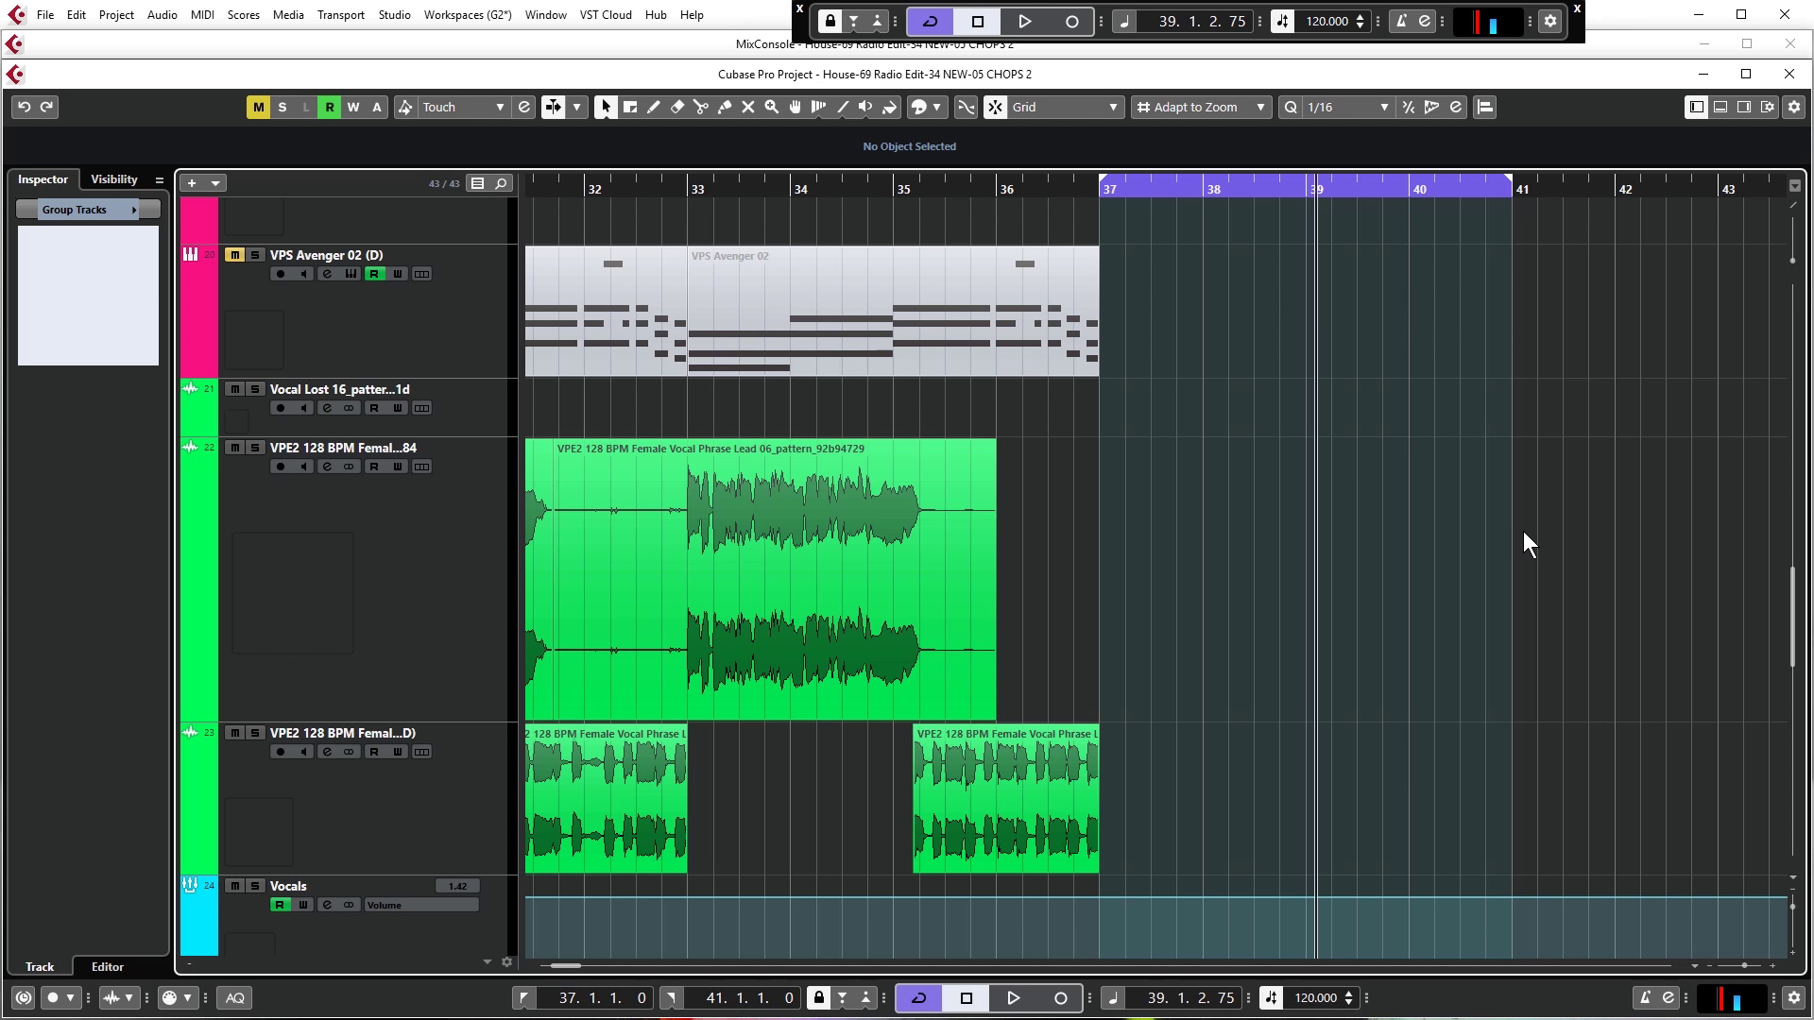
{"action": "right_click", "coordinate": [1014, 512]}
{"action": "left_click", "coordinate": [1124, 512]}
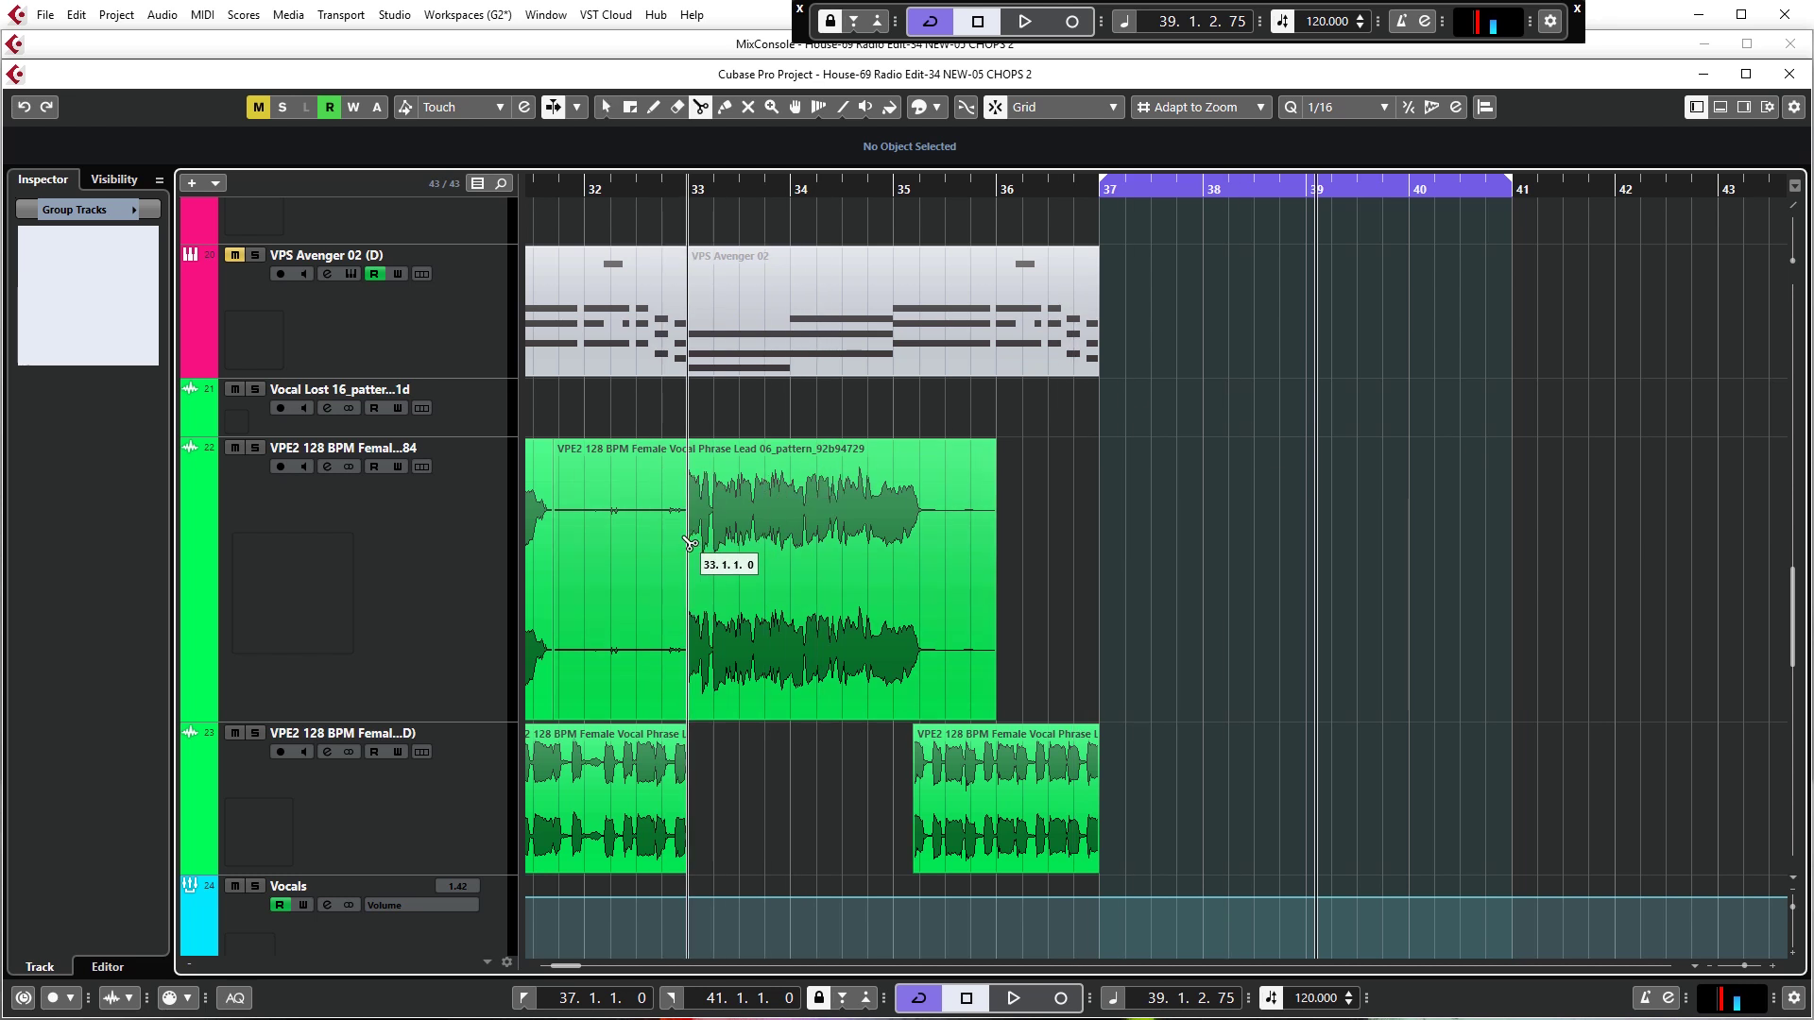
{"action": "key", "text": "g"}
{"action": "key", "text": "1"}
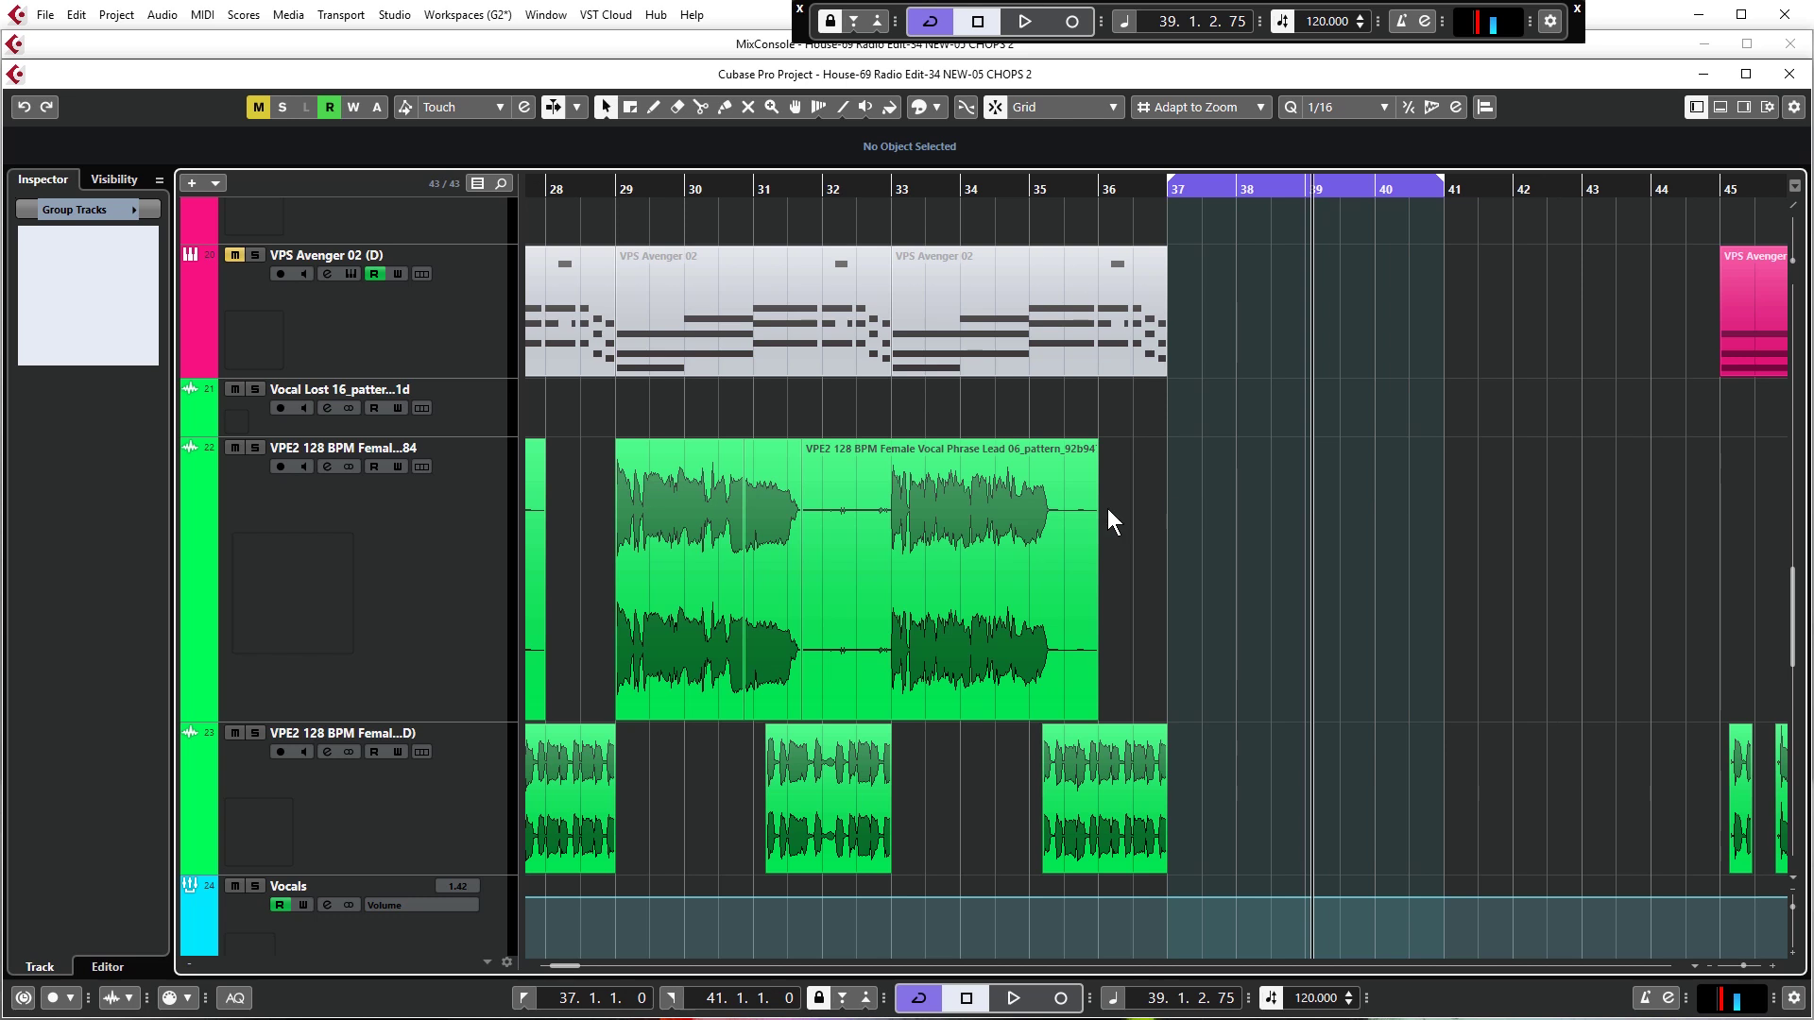
Copy the unsplit vocal phrase event from bar 21 to 37.1.1.0 on the same track
{"action": "key", "text": "g"}
{"action": "left_click_drag", "start_coordinate": [853, 567], "coordinate": [1382, 550]}
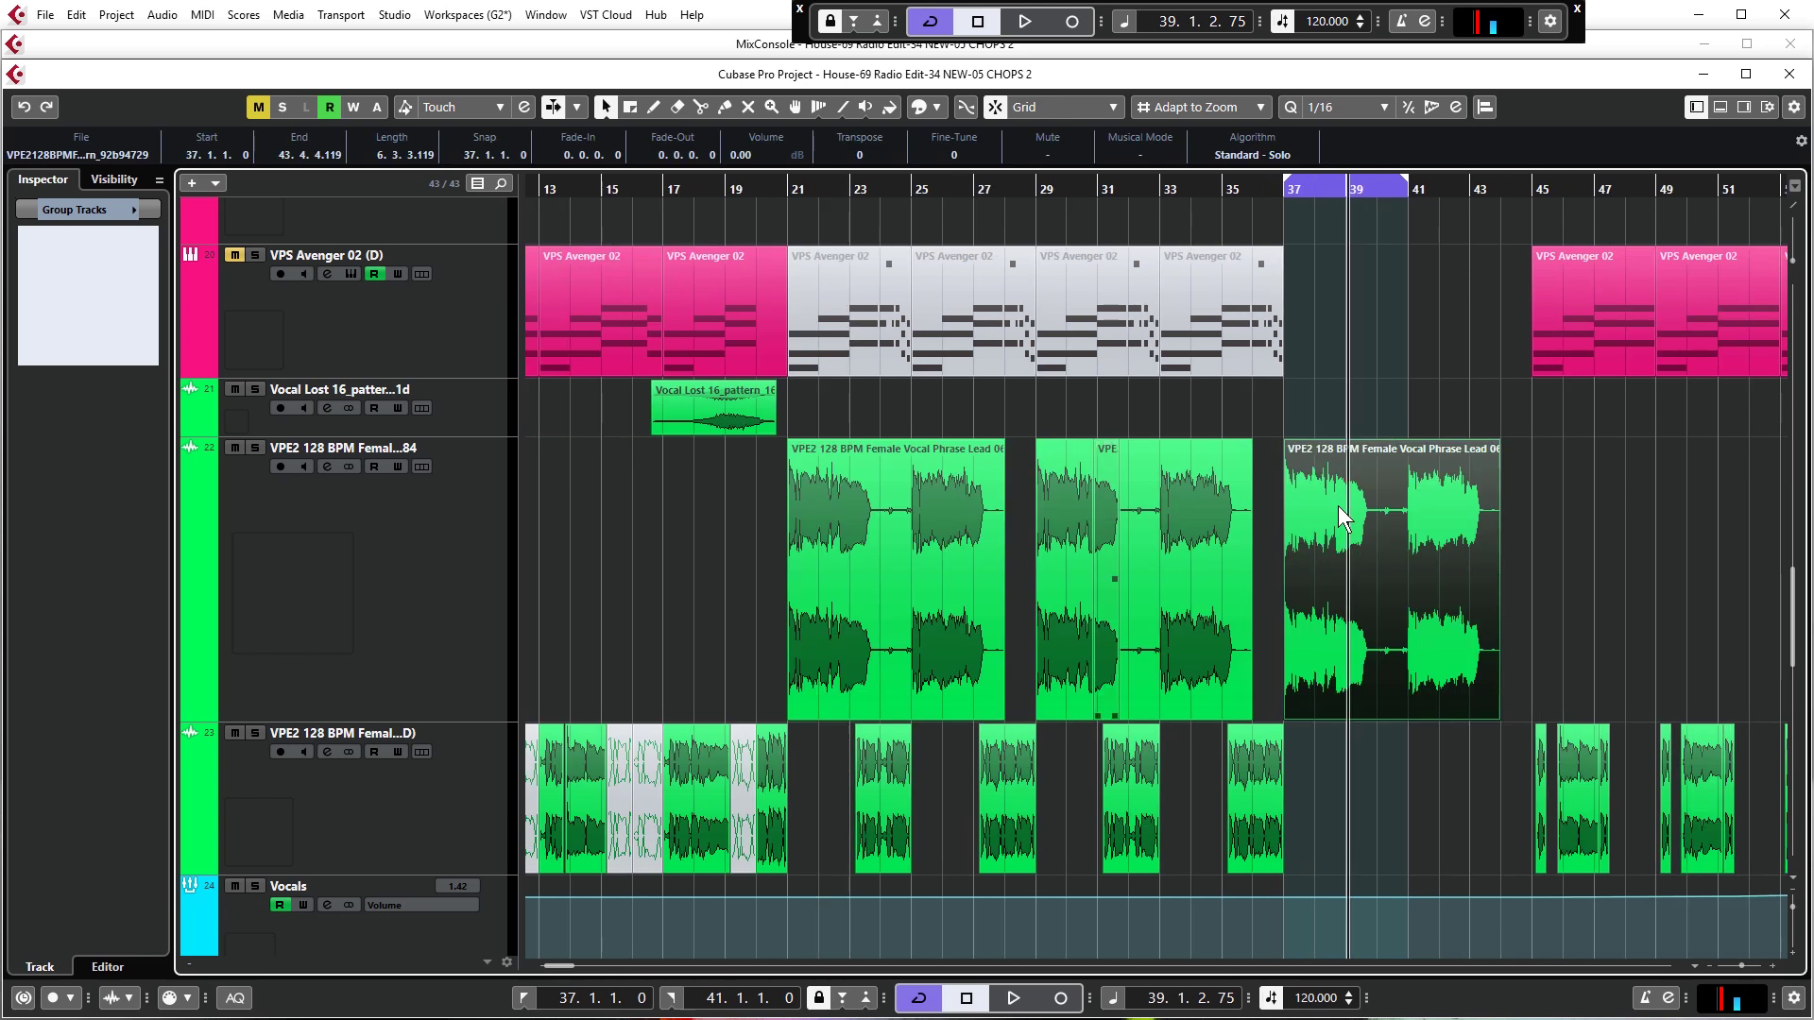
{"action": "key", "text": "h"}
Open the copied vocal event in the Sample Editor, collapse the VariAudio section, and turn on hitpoint editing
{"action": "double_click", "coordinate": [818, 527]}
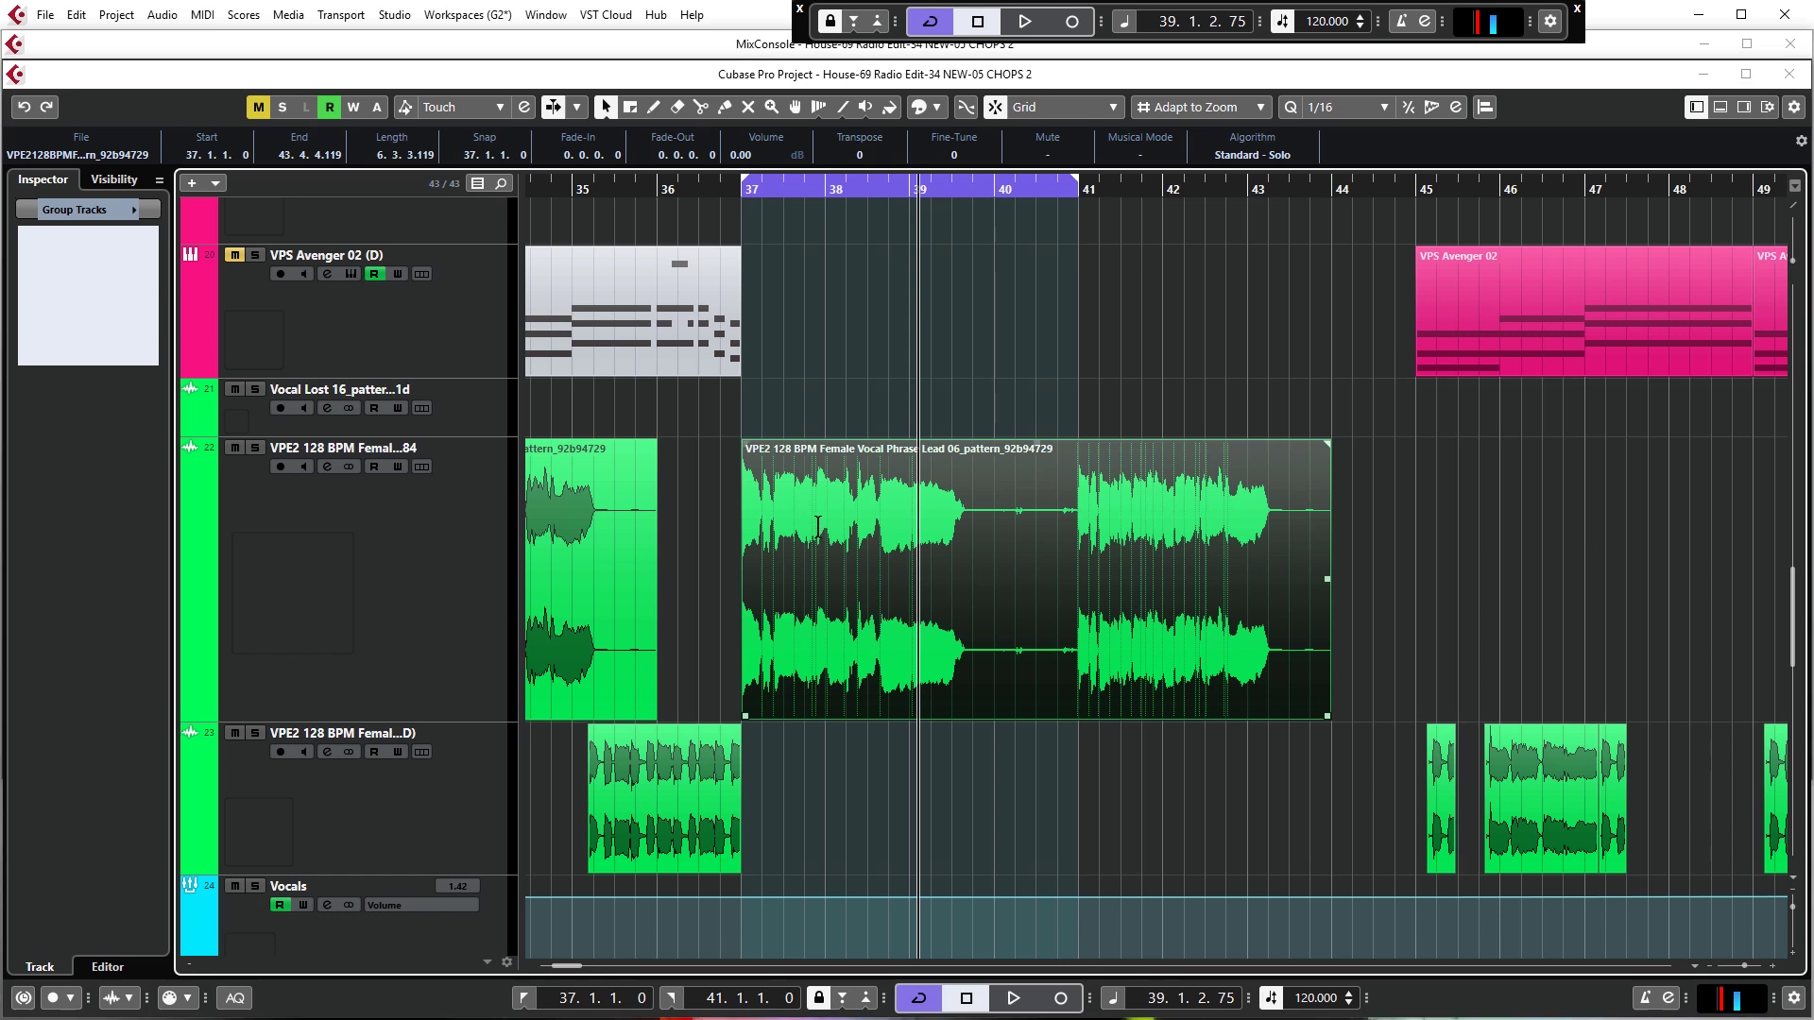
{"action": "scroll", "coordinate": [963, 407], "scroll_direction": "down", "scroll_amount": 6}
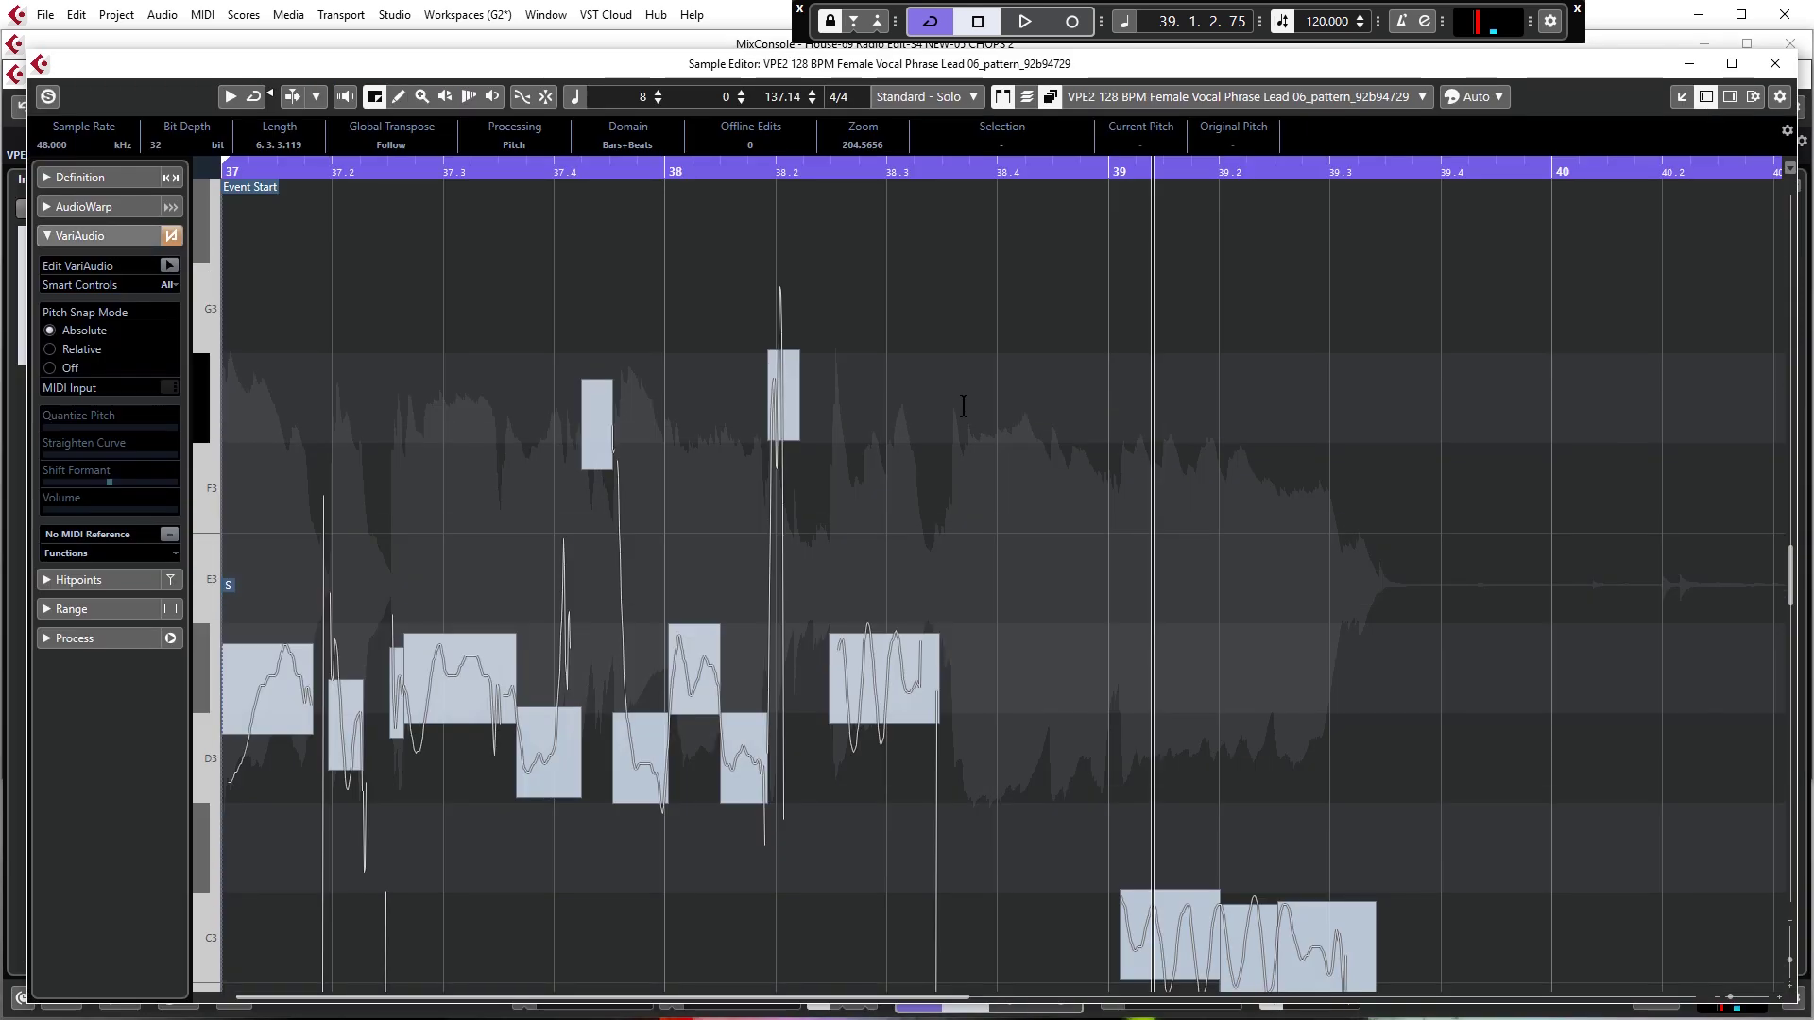
{"action": "left_click", "coordinate": [66, 233]}
{"action": "left_click", "coordinate": [78, 265]}
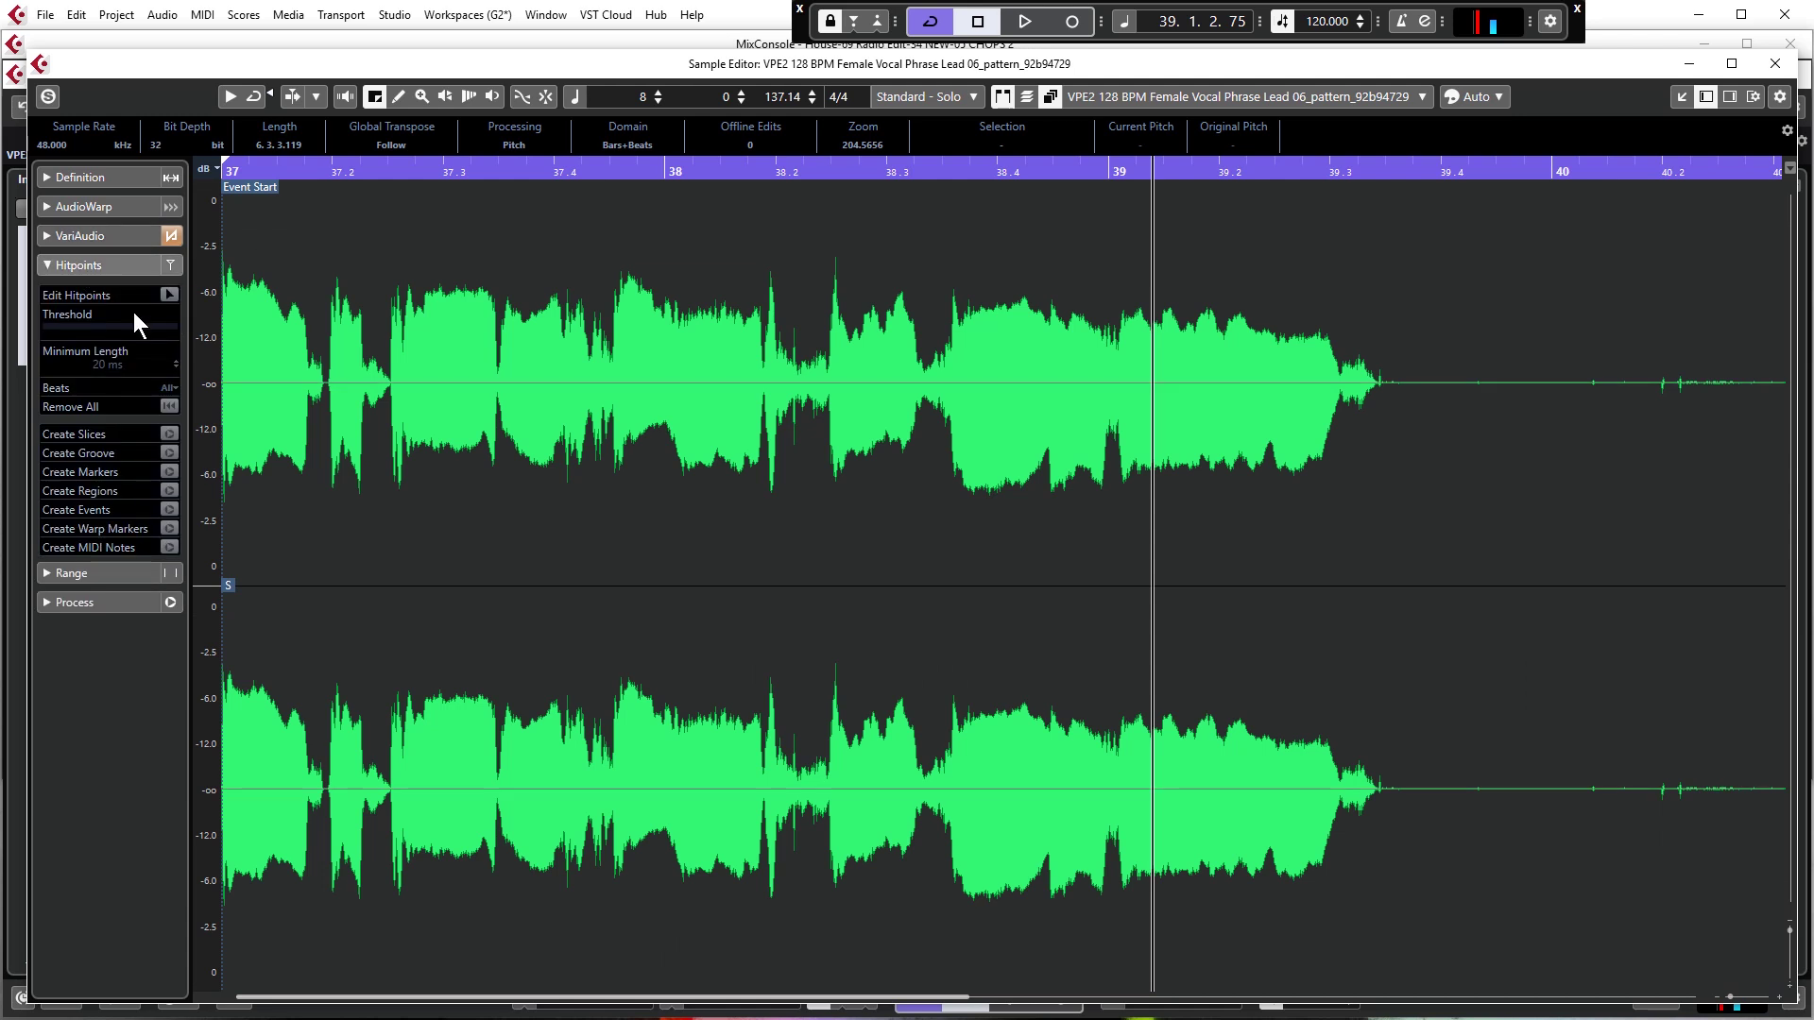
{"action": "left_click", "coordinate": [169, 293]}
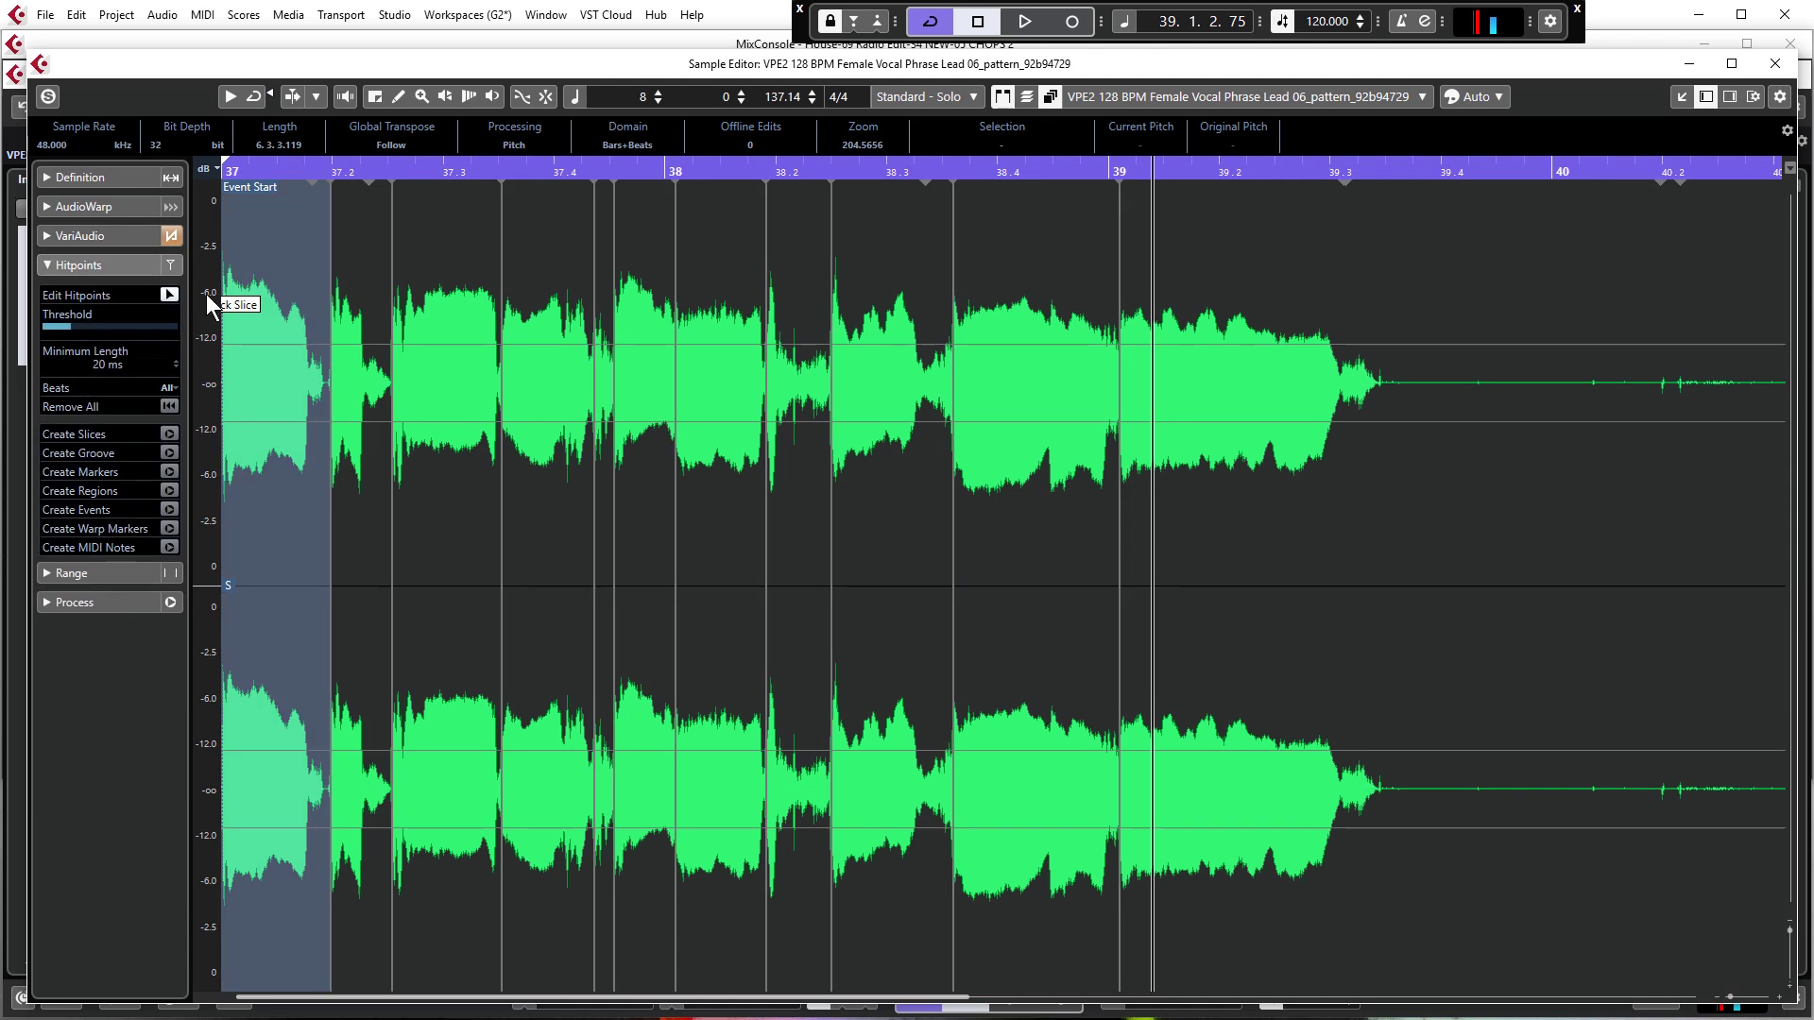
Examine the detected hitpoints along the phrase and audition the first slices between them
{"action": "key", "text": "g"}
{"action": "key", "text": "g"}
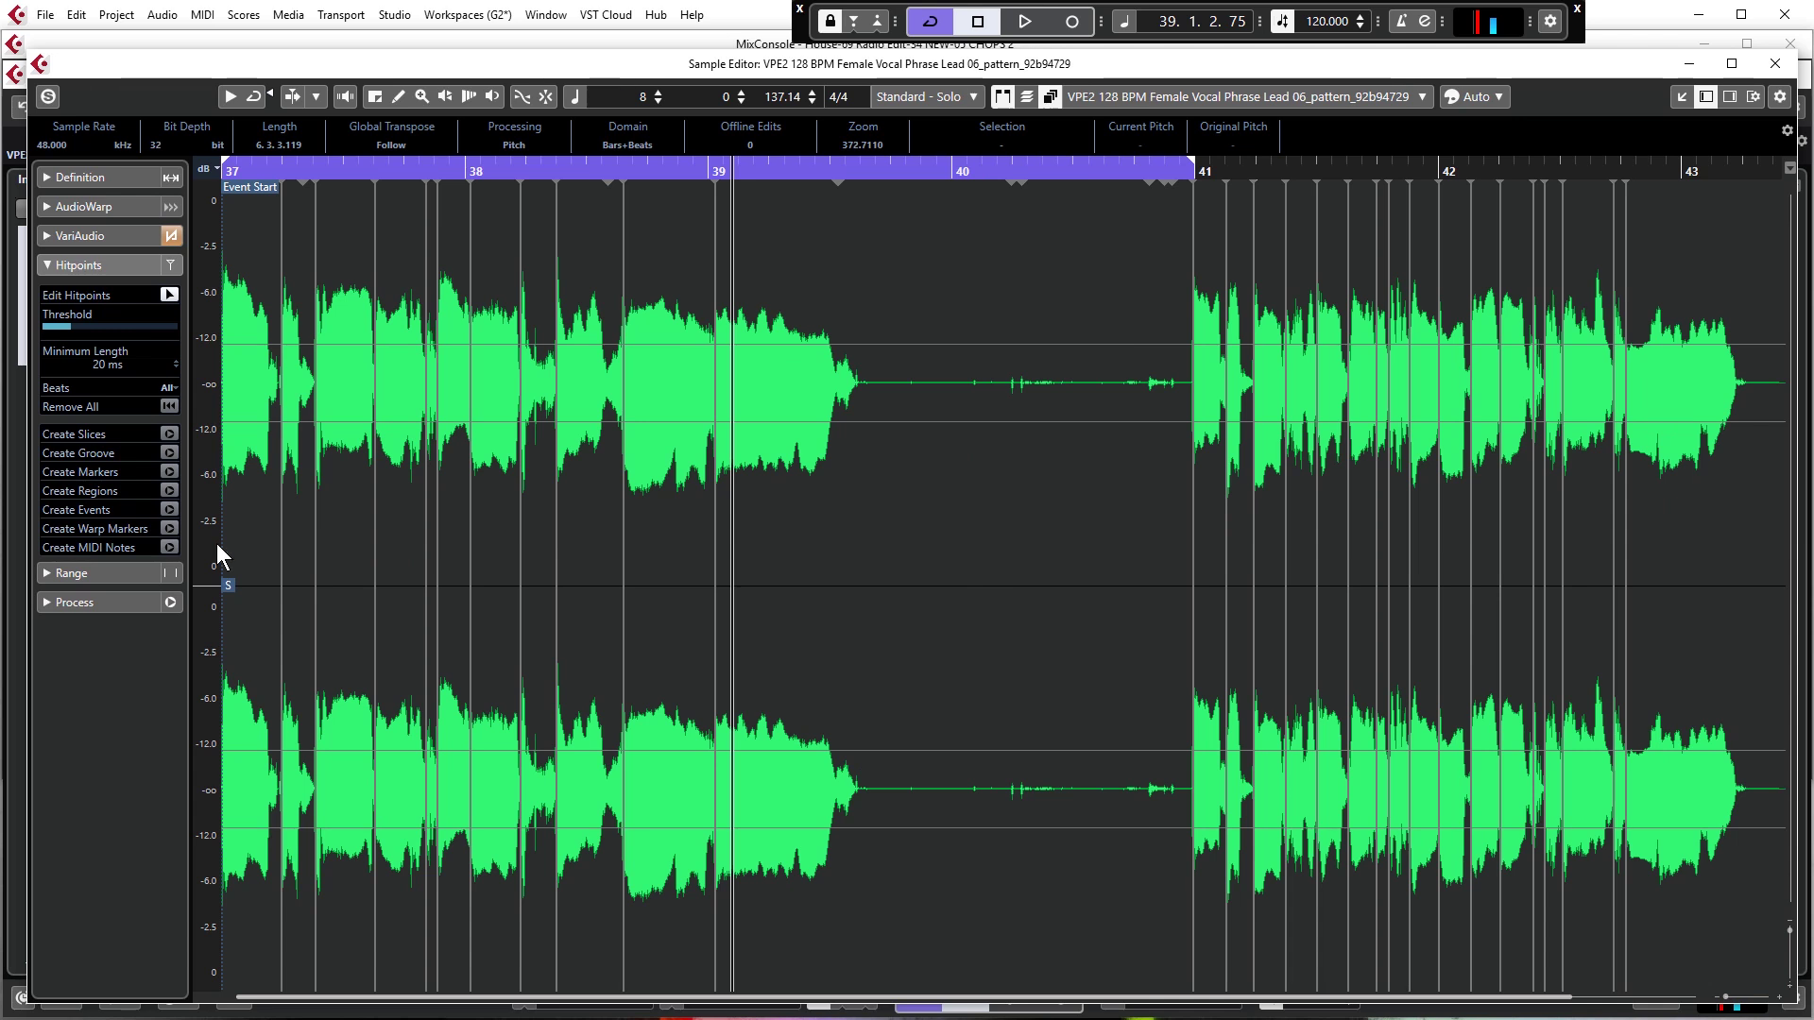
{"action": "key", "text": "h"}
{"action": "key", "text": "h"}
{"action": "left_click", "coordinate": [295, 491]}
{"action": "left_click", "coordinate": [371, 493]}
{"action": "left_click", "coordinate": [283, 382]}
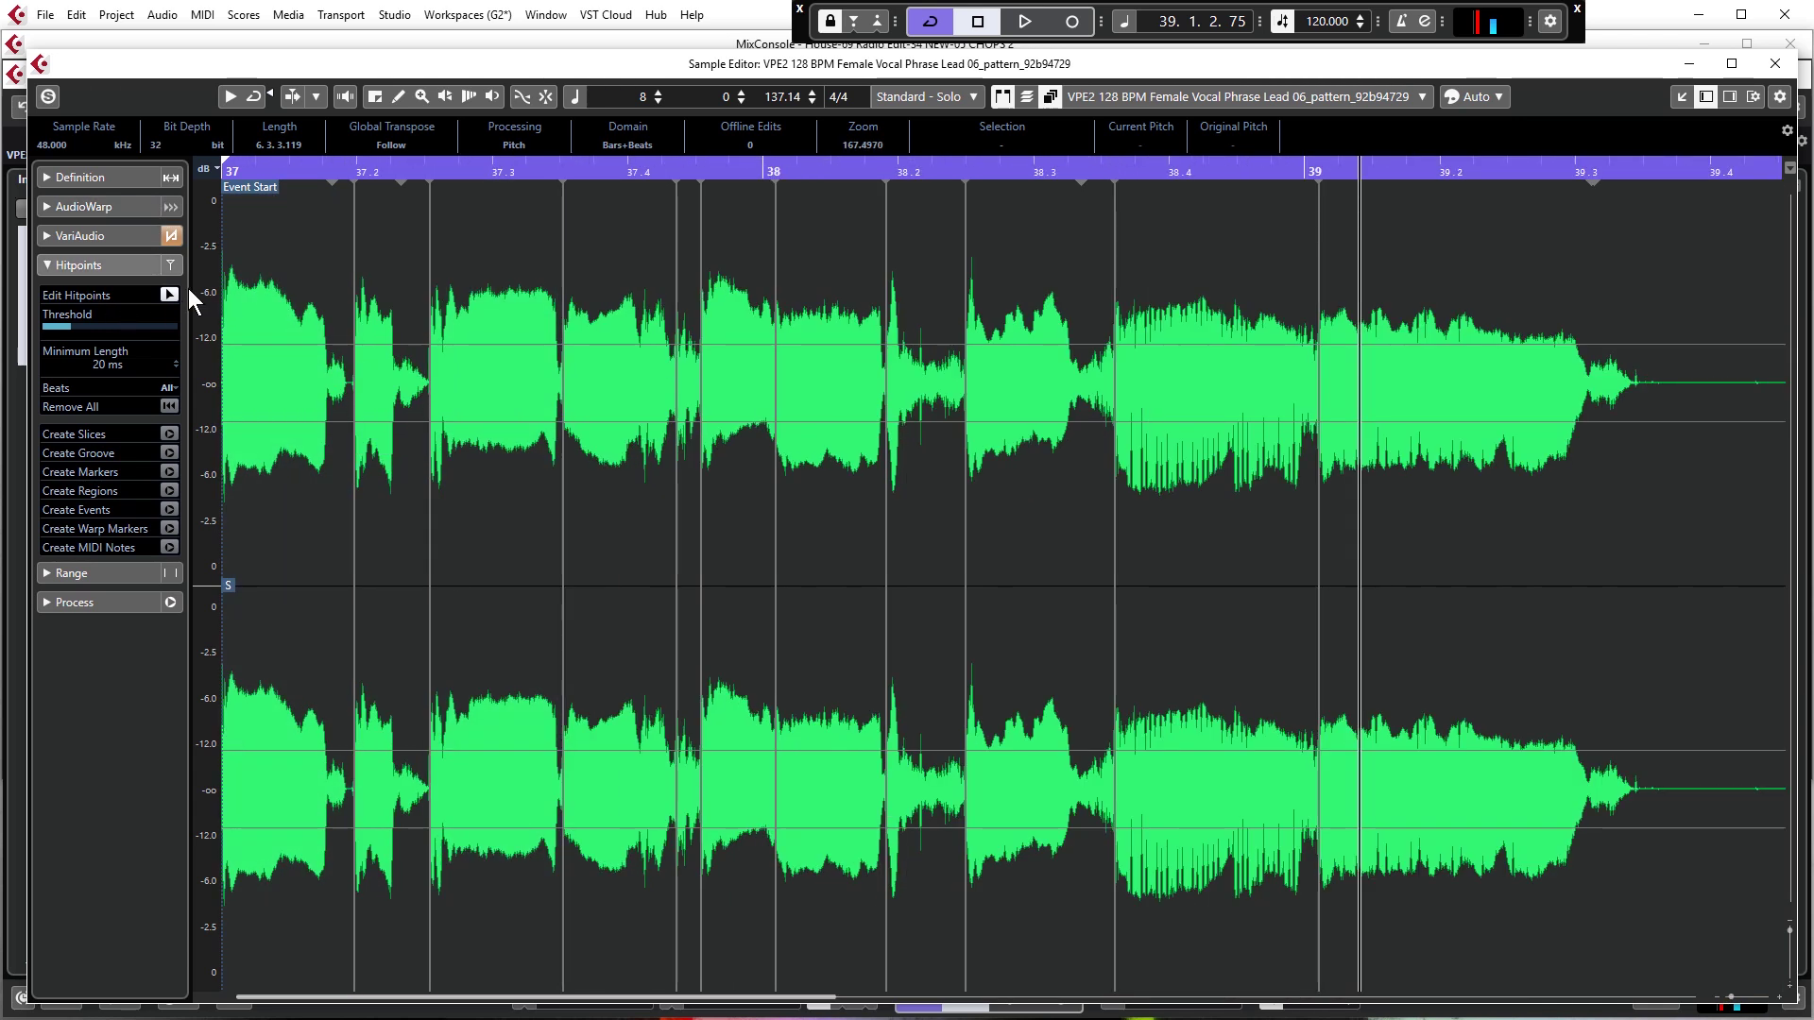
Audition the first four slices of the vocal phrase one after another
{"action": "left_click", "coordinate": [272, 484]}
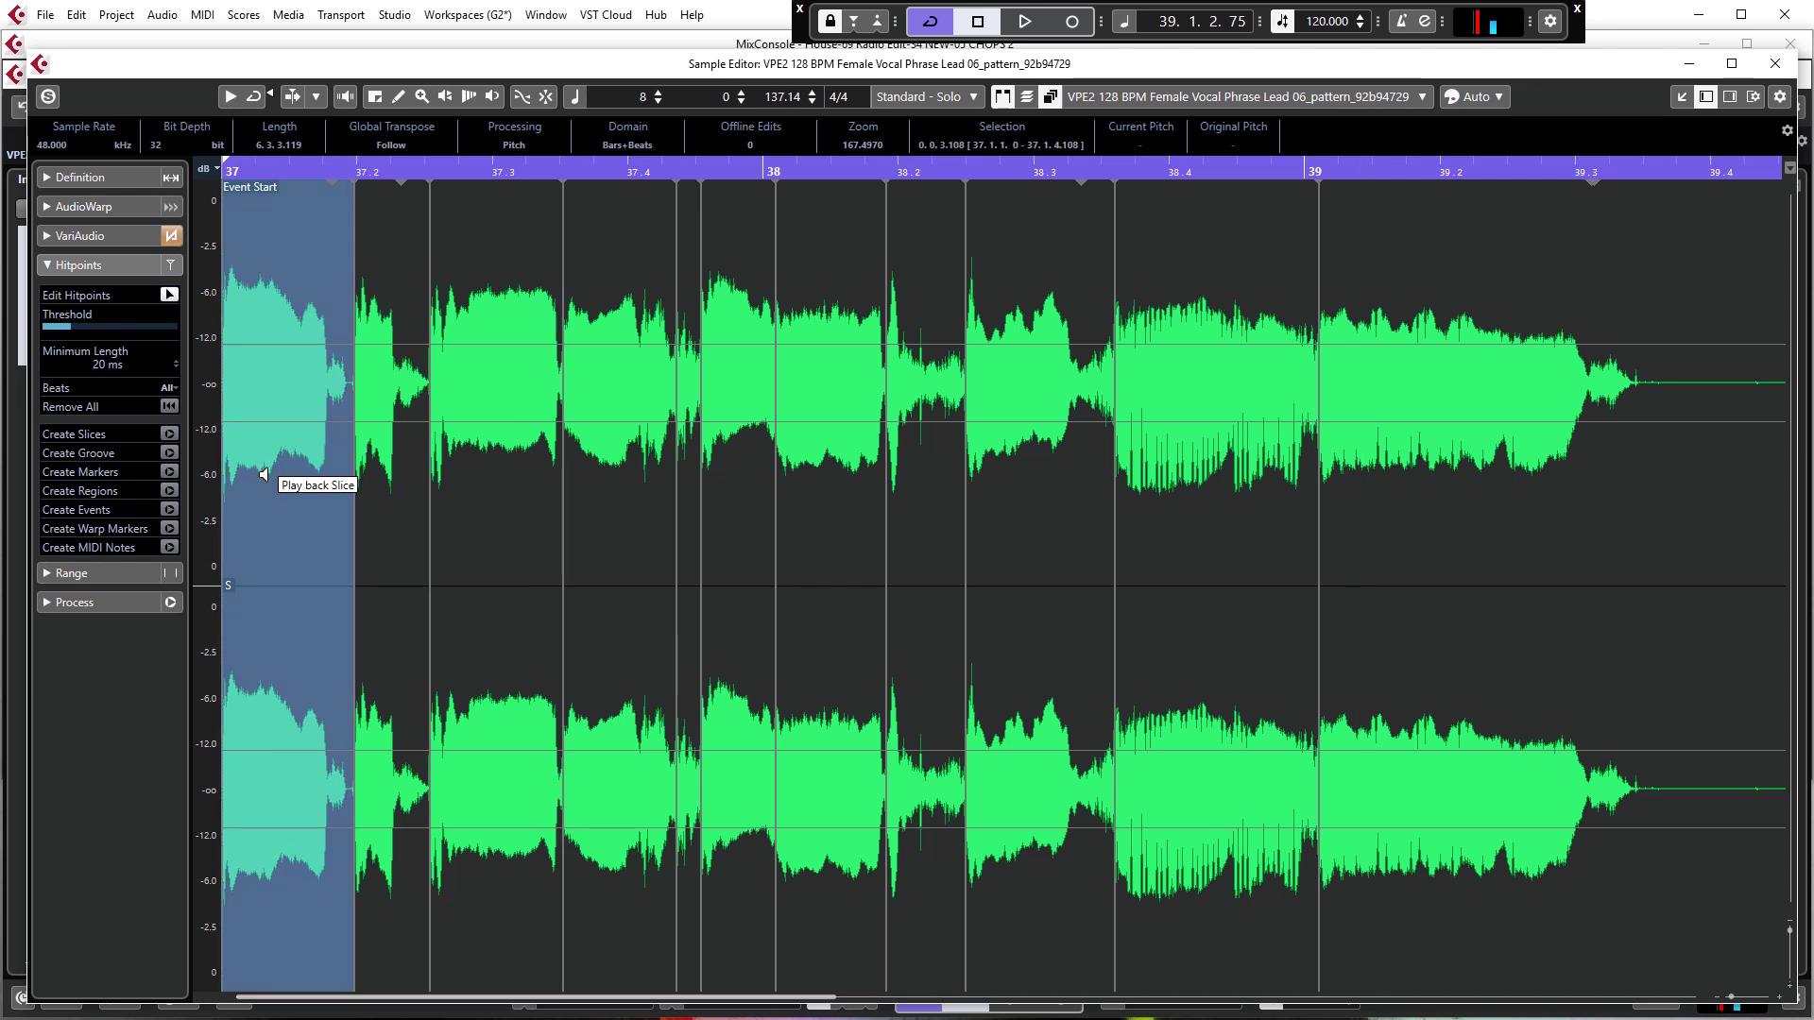
{"action": "left_click", "coordinate": [395, 500]}
{"action": "left_click", "coordinate": [470, 487]}
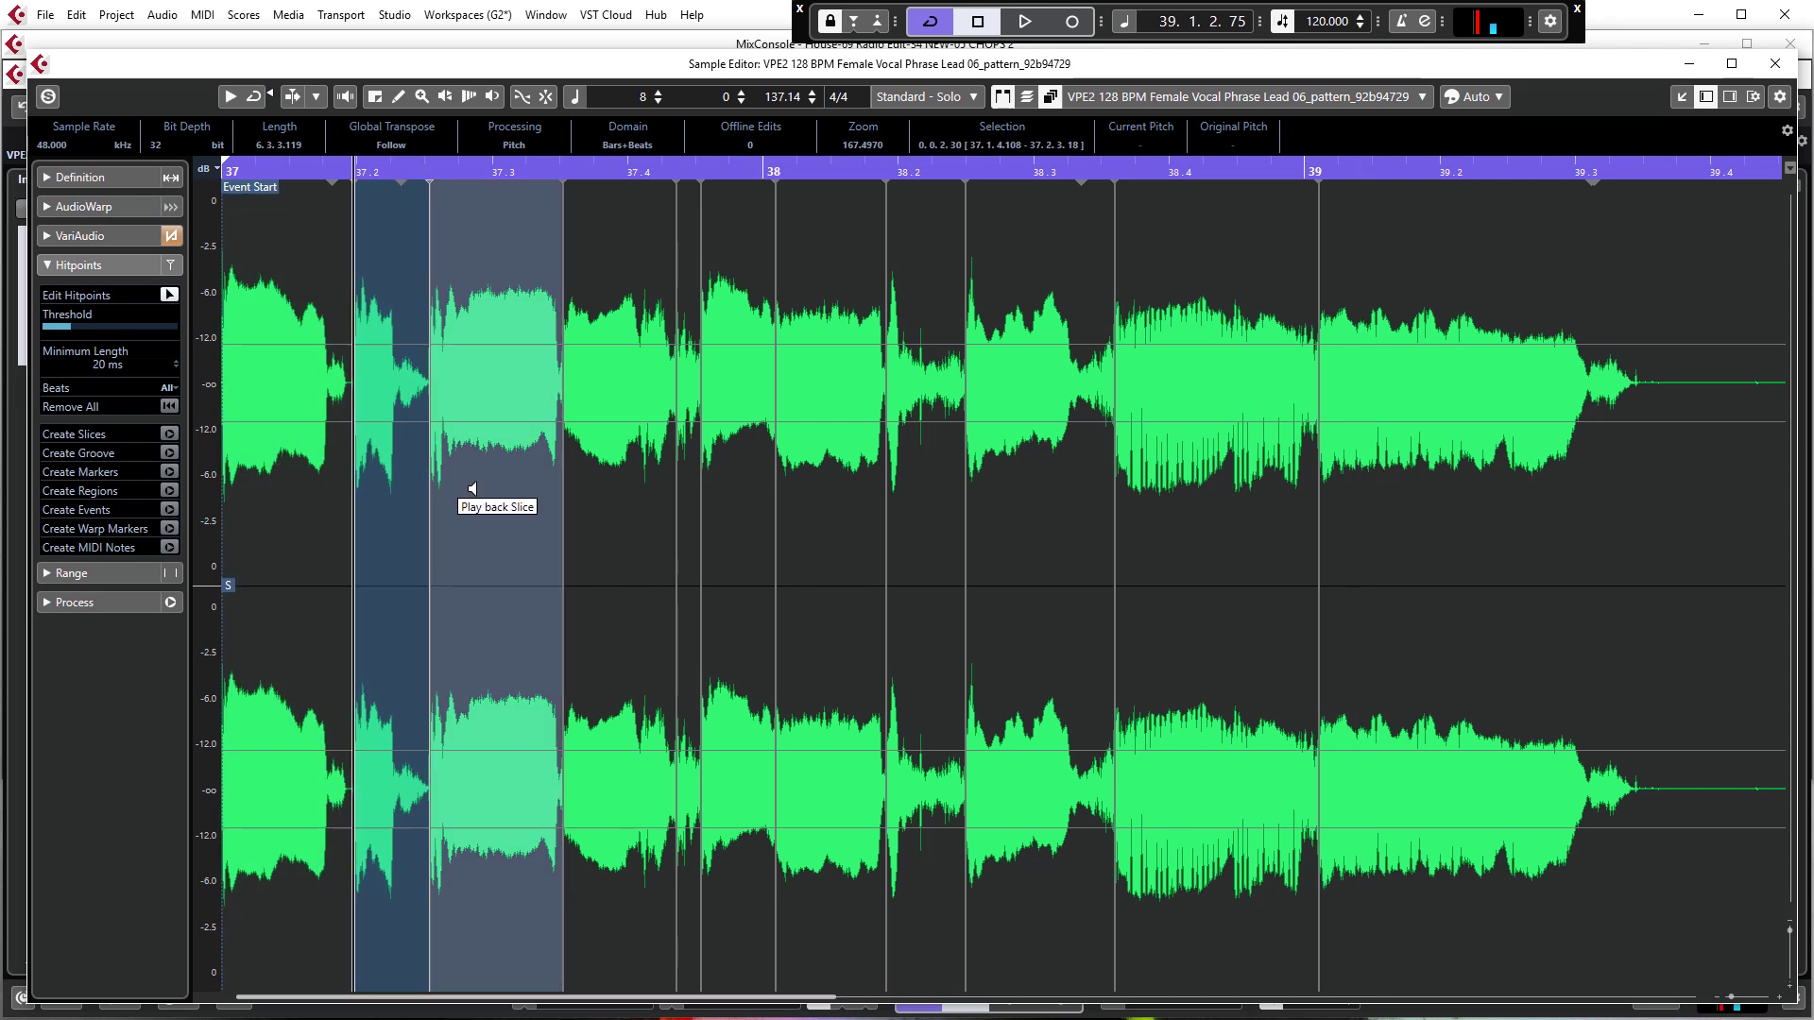
{"action": "left_click", "coordinate": [572, 477]}
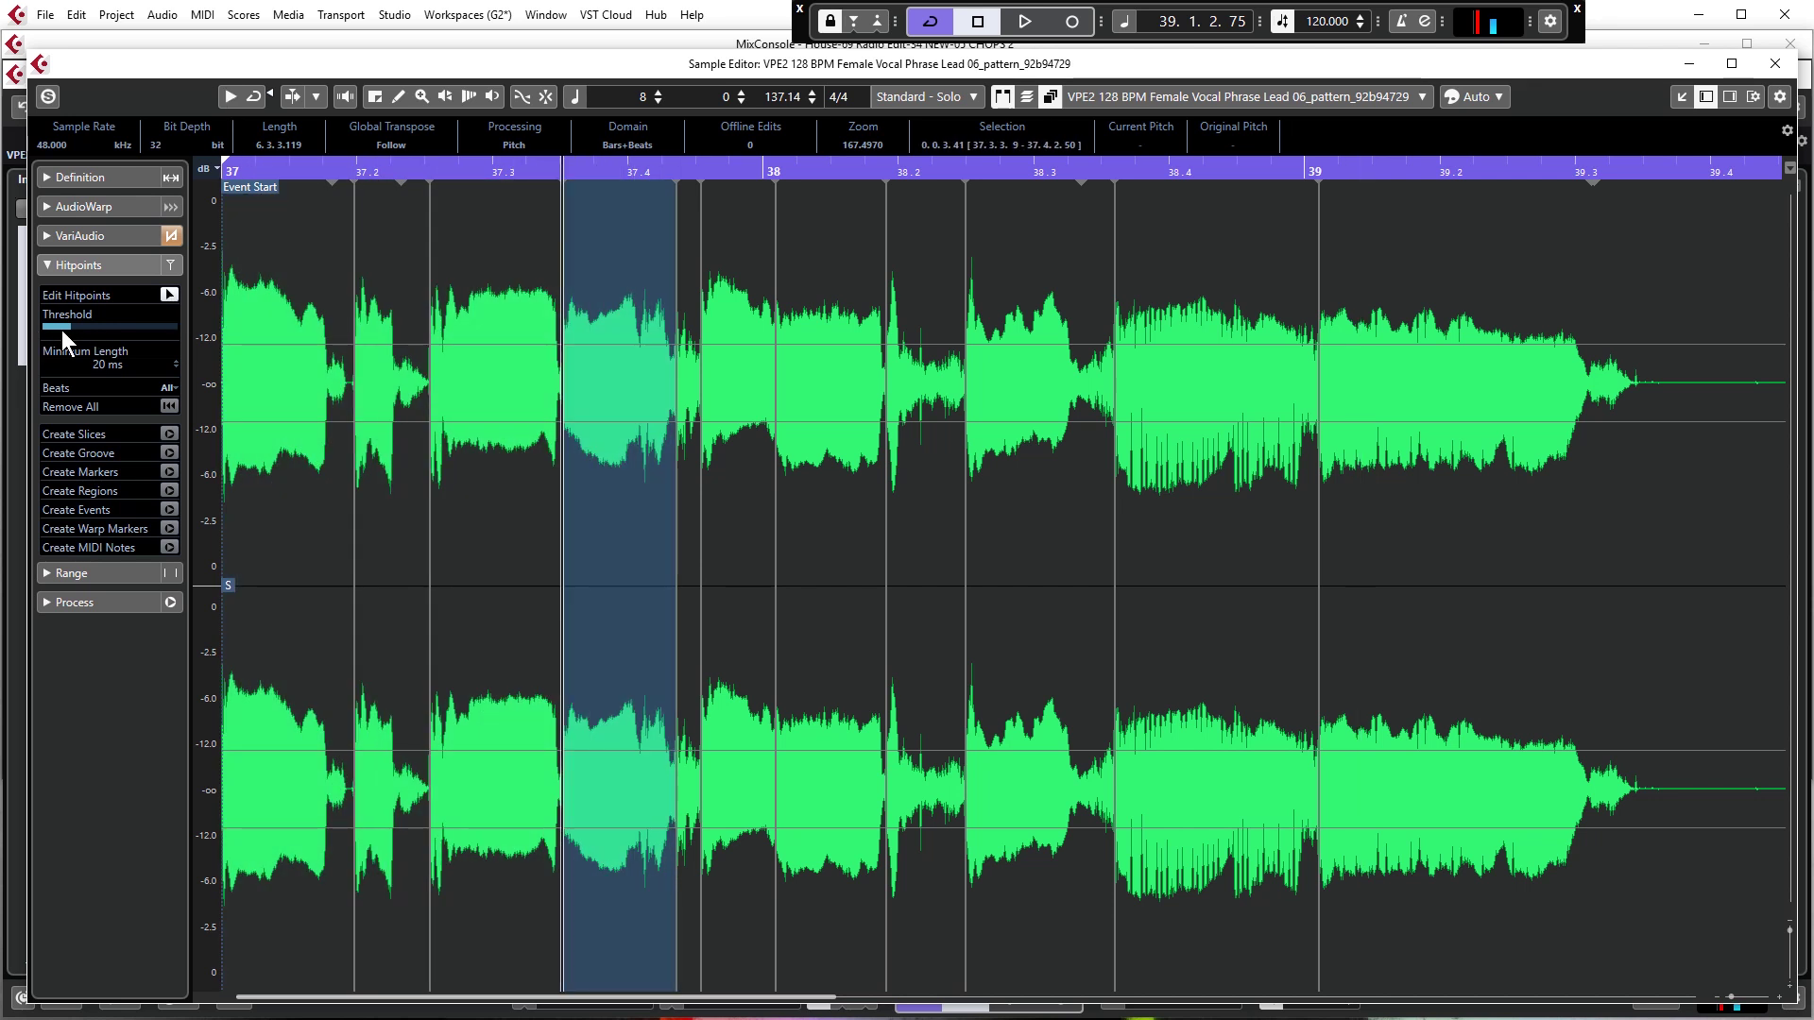
Raise the hitpoint threshold just enough to drop the extra hitpoint at 37.4.2, and audition the opening slices again
{"action": "left_click_drag", "start_coordinate": [70, 325], "coordinate": [118, 316]}
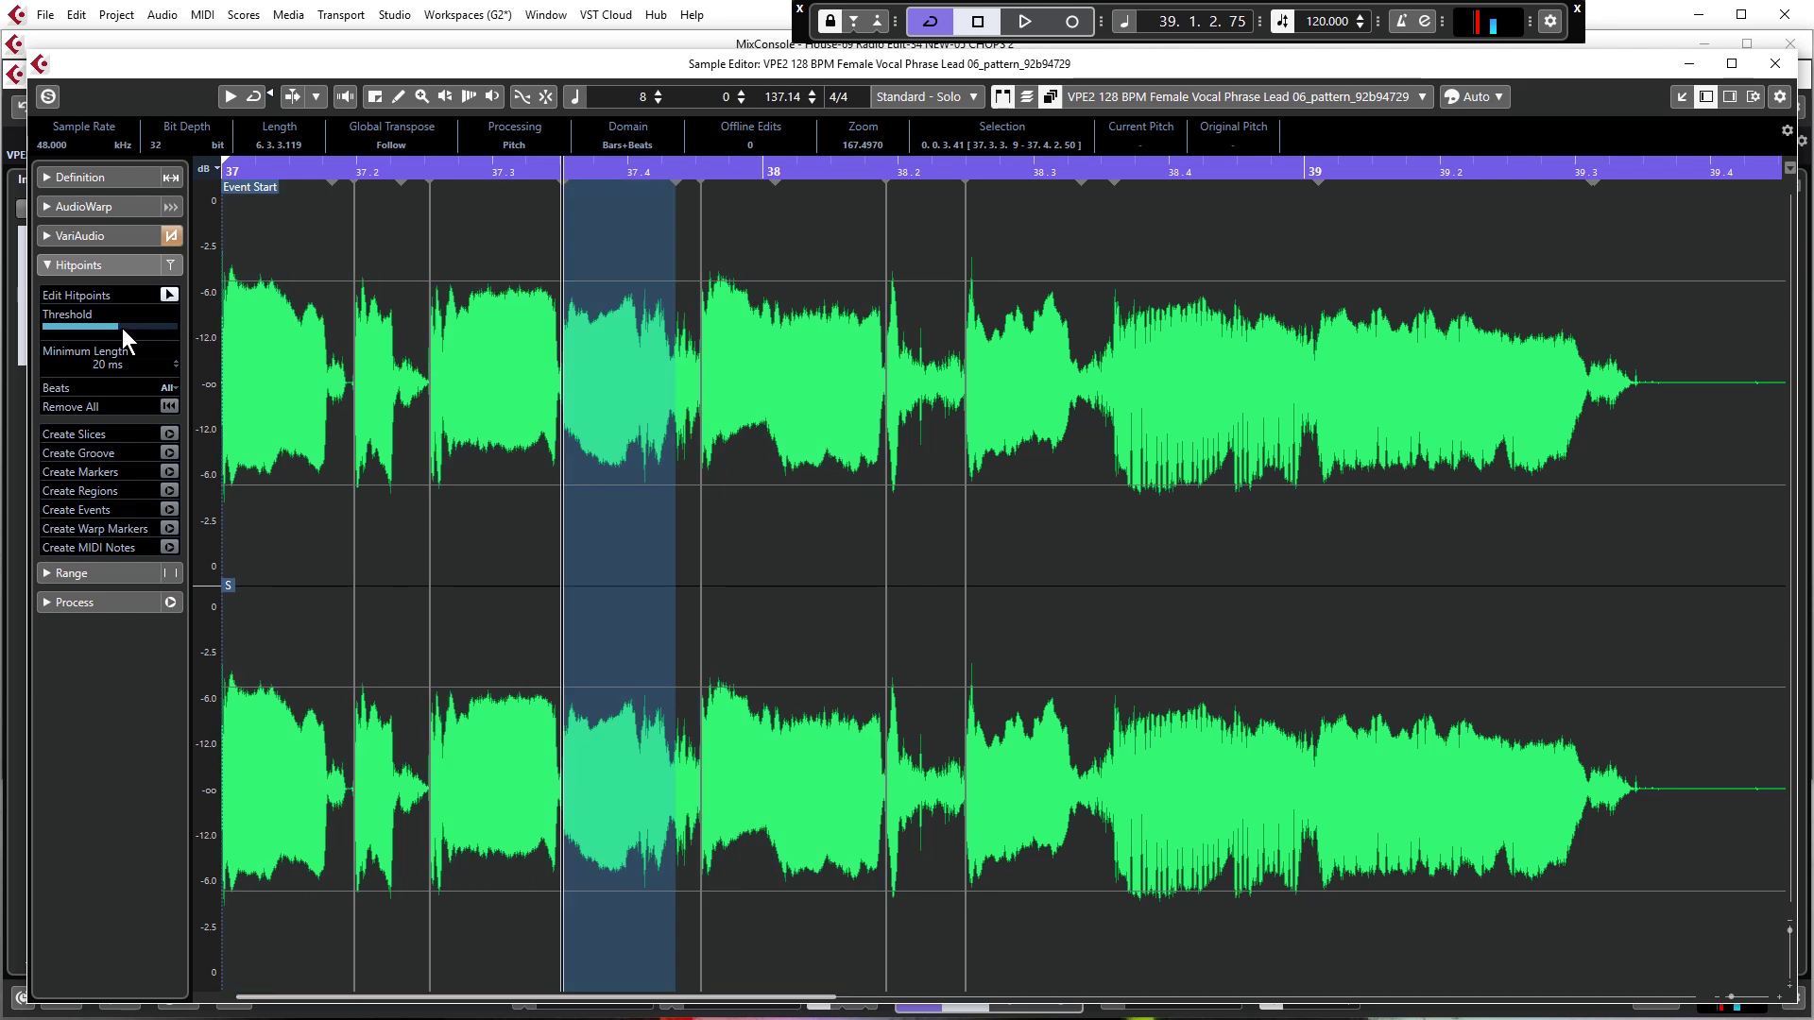
{"action": "left_click_drag", "start_coordinate": [119, 326], "coordinate": [105, 323]}
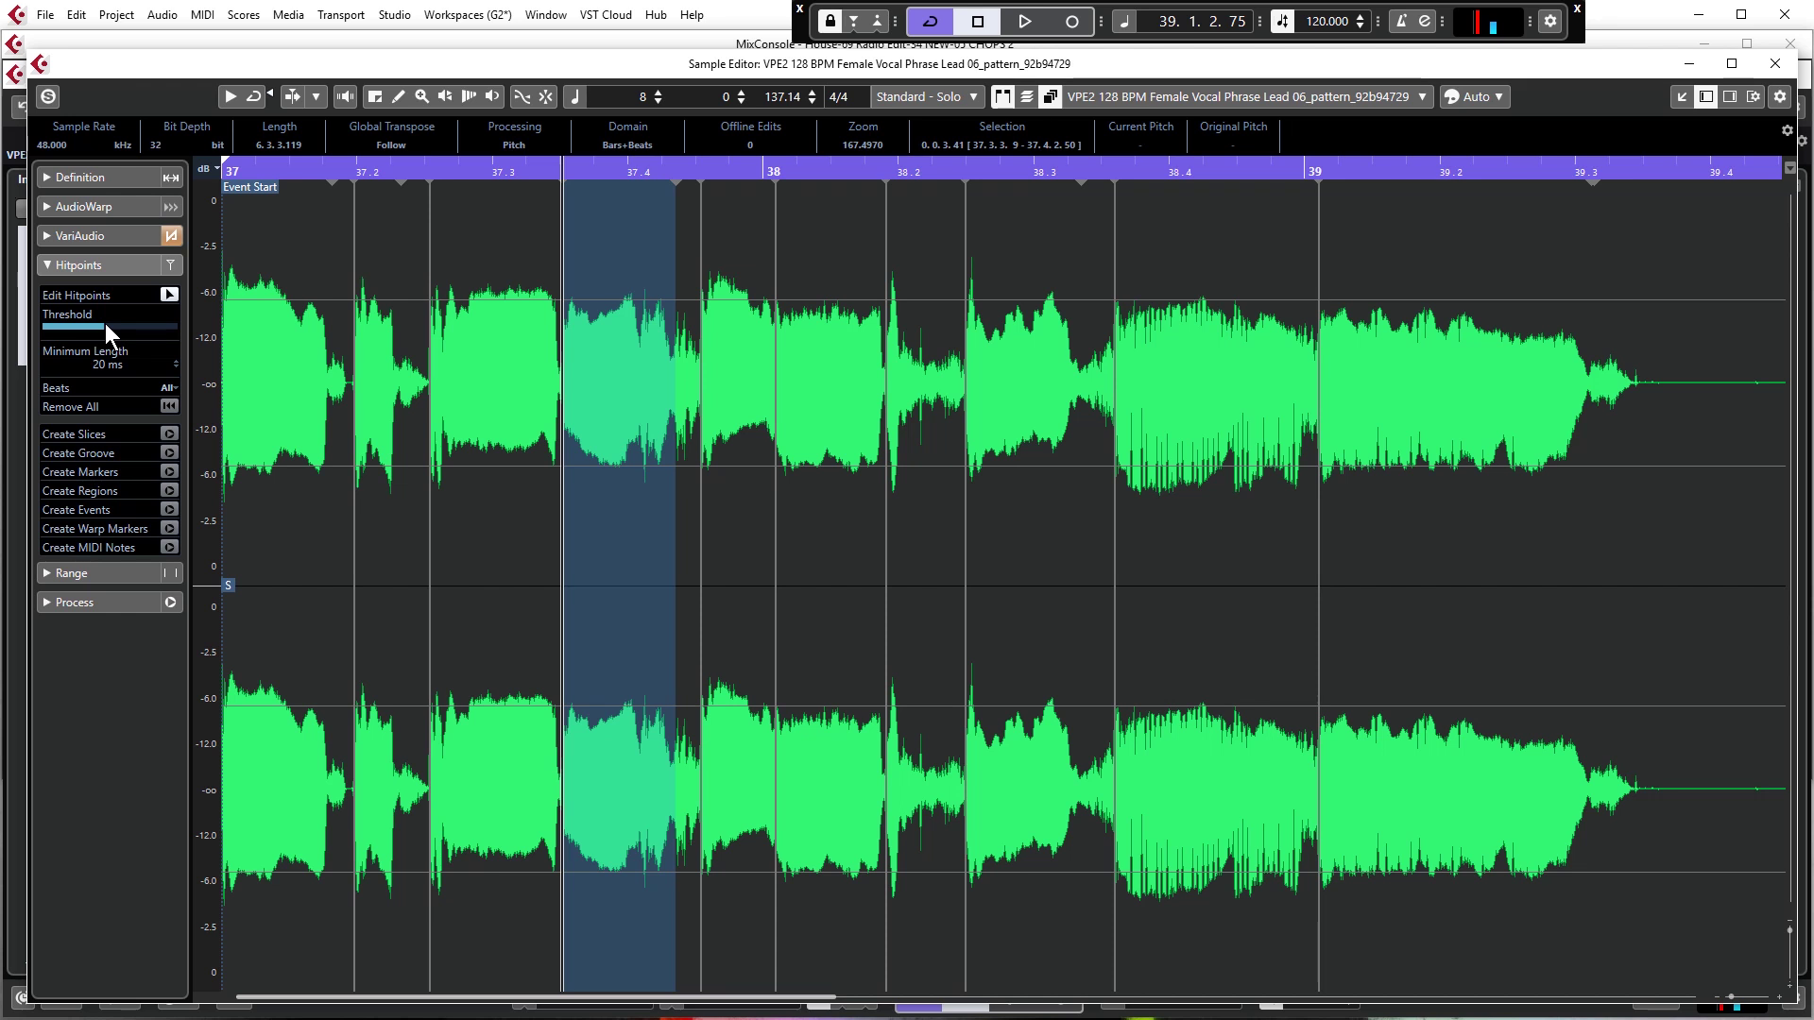
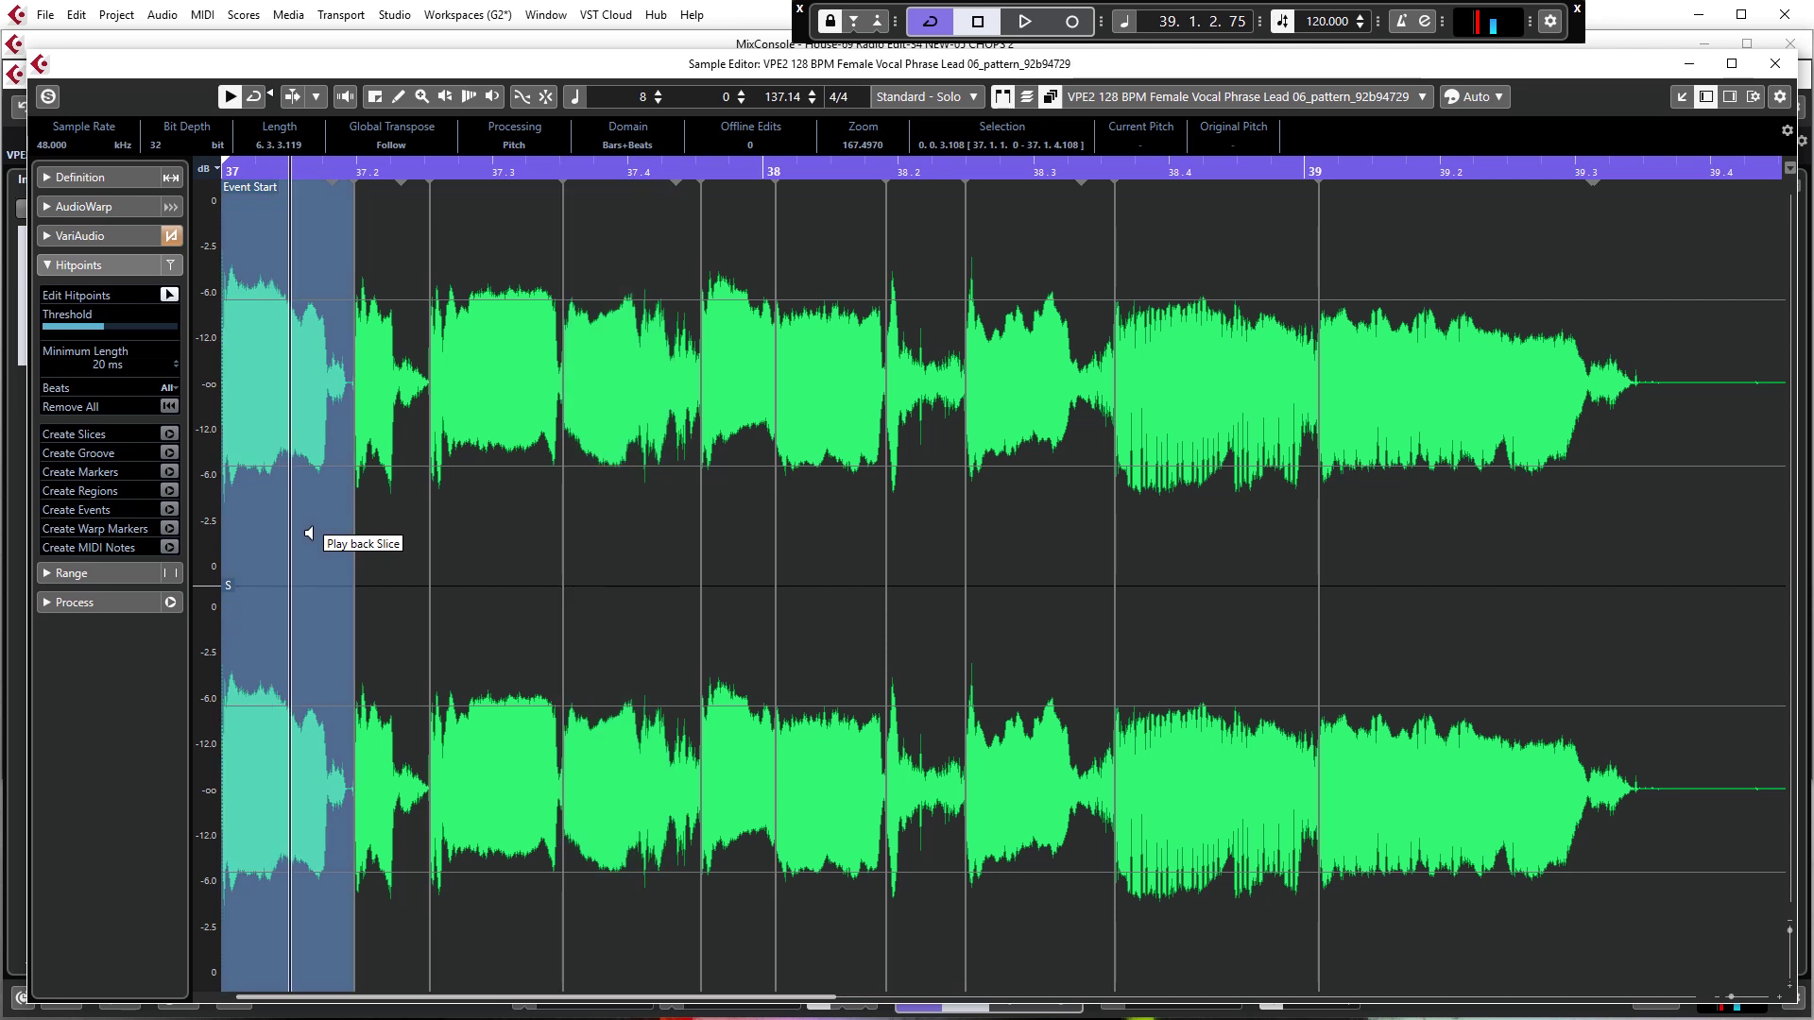
{"action": "left_click", "coordinate": [398, 525]}
{"action": "left_click", "coordinate": [513, 527]}
{"action": "left_click", "coordinate": [636, 506]}
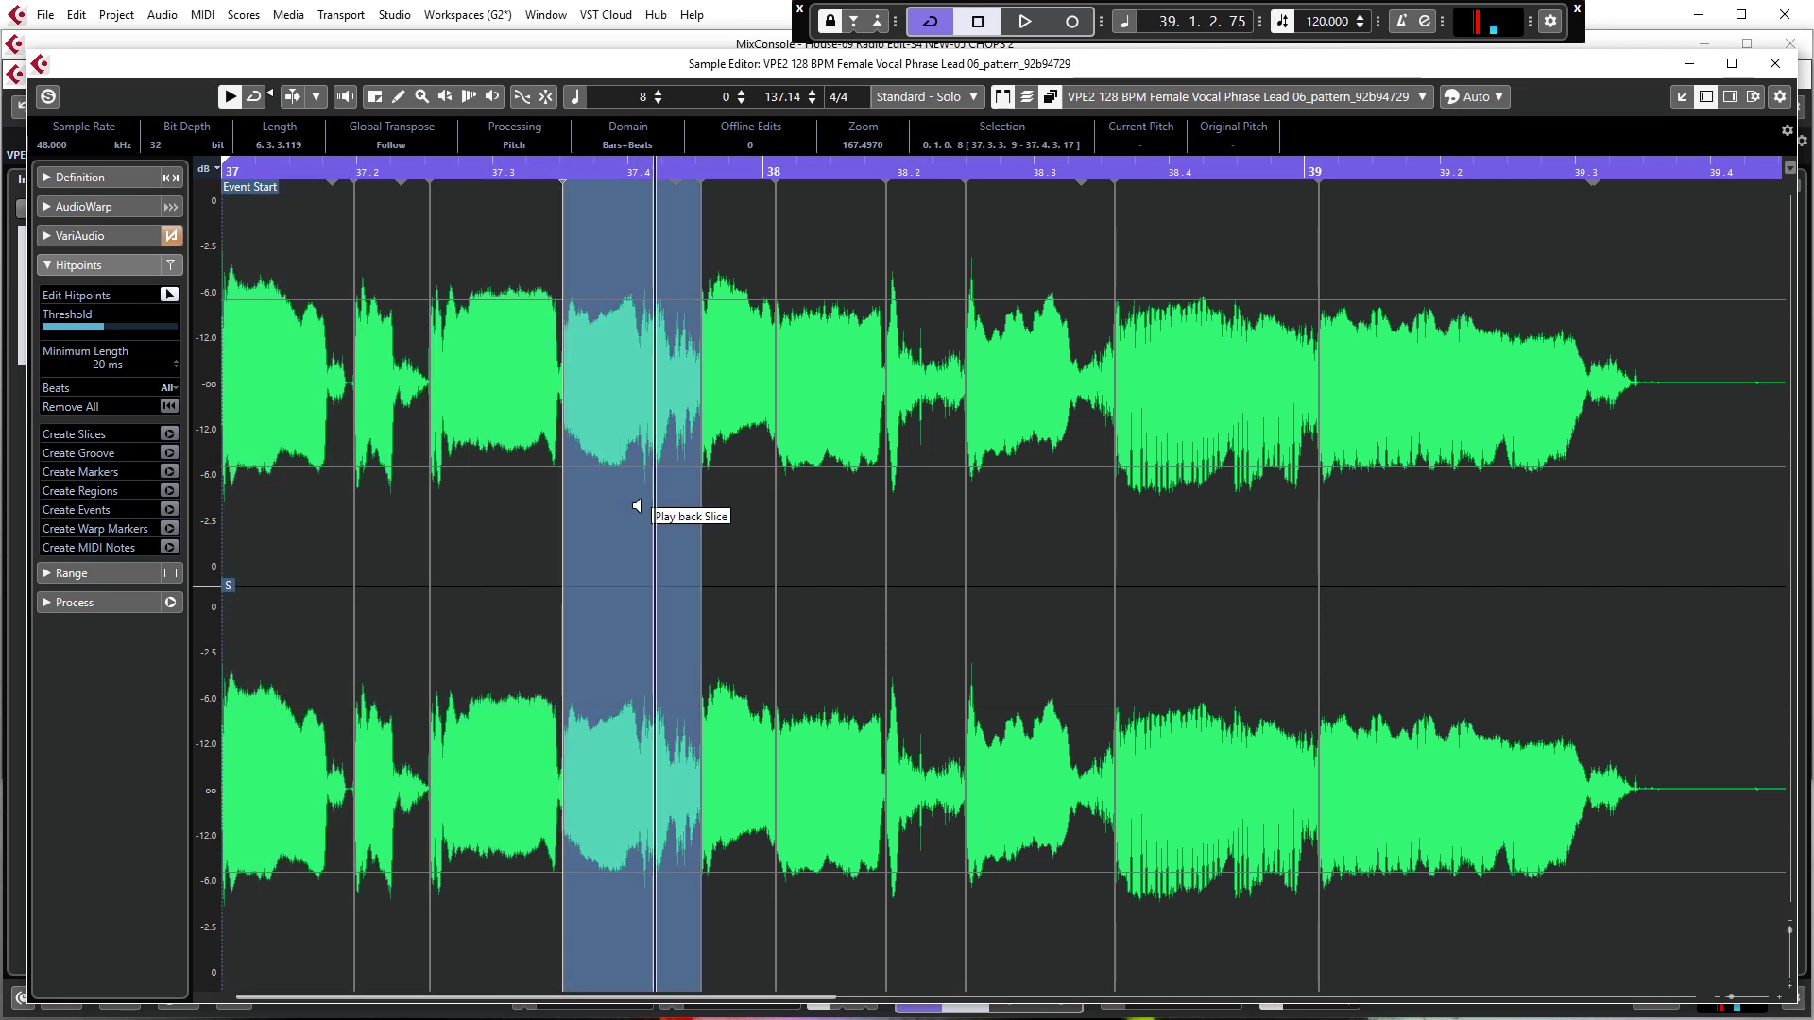
{"action": "left_click", "coordinate": [267, 558]}
{"action": "left_click", "coordinate": [402, 521]}
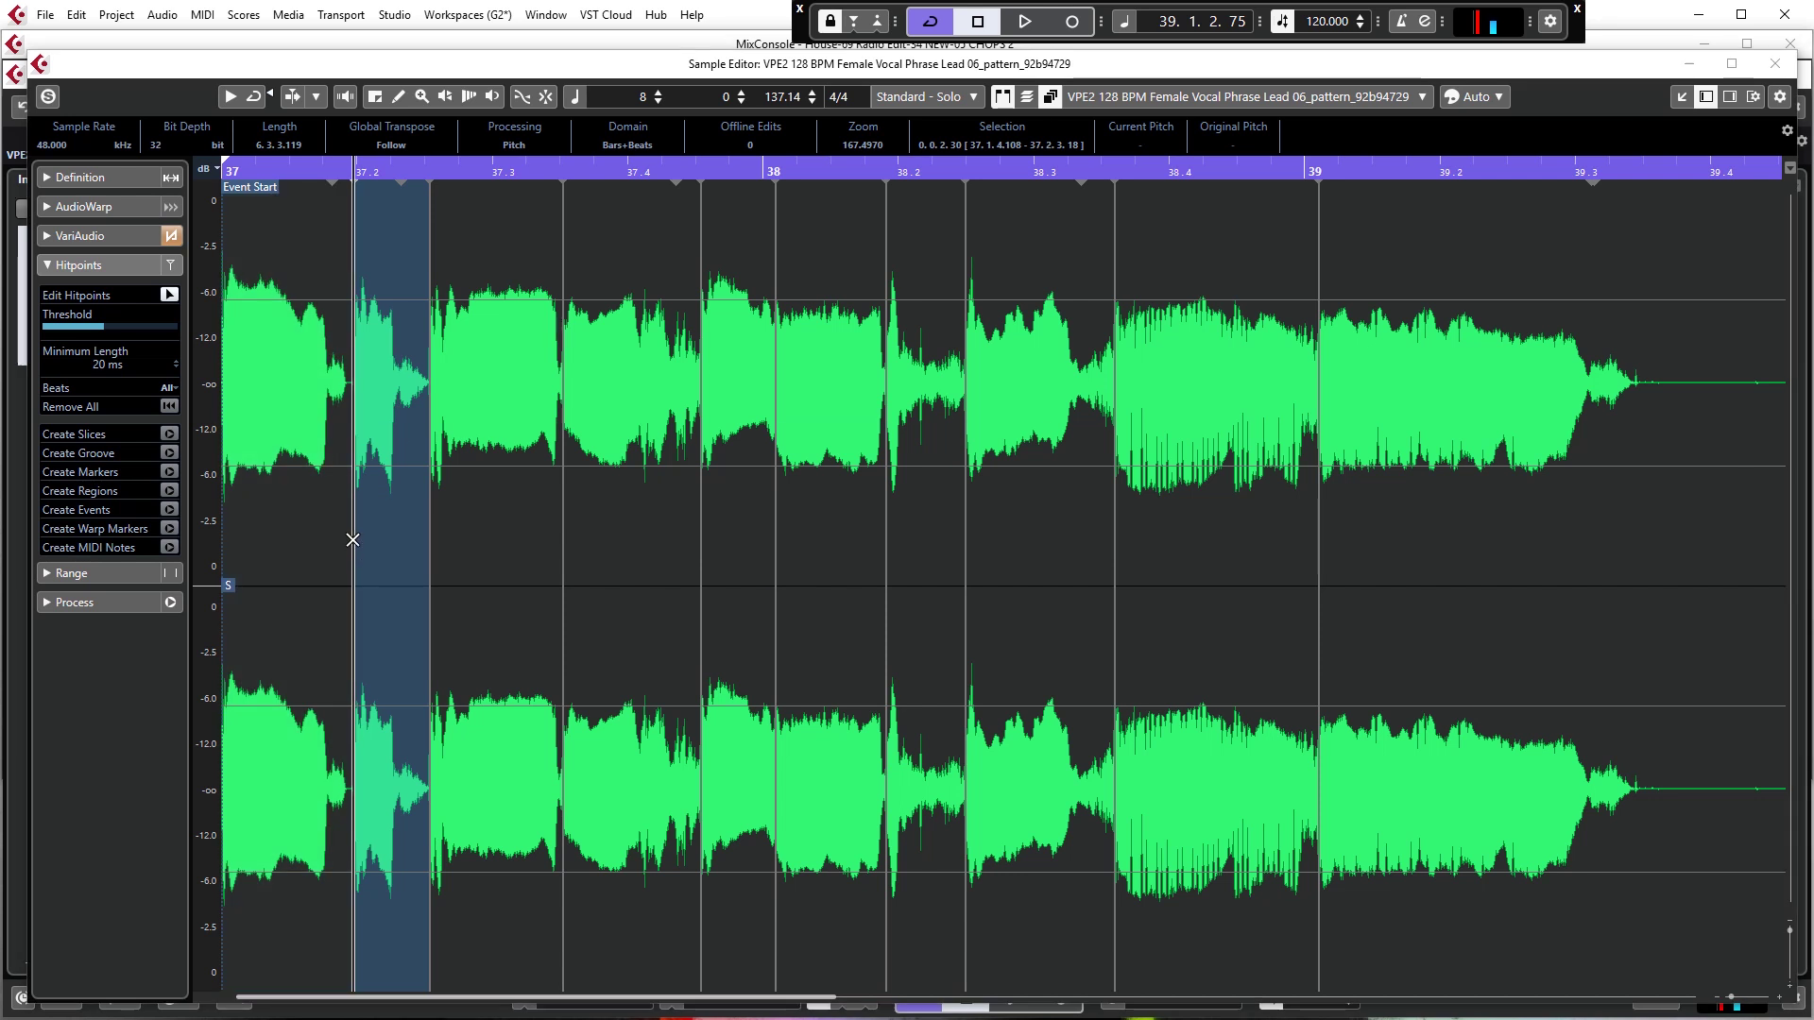
Disable the hitpoint just before 37.2, creating a new version of the audio, and audition the neighbouring slices
{"action": "key", "text": "Delete"}
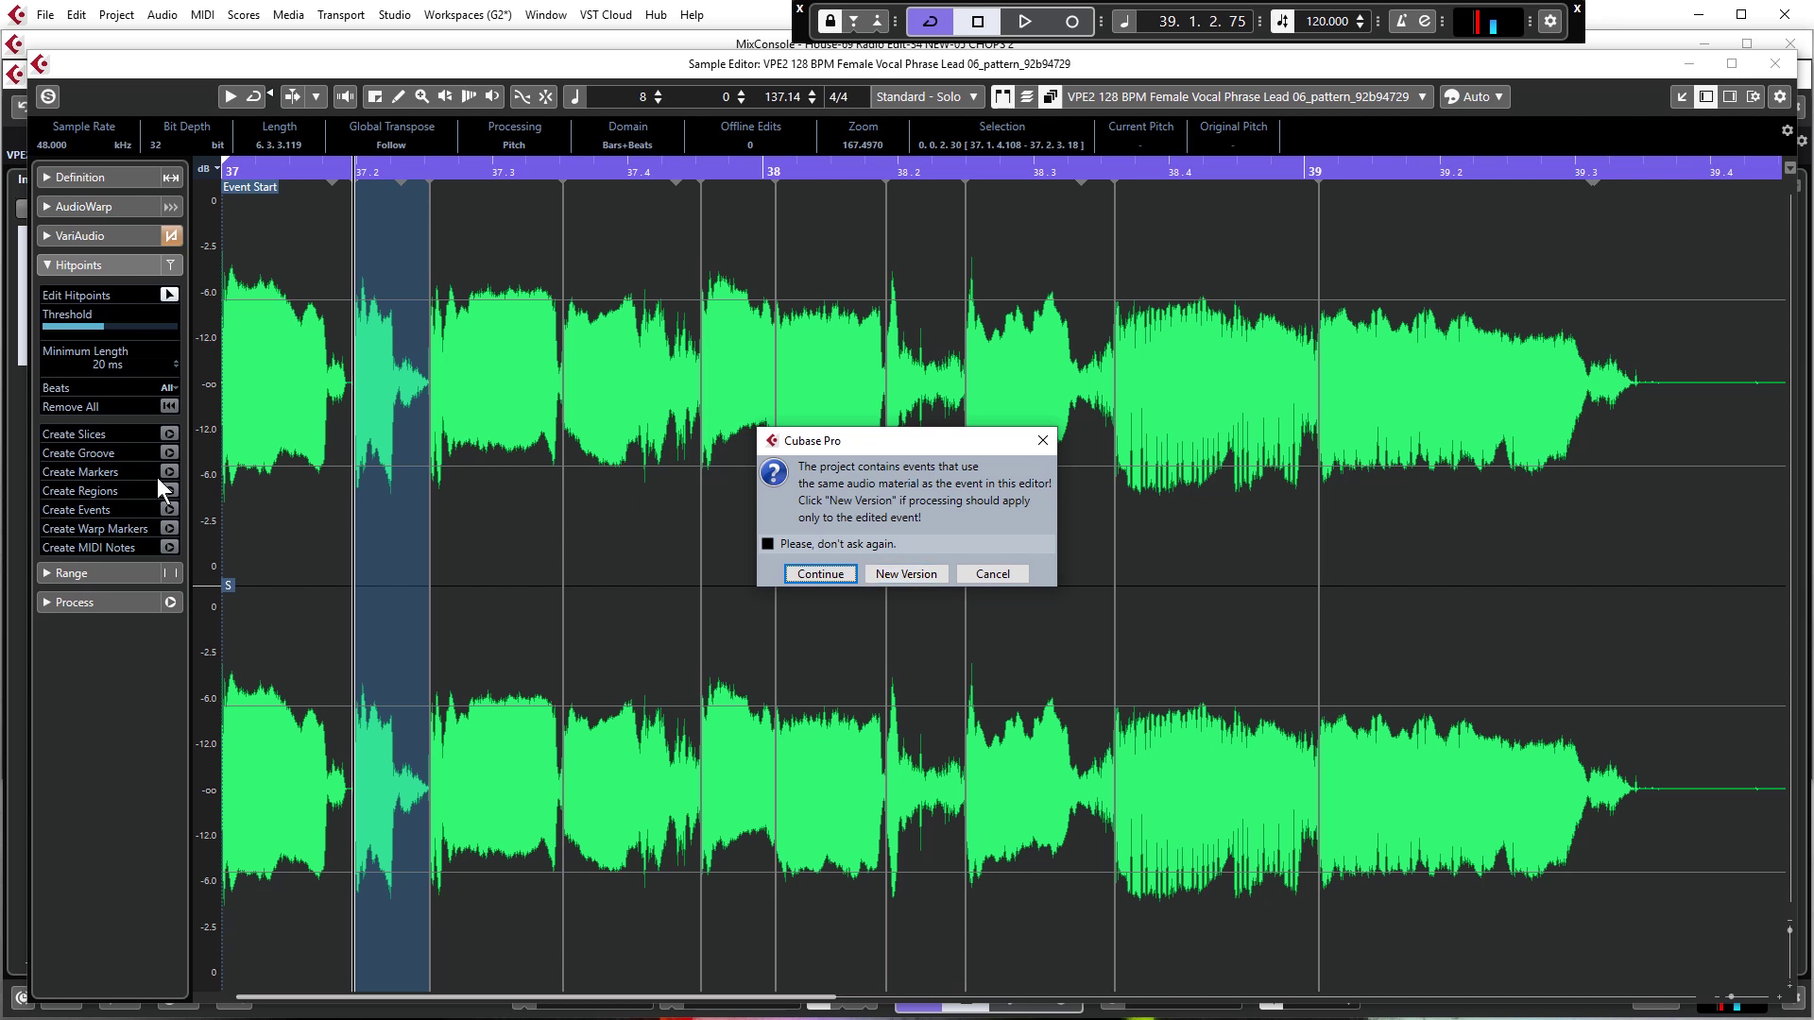
{"action": "left_click", "coordinate": [886, 580]}
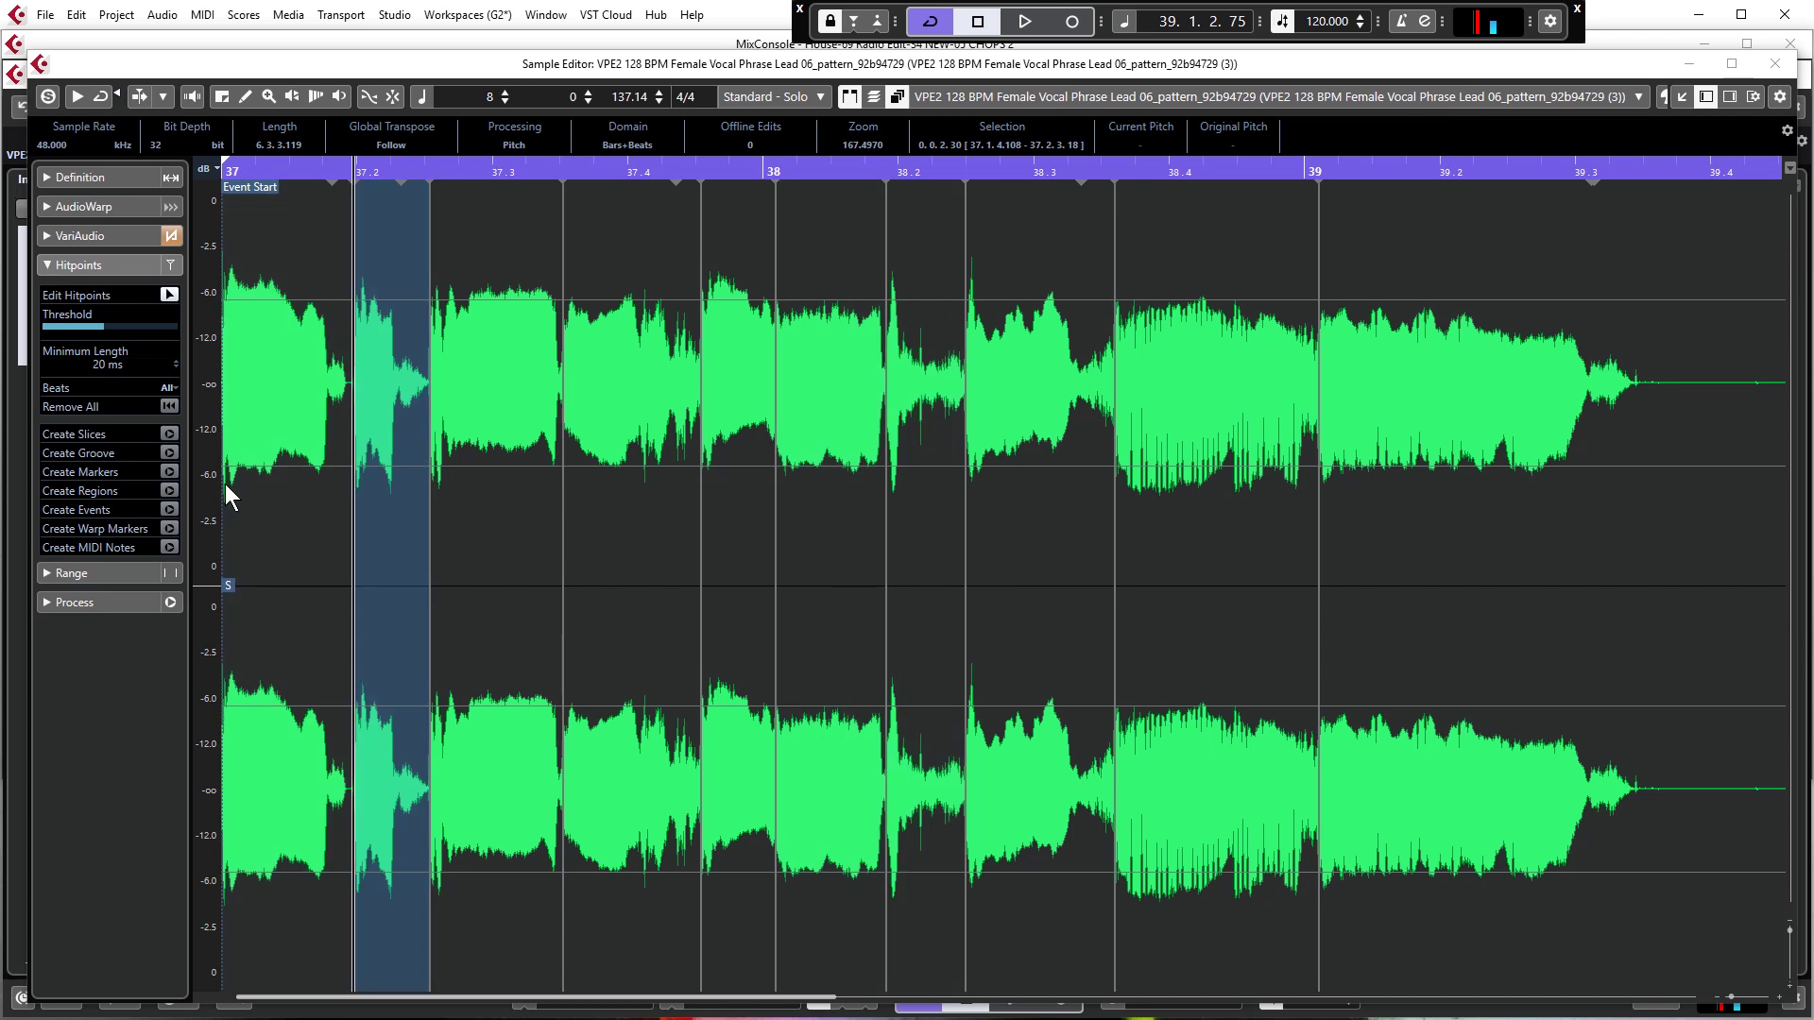
{"action": "left_click", "coordinate": [308, 529]}
{"action": "left_click", "coordinate": [486, 497]}
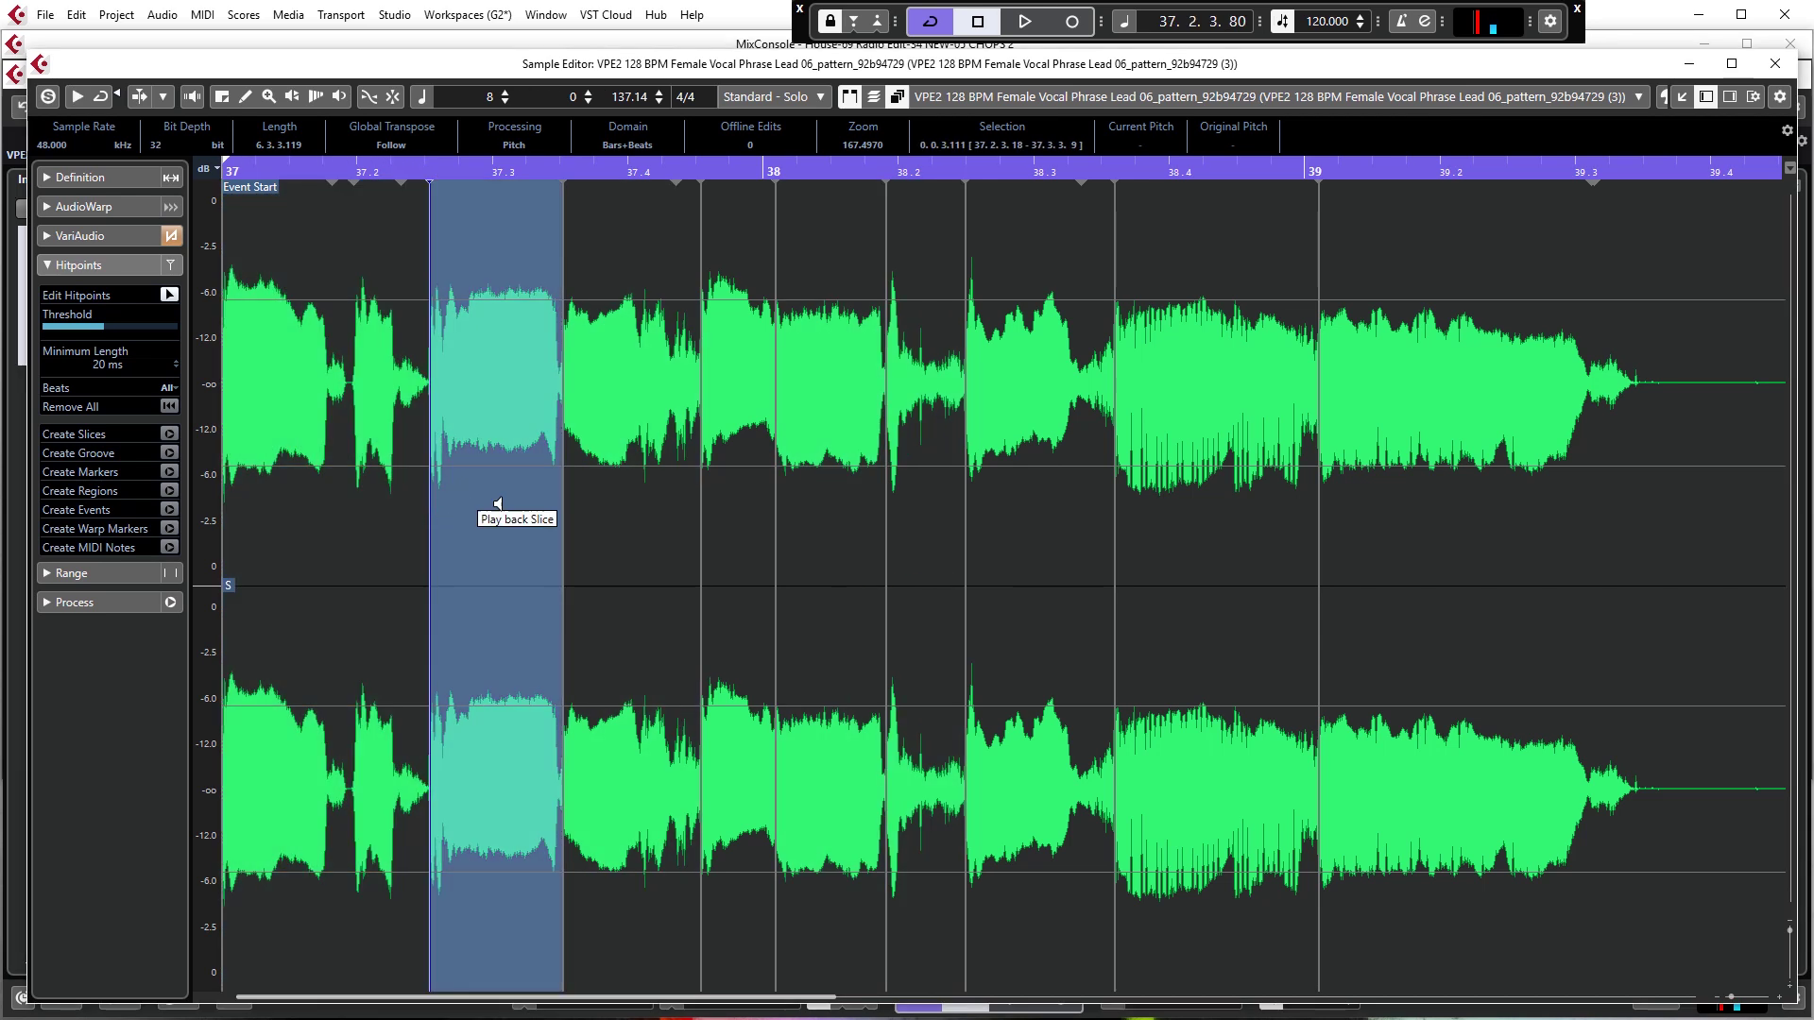
{"action": "left_click", "coordinate": [642, 508]}
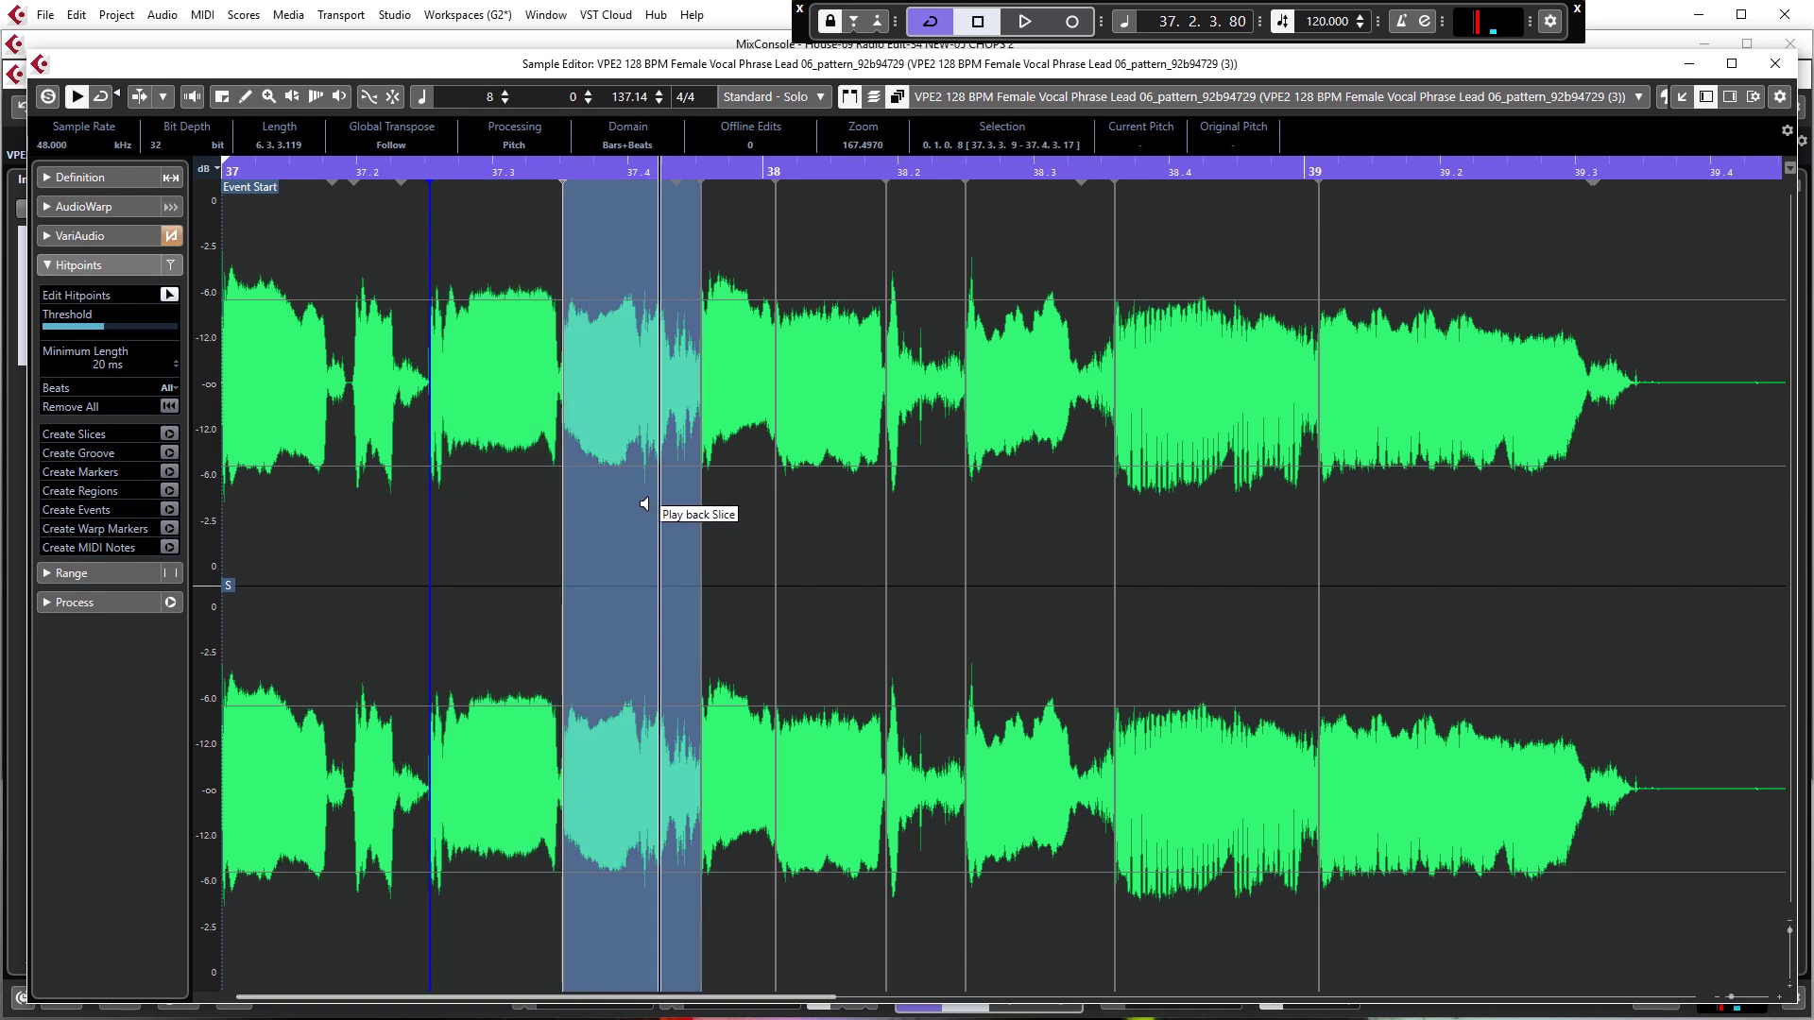
Disable the hitpoints near 37.3.3 and 38.1.1, and audition the slices around them
{"action": "left_click", "coordinate": [557, 522], "text": "alt"}
{"action": "left_click", "coordinate": [587, 511]}
{"action": "left_click", "coordinate": [721, 506]}
{"action": "left_click", "coordinate": [824, 503]}
{"action": "left_click", "coordinate": [779, 519], "text": "alt"}
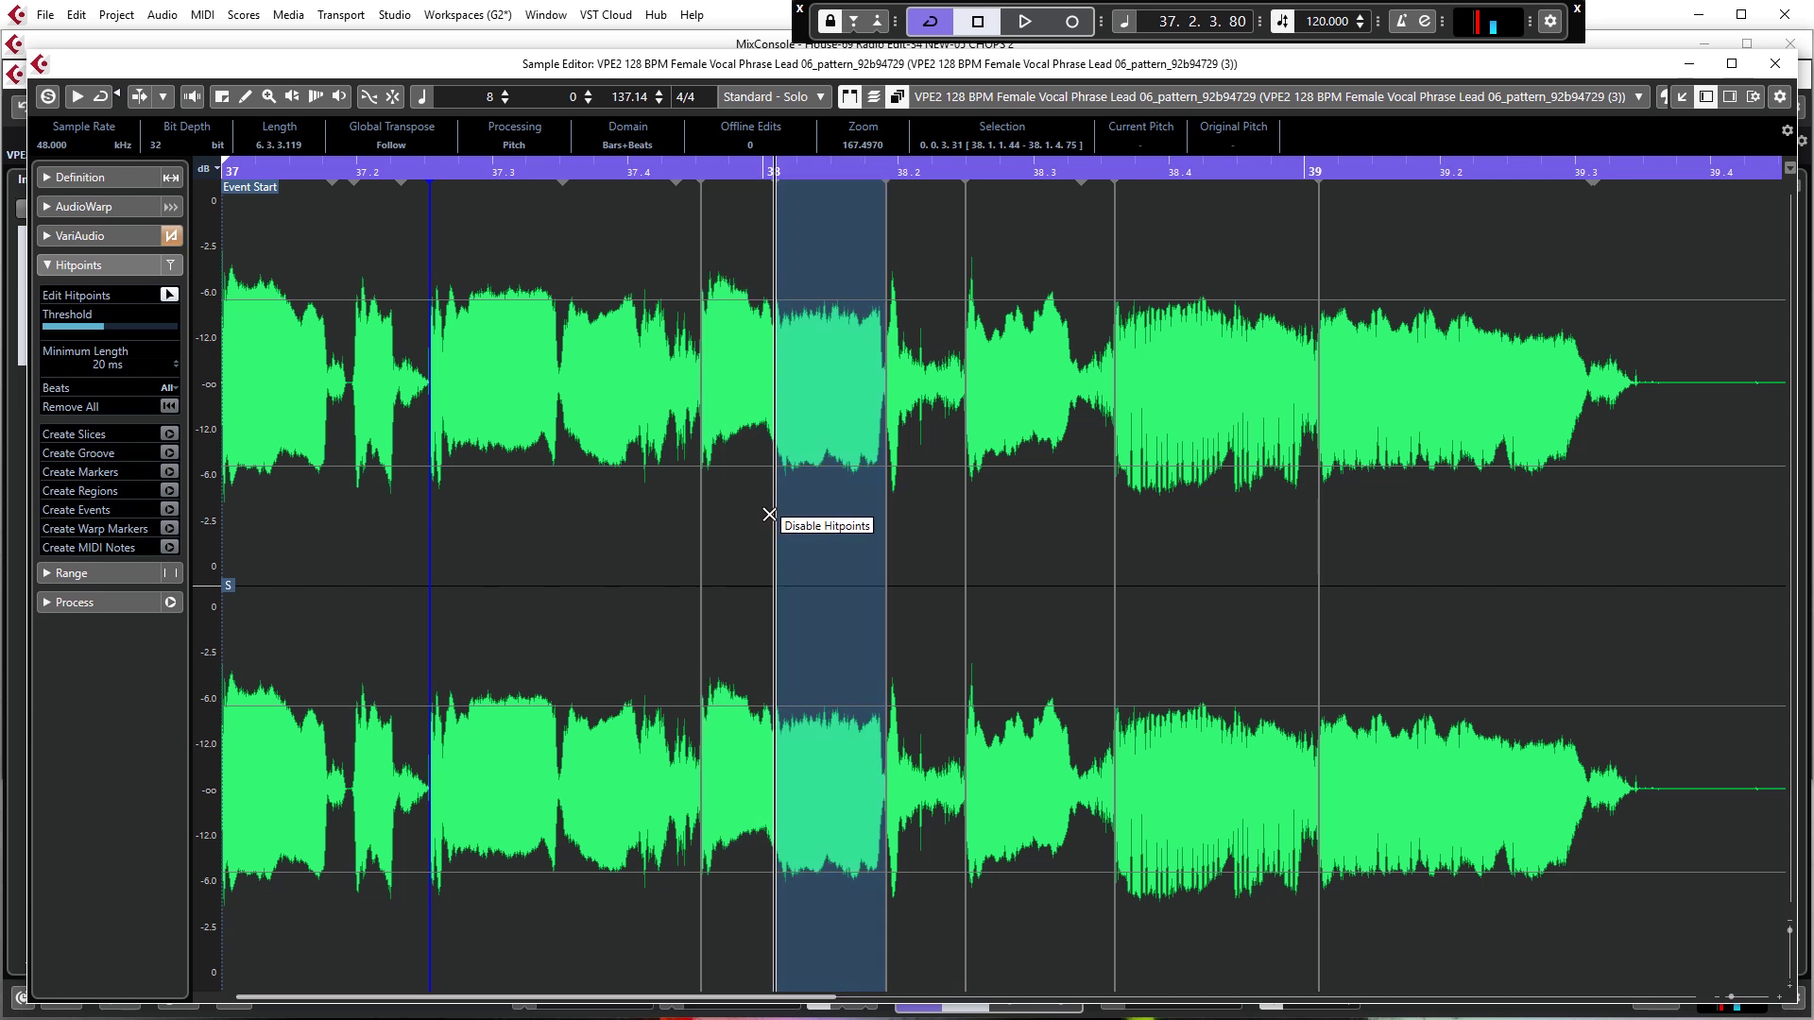
{"action": "left_click", "coordinate": [796, 510]}
{"action": "left_click", "coordinate": [903, 510]}
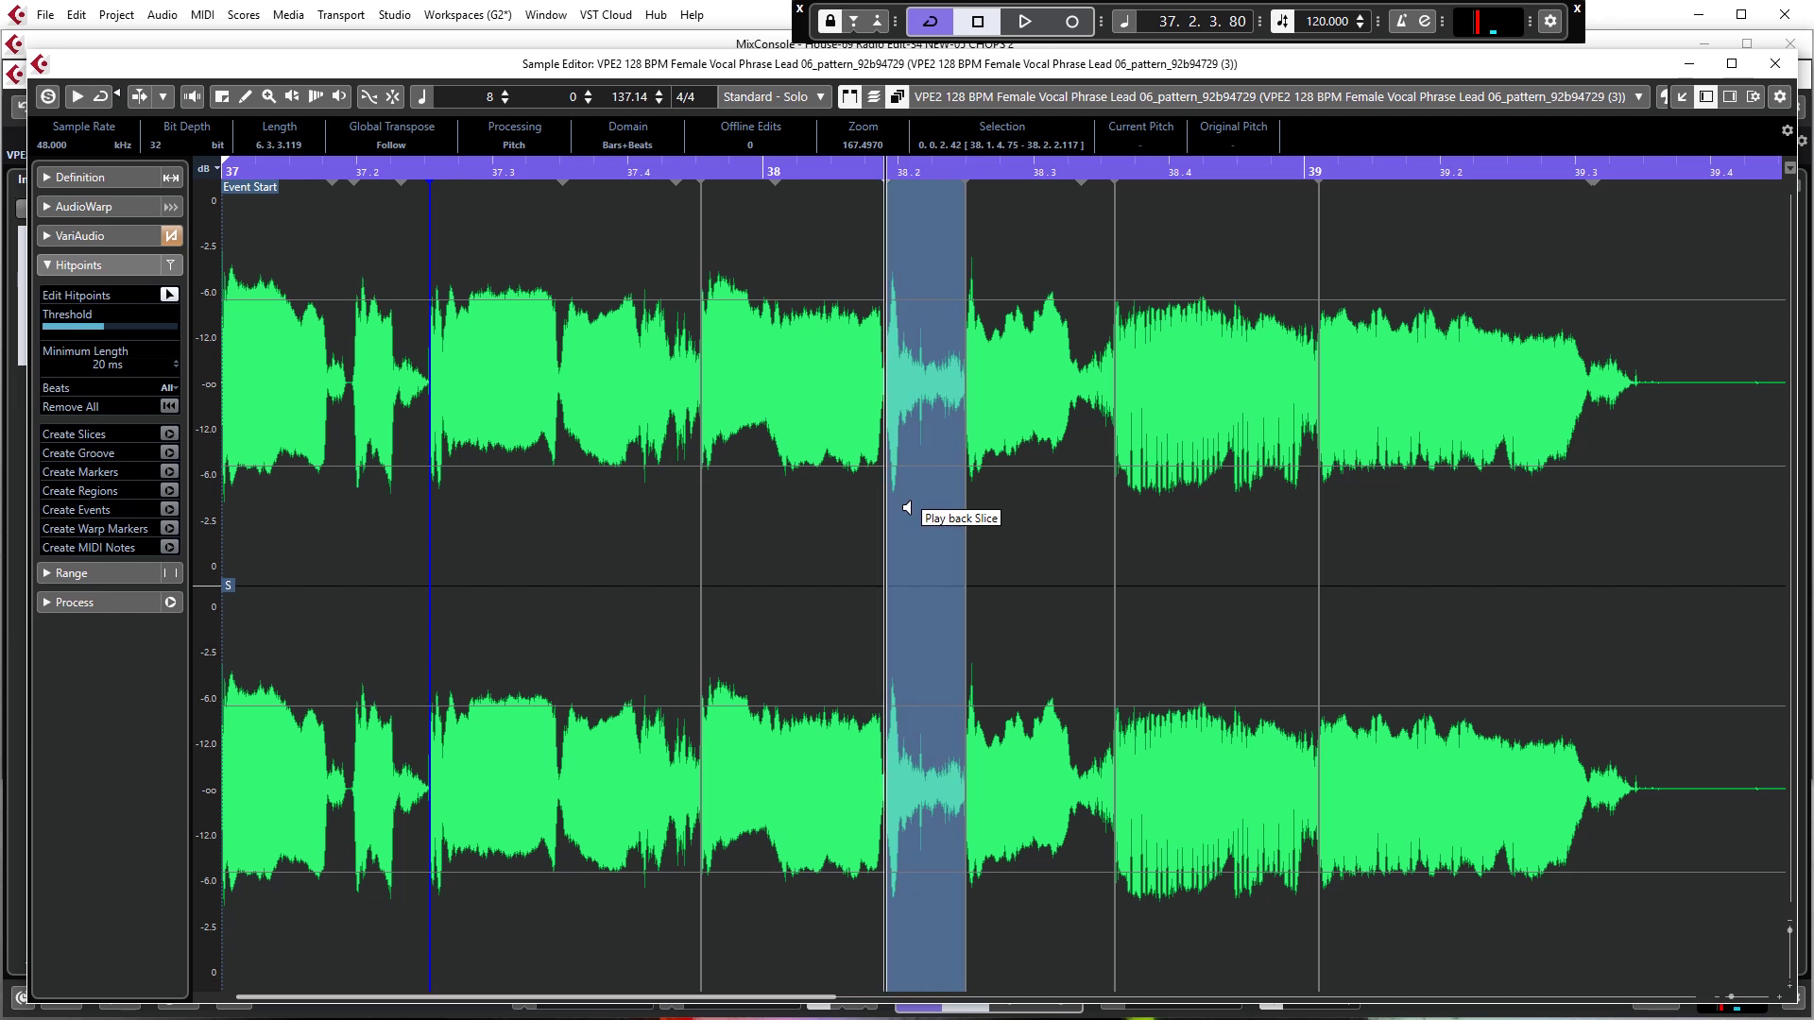
Move the hitpoint after 38.2 back to 38.2.1.88 and the following one to 38.3.2.44, auditioning the adjoining slices
{"action": "left_click_drag", "start_coordinate": [963, 501], "coordinate": [924, 491]}
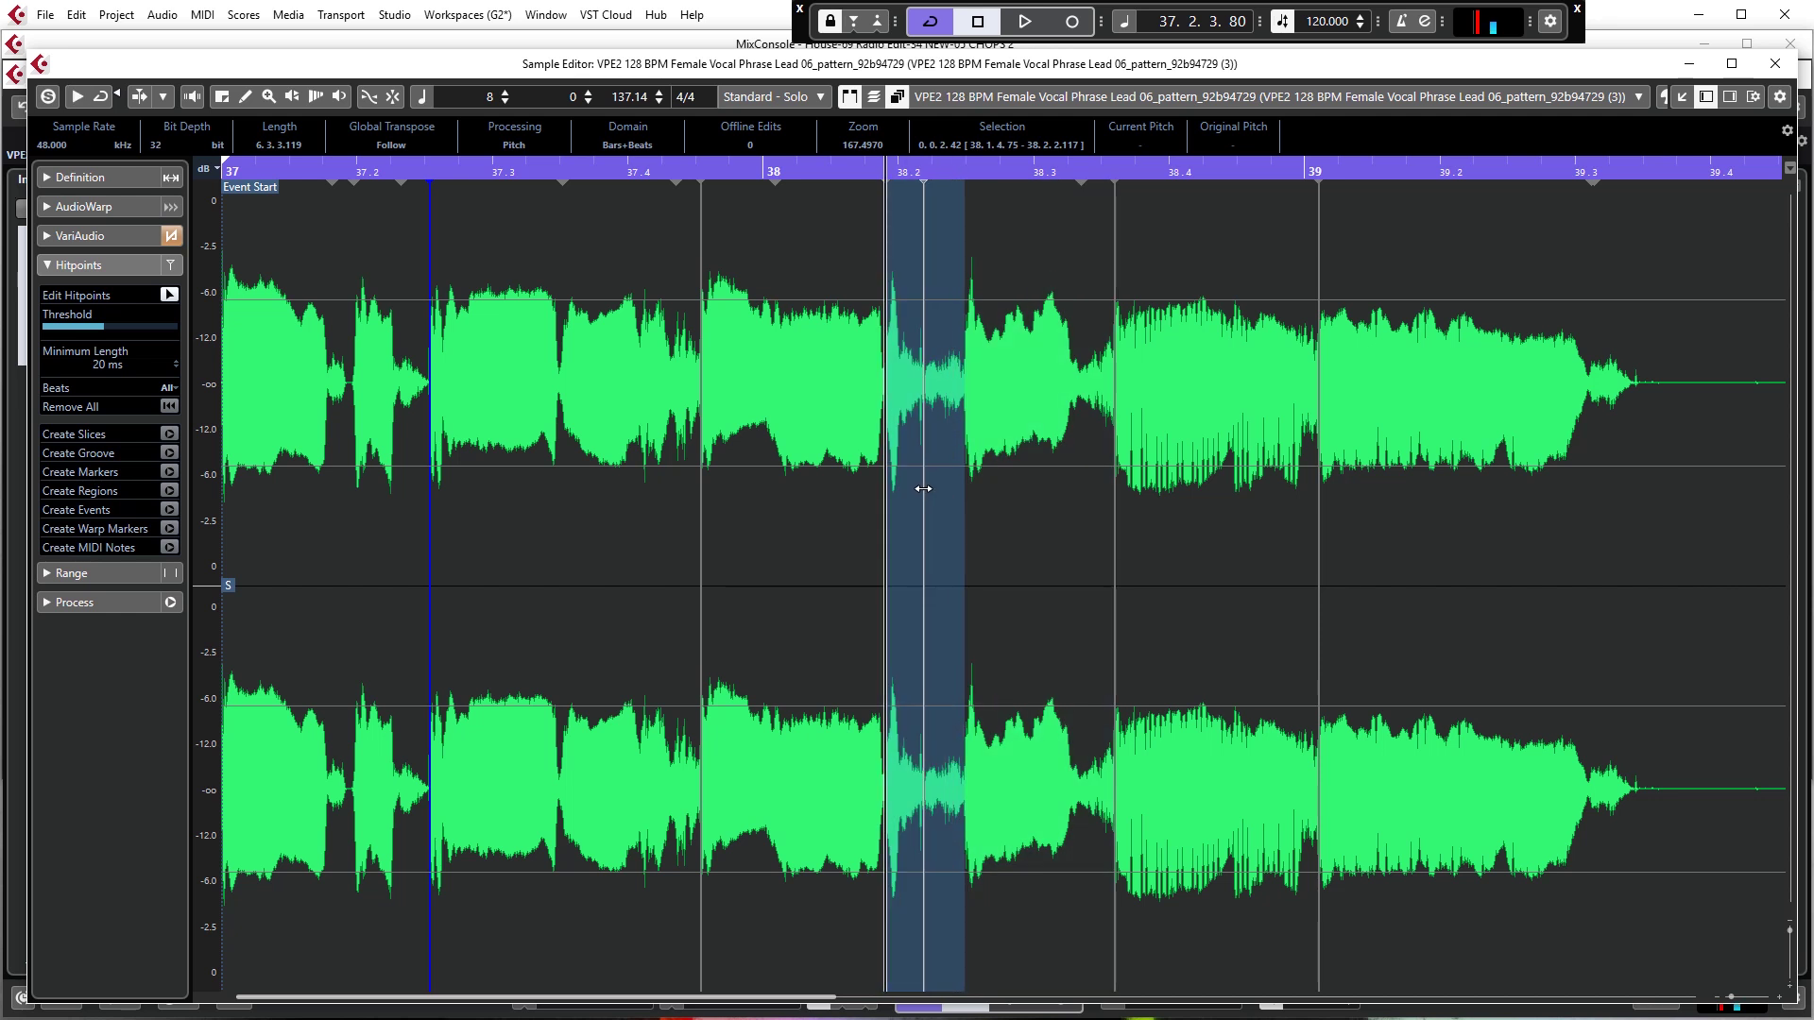
{"action": "left_click", "coordinate": [1005, 485]}
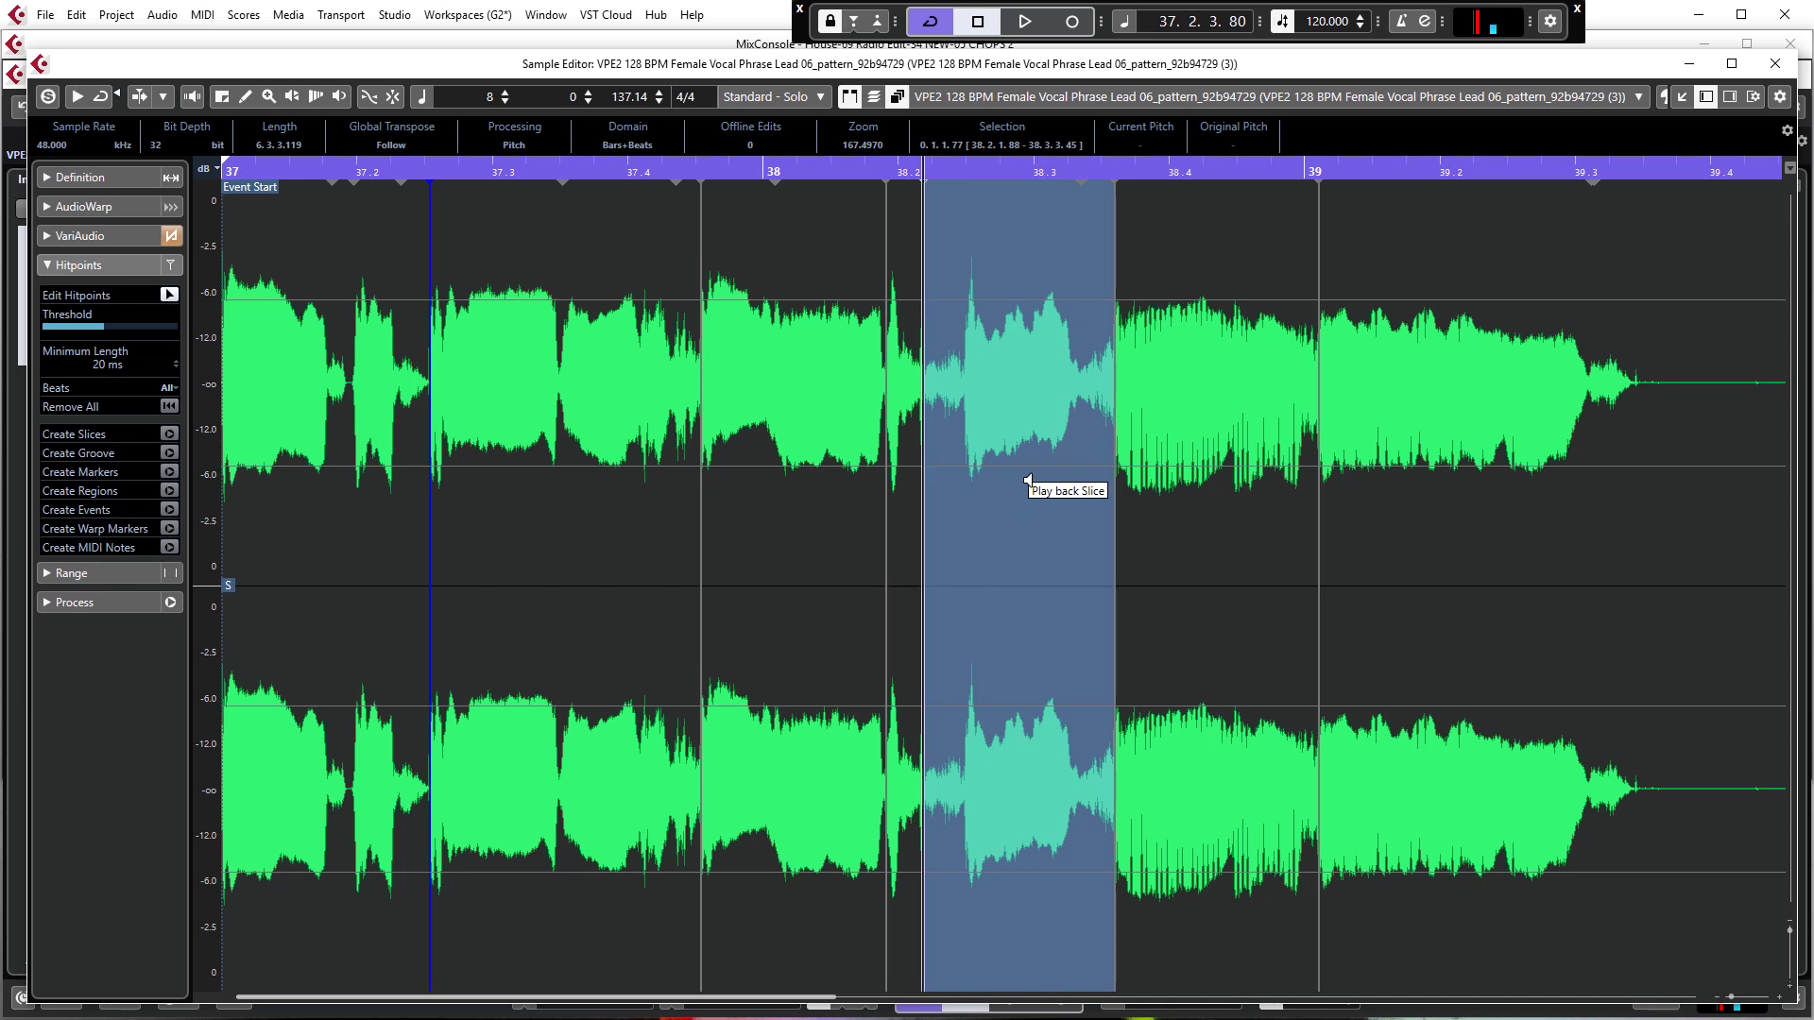
{"action": "left_click_drag", "start_coordinate": [1115, 536], "coordinate": [1079, 520]}
{"action": "left_click", "coordinate": [1037, 527]}
{"action": "left_click", "coordinate": [1135, 515]}
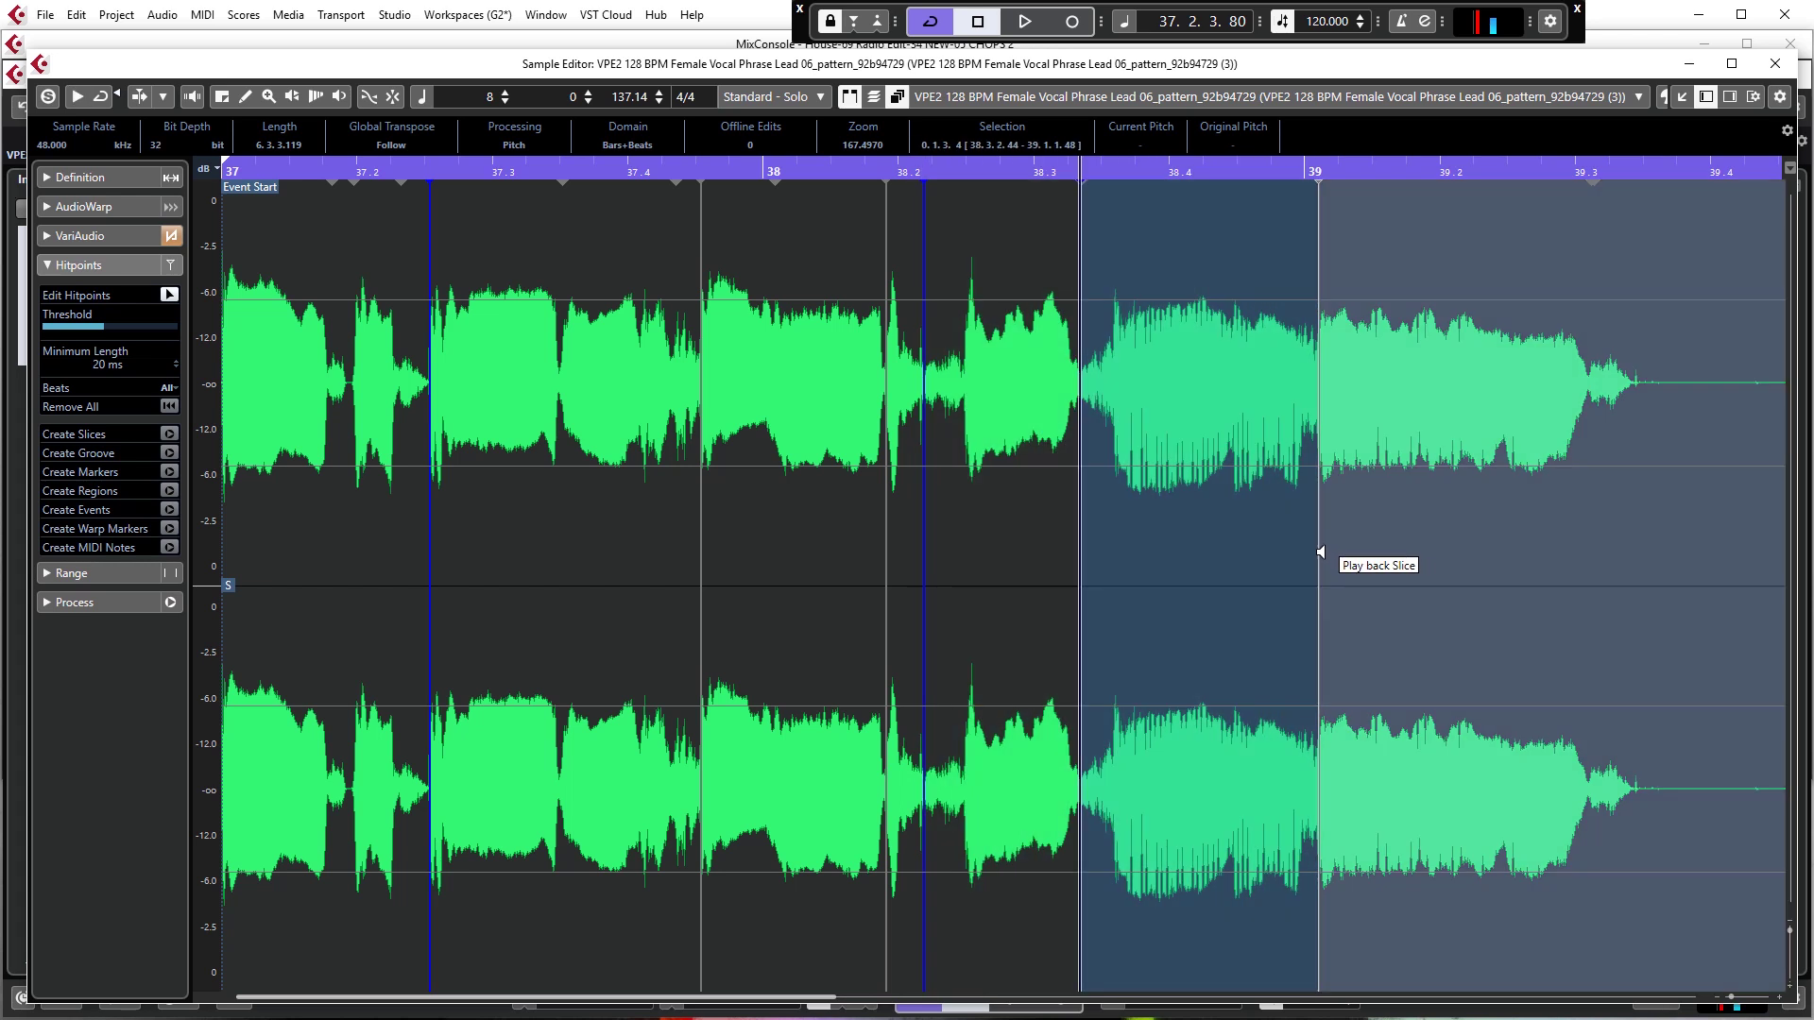
Move the hitpoint near 39.1.1 back to 38.4.2.70 and audition the slices on both sides of it
{"action": "left_click_drag", "start_coordinate": [1322, 555], "coordinate": [1230, 524]}
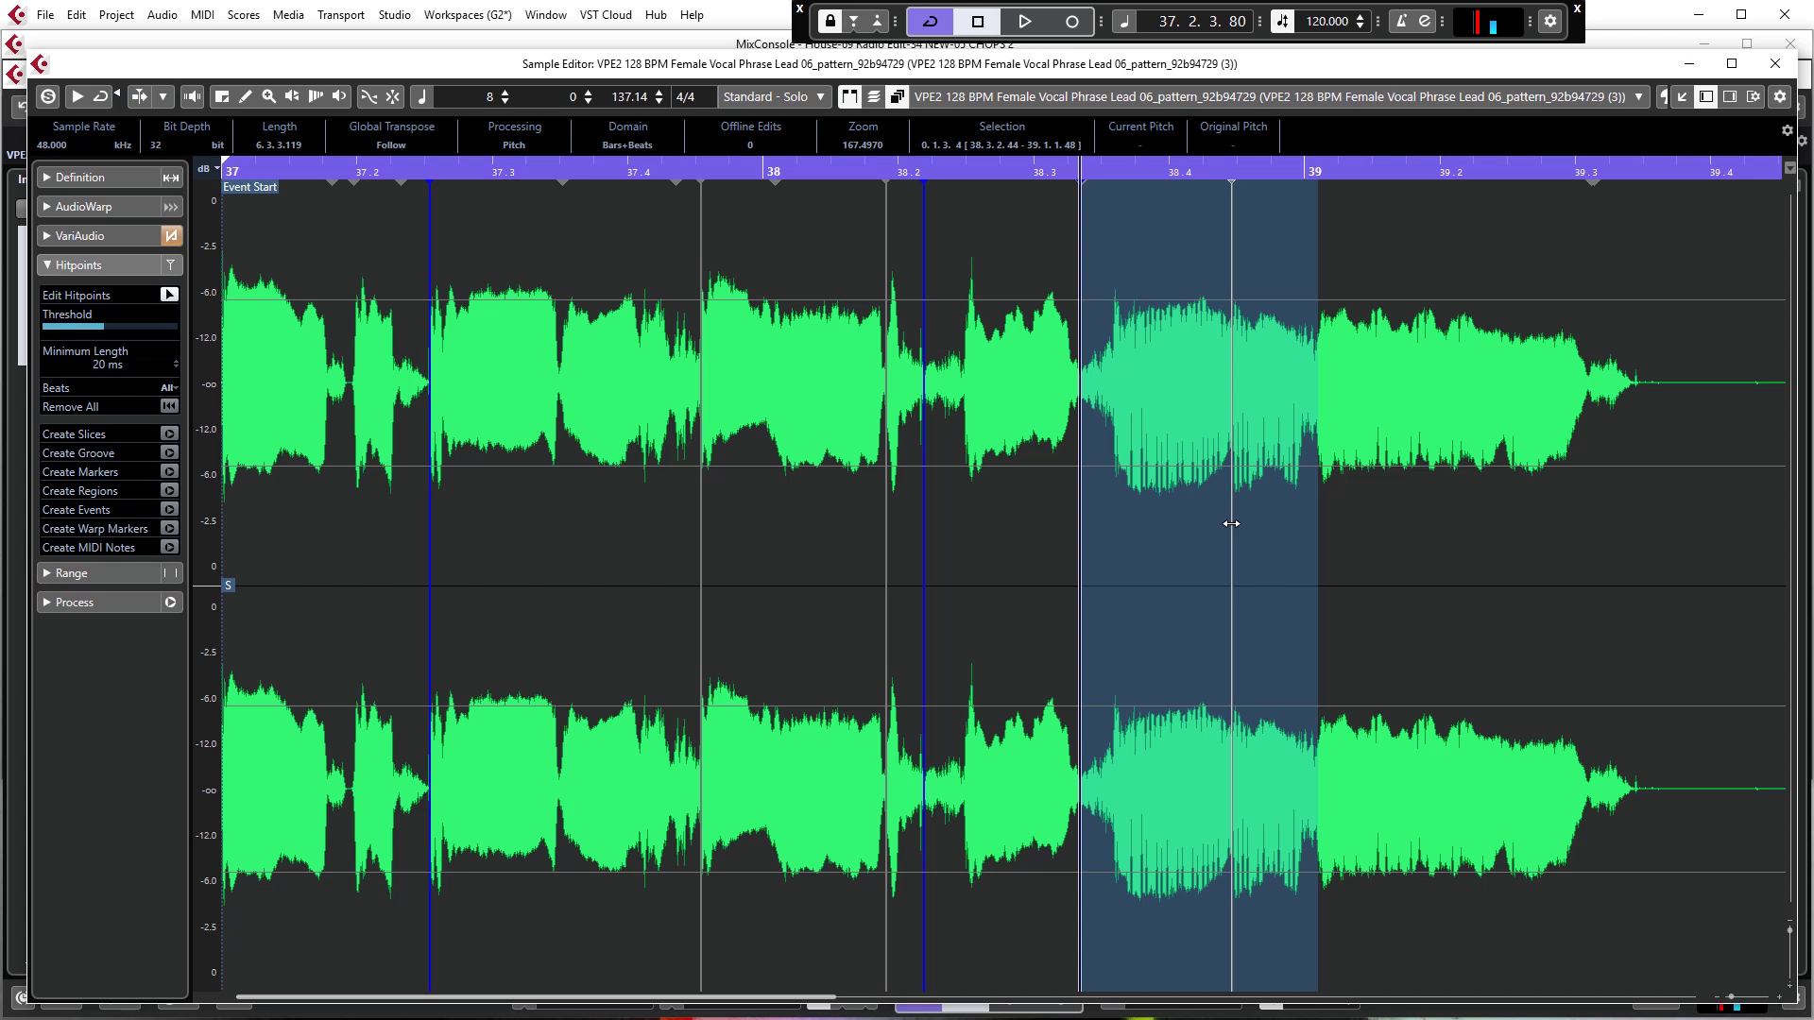
{"action": "left_click", "coordinate": [1146, 526]}
{"action": "left_click", "coordinate": [1407, 522]}
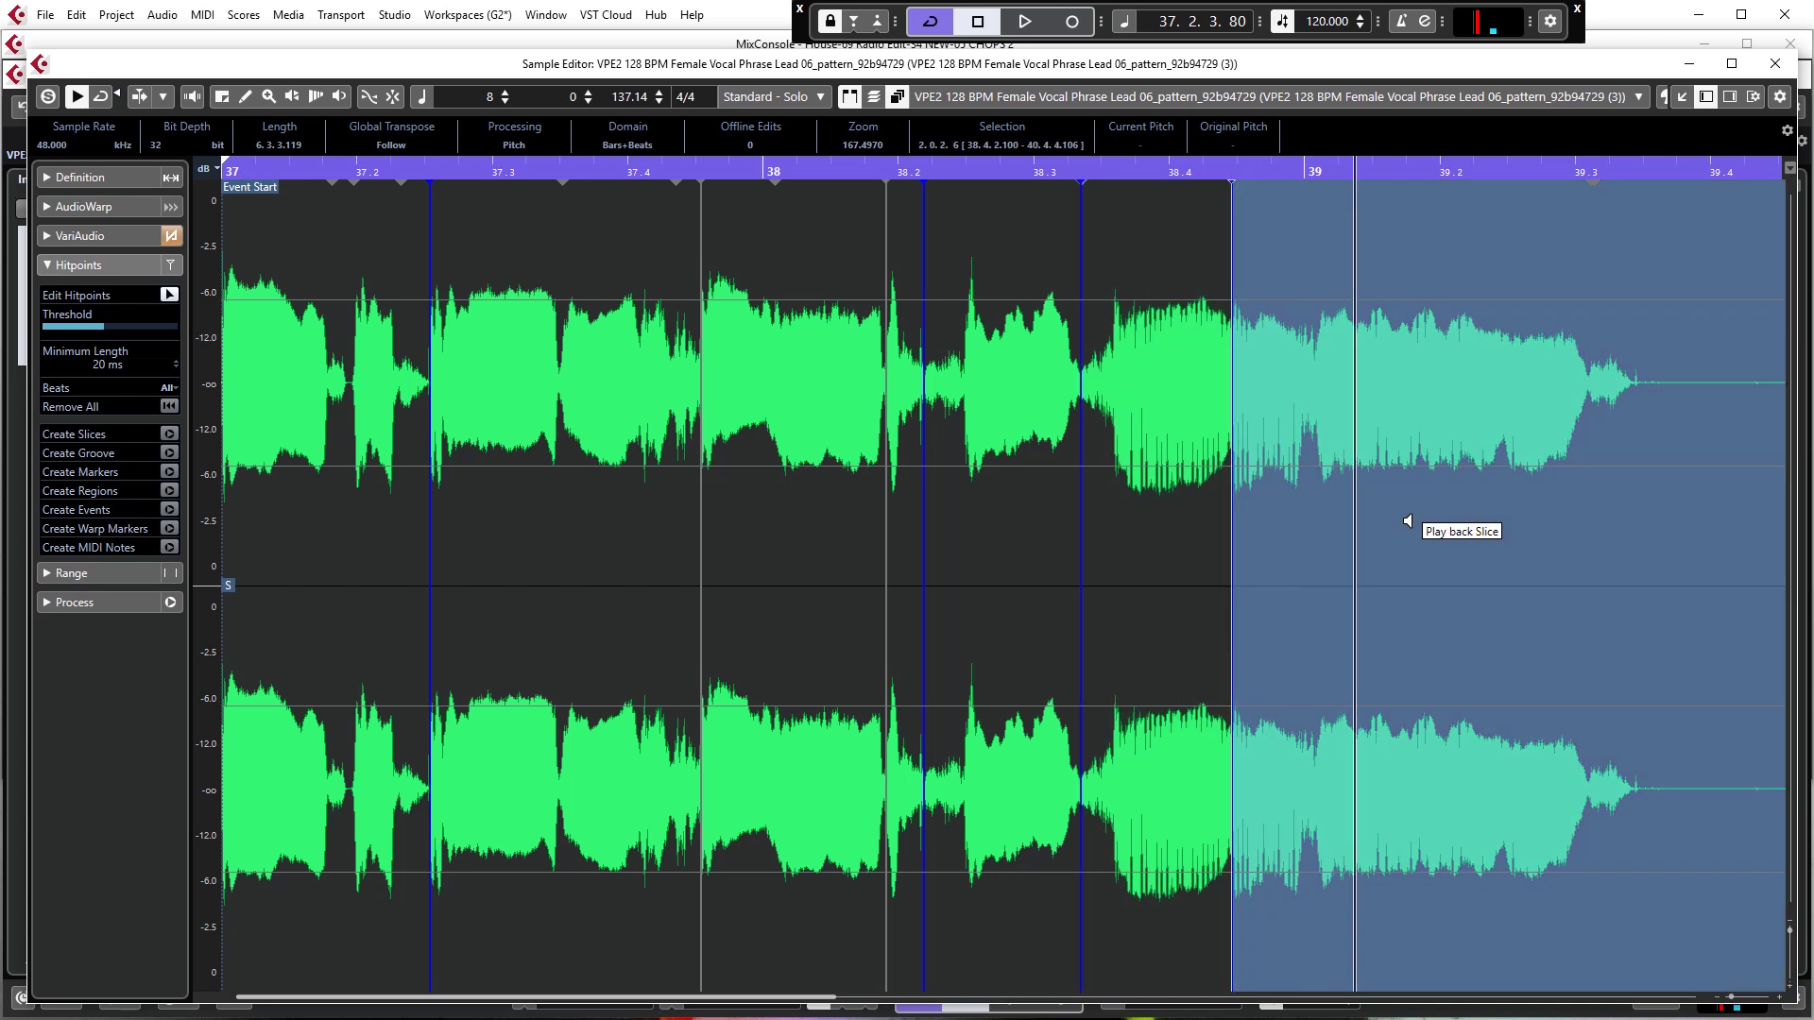
{"action": "left_click", "coordinate": [1045, 526]}
{"action": "left_click", "coordinate": [1256, 565]}
{"action": "left_click", "coordinate": [1166, 567]}
{"action": "left_click", "coordinate": [1233, 555]}
{"action": "left_click", "coordinate": [1187, 567]}
{"action": "left_click", "coordinate": [1313, 535]}
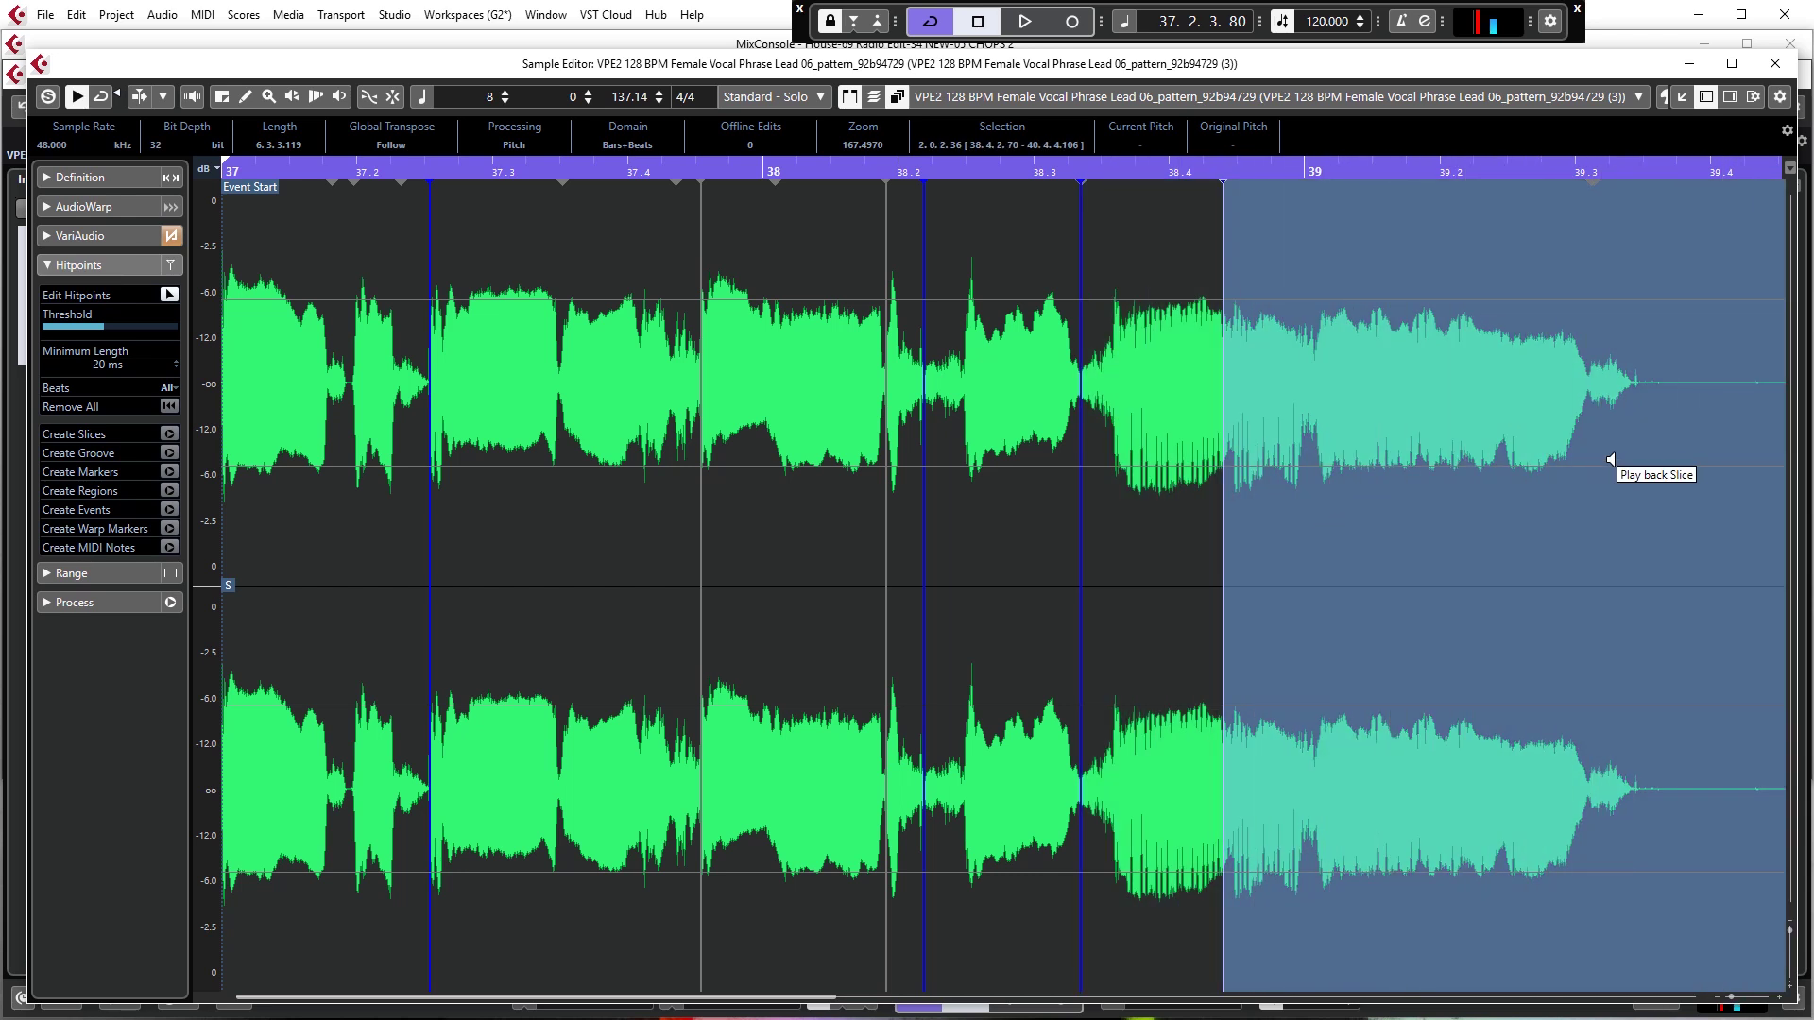
Insert a hitpoint at 39.3.3.7, where the first phrase fades out, and audition the slice before it
{"action": "left_click", "coordinate": [836, 657]}
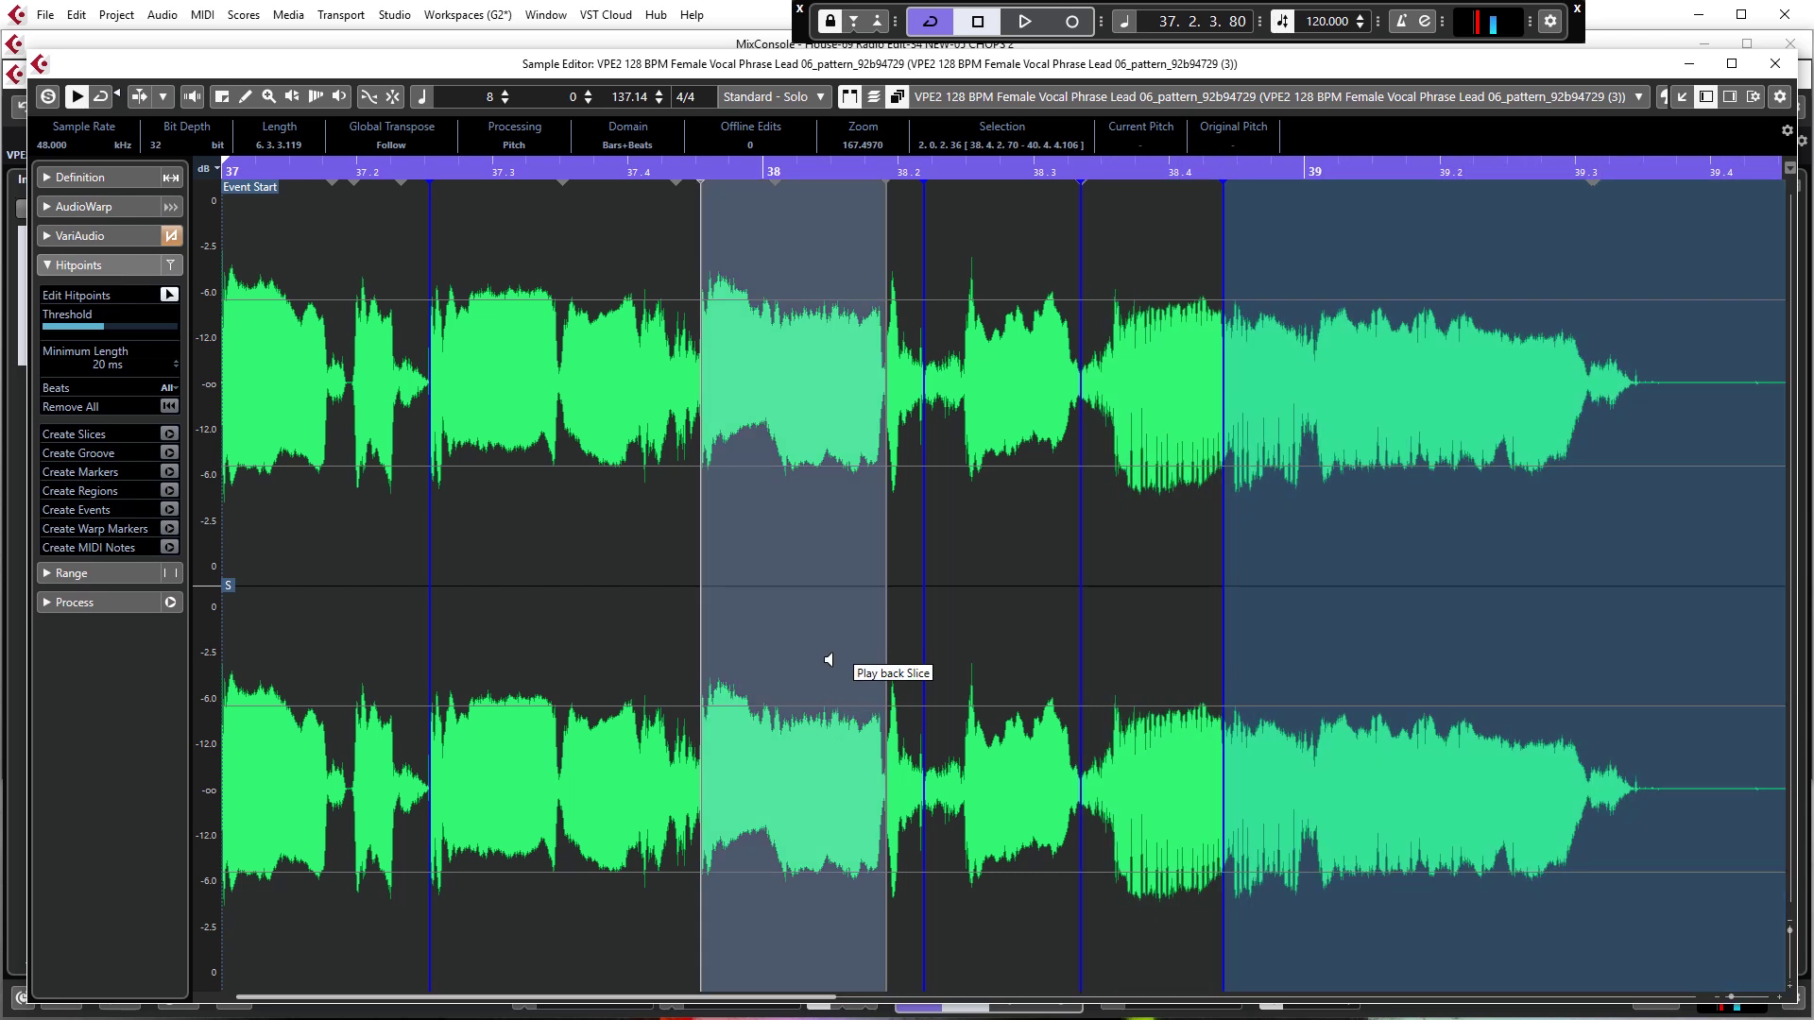
{"action": "scroll", "coordinate": [809, 780], "scroll_direction": "right", "scroll_amount": 5}
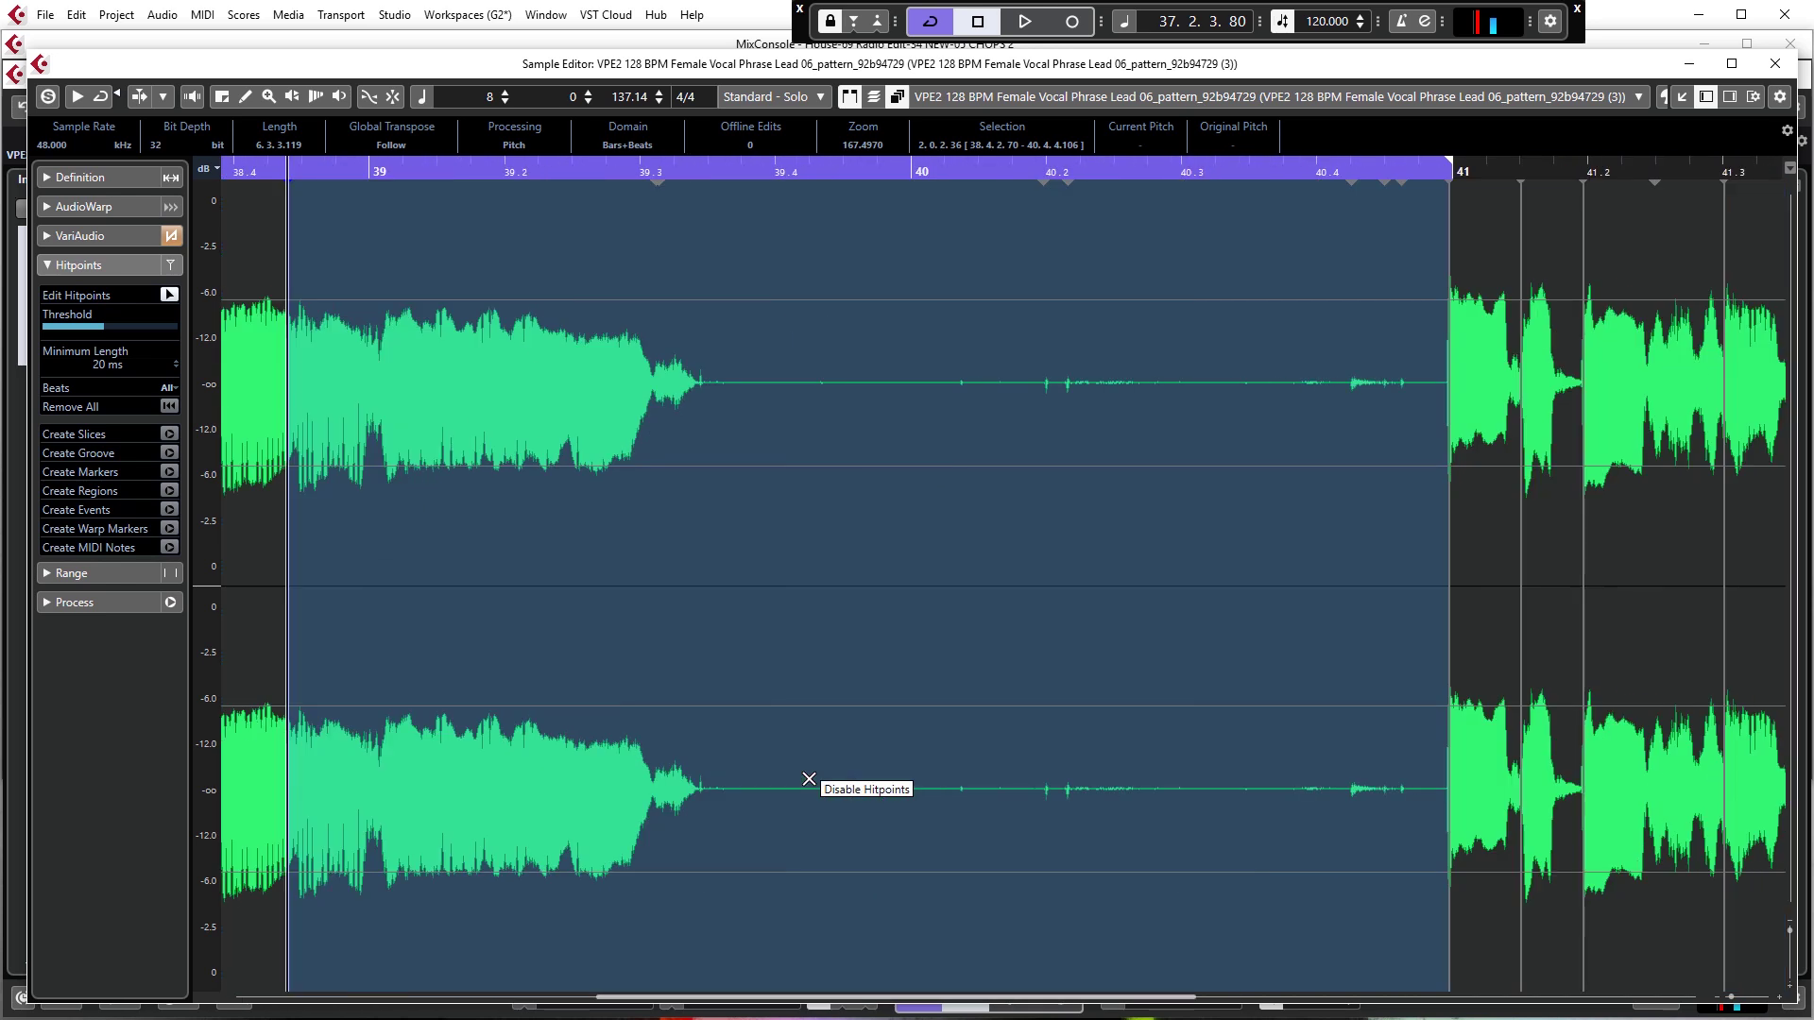
{"action": "scroll", "coordinate": [813, 770], "scroll_direction": "left", "scroll_amount": 2}
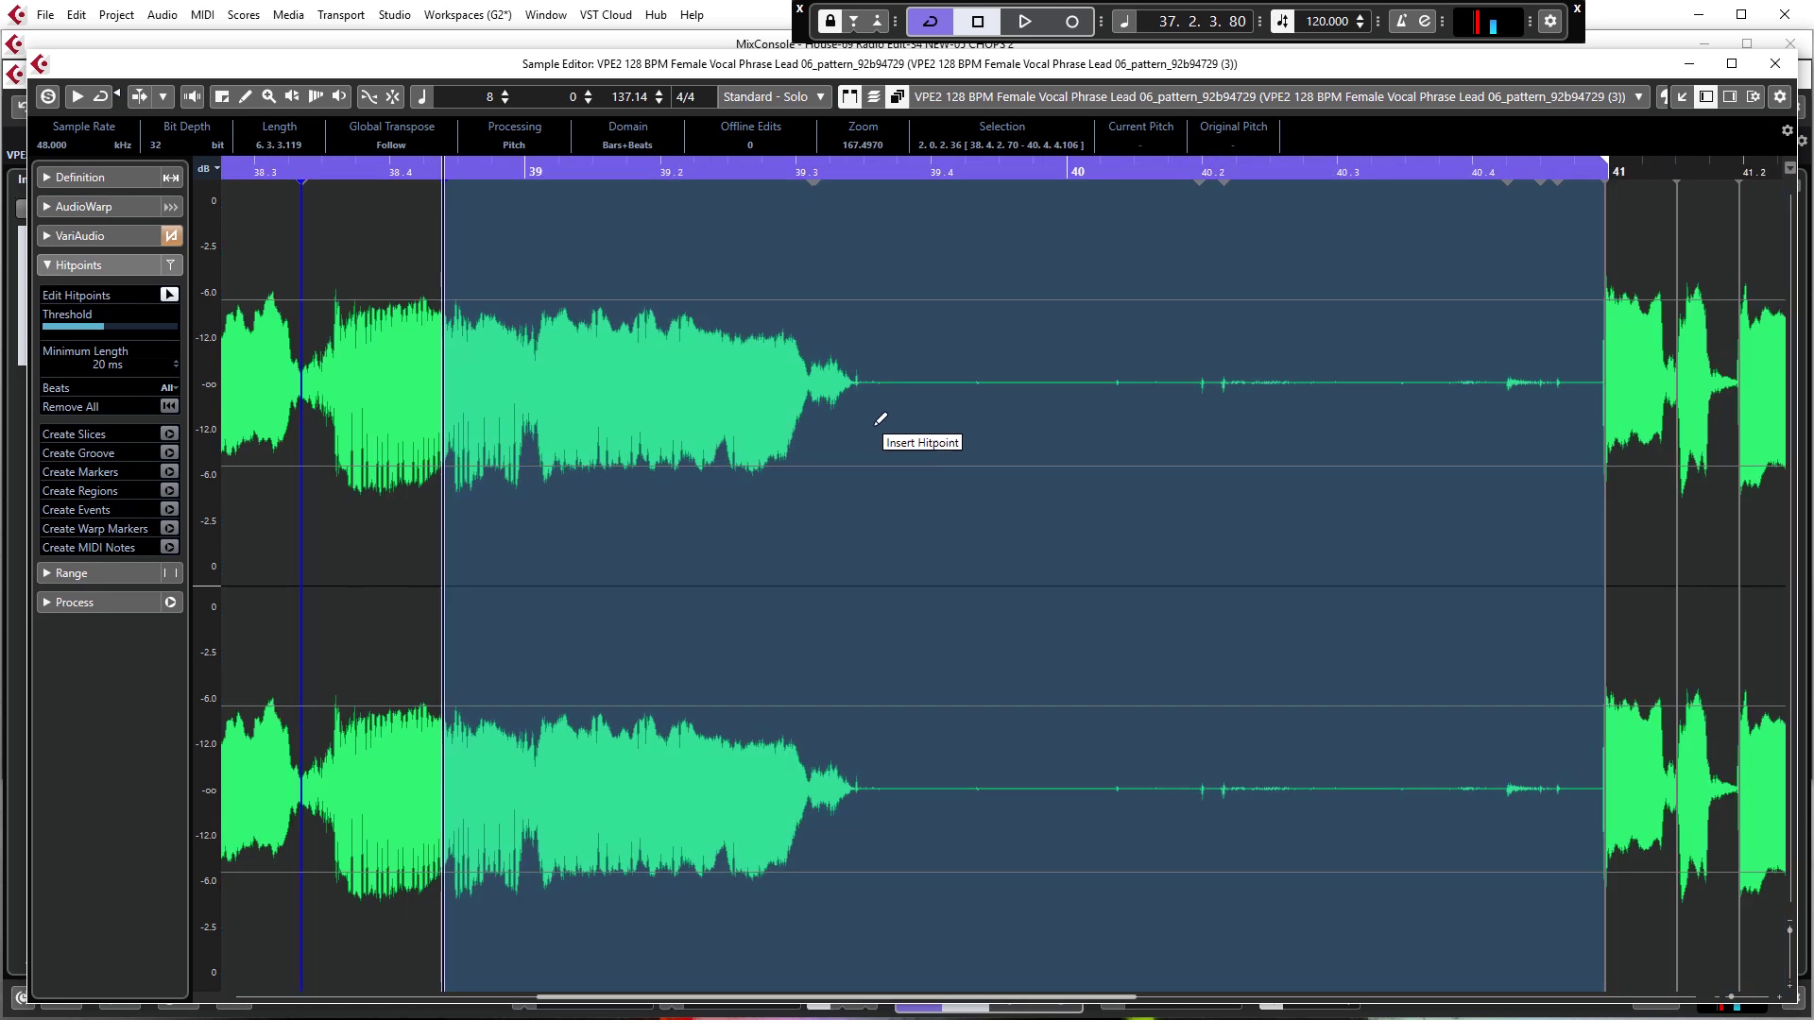
{"action": "left_click", "coordinate": [864, 387], "text": "alt"}
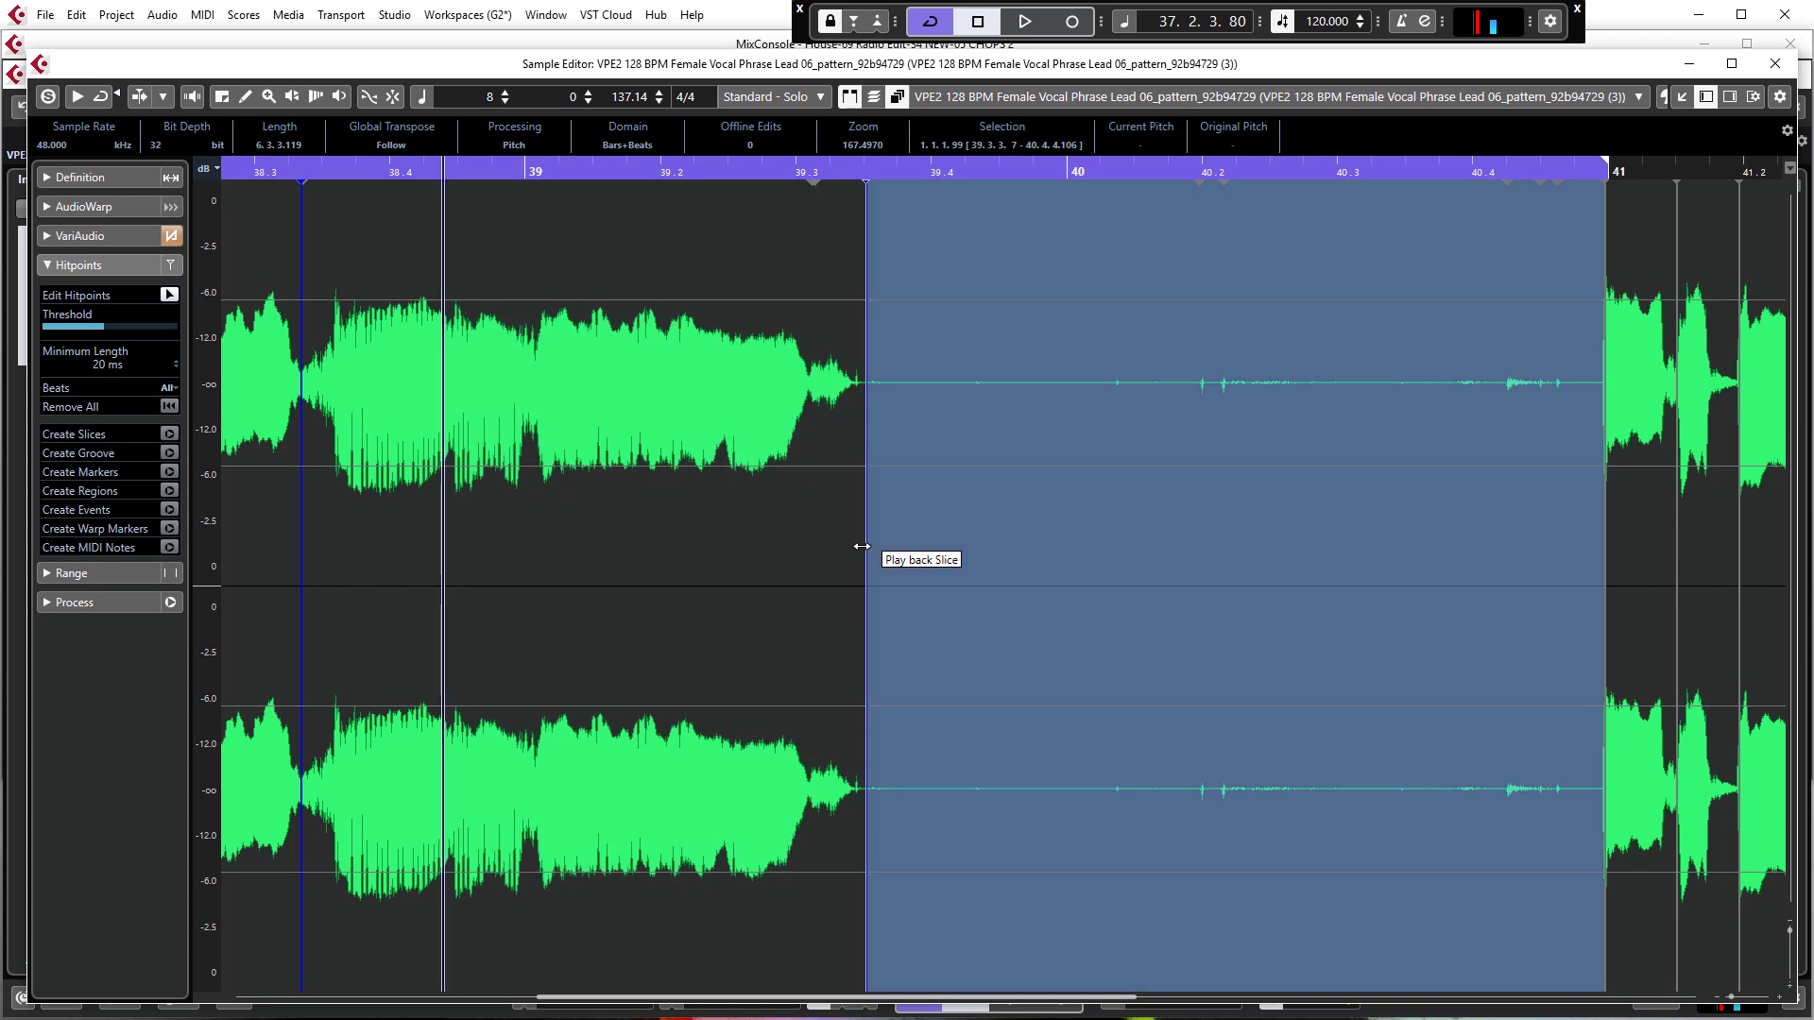
{"action": "left_click", "coordinate": [662, 589]}
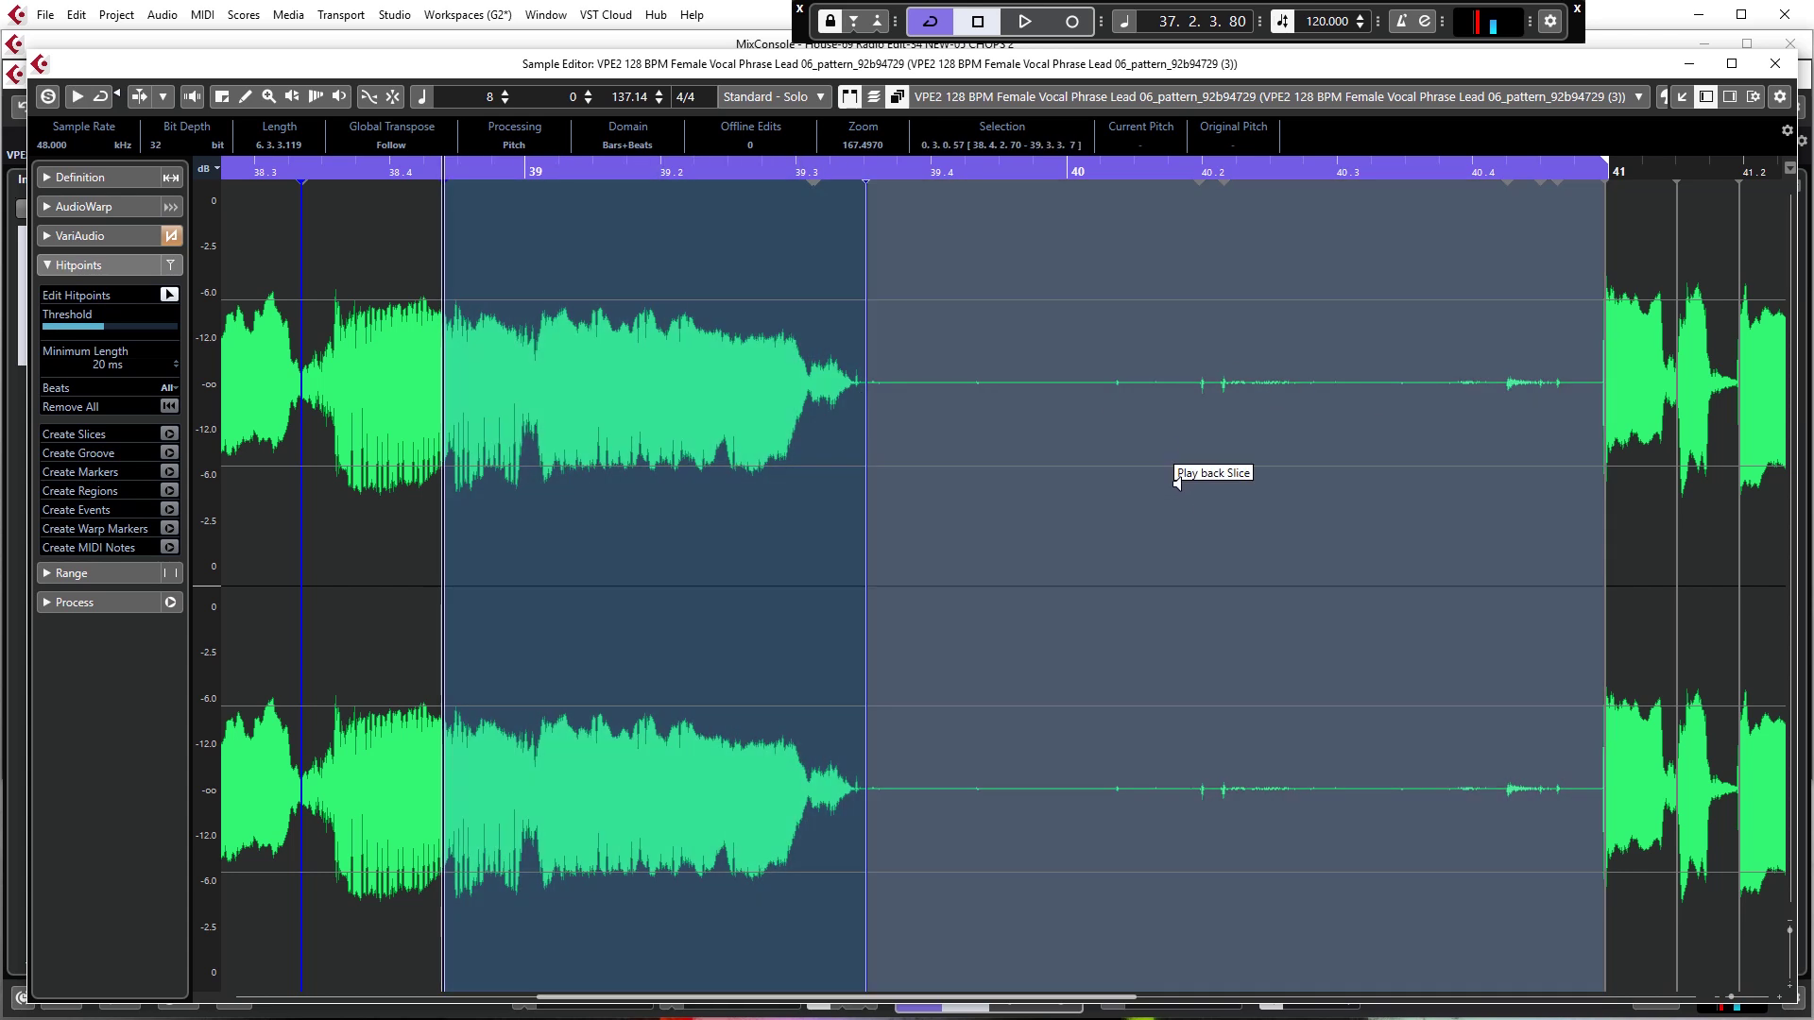
Thin out and reposition the second phrase's hitpoints after bar 41, and insert one at 43.1.4.105 where the phrase ends
{"action": "scroll", "coordinate": [1195, 563], "scroll_direction": "right", "scroll_amount": 10}
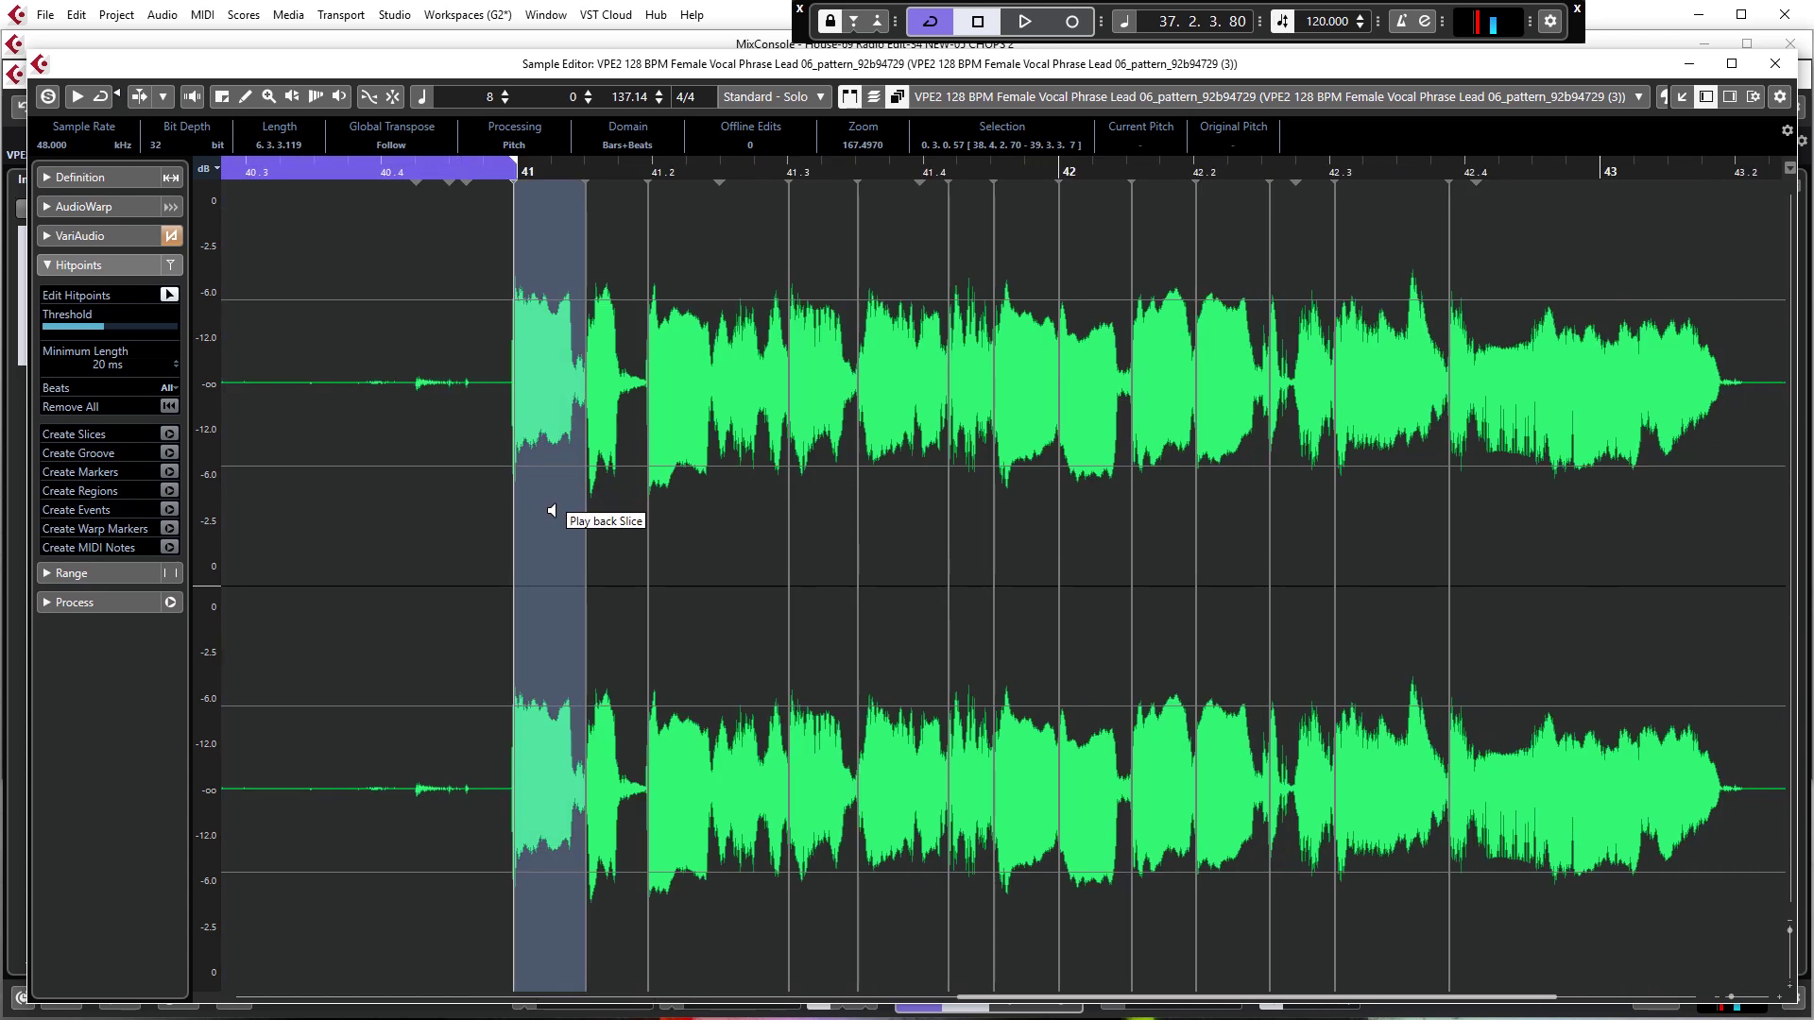
{"action": "left_click", "coordinate": [558, 499]}
{"action": "left_click", "coordinate": [694, 498]}
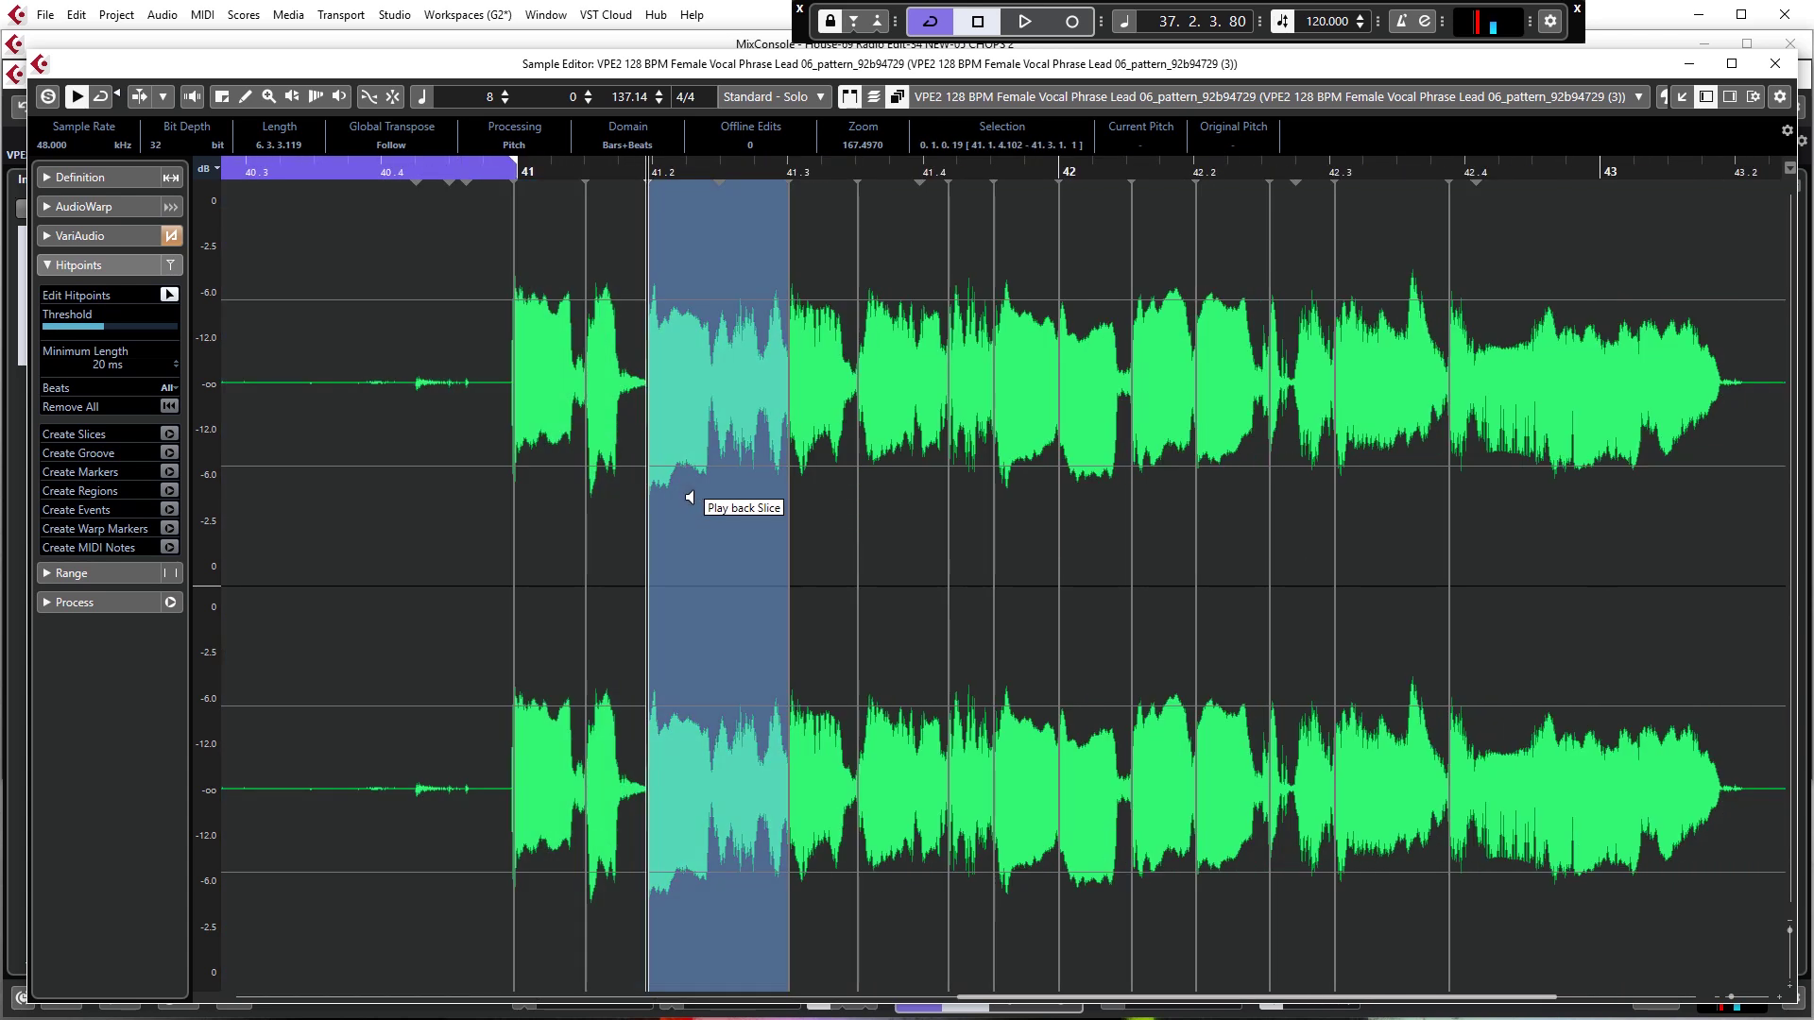
{"action": "left_click", "coordinate": [1463, 494]}
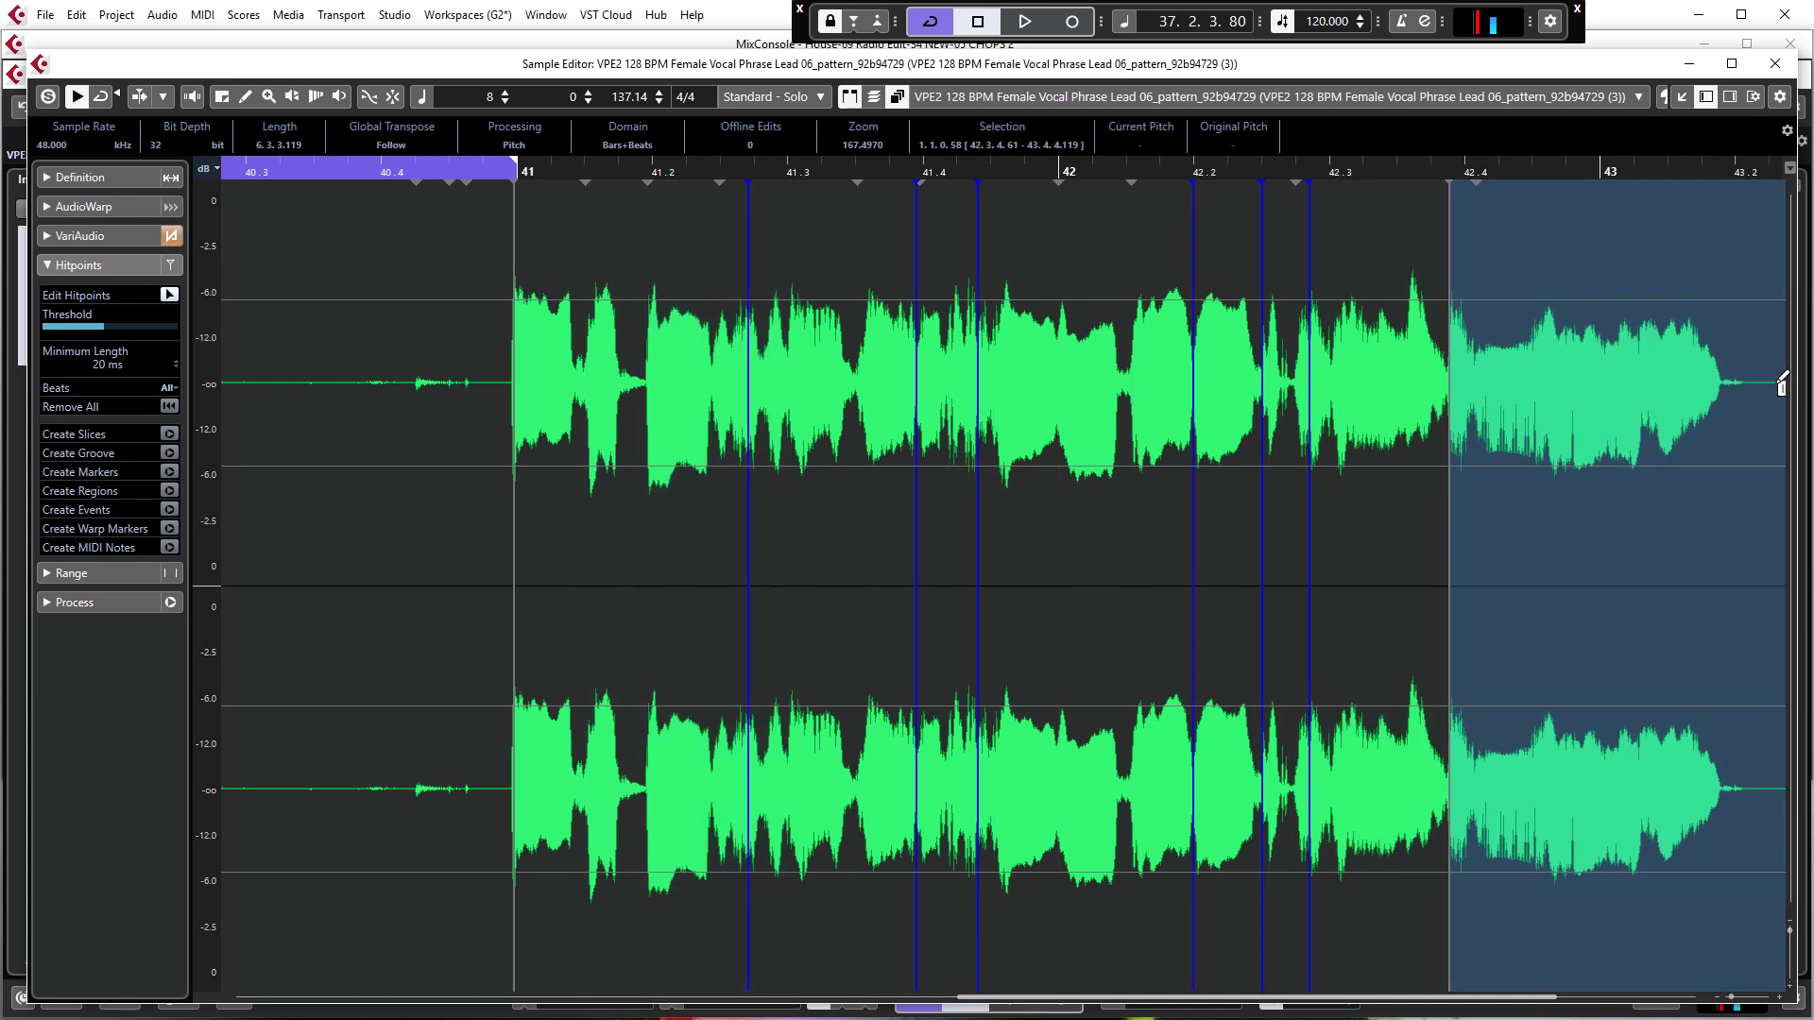
{"action": "left_click", "coordinate": [1747, 422], "text": "alt"}
Show the whole event and review the slice boundaries across both phrases and the silent gap between them
{"action": "left_click", "coordinate": [810, 384]}
{"action": "left_click", "coordinate": [567, 494]}
{"action": "left_click", "coordinate": [1219, 470]}
{"action": "key", "text": "shift+f"}
{"action": "left_click", "coordinate": [1202, 470]}
{"action": "left_click", "coordinate": [236, 453]}
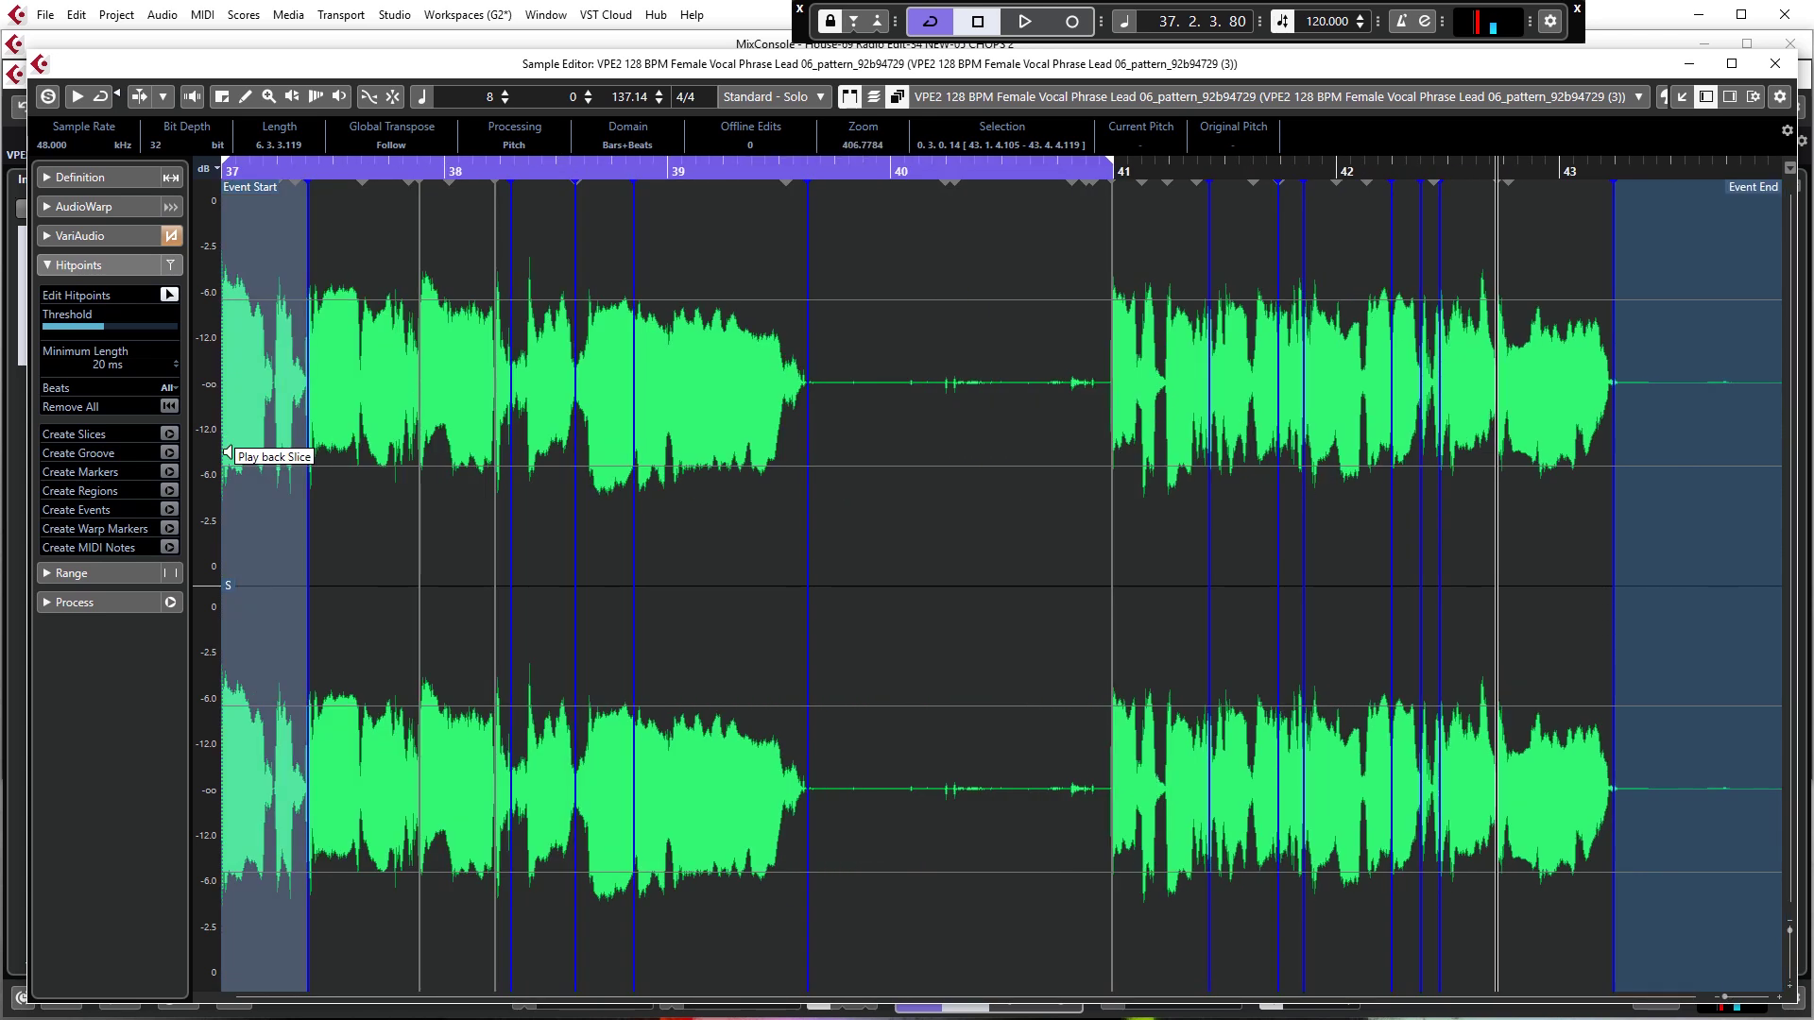
{"action": "left_click", "coordinate": [912, 452]}
{"action": "left_click", "coordinate": [978, 416]}
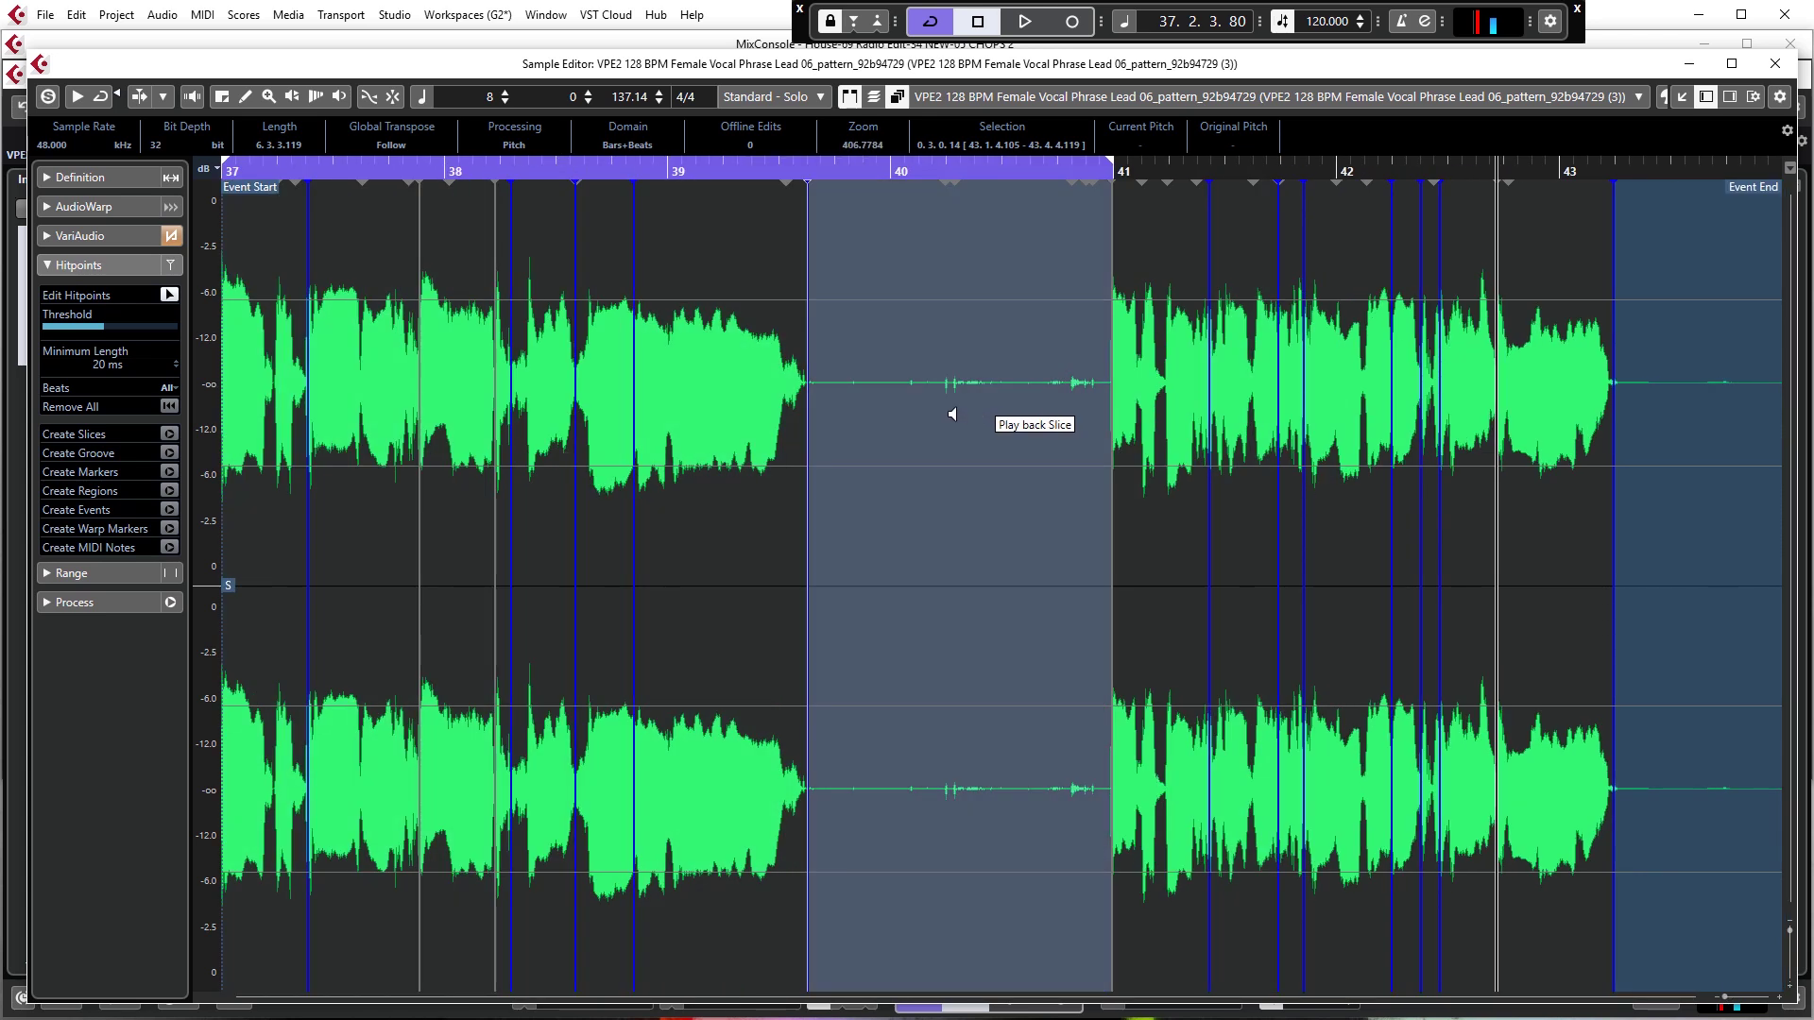
{"action": "left_click", "coordinate": [794, 407]}
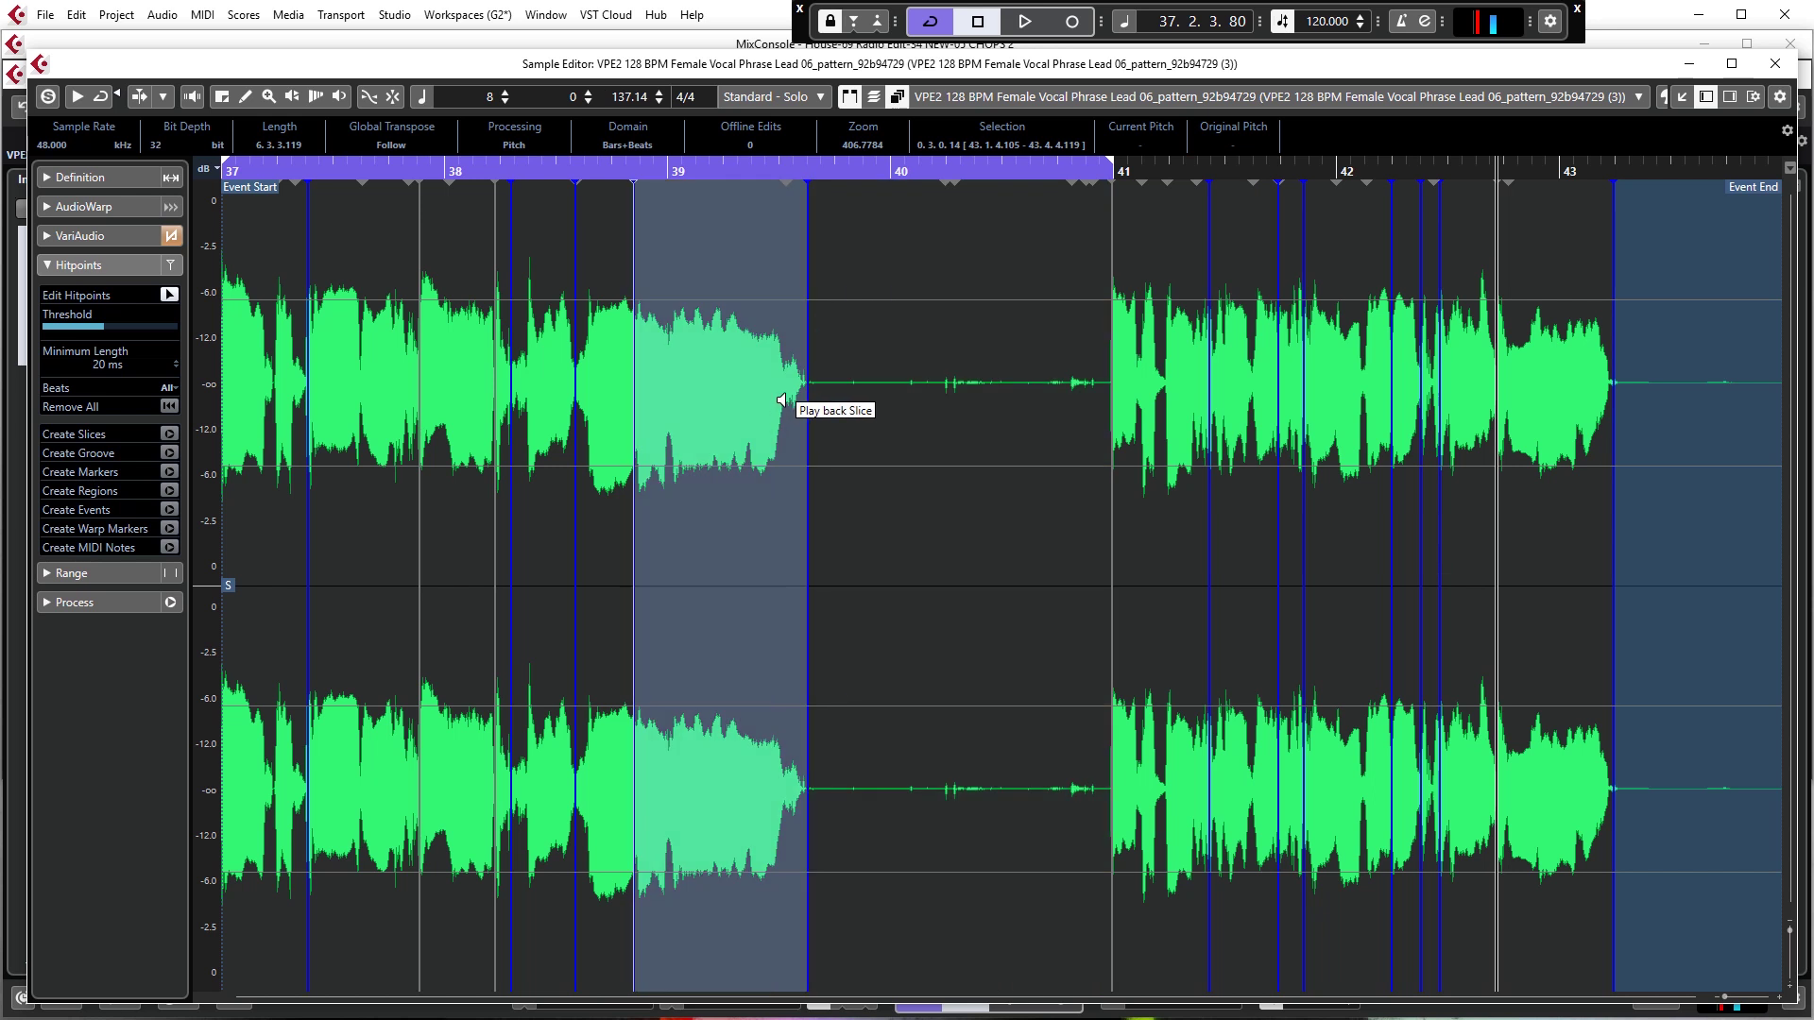
{"action": "left_click", "coordinate": [231, 401]}
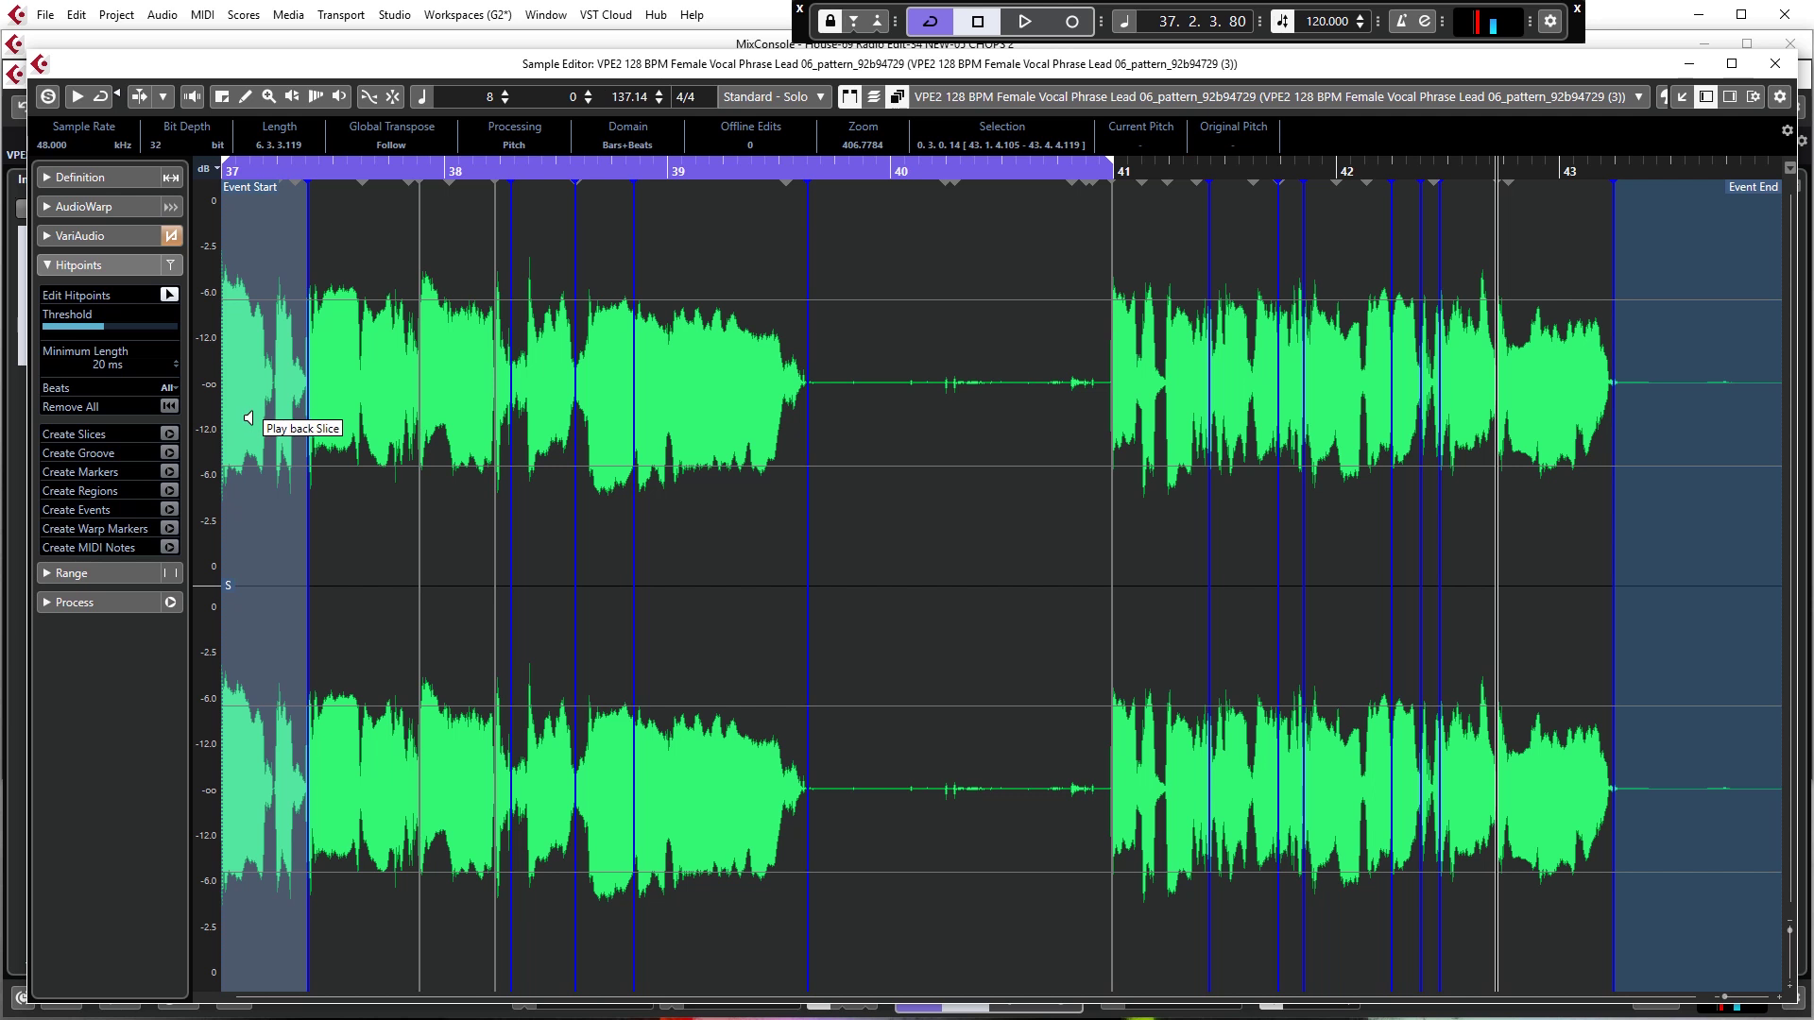
Create slices from the hitpoints and open the sliced part at bar 37 in the Audio Part Editor
{"action": "left_click", "coordinate": [168, 433]}
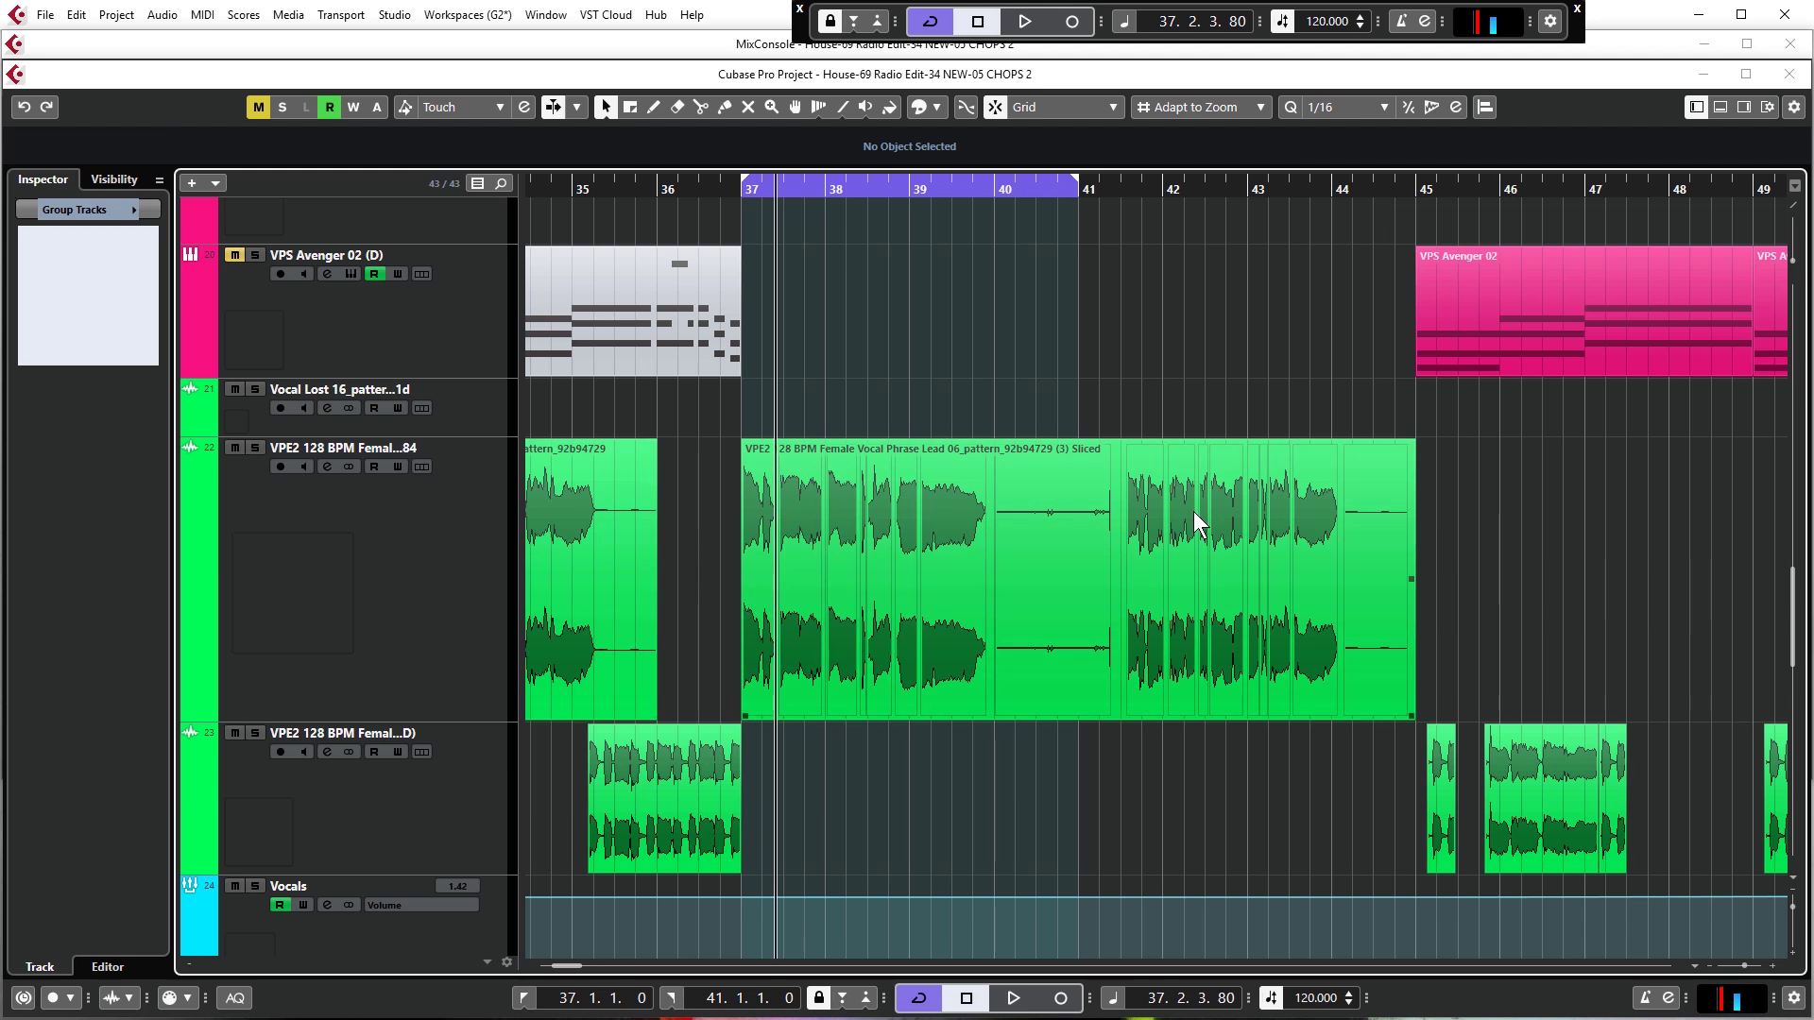
{"action": "key", "text": "h"}
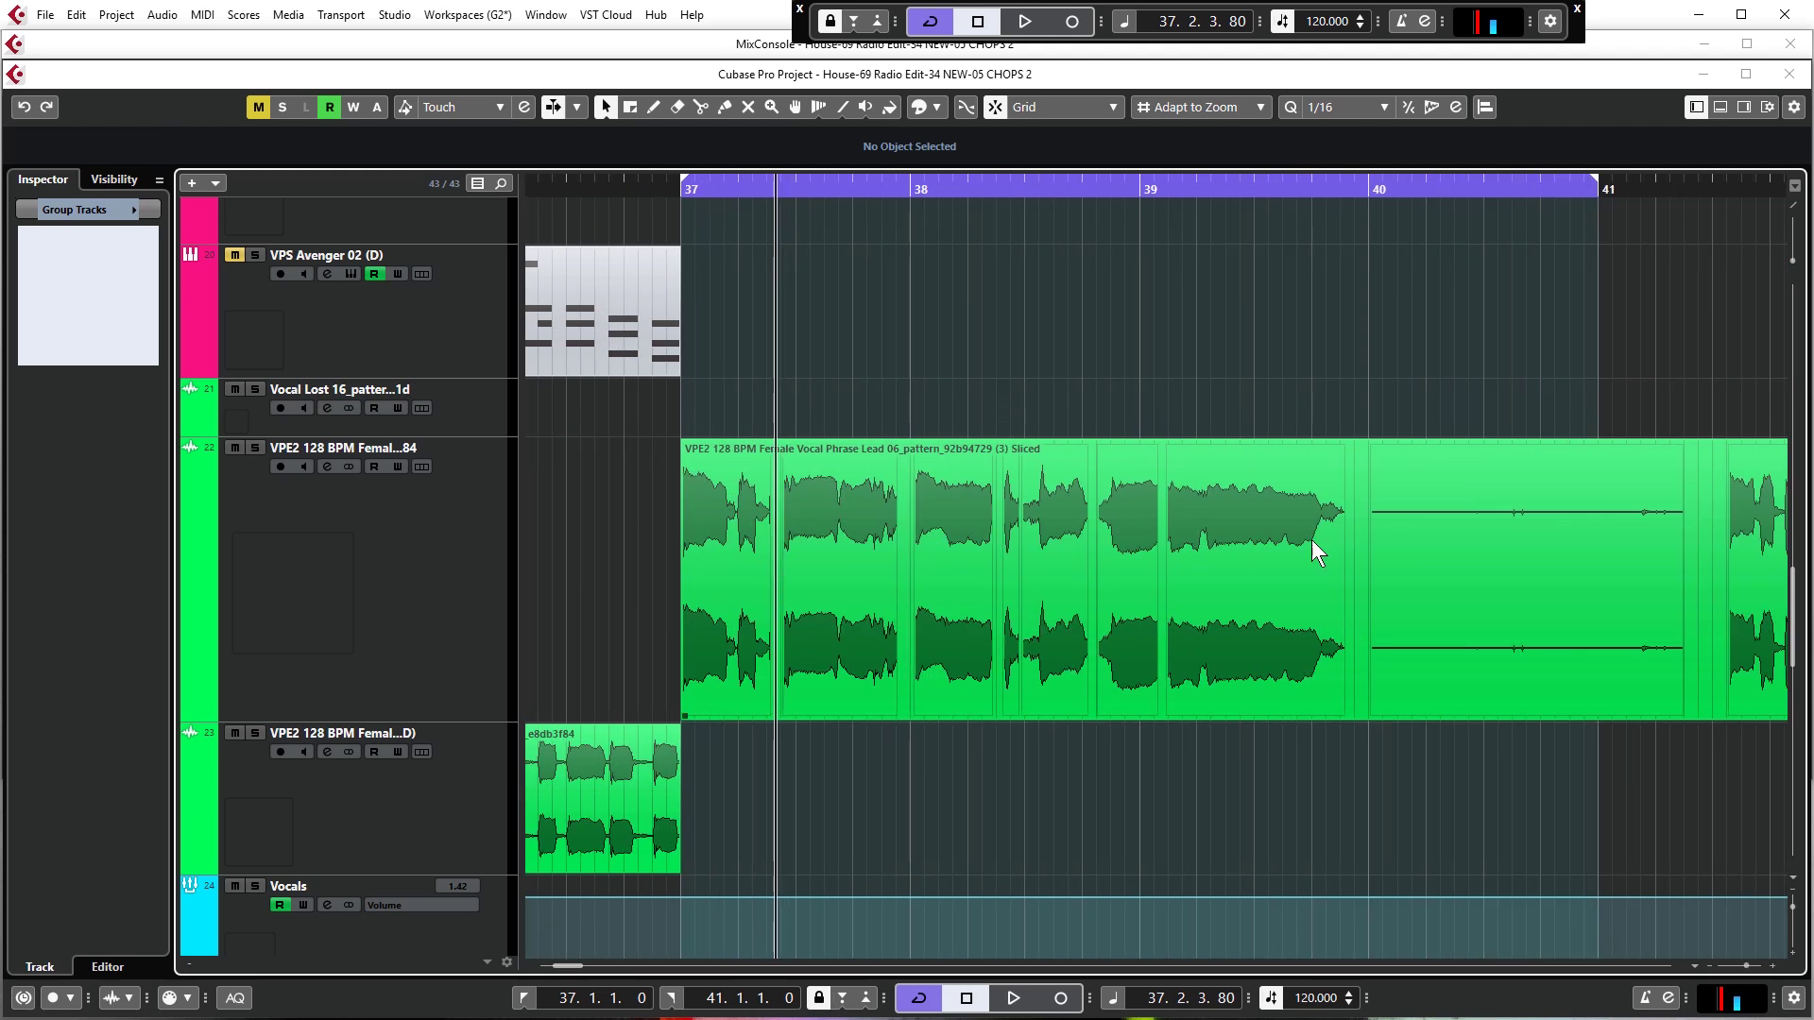
{"action": "double_click", "coordinate": [965, 545]}
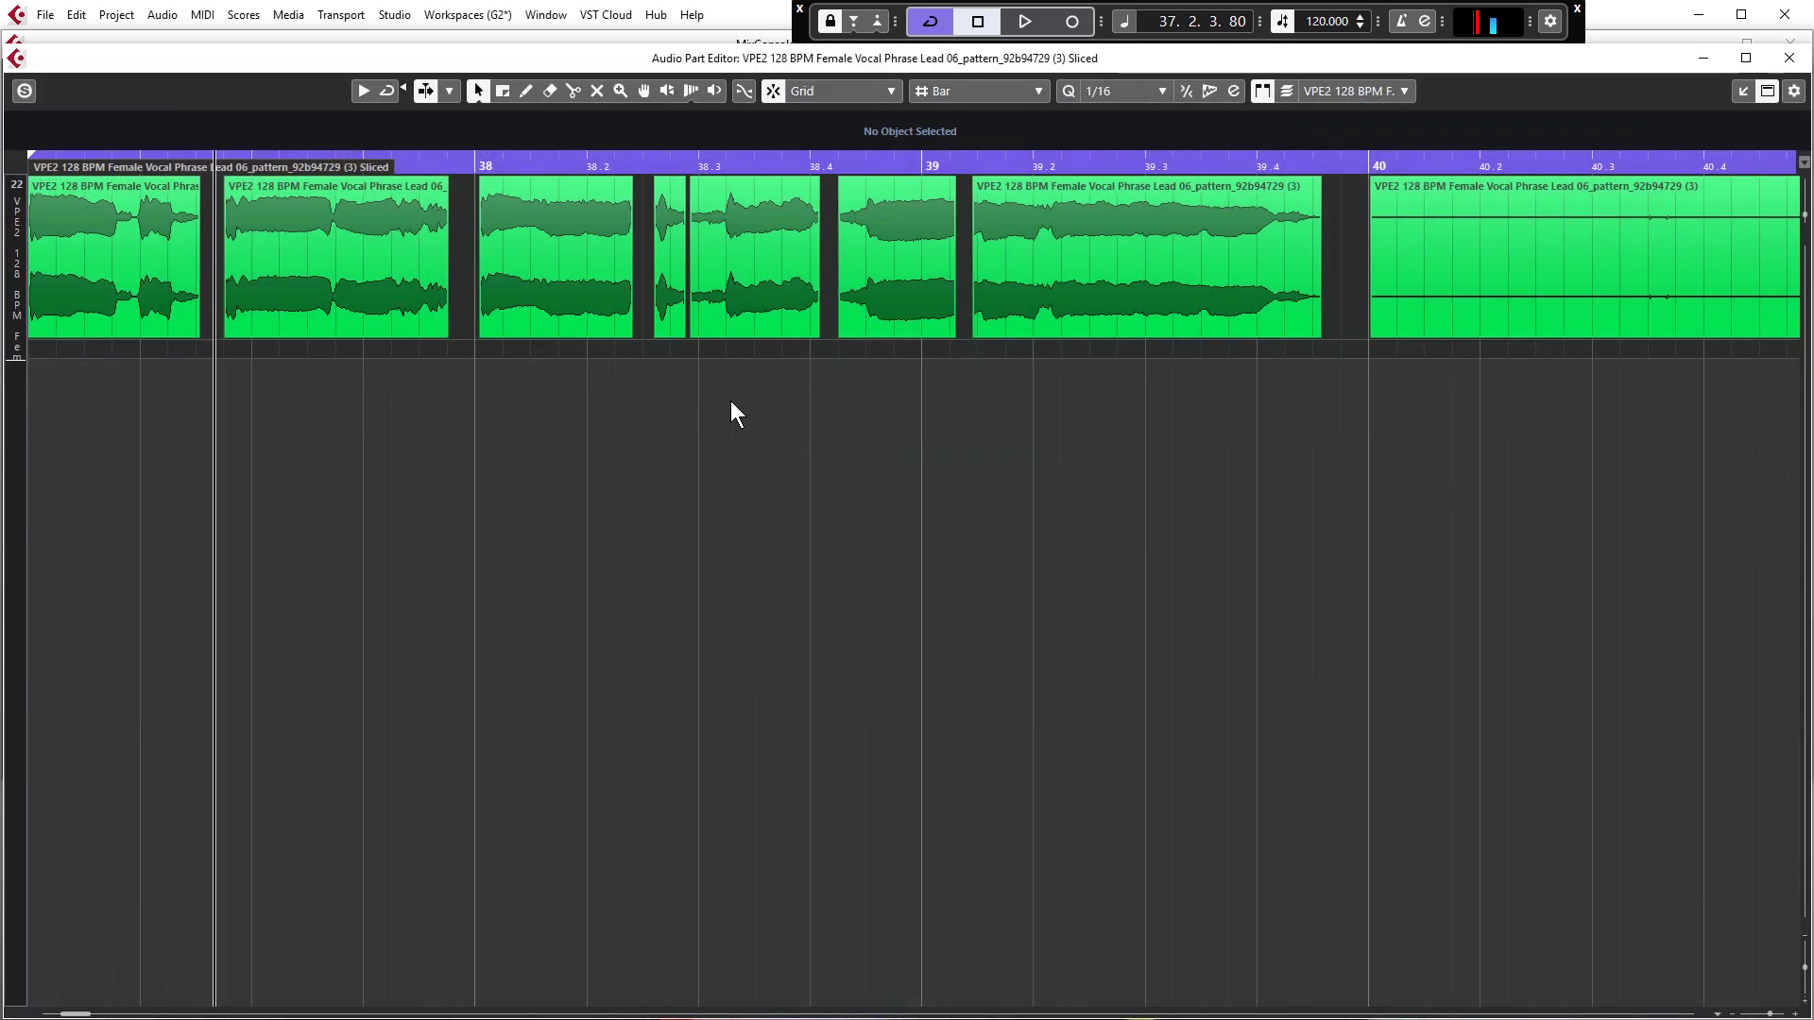
Delete the near-silent slices at bar 40 and after the second phrase, and close the Audio Part Editor
{"action": "key", "text": "g"}
{"action": "key", "text": "g"}
{"action": "key", "text": "h"}
{"action": "key", "text": "h"}
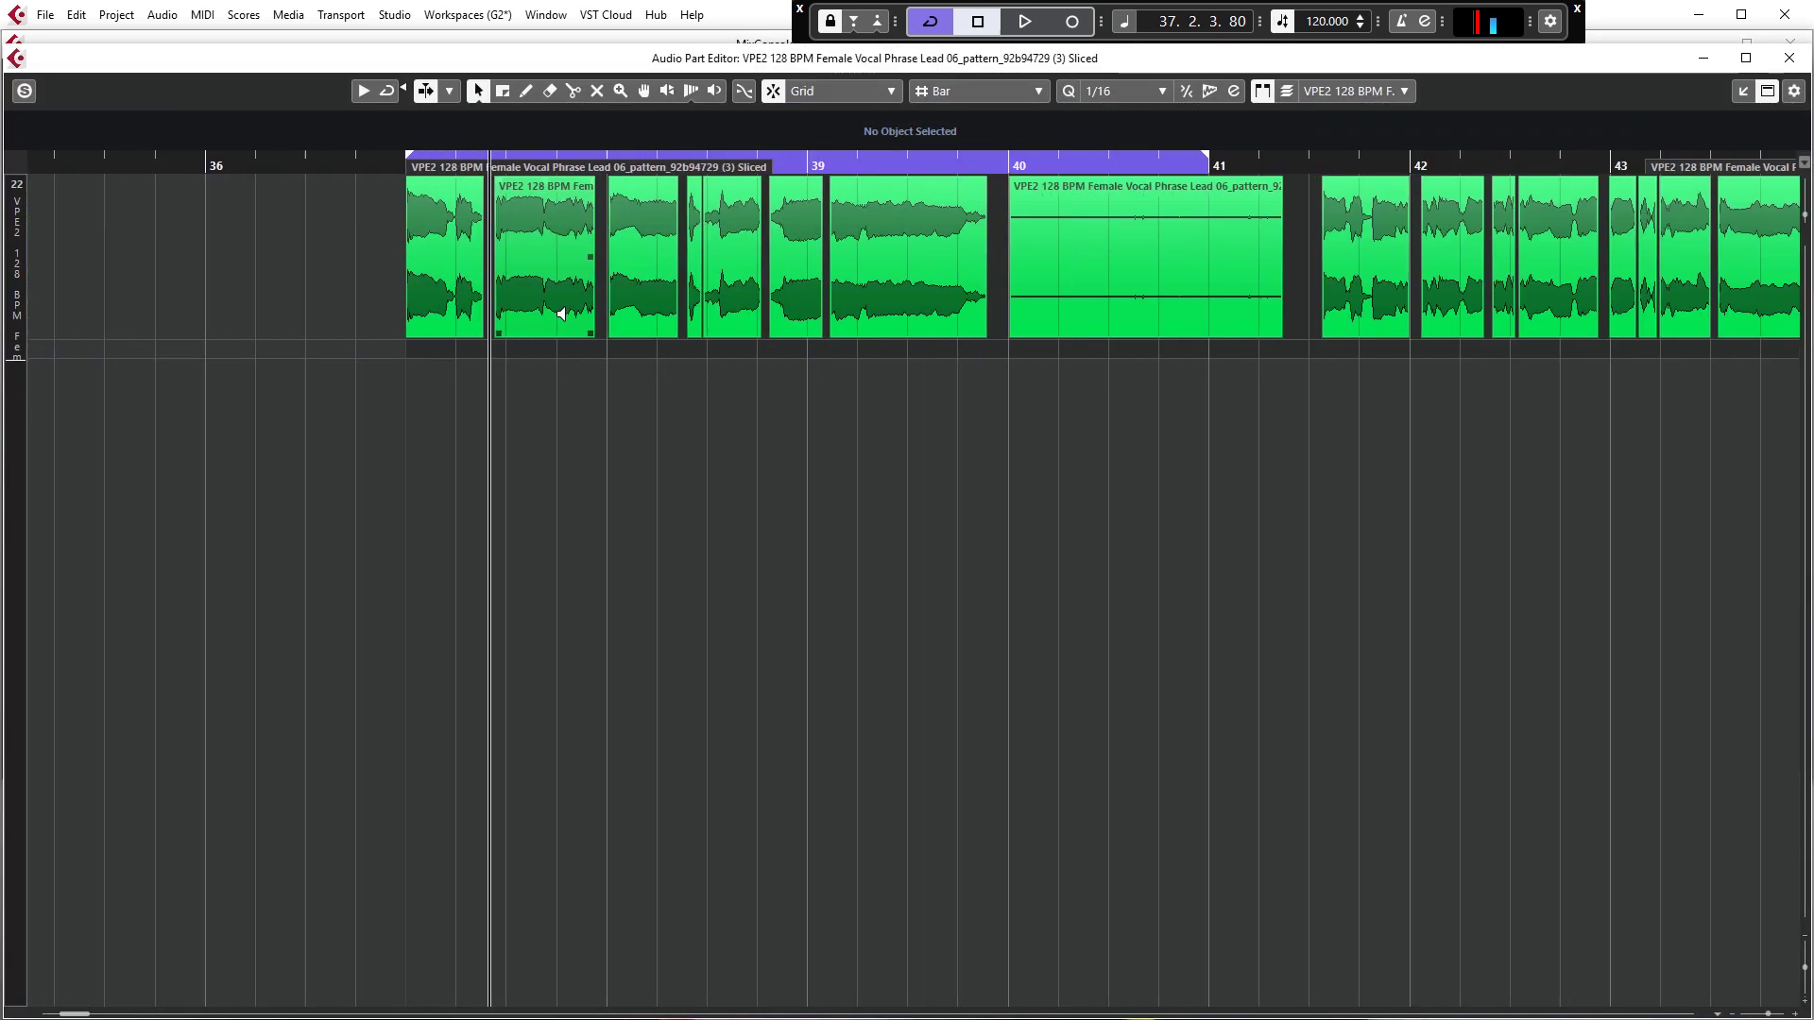
{"action": "left_click", "coordinate": [1144, 282]}
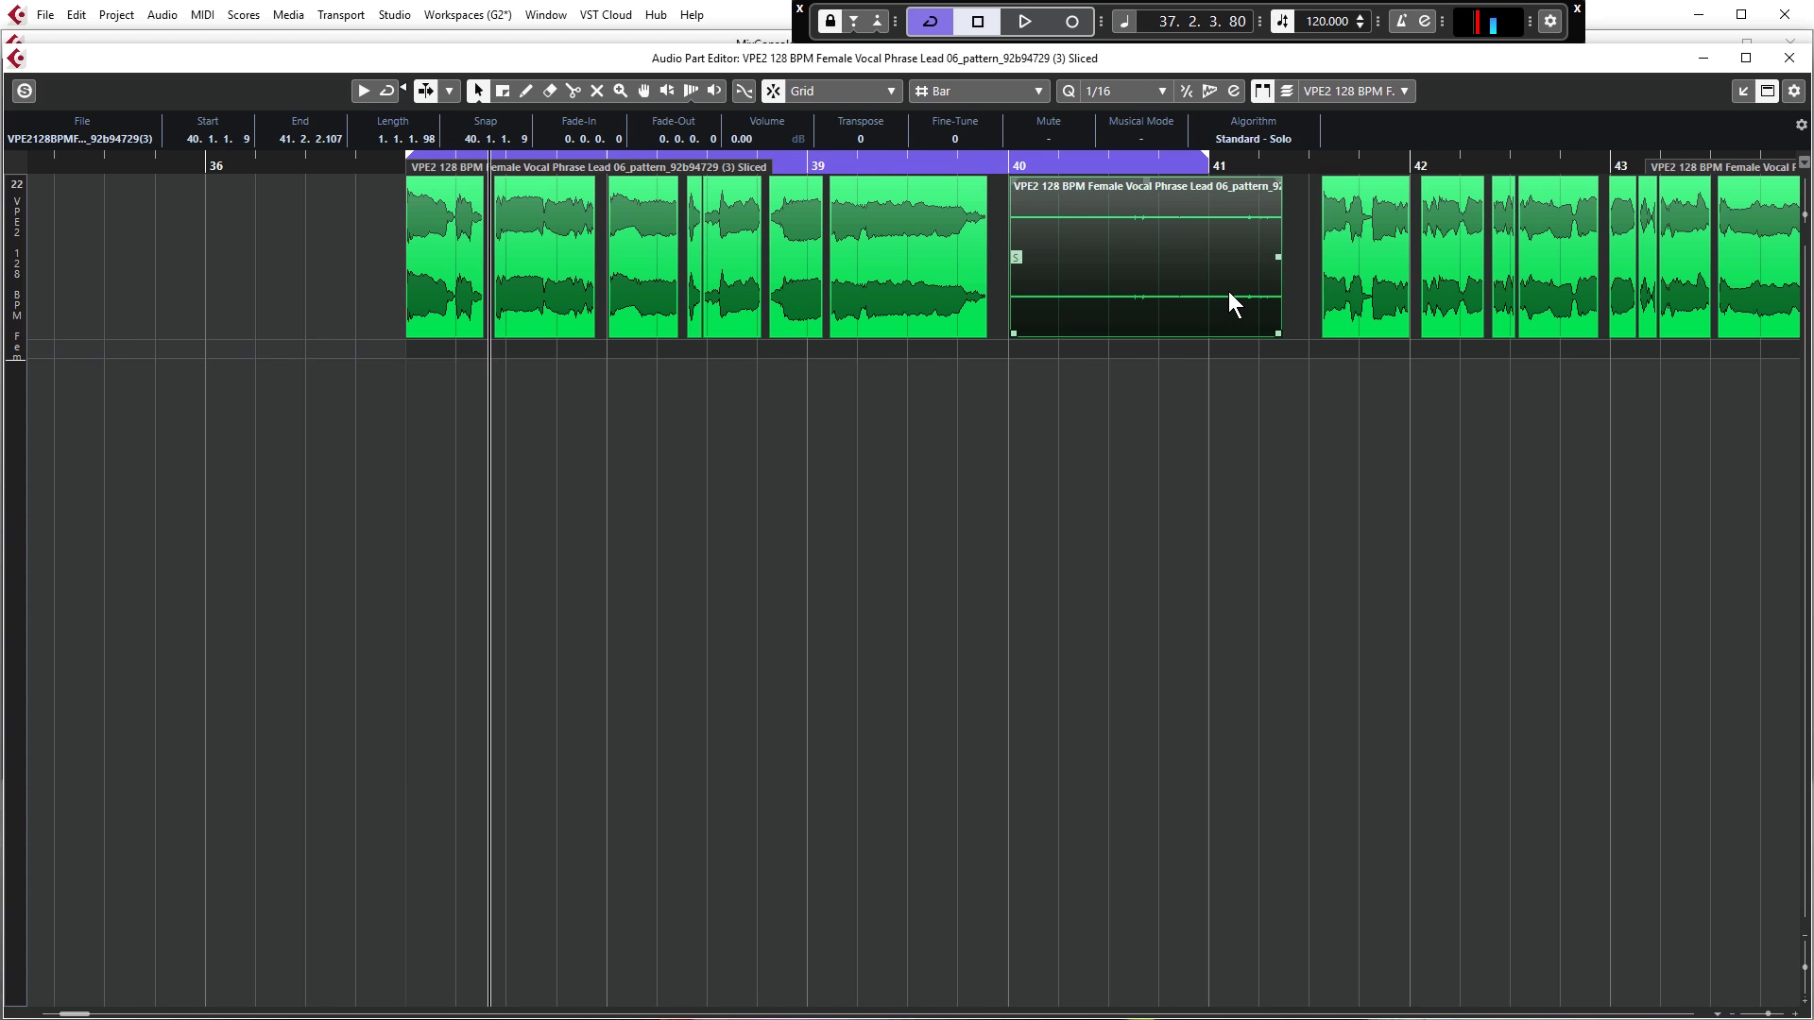
{"action": "key", "text": "Delete"}
{"action": "key", "text": "g"}
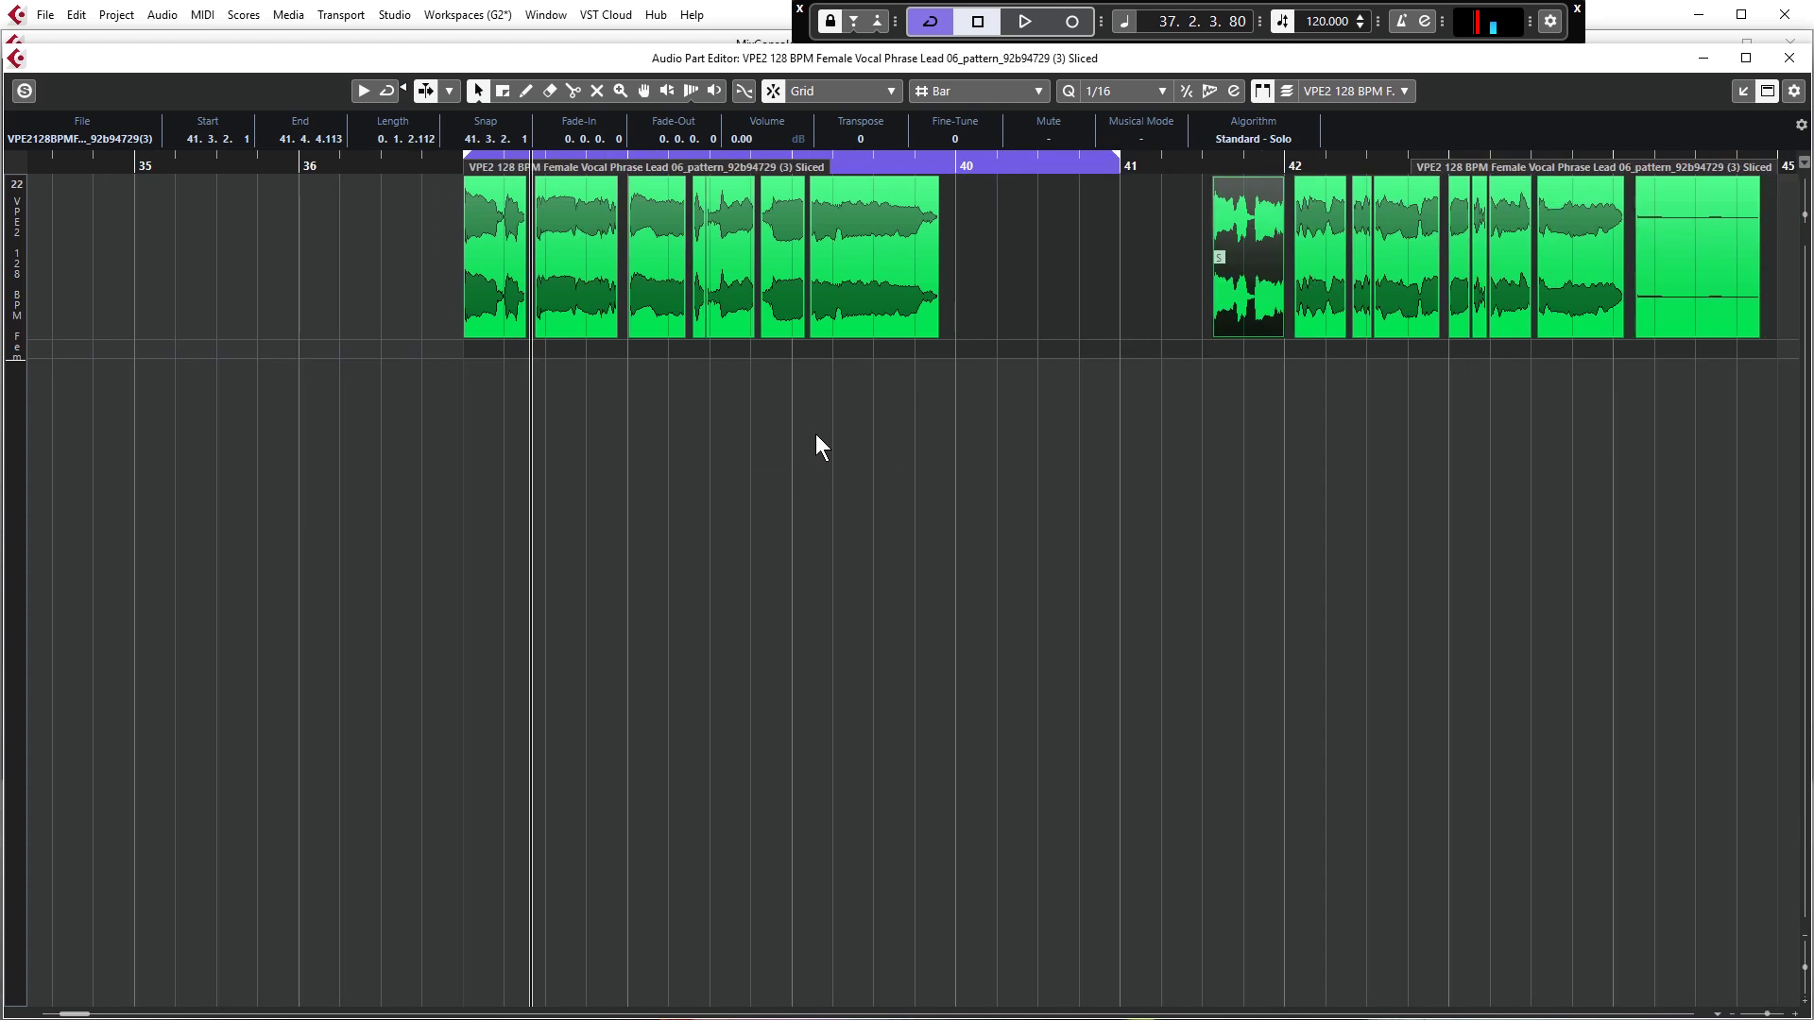
{"action": "scroll", "coordinate": [814, 434], "scroll_direction": "right", "scroll_amount": 3}
{"action": "left_click", "coordinate": [1352, 274]}
{"action": "key", "text": "Delete"}
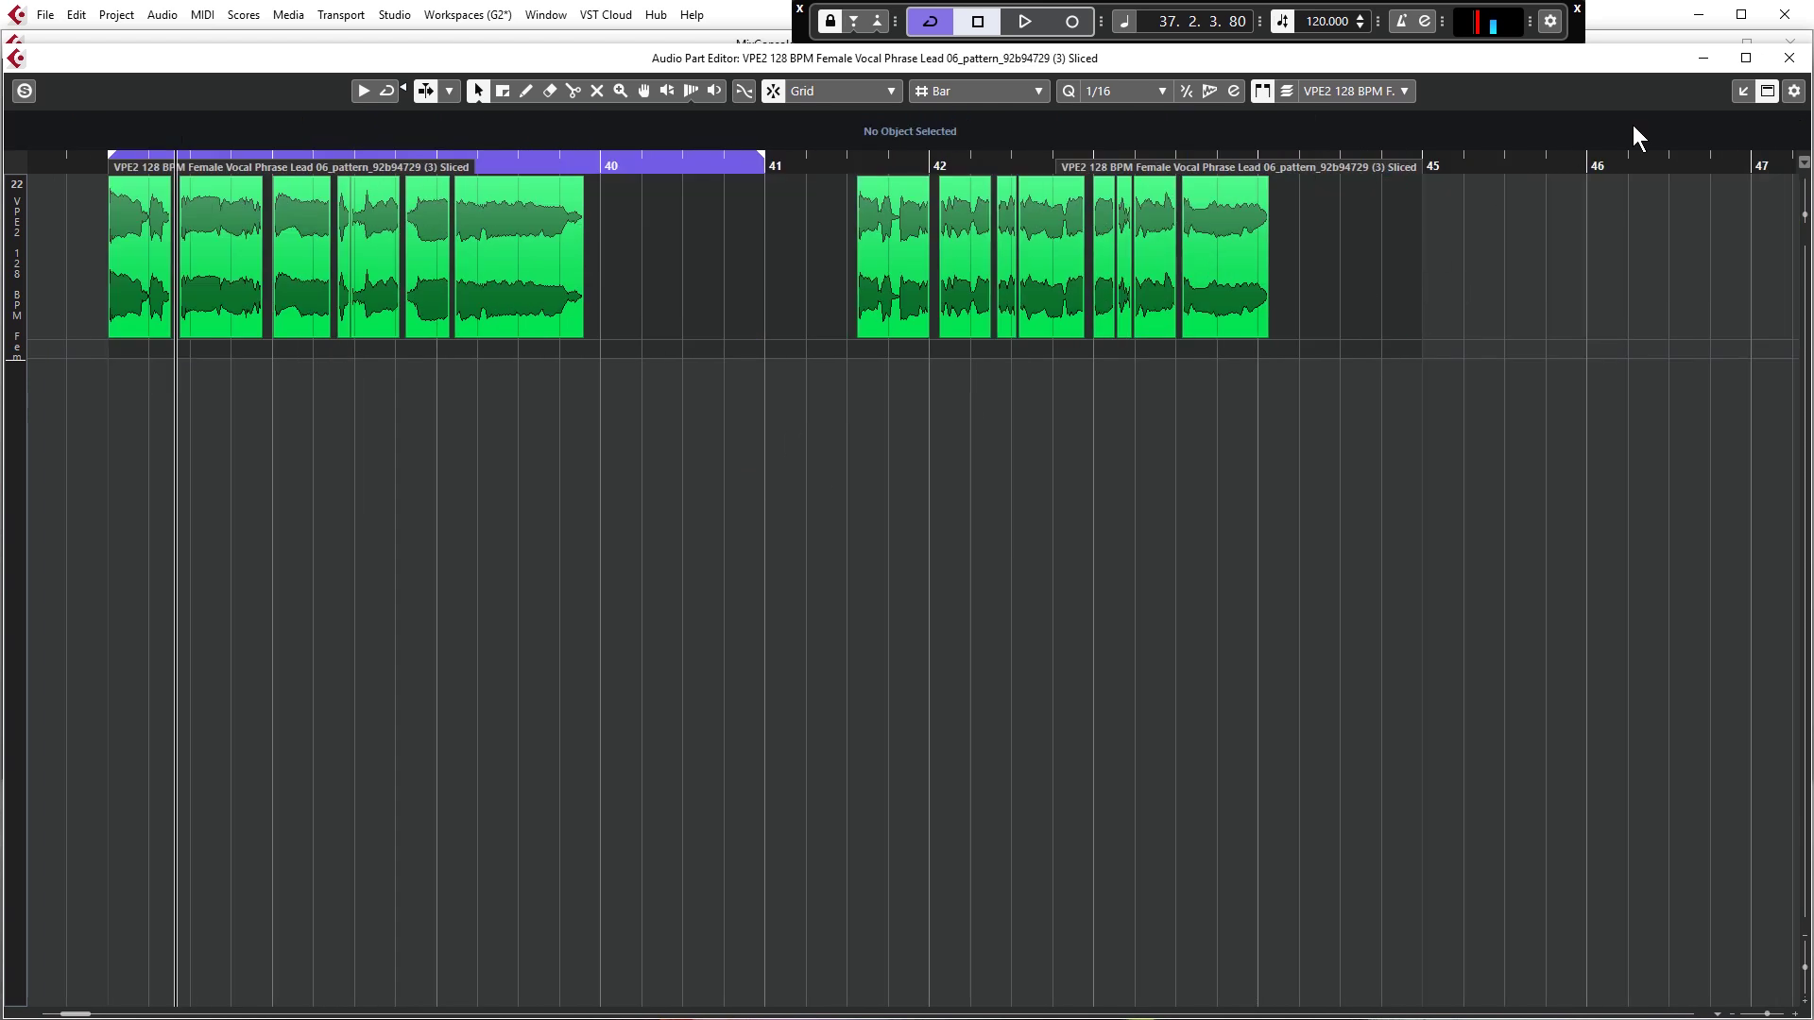
{"action": "left_click", "coordinate": [1783, 60]}
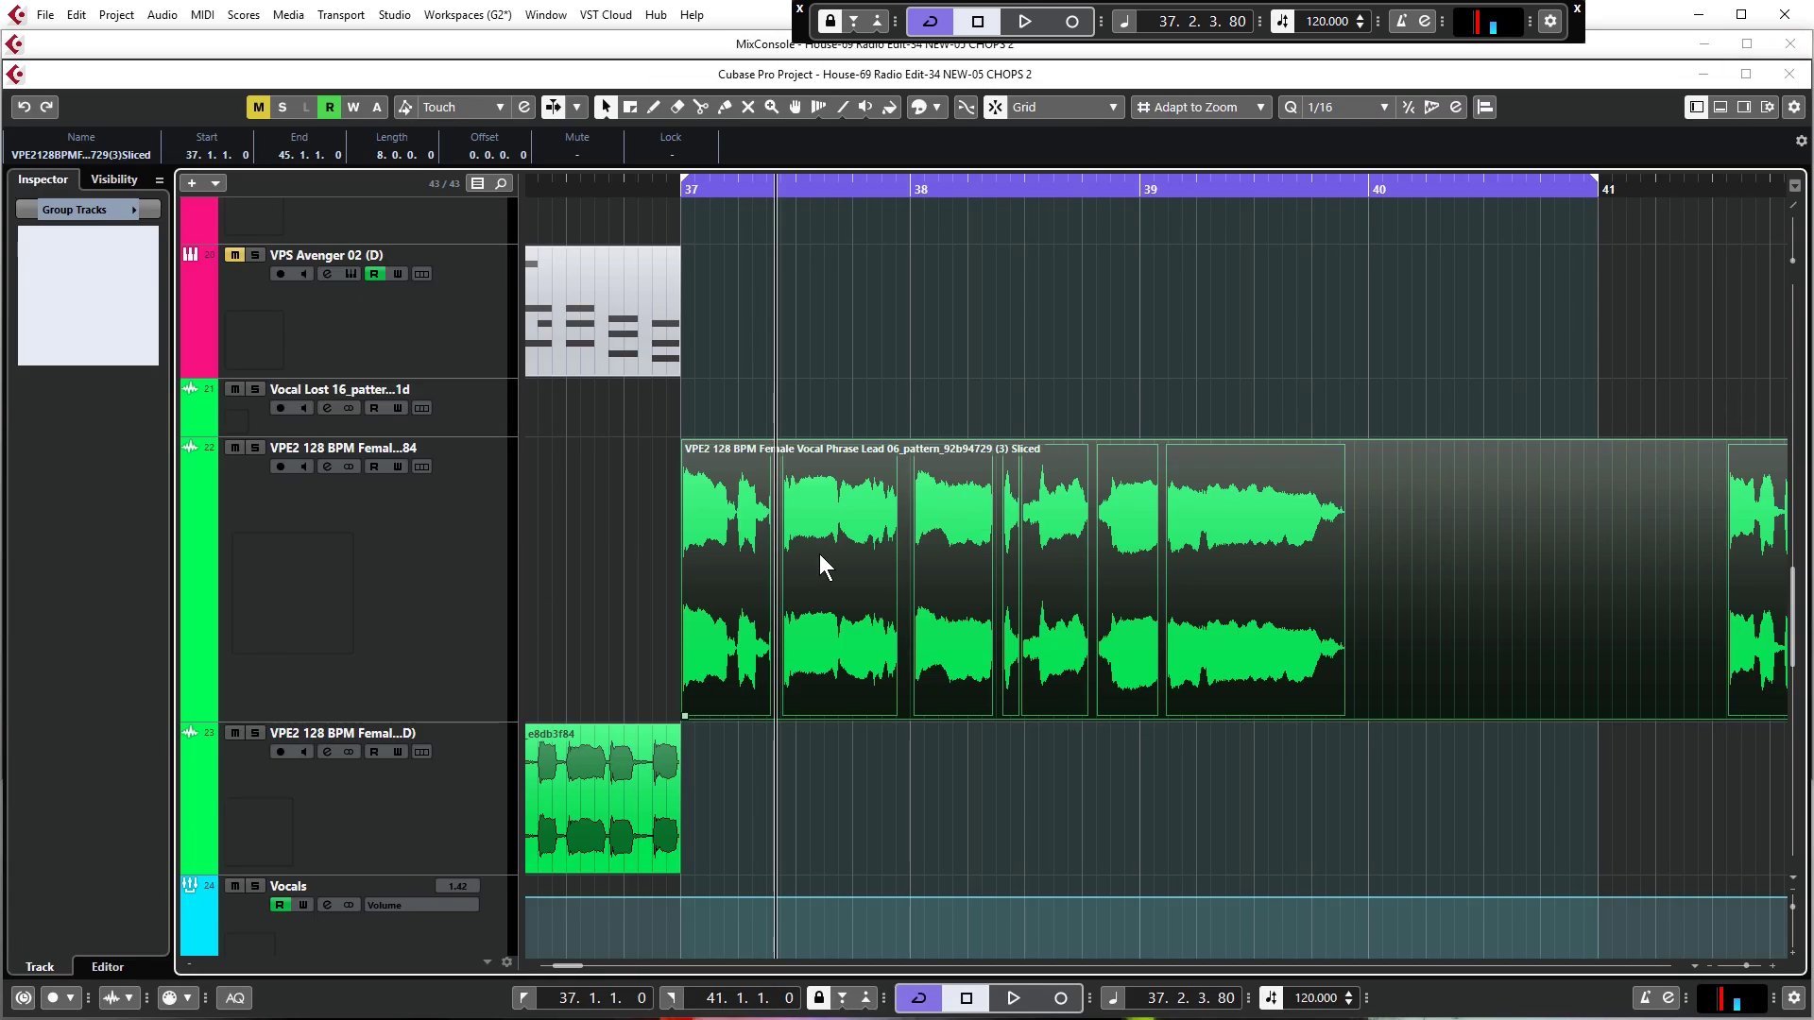
Add one instrument track with Groove Agent SE, routed to Stereo Out
{"action": "scroll", "coordinate": [648, 580], "scroll_direction": "down", "scroll_amount": 3}
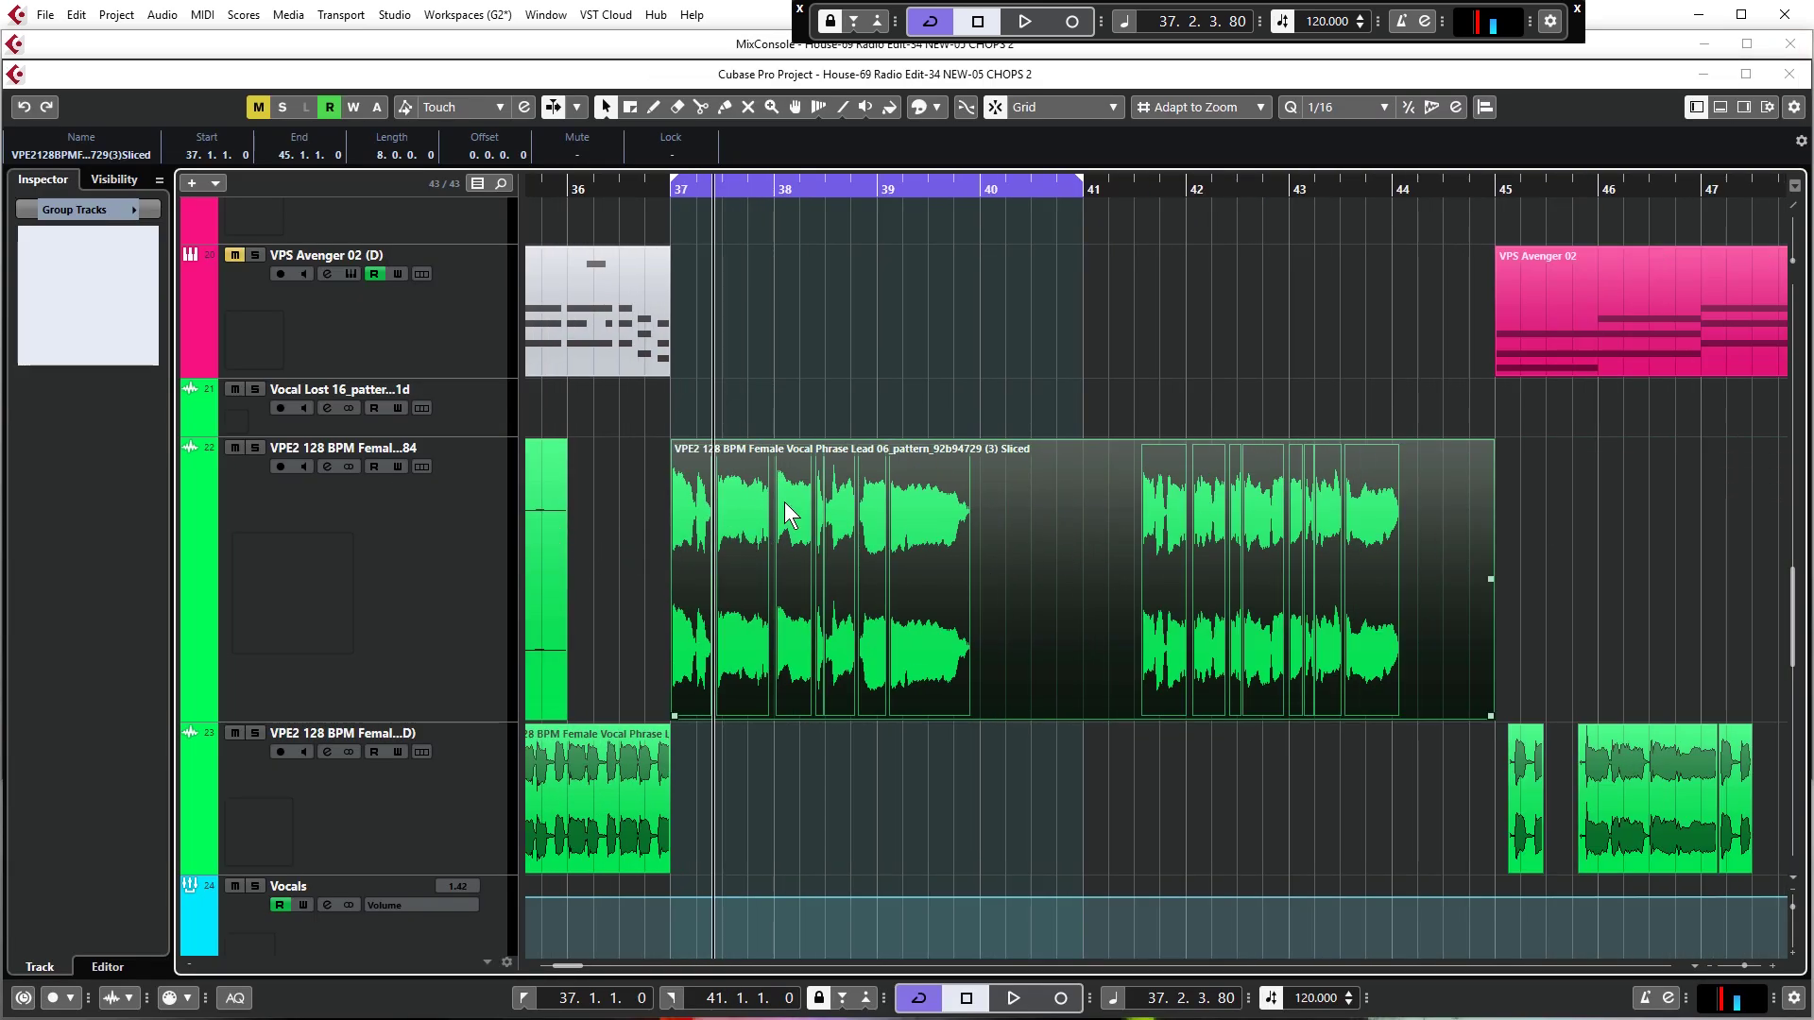
{"action": "scroll", "coordinate": [649, 472], "scroll_direction": "down", "scroll_amount": 1}
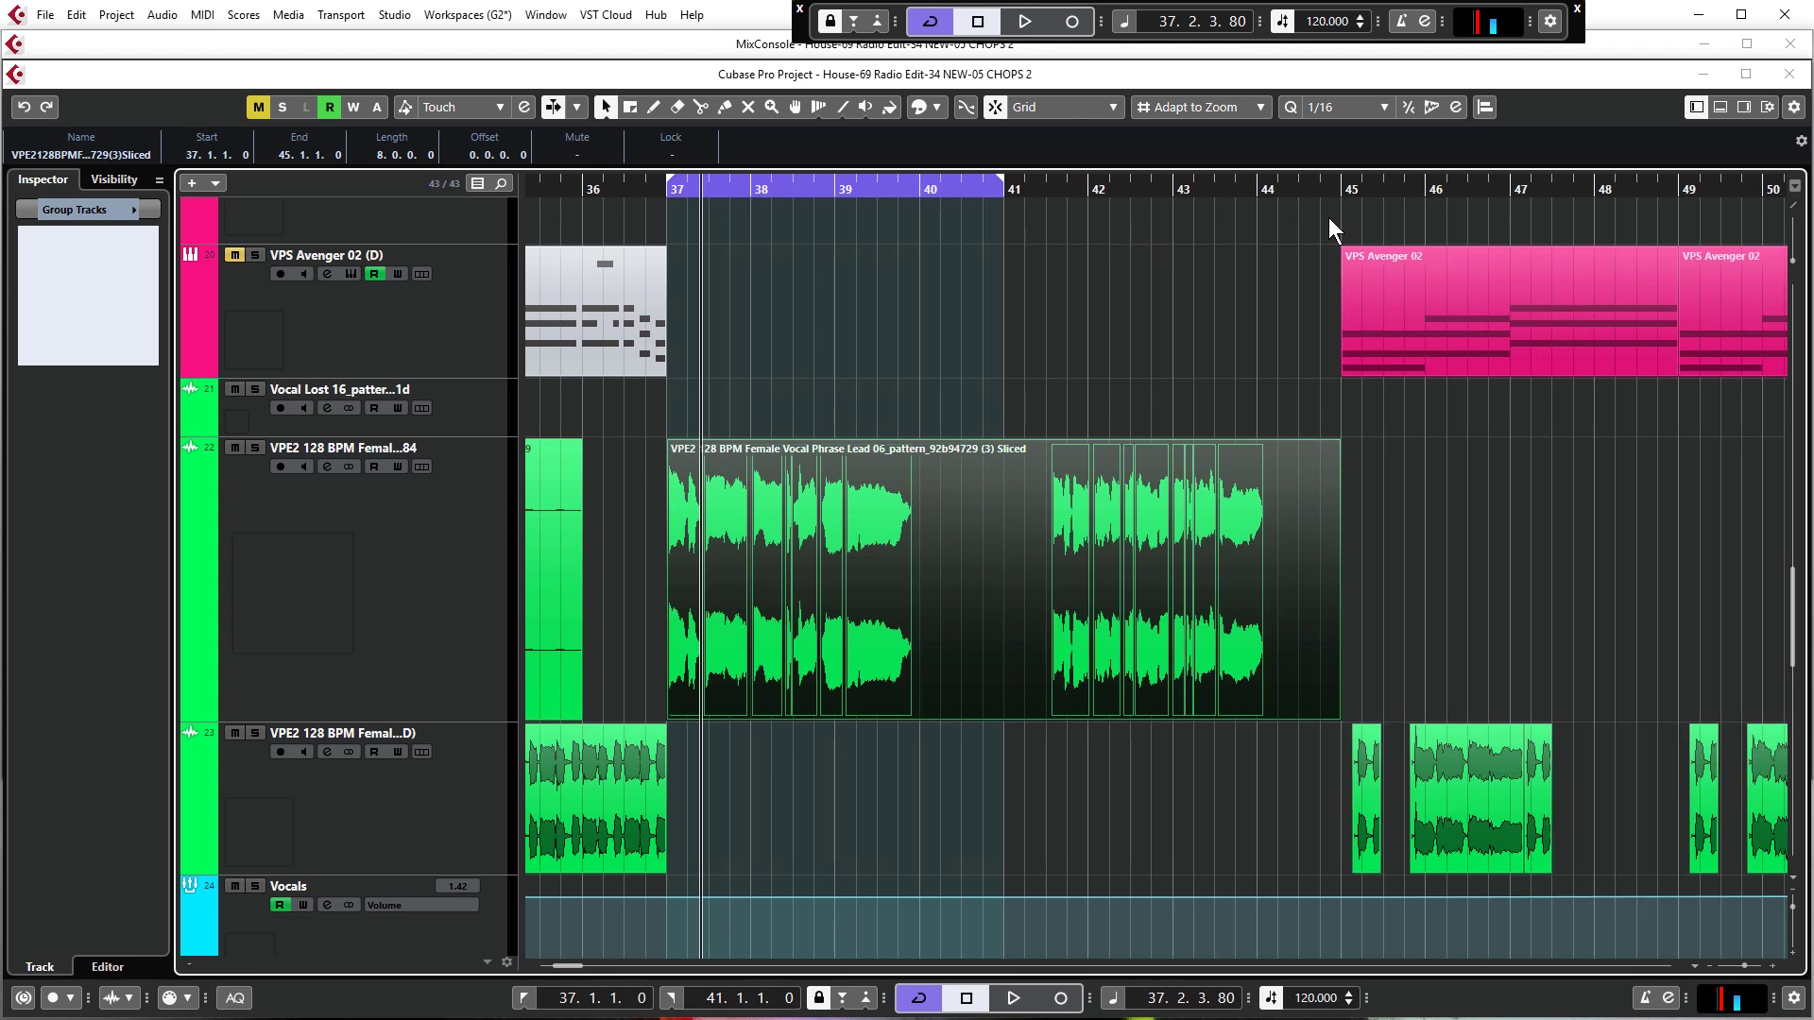
{"action": "left_click", "coordinate": [1744, 106]}
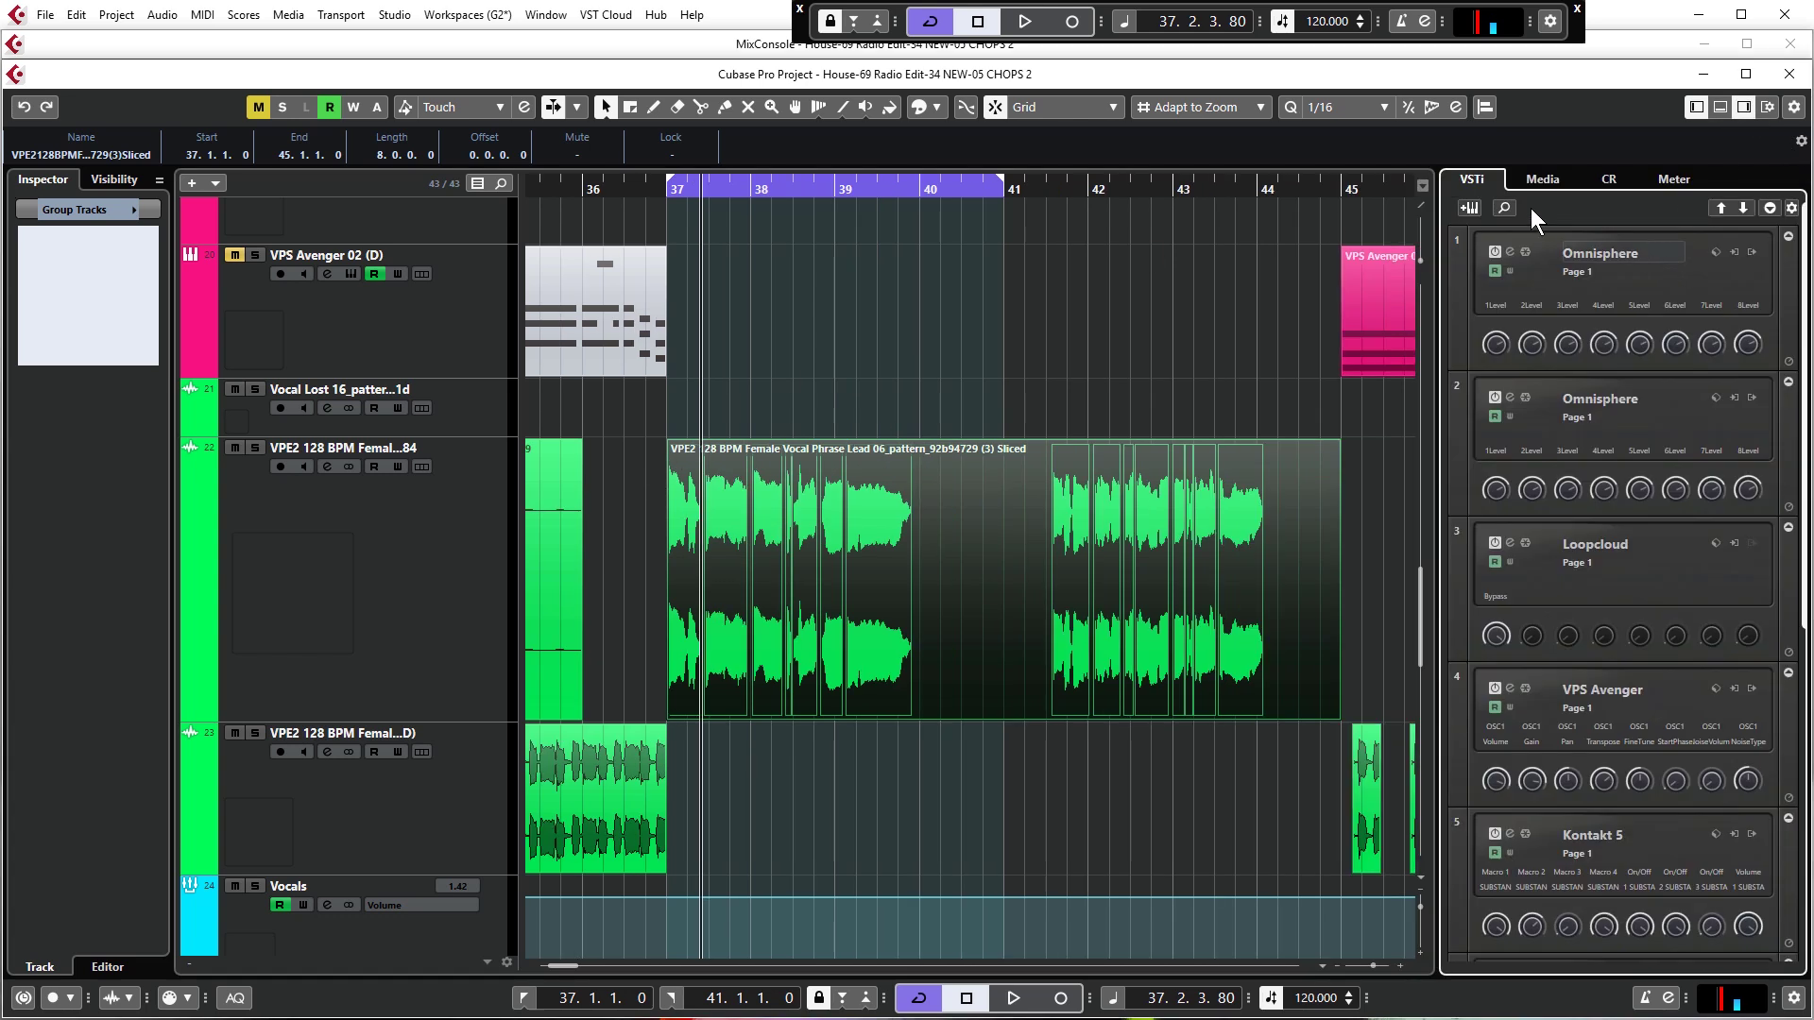
{"action": "left_click", "coordinate": [1471, 206]}
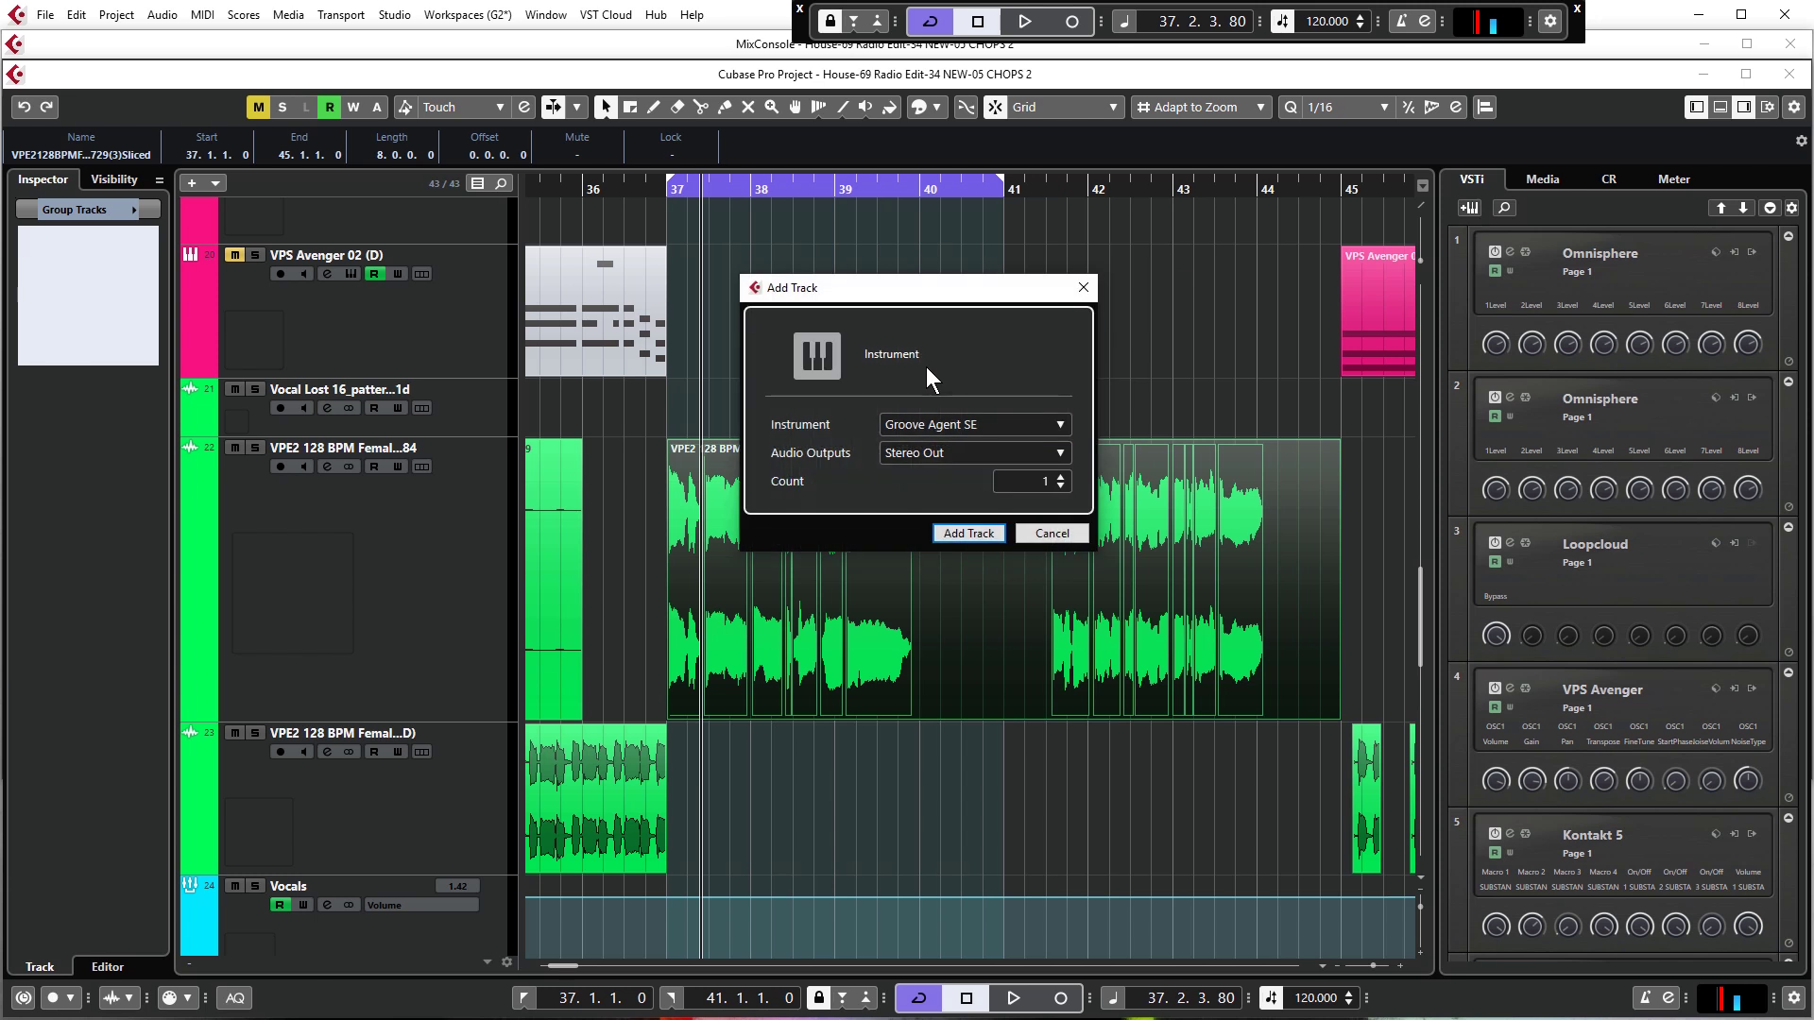
{"action": "left_click", "coordinate": [973, 427]}
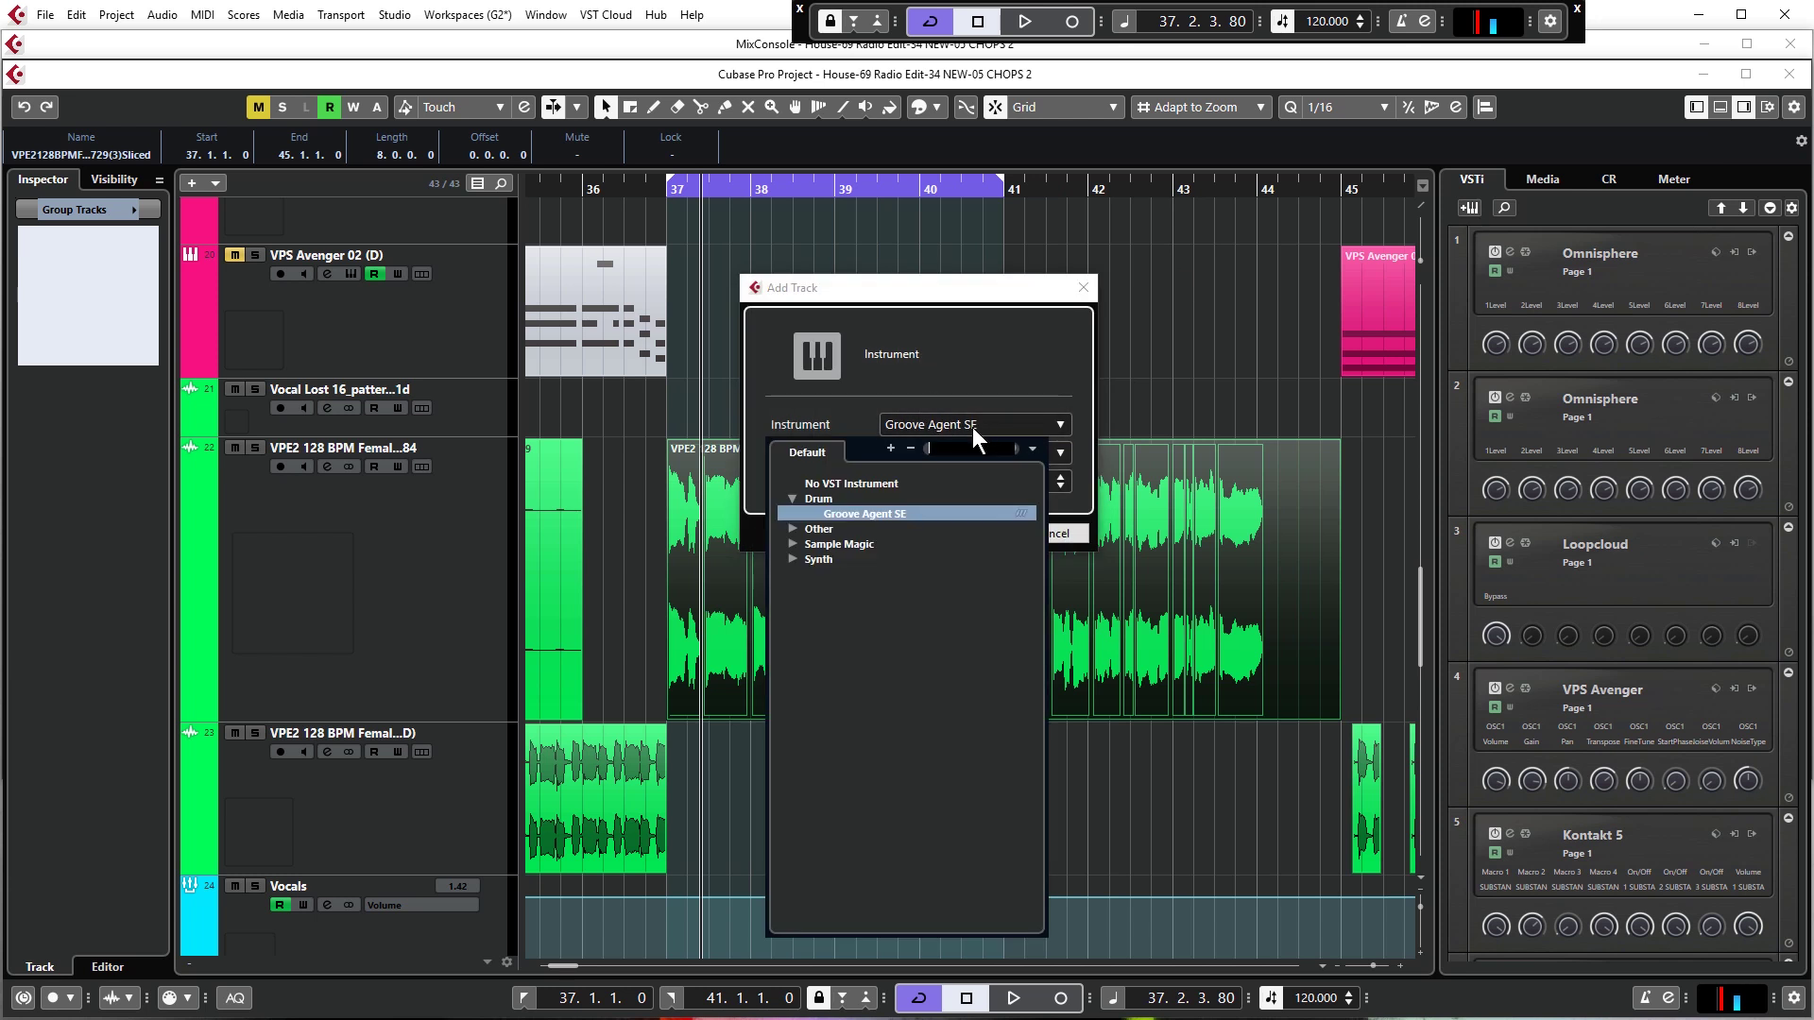
{"action": "left_click", "coordinate": [835, 513]}
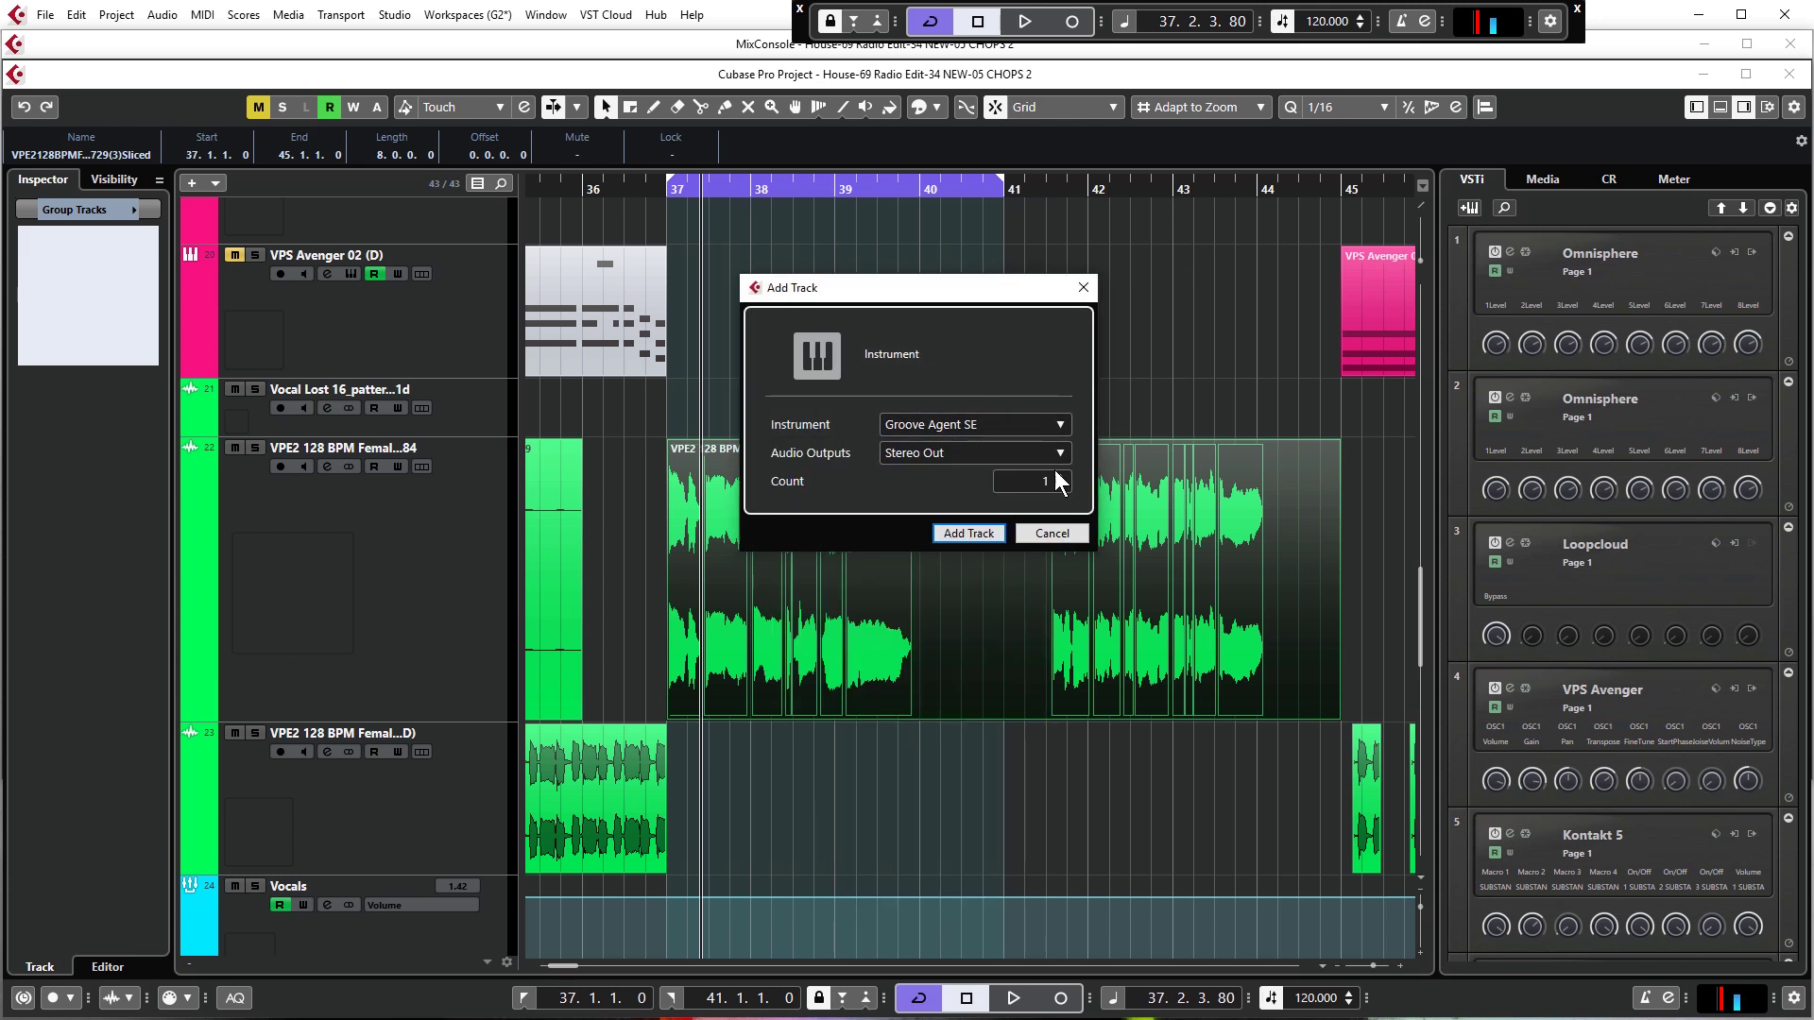
{"action": "left_click", "coordinate": [981, 535]}
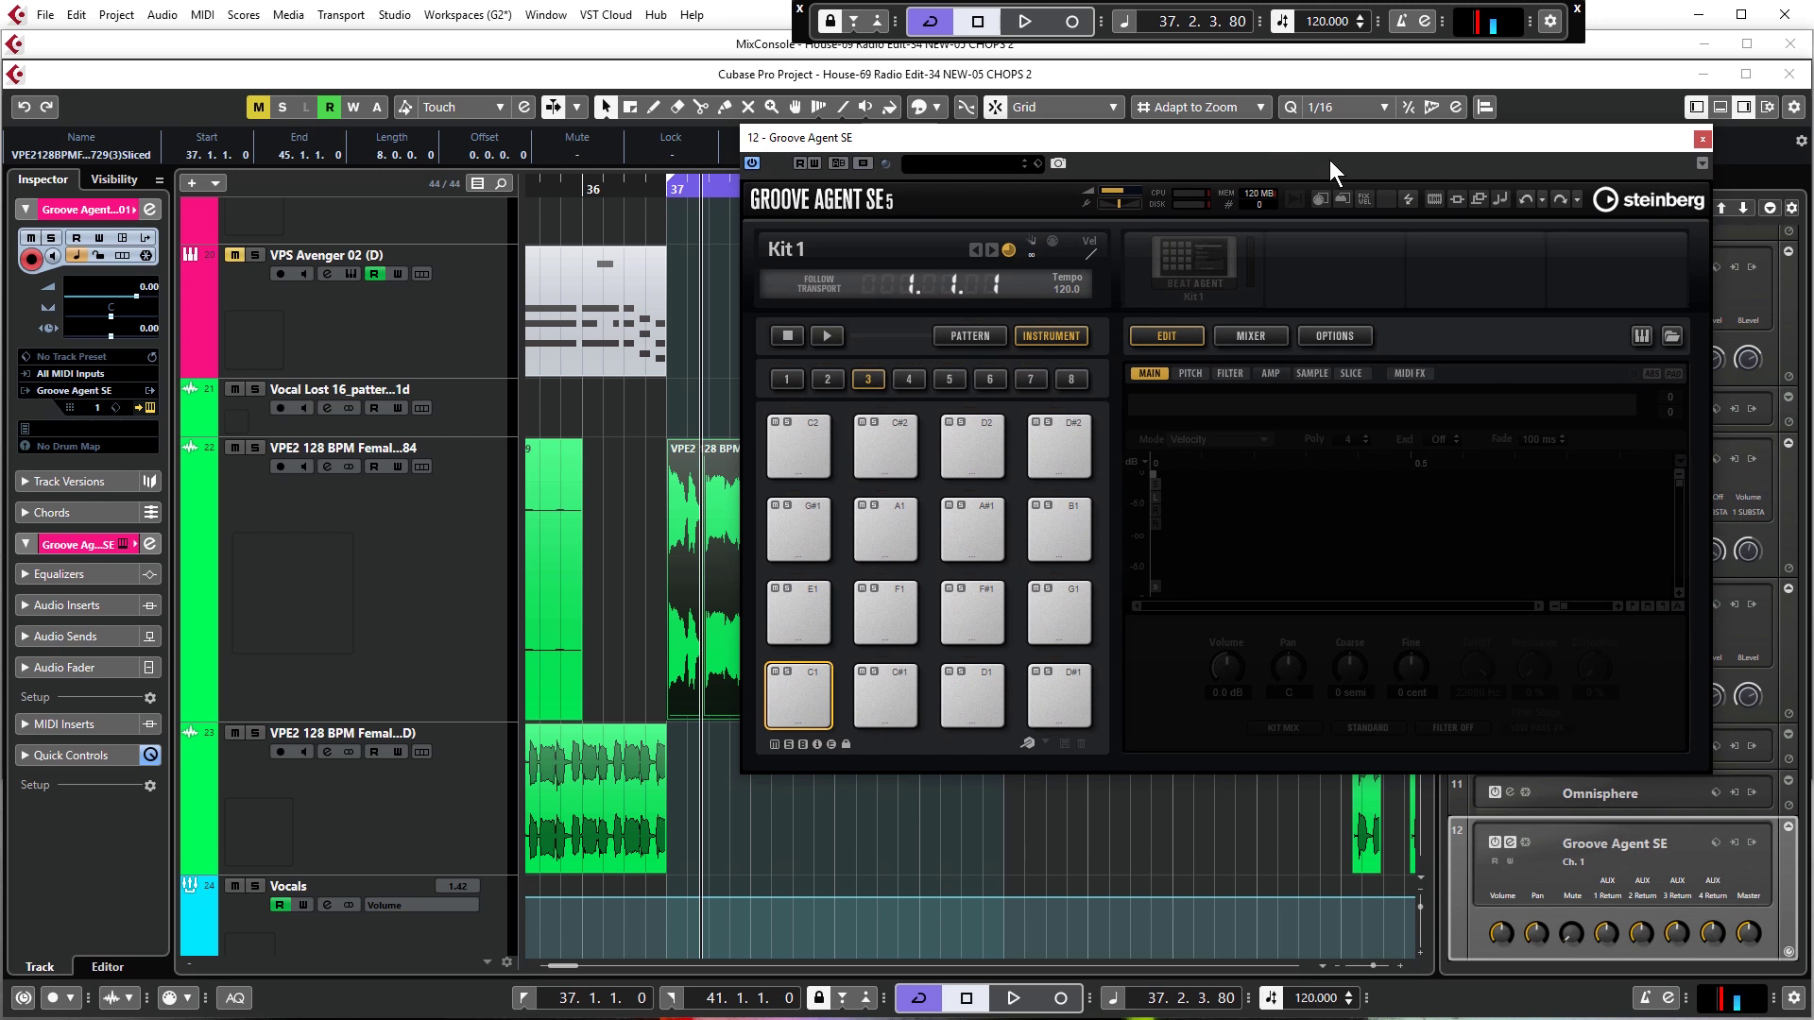
Load the sliced vocal part from bar 37 into Groove Agent SE, starting at pad C1
{"action": "left_click_drag", "start_coordinate": [1268, 139], "coordinate": [1276, 246]}
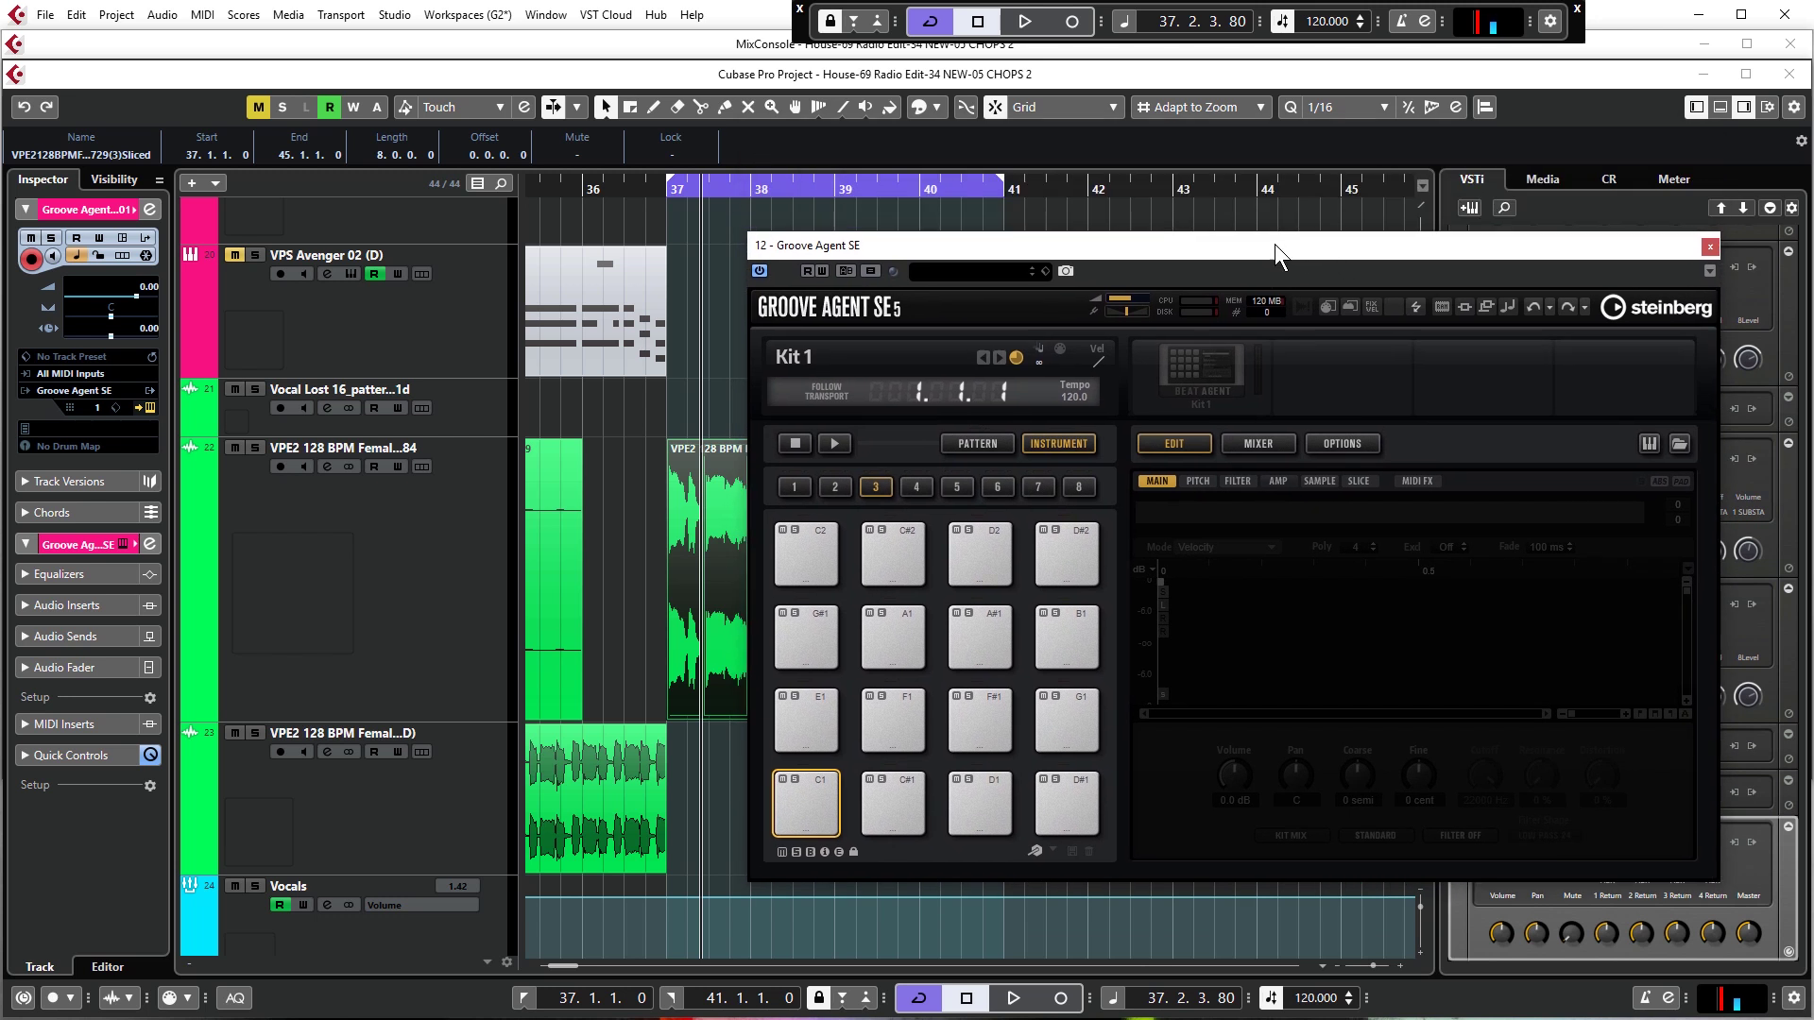
{"action": "left_click_drag", "start_coordinate": [1145, 251], "coordinate": [1297, 101]}
{"action": "left_click_drag", "start_coordinate": [683, 542], "coordinate": [966, 676]}
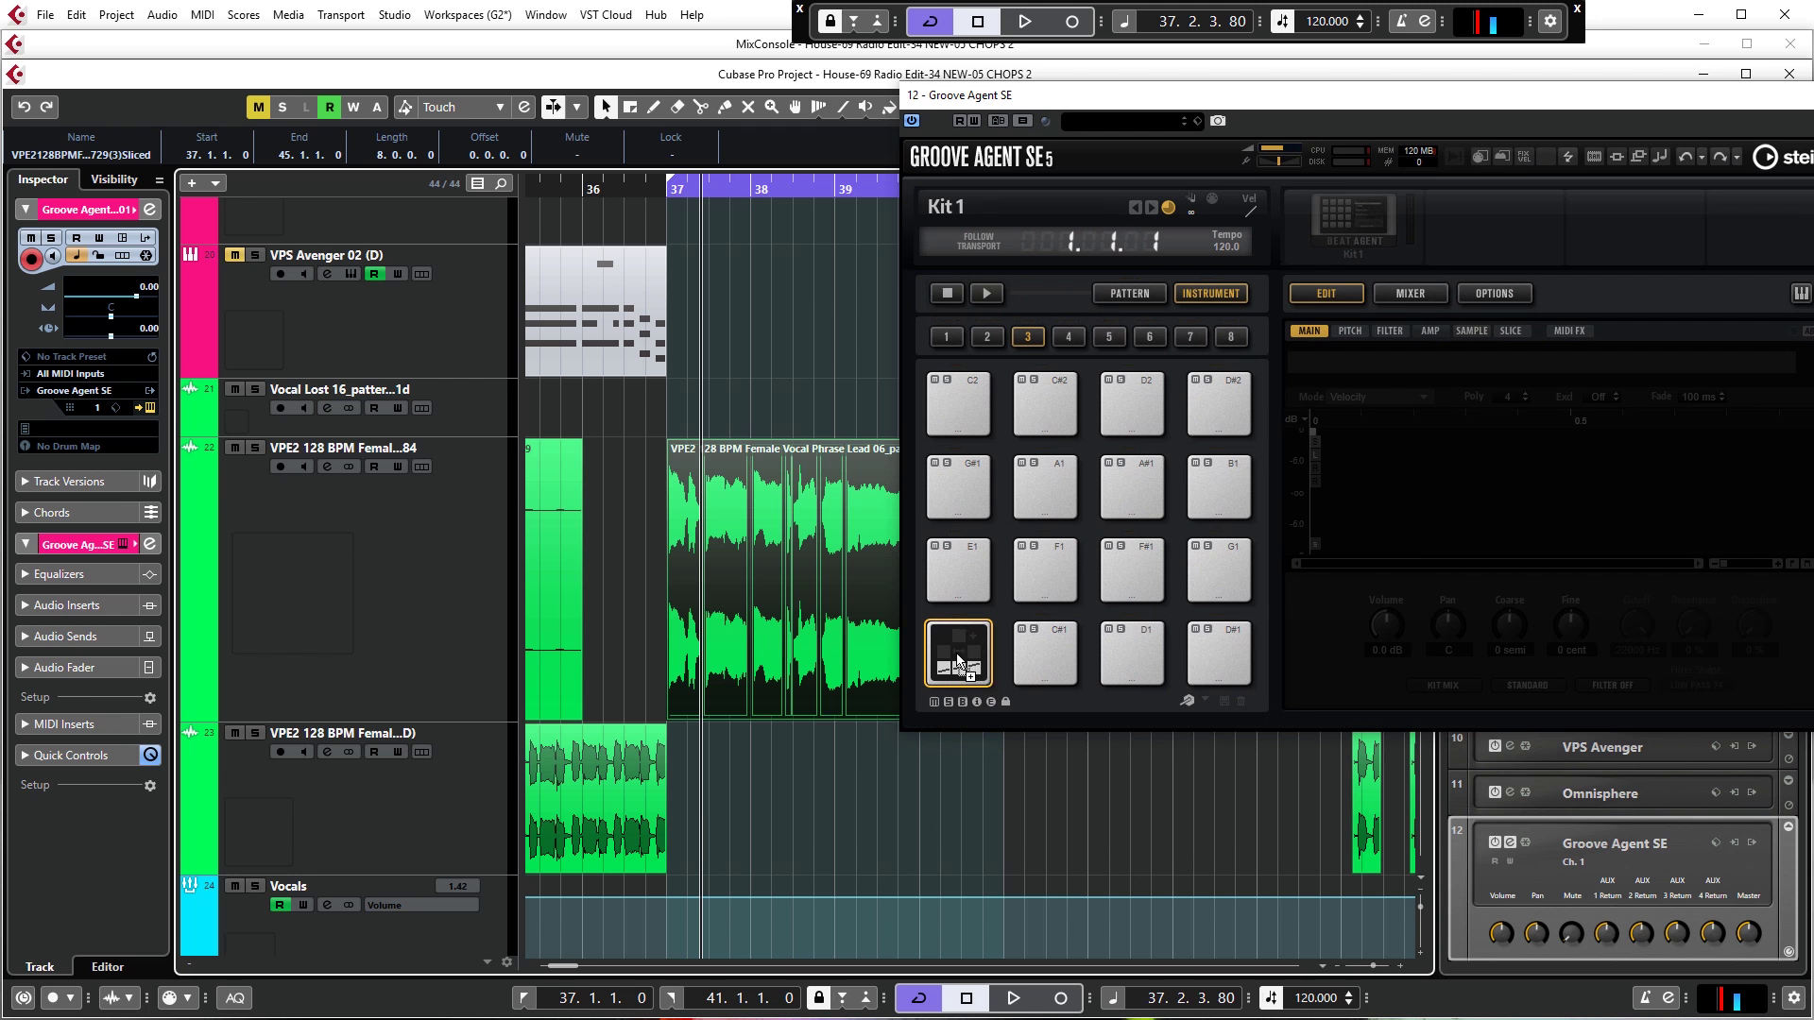
{"action": "left_click_drag", "start_coordinate": [959, 660], "coordinate": [954, 657]}
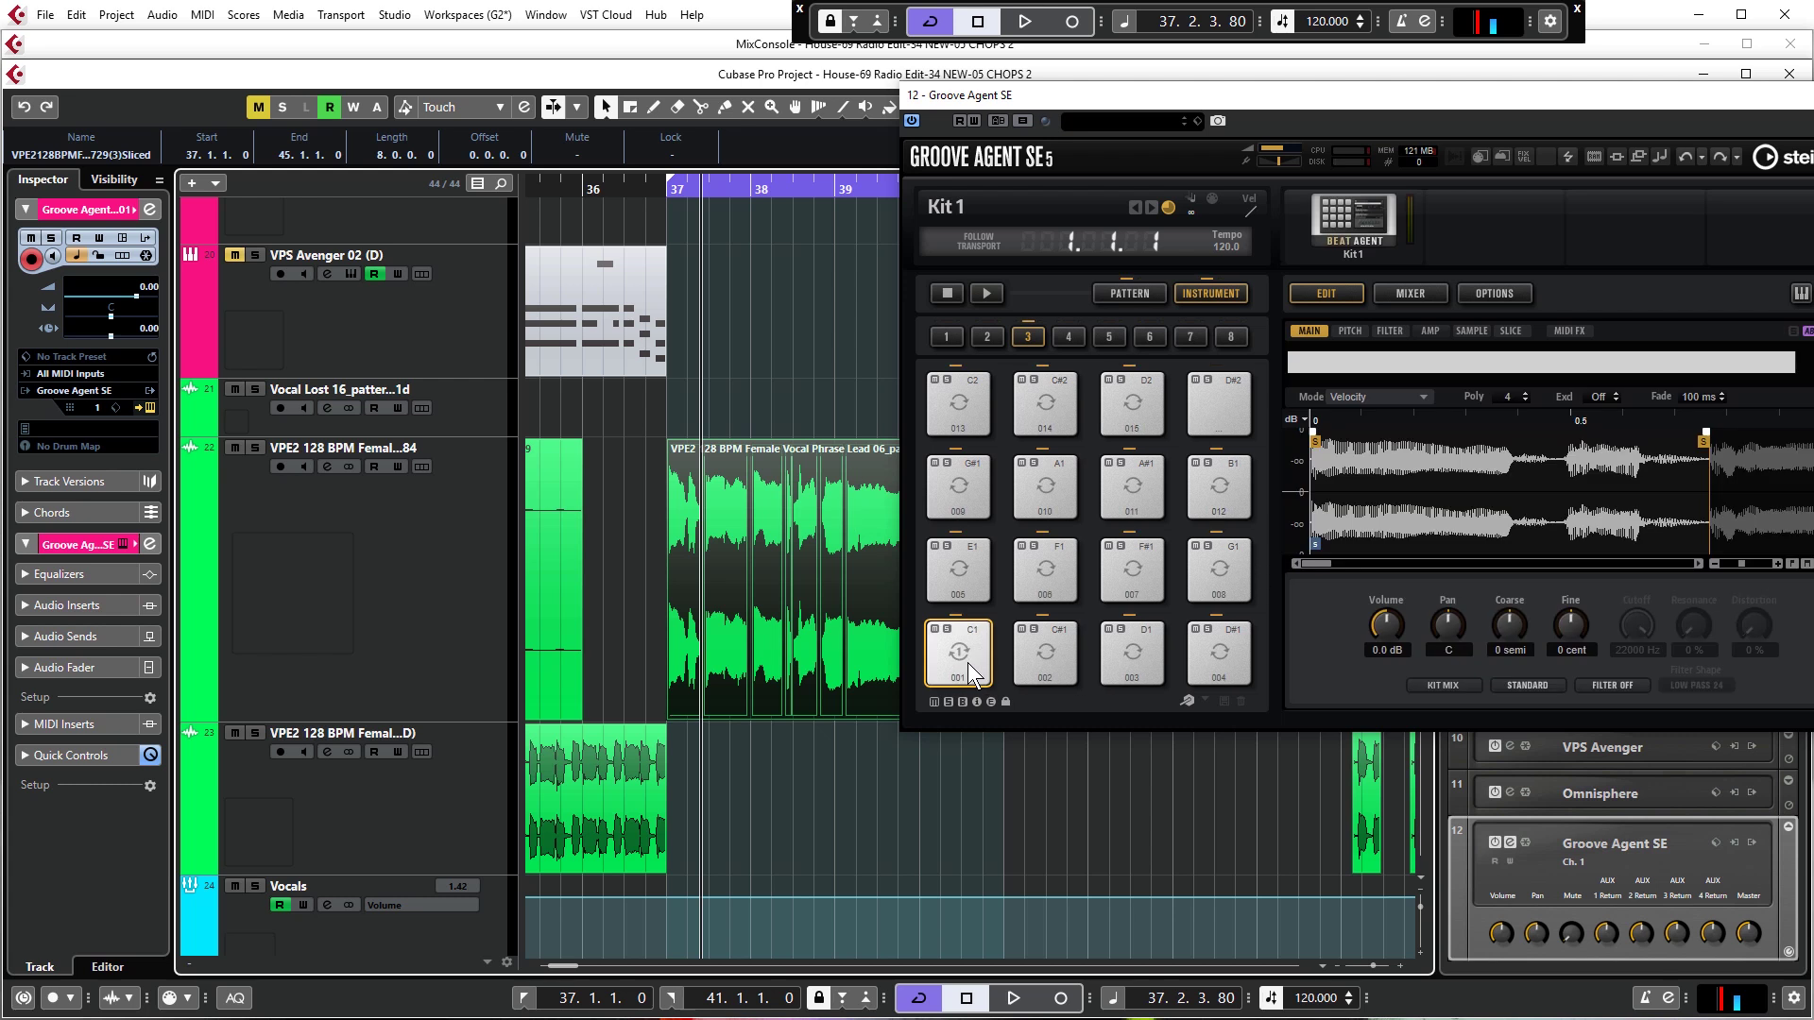
Audition several vocal slices on the Groove Agent SE pads, including C1, C#1, D2 and A#1, and close the instrument window
{"action": "left_click", "coordinate": [1039, 650]}
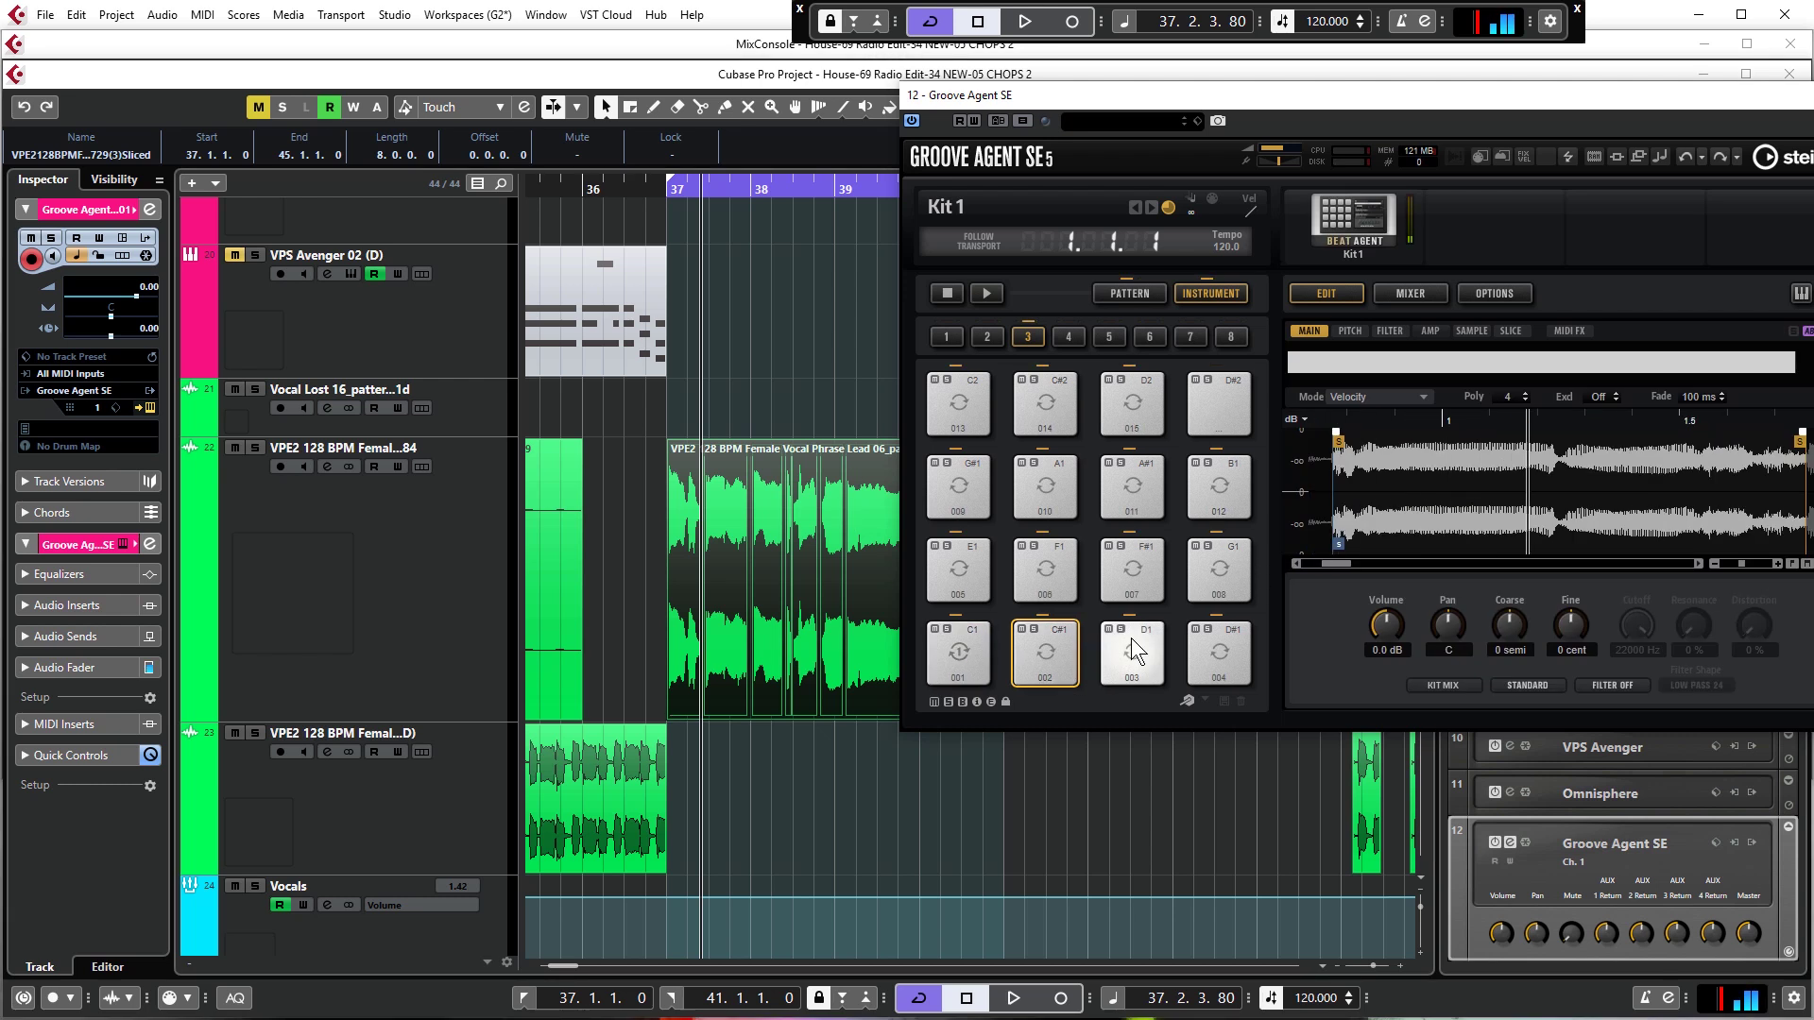
{"action": "left_click", "coordinate": [1117, 414]}
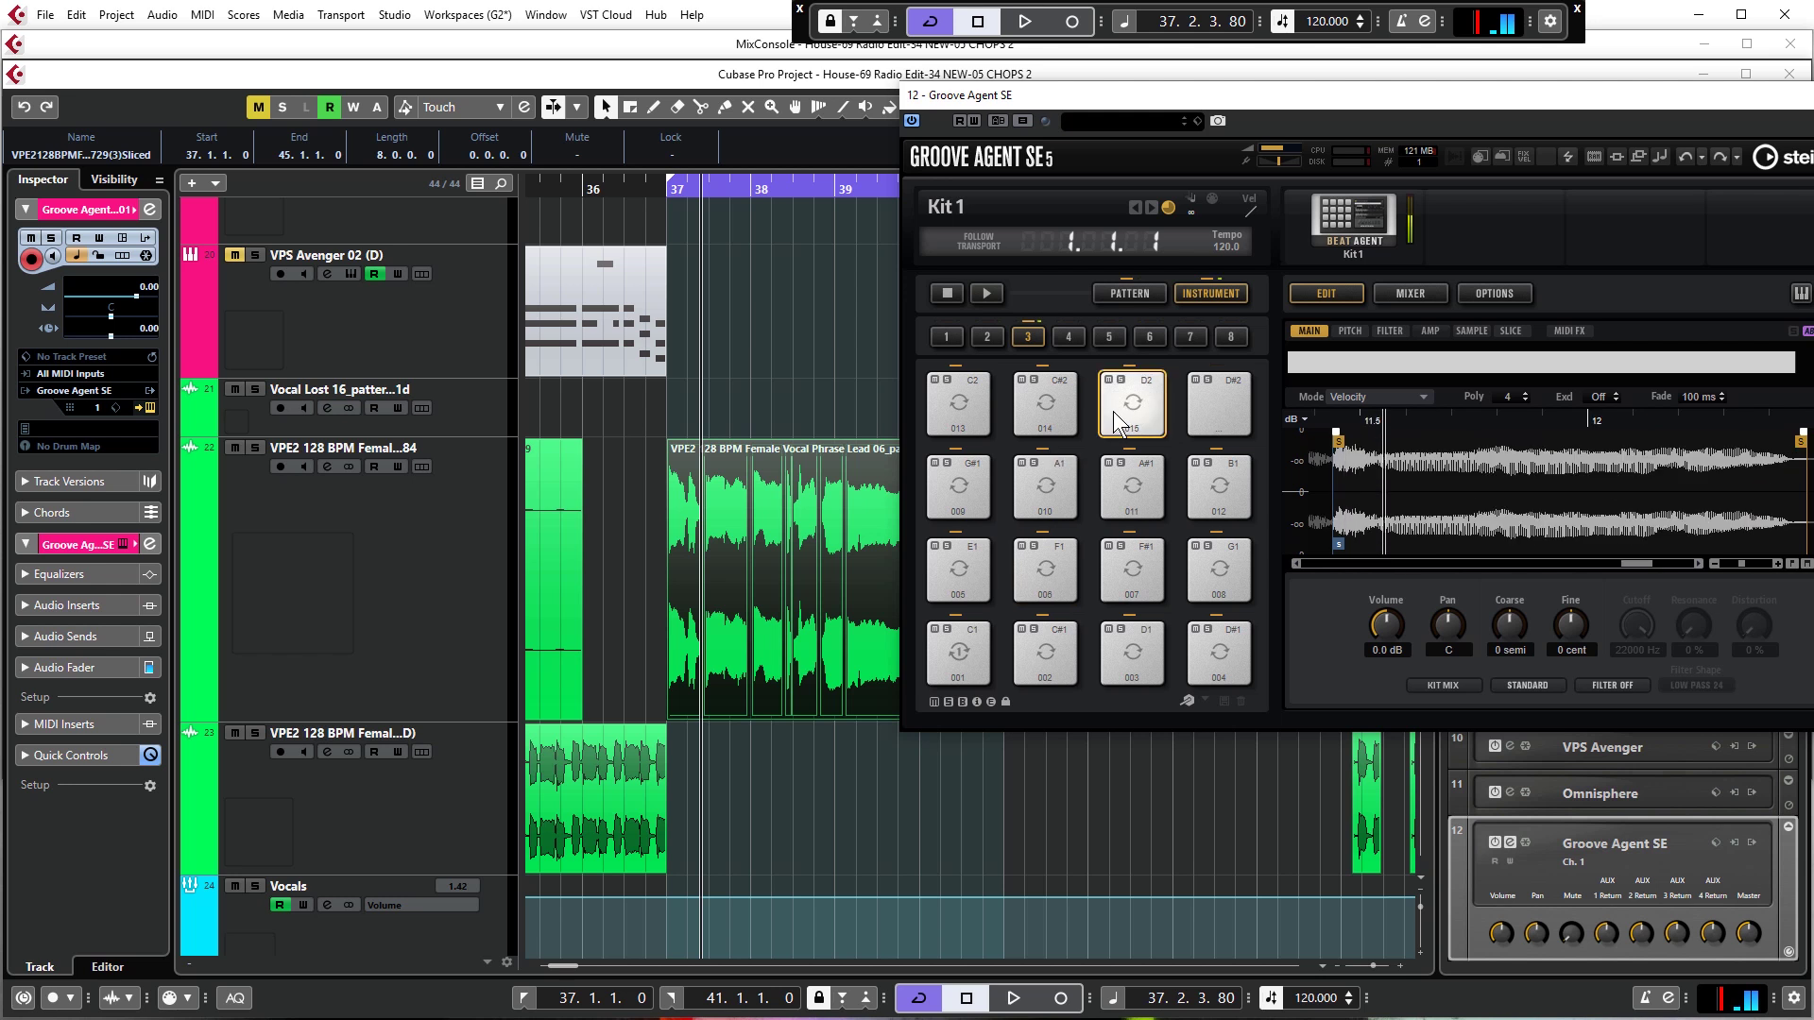
{"action": "left_click", "coordinate": [1028, 463]}
{"action": "left_click", "coordinate": [1147, 486]}
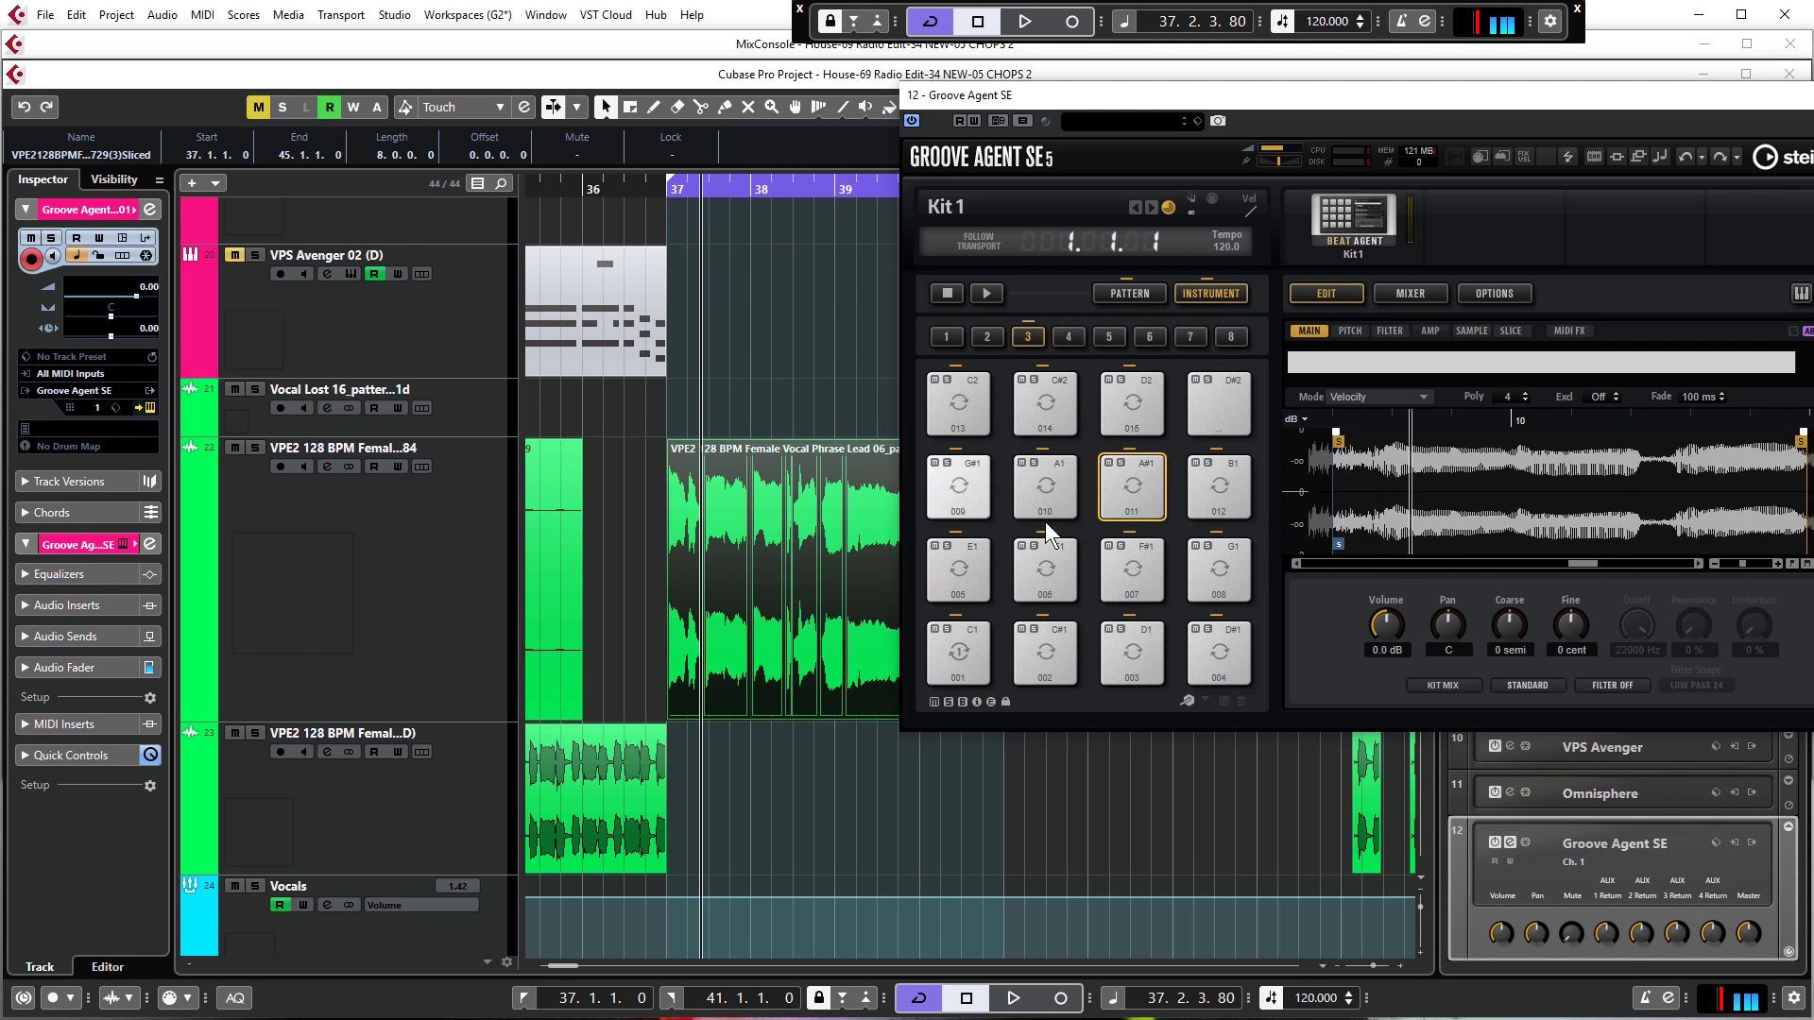
{"action": "left_click", "coordinate": [954, 662]}
{"action": "left_click", "coordinate": [958, 485]}
{"action": "left_click", "coordinate": [1111, 472]}
{"action": "left_click_drag", "start_coordinate": [1579, 102], "coordinate": [1211, 129]}
{"action": "left_click", "coordinate": [1495, 123]}
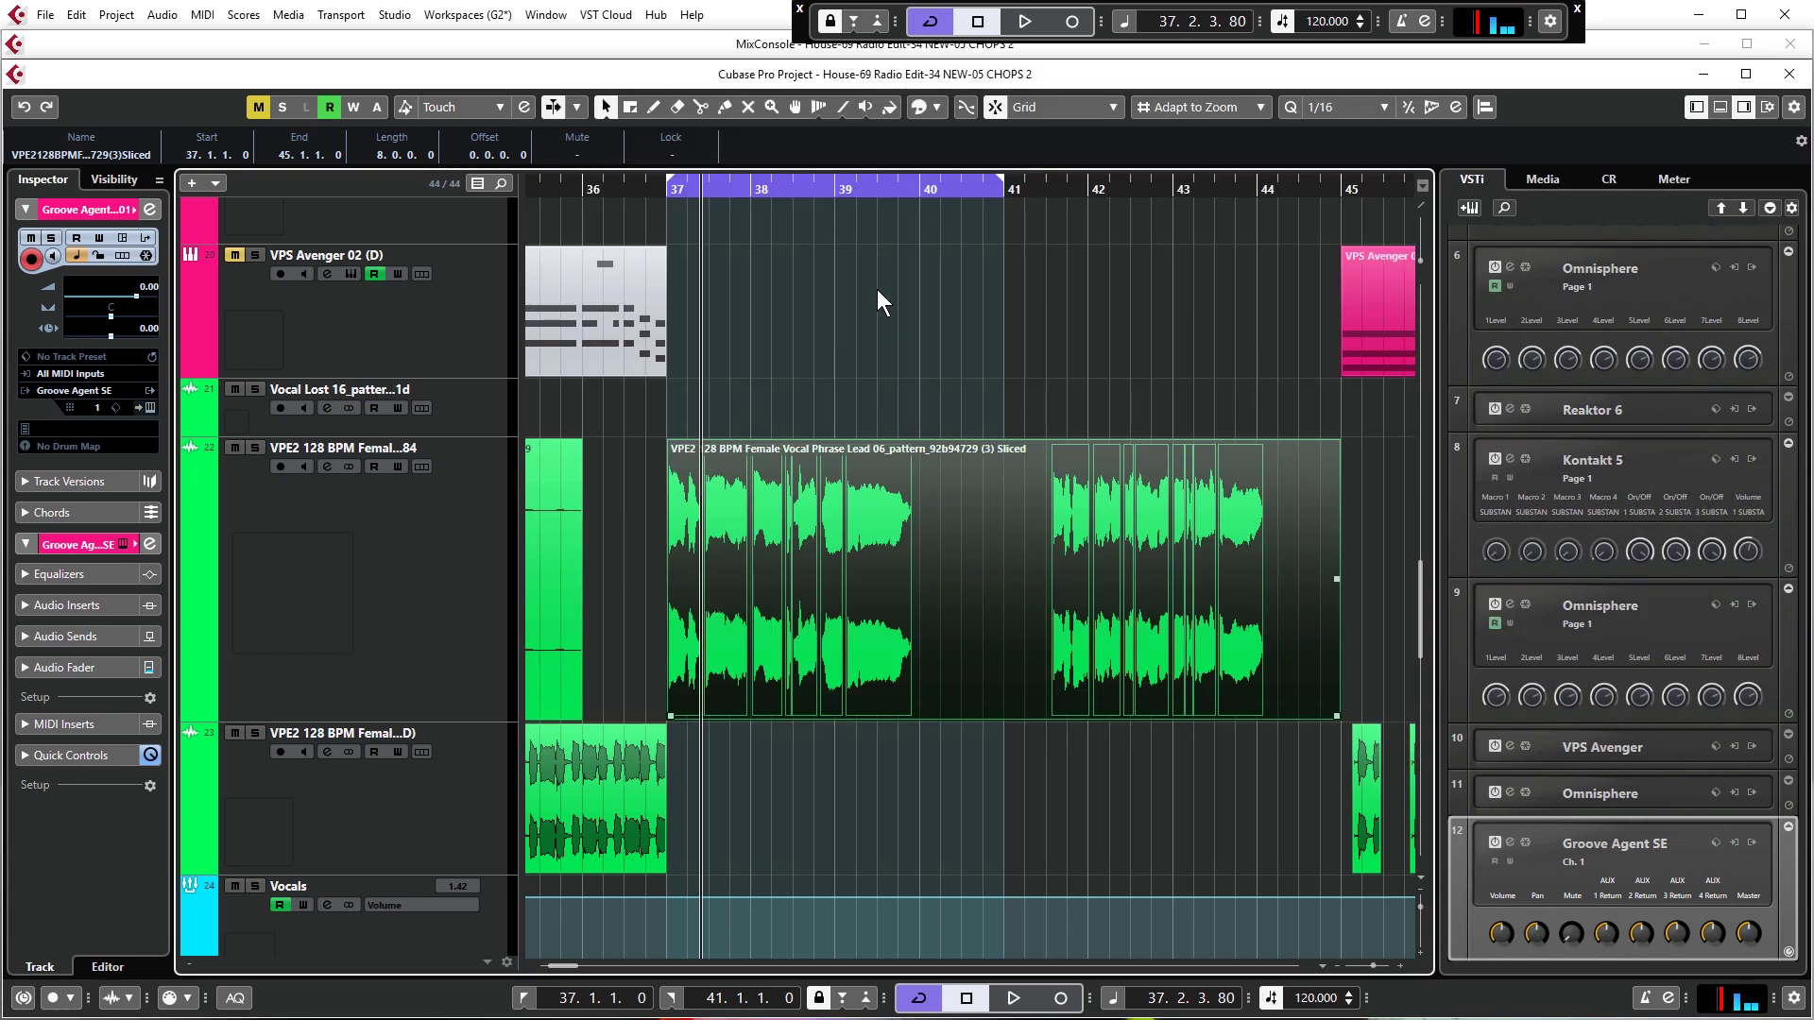
Create an empty MIDI part from bar 37 to bar 41 on the Groove Agent SE 01 track and open it in the Key Editor
{"action": "scroll", "coordinate": [869, 548], "scroll_direction": "down", "scroll_amount": 10}
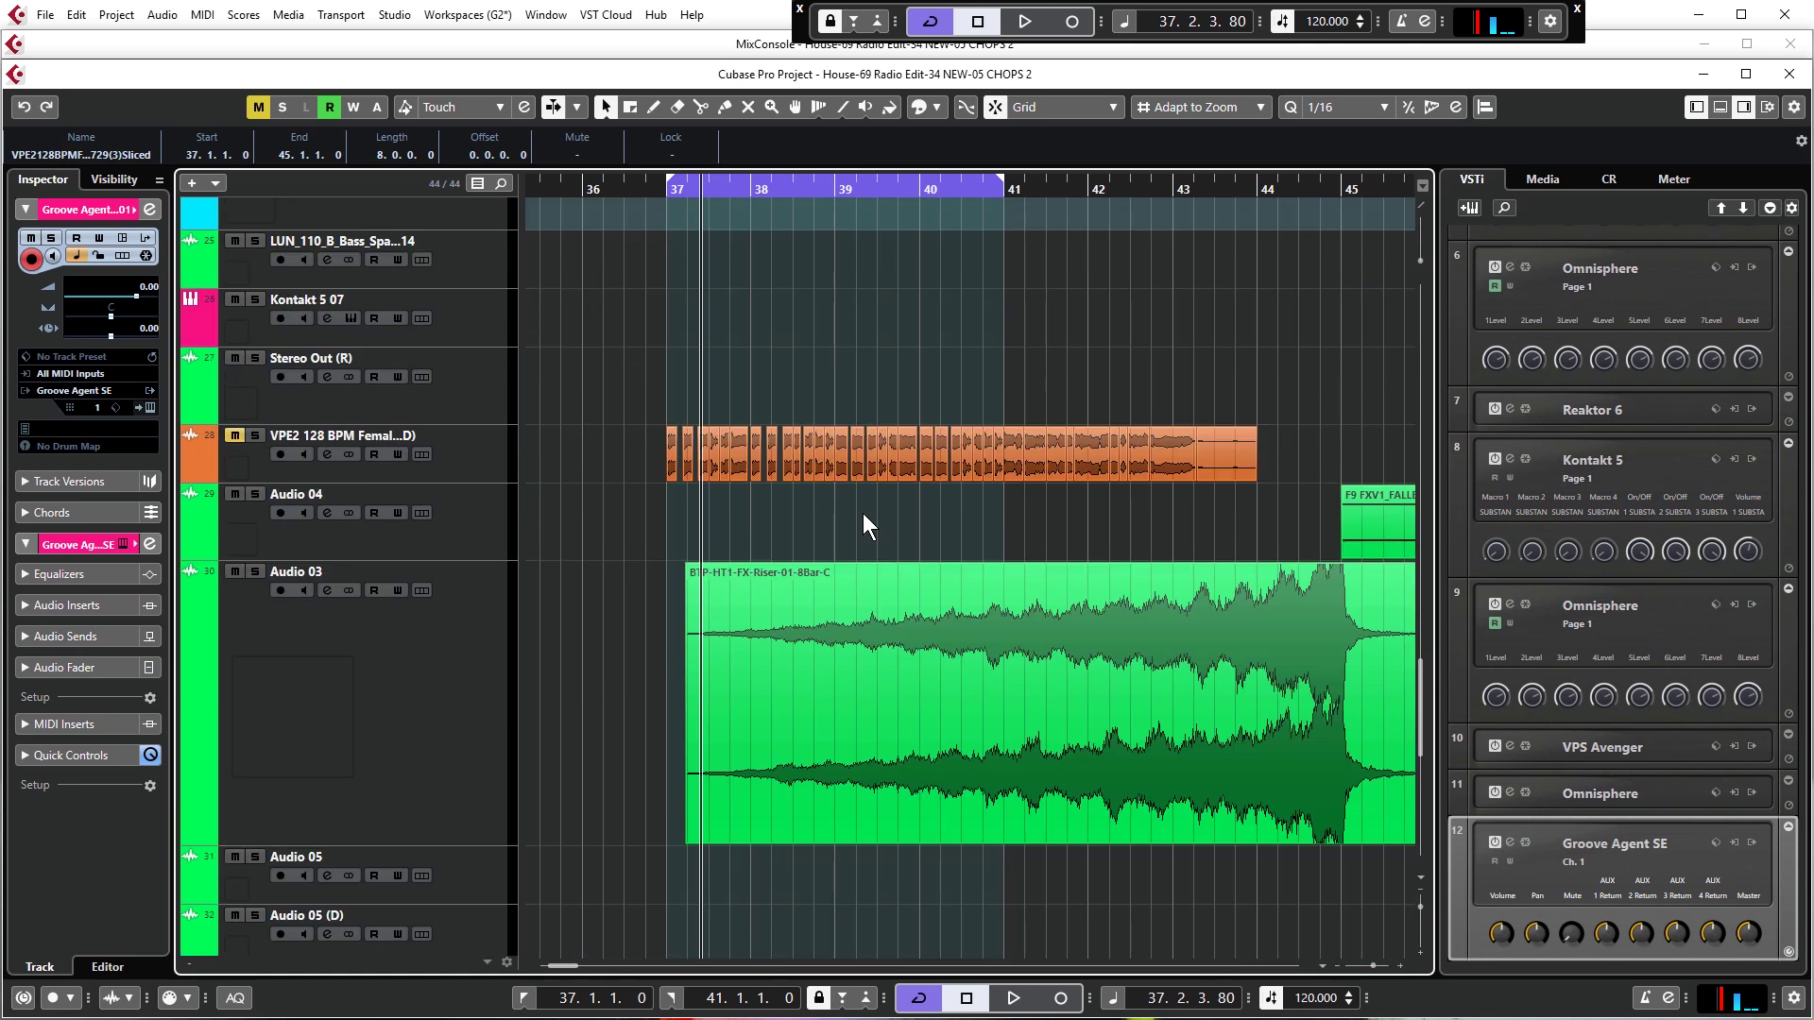
{"action": "scroll", "coordinate": [863, 515], "scroll_direction": "down", "scroll_amount": 8}
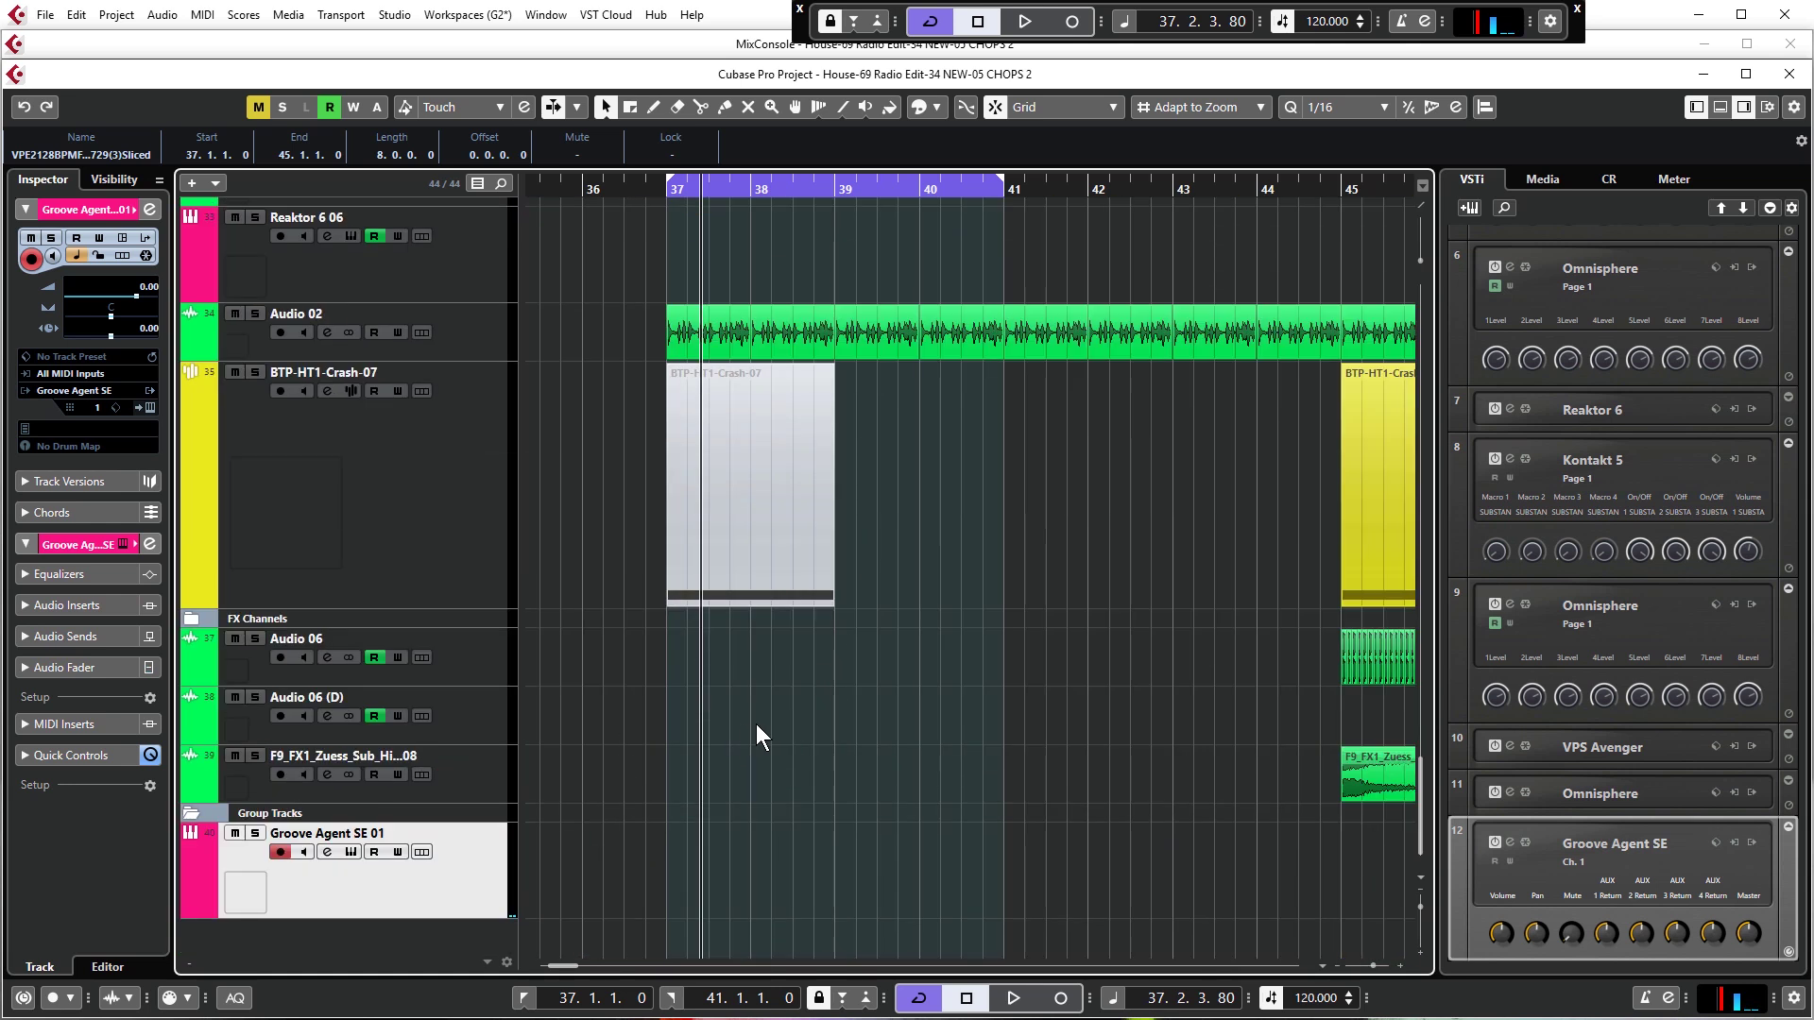
{"action": "left_click_drag", "start_coordinate": [668, 850], "coordinate": [1003, 846]}
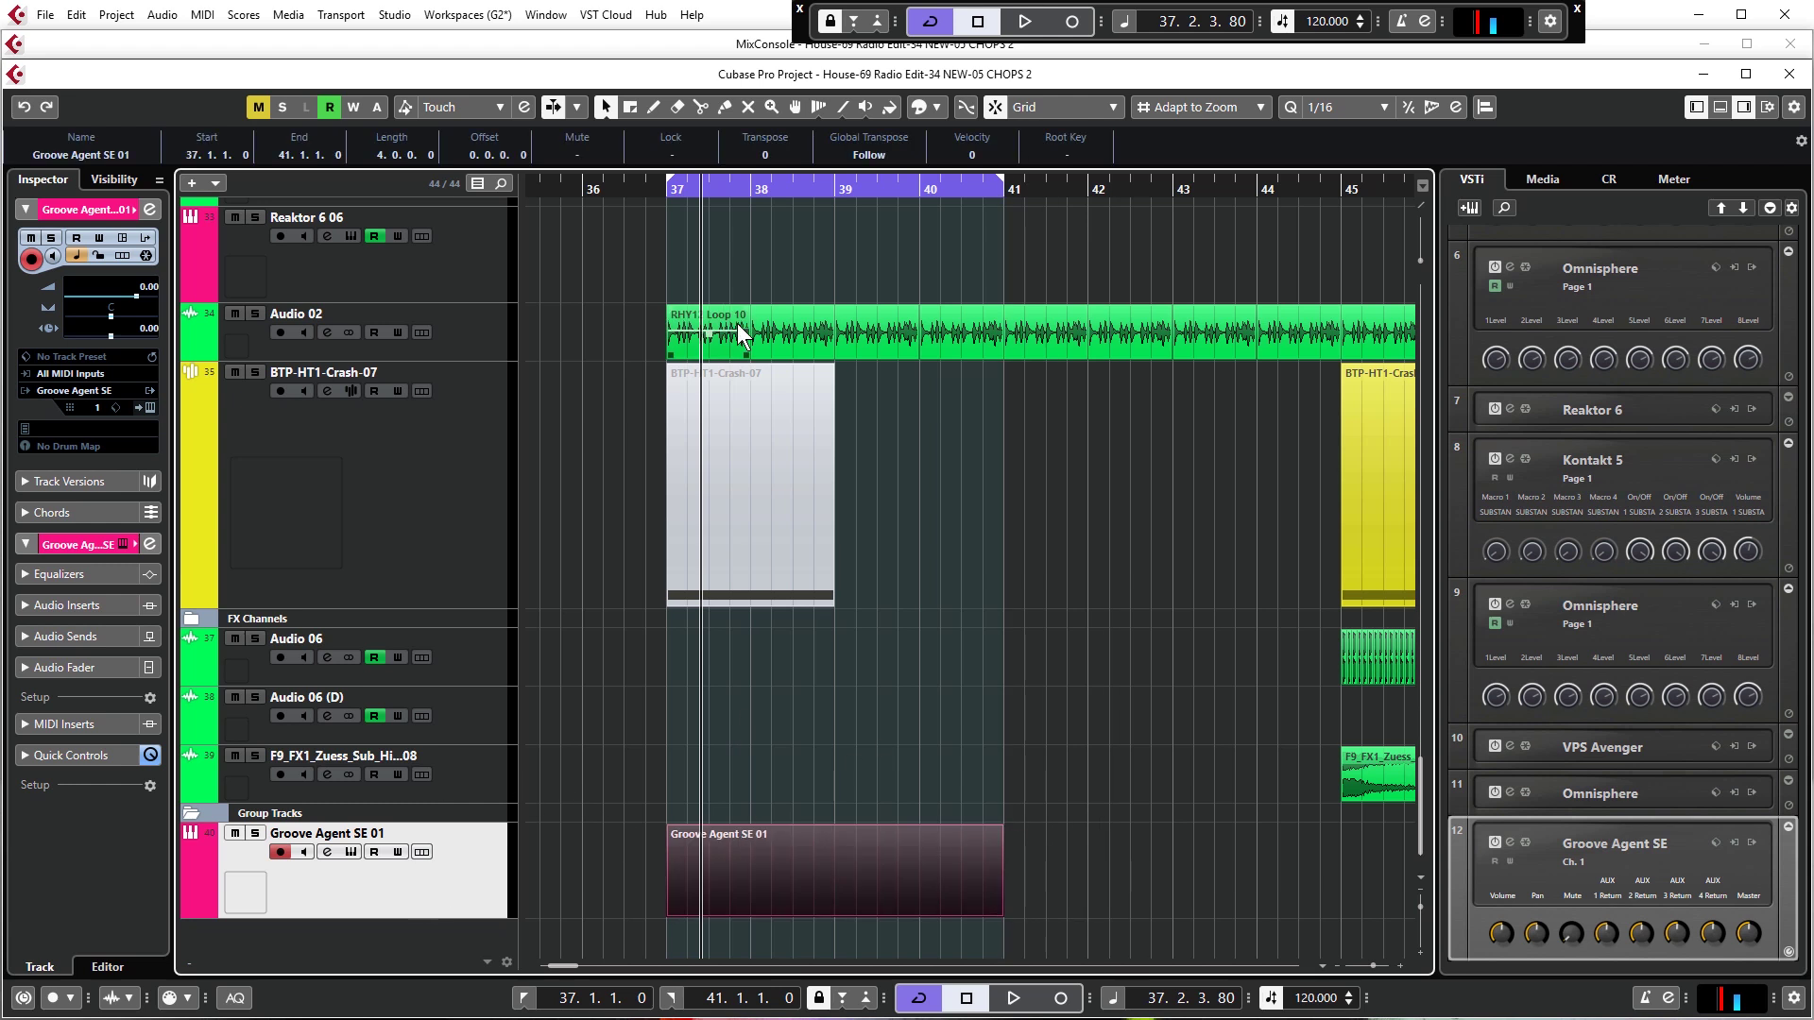
{"action": "key", "text": "Return"}
Enter a three-sixteenth E1 note at the start of bar 37 and a longer D1 note within that bar, play them back and close the editor
{"action": "scroll", "coordinate": [940, 639], "scroll_direction": "down", "scroll_amount": 2}
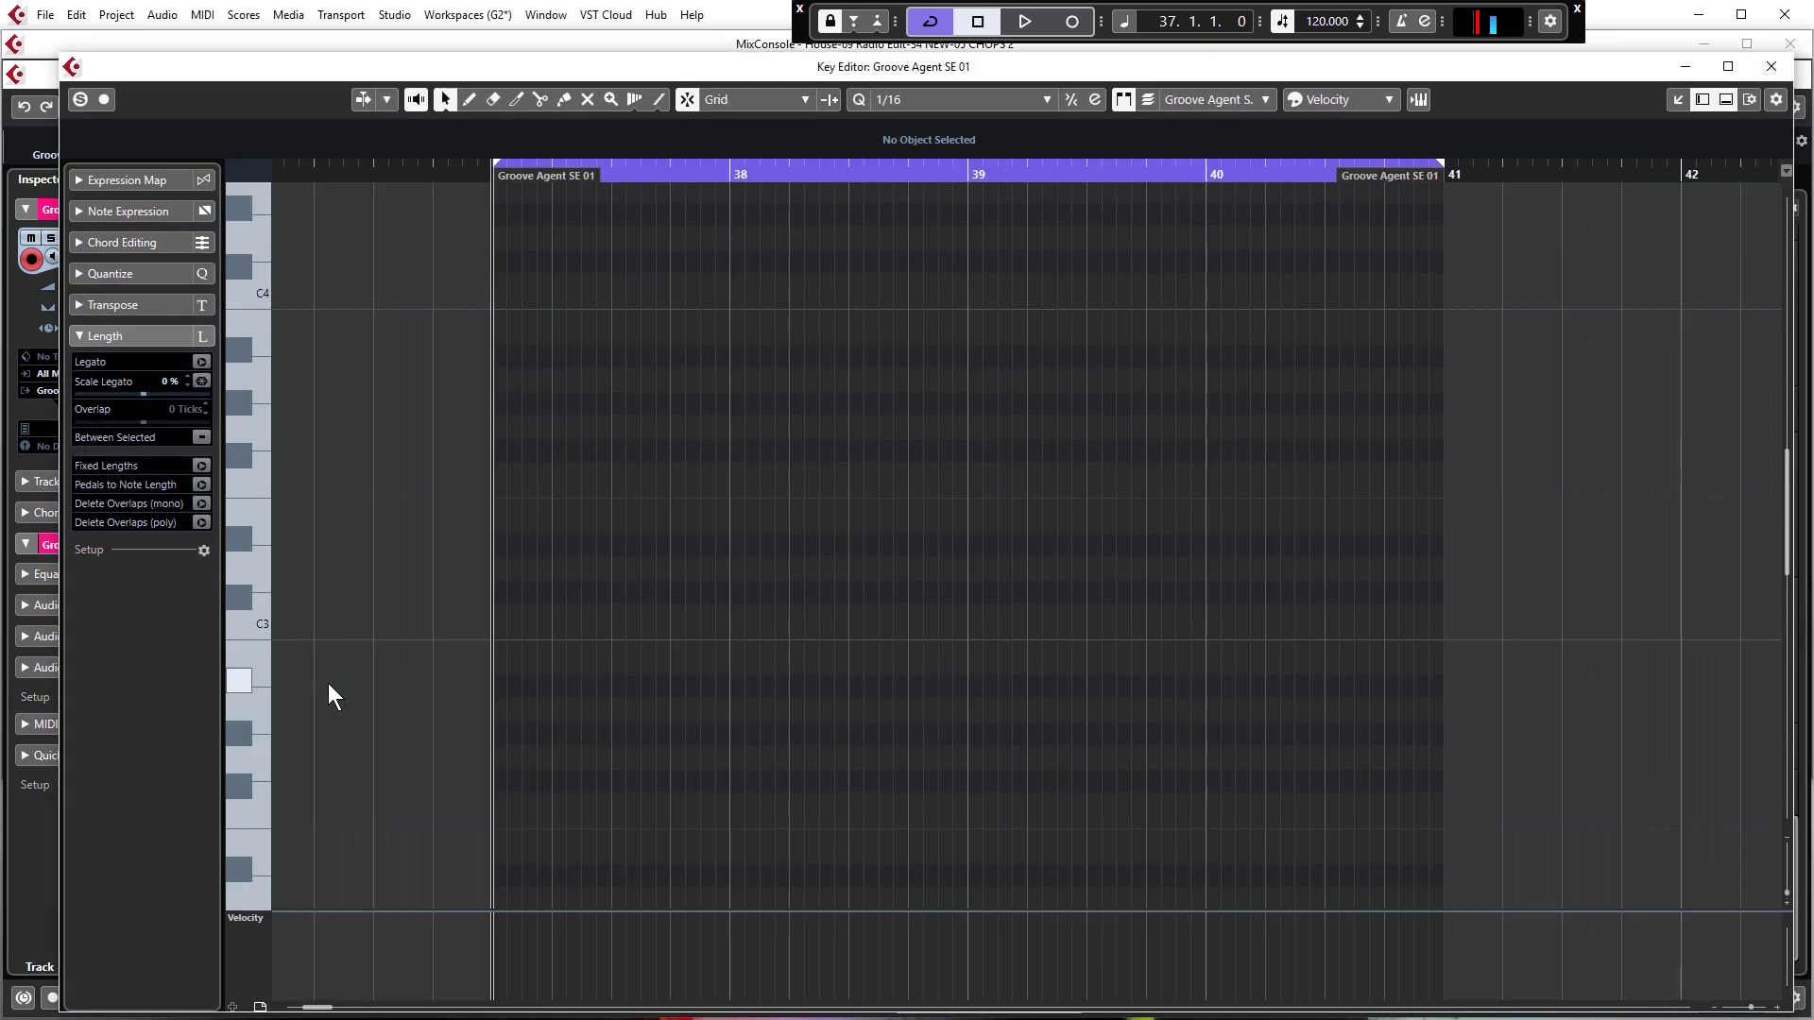
{"action": "scroll", "coordinate": [309, 664], "scroll_direction": "down", "scroll_amount": 4}
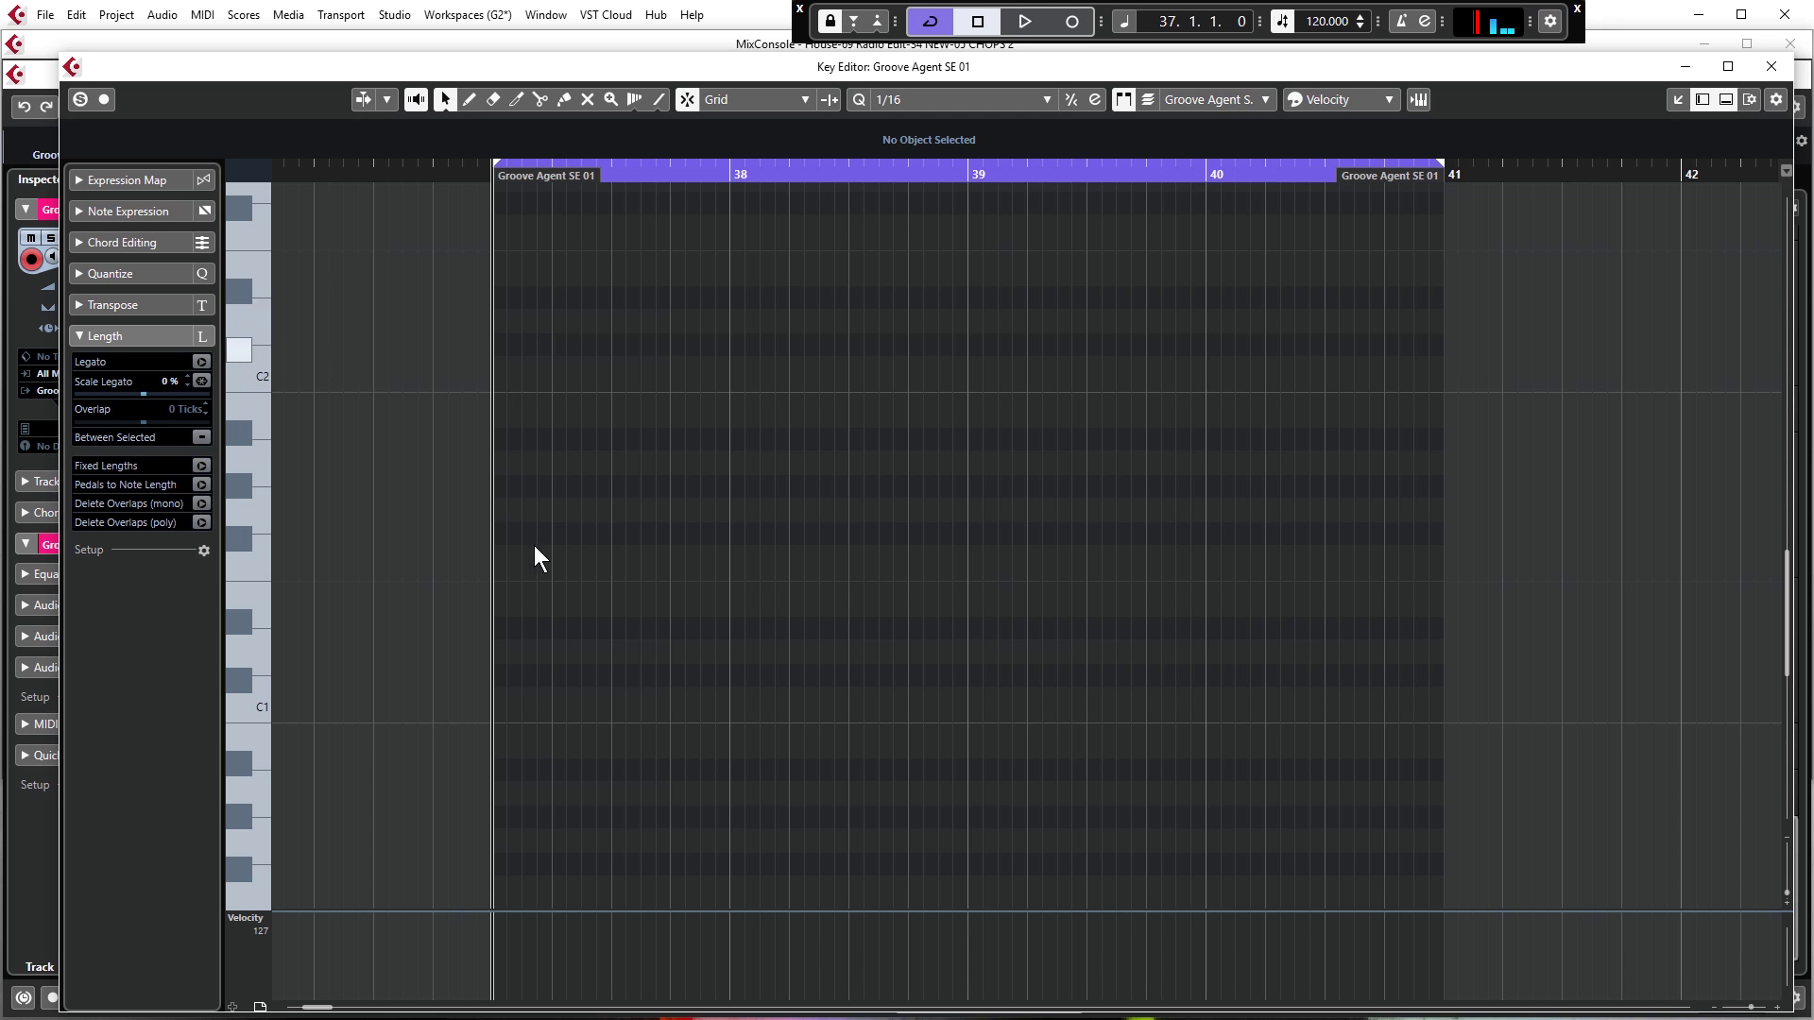
{"action": "left_click", "coordinate": [500, 699]}
{"action": "left_click_drag", "start_coordinate": [586, 652], "coordinate": [670, 652]}
{"action": "left_click_drag", "start_coordinate": [505, 699], "coordinate": [537, 699]}
{"action": "left_click_drag", "start_coordinate": [504, 604], "coordinate": [517, 602]}
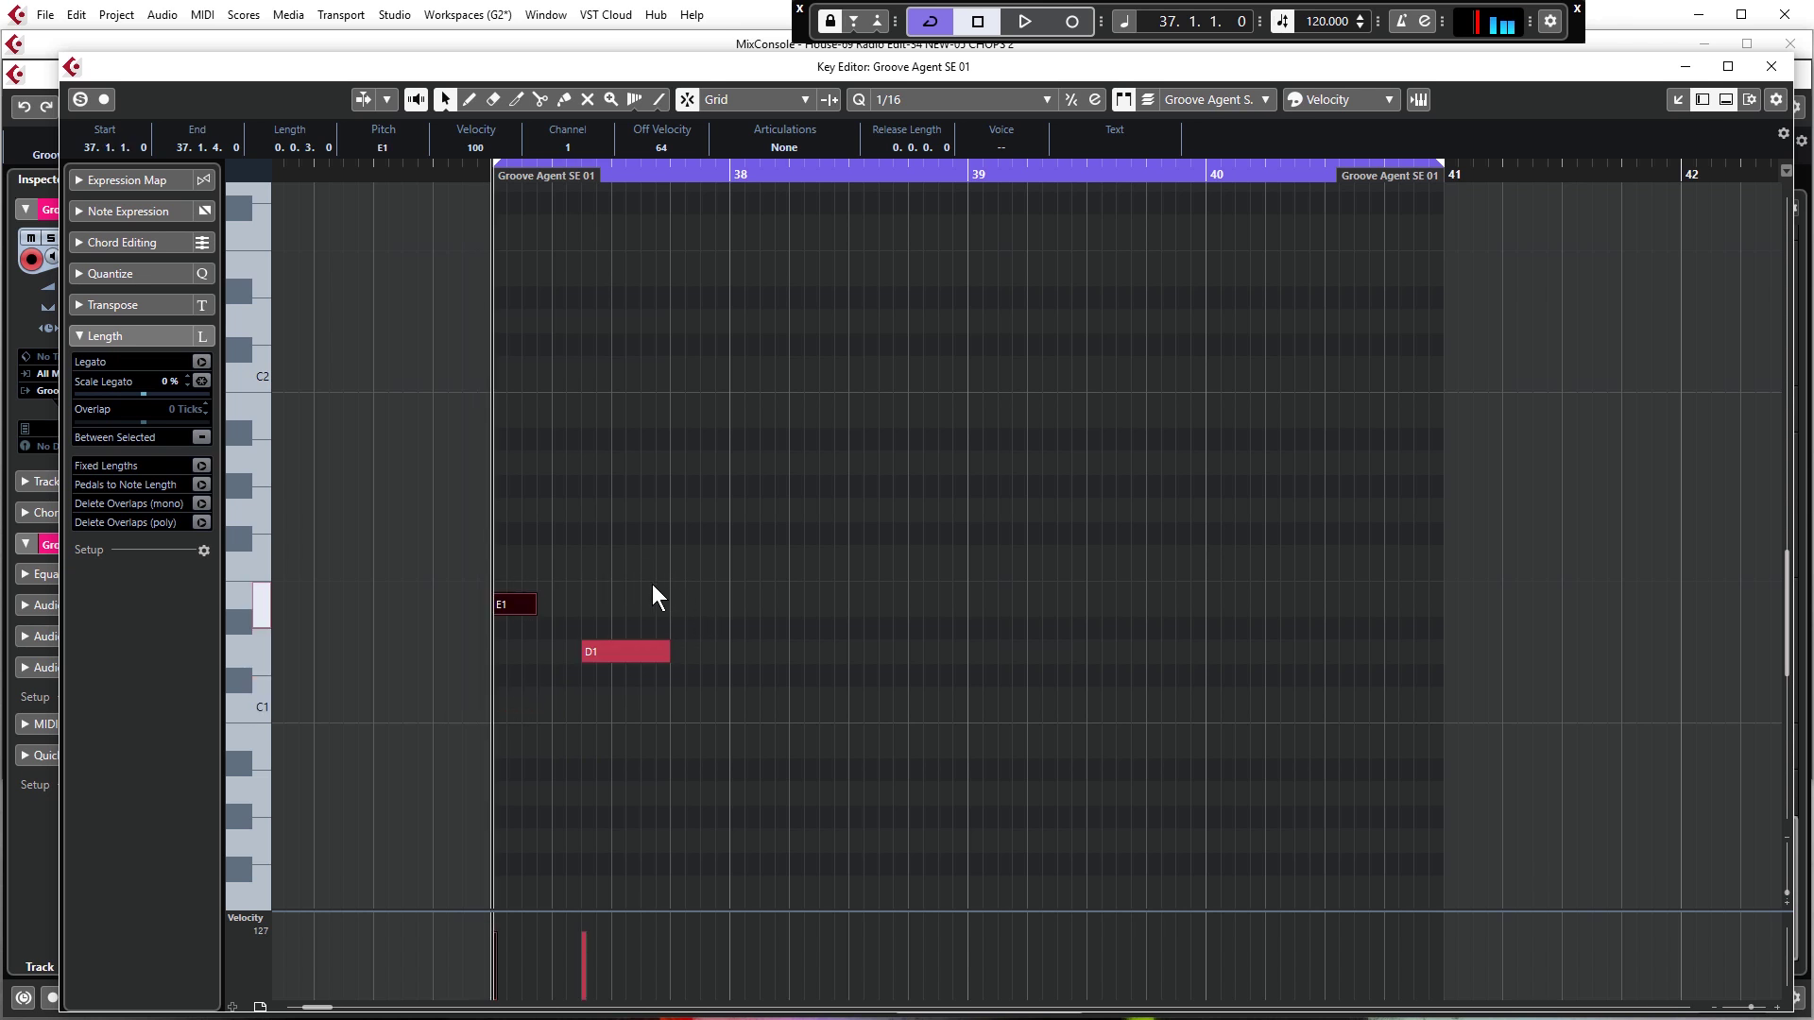
{"action": "left_click", "coordinate": [798, 437]}
{"action": "key", "text": "space"}
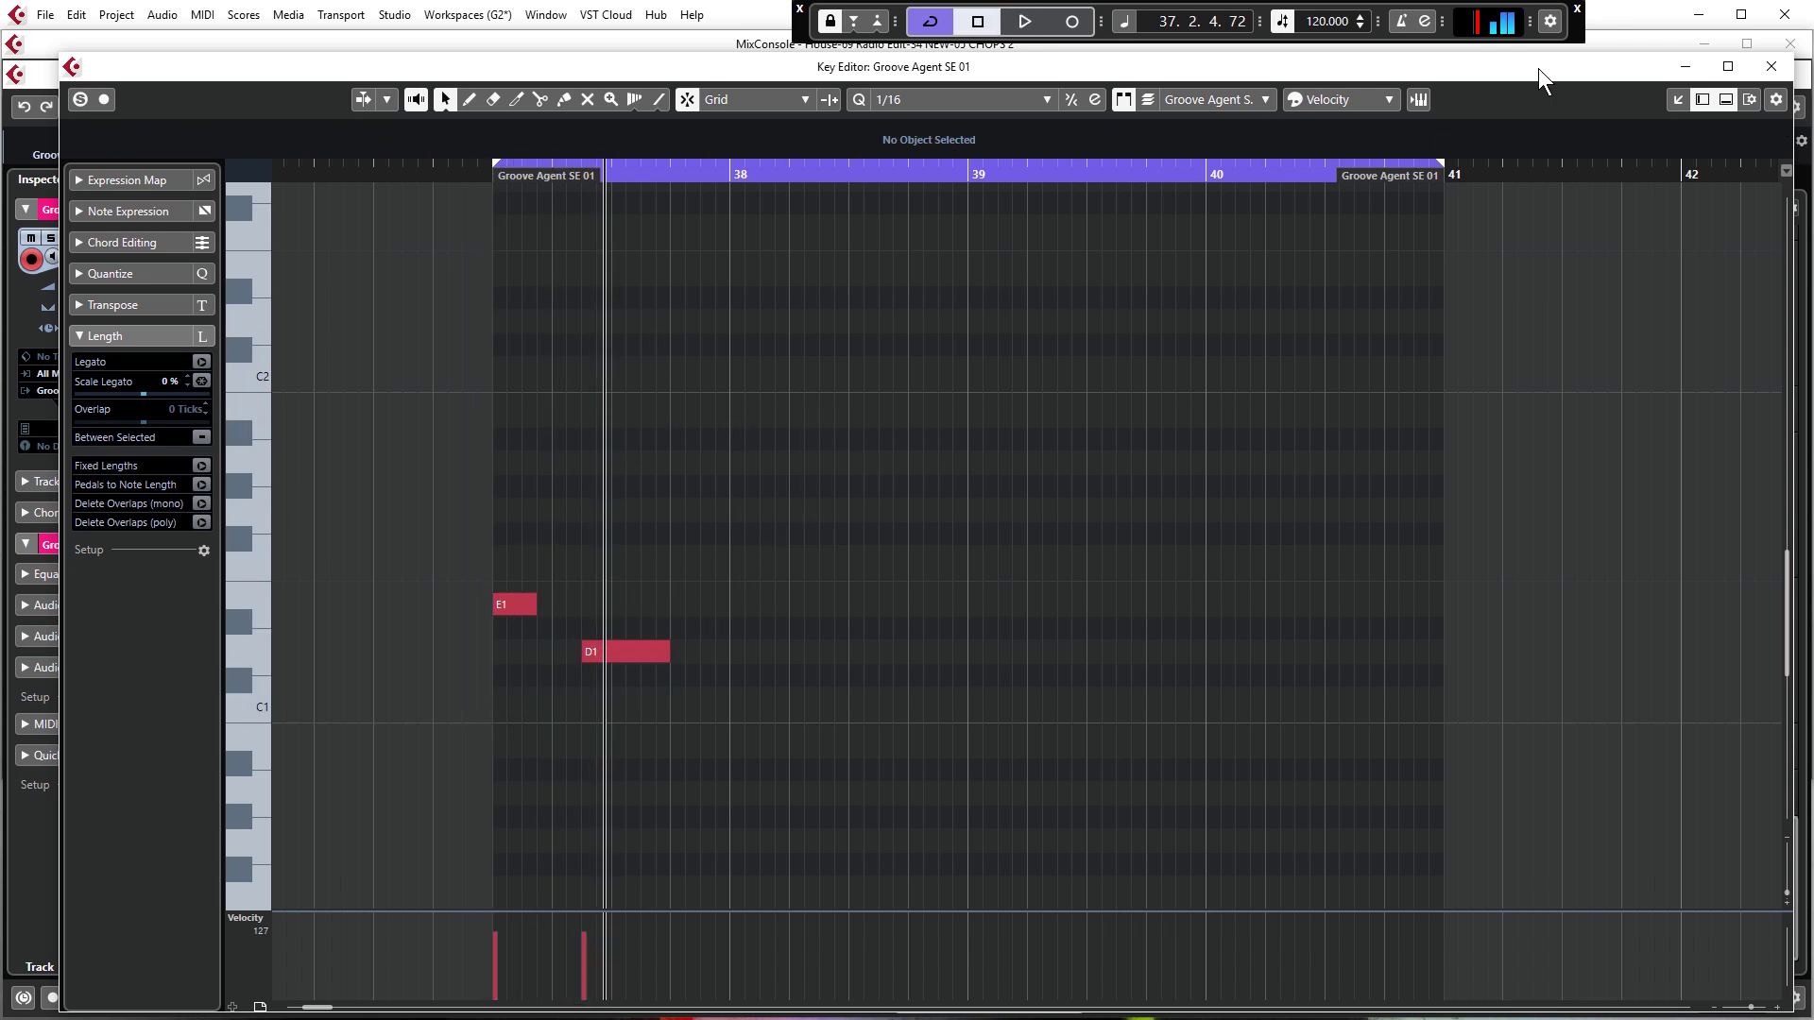
{"action": "left_click", "coordinate": [1772, 66]}
Mute the sliced vocal part at bar 37 on the VPE2 vocal track and return to the selection tool
{"action": "scroll", "coordinate": [849, 487], "scroll_direction": "up", "scroll_amount": 10}
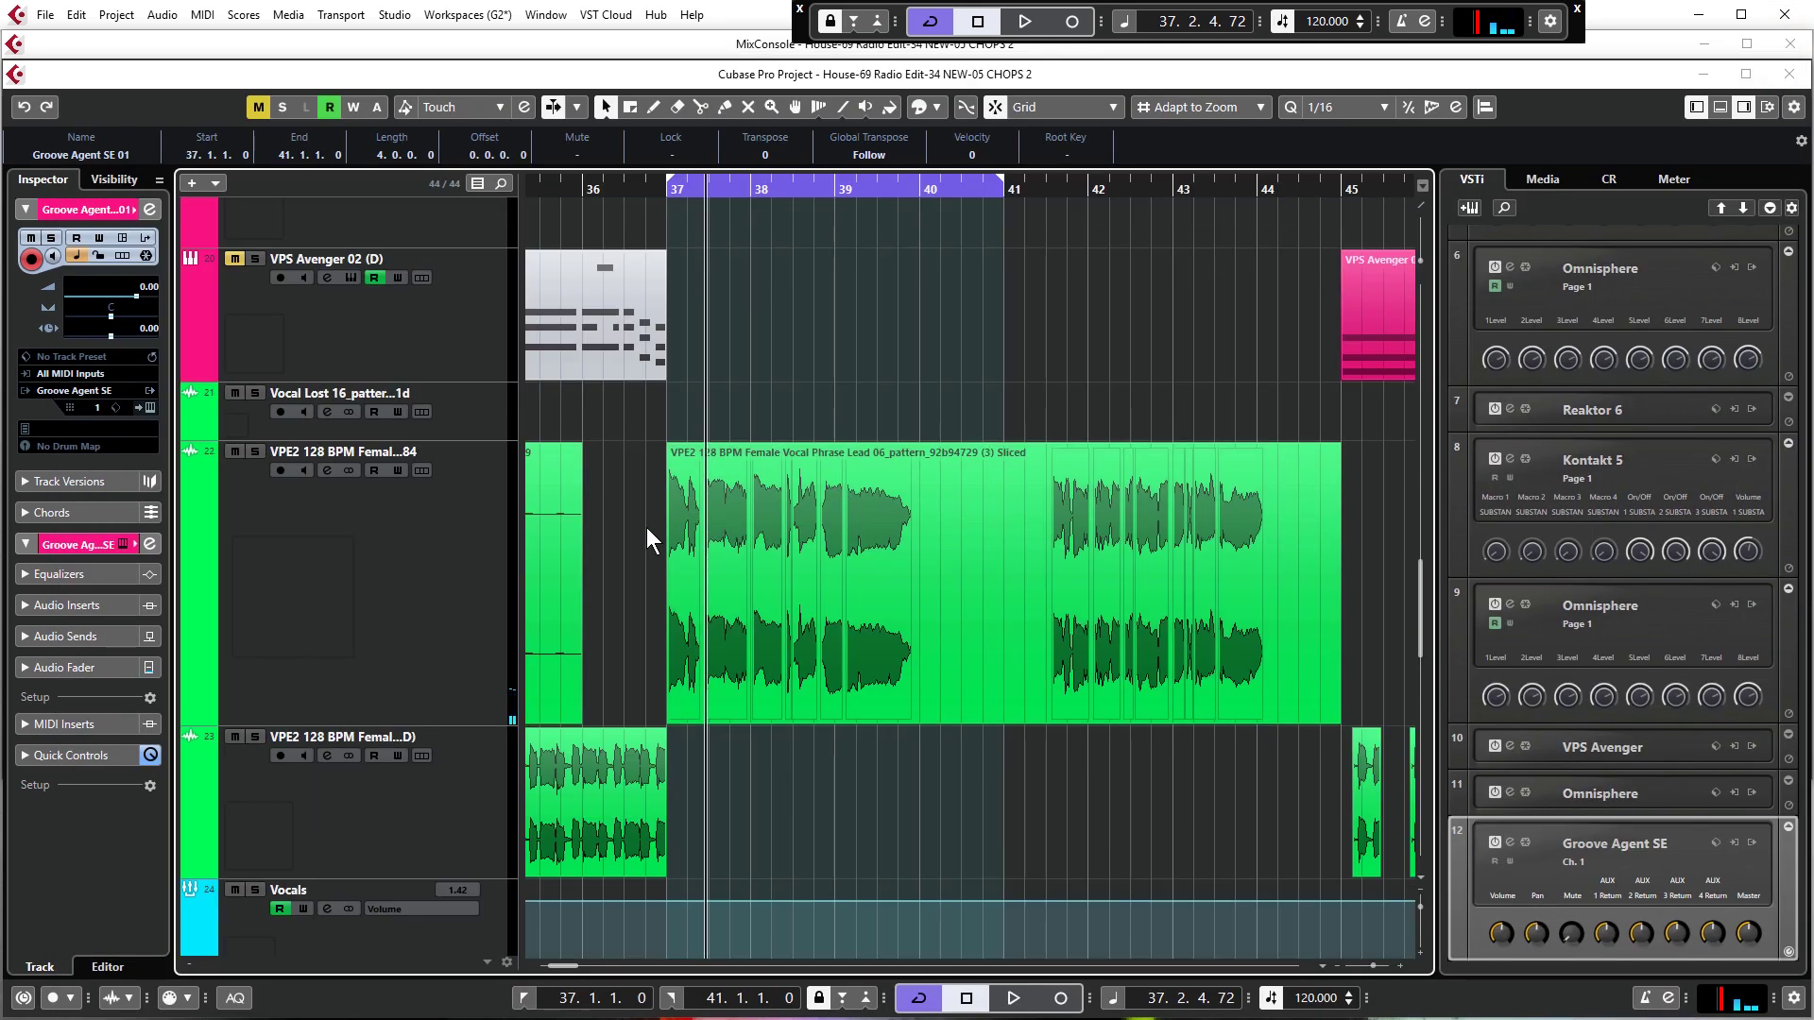
{"action": "right_click", "coordinate": [649, 511]}
{"action": "left_click", "coordinate": [785, 510]}
{"action": "left_click", "coordinate": [814, 454]}
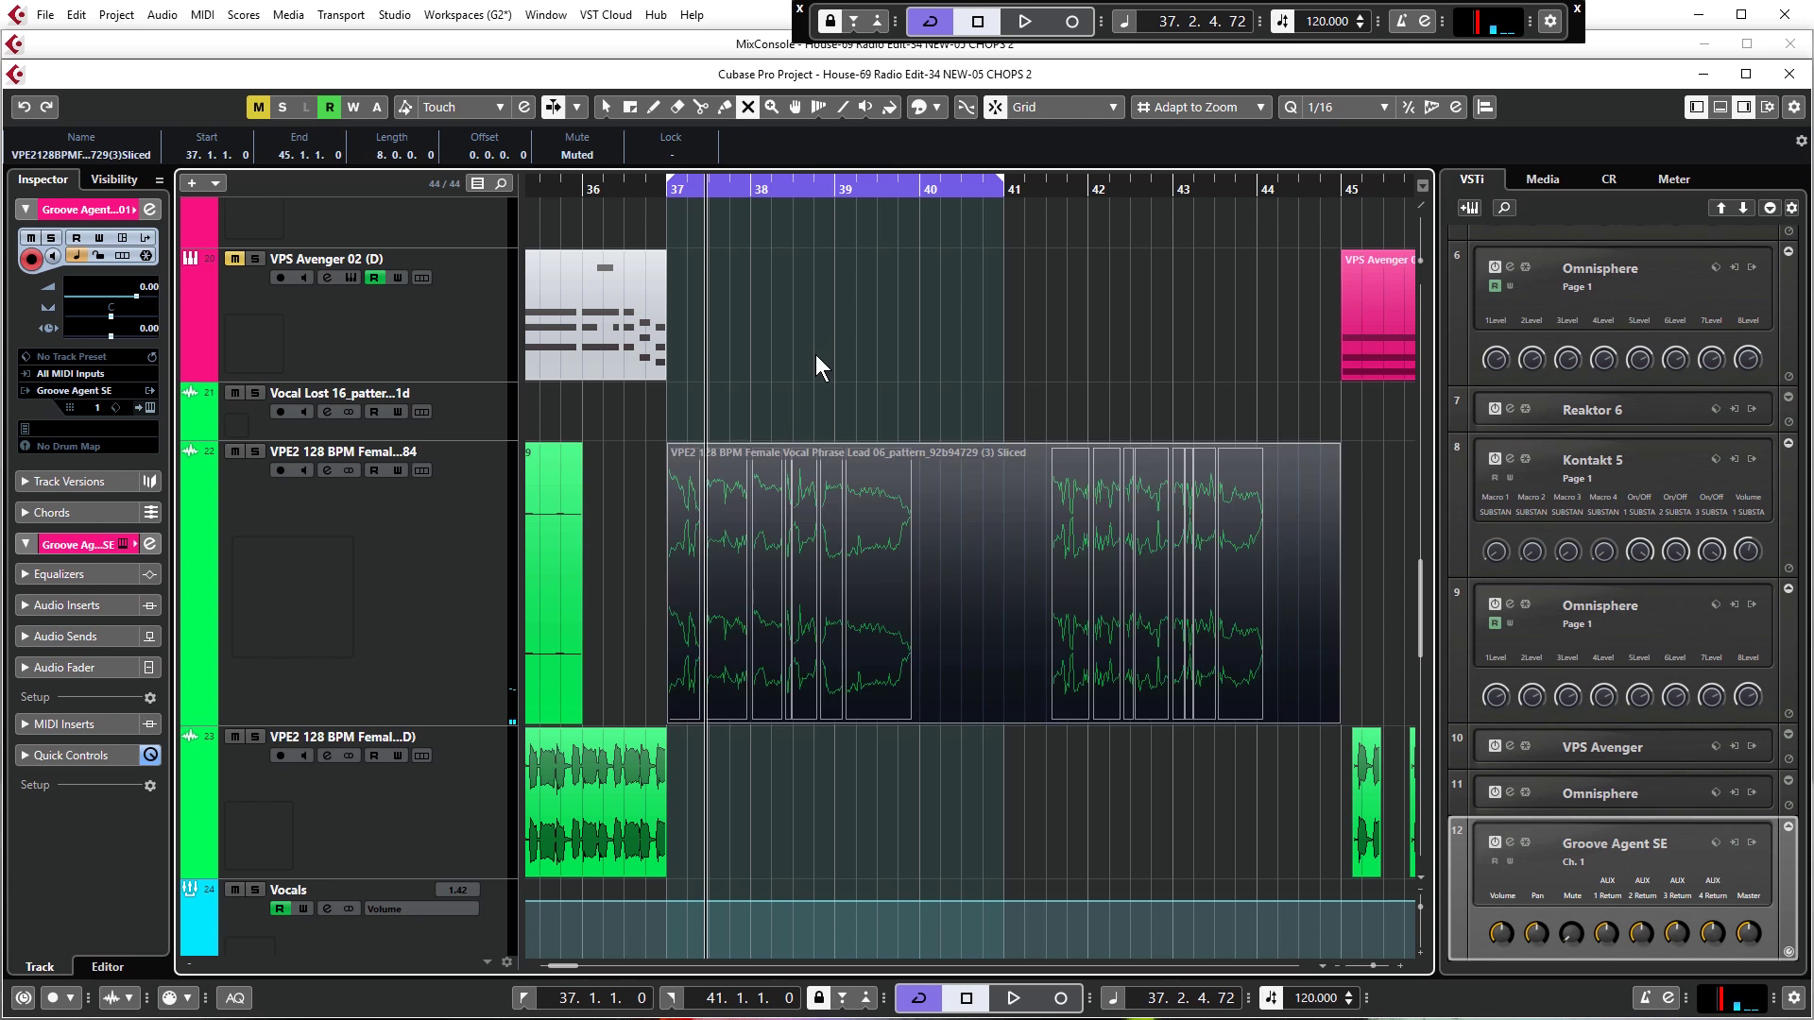
{"action": "key", "text": "1"}
Open the Groove Agent SE 01 part in the Key Editor, play its note pattern from bar 37 and close the editor
{"action": "key", "text": "ctrl+e"}
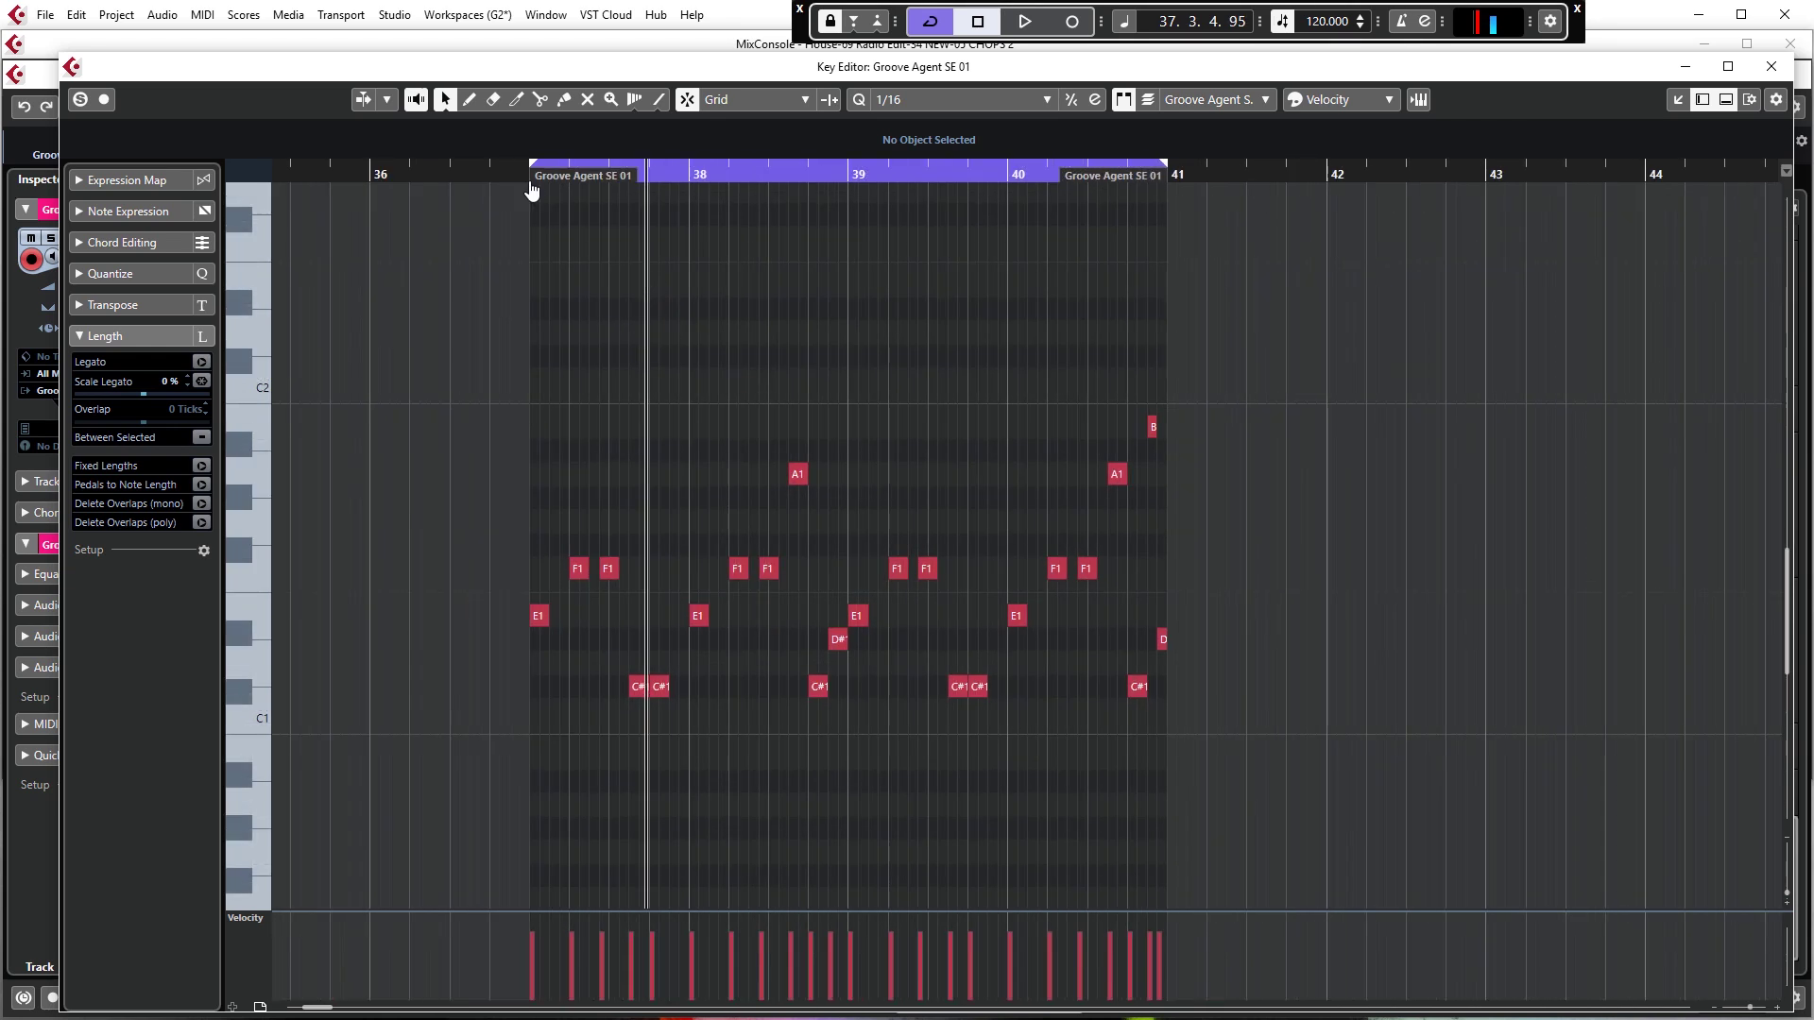
{"action": "left_click", "coordinate": [530, 185]}
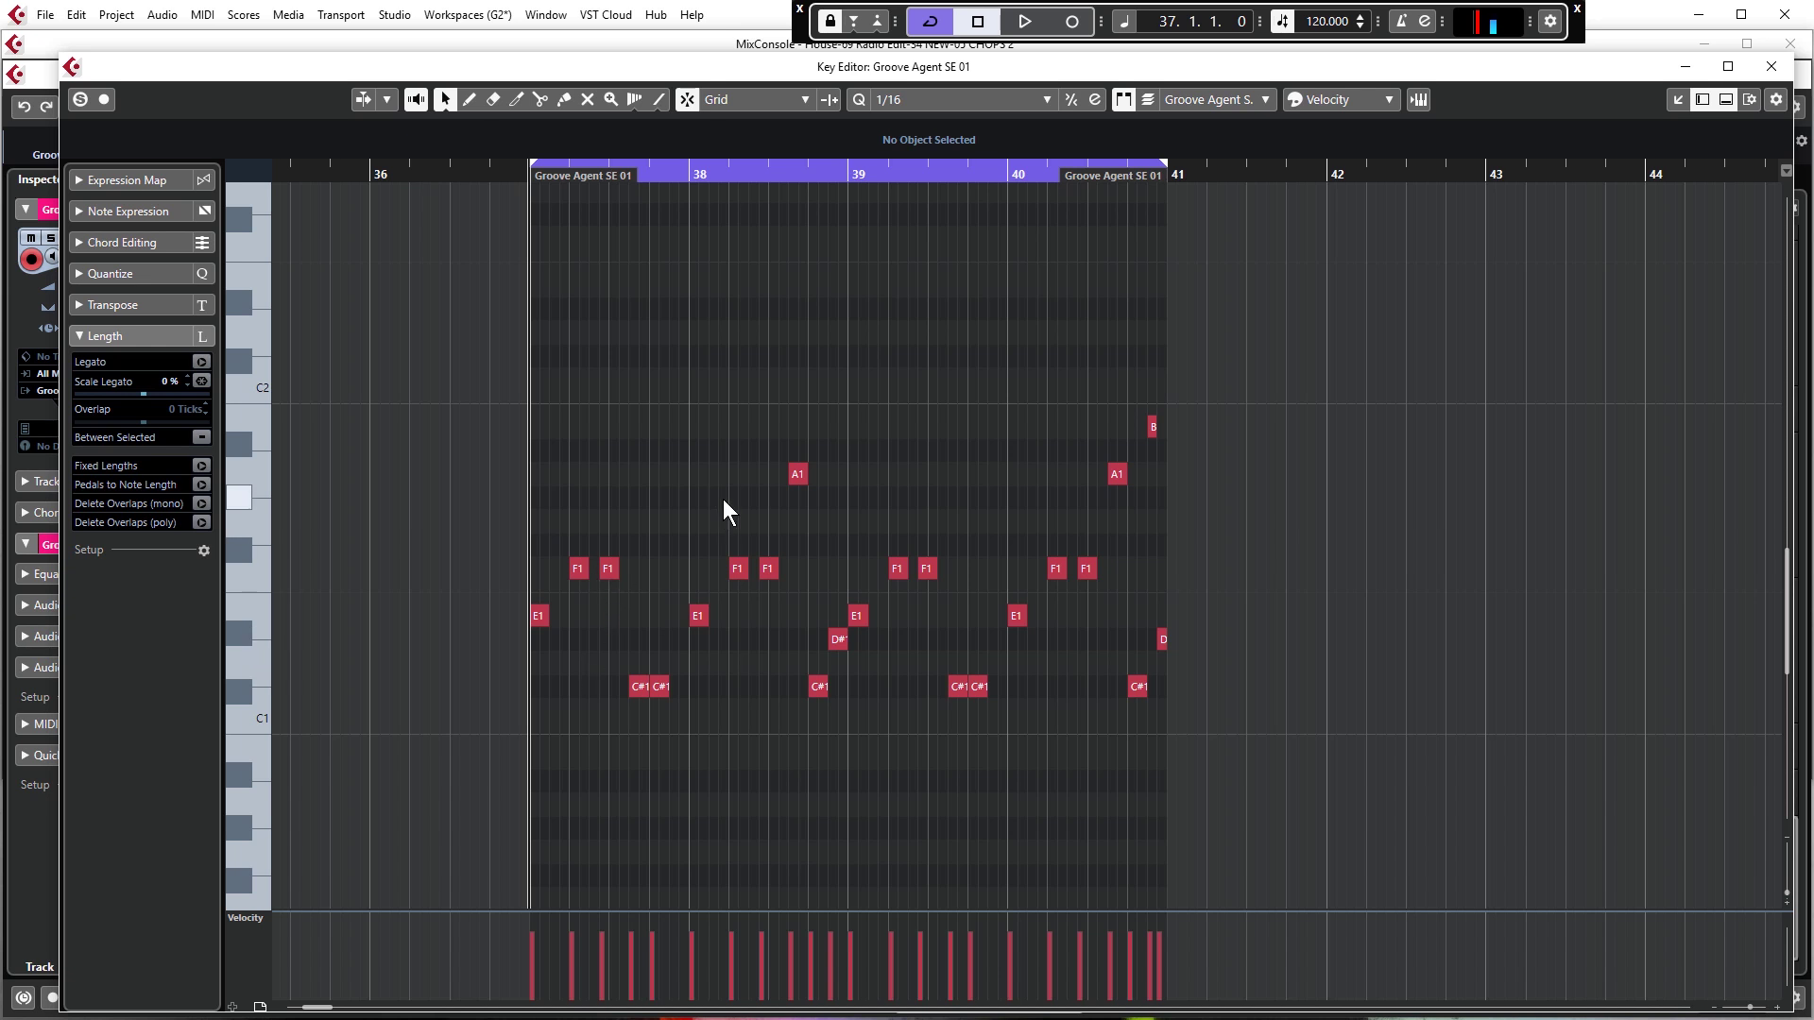
{"action": "scroll", "coordinate": [652, 264], "scroll_direction": "up", "scroll_amount": 2}
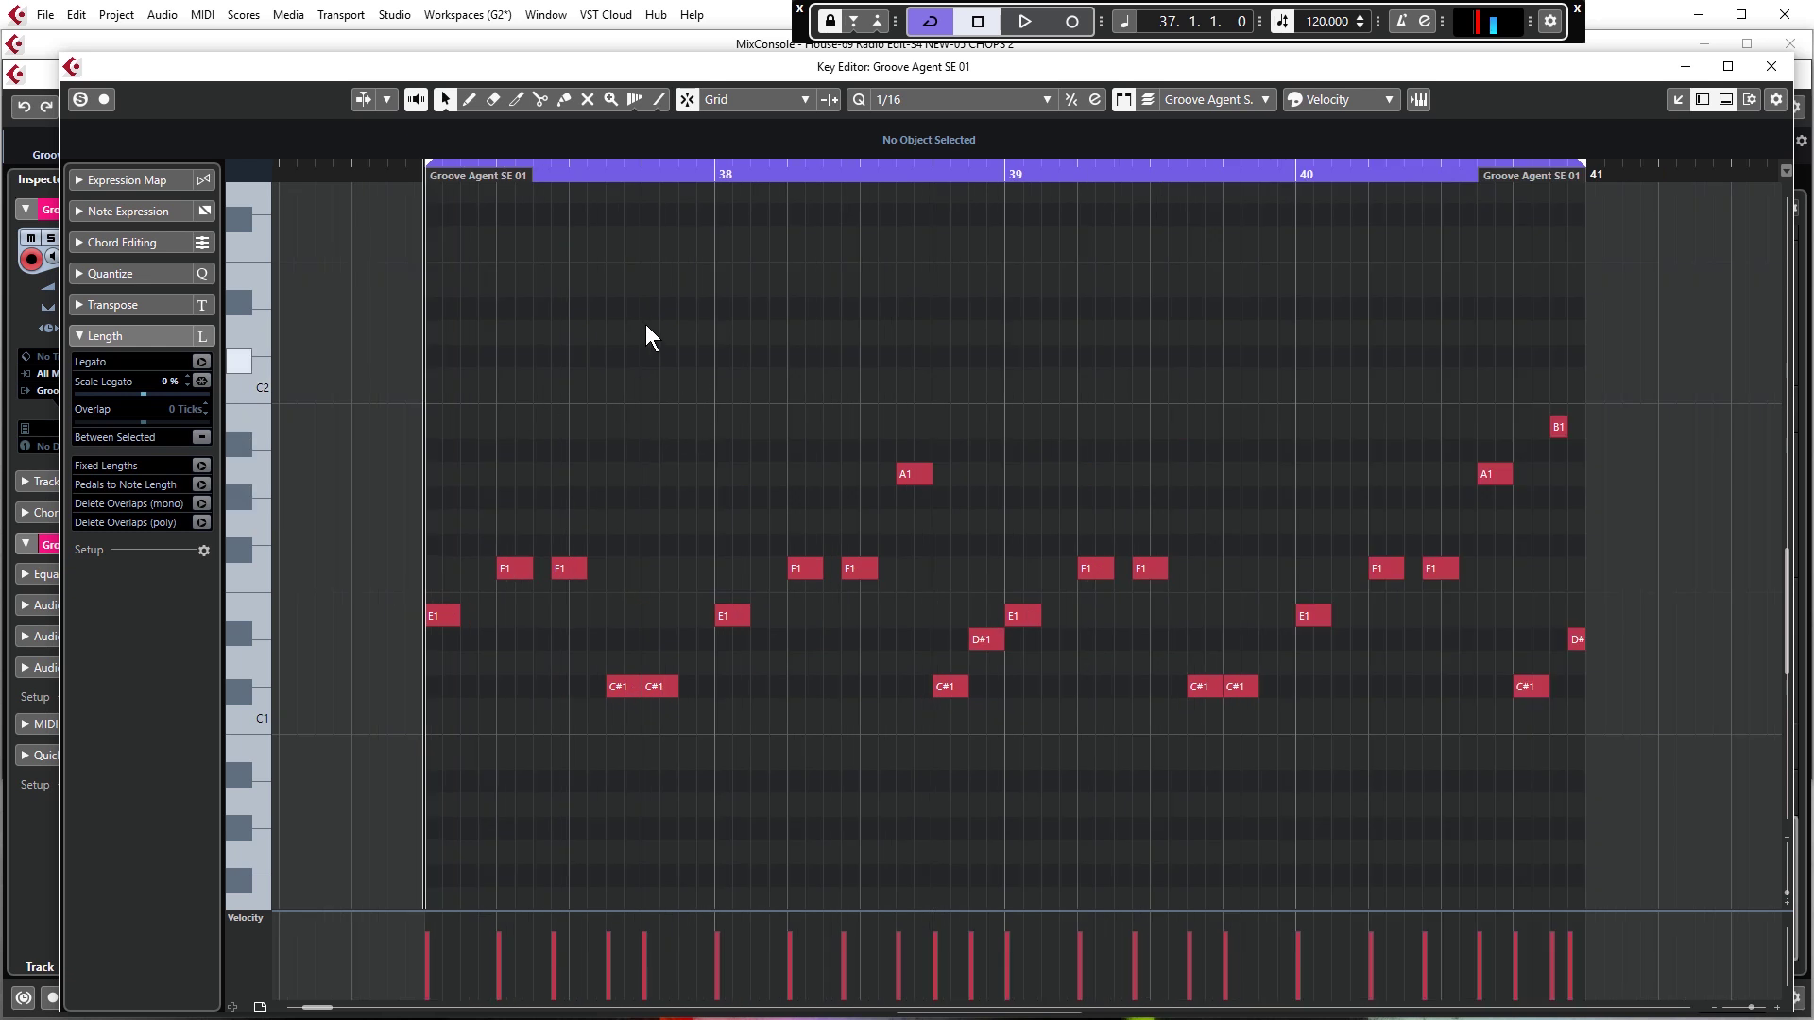
{"action": "key", "text": "space"}
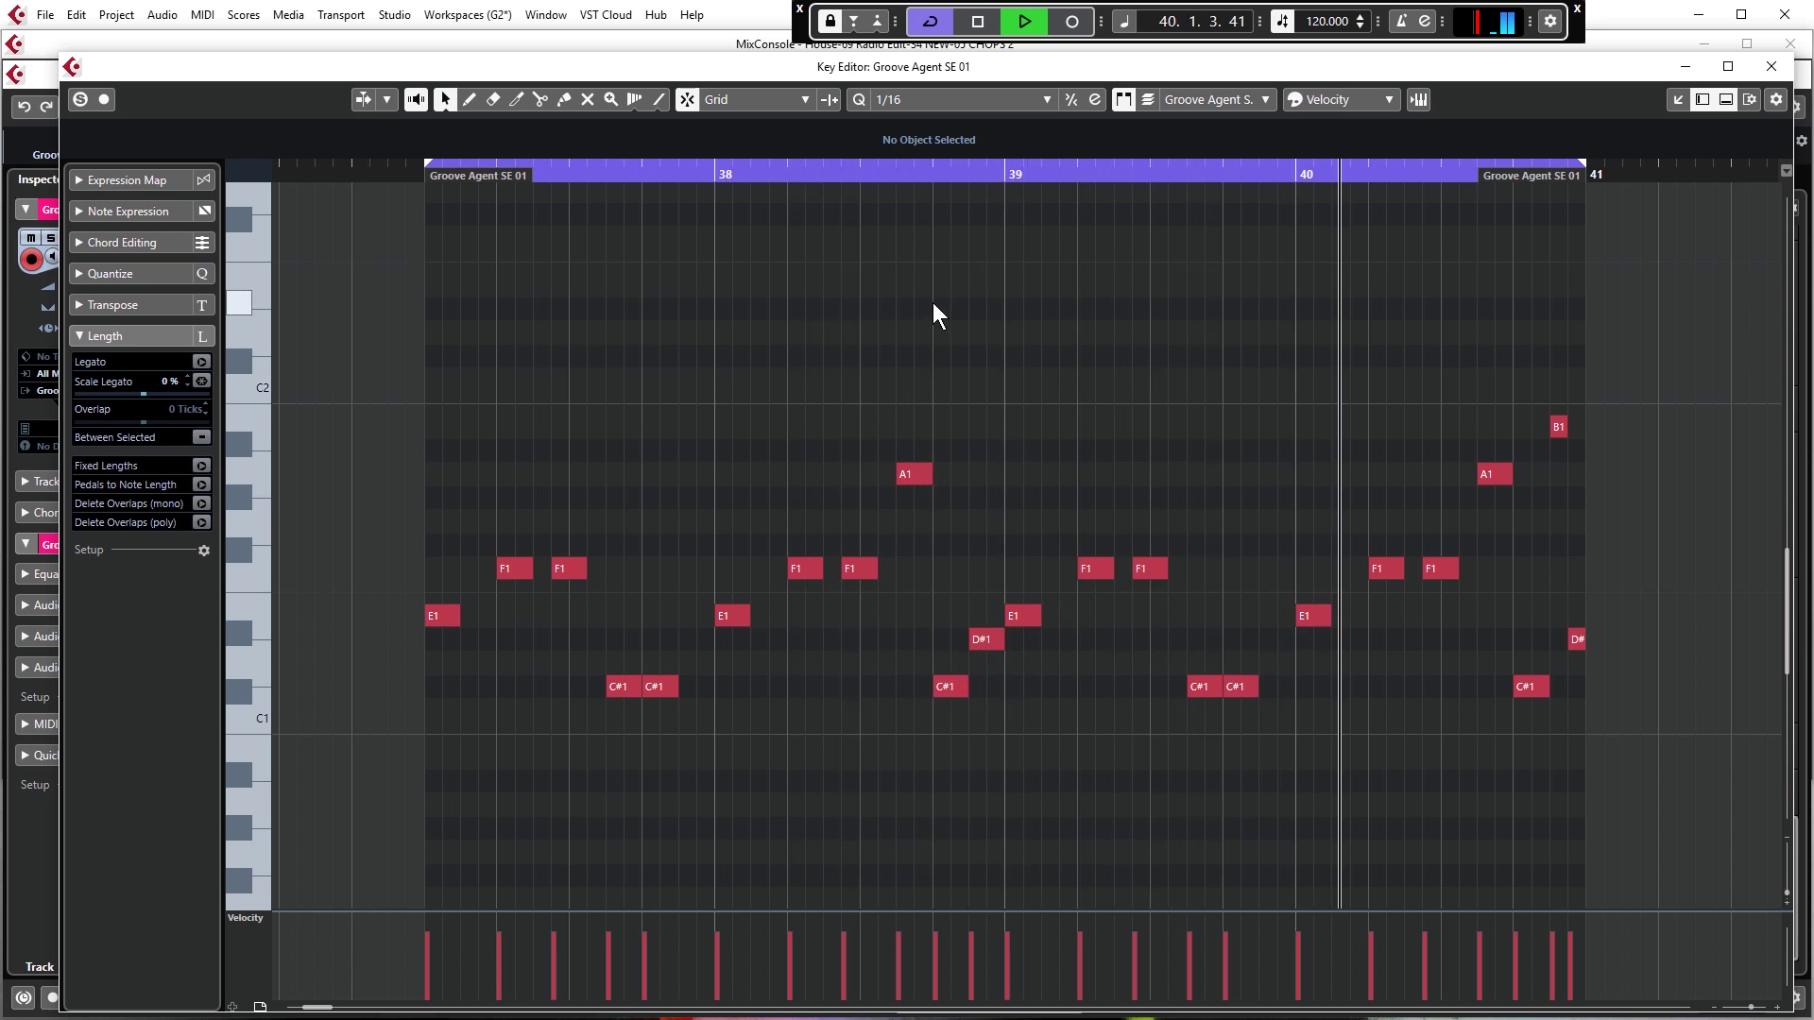
{"action": "key", "text": "space"}
{"action": "left_click", "coordinate": [1770, 66]}
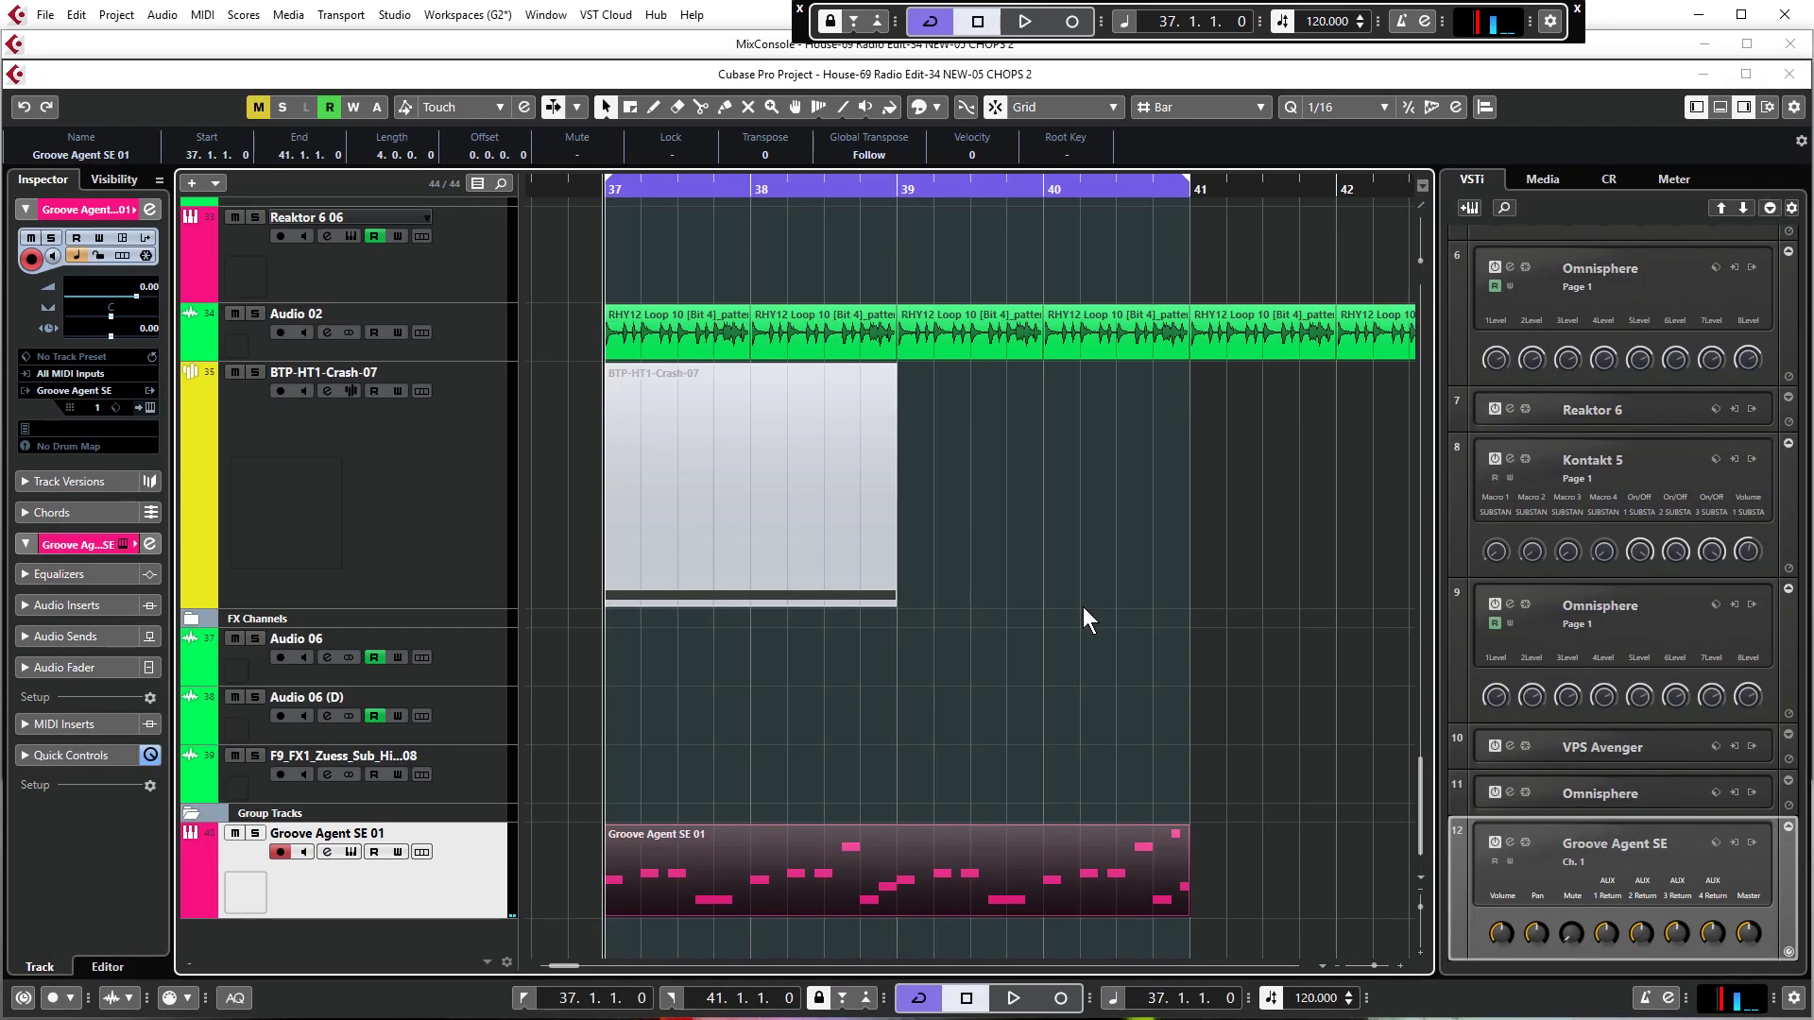
Reopen the Groove Agent SE instrument window and position it above the MIDI part on its track
{"action": "left_click", "coordinate": [1510, 842]}
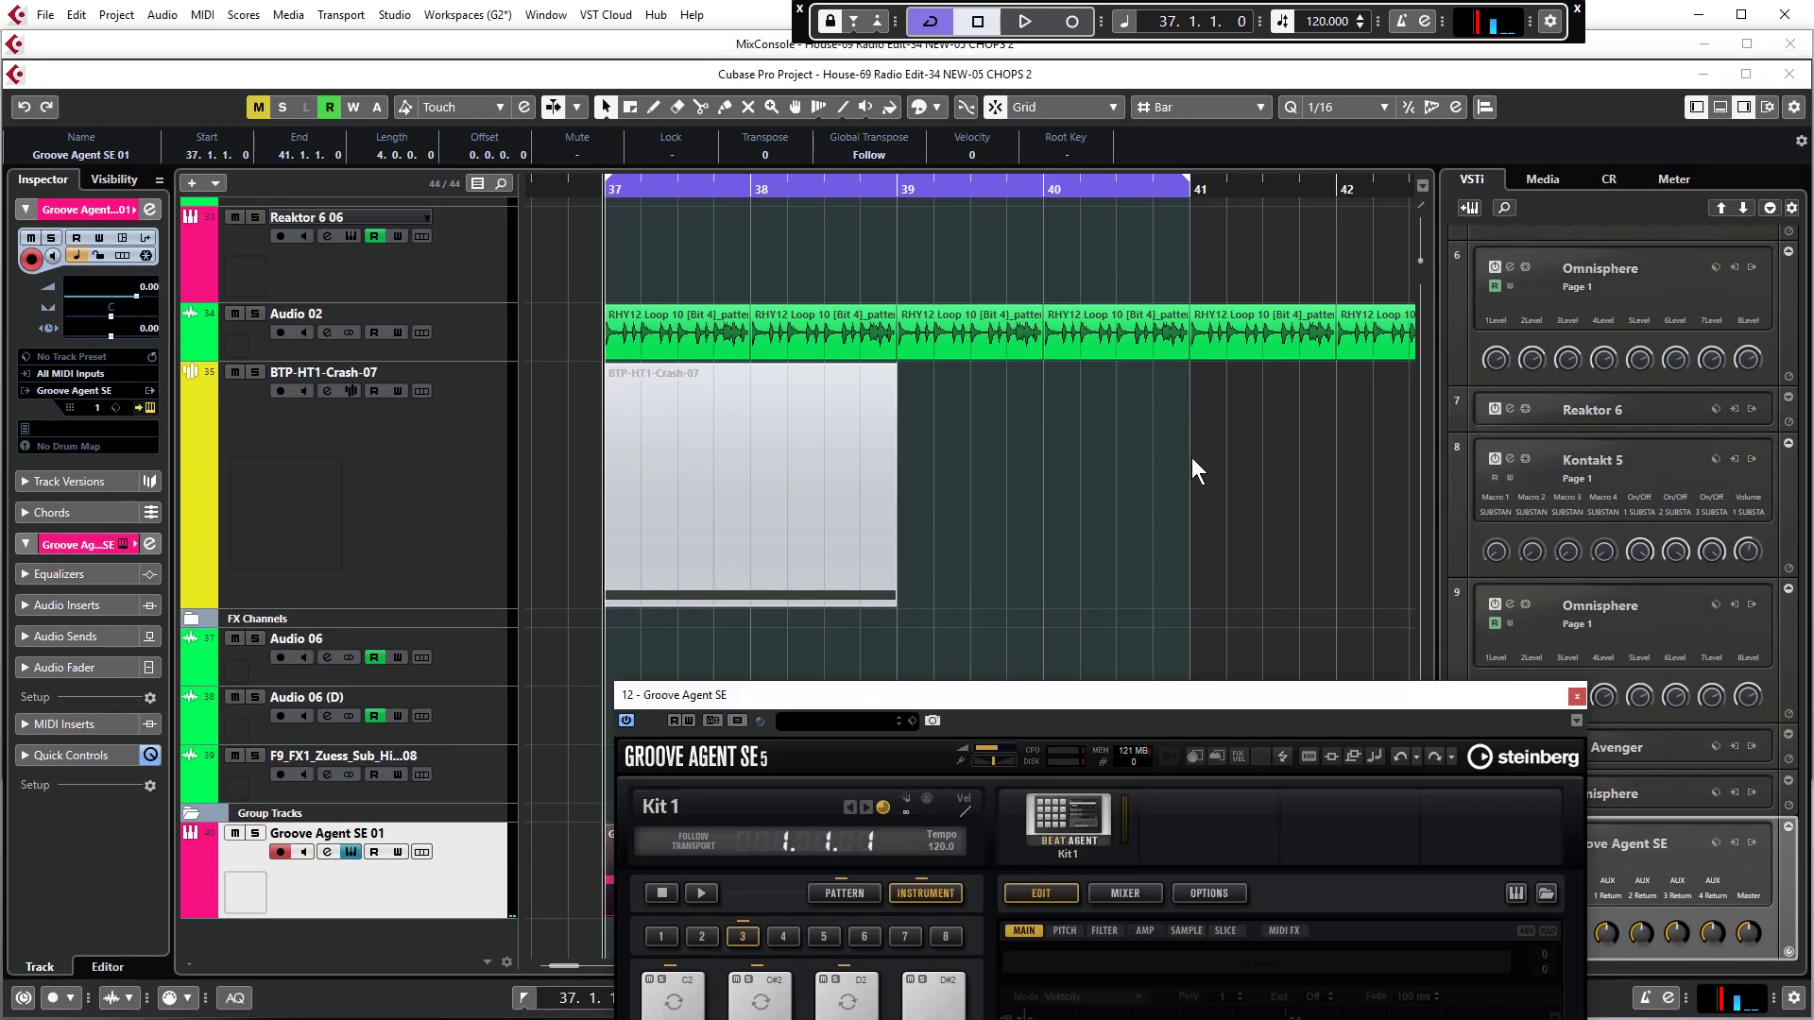
{"action": "left_click_drag", "start_coordinate": [1130, 680], "coordinate": [1176, 202]}
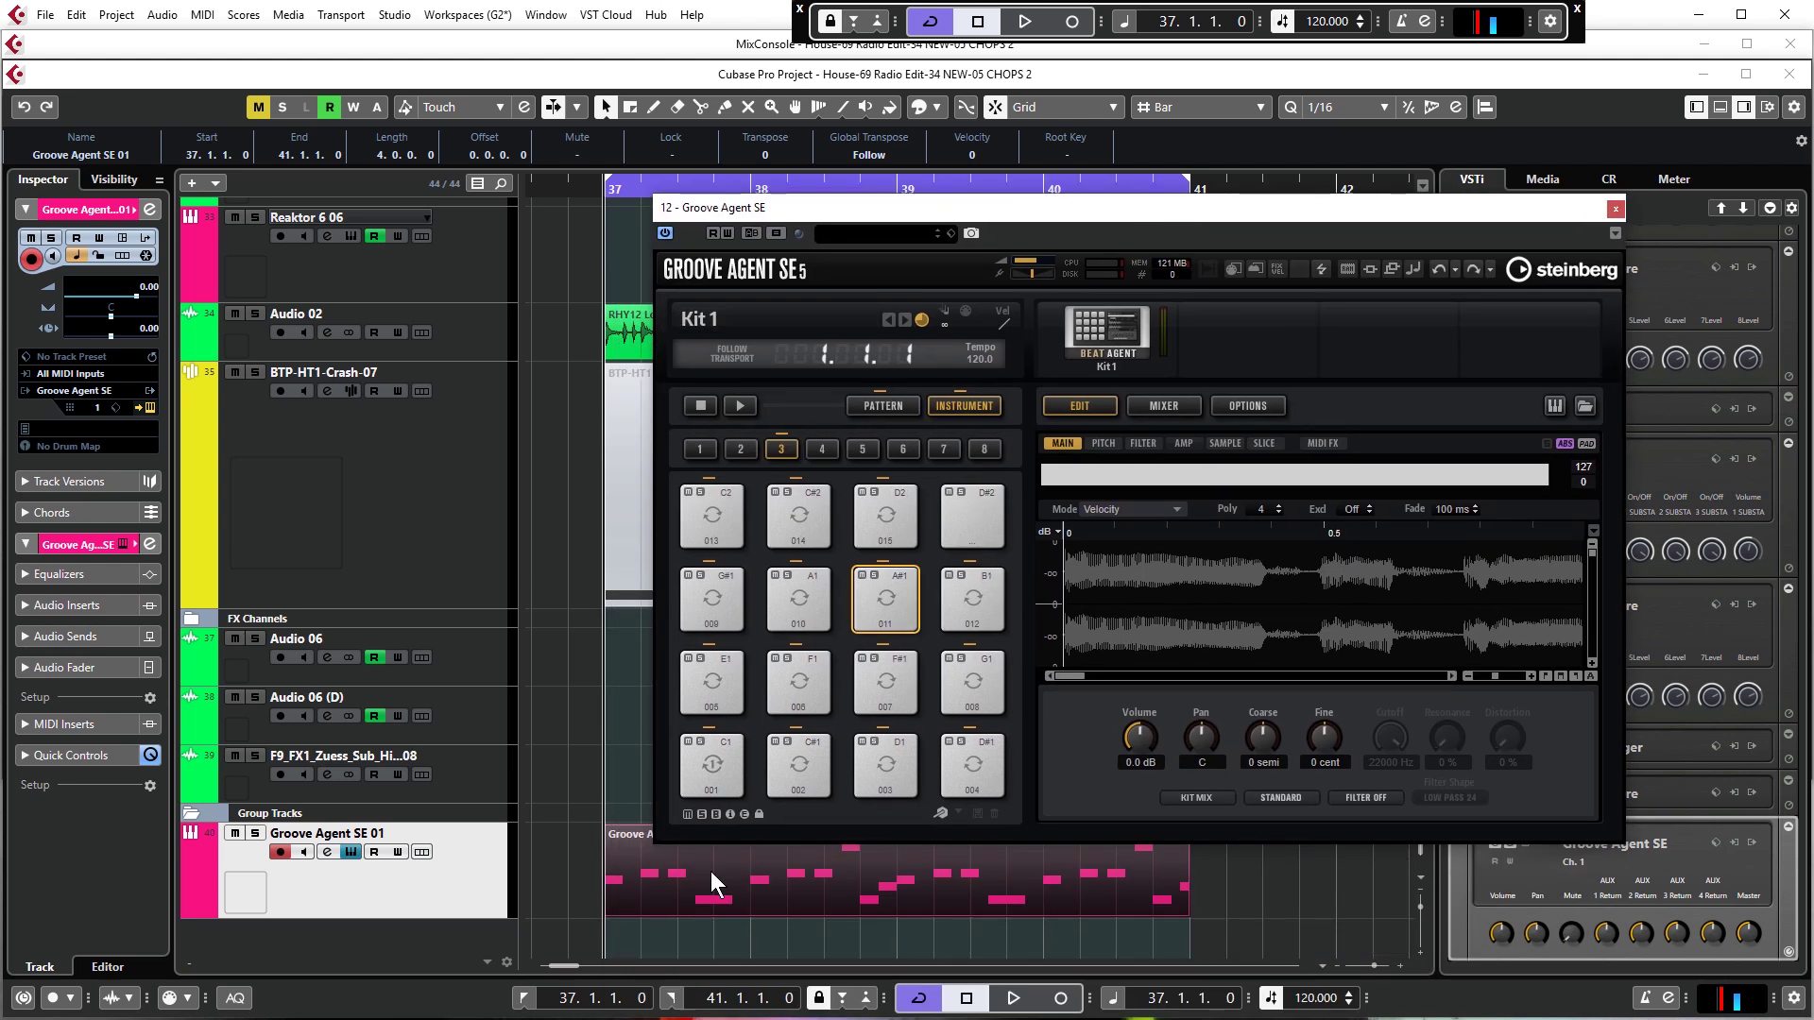
Set the coarse tuning of all the Groove Agent SE pads to 7 semitones and play the pattern from bar 37
{"action": "left_click", "coordinate": [723, 752]}
{"action": "left_click", "coordinate": [898, 514], "text": "shift"}
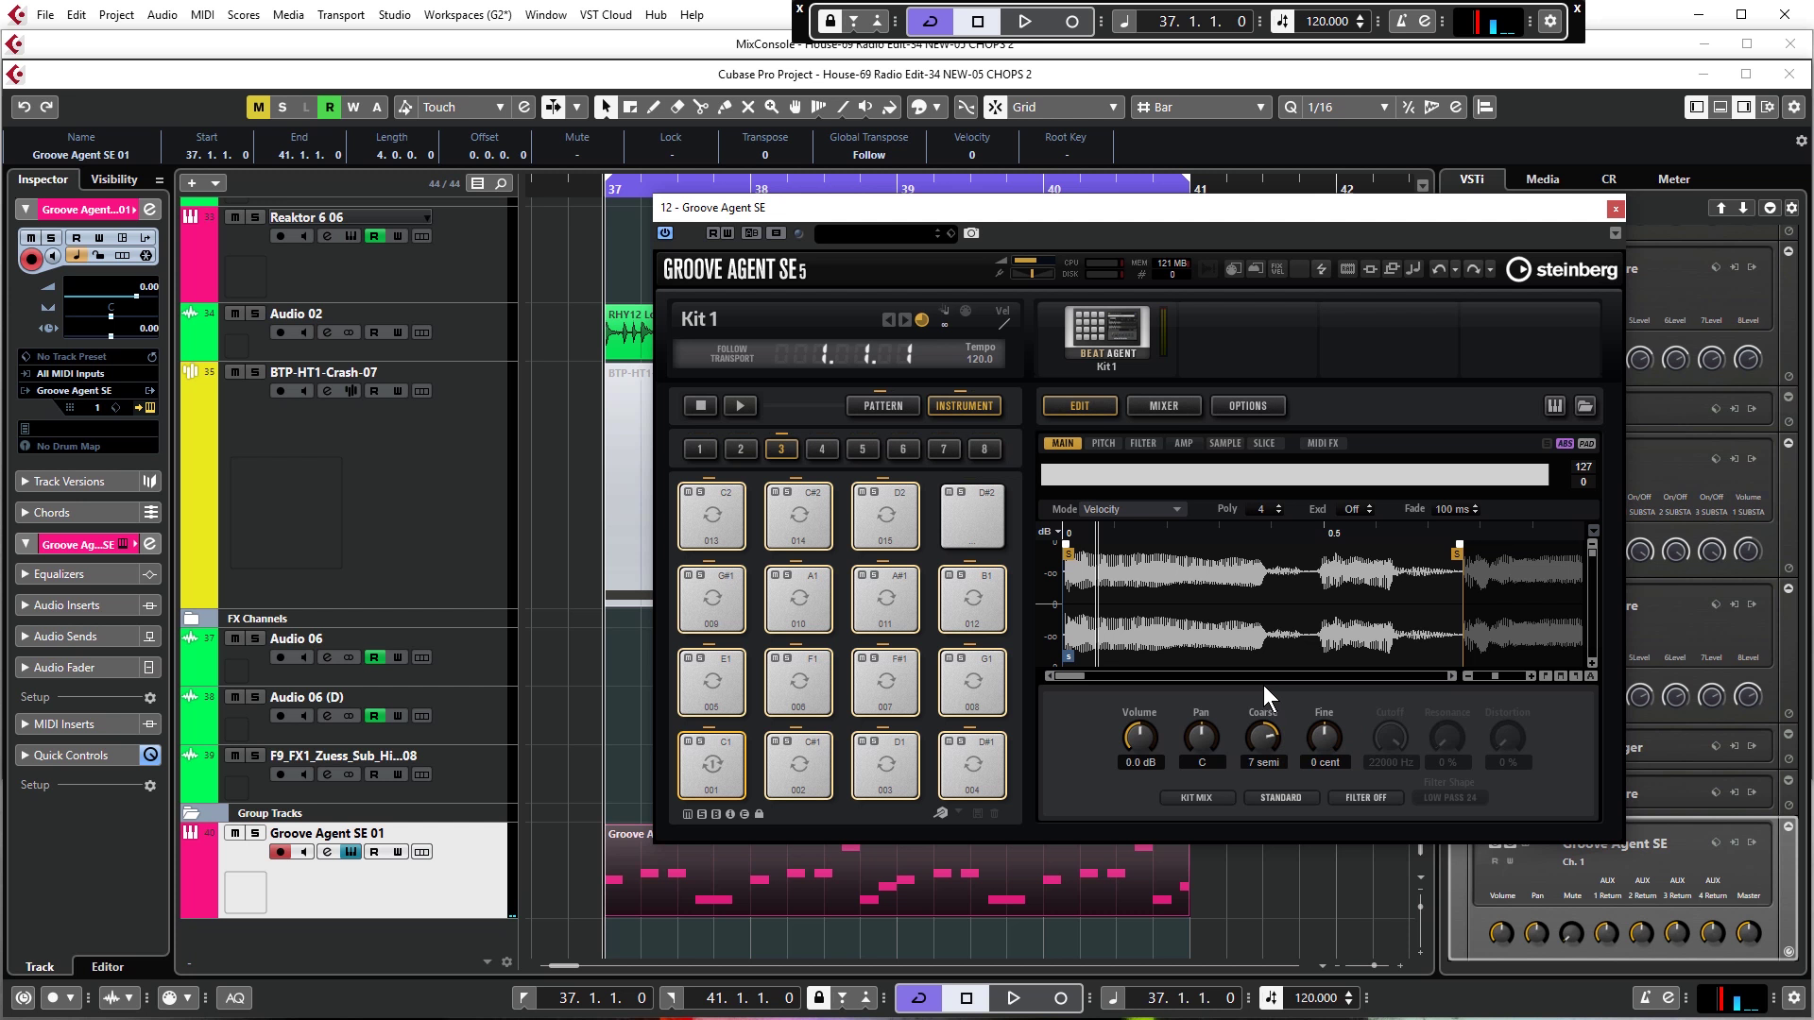
{"action": "key", "text": "space"}
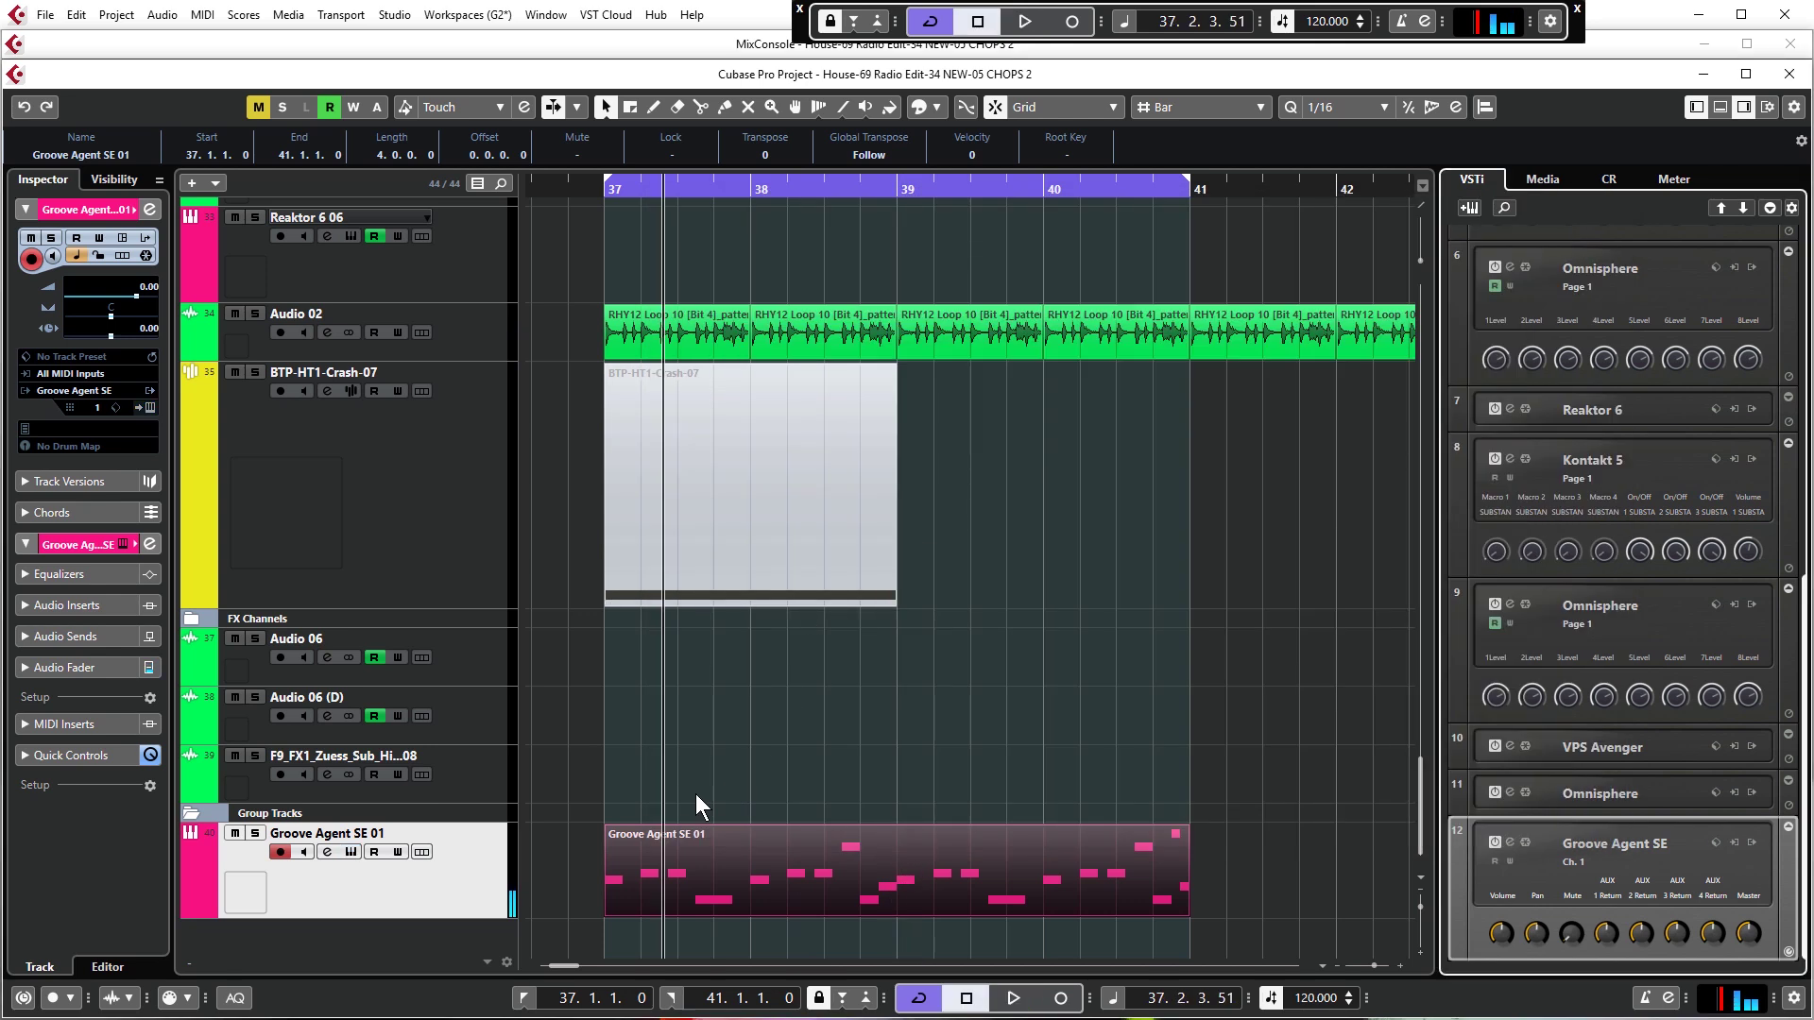
{"action": "left_click", "coordinate": [602, 192]}
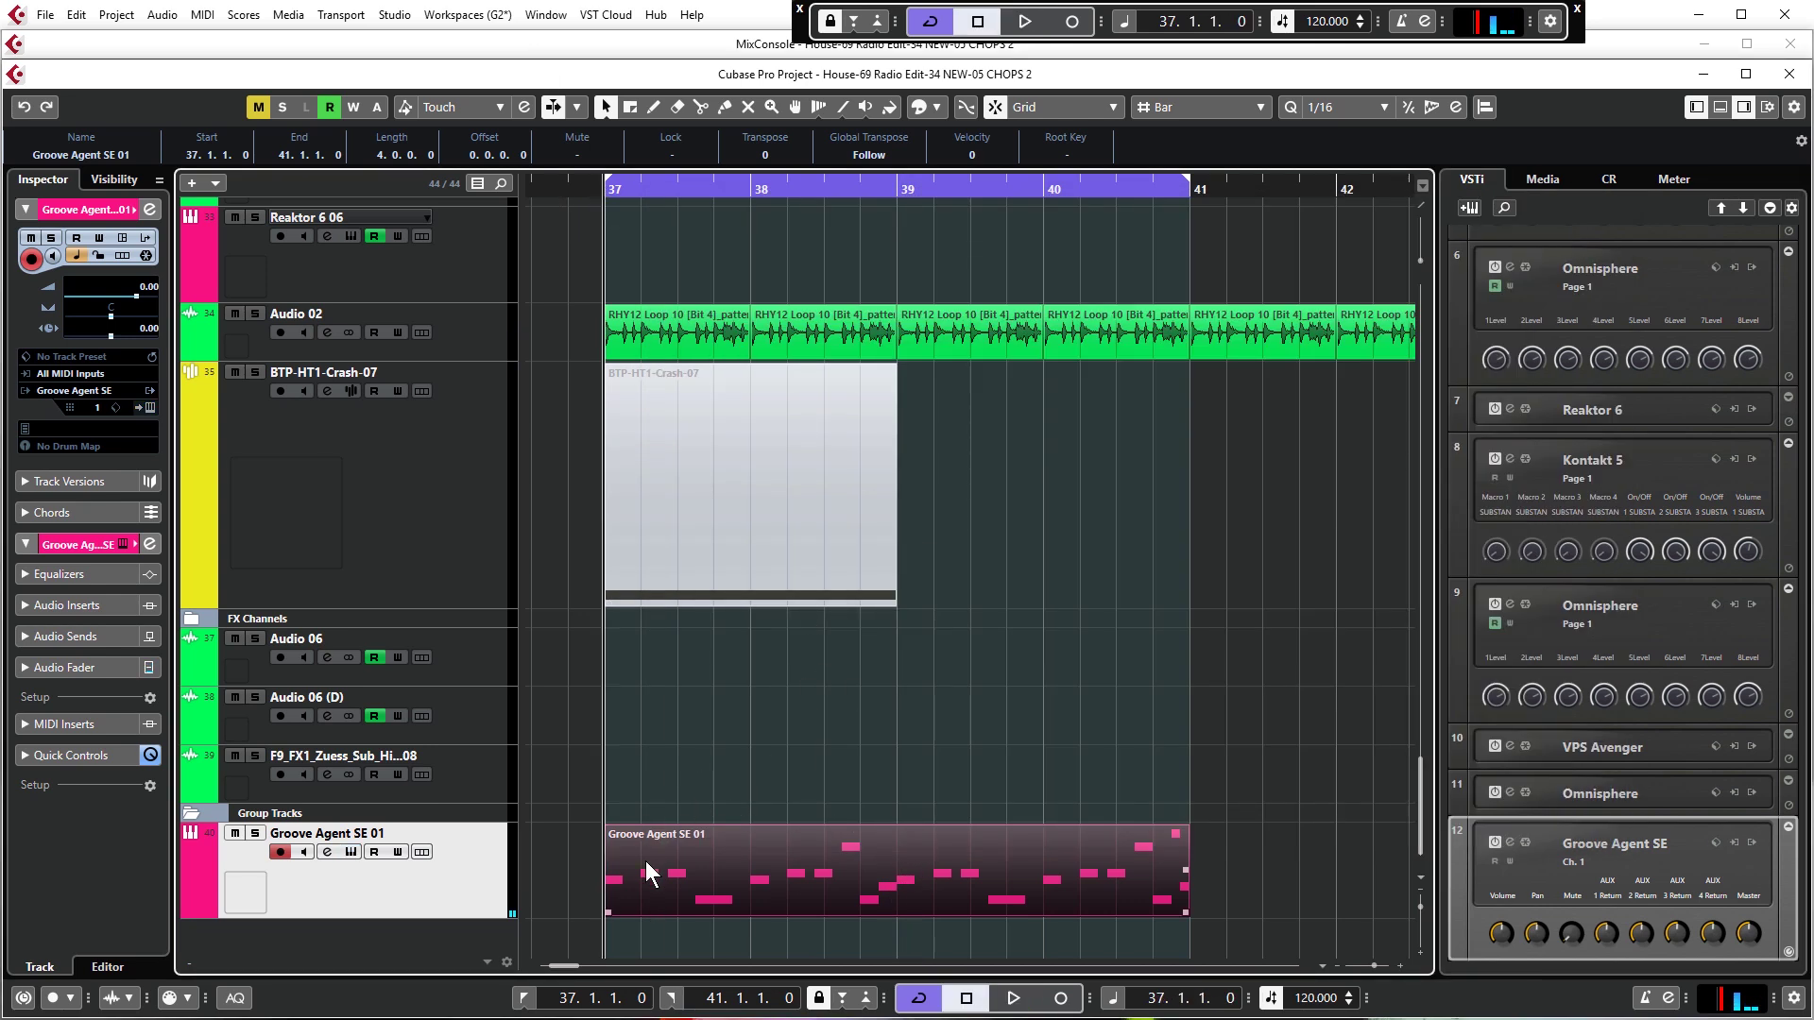
{"action": "key", "text": "space"}
Check the pitch of the second note in the Groove Agent SE 01 part, then reopen the instrument window
{"action": "double_click", "coordinate": [677, 885]}
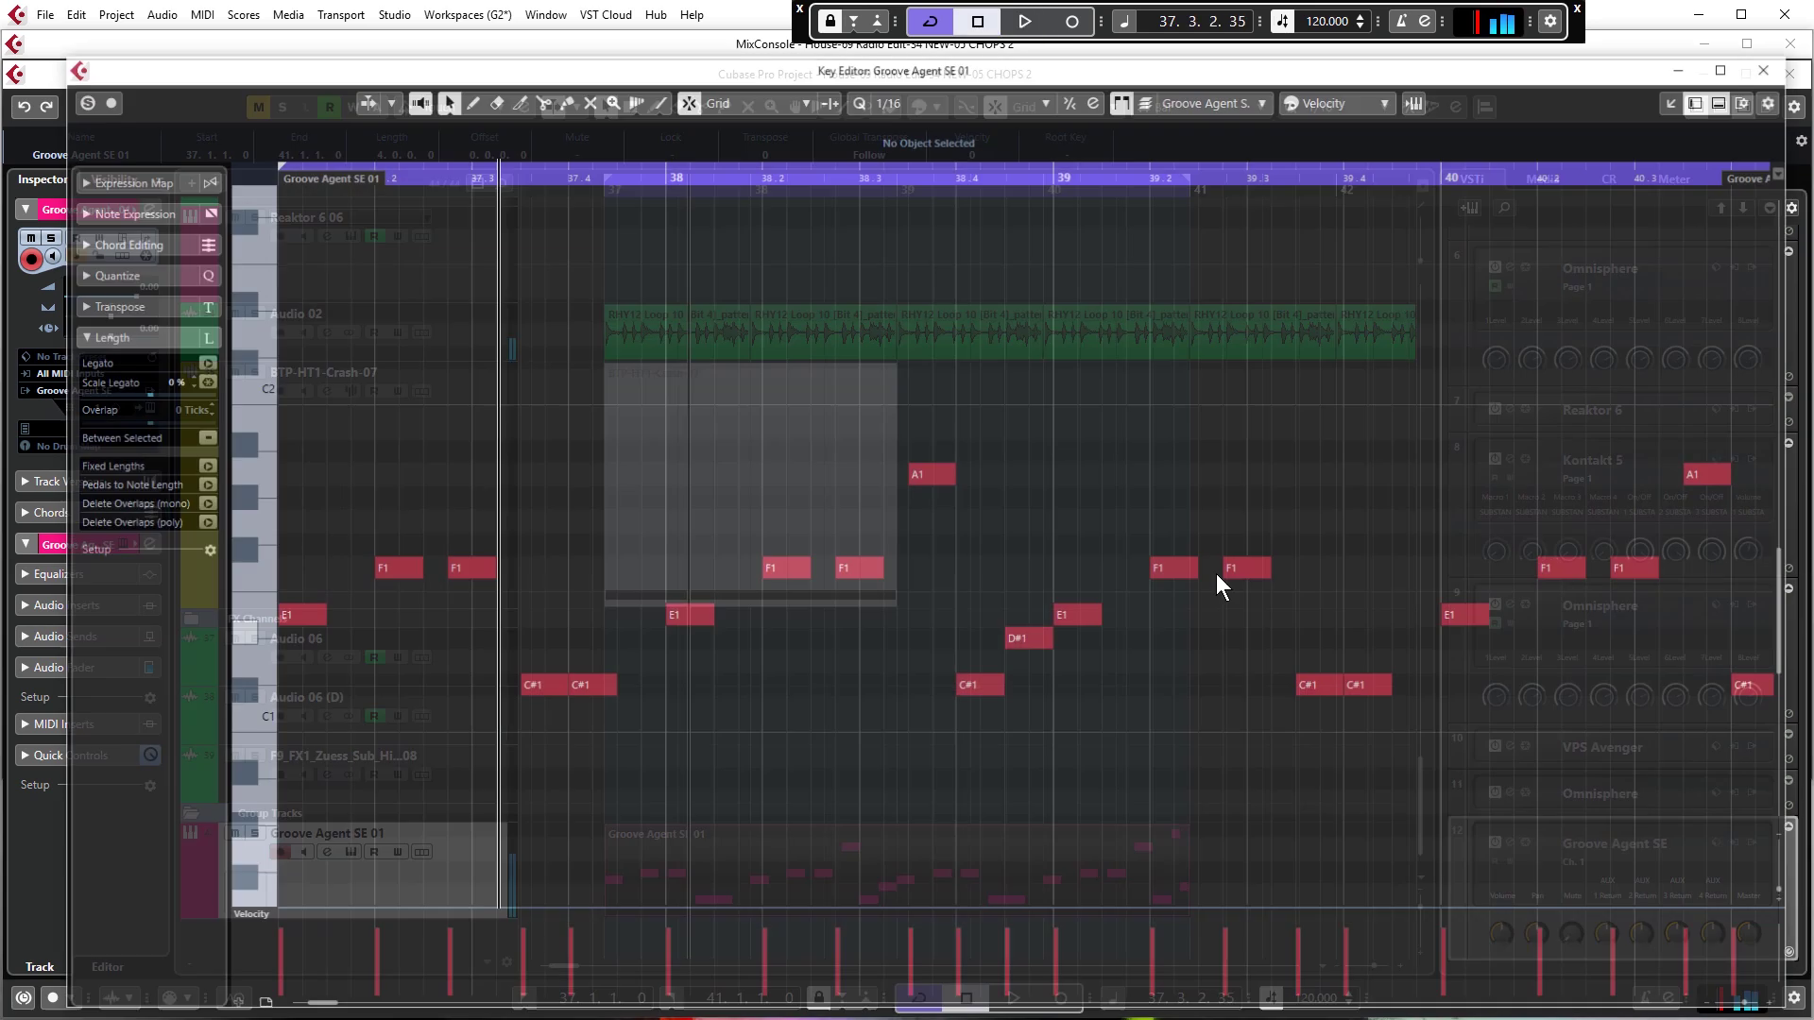
{"action": "left_click", "coordinate": [403, 567]}
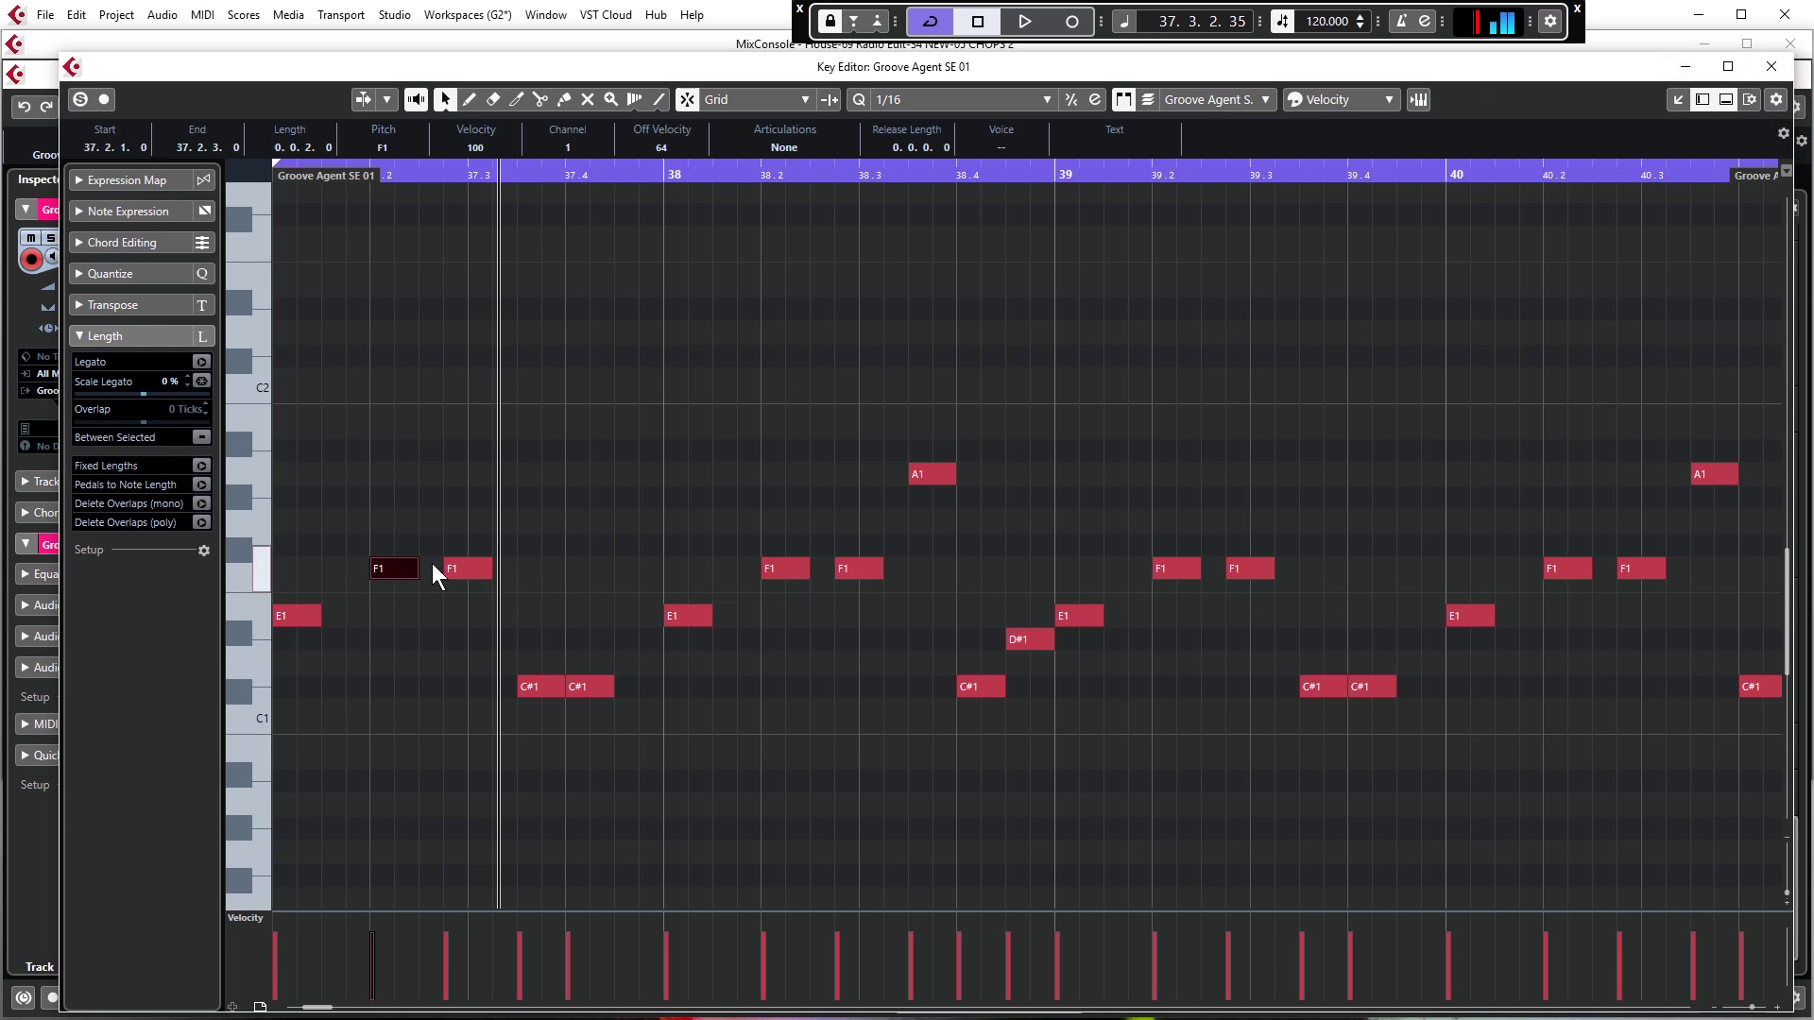
{"action": "left_click", "coordinate": [1772, 66]}
{"action": "left_click", "coordinate": [1509, 840]}
Move the sample start of the F1 pad to about 3.26, audition the pad and play the pattern
{"action": "left_click", "coordinate": [790, 677]}
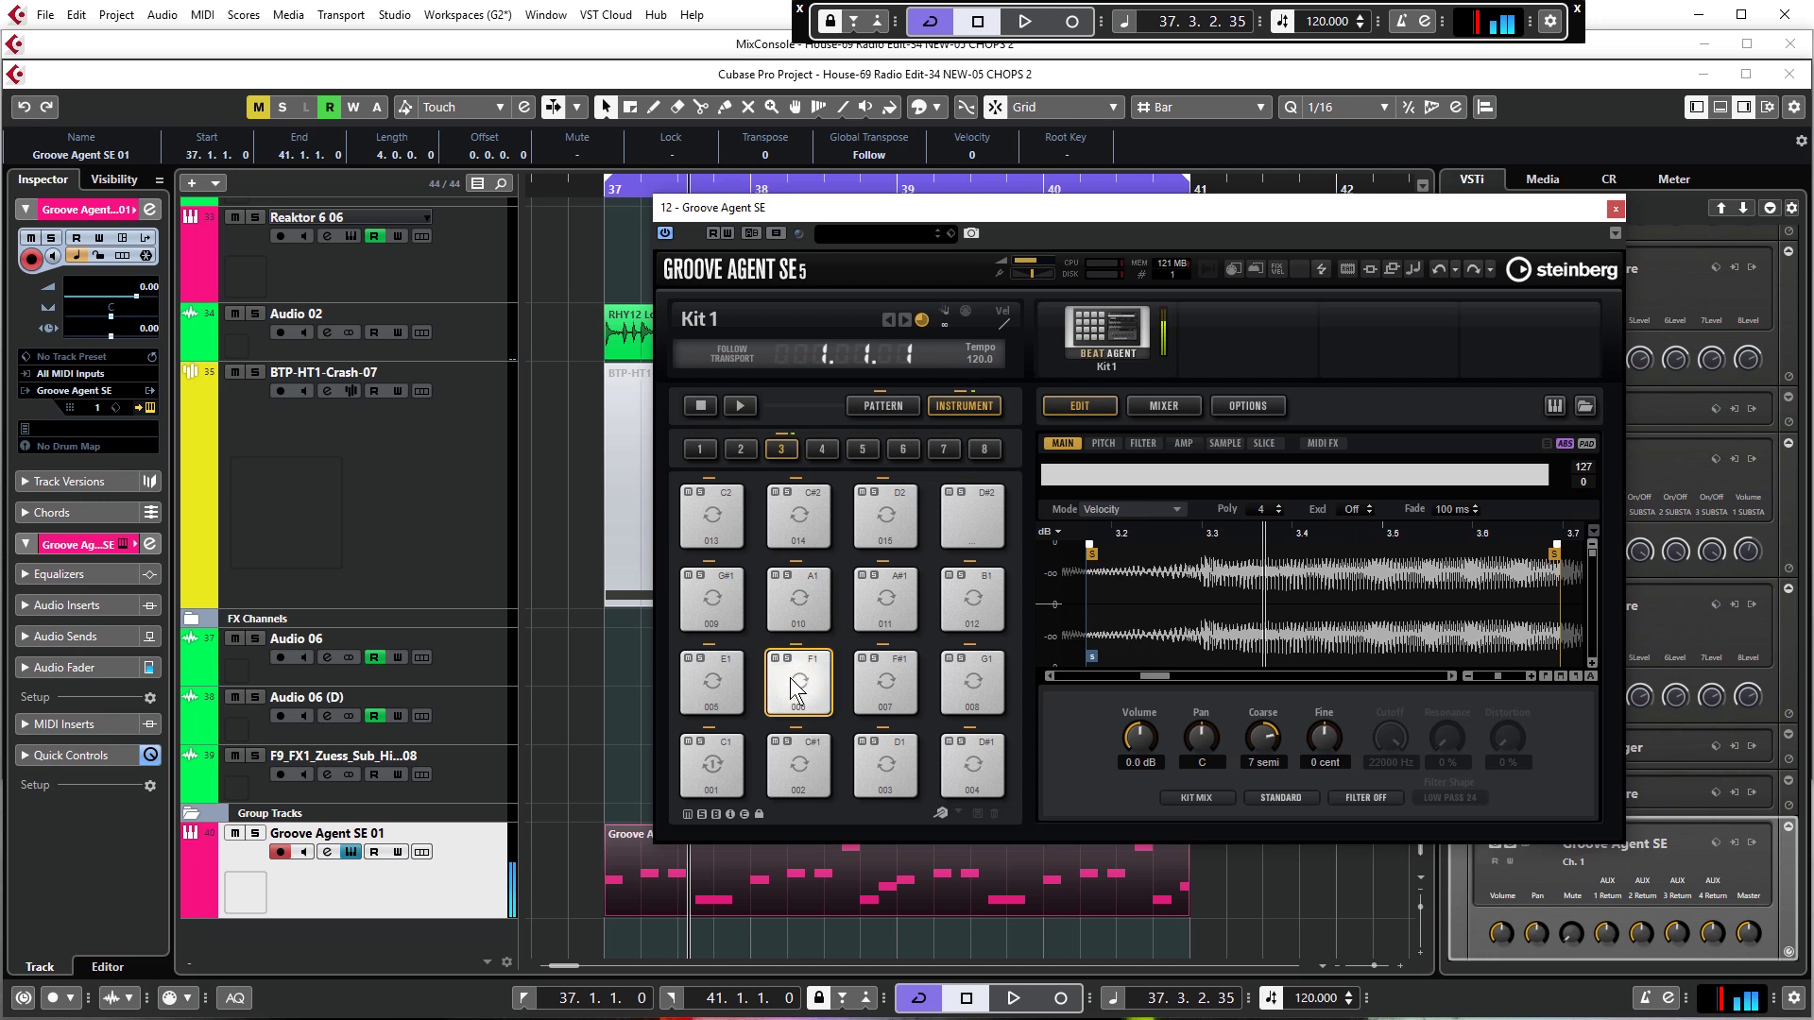
{"action": "left_click_drag", "start_coordinate": [1091, 557], "coordinate": [1178, 560]}
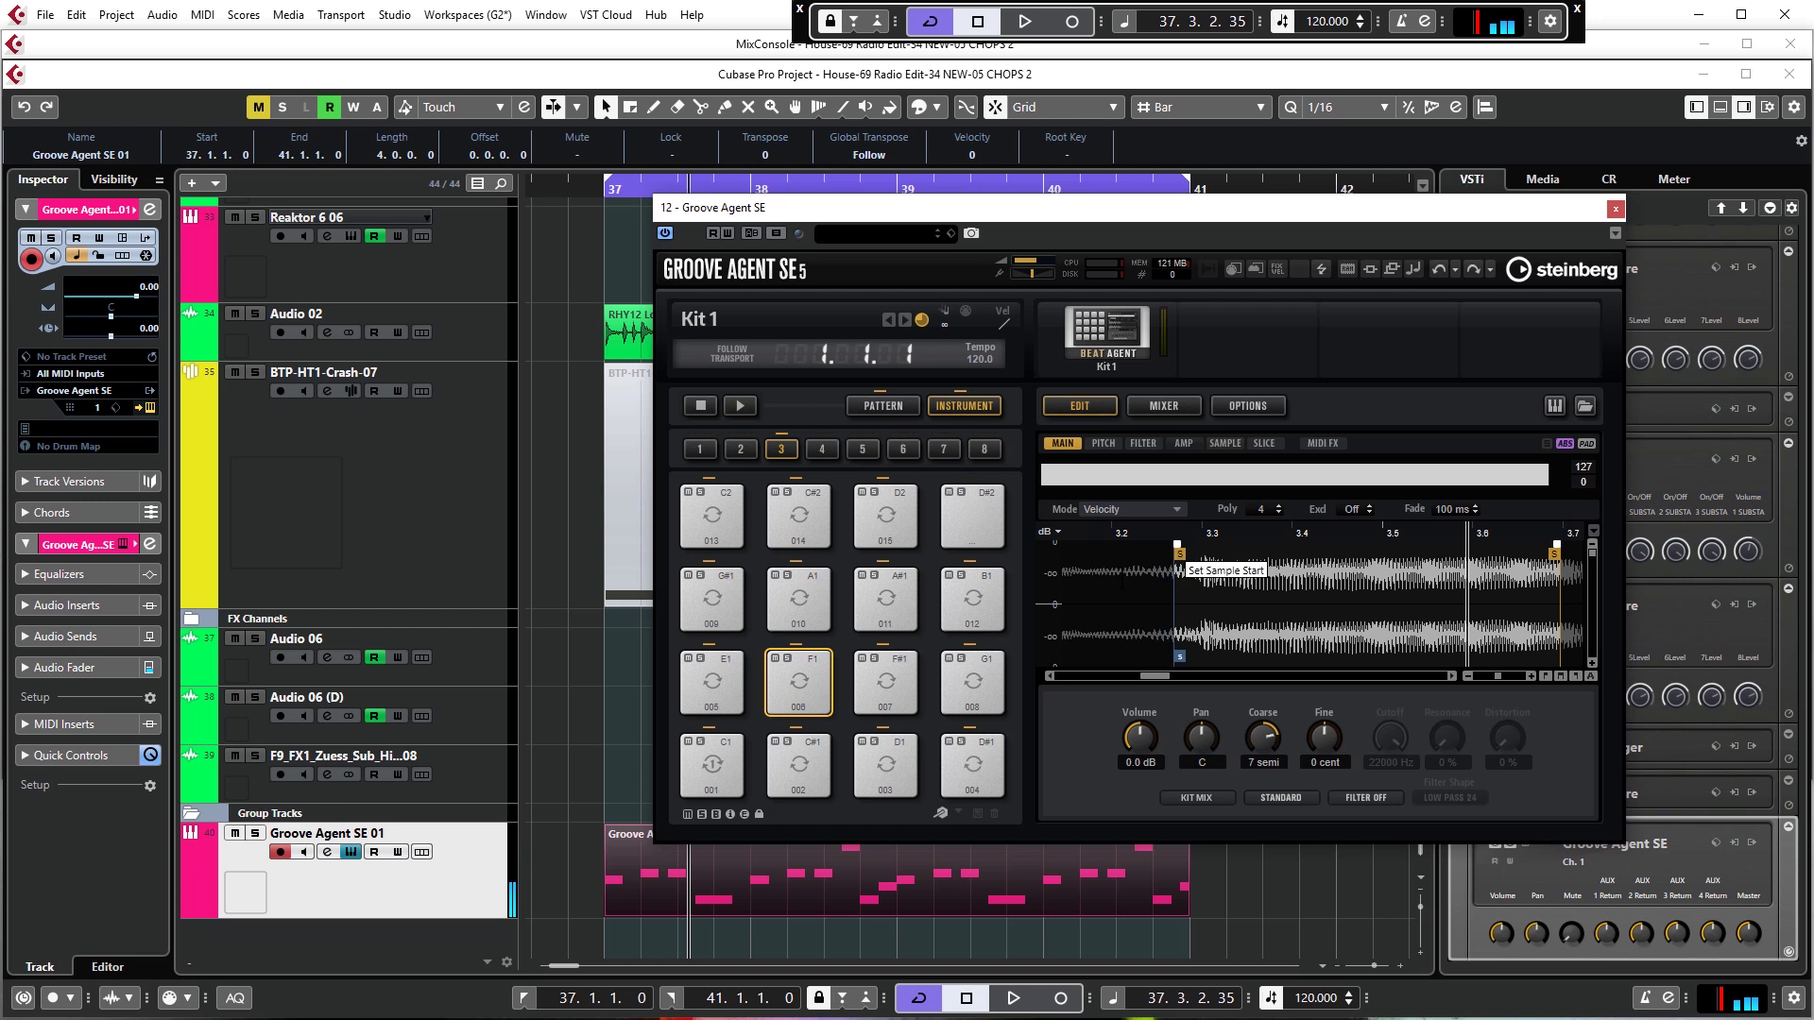
{"action": "left_click", "coordinate": [810, 680]}
{"action": "left_click", "coordinate": [801, 682]}
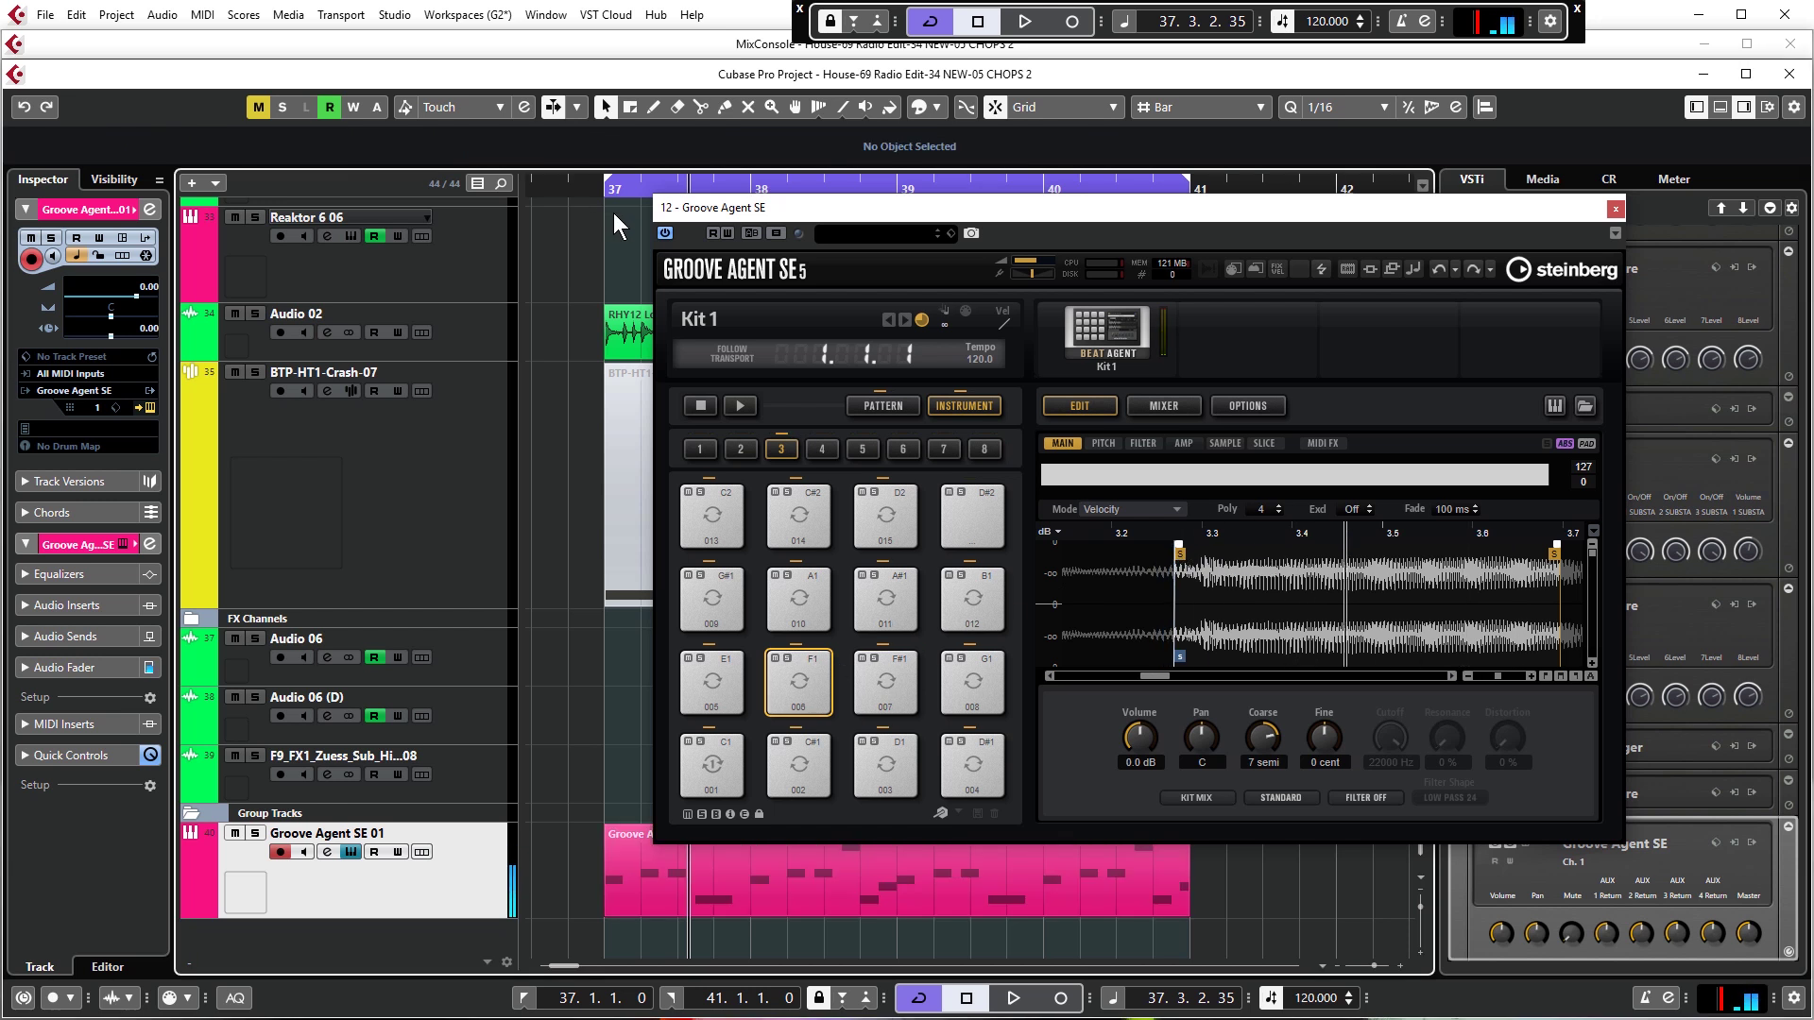
{"action": "key", "text": "space"}
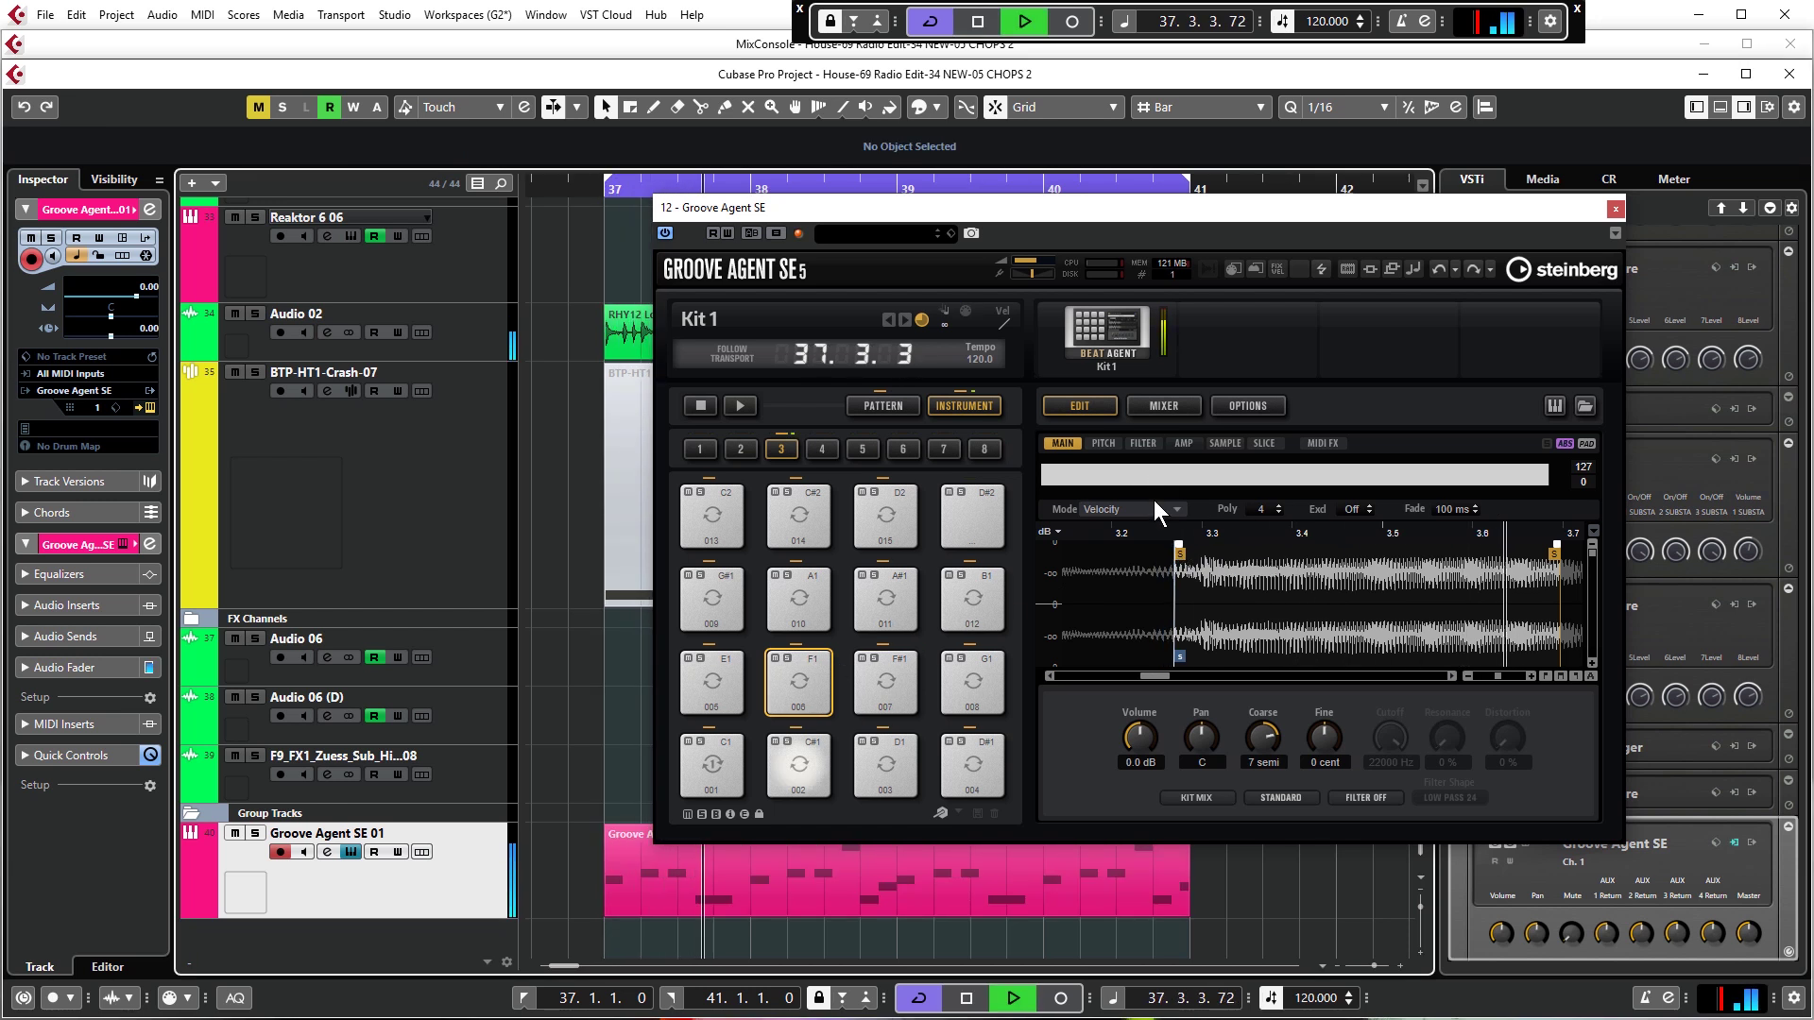
{"action": "key", "text": "space"}
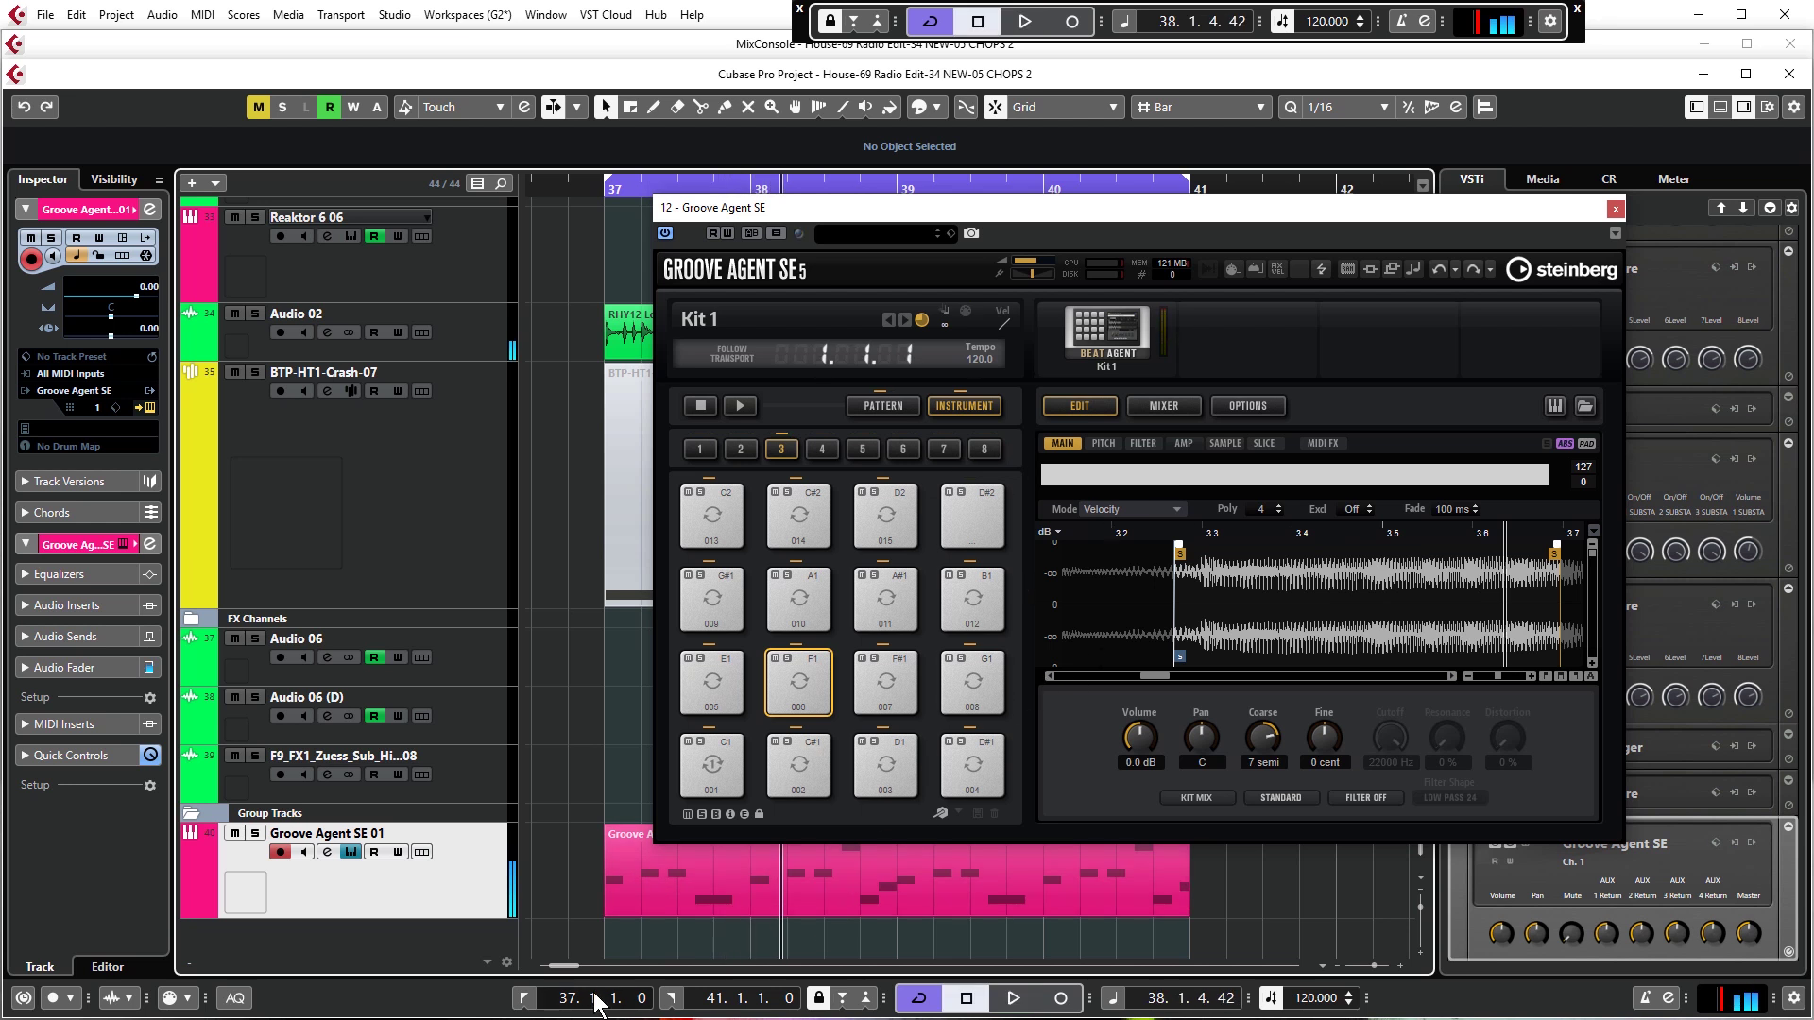
Audition pads C1, G1 and E1, move the E1 pad's sample start closer to its loud onset and play the pattern
{"action": "left_click", "coordinate": [704, 786]}
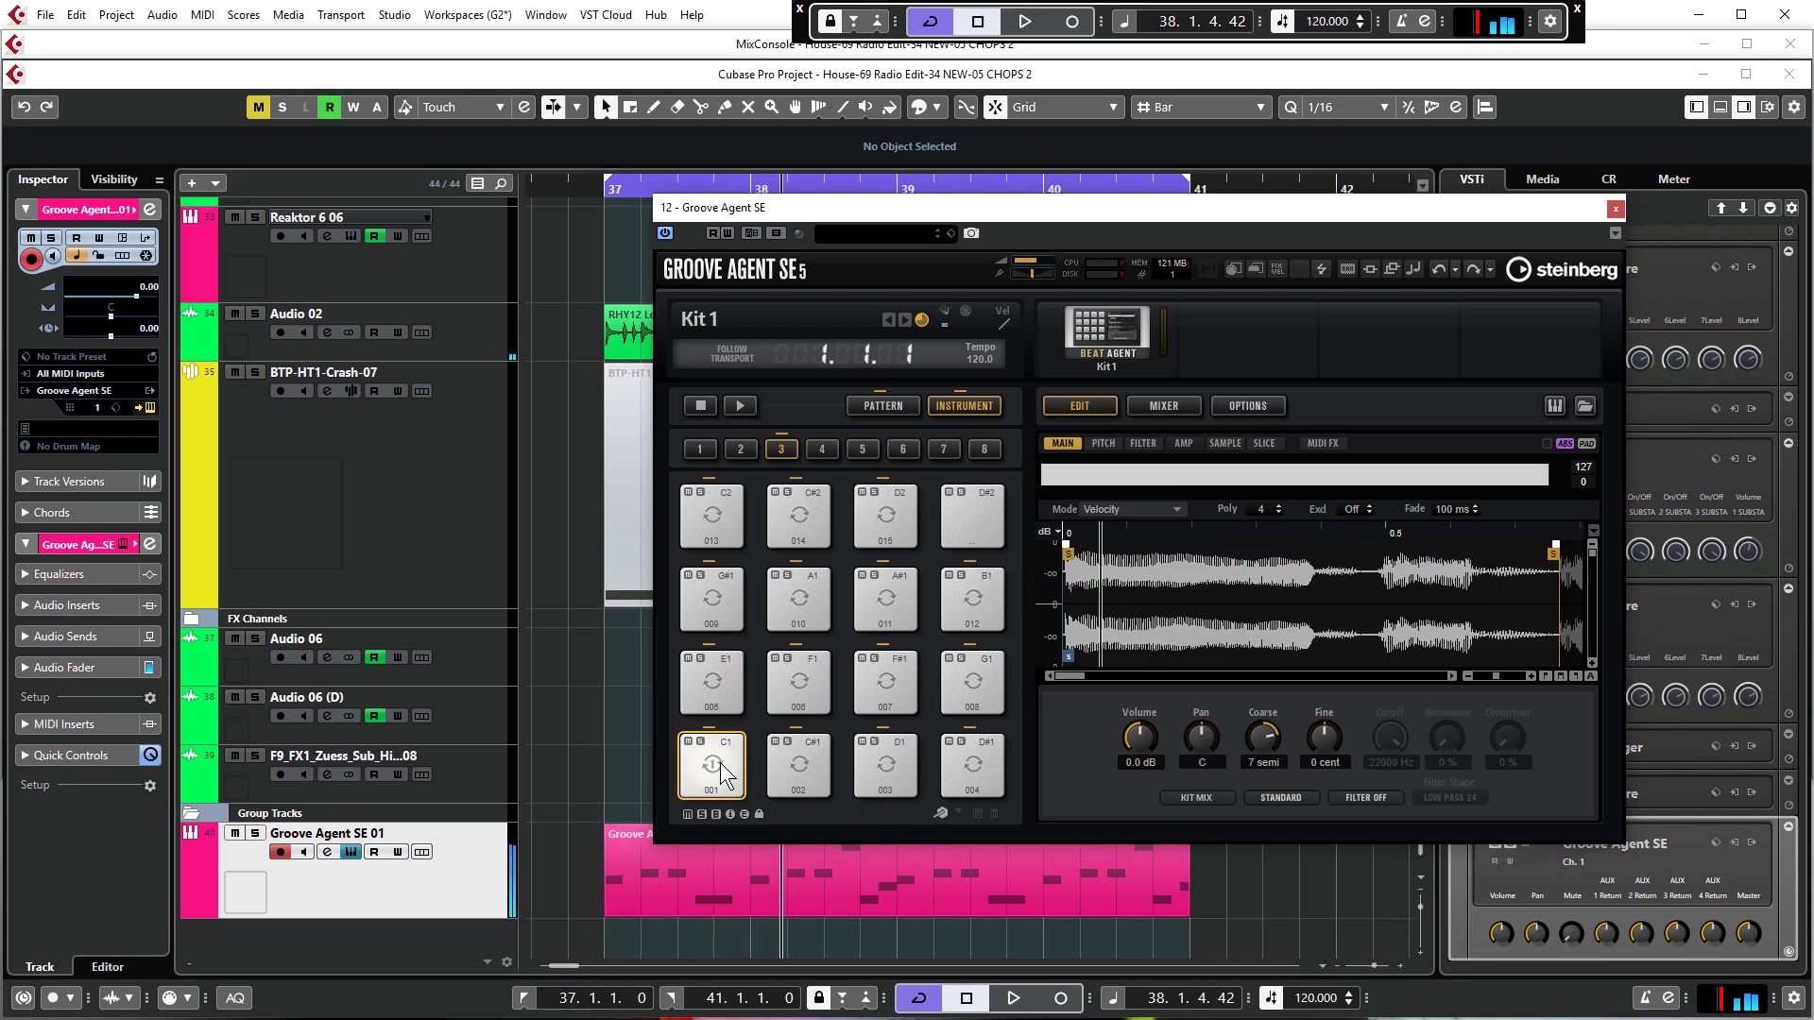
{"action": "left_click", "coordinate": [977, 690]}
{"action": "left_click", "coordinate": [694, 678]}
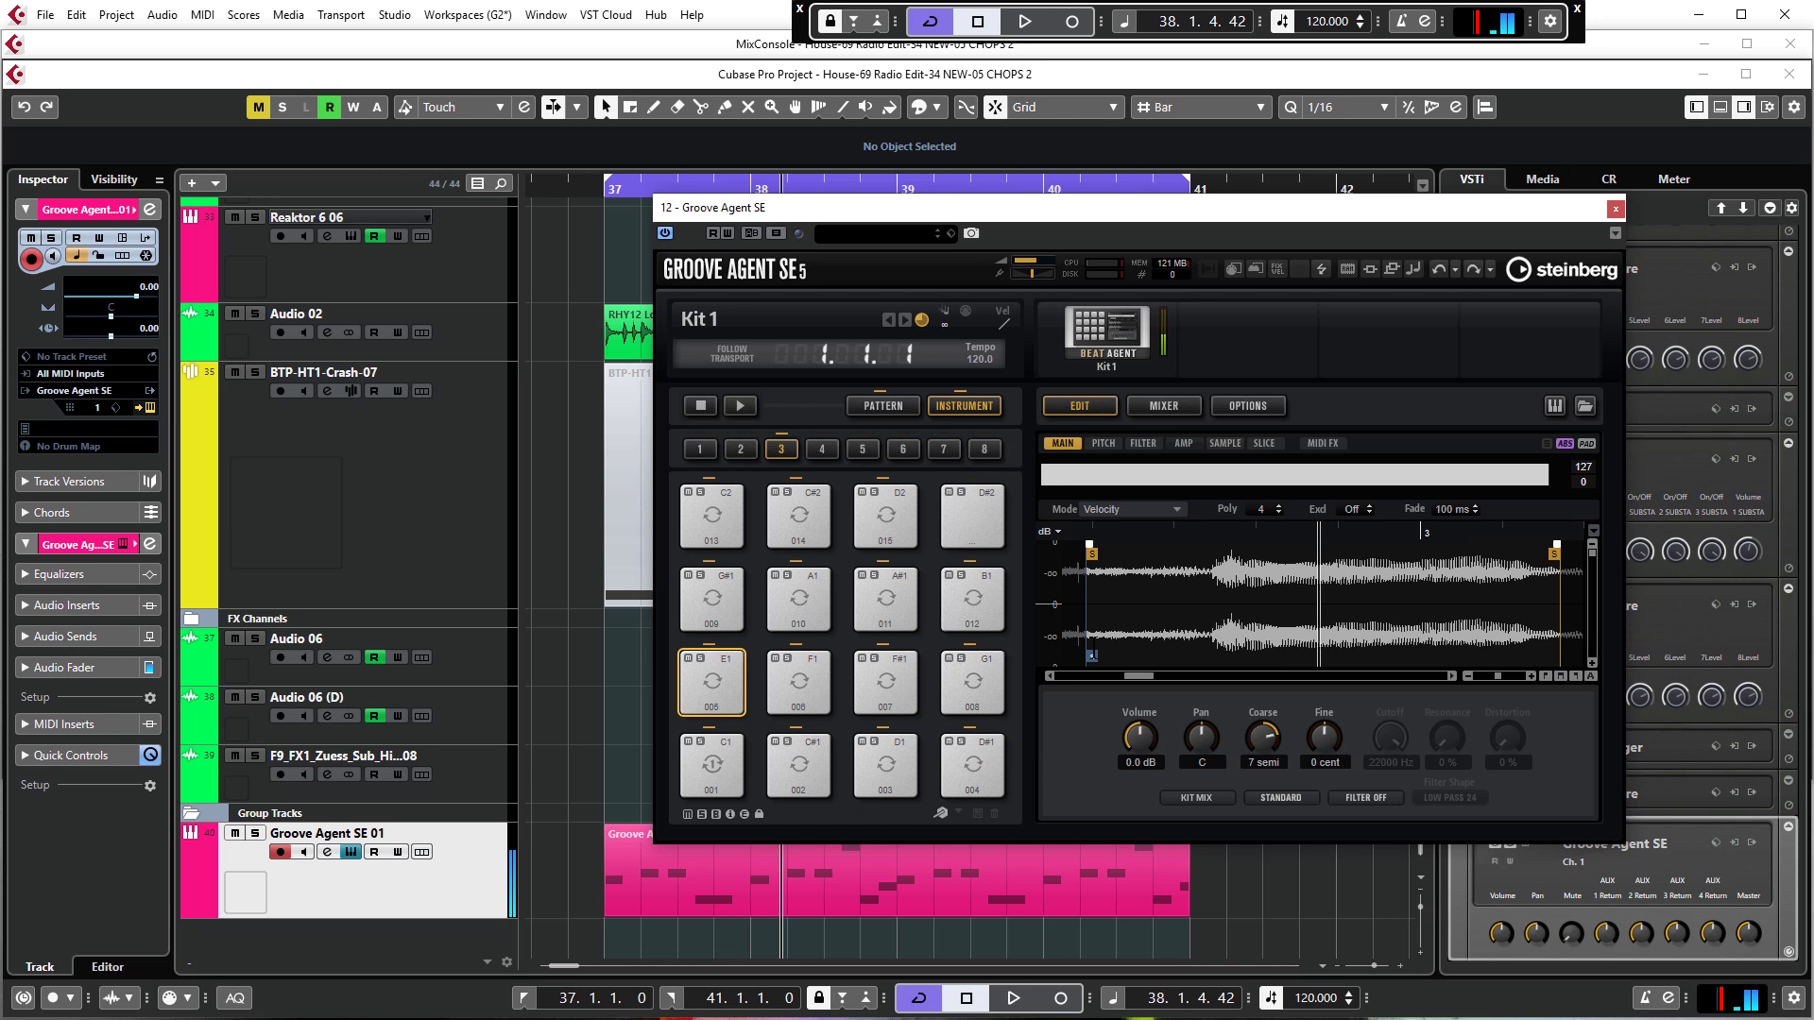
{"action": "left_click_drag", "start_coordinate": [1093, 555], "coordinate": [1201, 549]}
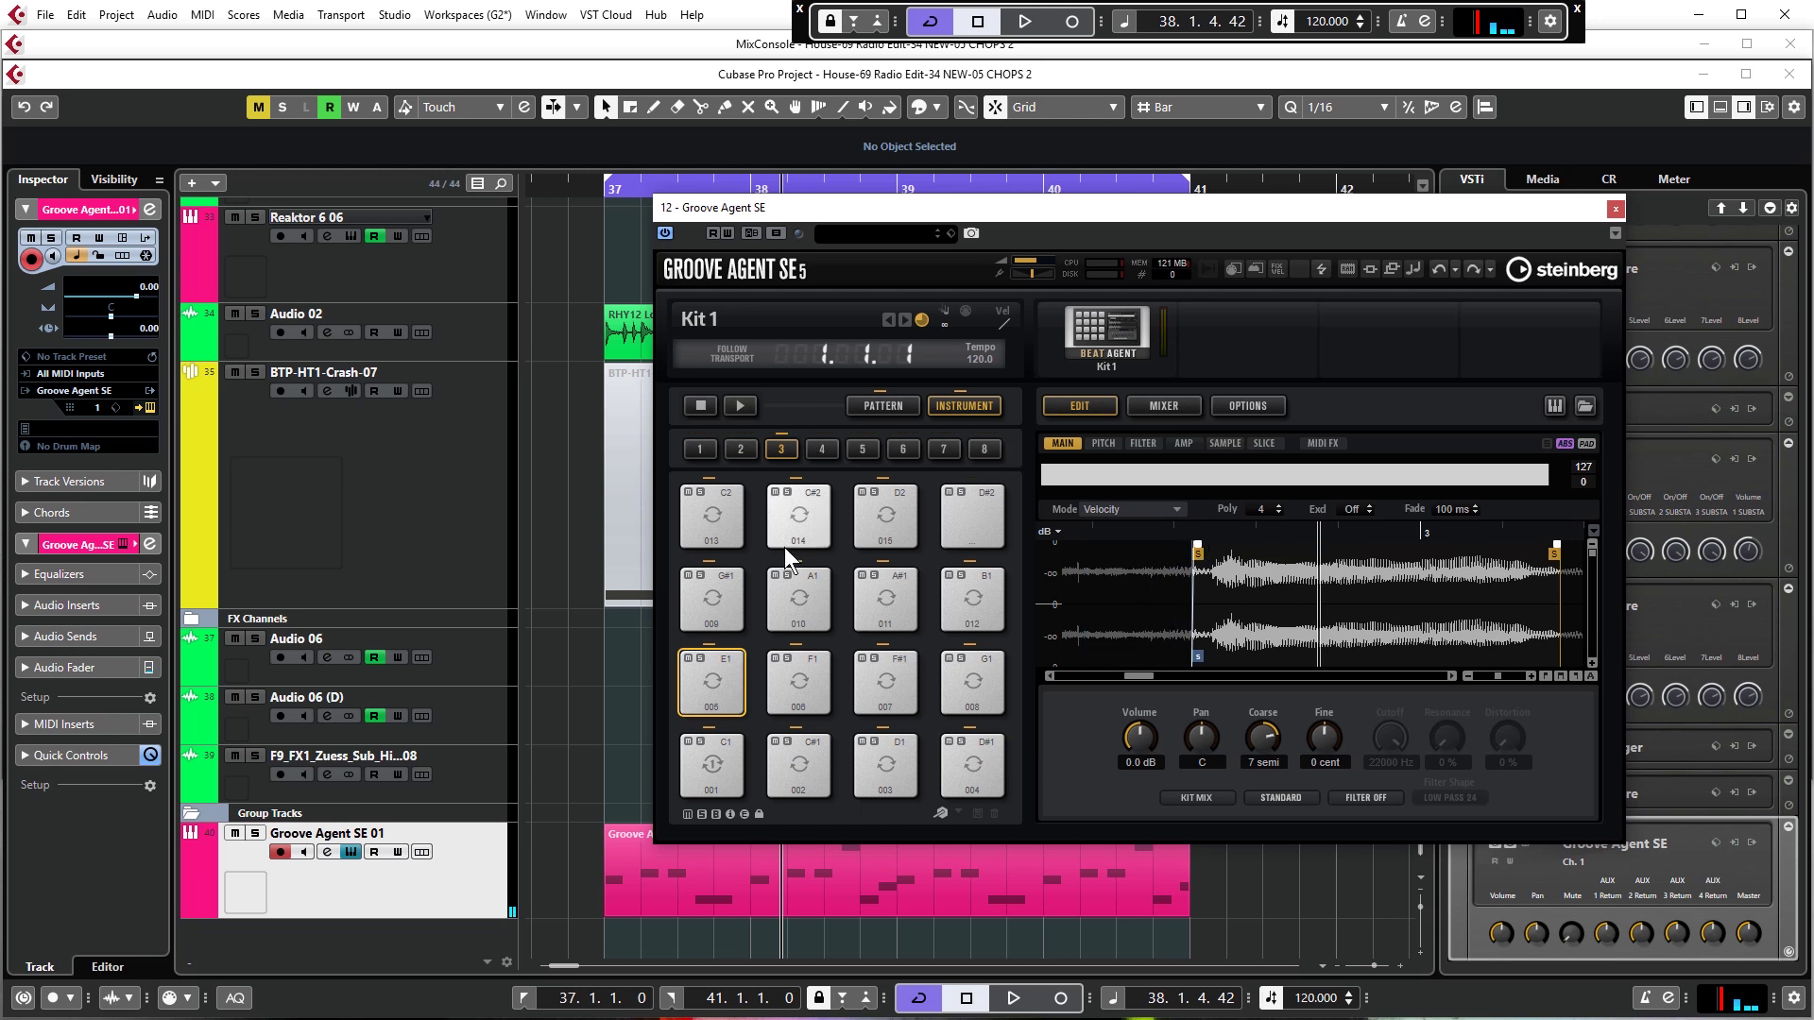
{"action": "left_click", "coordinate": [694, 679]}
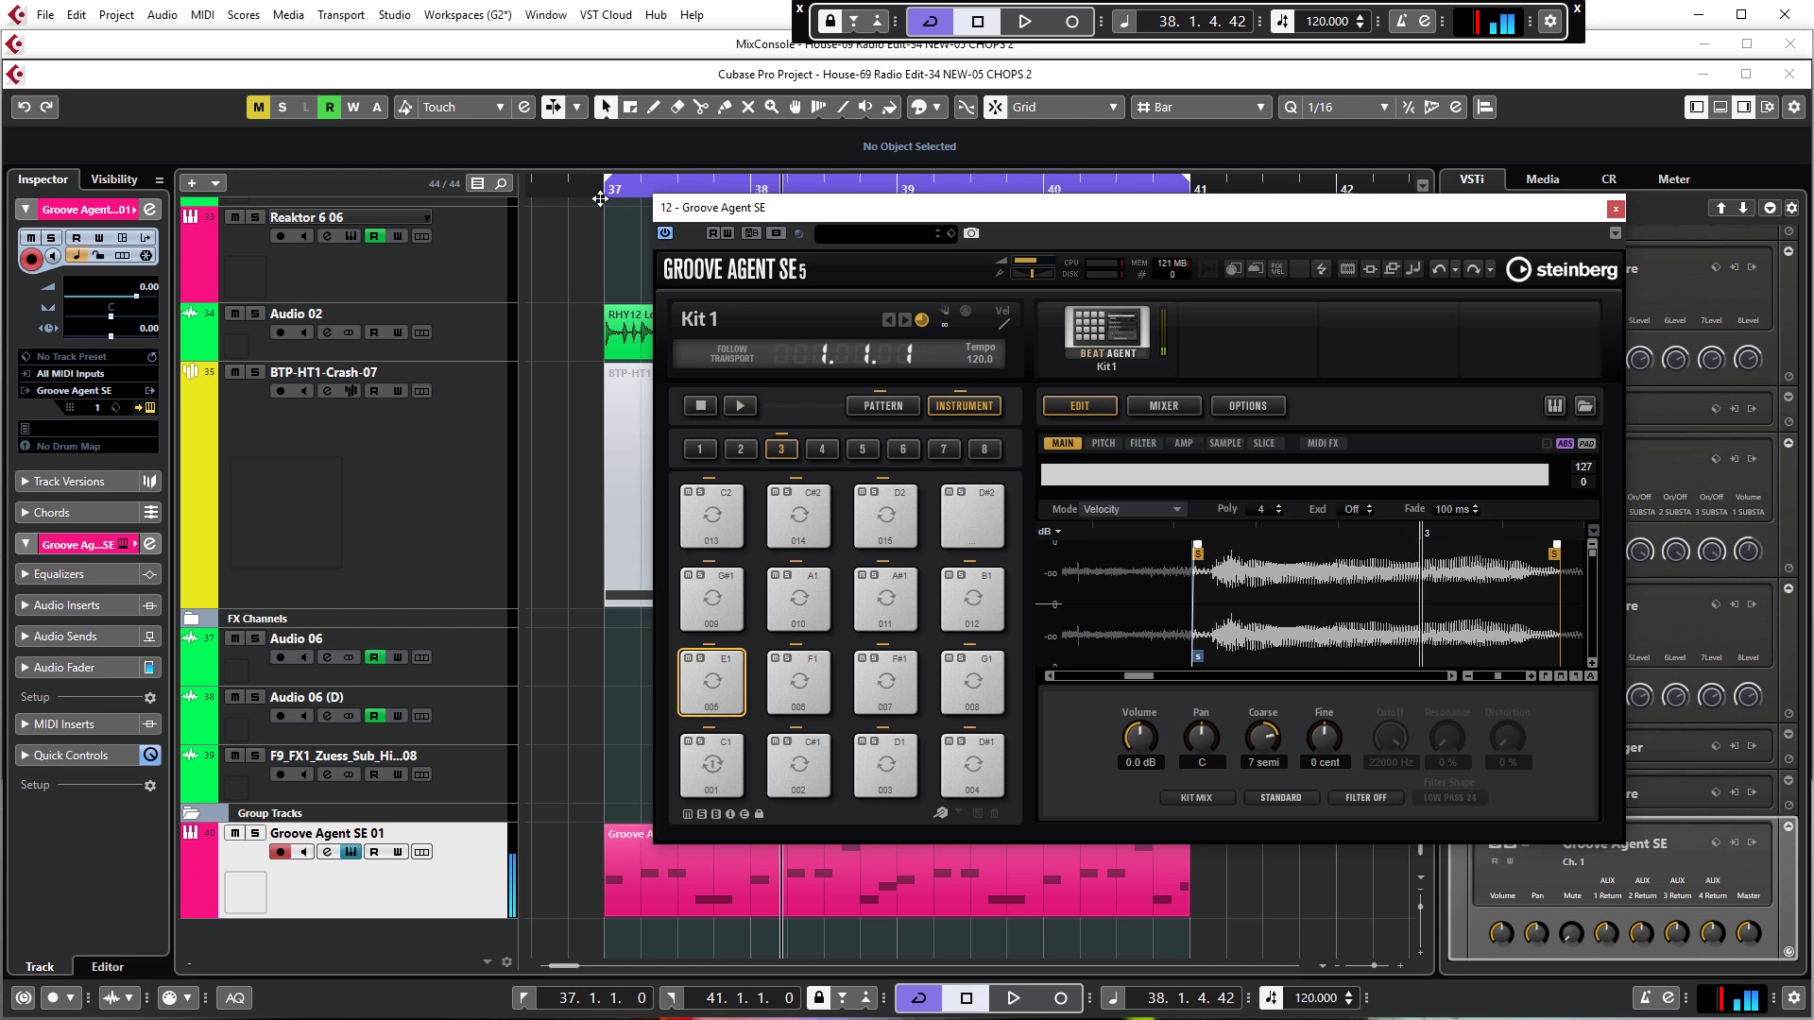
{"action": "key", "text": "space"}
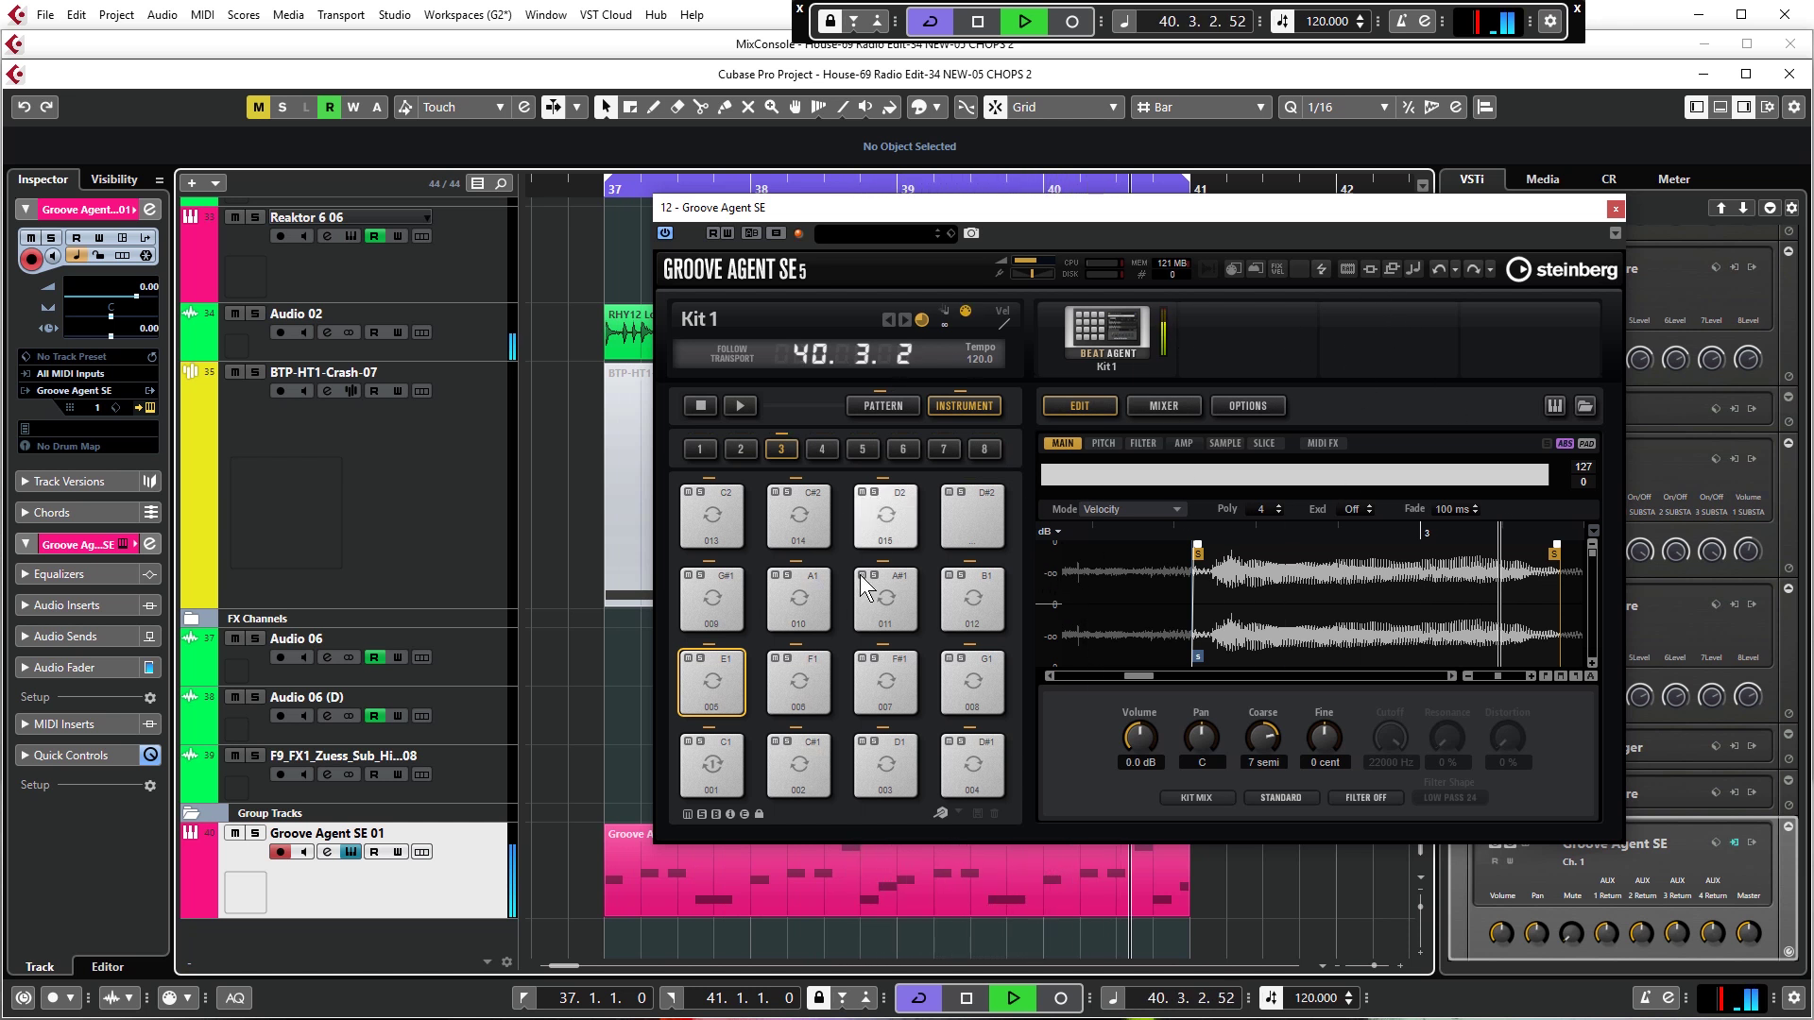
{"action": "key", "text": "space"}
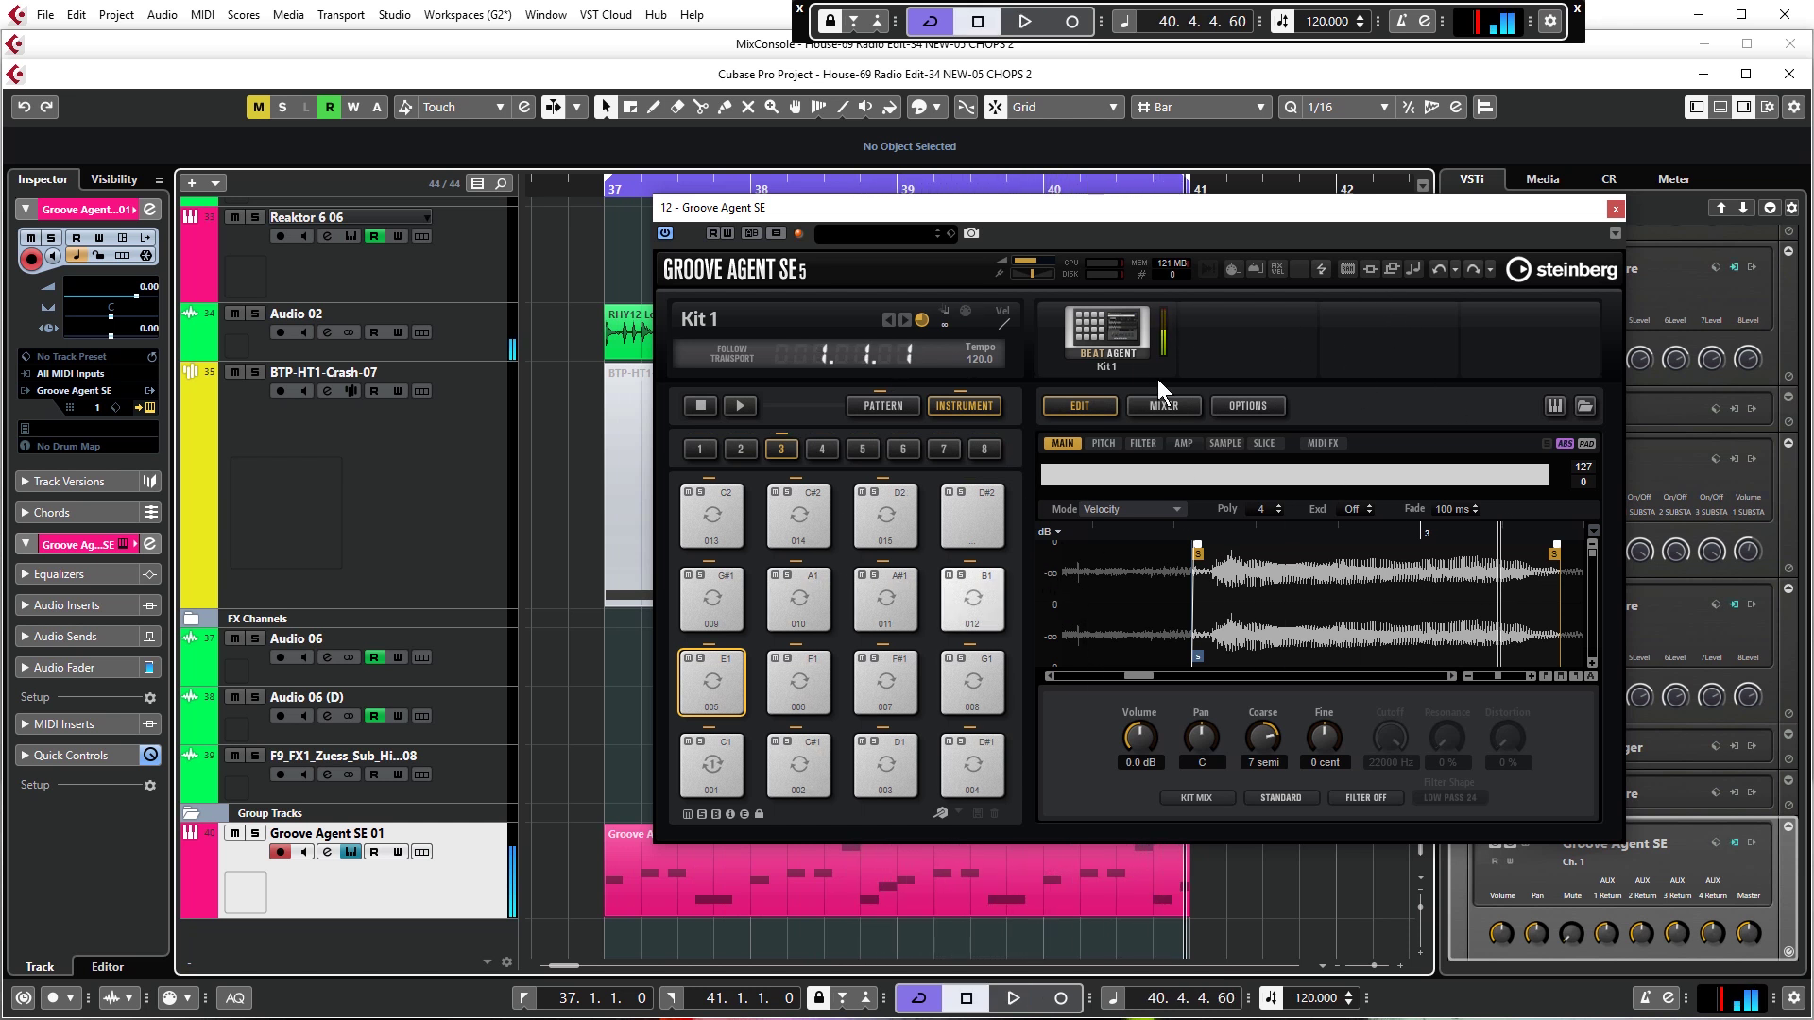
Close the instrument window, render the Groove Agent SE 01 part in place to audio and keep the MIDI track muted
{"action": "left_click", "coordinate": [1615, 209]}
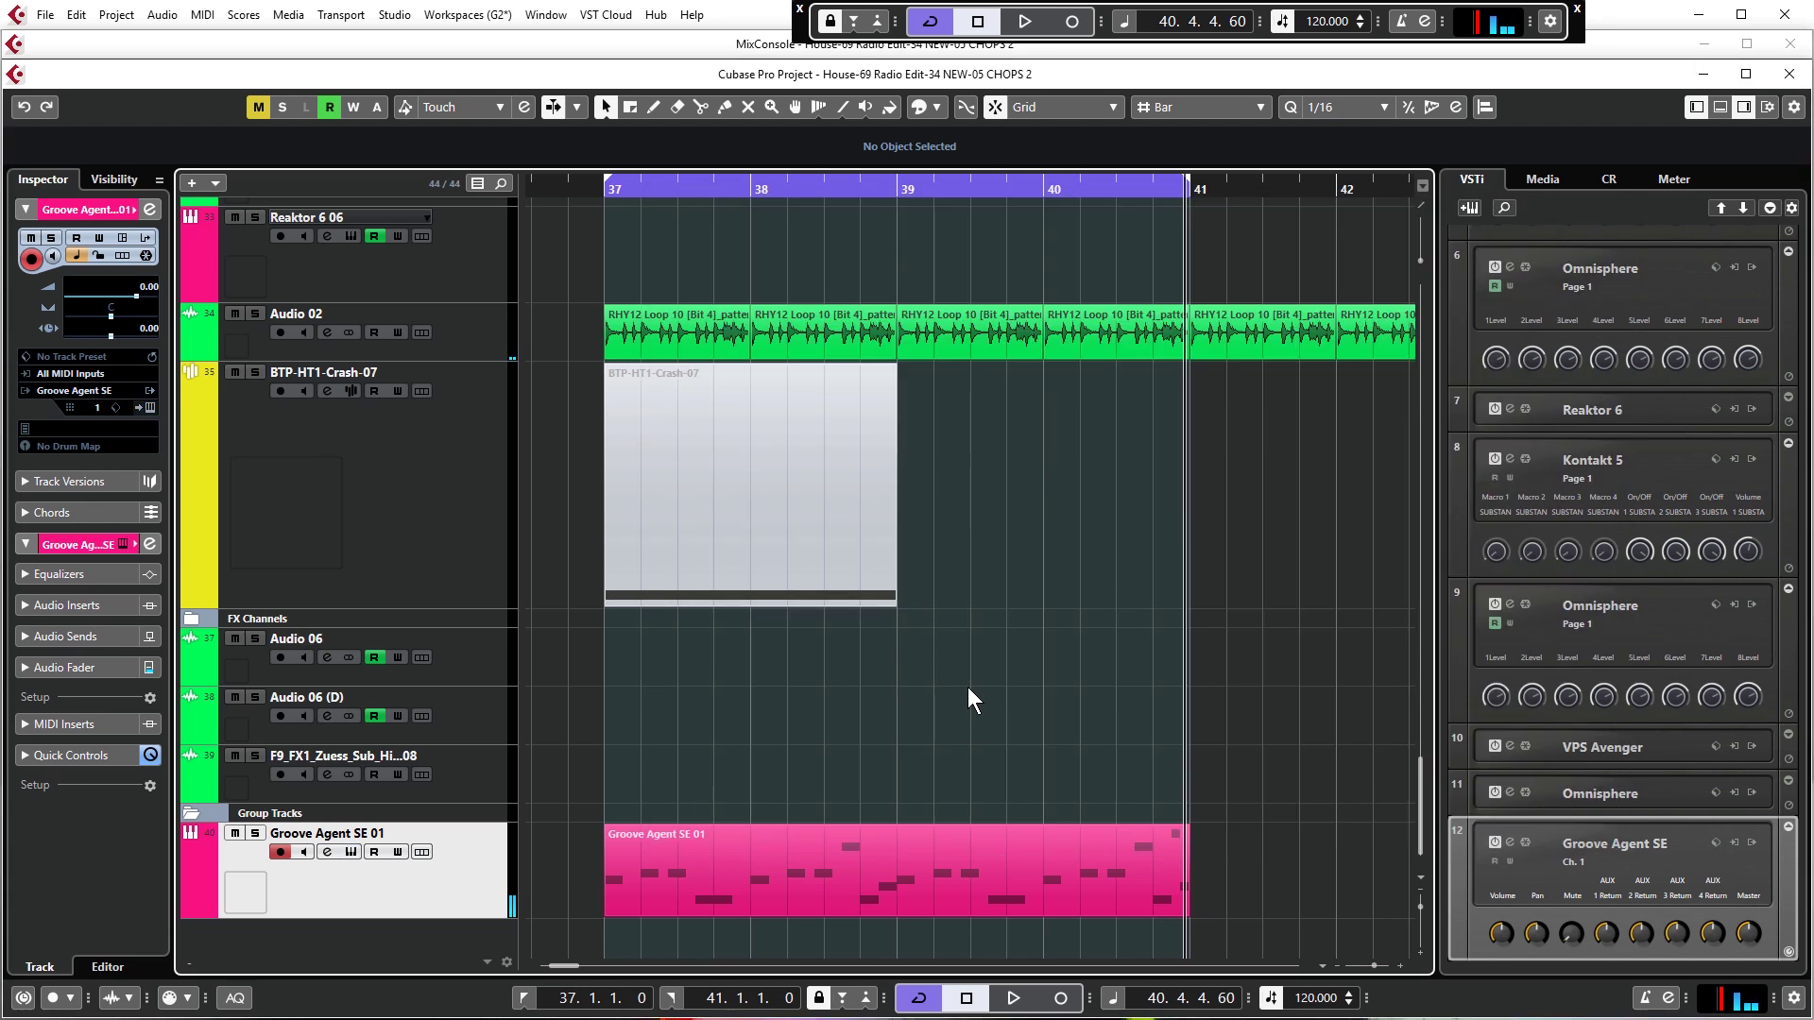
{"action": "left_click", "coordinate": [837, 862]}
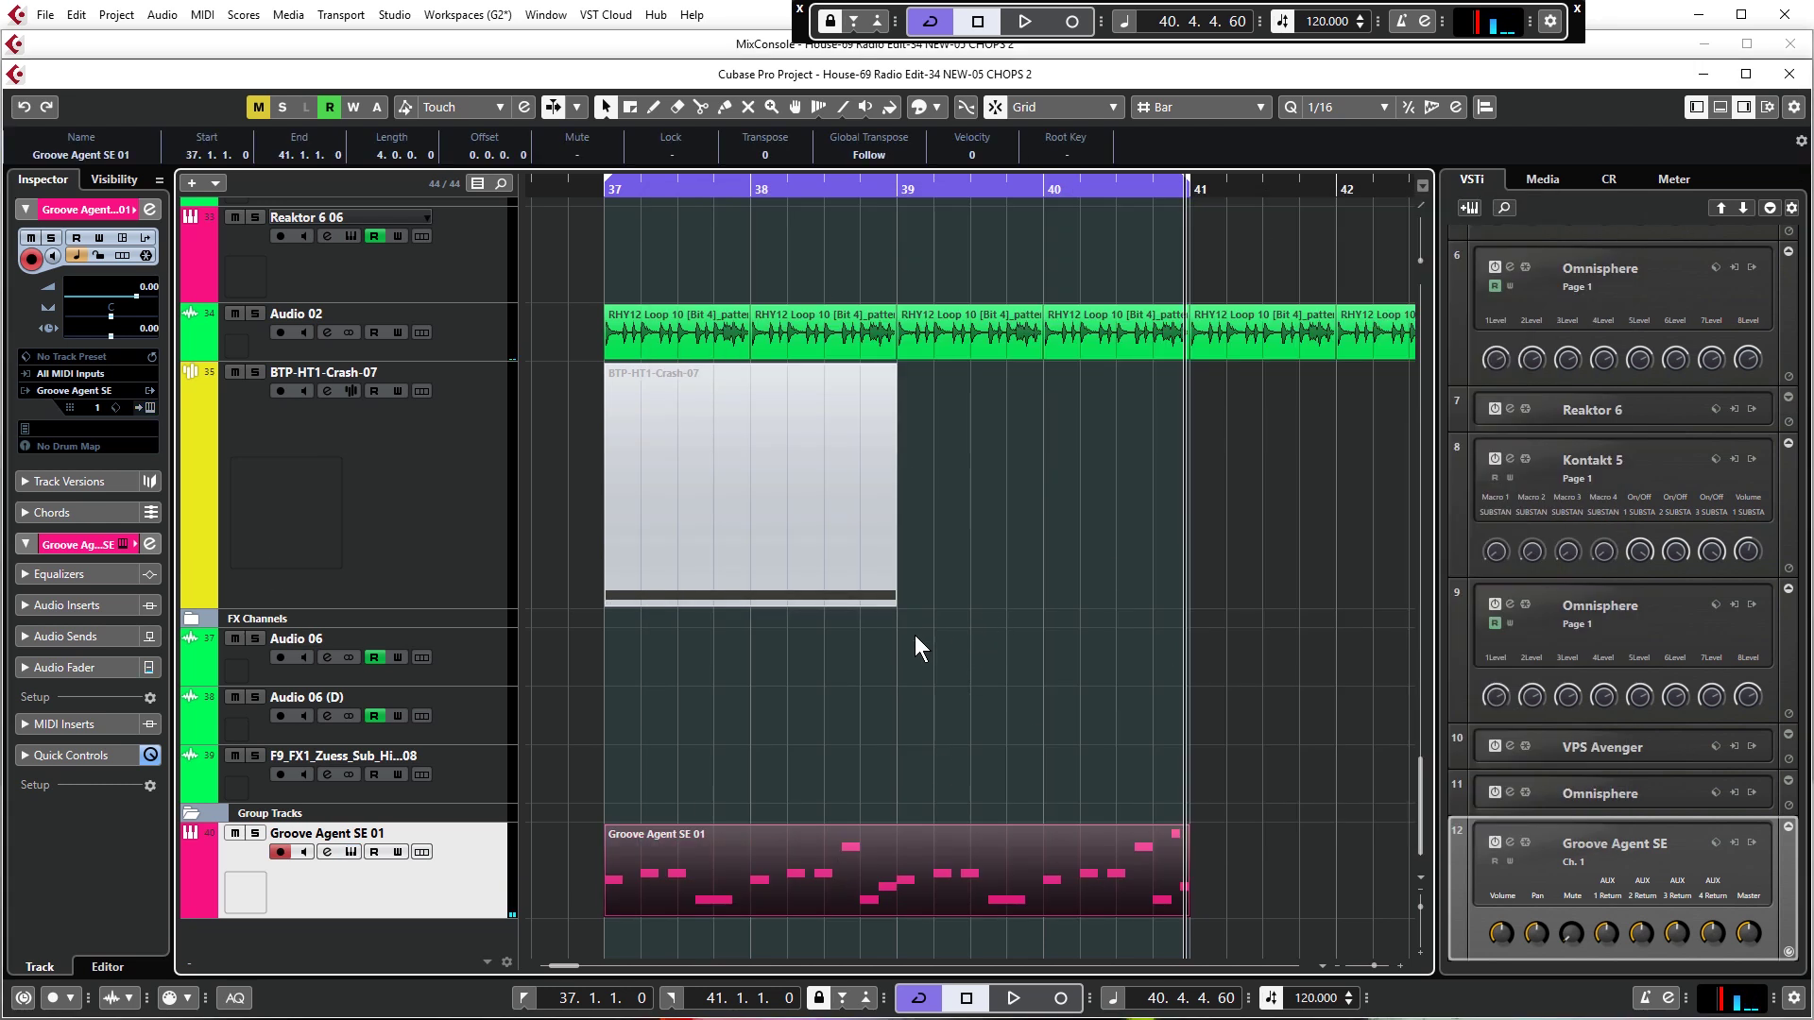
{"action": "right_click", "coordinate": [820, 847]}
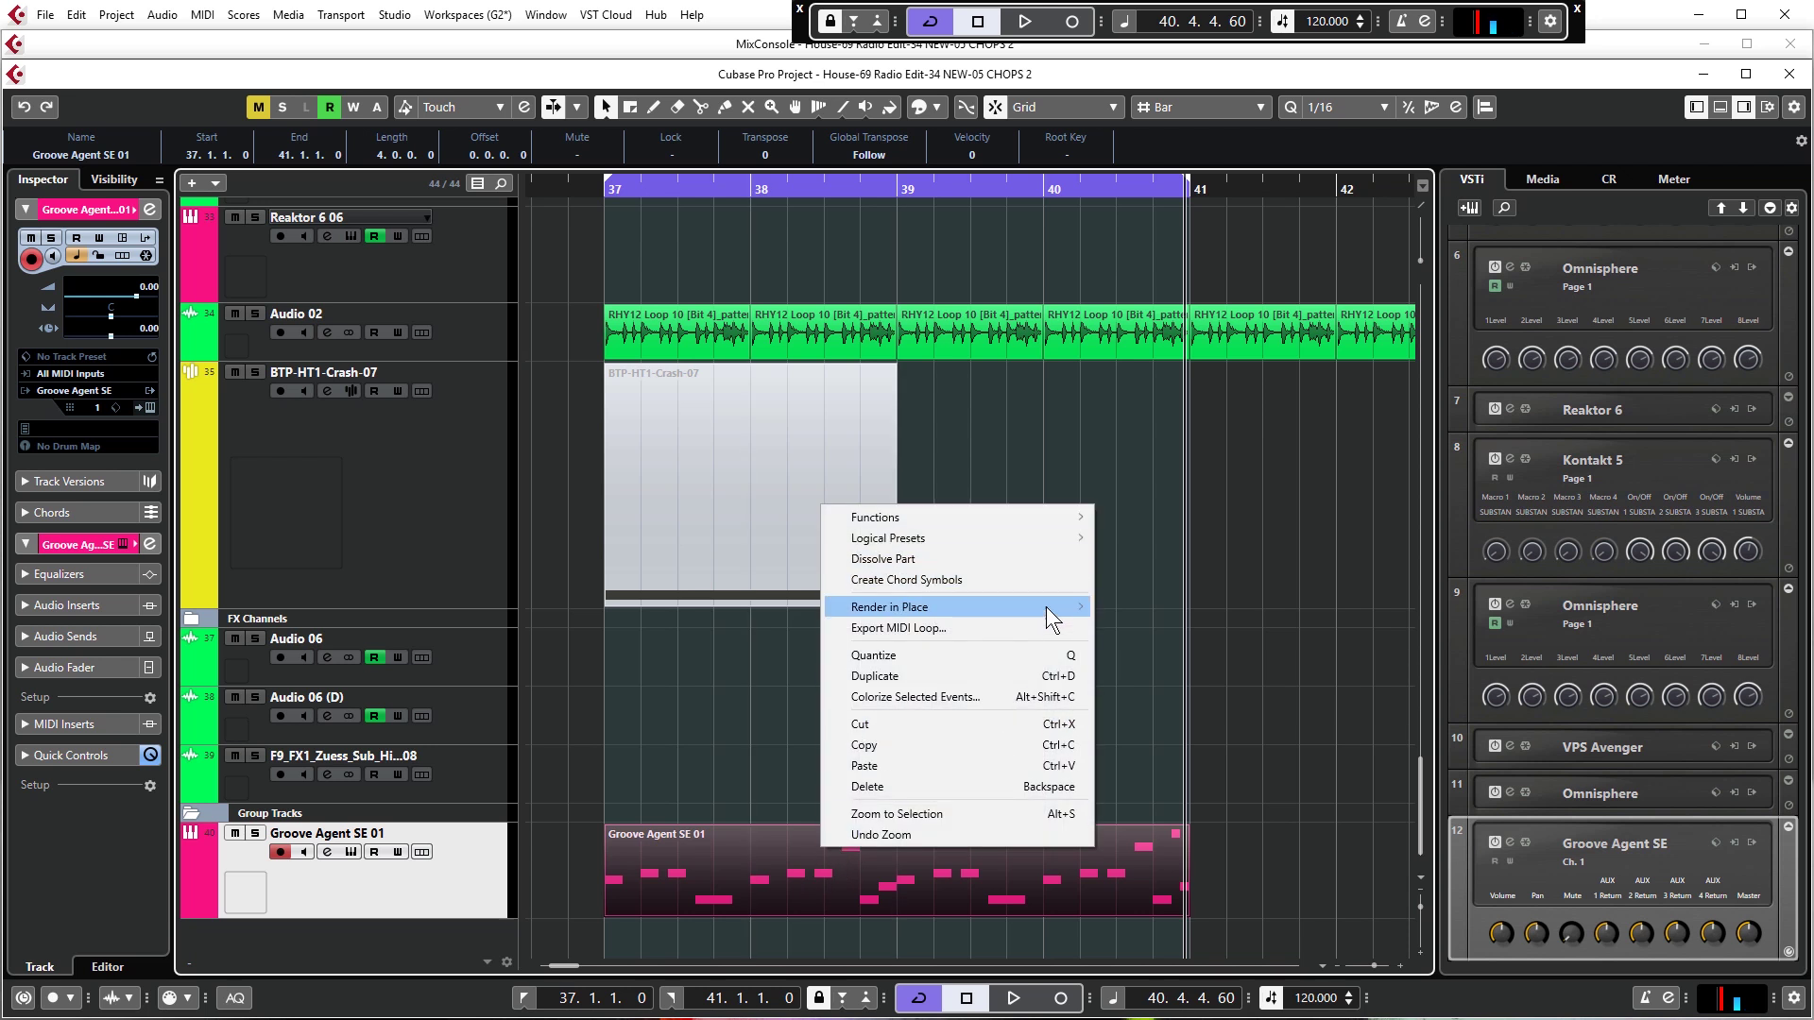
{"action": "mouse_move", "coordinate": [1046, 605]}
{"action": "left_click", "coordinate": [1125, 608]}
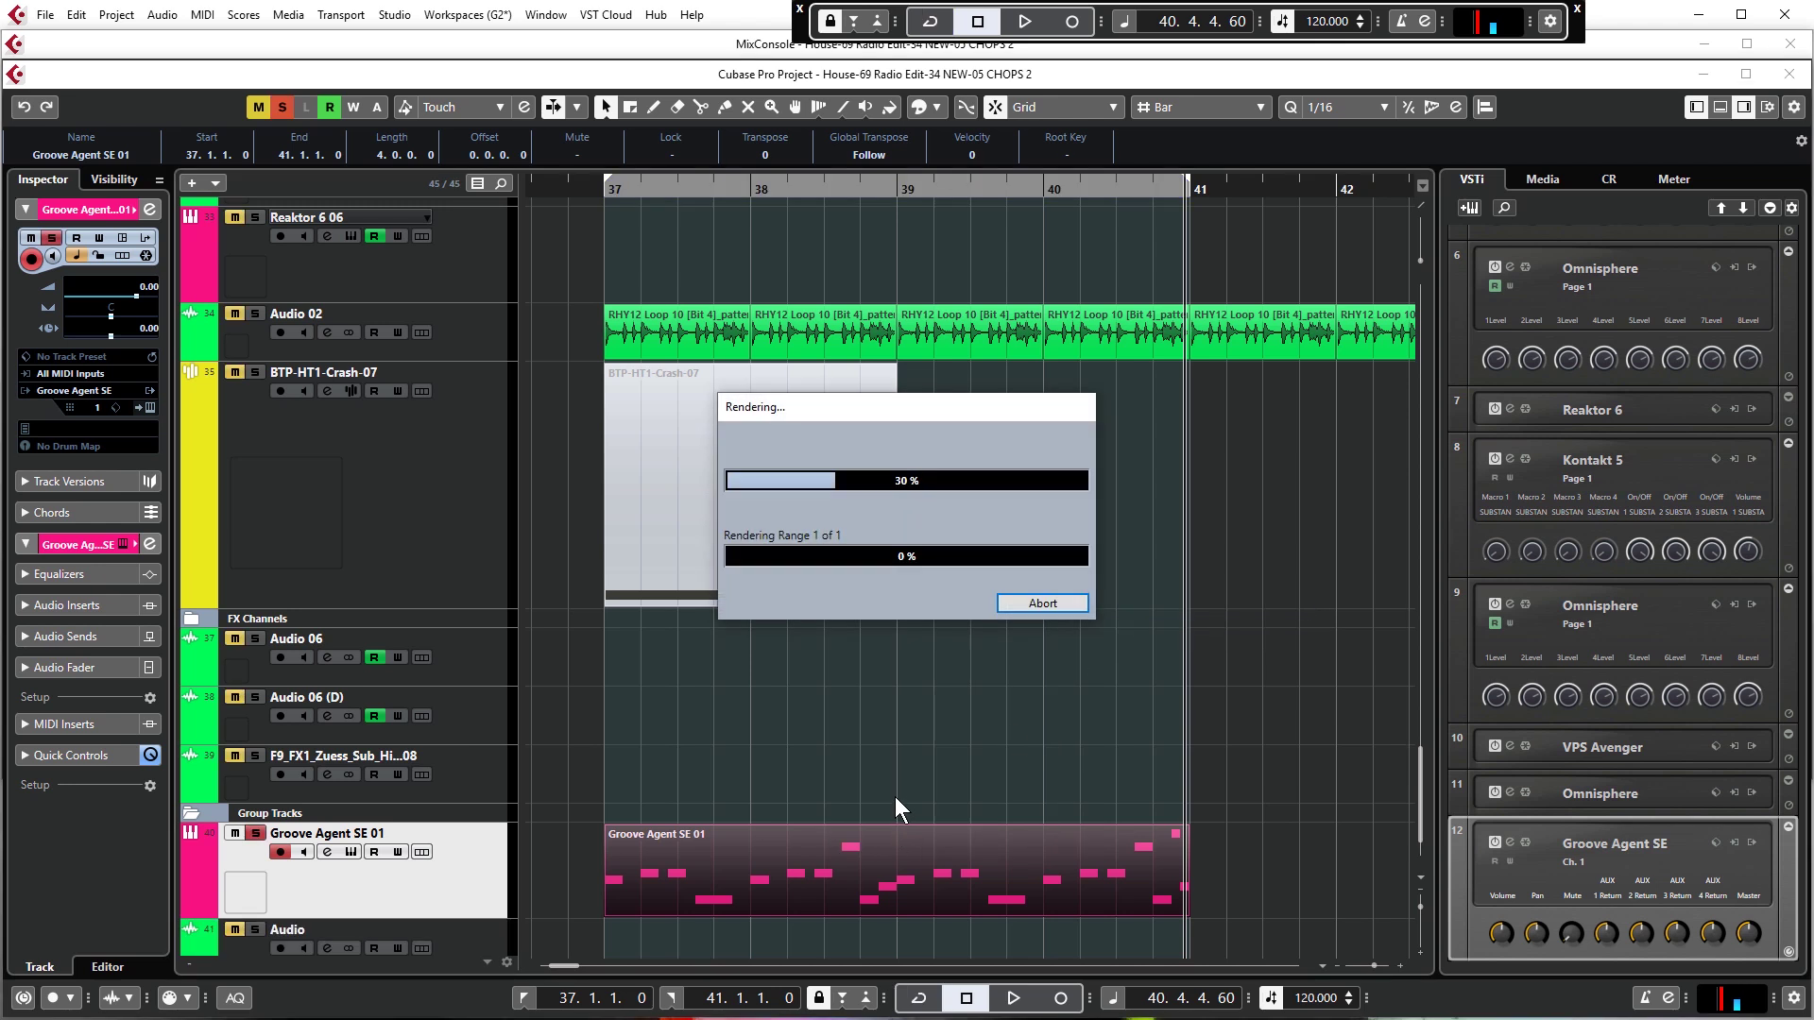
{"action": "left_click", "coordinate": [234, 738]}
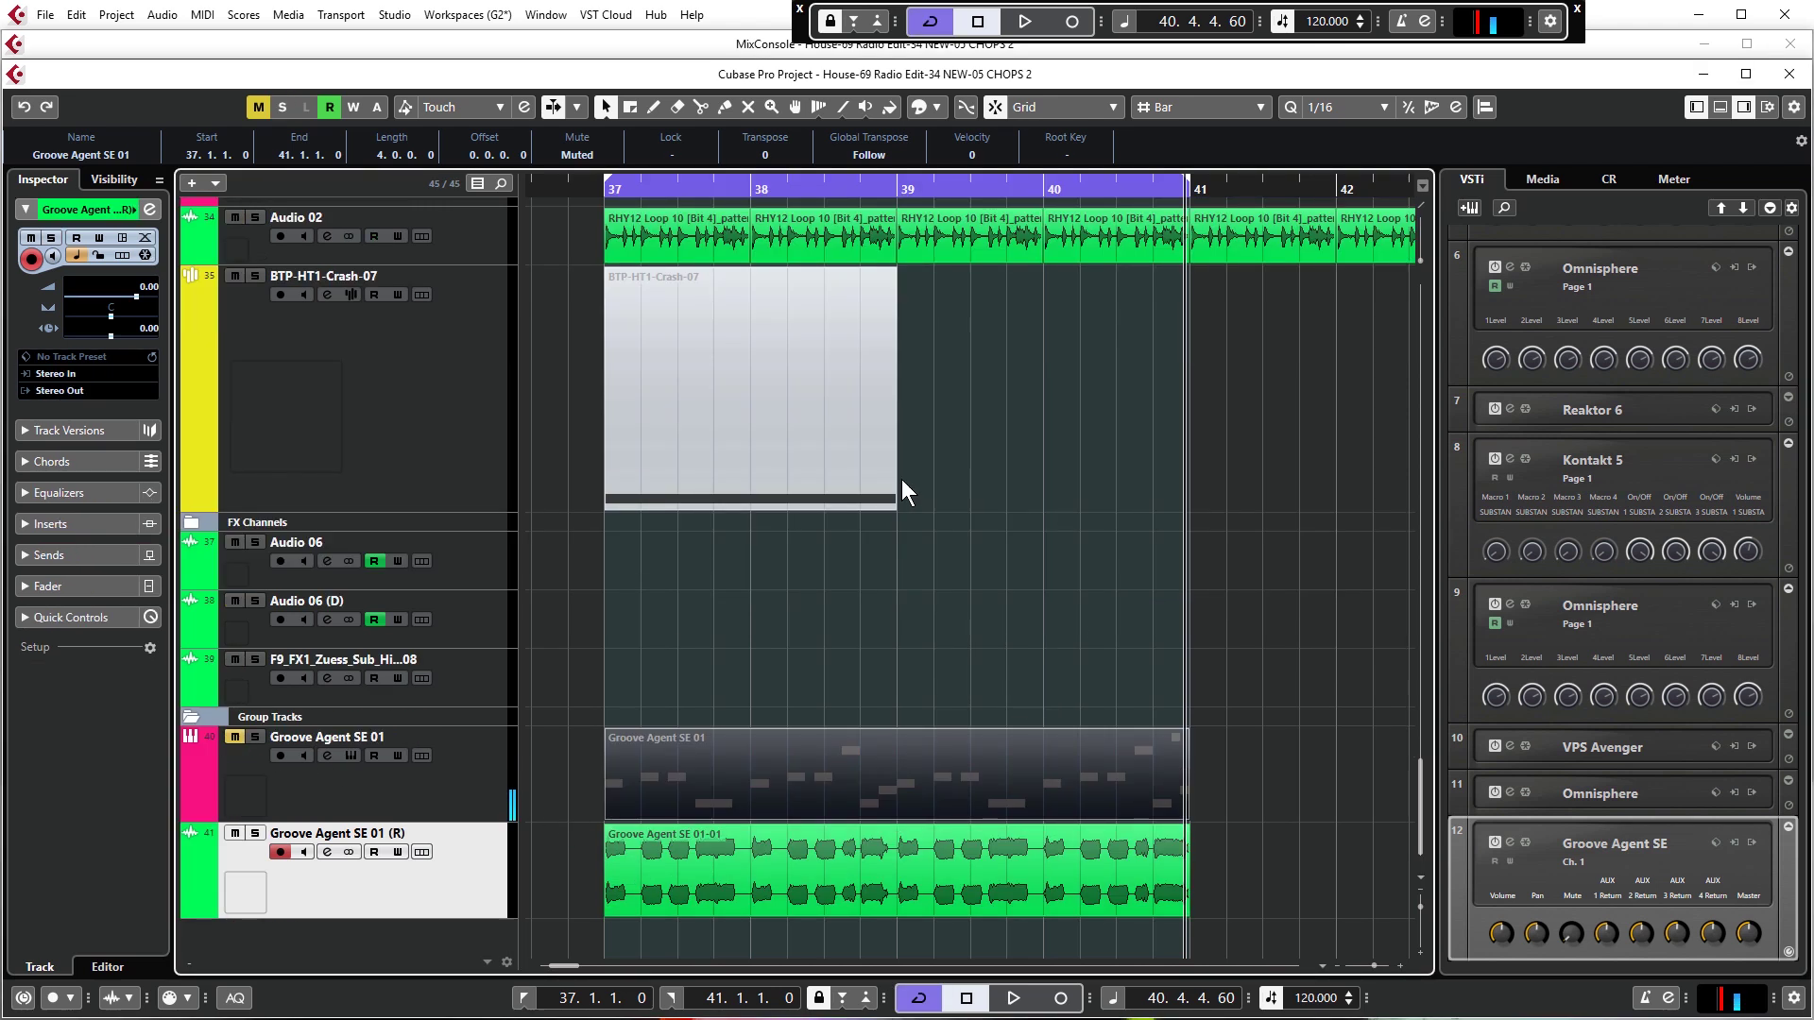
Open the rendered Groove Agent SE 01-01 event for VariAudio editing and set VPS Avenger 02 (D) as its MIDI reference track
{"action": "left_click", "coordinate": [603, 192]}
{"action": "double_click", "coordinate": [877, 876]}
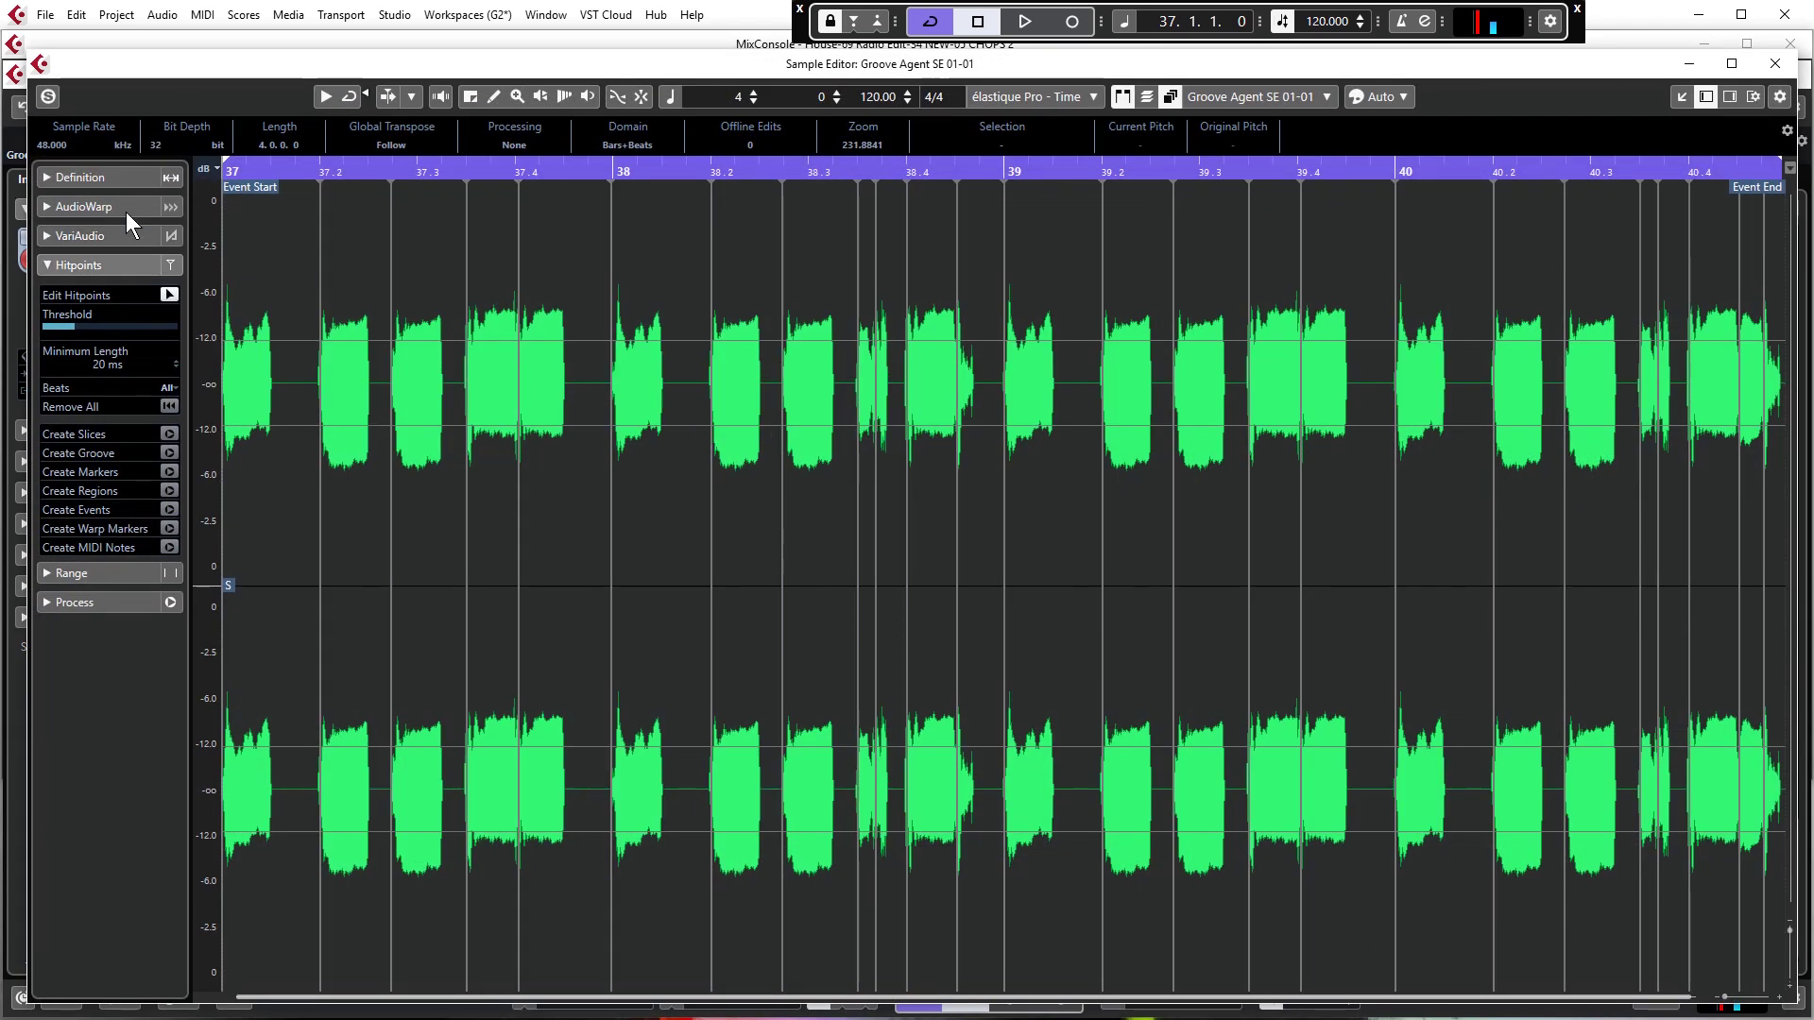
{"action": "left_click", "coordinate": [105, 237]}
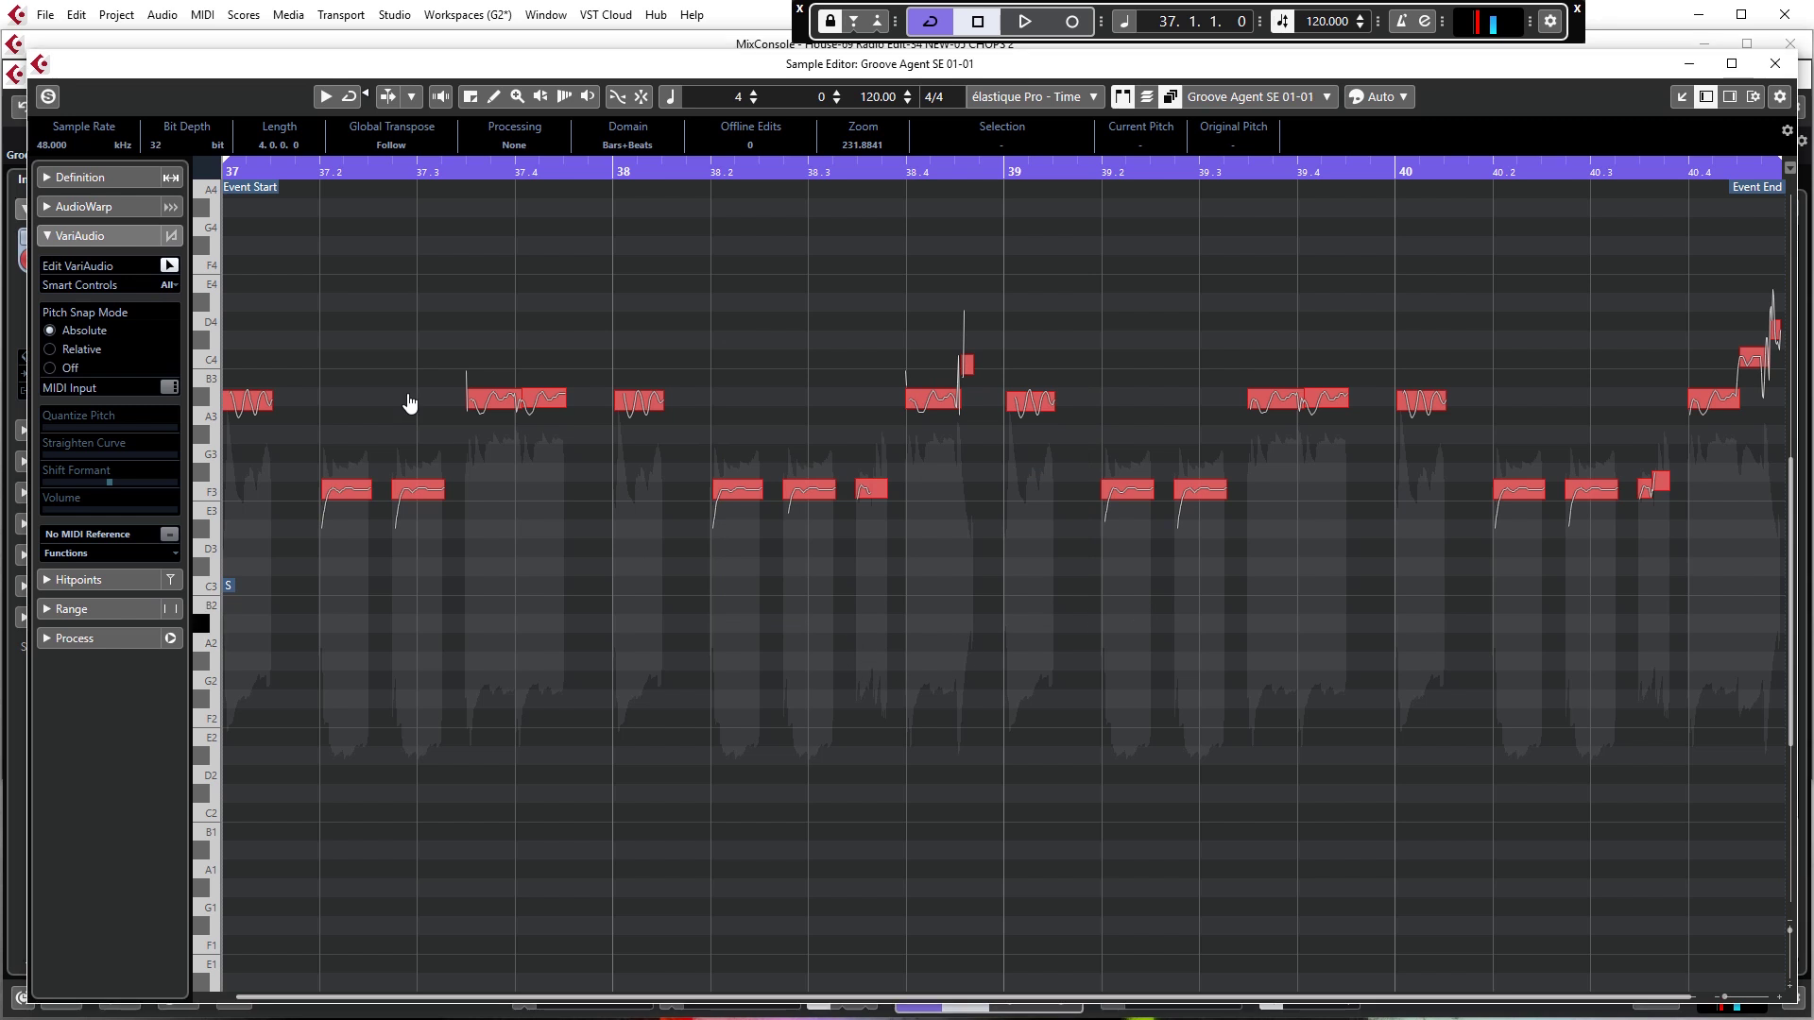
{"action": "scroll", "coordinate": [648, 575], "scroll_direction": "up", "scroll_amount": 2}
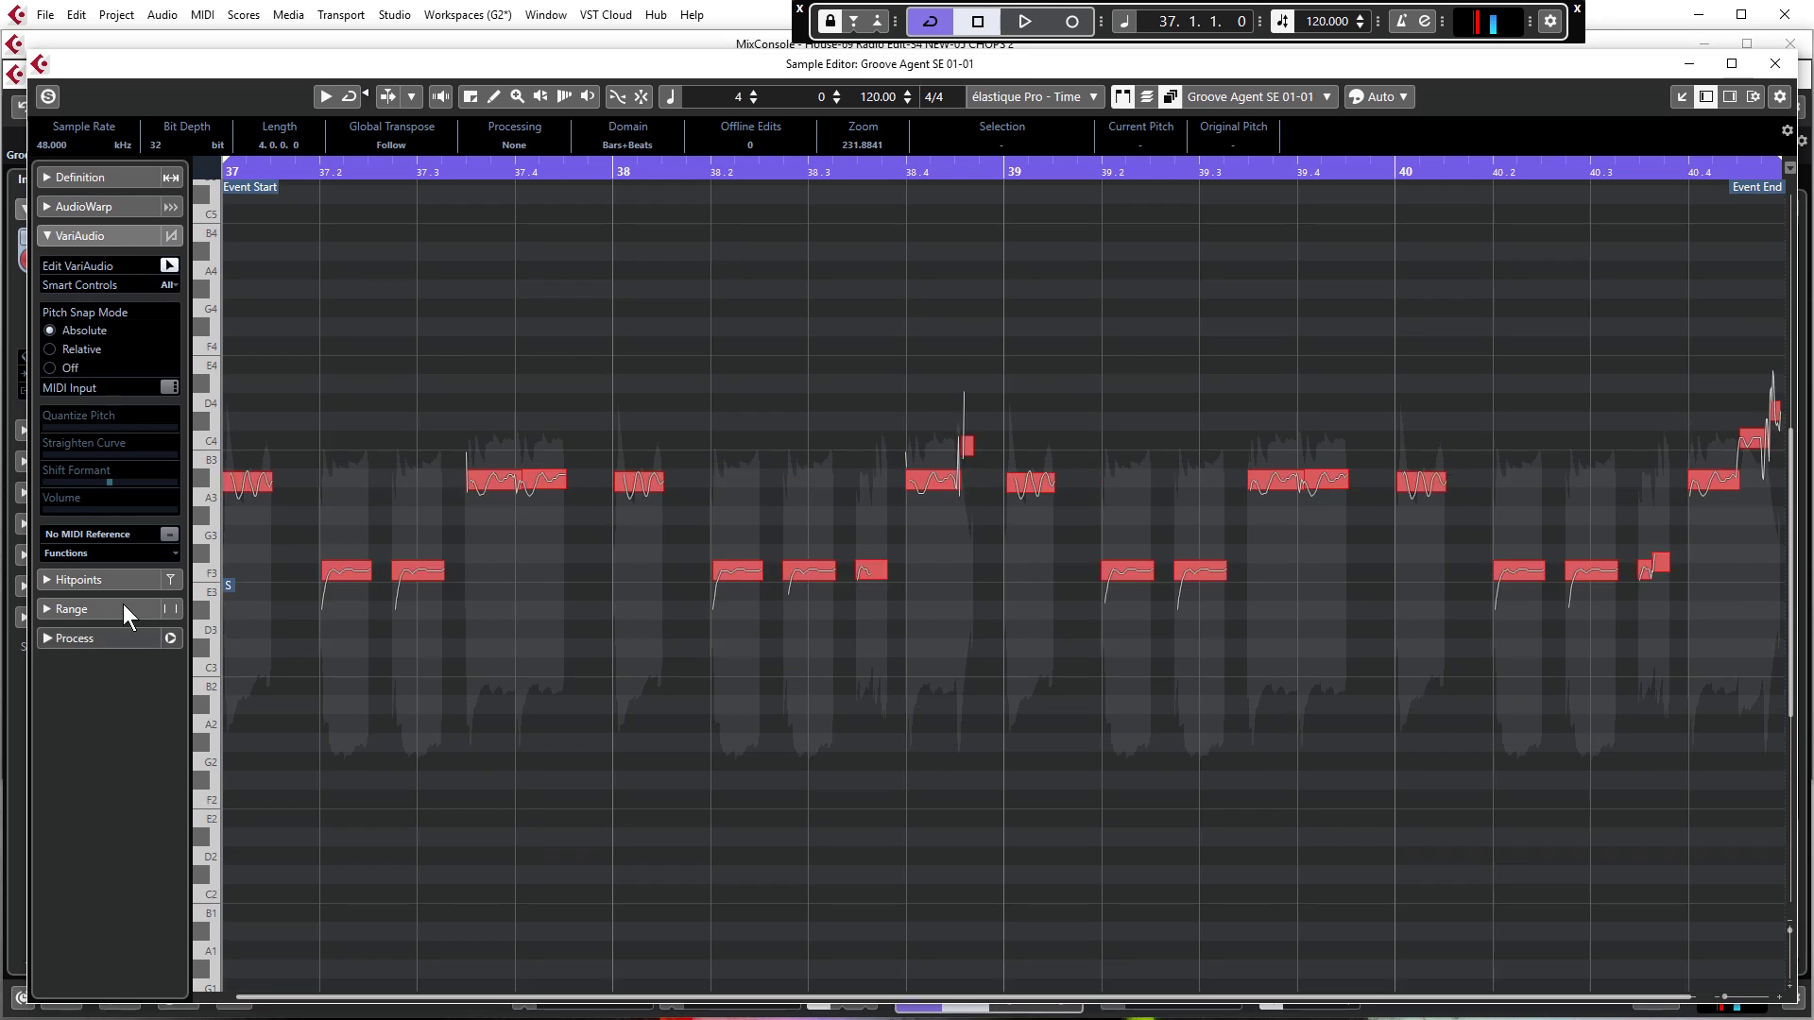
{"action": "left_click", "coordinate": [111, 535]}
{"action": "left_click", "coordinate": [159, 790]}
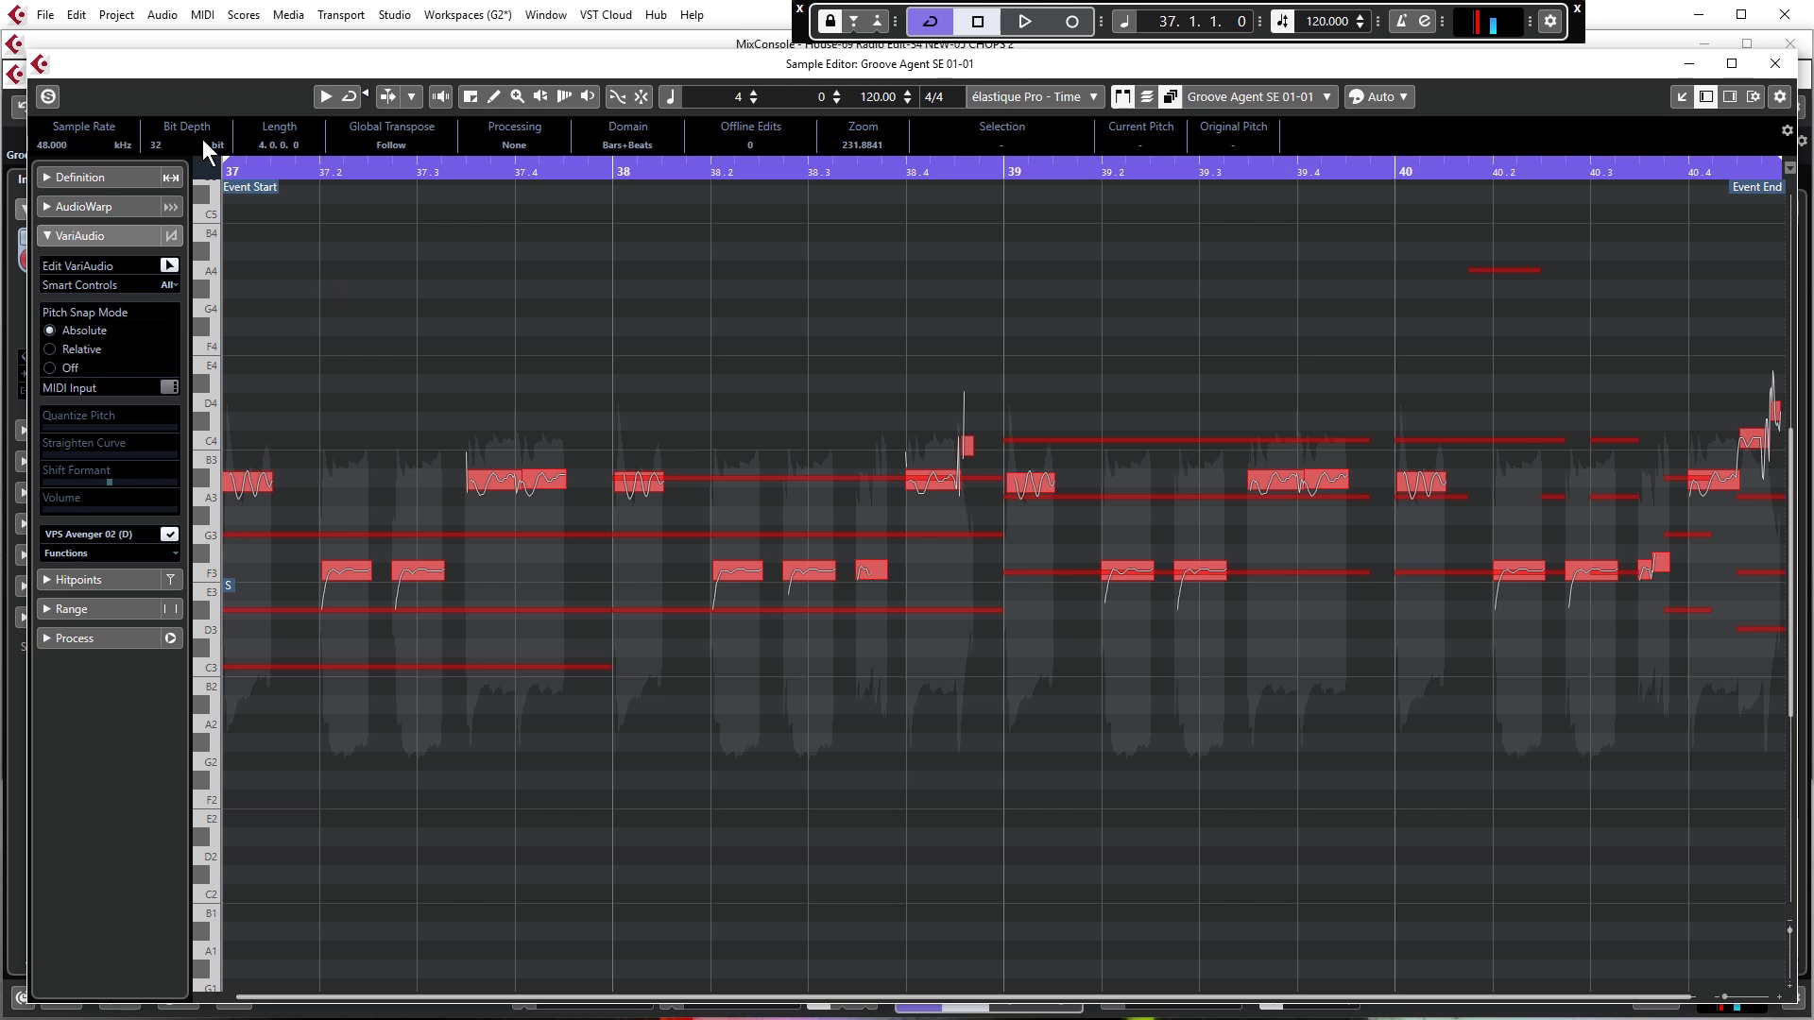
Play the rendered chops from bar 37 against the reference chords and close the Sample Editor
{"action": "key", "text": "space"}
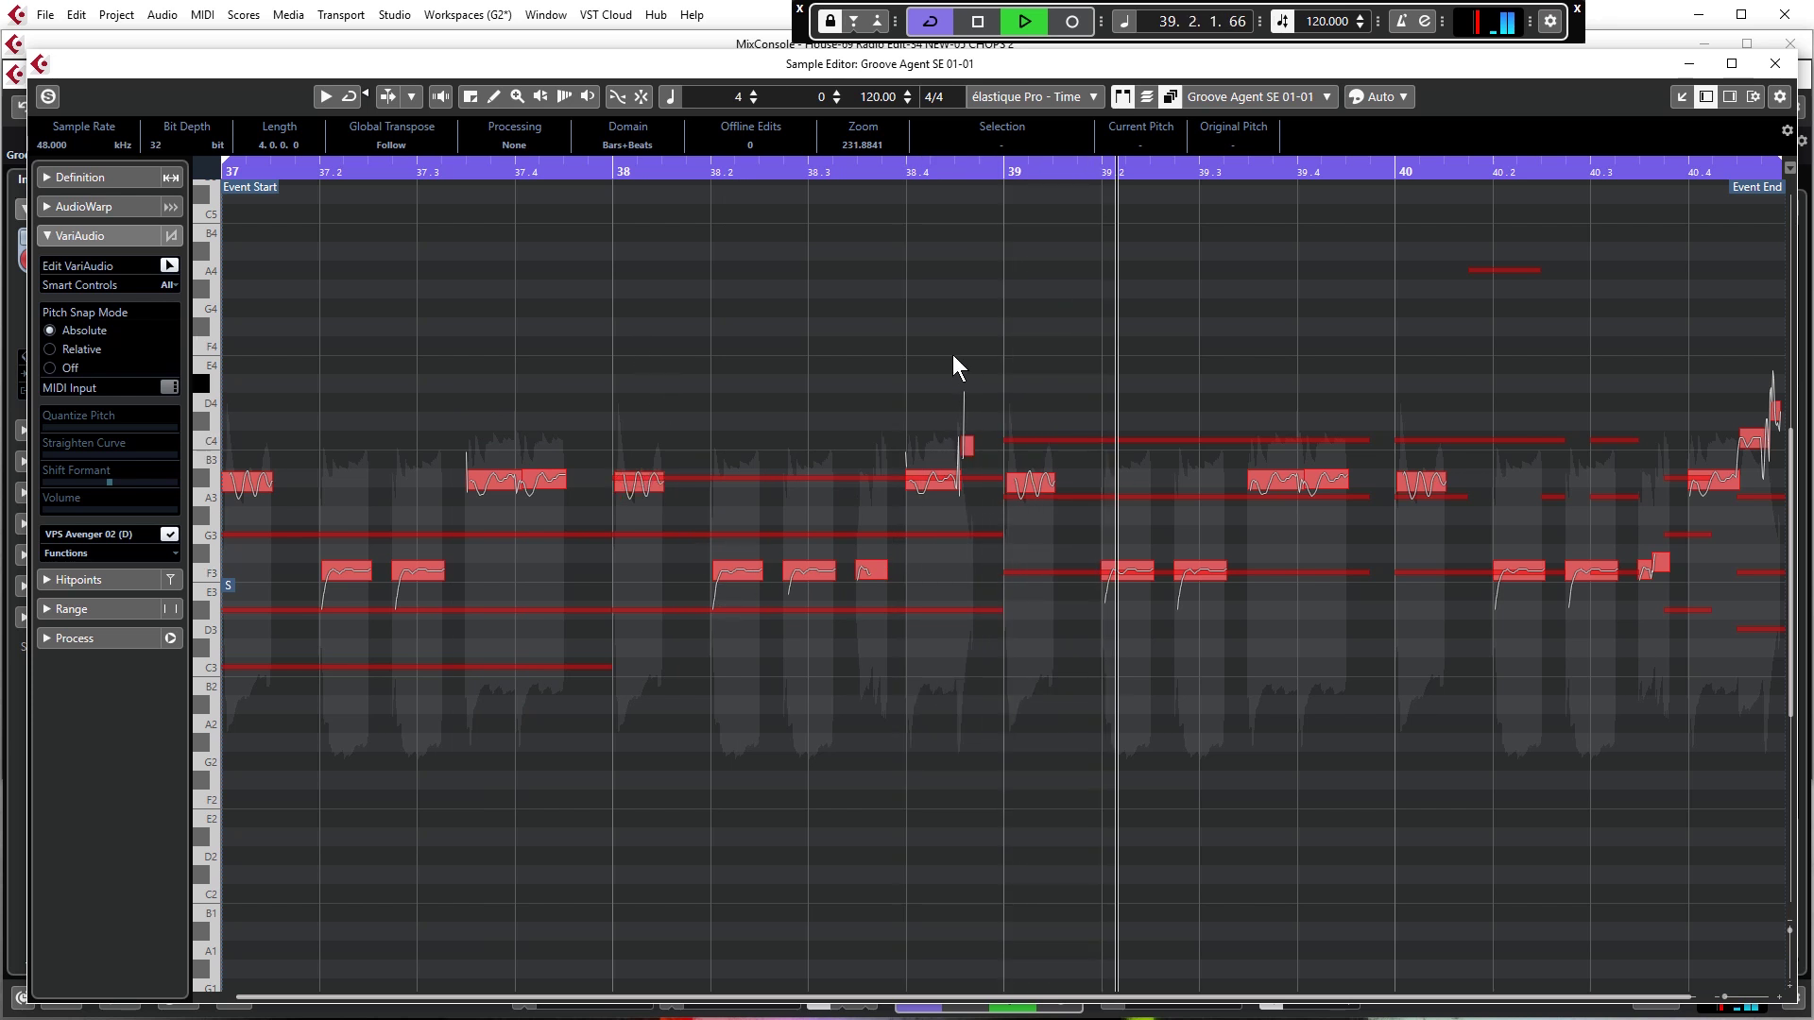
{"action": "left_click", "coordinate": [1271, 482]}
{"action": "left_click", "coordinate": [1275, 552]}
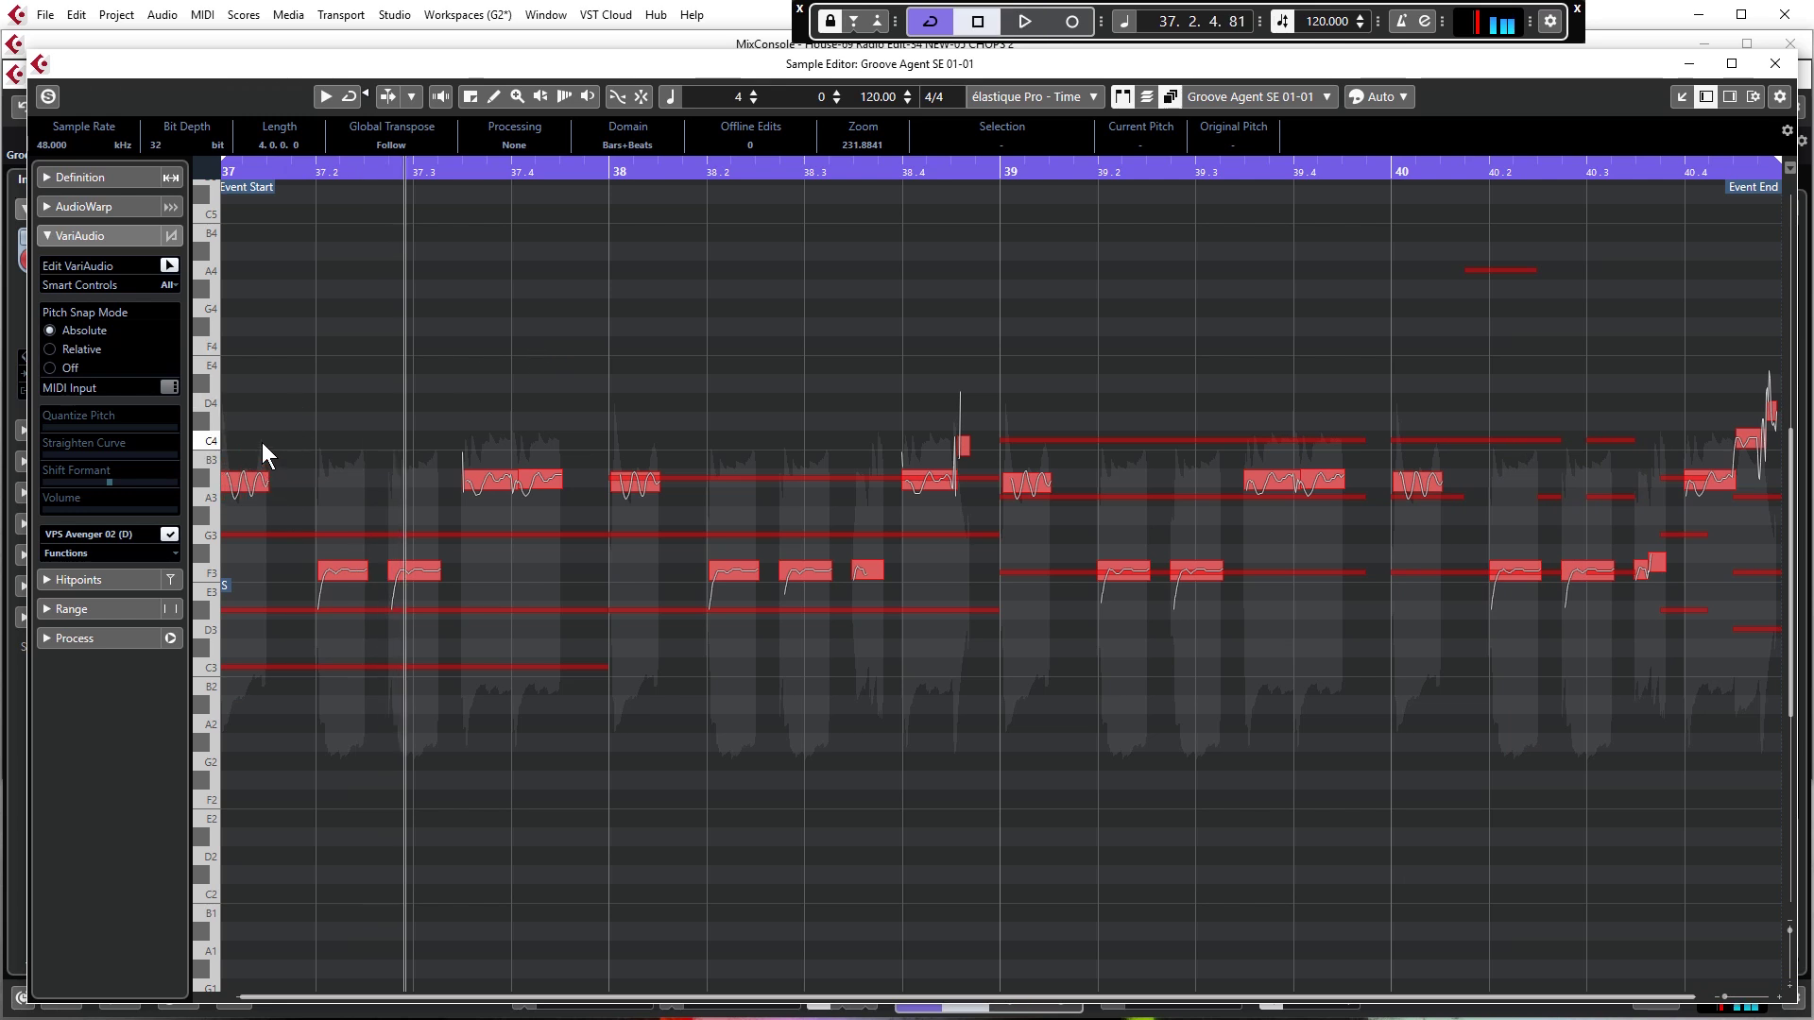
{"action": "left_click", "coordinate": [1775, 63]}
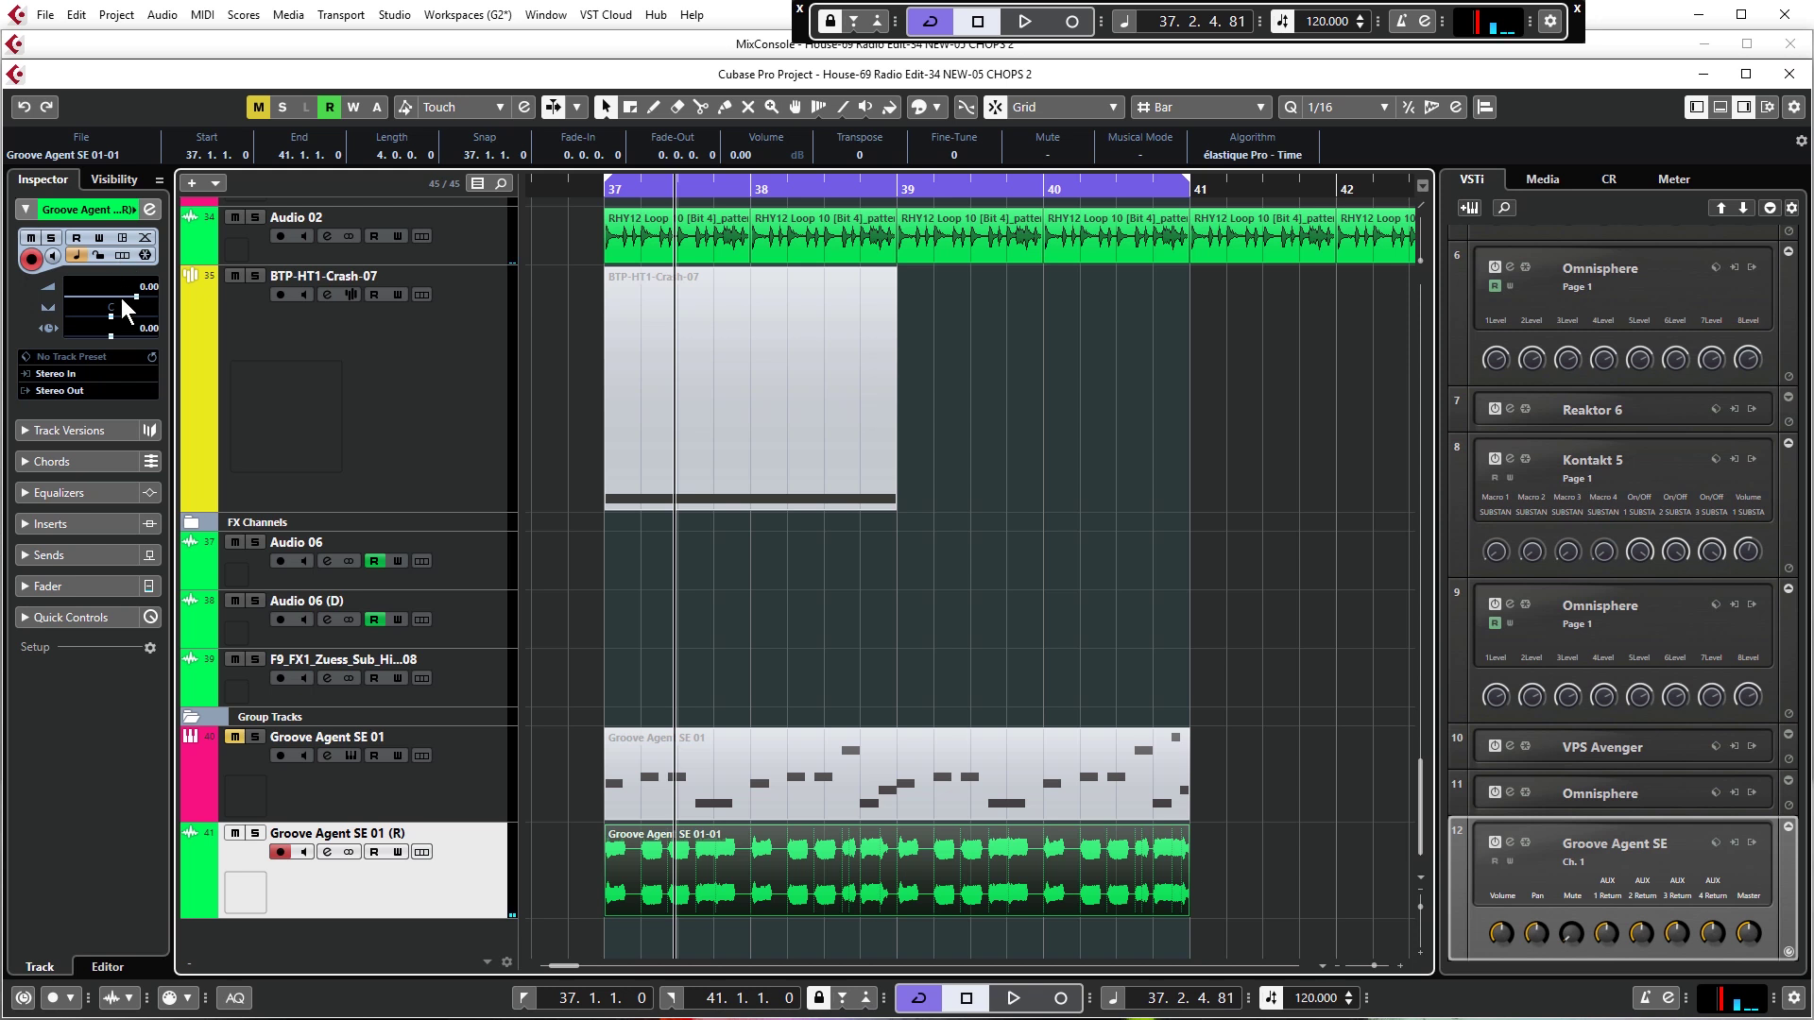
Lower the Groove Agent SE 01 (R) track volume to about -8.31 dB while playing the loop
{"action": "left_click_drag", "start_coordinate": [134, 295], "coordinate": [107, 297]}
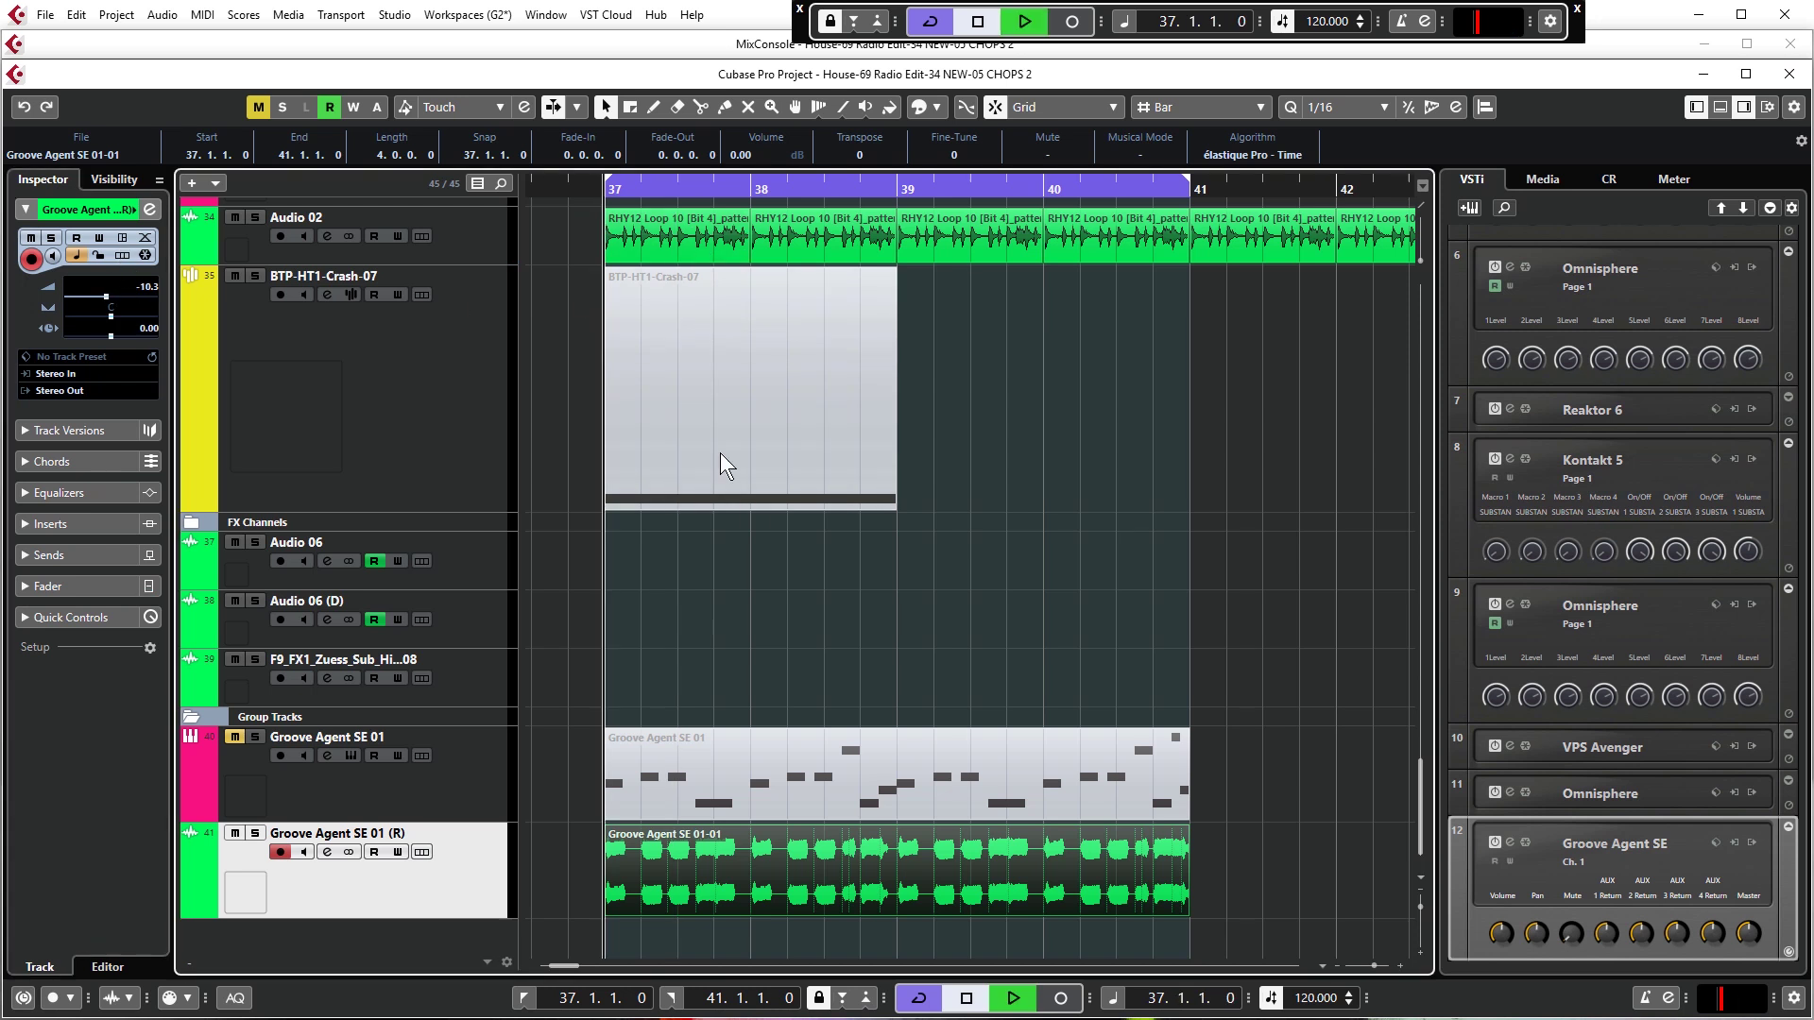
{"action": "key", "text": "space"}
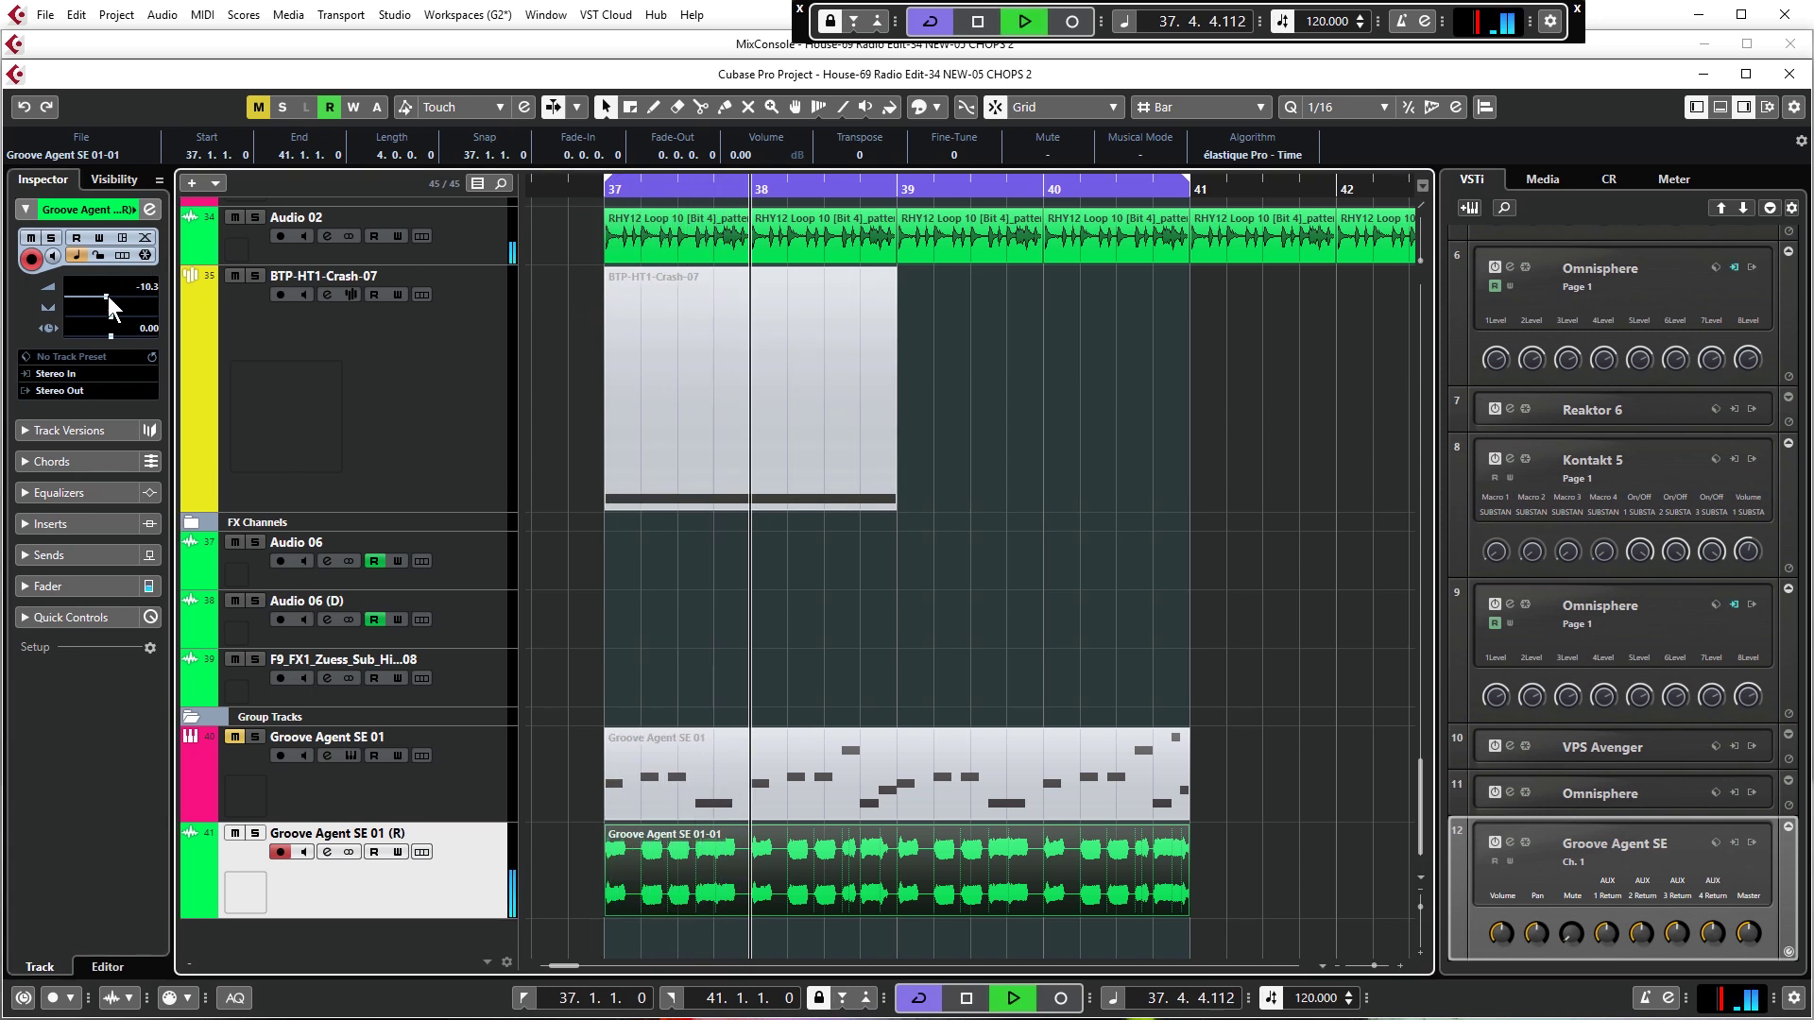
{"action": "left_click_drag", "start_coordinate": [107, 297], "coordinate": [112, 298]}
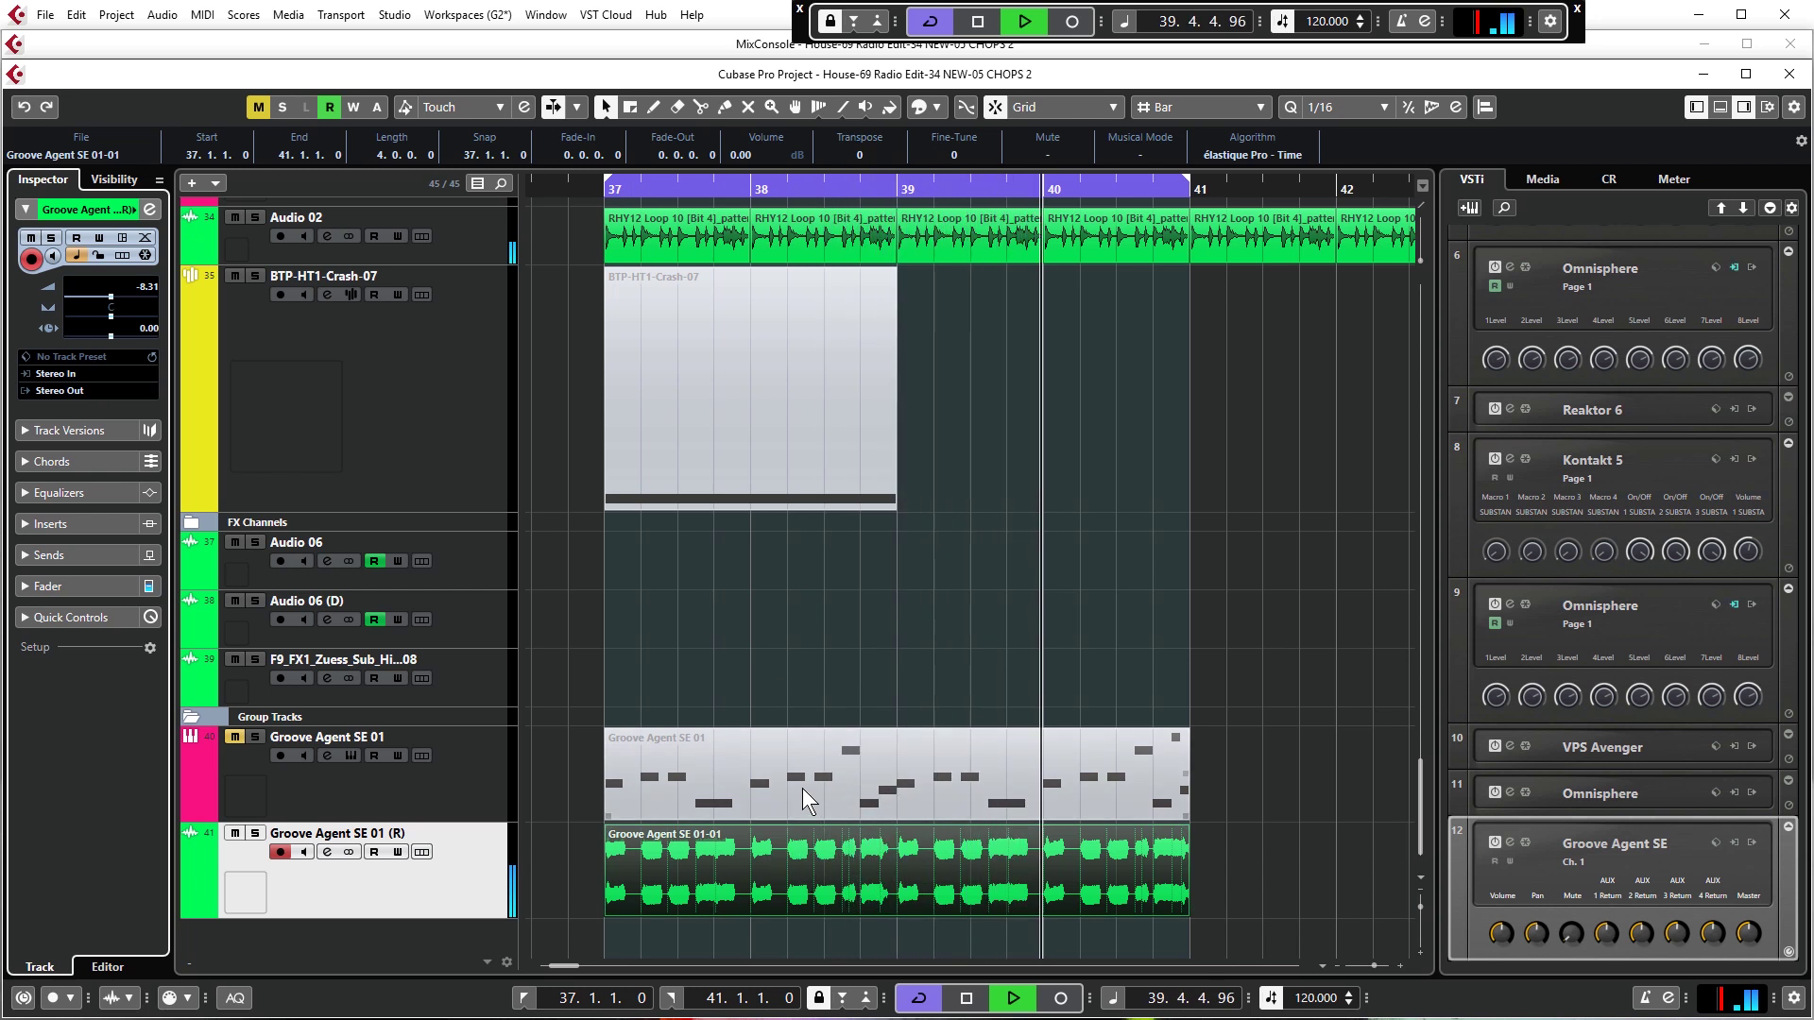
{"action": "key", "text": "space"}
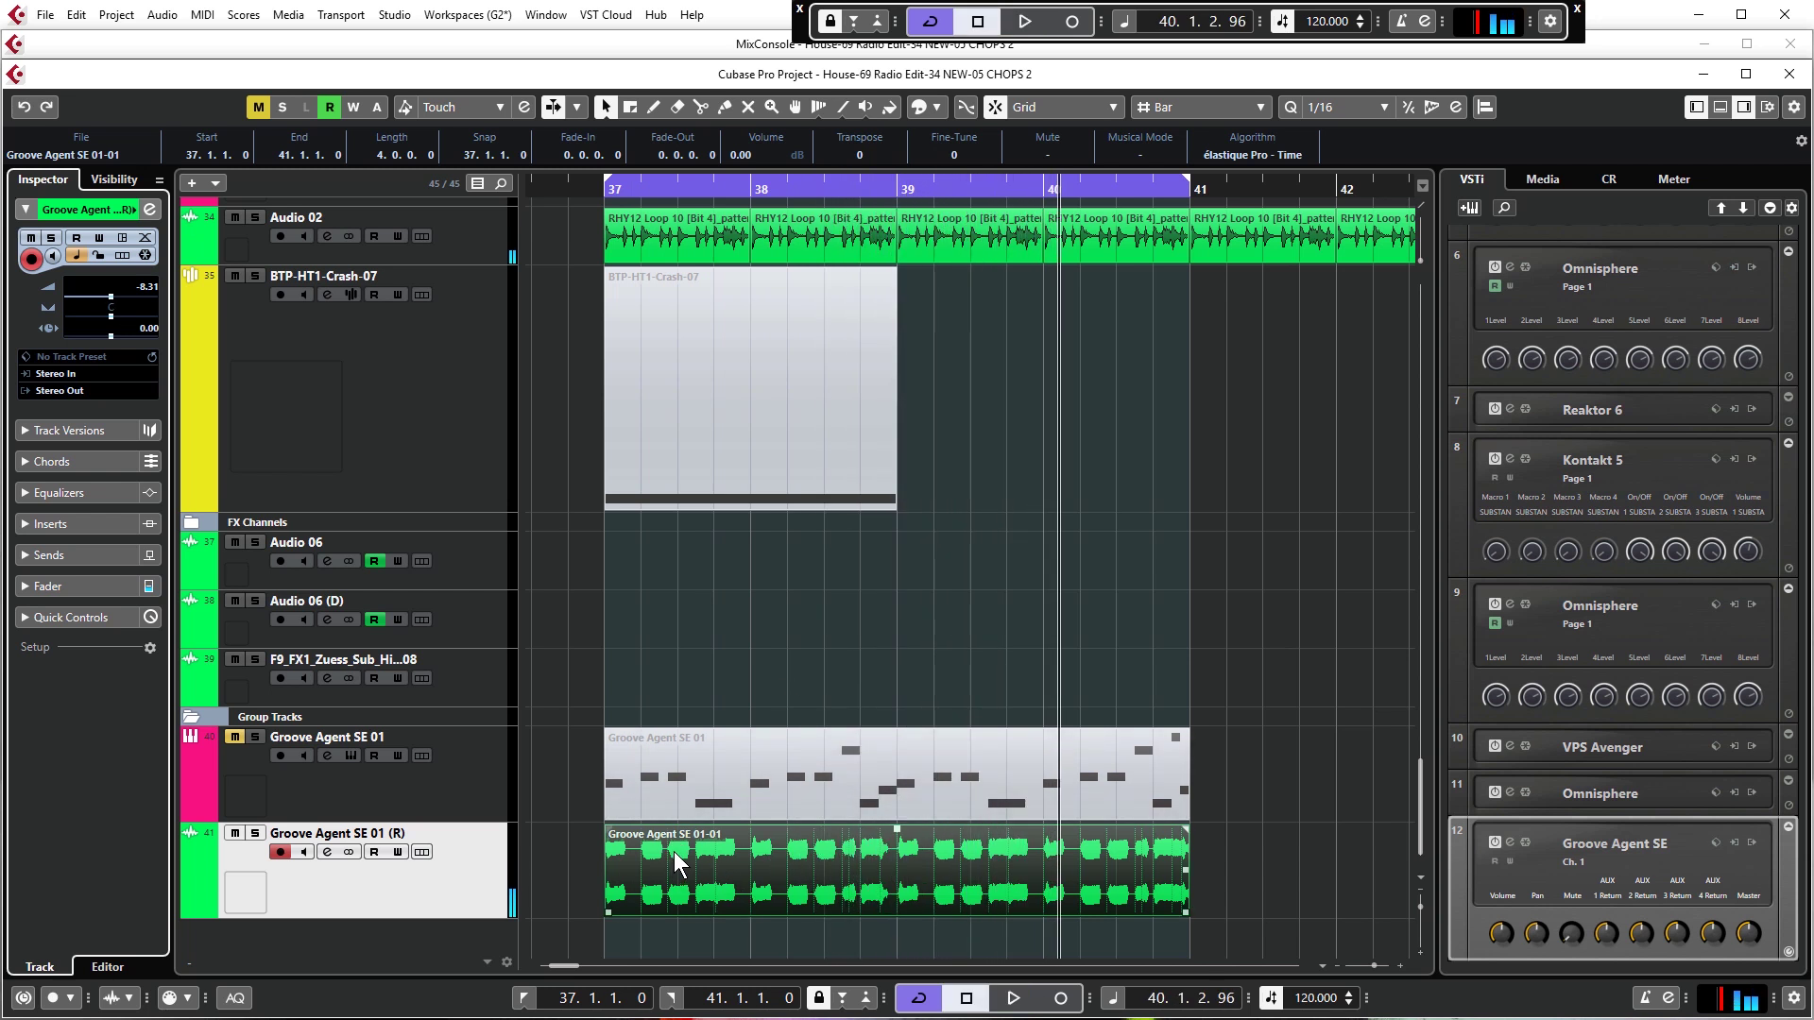
In the rendered event's VariAudio, lower the segments at bar 37, just before 37.4 and at bar 38 to G3, checking playback
{"action": "double_click", "coordinate": [676, 861]}
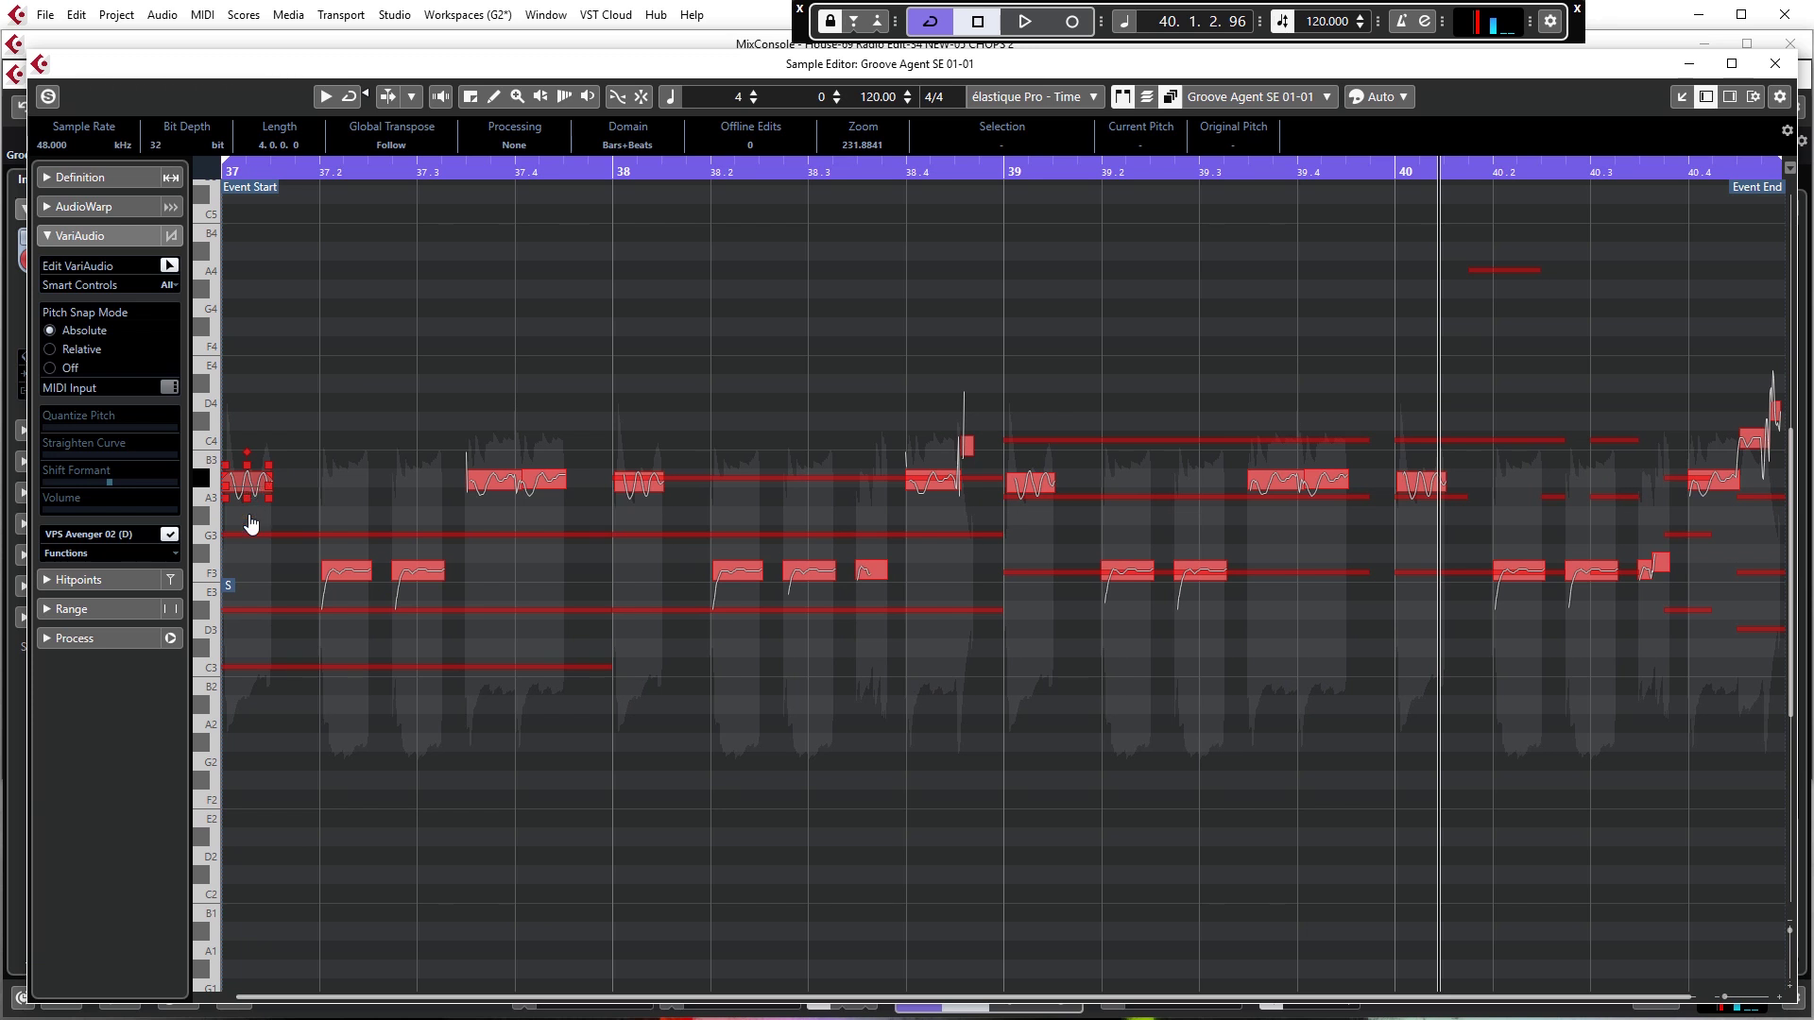
{"action": "left_click_drag", "start_coordinate": [252, 508], "coordinate": [245, 550]}
{"action": "left_click", "coordinate": [230, 189]}
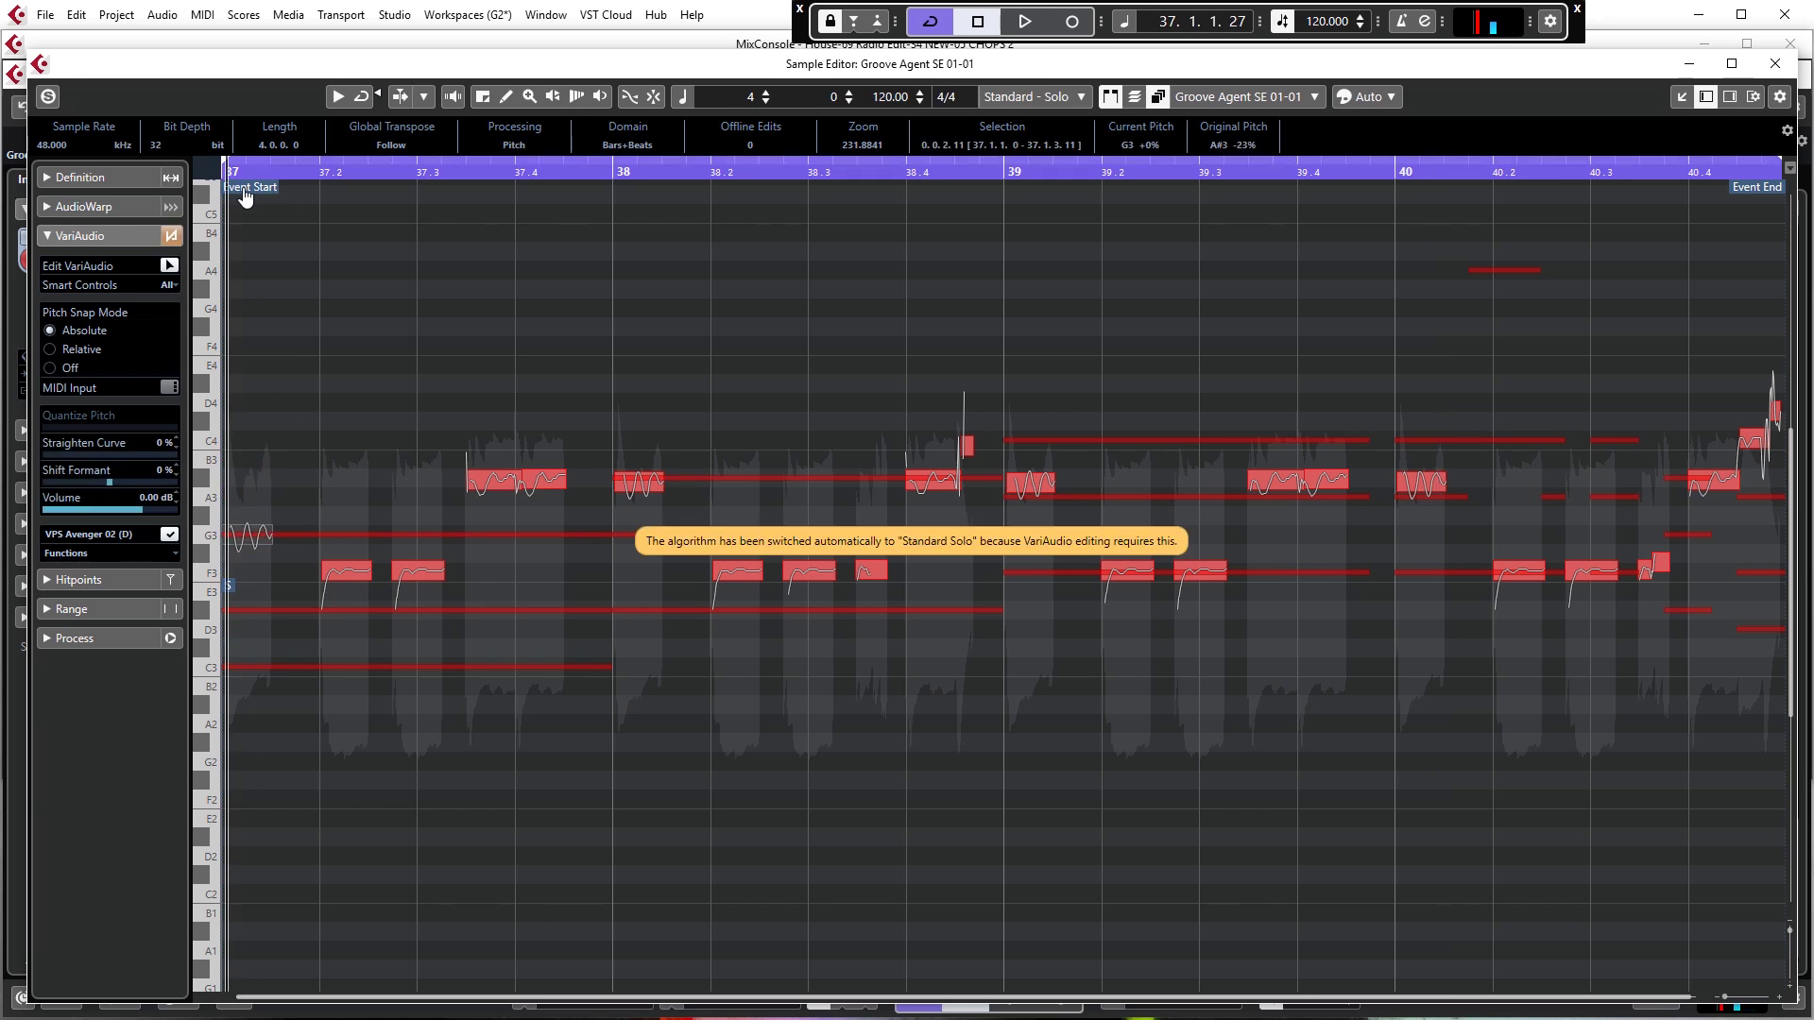
{"action": "key", "text": "space"}
{"action": "key", "text": "space"}
{"action": "left_click_drag", "start_coordinate": [405, 371], "coordinate": [716, 525]}
{"action": "left_click_drag", "start_coordinate": [505, 487], "coordinate": [502, 539]}
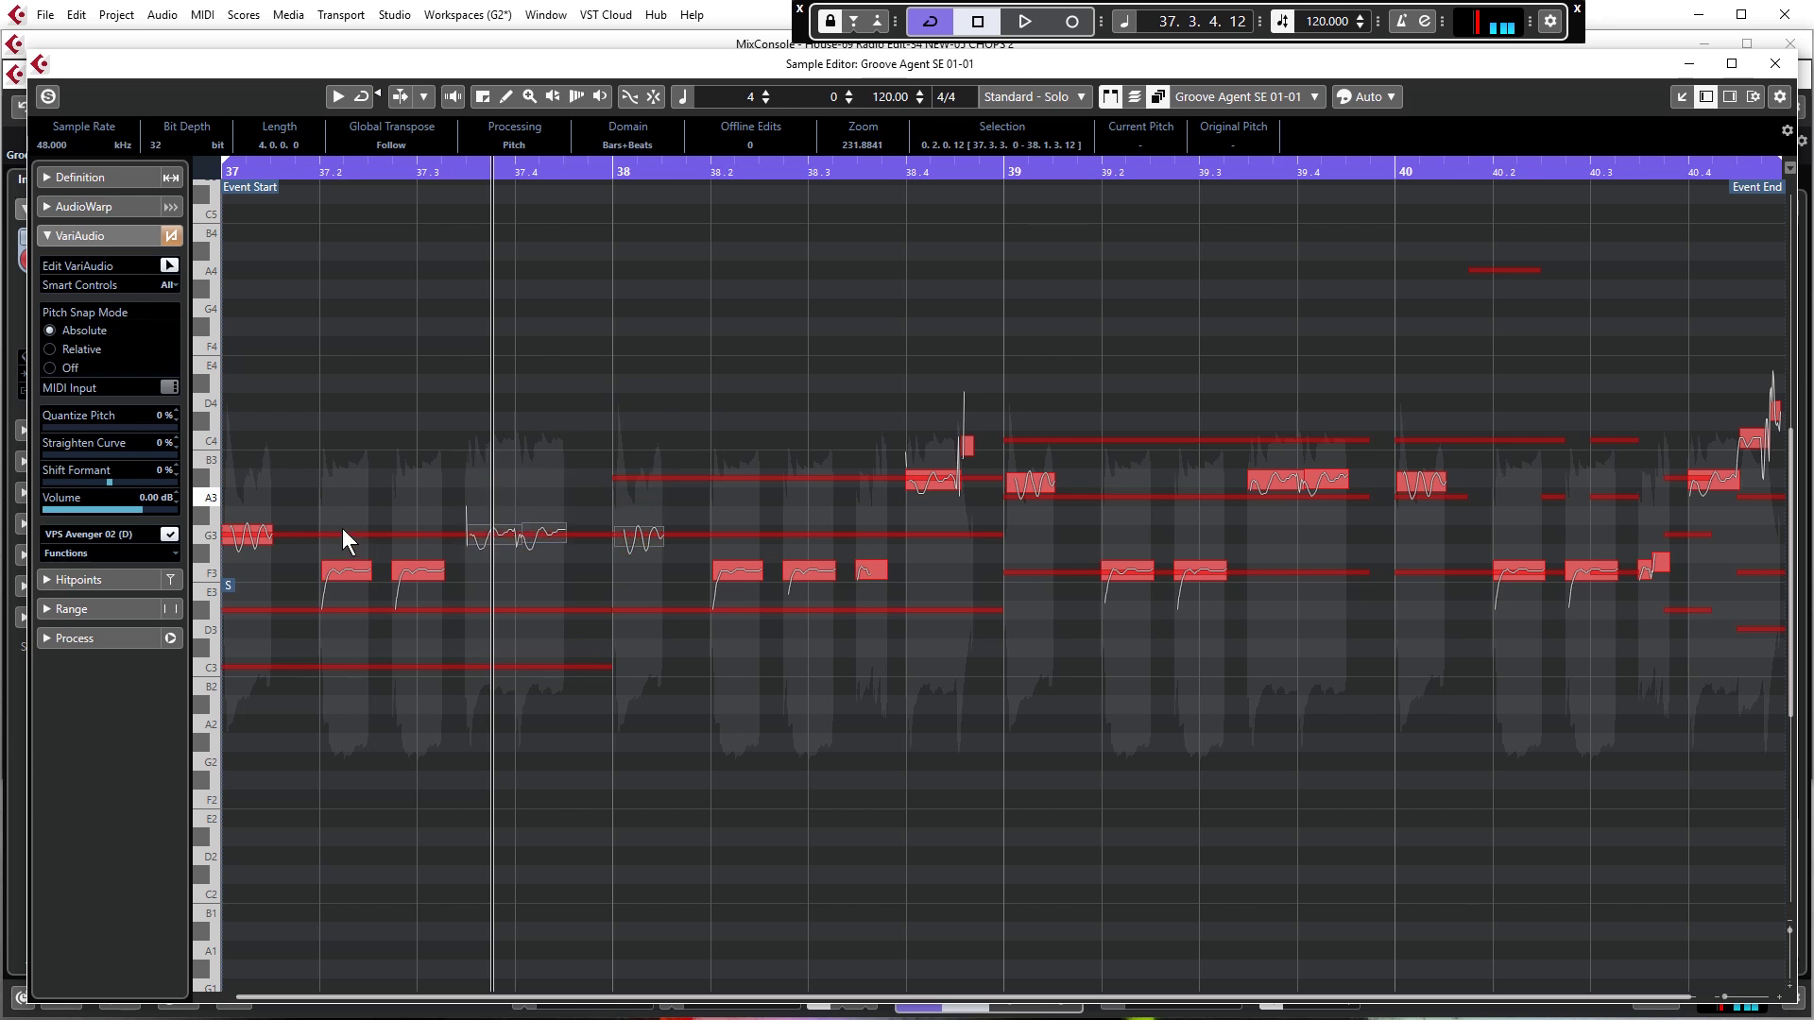
Play from bar 37, and undo the pitch changes to G3 on the segments at bar 37, before 37.4 and at bar 38
{"action": "left_click", "coordinate": [233, 176]}
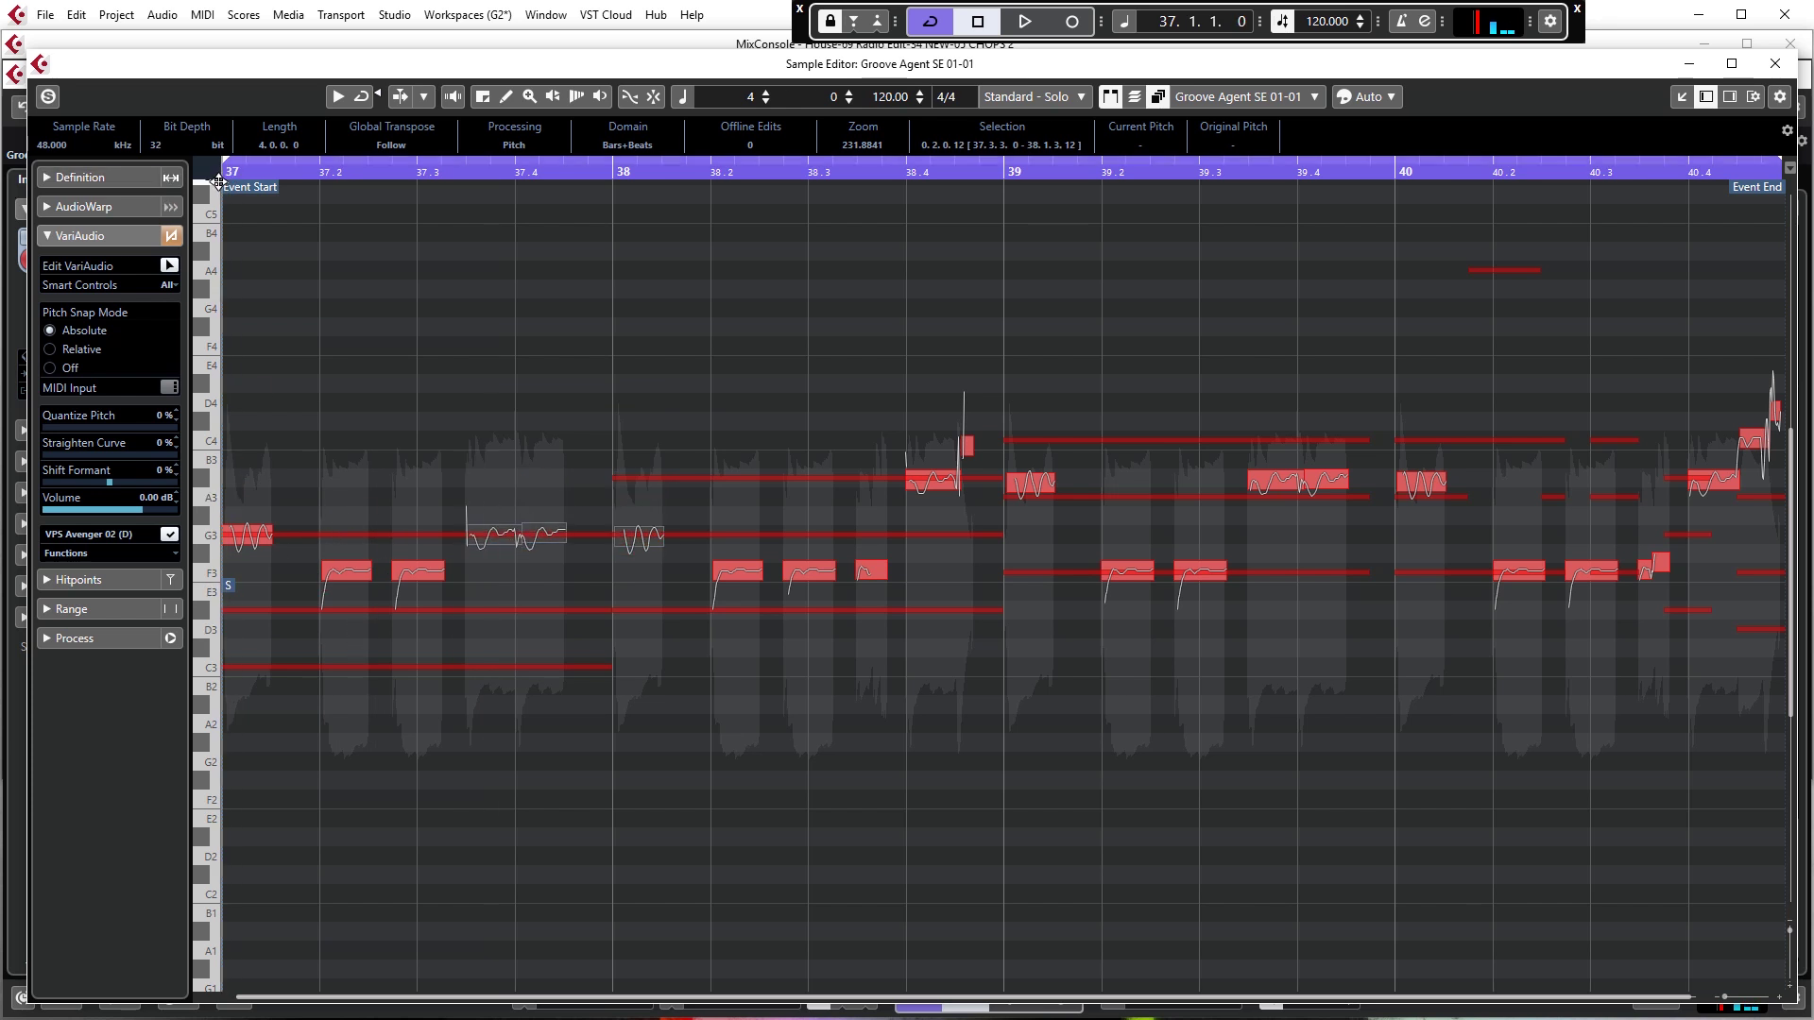
{"action": "key", "text": "space"}
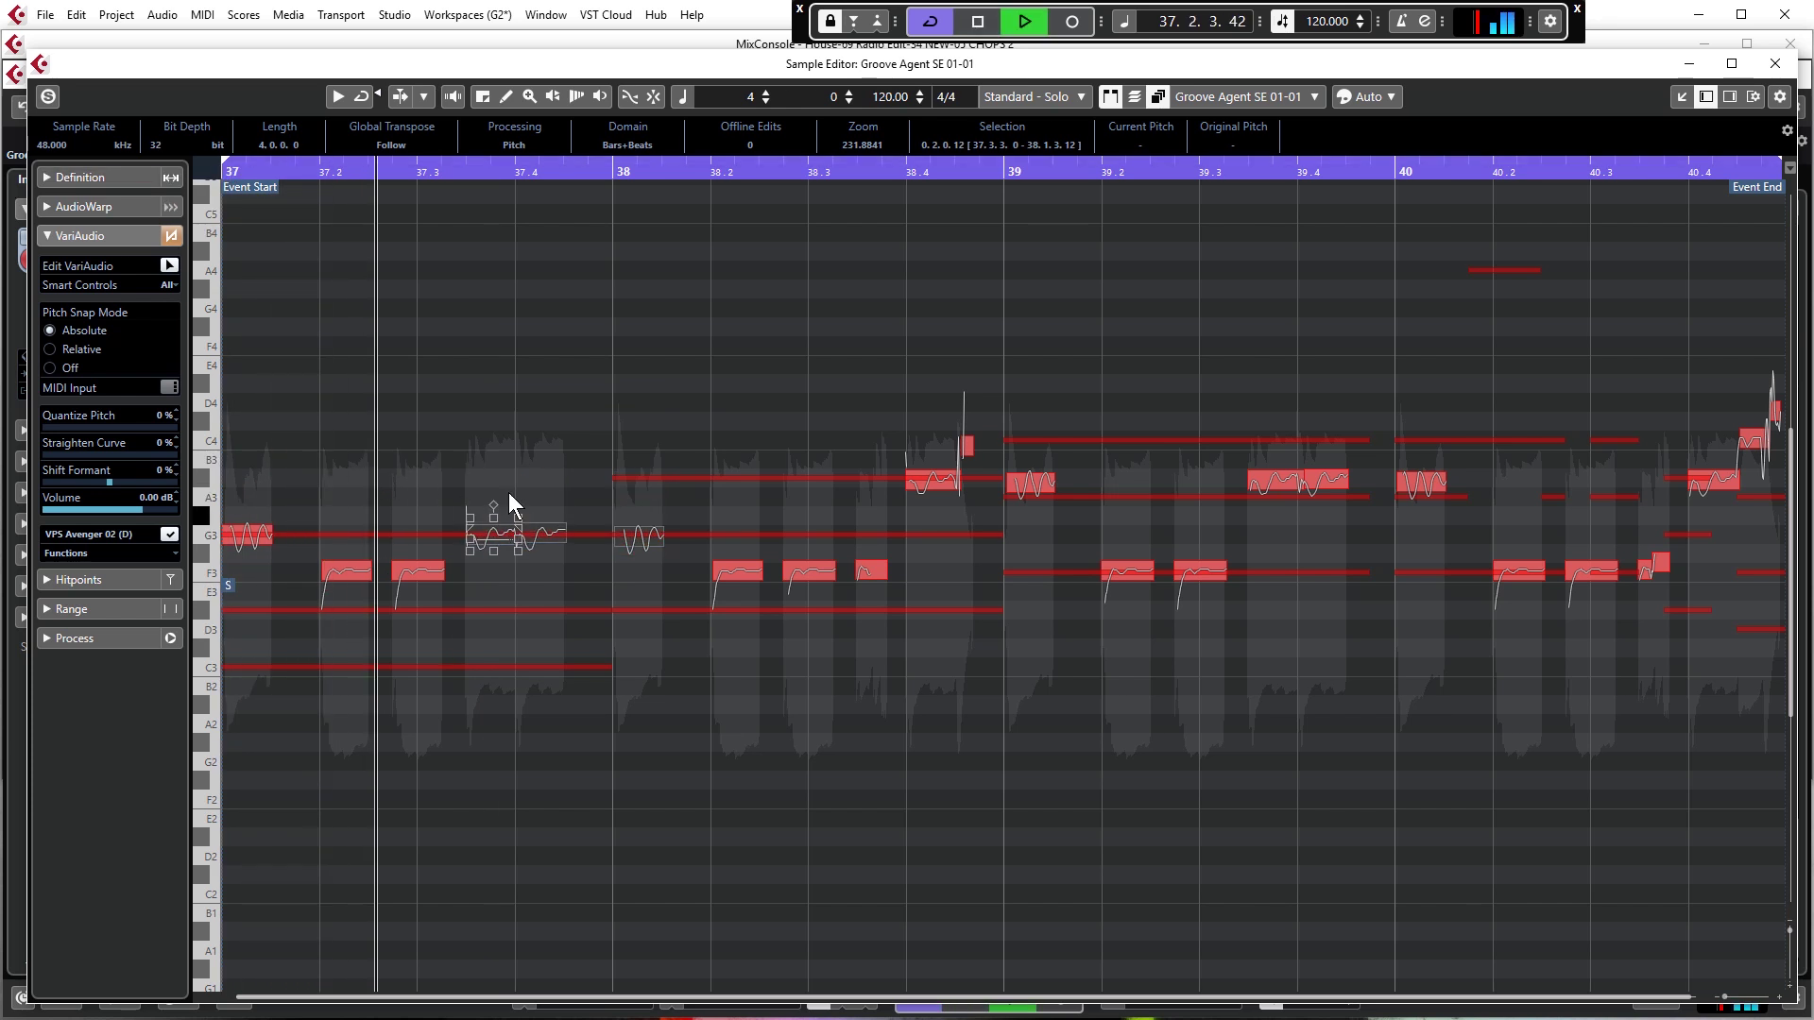
{"action": "key", "text": "ctrl+z"}
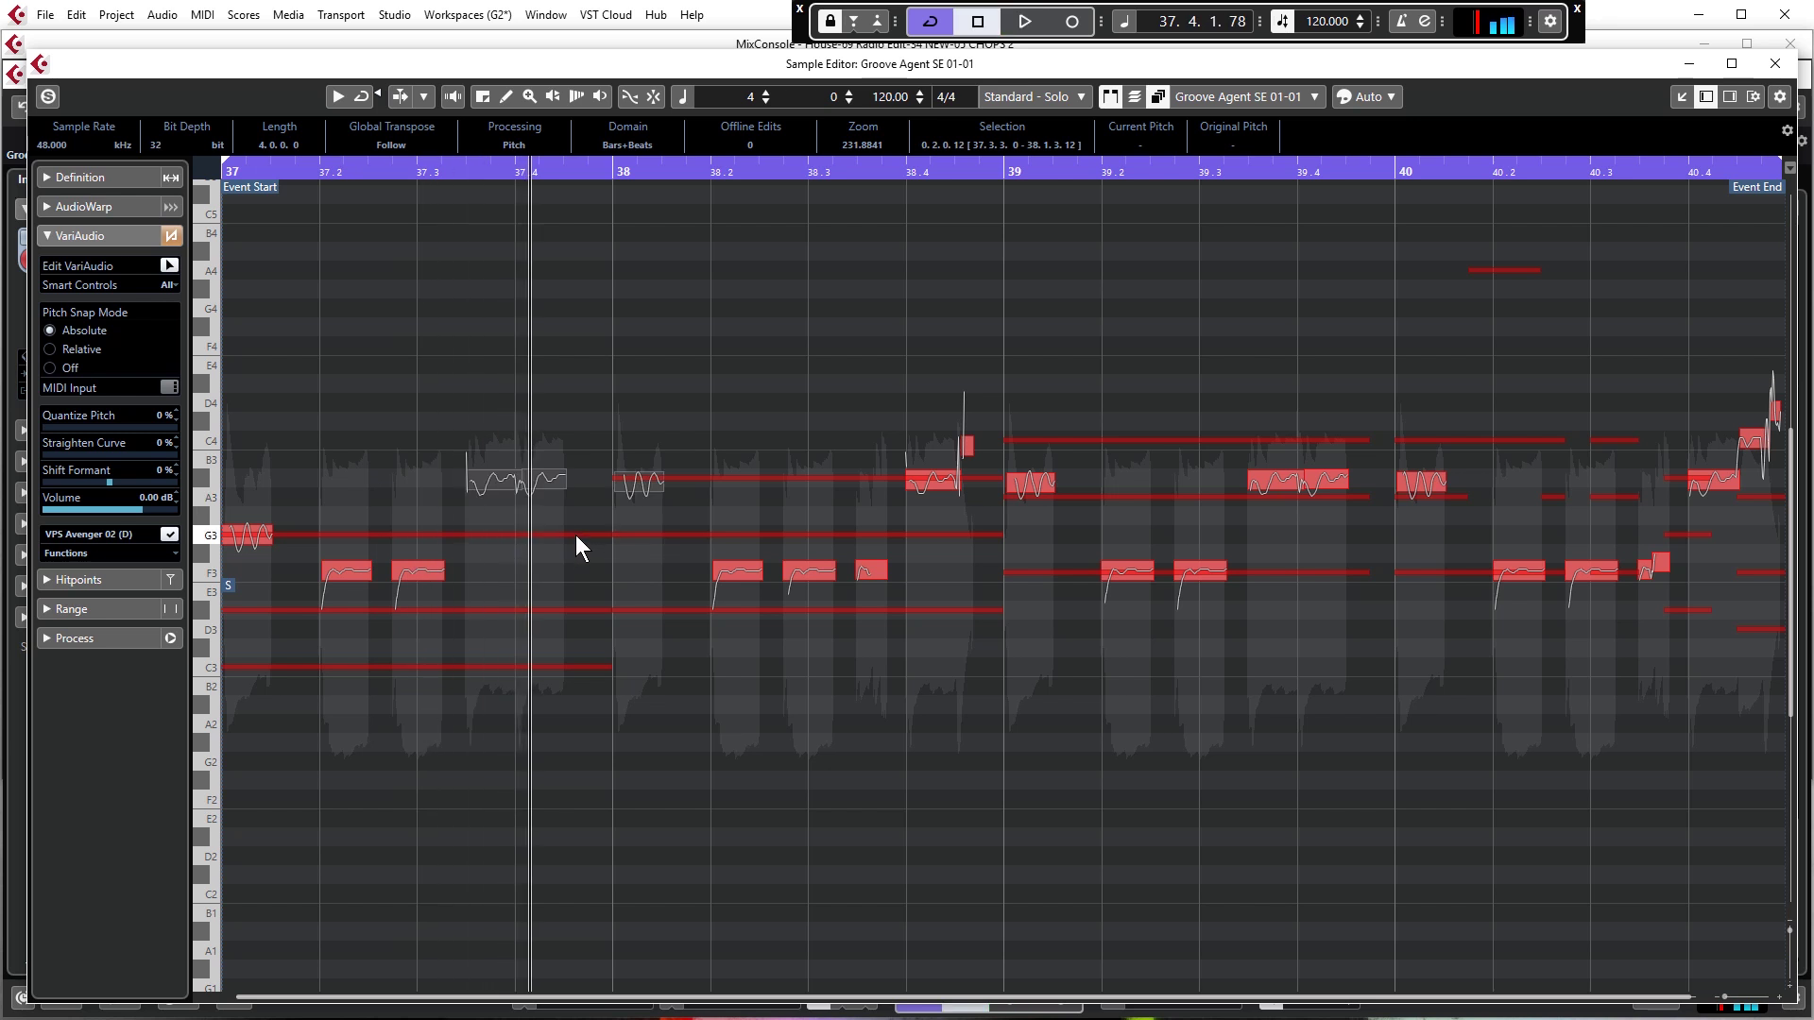
{"action": "key", "text": "ctrl+z"}
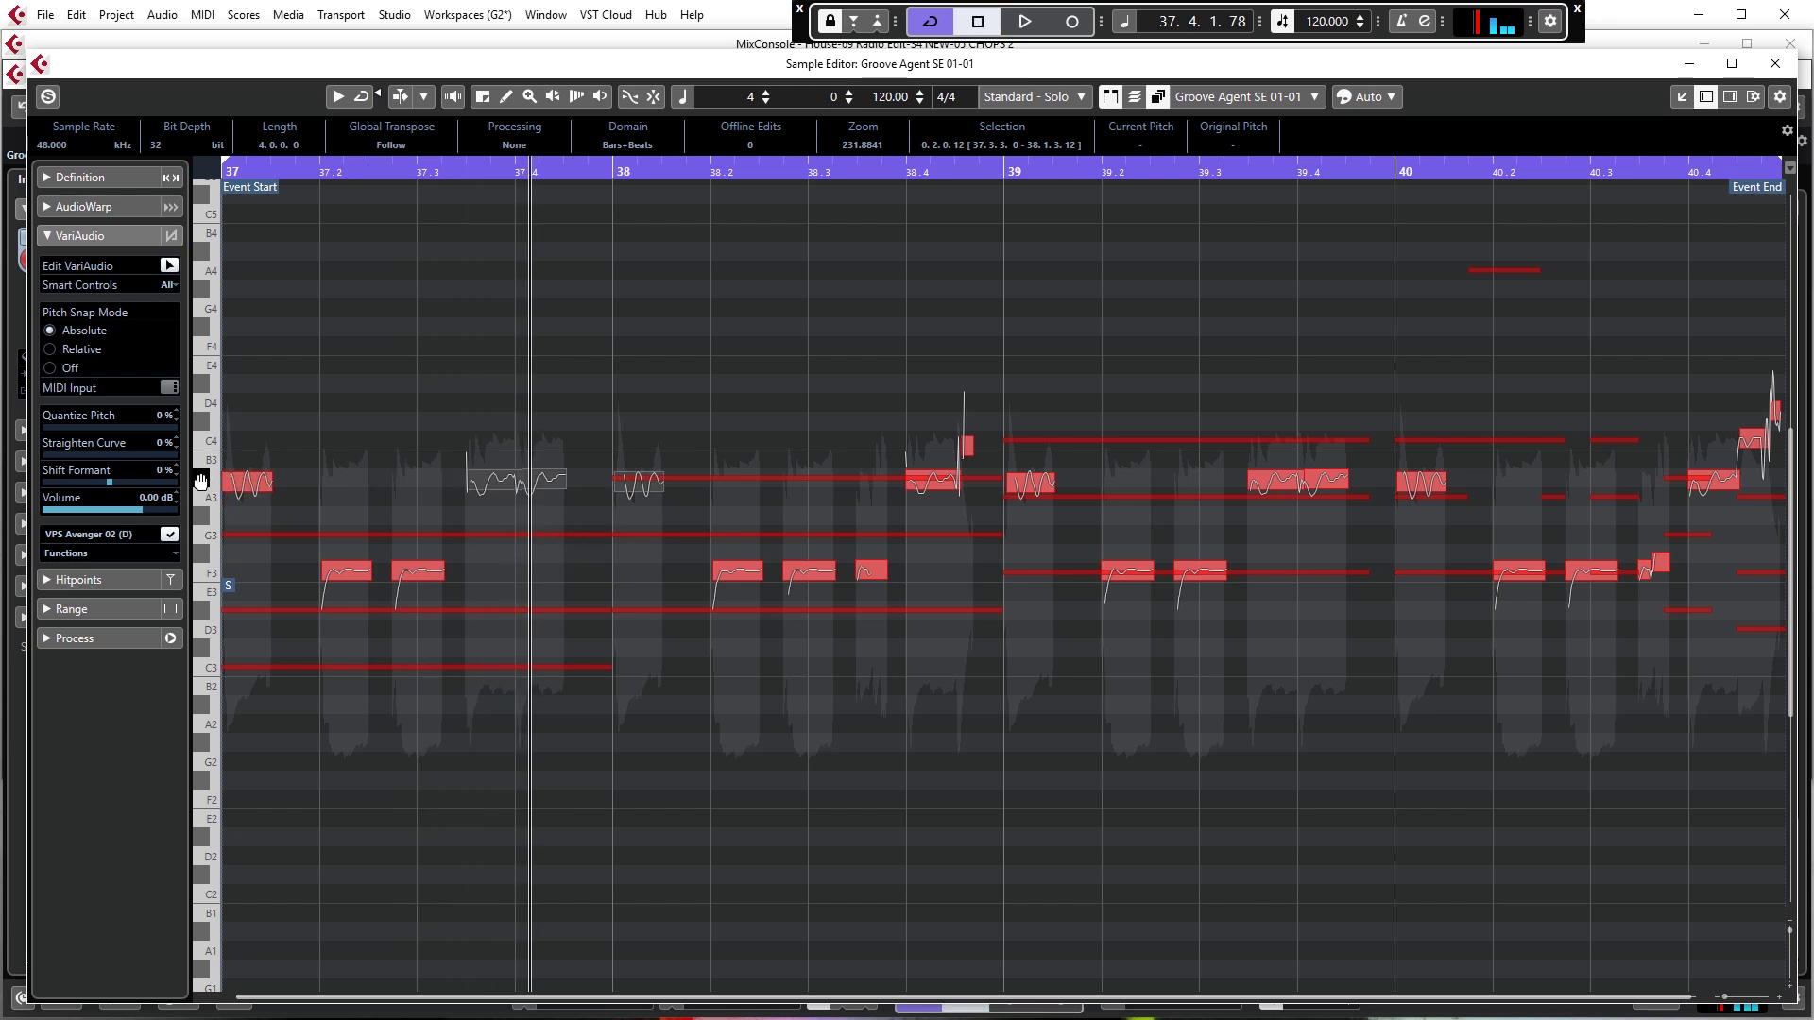
Try raising all the A#3 segments in bars 37 and 38 to C4, play the result from bar 37 and undo the change
{"action": "left_click_drag", "start_coordinate": [239, 419], "coordinate": [929, 497]}
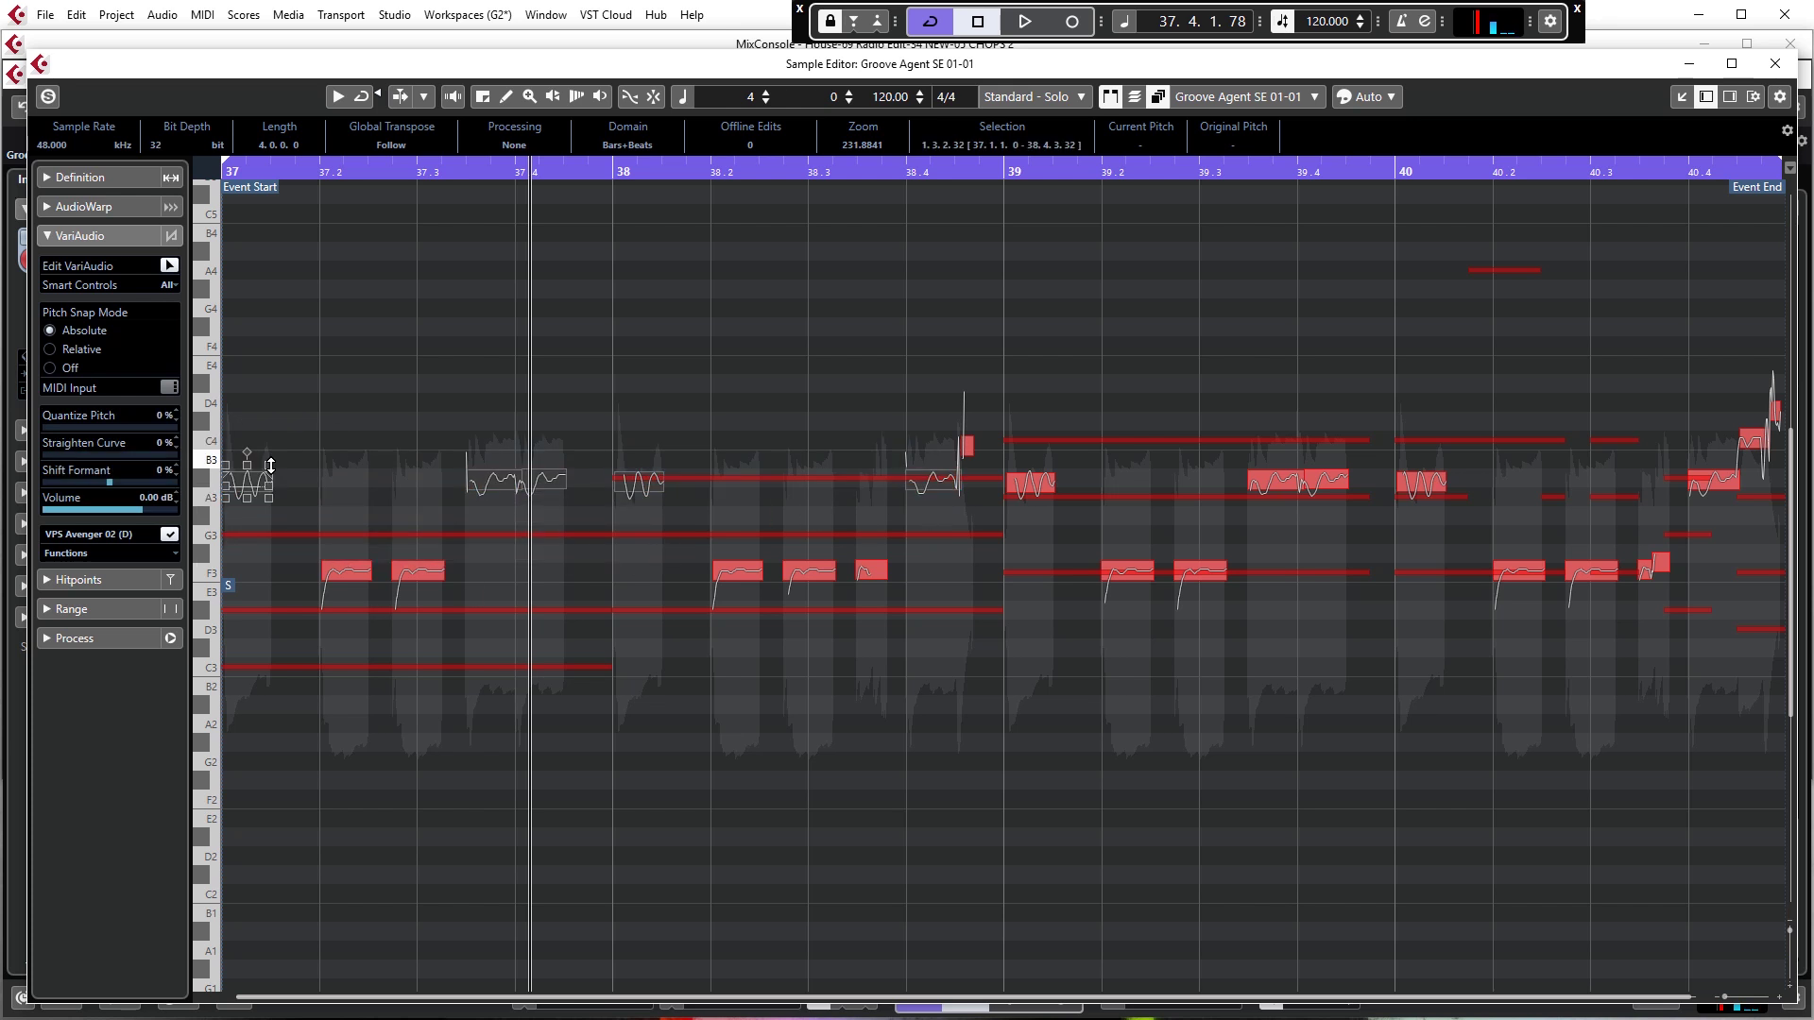
{"action": "left_click_drag", "start_coordinate": [259, 484], "coordinate": [254, 445]}
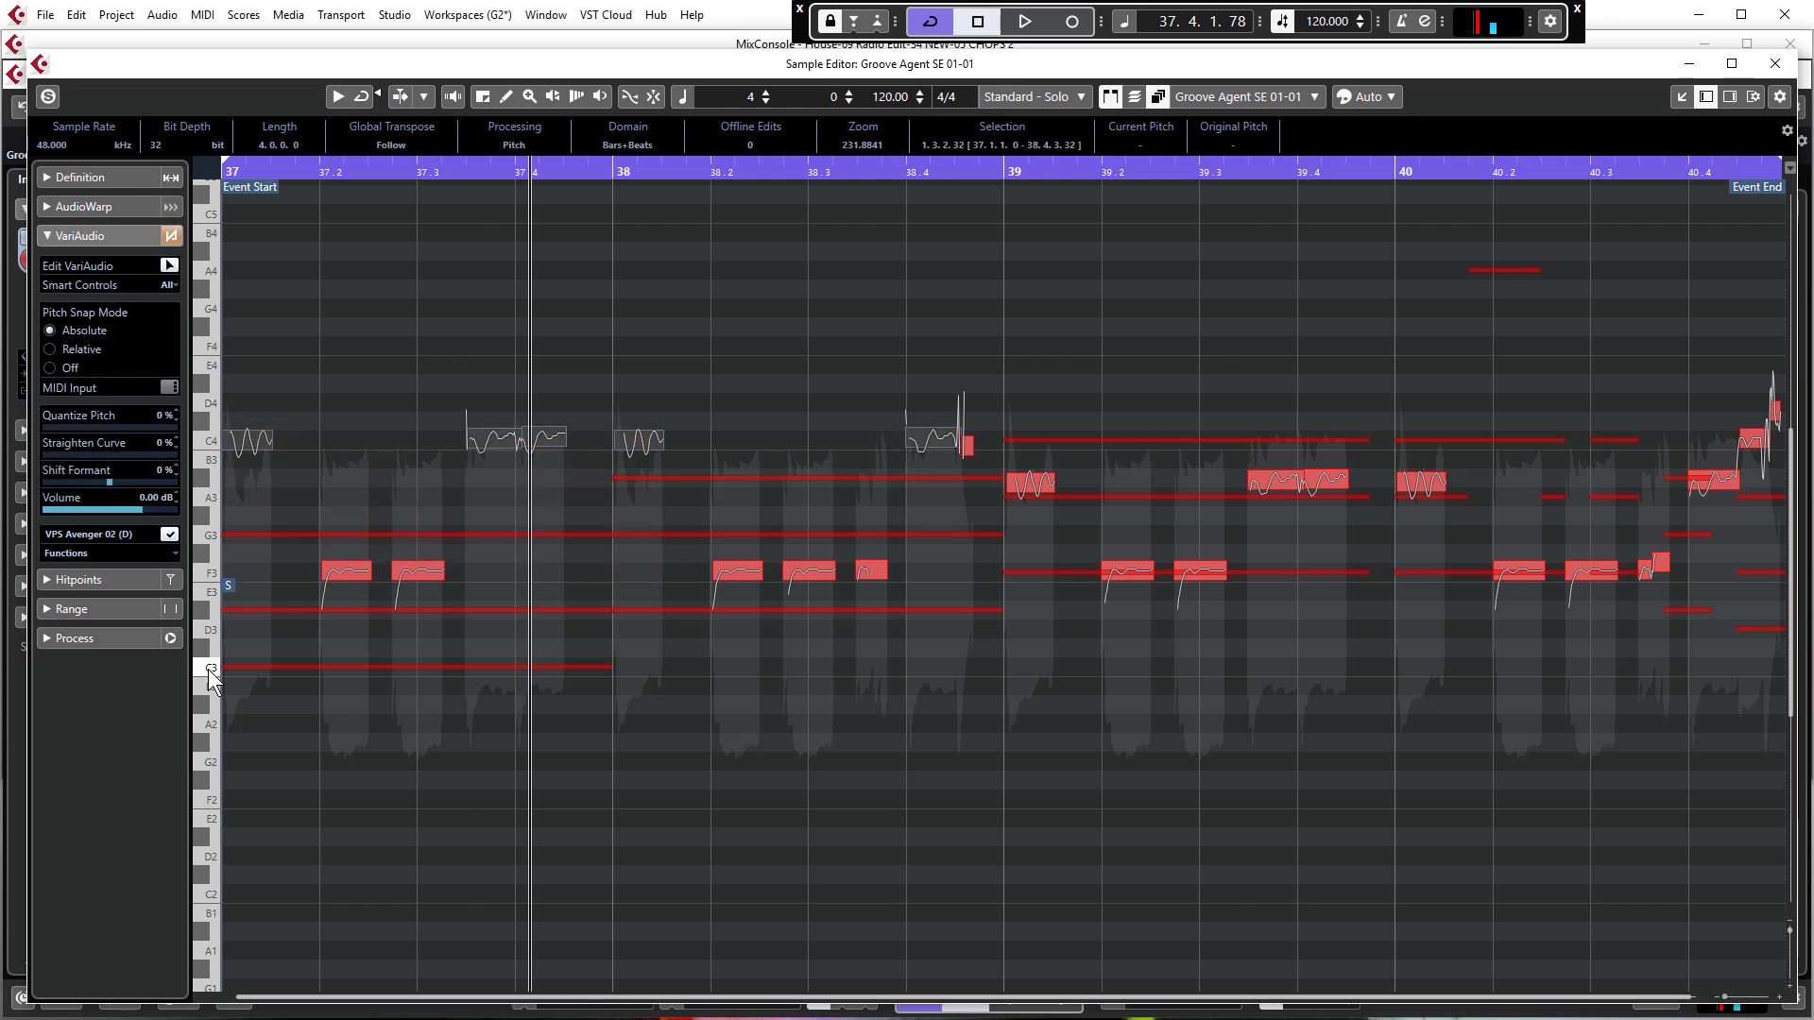
{"action": "left_click", "coordinate": [231, 174]}
{"action": "key", "text": "space"}
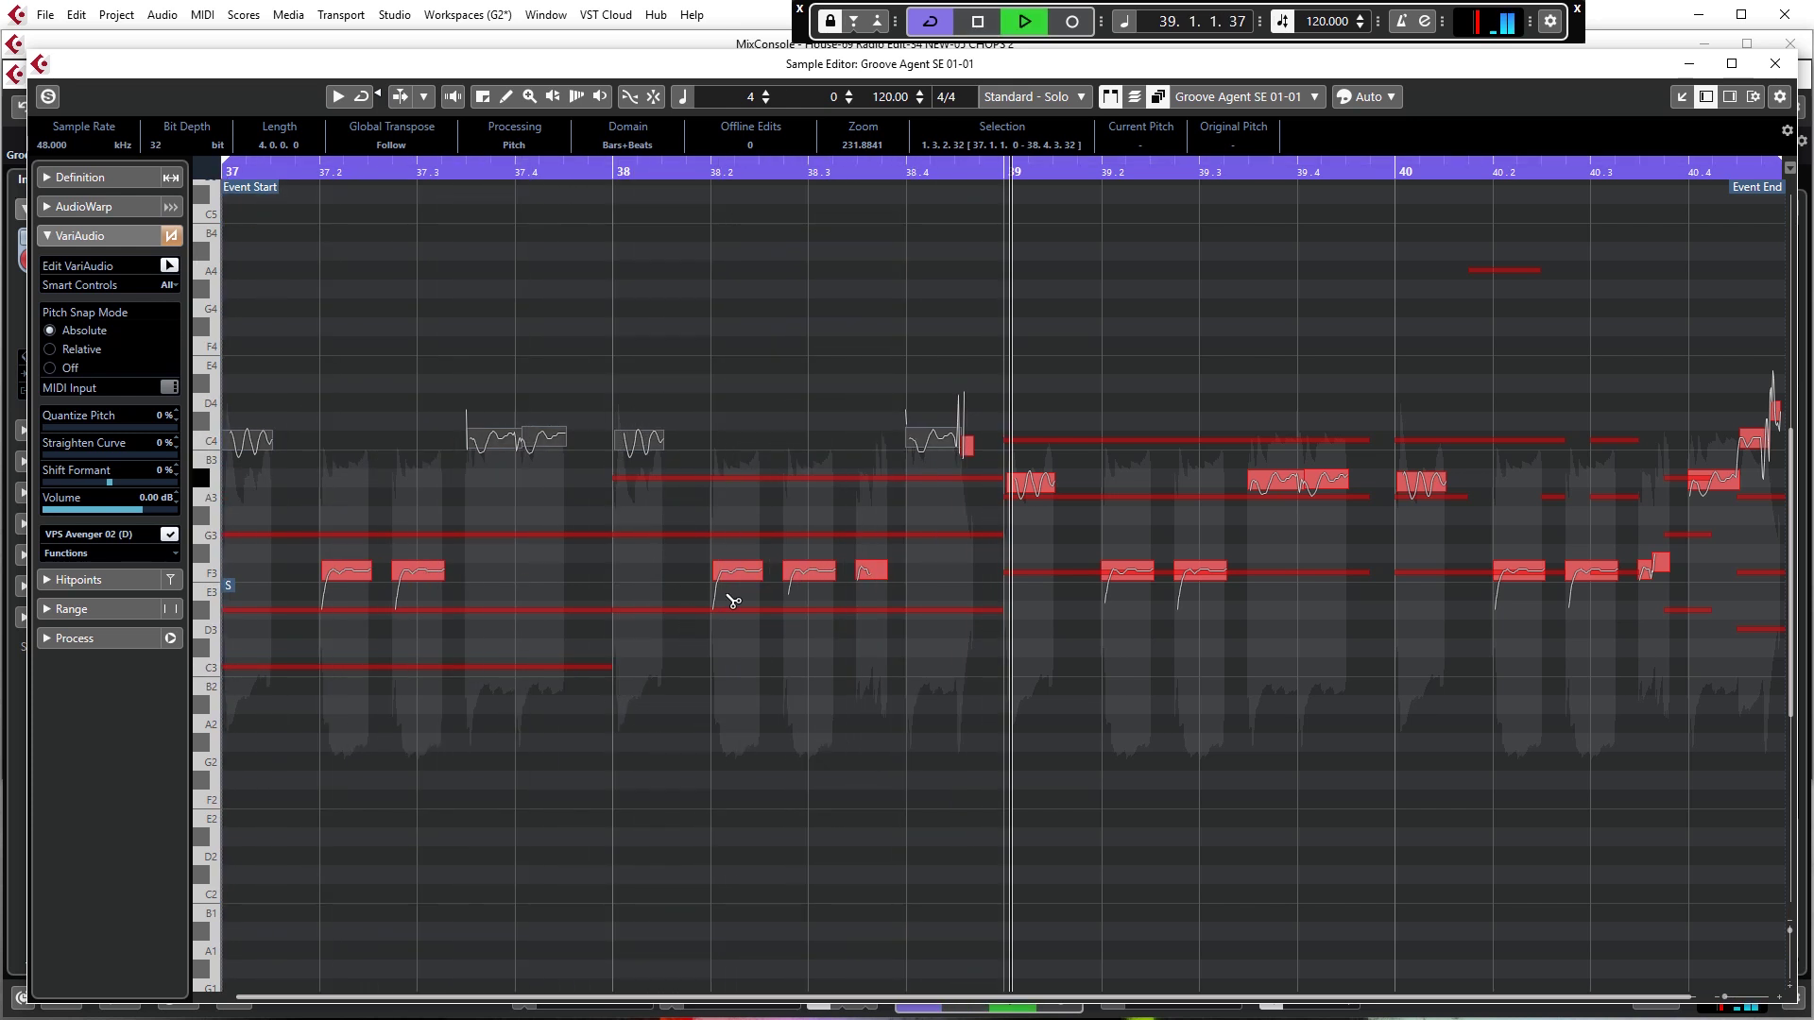
{"action": "key", "text": "space"}
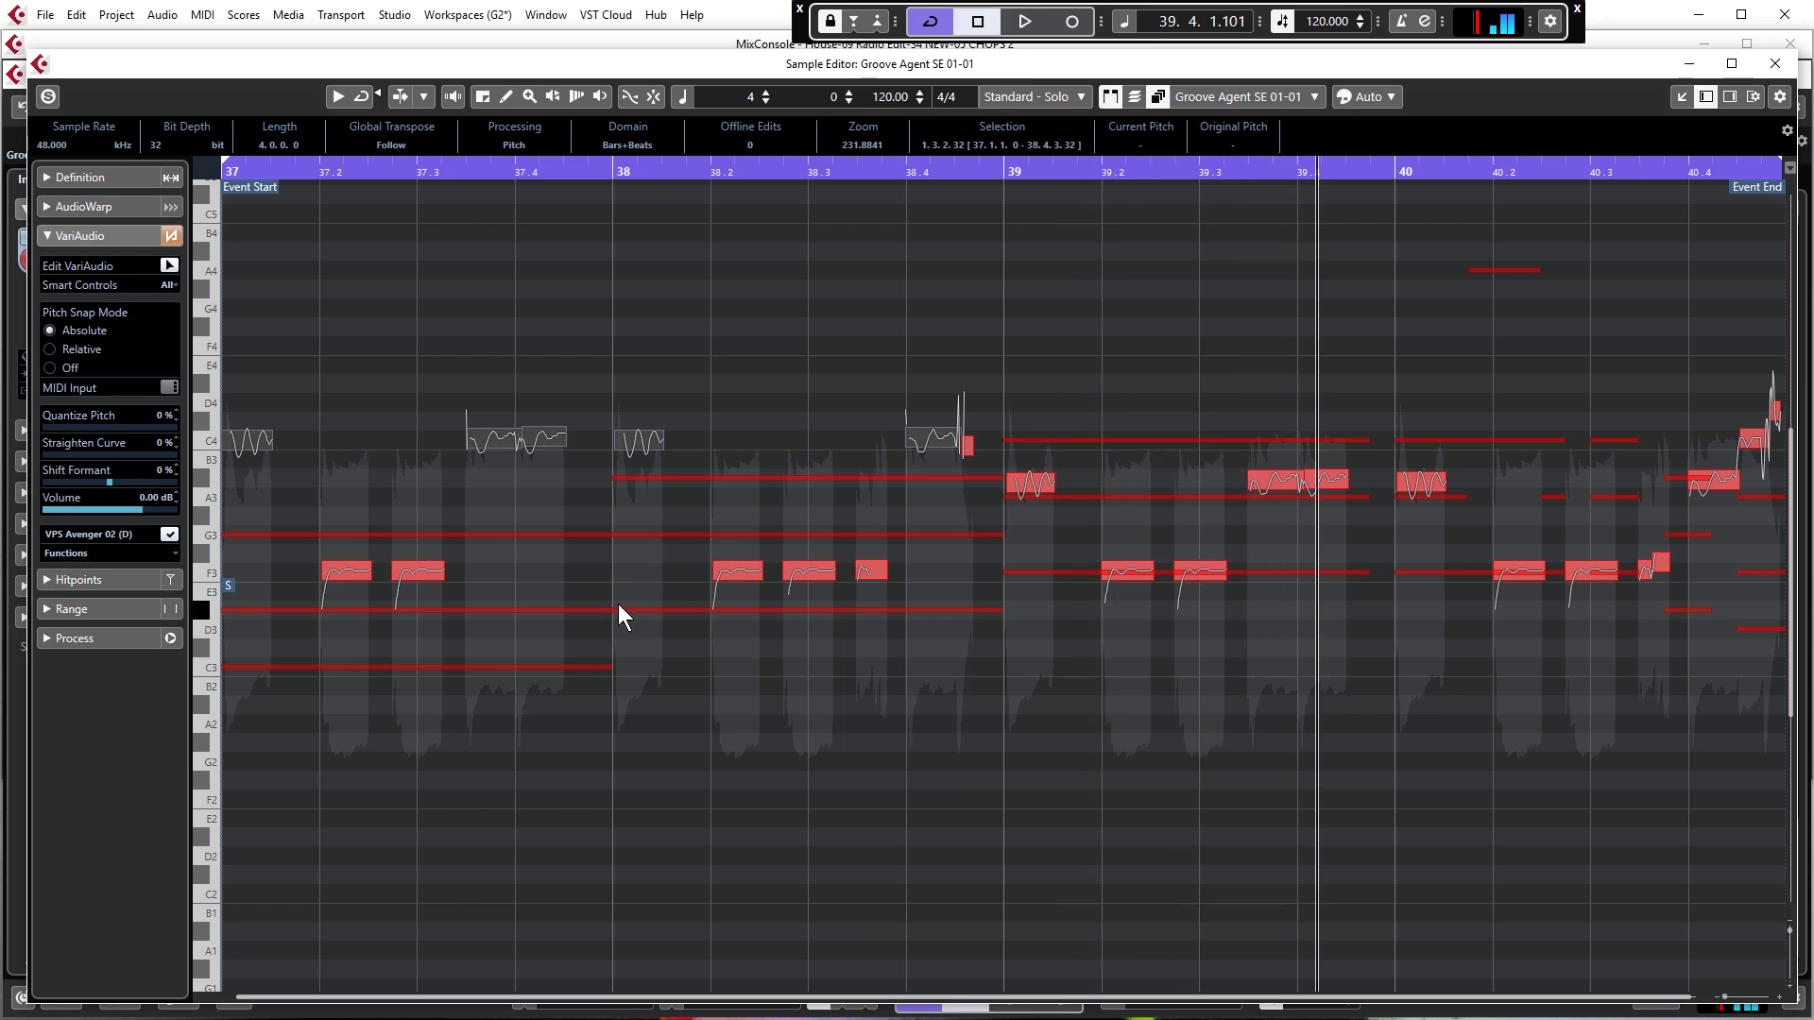
{"action": "key", "text": "ctrl+z"}
Play the chops at their original pitches from bar 37, and select the three F3 segments in bar 38
{"action": "left_click", "coordinate": [242, 173]}
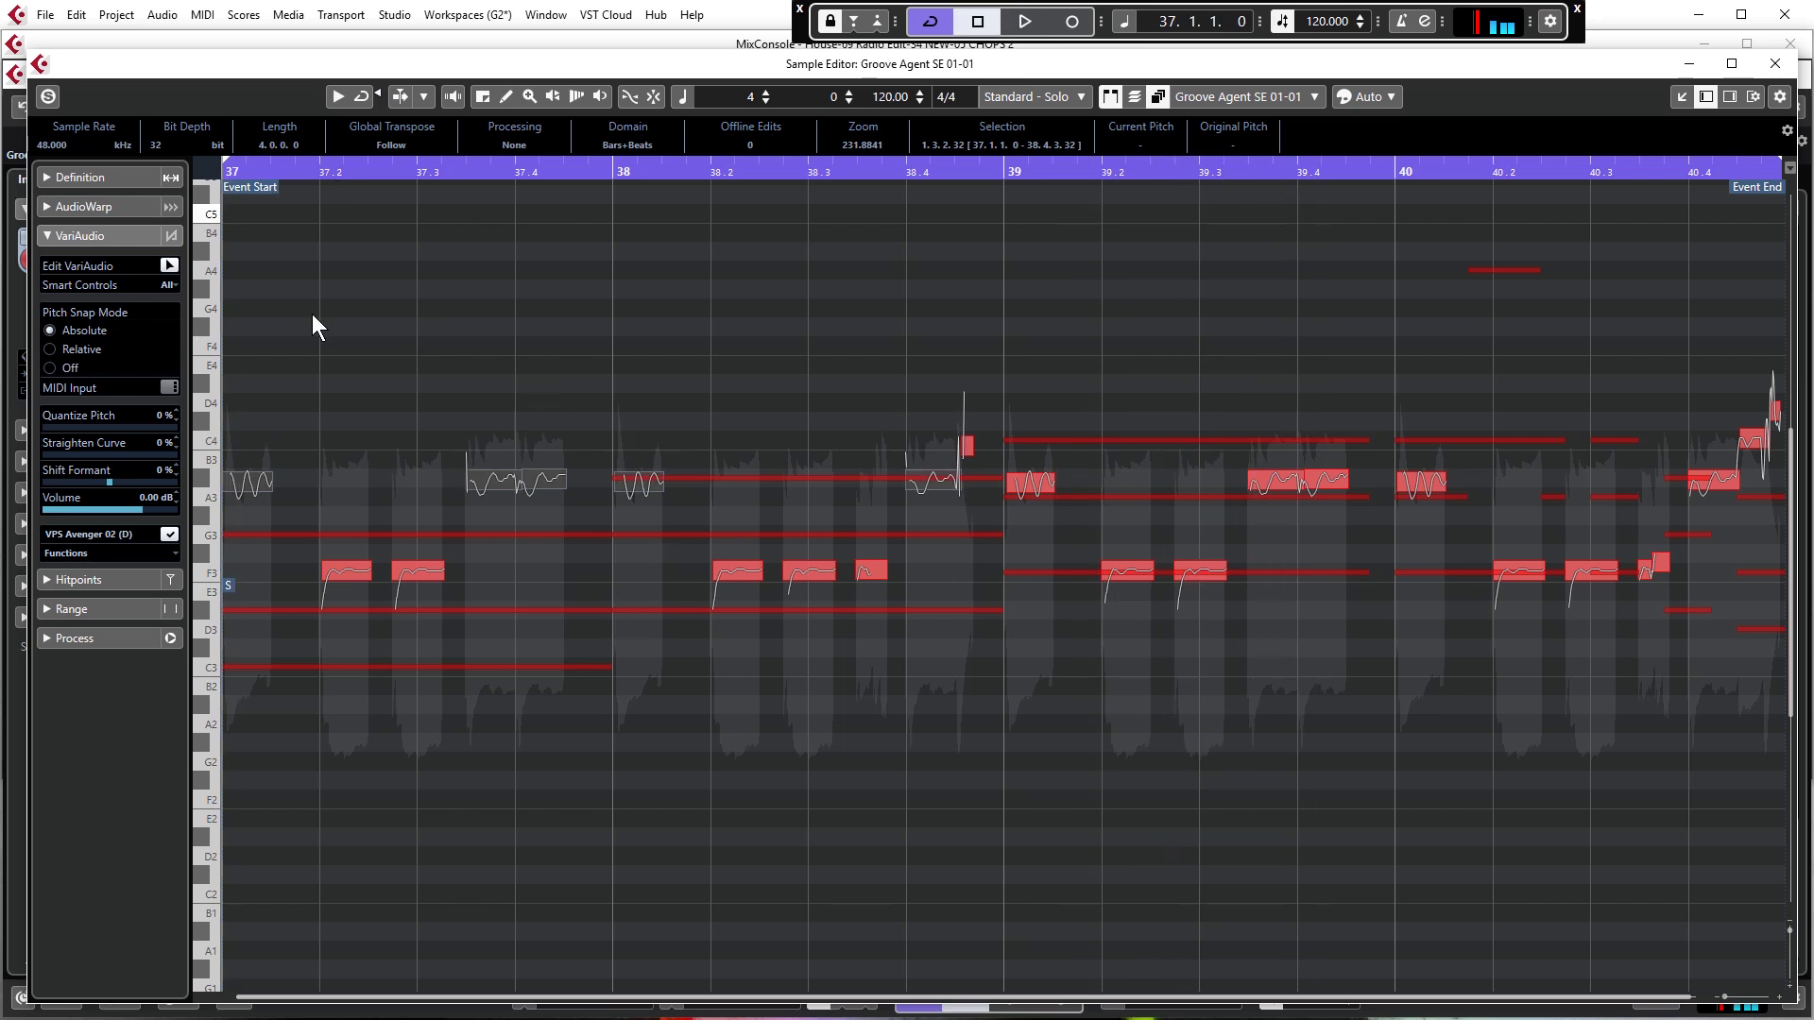
{"action": "key", "text": "space"}
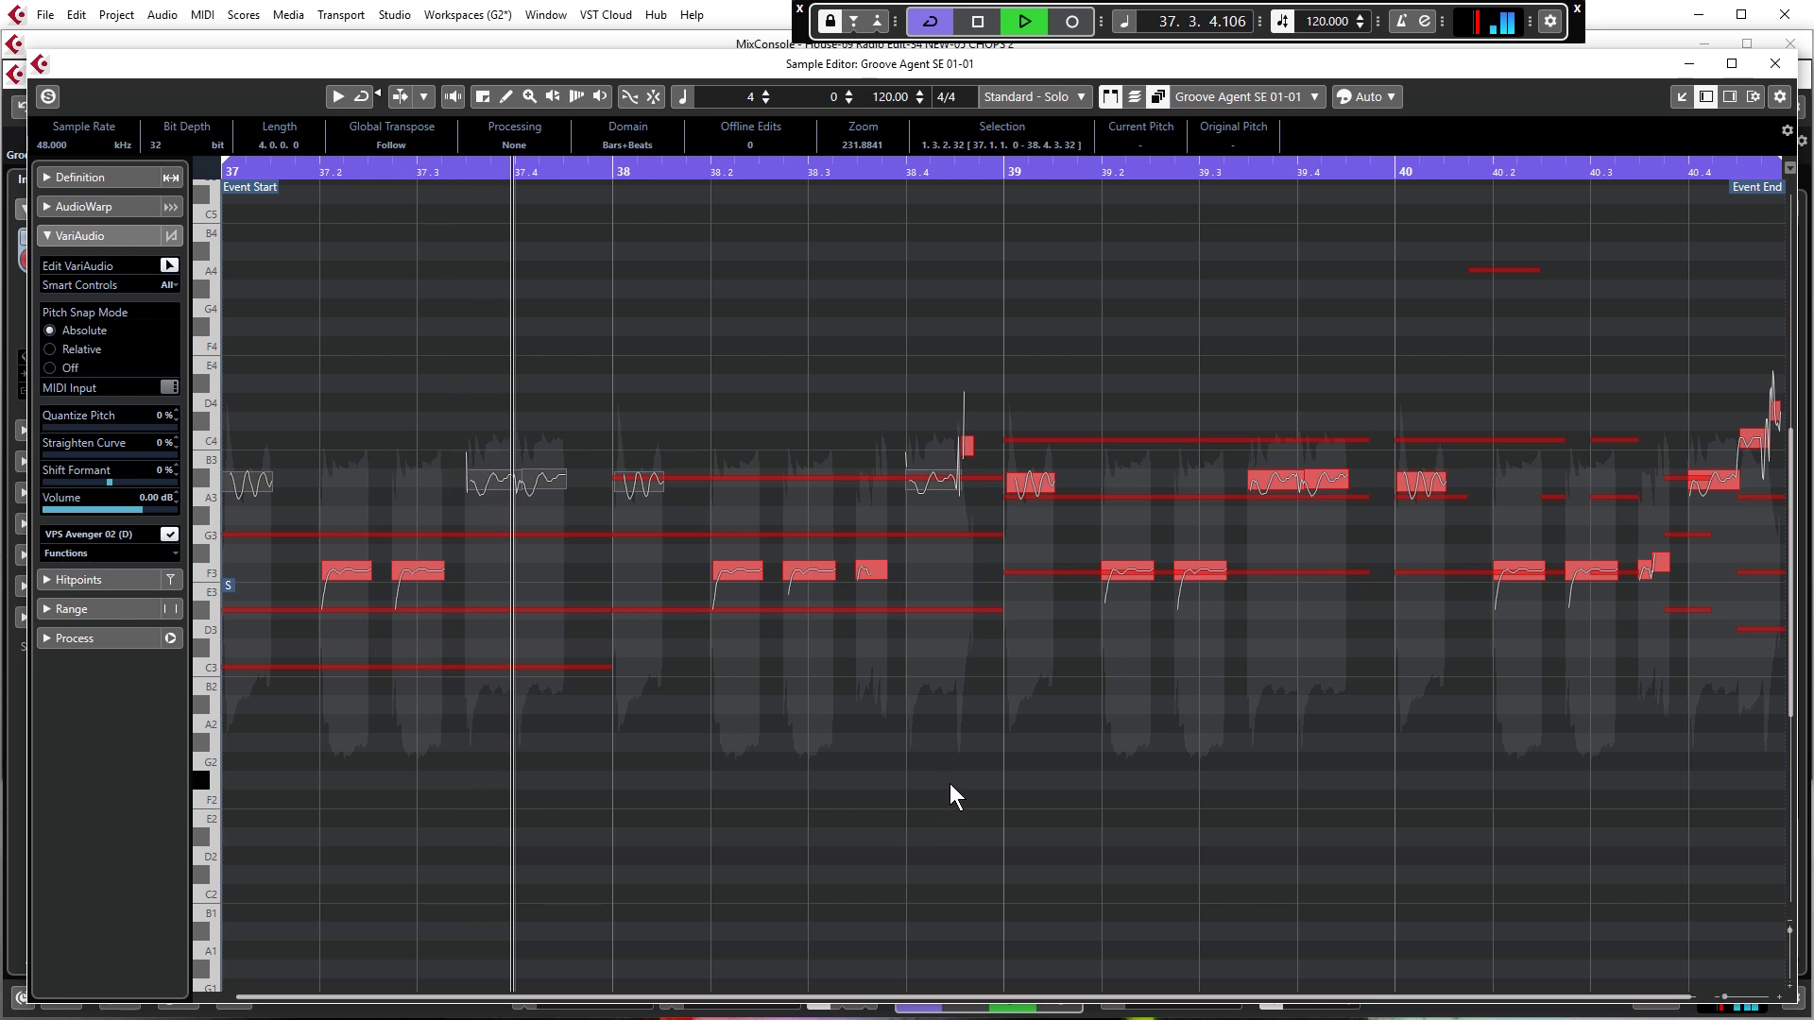
{"action": "left_click", "coordinate": [893, 750]}
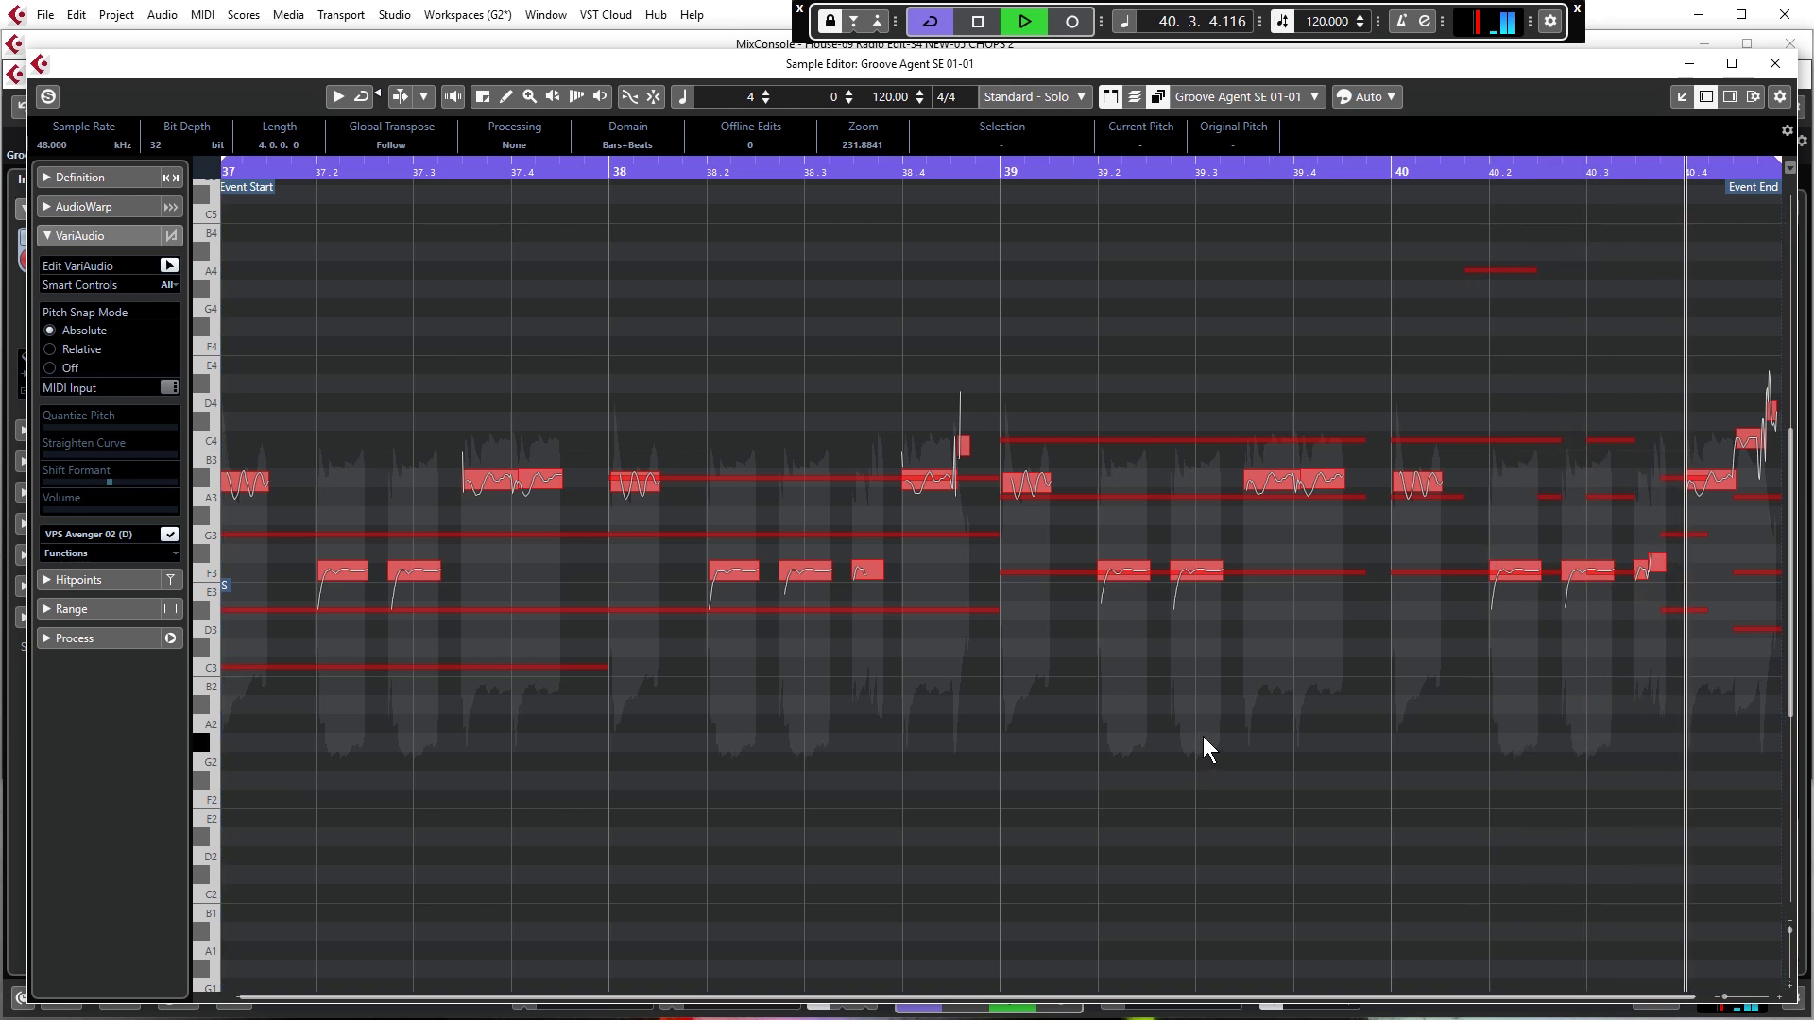
{"action": "left_click_drag", "start_coordinate": [697, 542], "coordinate": [894, 603]}
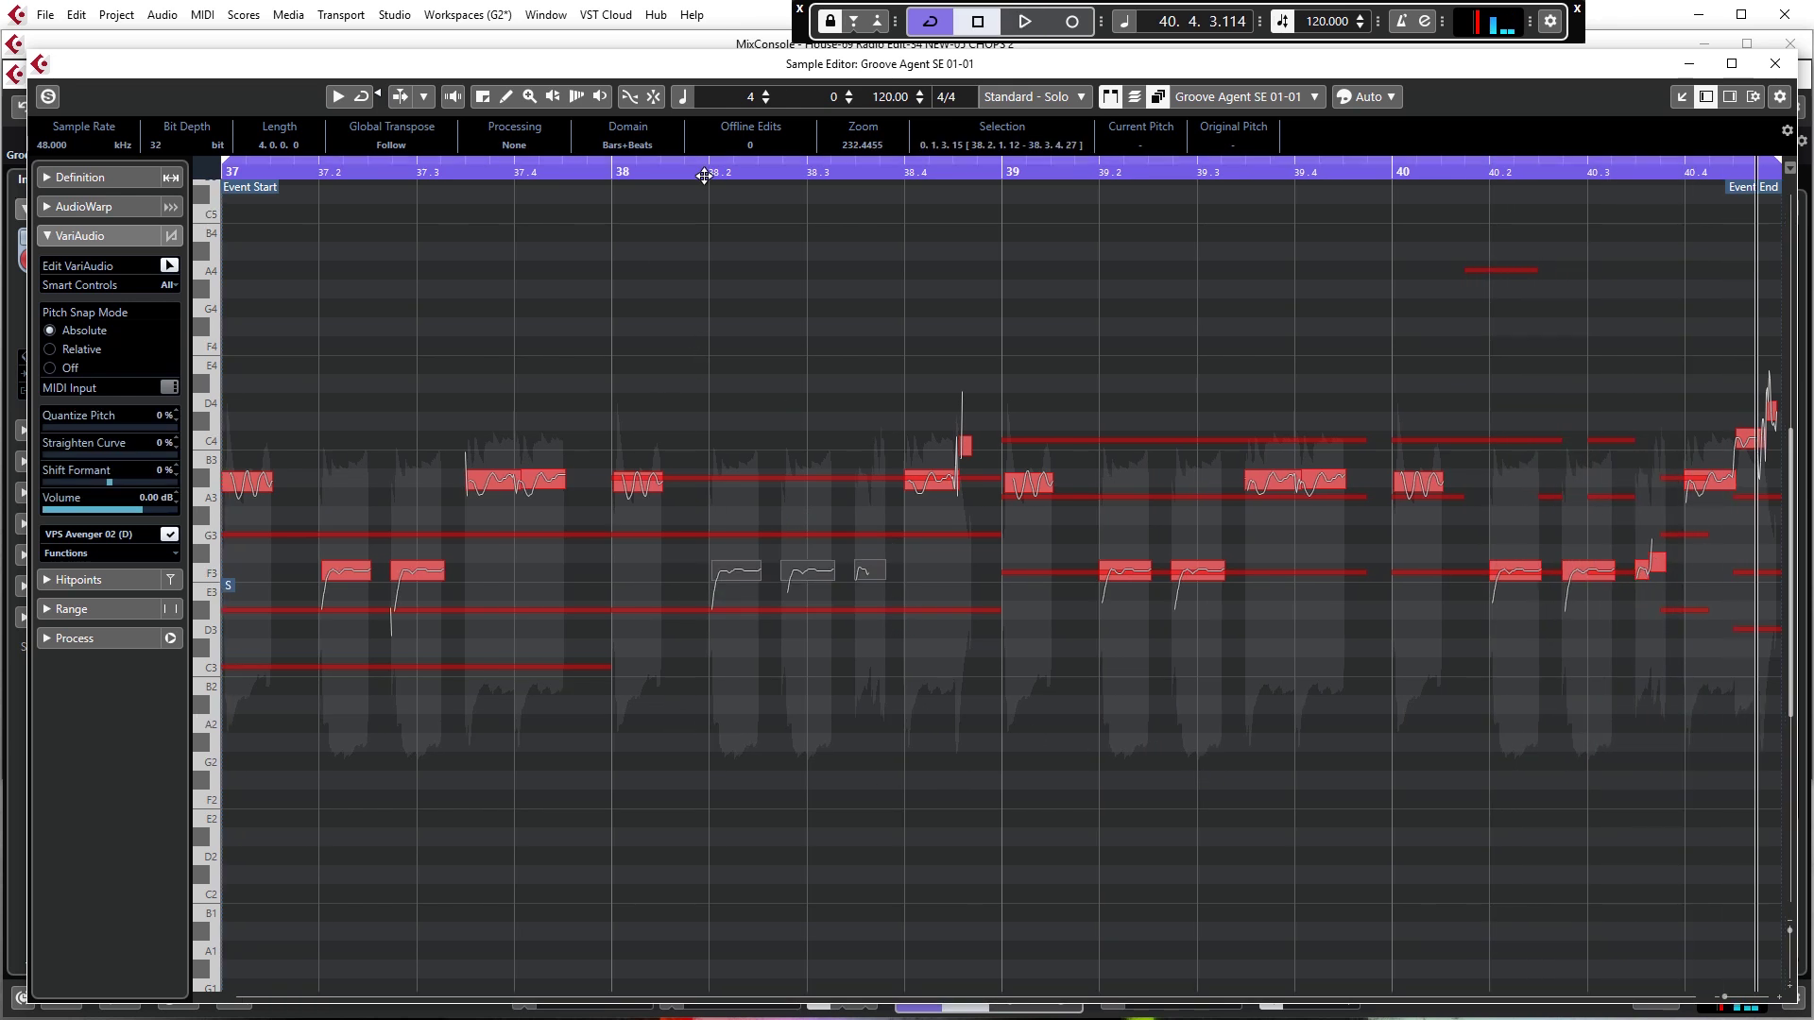
{"action": "left_click", "coordinate": [230, 176]}
{"action": "key", "text": "space"}
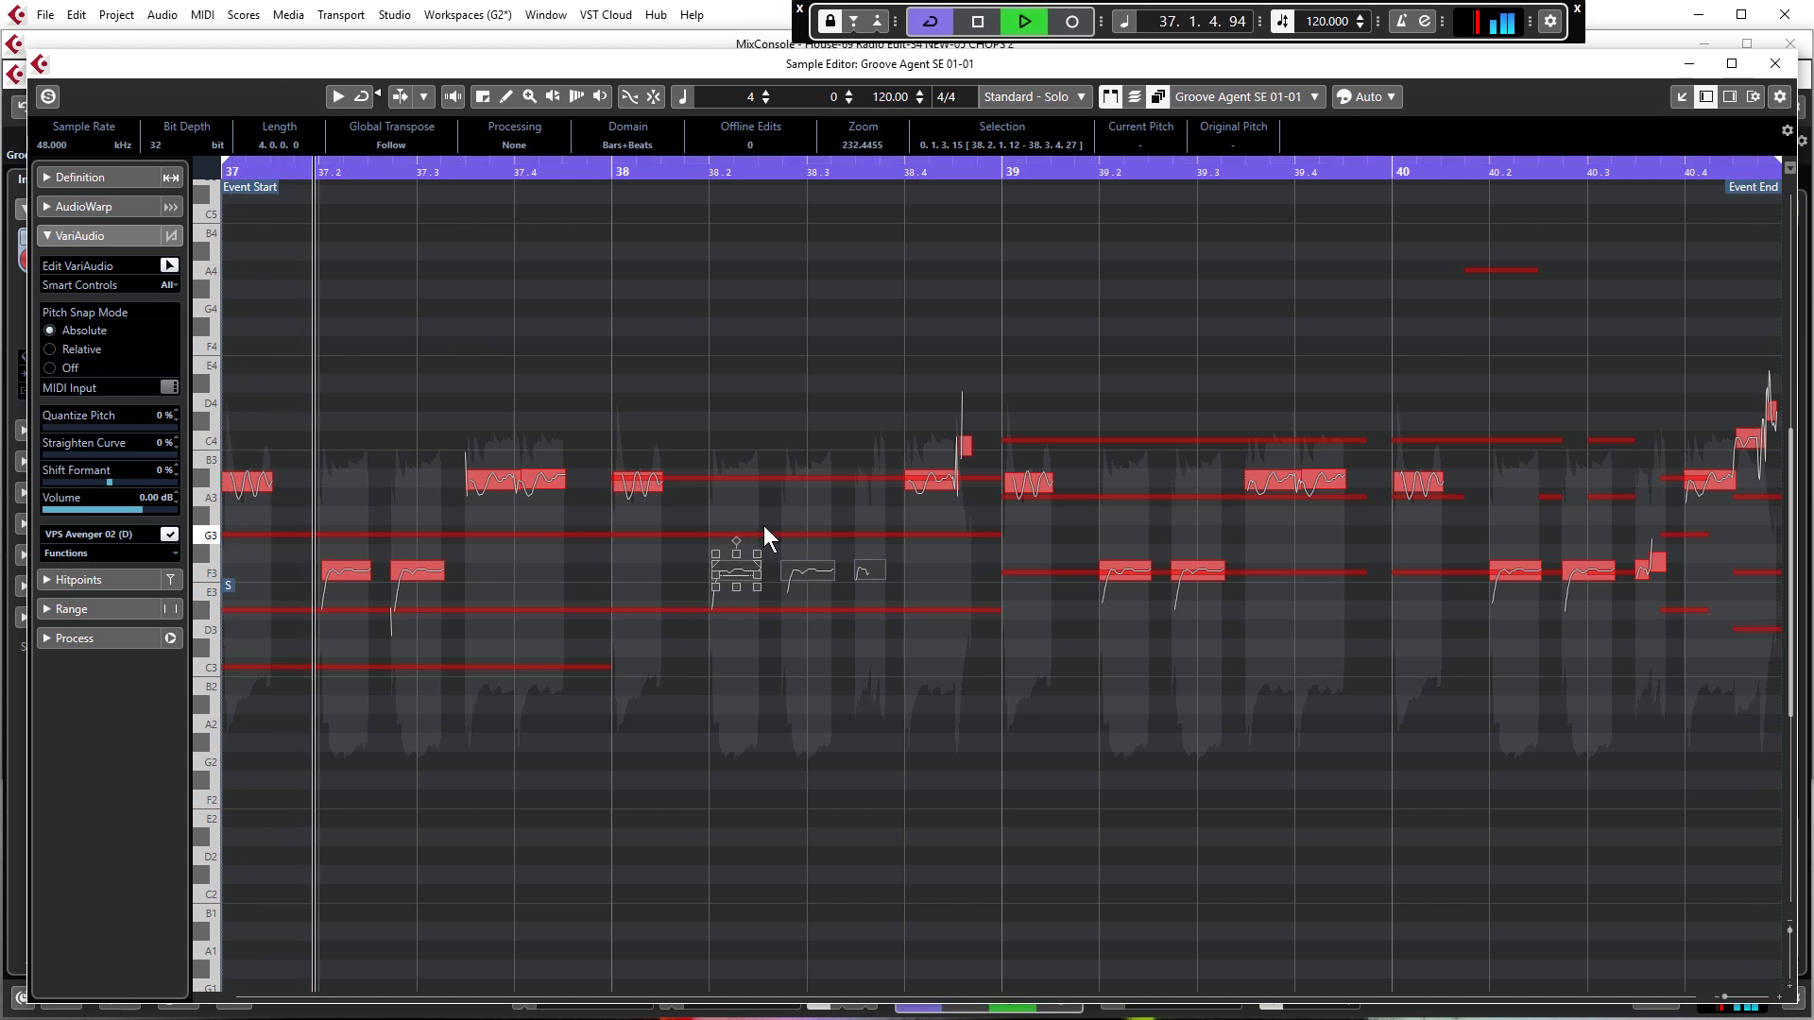
{"action": "key", "text": "space"}
Raise the formant shift of the two adjoining segments around 37.4, with the second at 33 %, and play the result
{"action": "left_click", "coordinate": [434, 446]}
{"action": "left_click", "coordinate": [510, 489]}
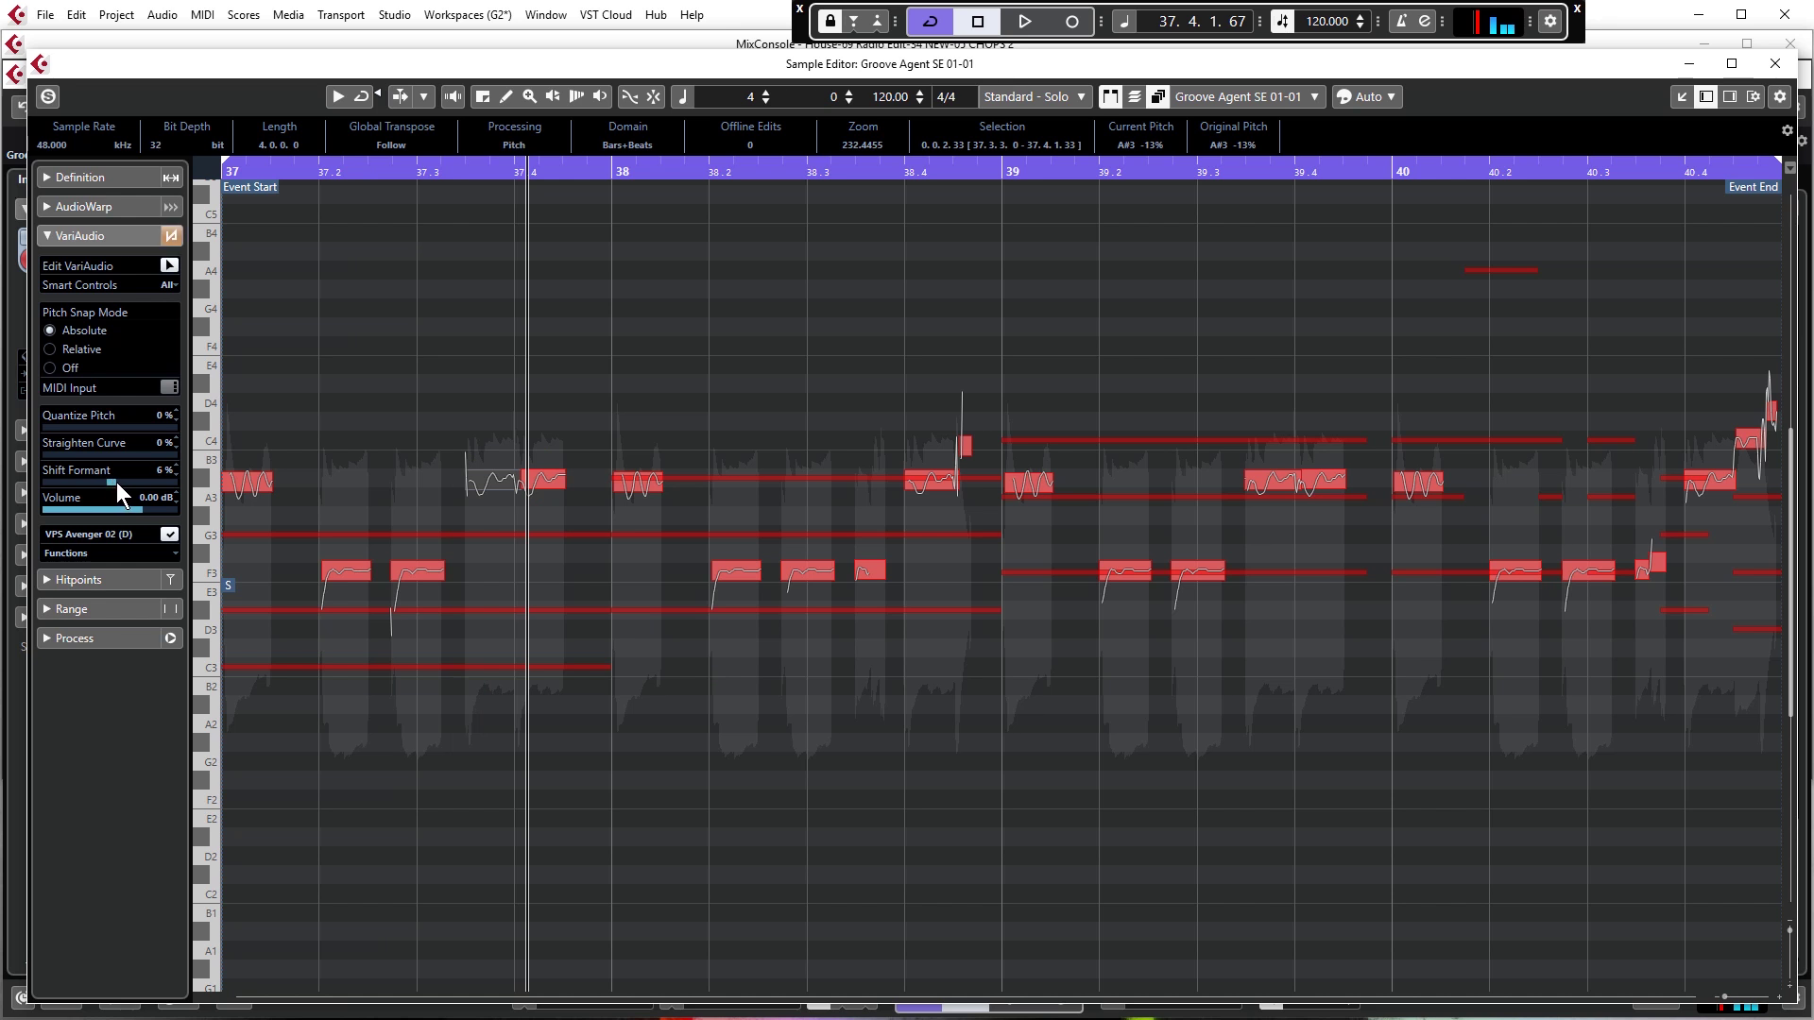
{"action": "left_click", "coordinate": [539, 484]}
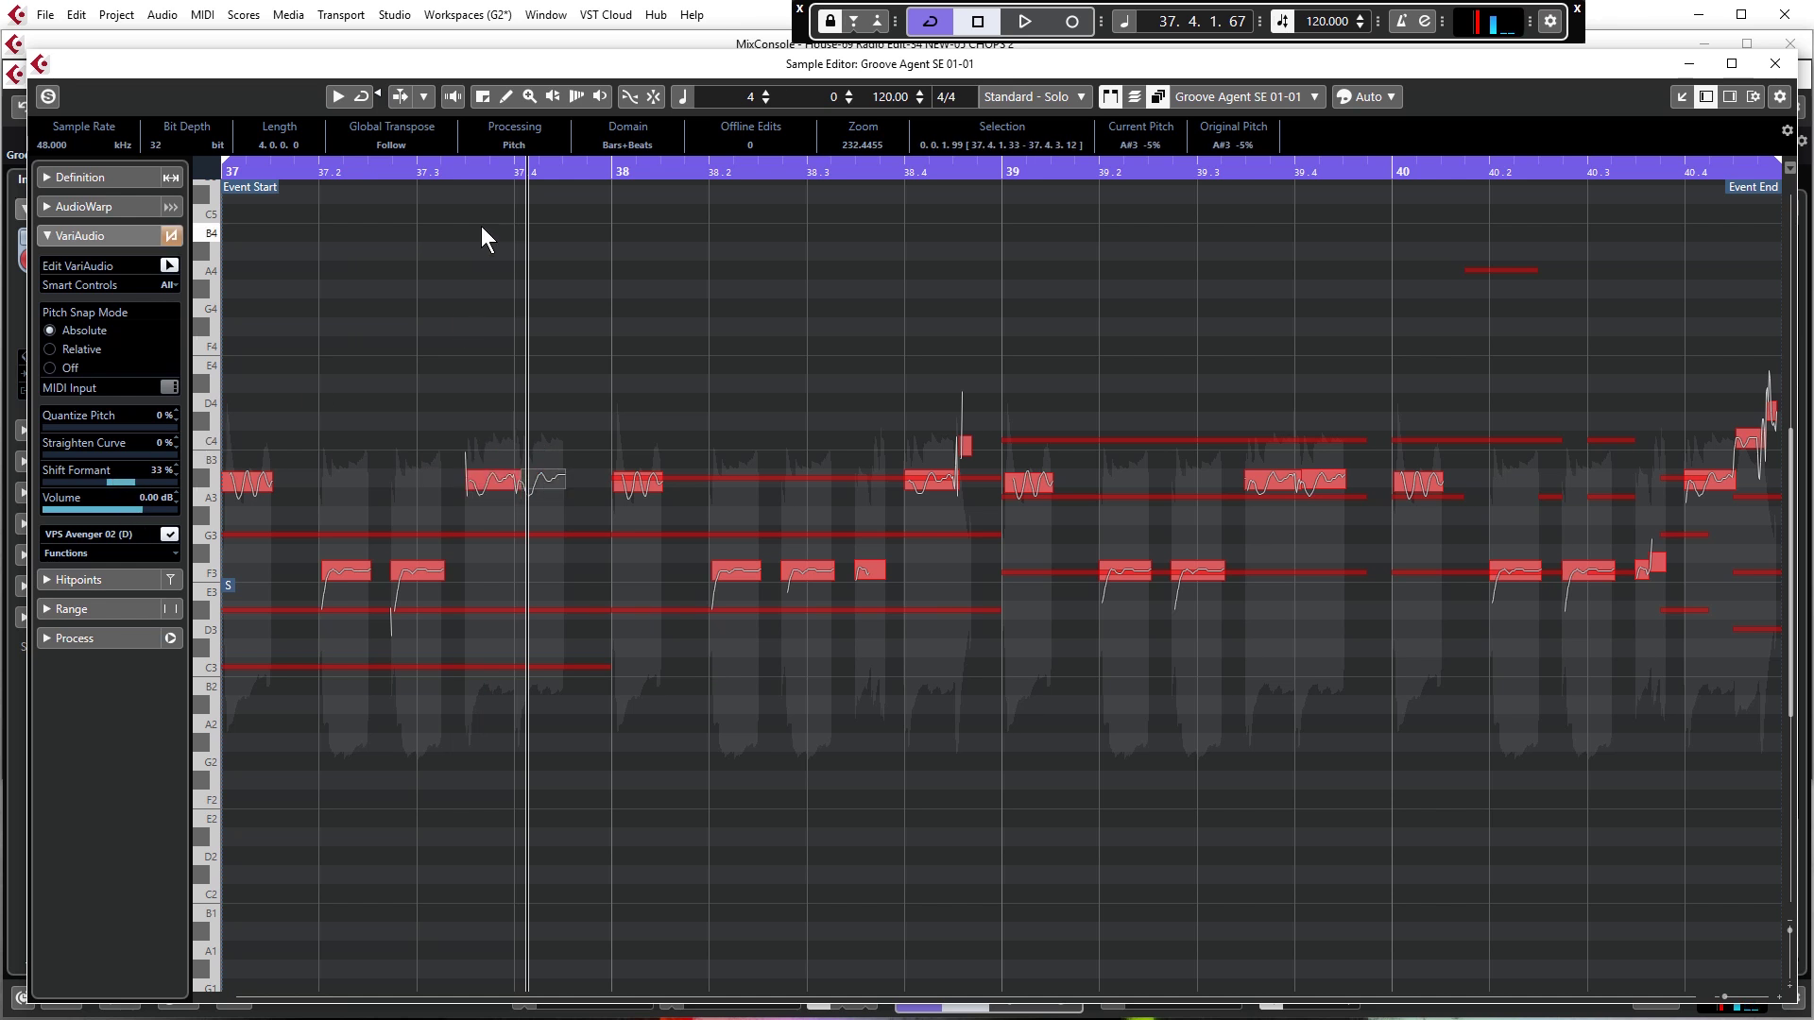
{"action": "key", "text": "space"}
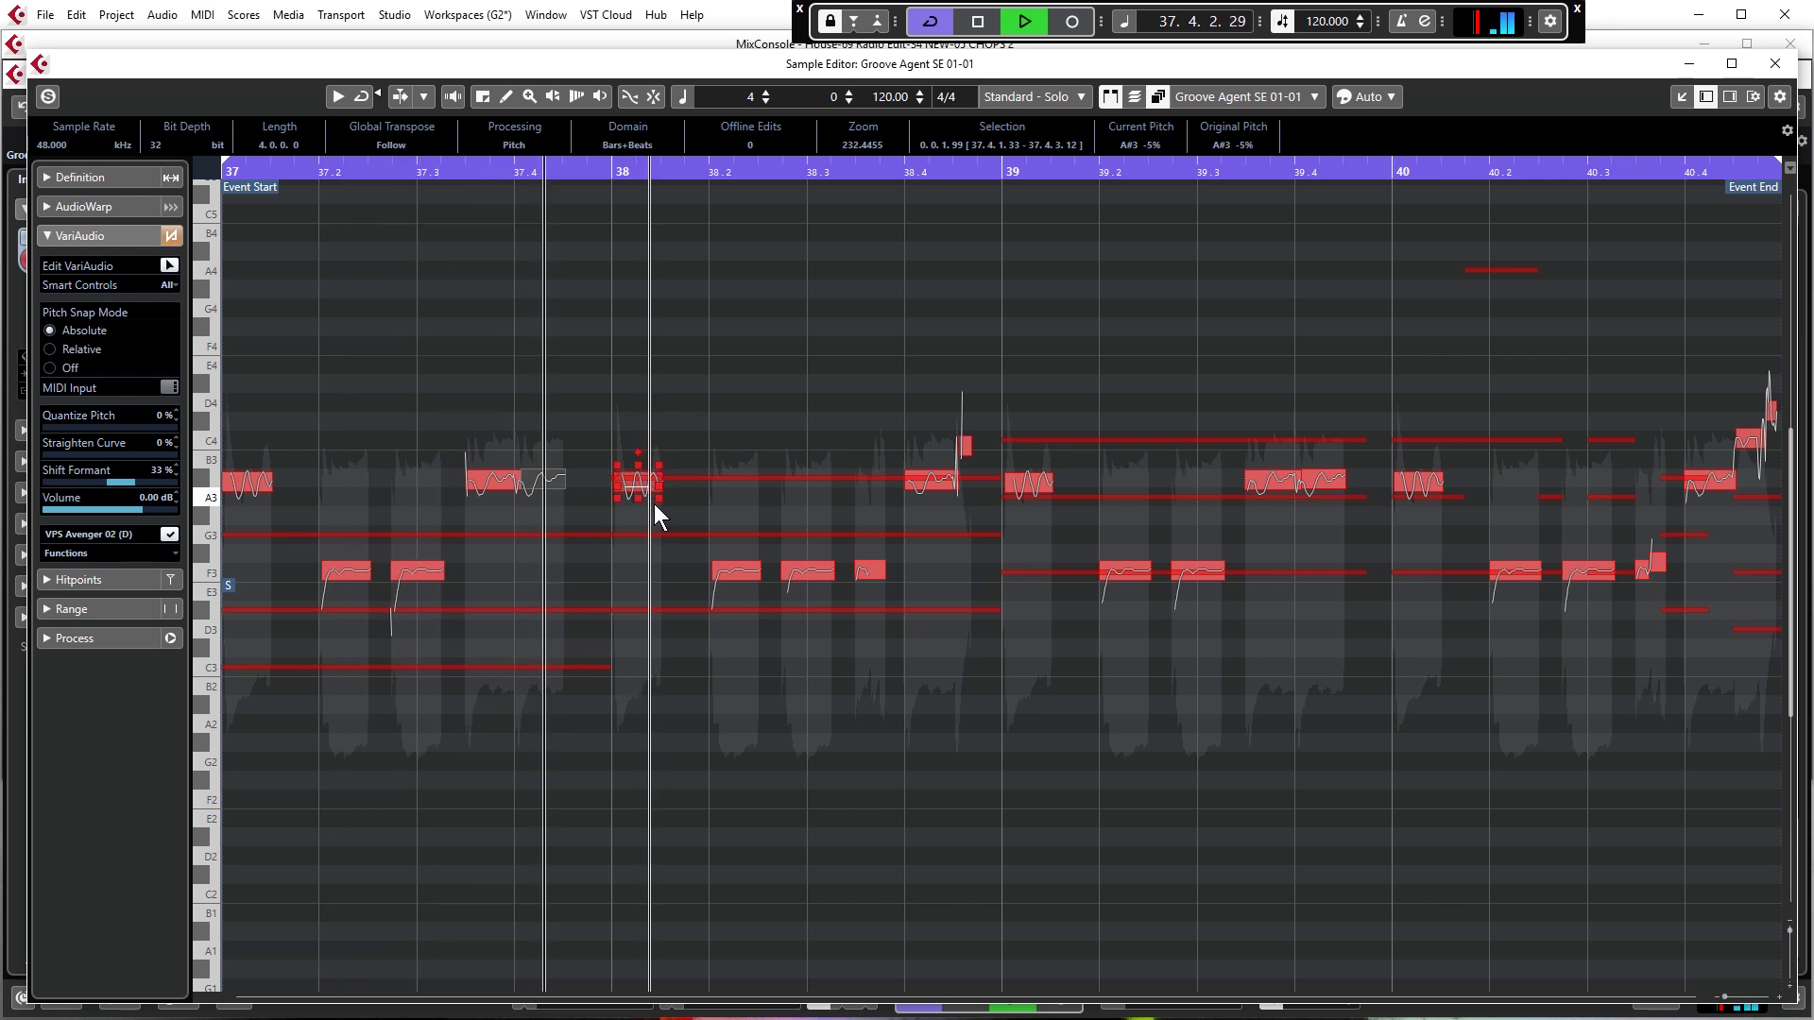
{"action": "key", "text": "space"}
Lower the formant shift of the three F3 segments in bar 38 to about -14 %, -28 % and -49 %, and play from bar 37
{"action": "left_click", "coordinate": [806, 578]}
{"action": "left_click", "coordinate": [756, 573]}
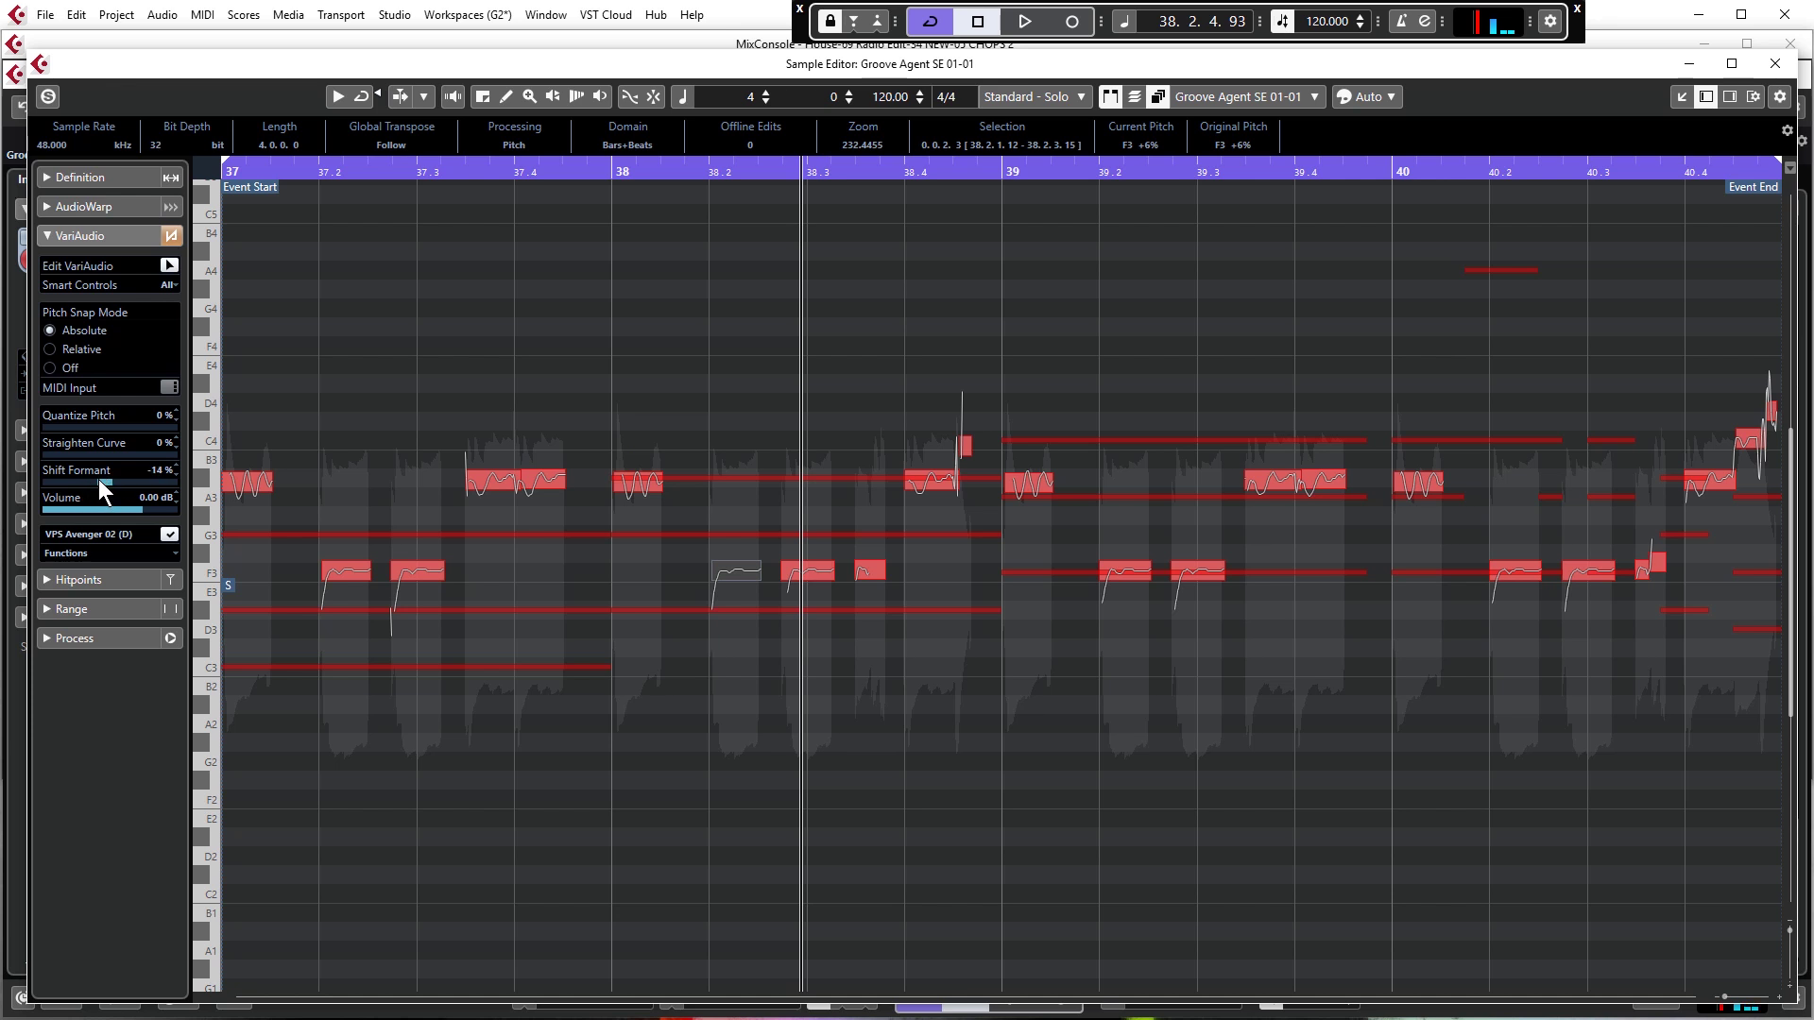
{"action": "left_click", "coordinate": [807, 577]}
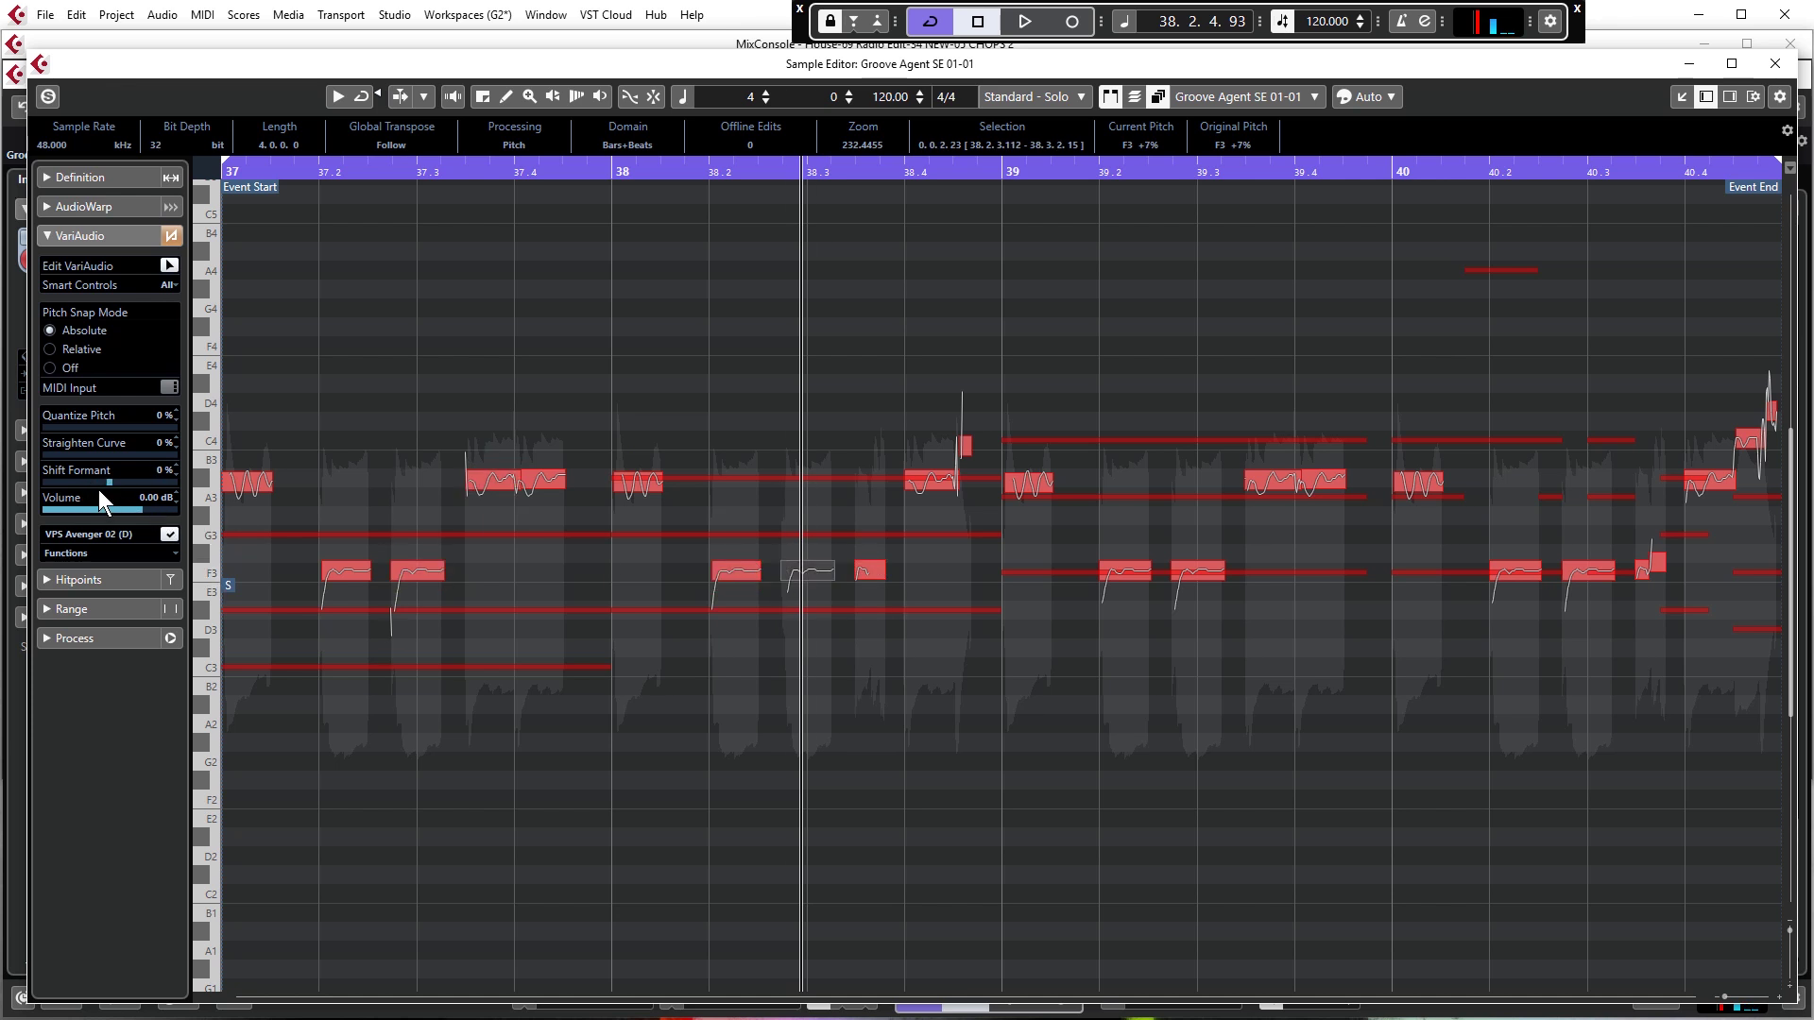
{"action": "left_click_drag", "start_coordinate": [100, 482], "coordinate": [90, 480]}
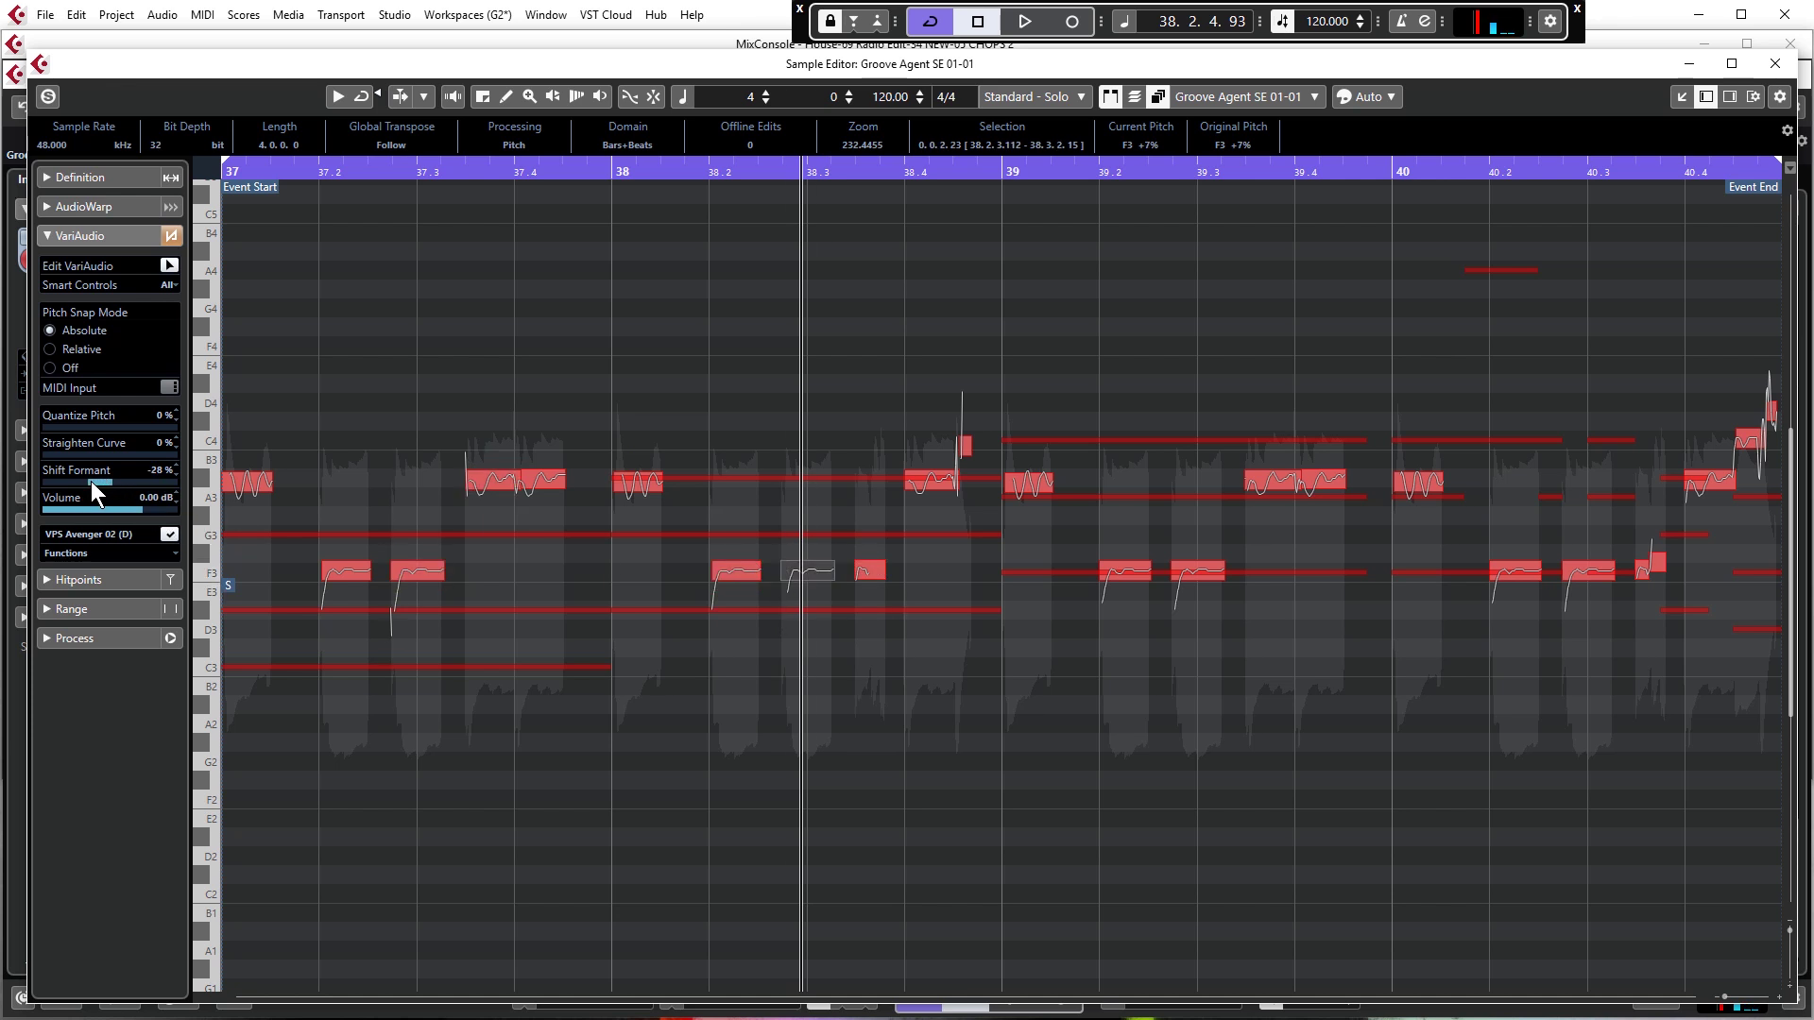
{"action": "left_click", "coordinate": [869, 572]}
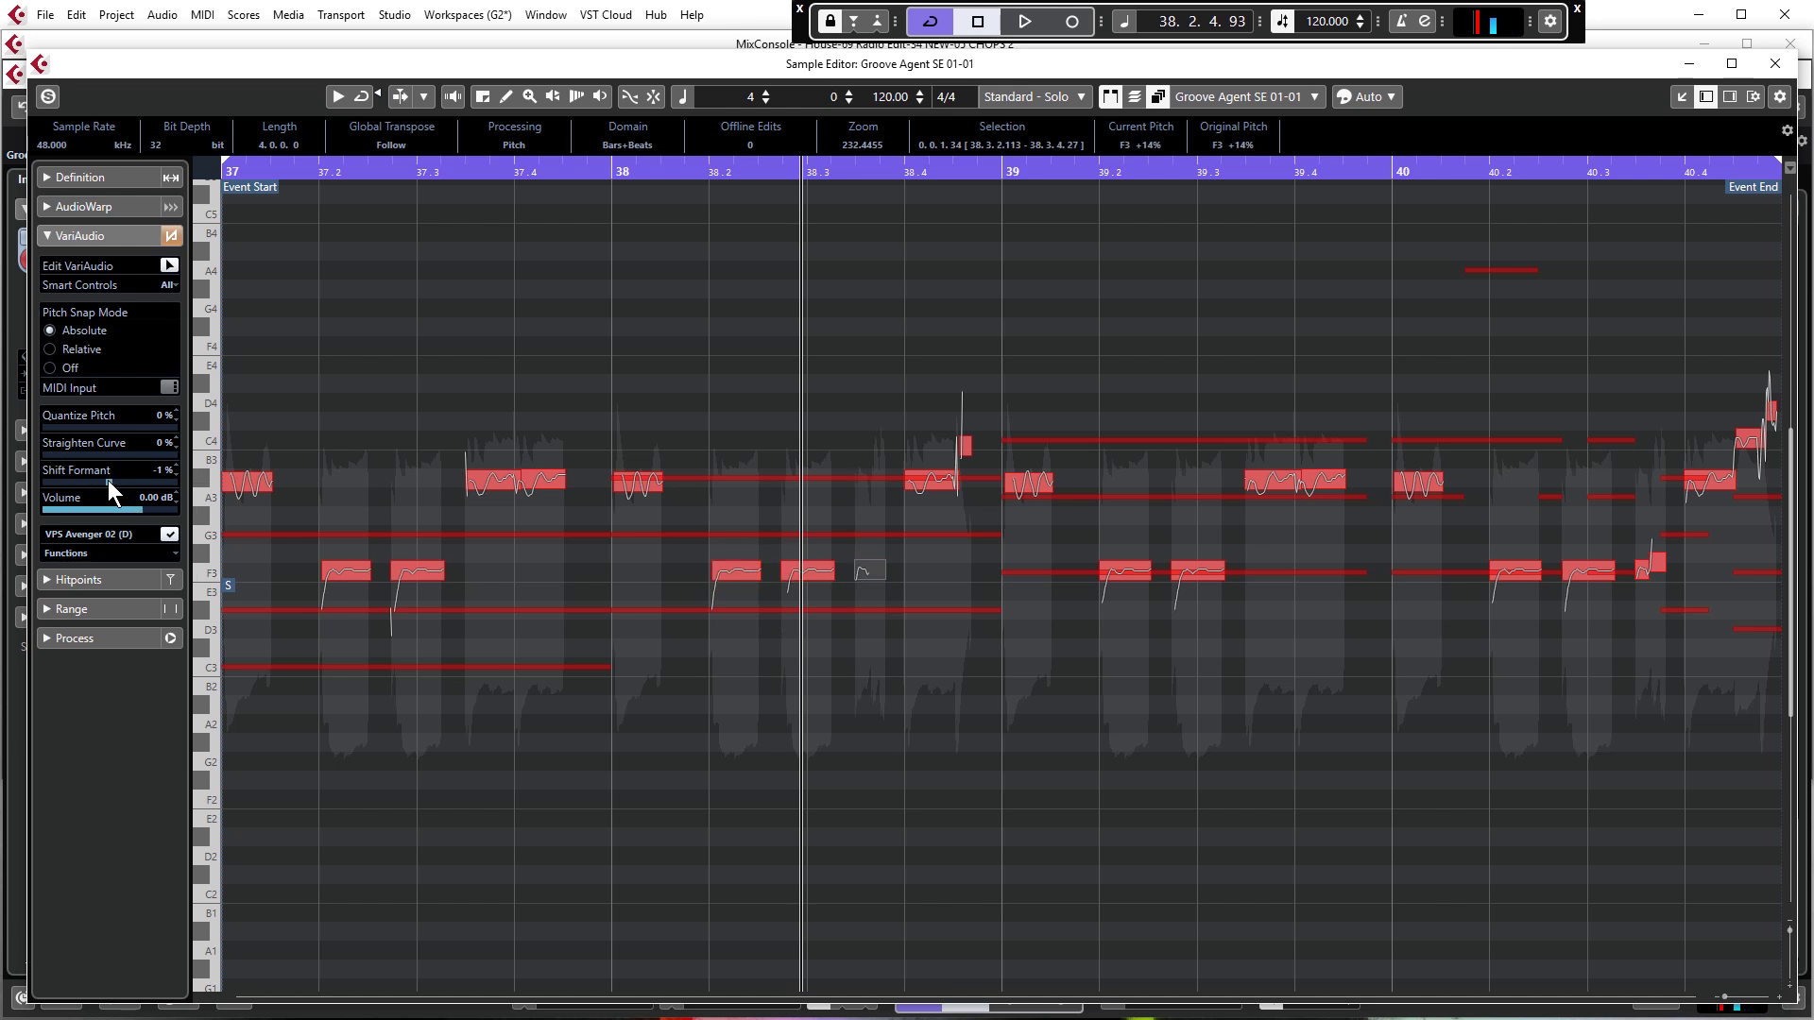
{"action": "left_click", "coordinate": [233, 173]}
{"action": "key", "text": "space"}
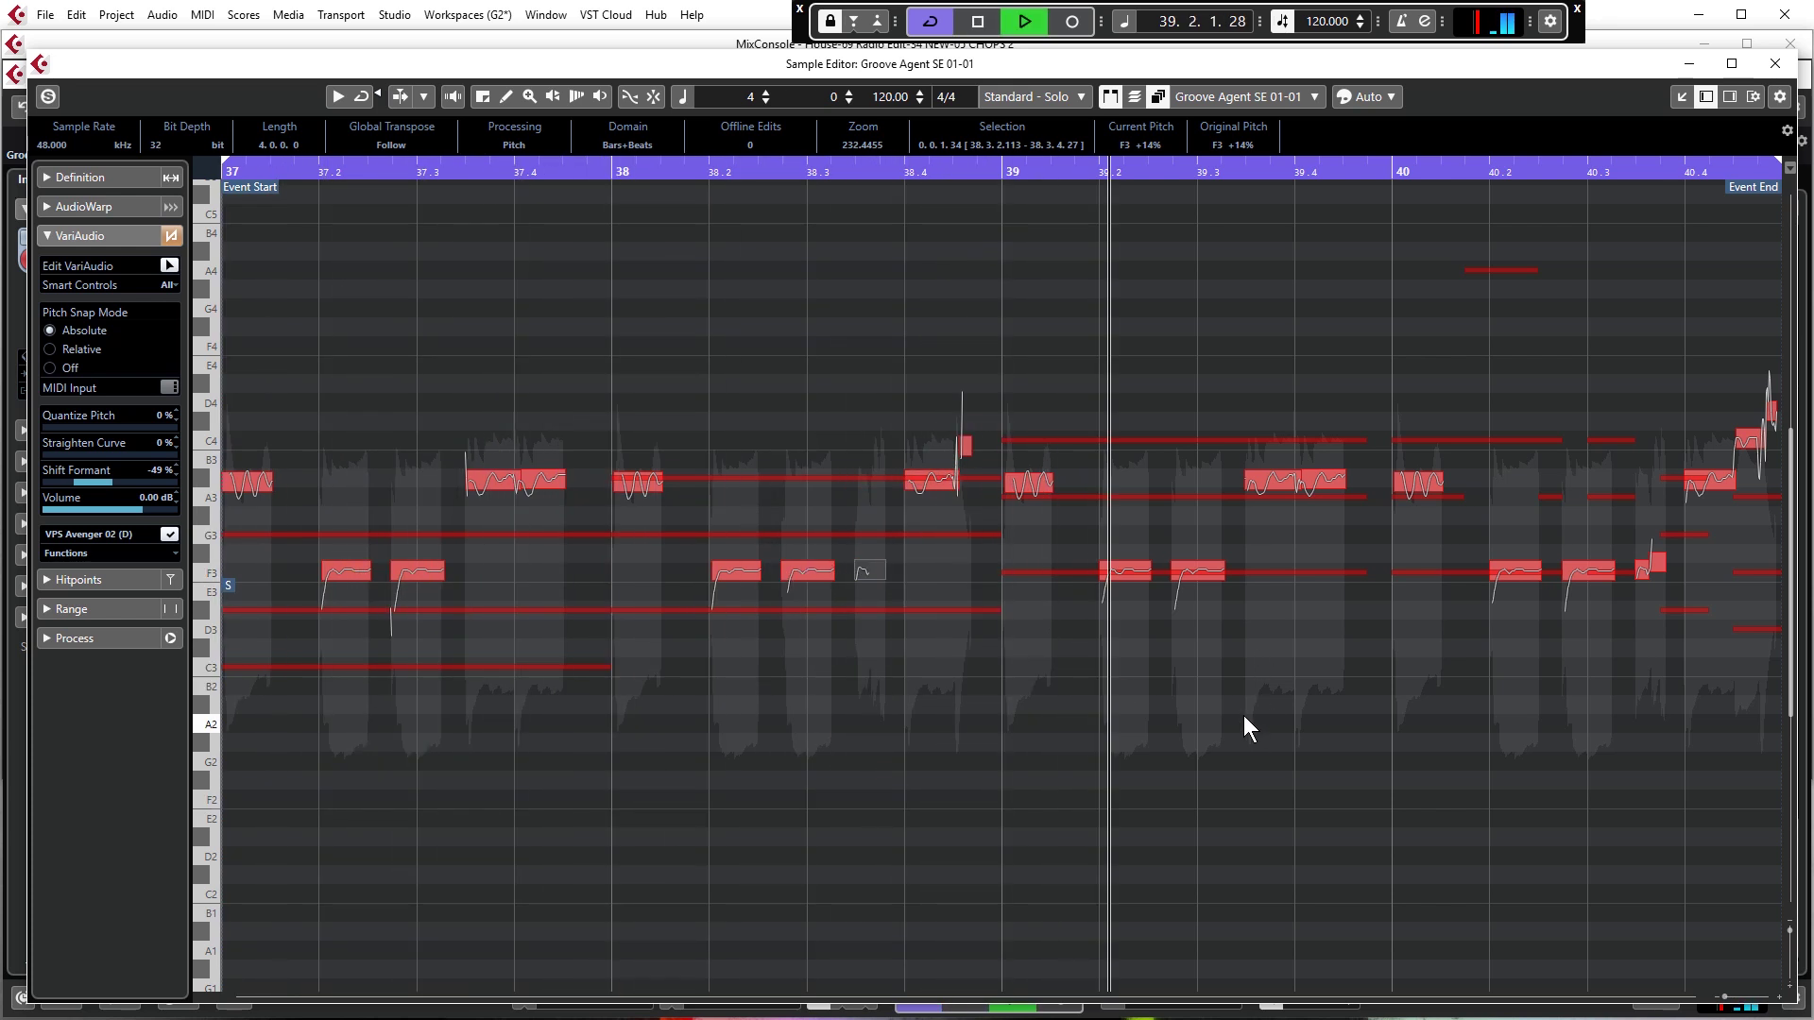
{"action": "key", "text": "space"}
Raise the formant shift of the two adjoining A#3 segments around 39.4, with the second at 57 %
{"action": "left_click", "coordinate": [1218, 468]}
{"action": "left_click_drag", "start_coordinate": [1342, 501], "coordinate": [1277, 482]}
{"action": "left_click", "coordinate": [1269, 489]}
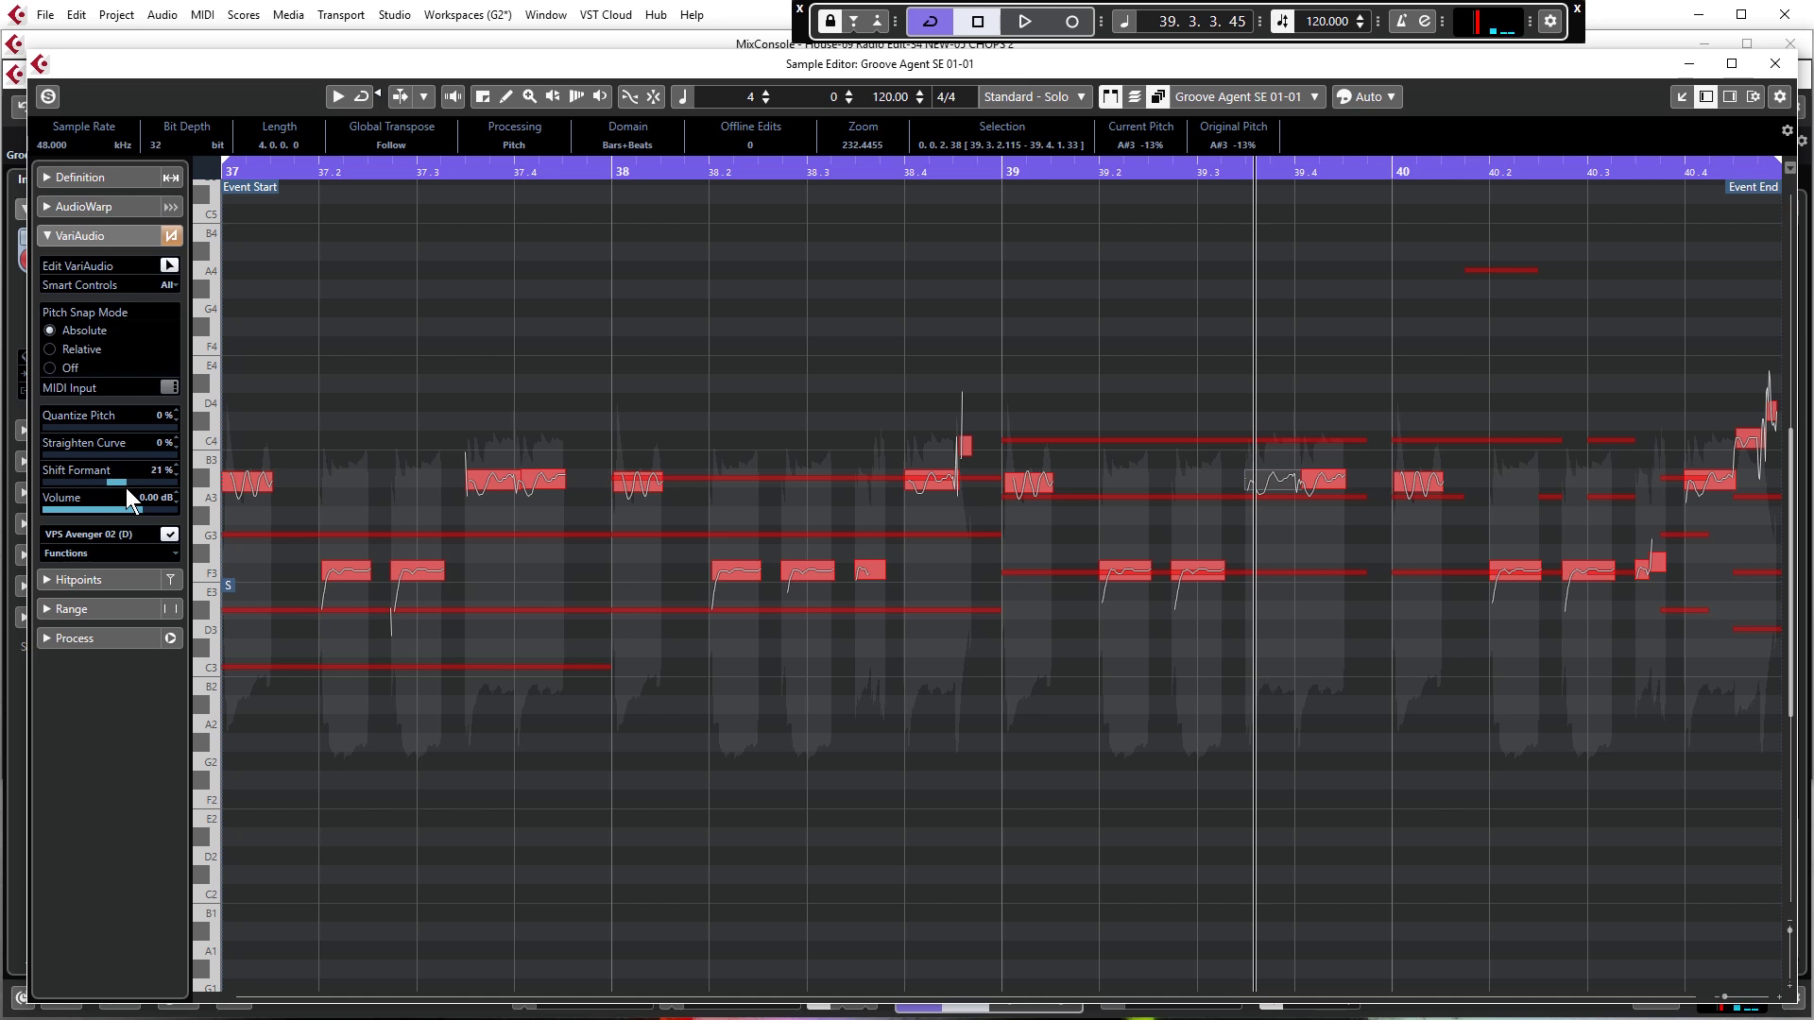
{"action": "left_click", "coordinate": [1342, 482]}
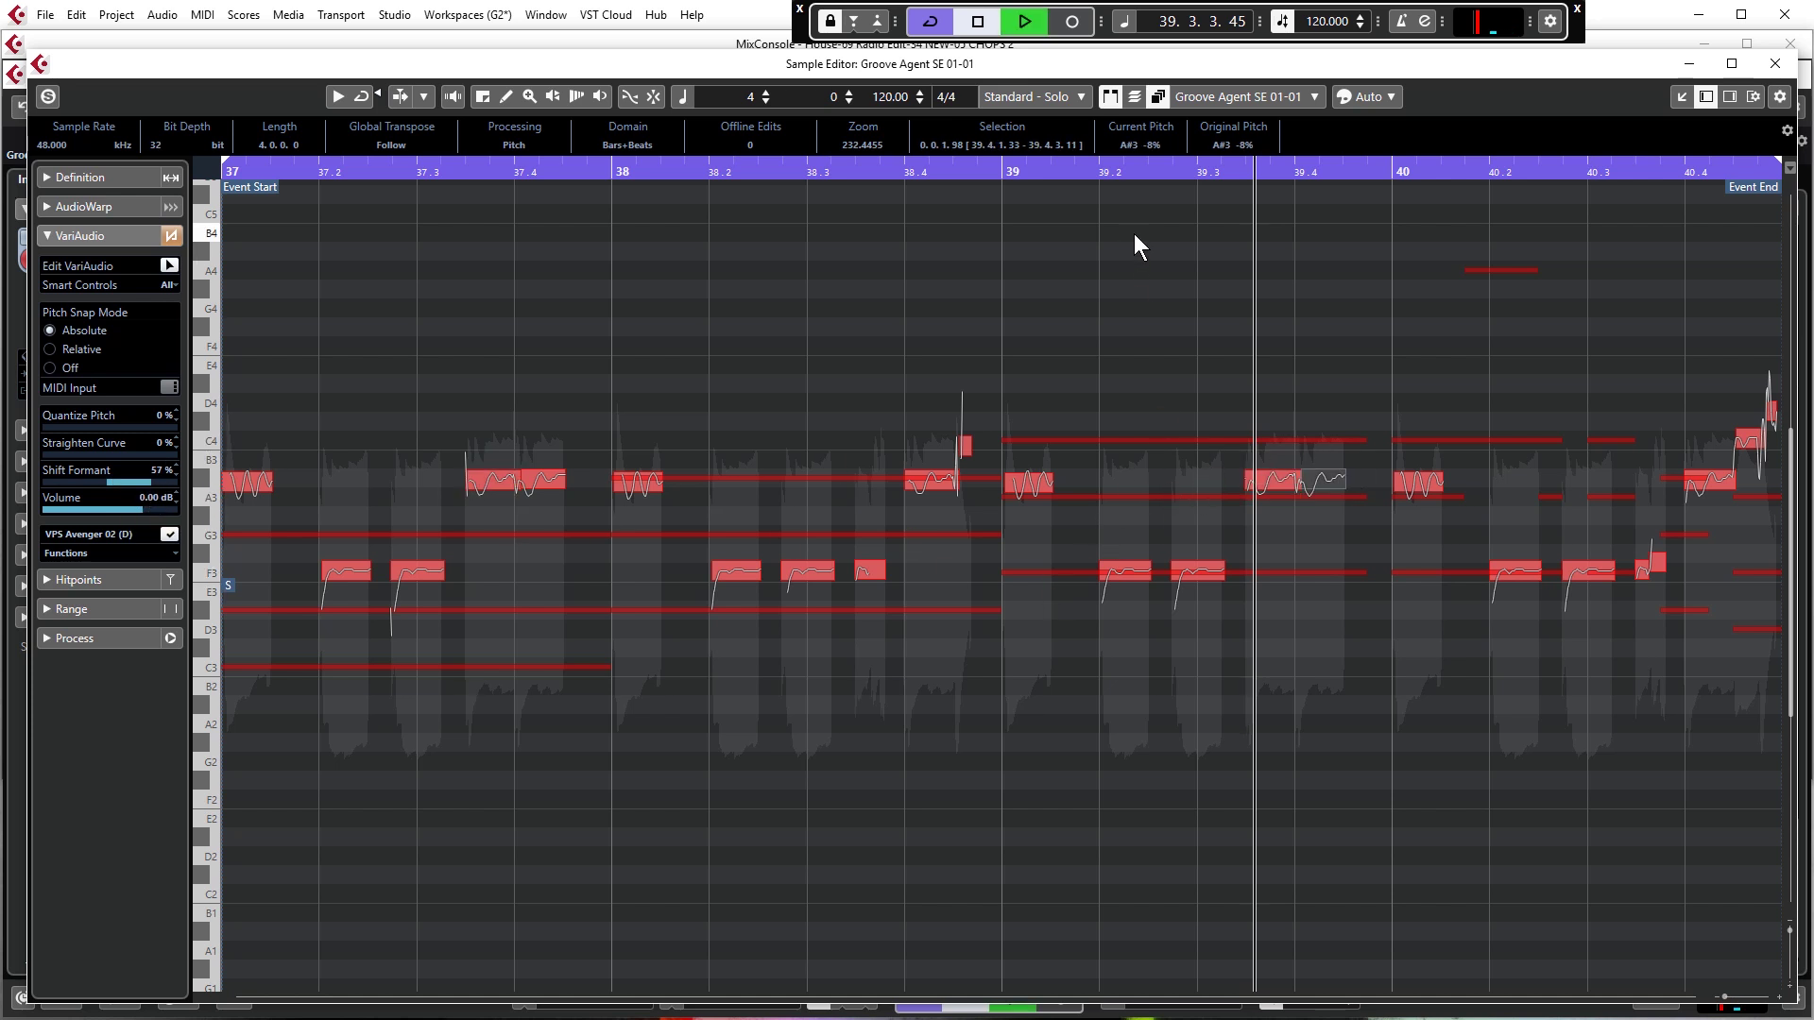
Set the segments from 40.2 to the event end to a formant shift of -85 % and a volume of 3.43 dB, checking playback
{"action": "left_click_drag", "start_coordinate": [1503, 640], "coordinate": [1783, 372]}
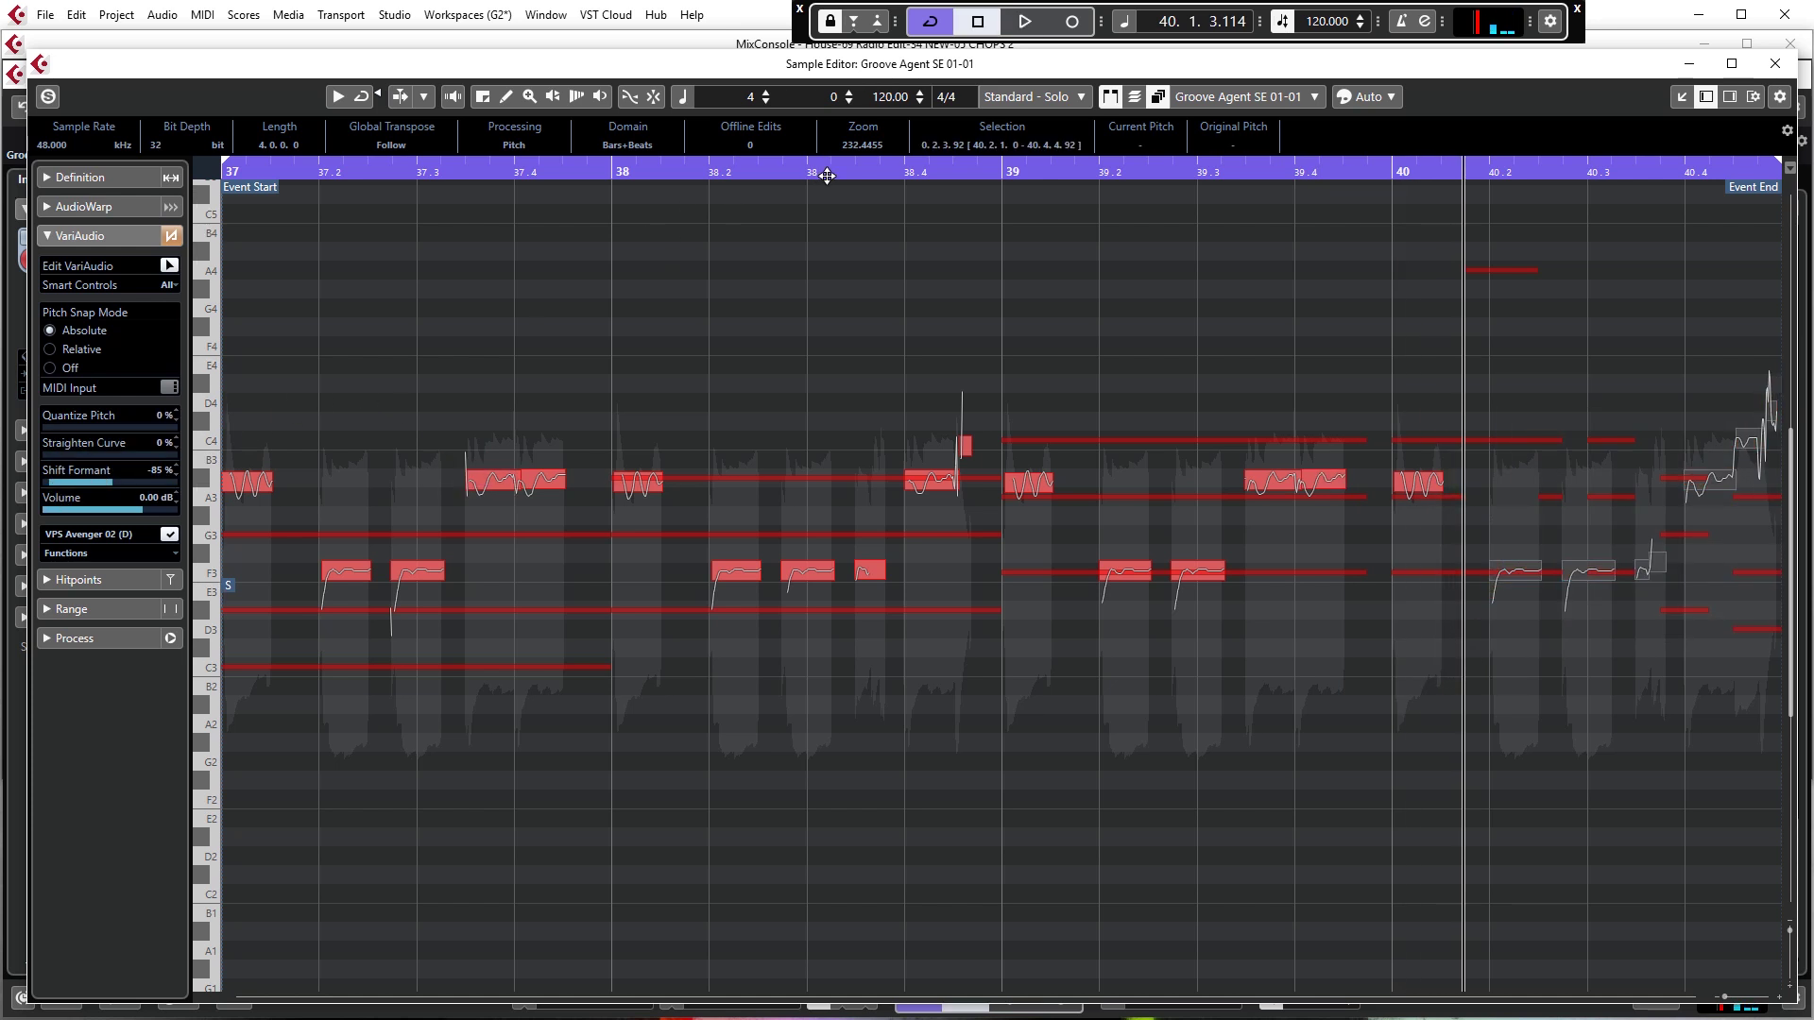
{"action": "key", "text": "space"}
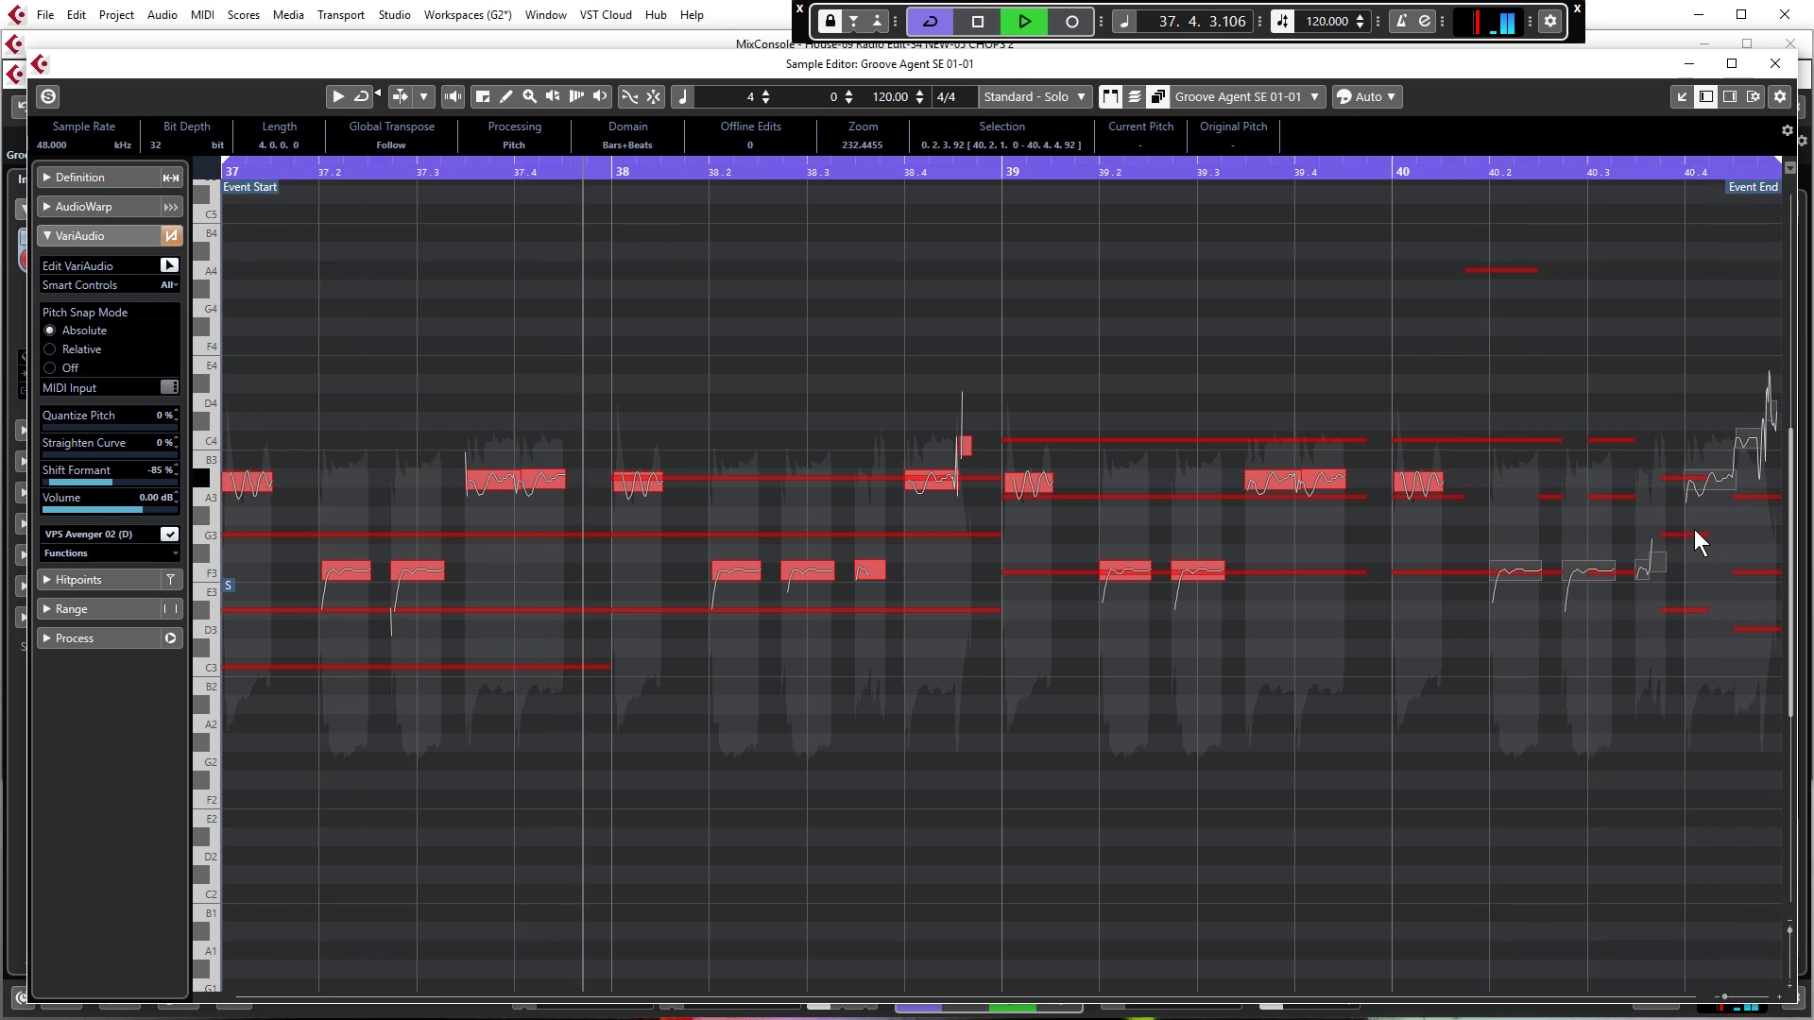
{"action": "left_click_drag", "start_coordinate": [1609, 586], "coordinate": [1603, 518]}
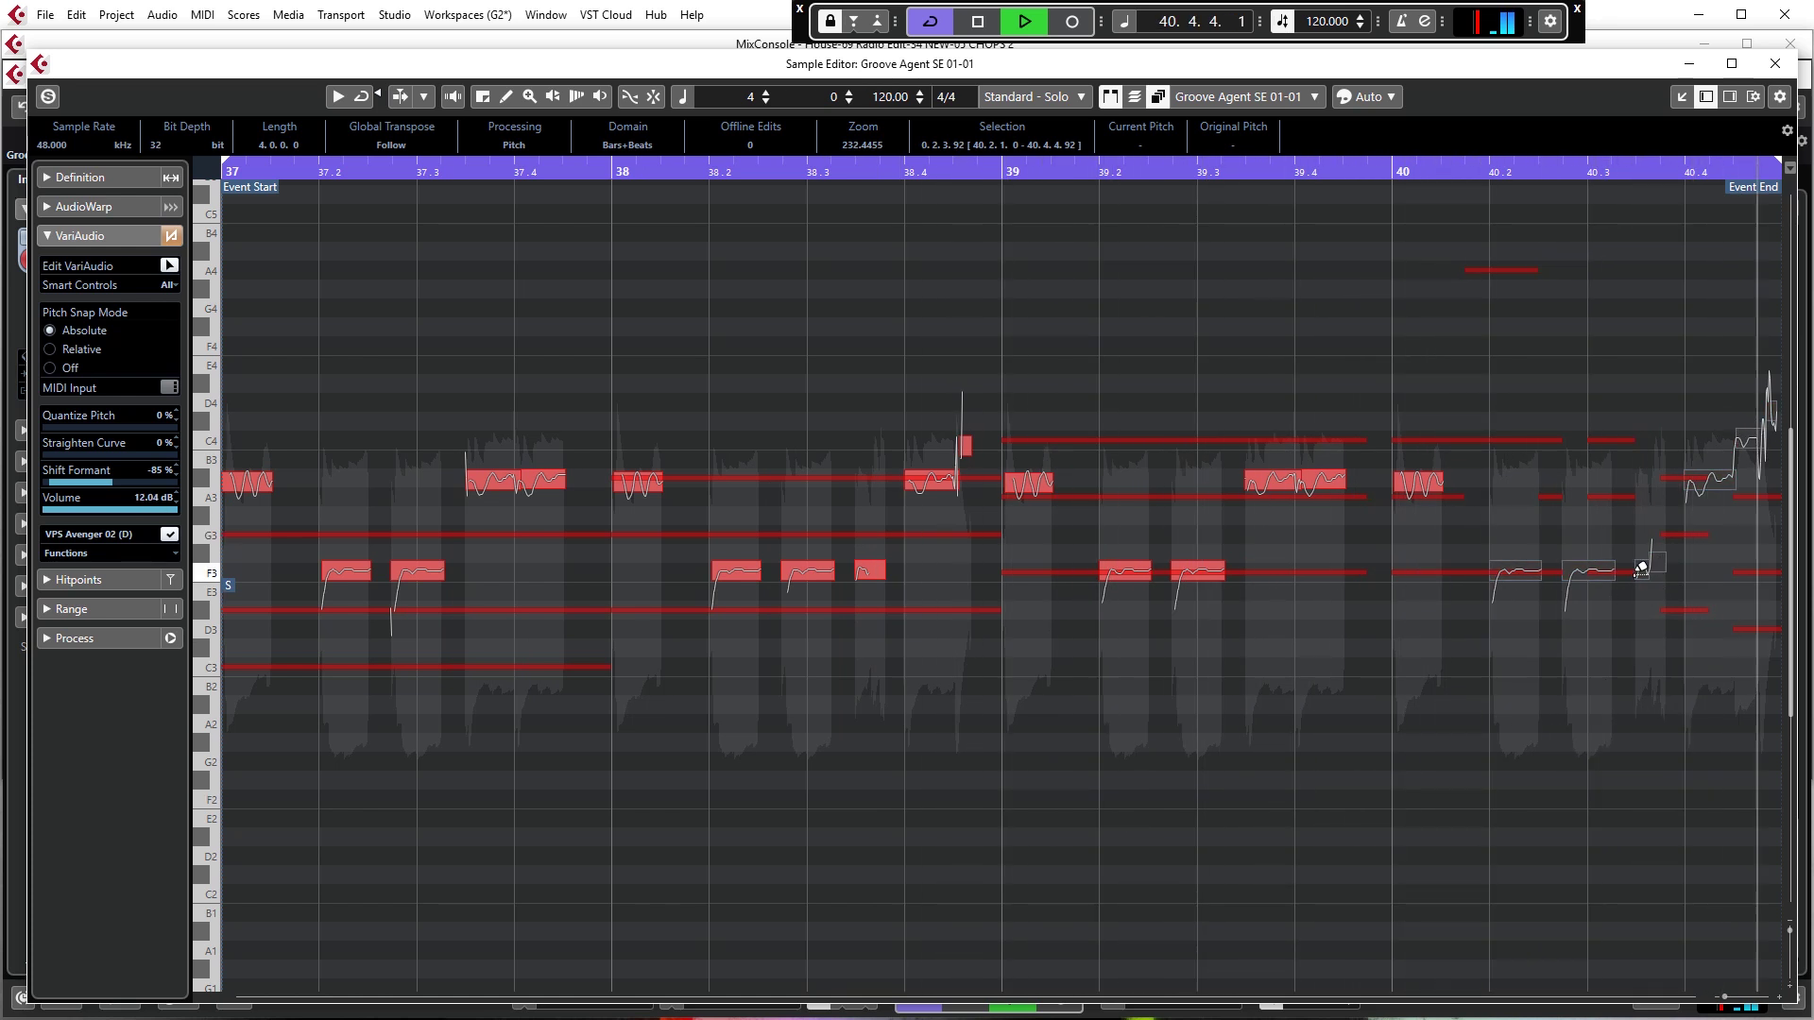
{"action": "left_click_drag", "start_coordinate": [1612, 586], "coordinate": [1612, 605]}
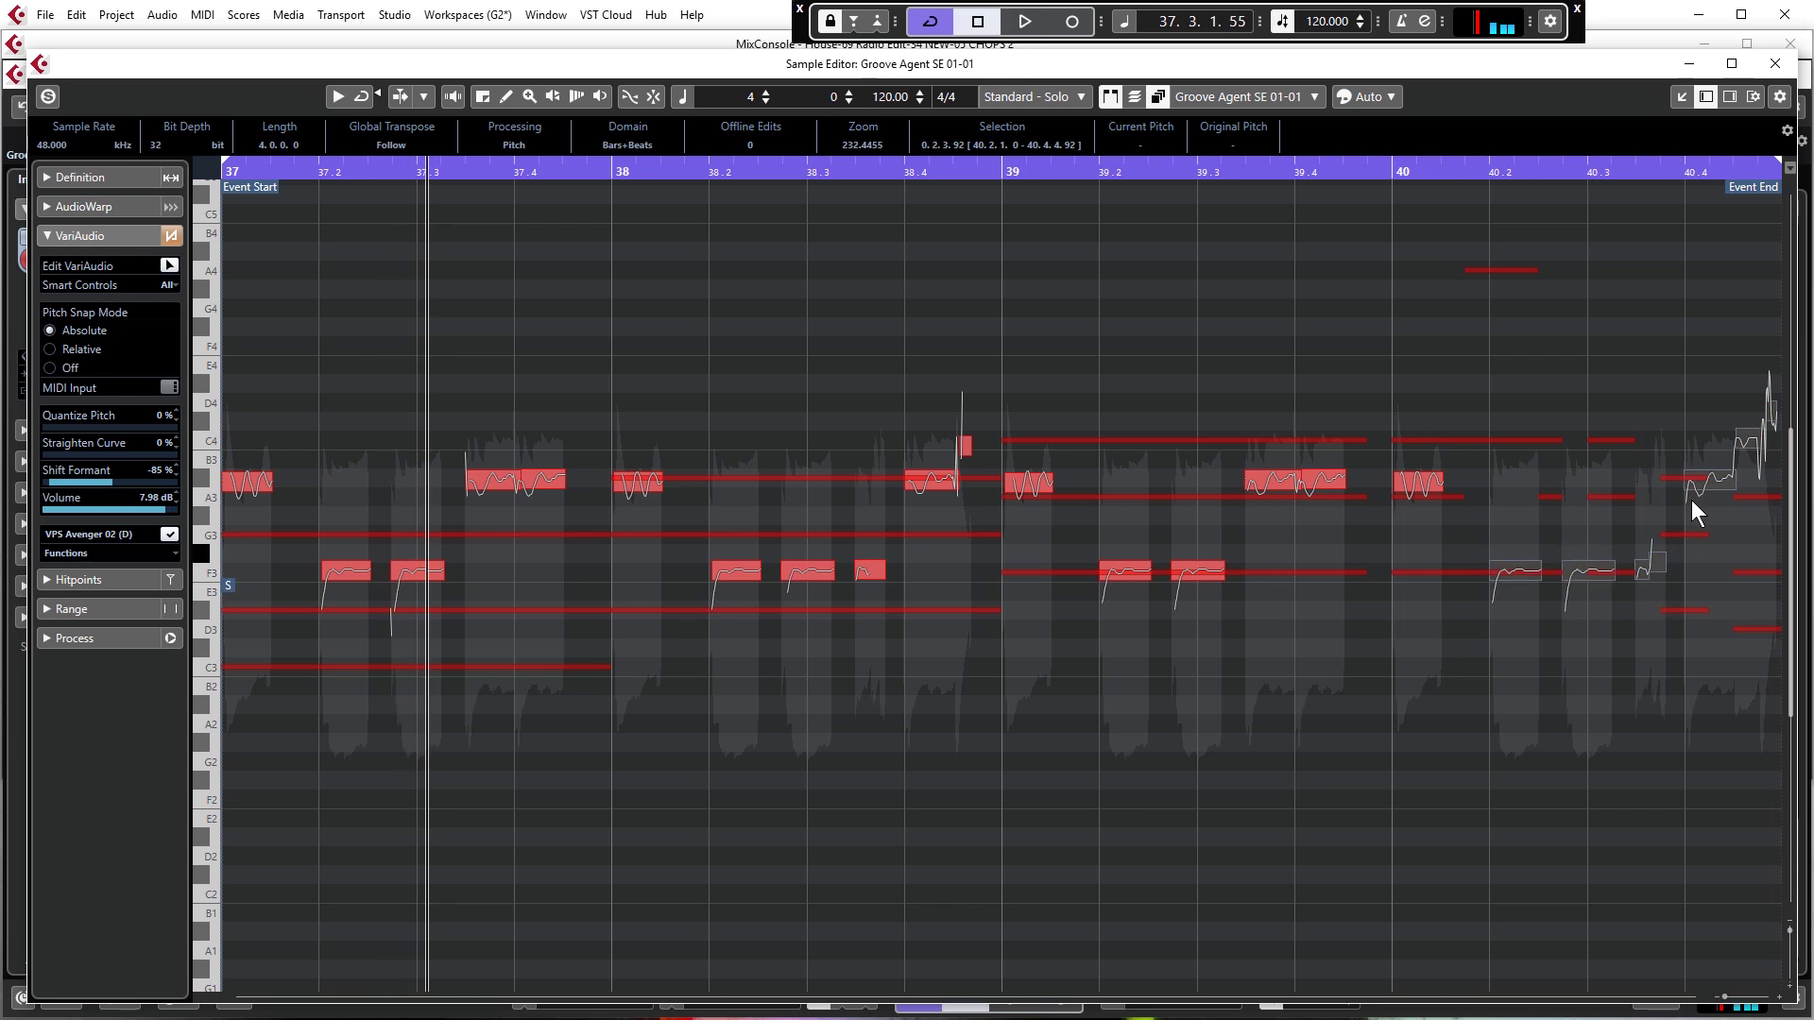
{"action": "left_click", "coordinate": [1395, 173]}
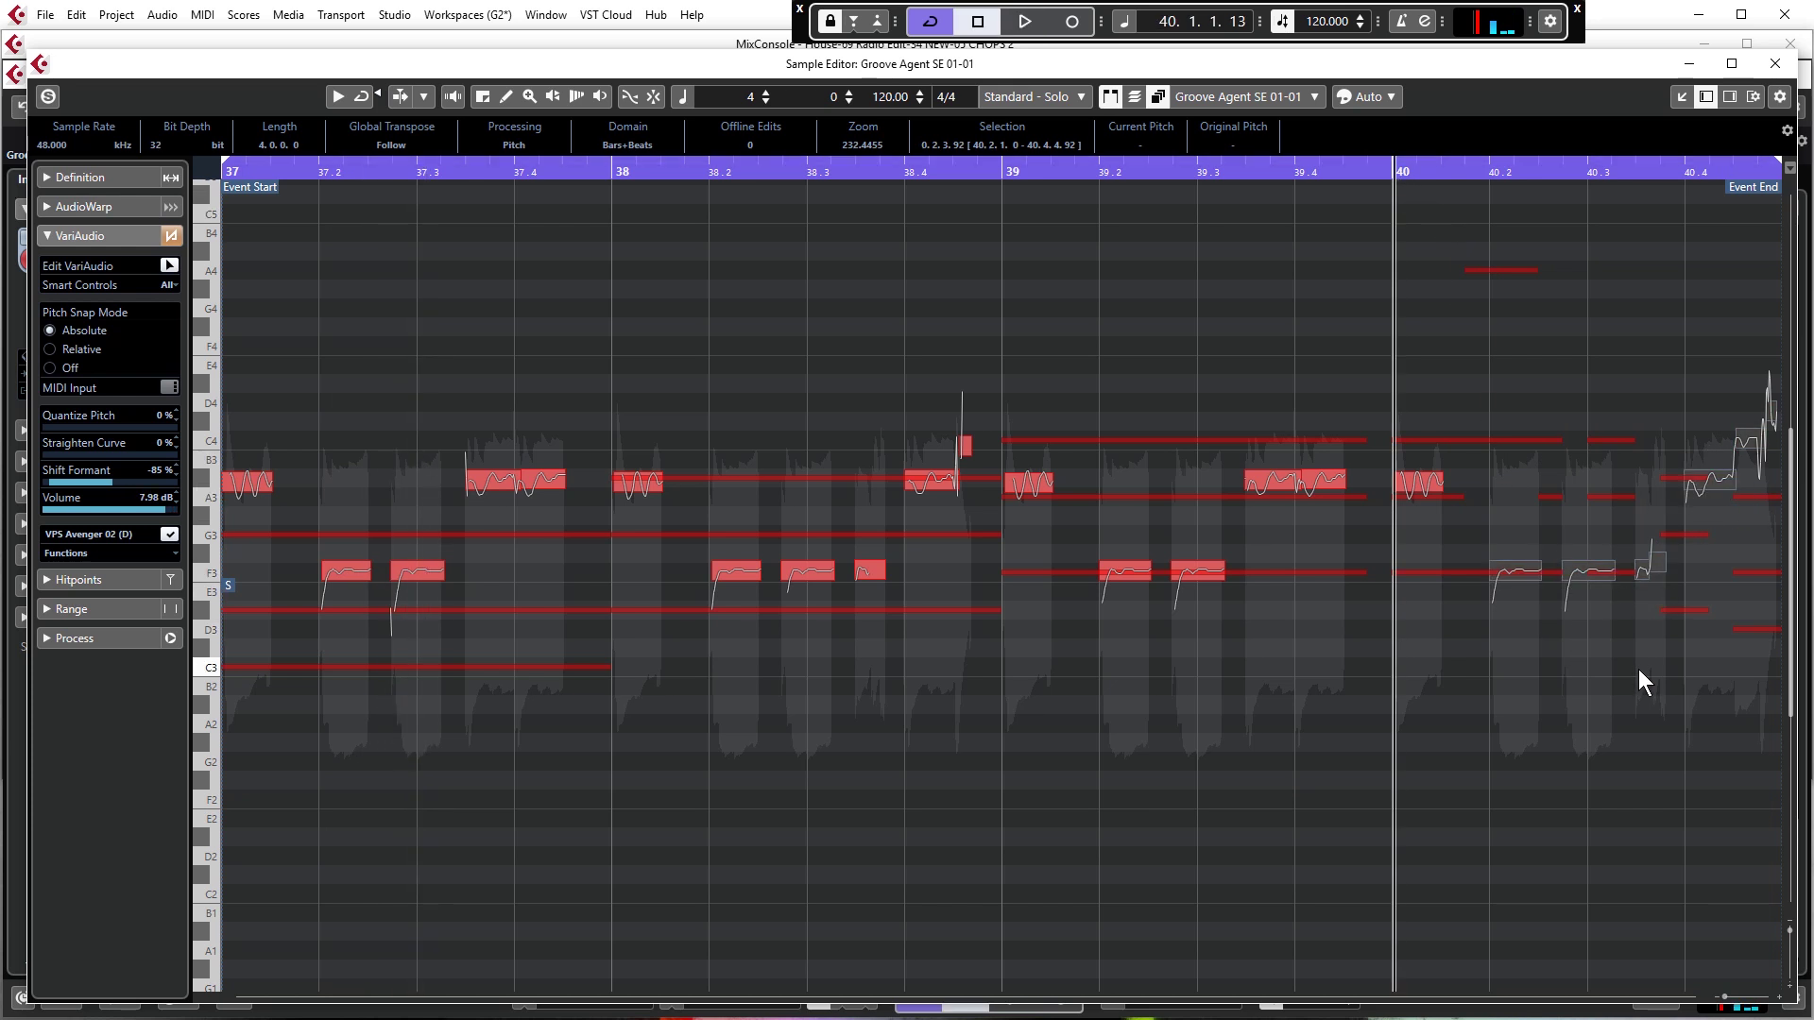
{"action": "left_click_drag", "start_coordinate": [1513, 617], "coordinate": [1660, 660]}
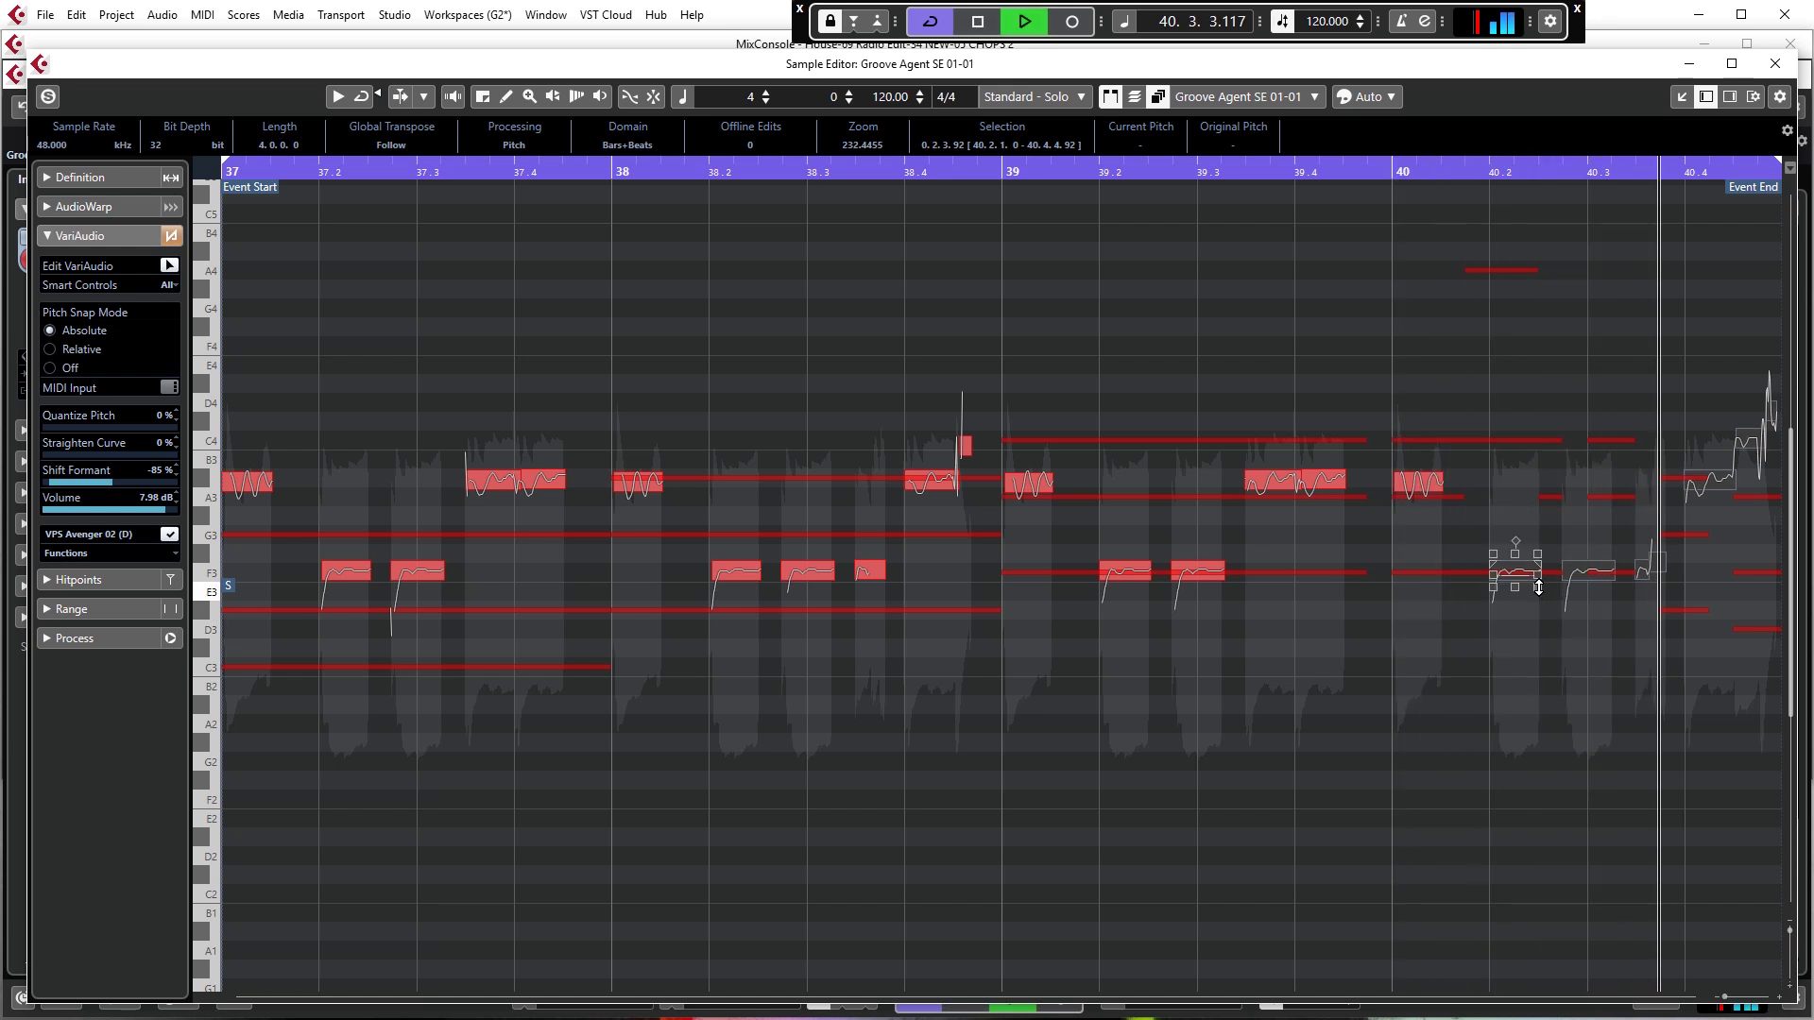
{"action": "left_click_drag", "start_coordinate": [1531, 579], "coordinate": [1538, 599]}
{"action": "left_click_drag", "start_coordinate": [121, 504], "coordinate": [104, 505]}
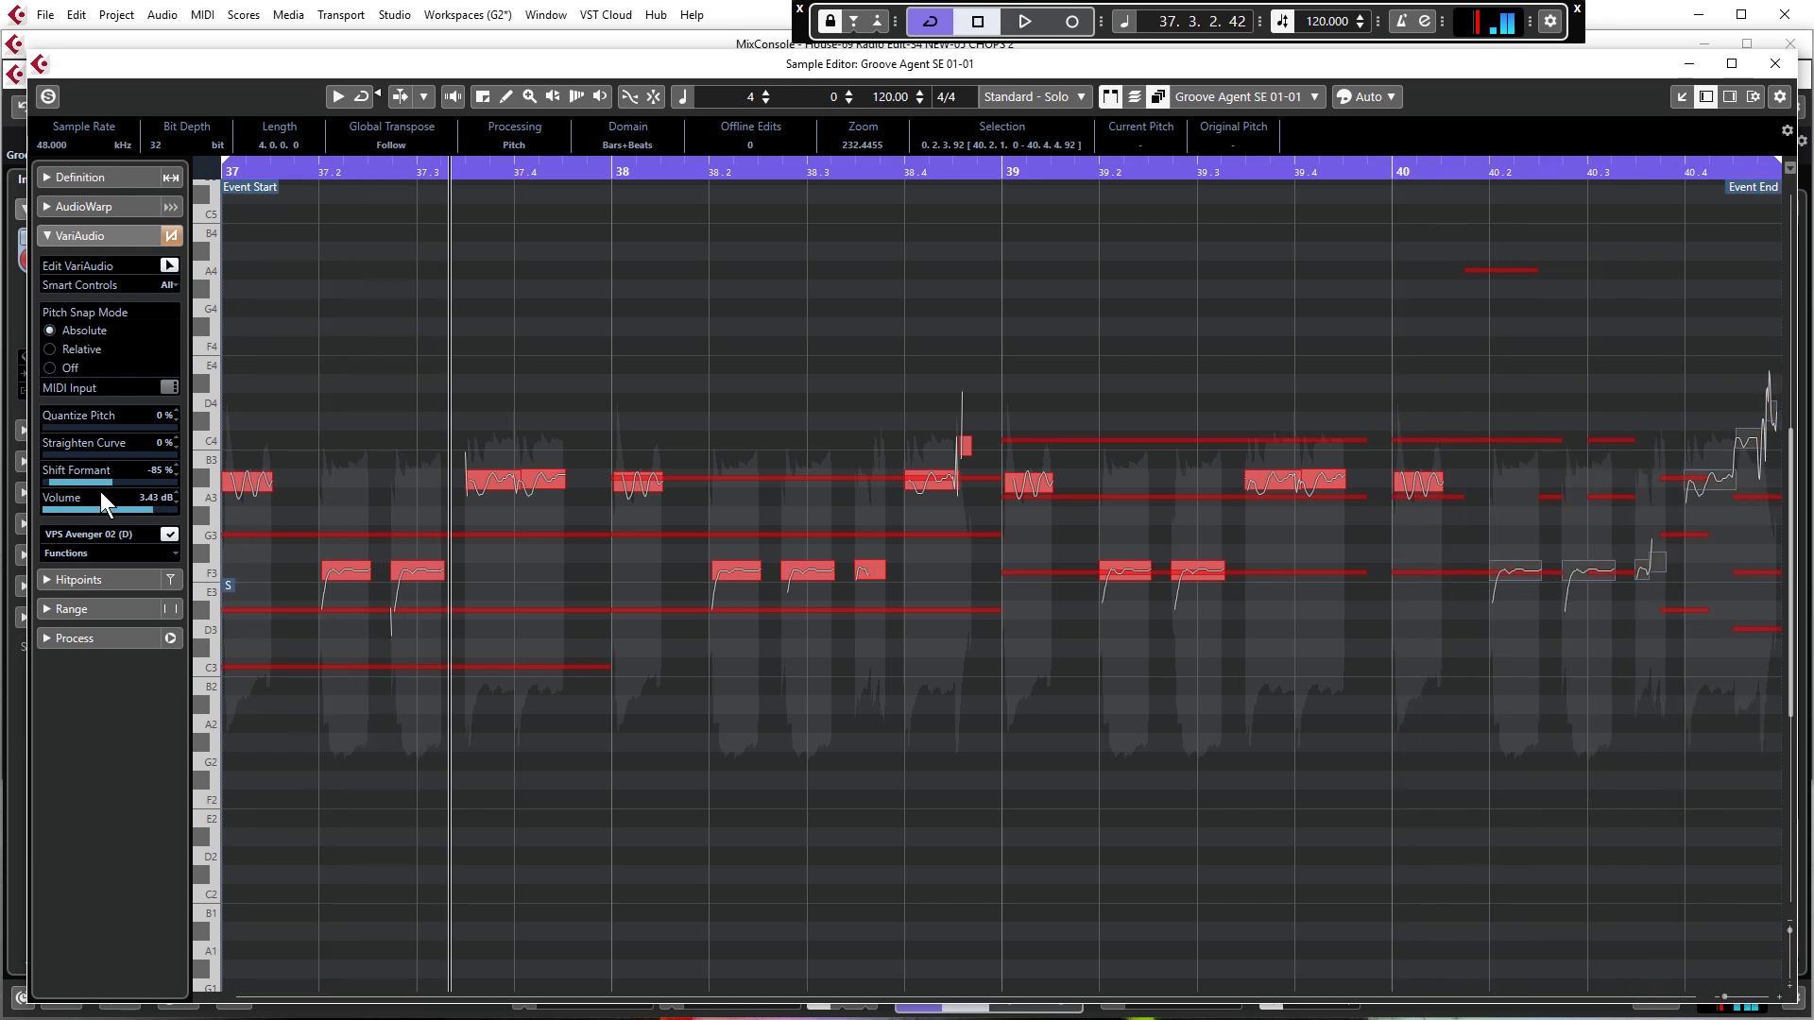
Reset the formant shift of the segments from 40.2 onward, and set those after the first one to -26 %
{"action": "right_click", "coordinate": [111, 480]}
{"action": "left_click", "coordinate": [100, 479]}
{"action": "left_click", "coordinate": [1288, 830]}
{"action": "left_click", "coordinate": [1522, 583]}
{"action": "left_click_drag", "start_coordinate": [1495, 649], "coordinate": [1780, 361]}
{"action": "left_click_drag", "start_coordinate": [1583, 624], "coordinate": [1766, 369]}
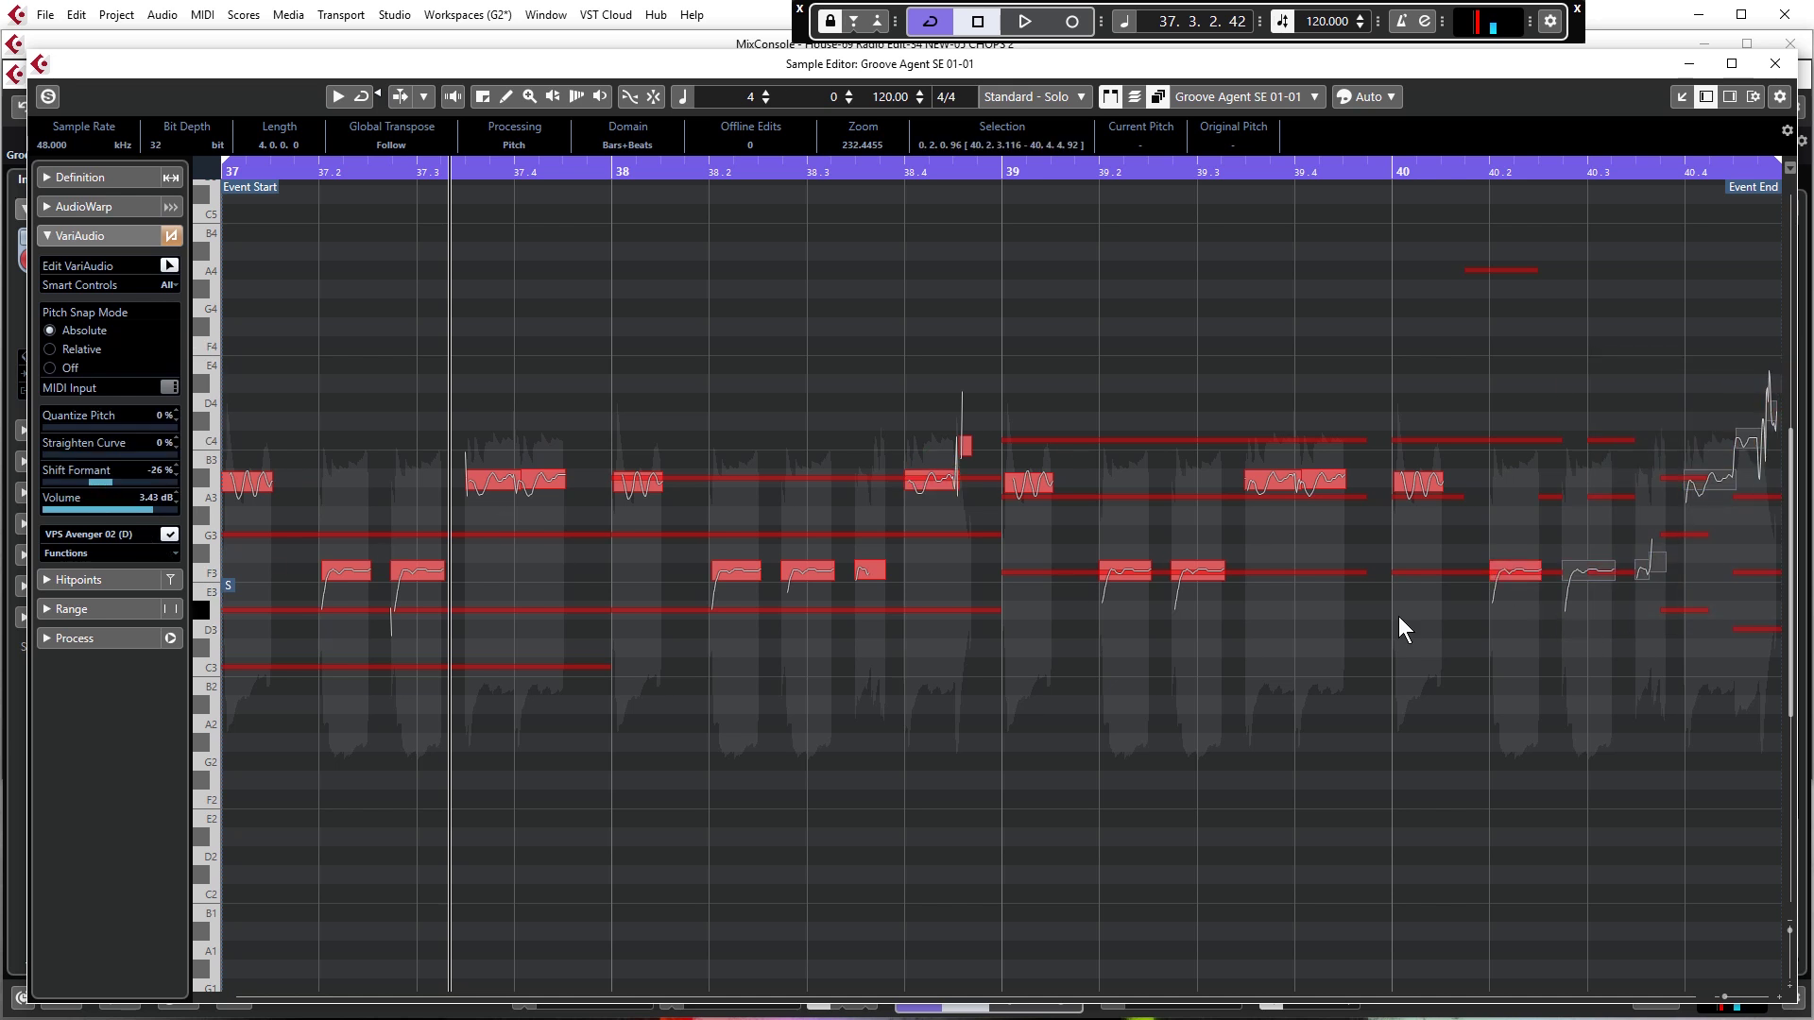
Step the formant shift down to -41 % before 40.4, -60 % at 40.4 and -81 % on the closing segments, and play the loop
{"action": "left_click_drag", "start_coordinate": [1641, 599], "coordinate": [1772, 385]}
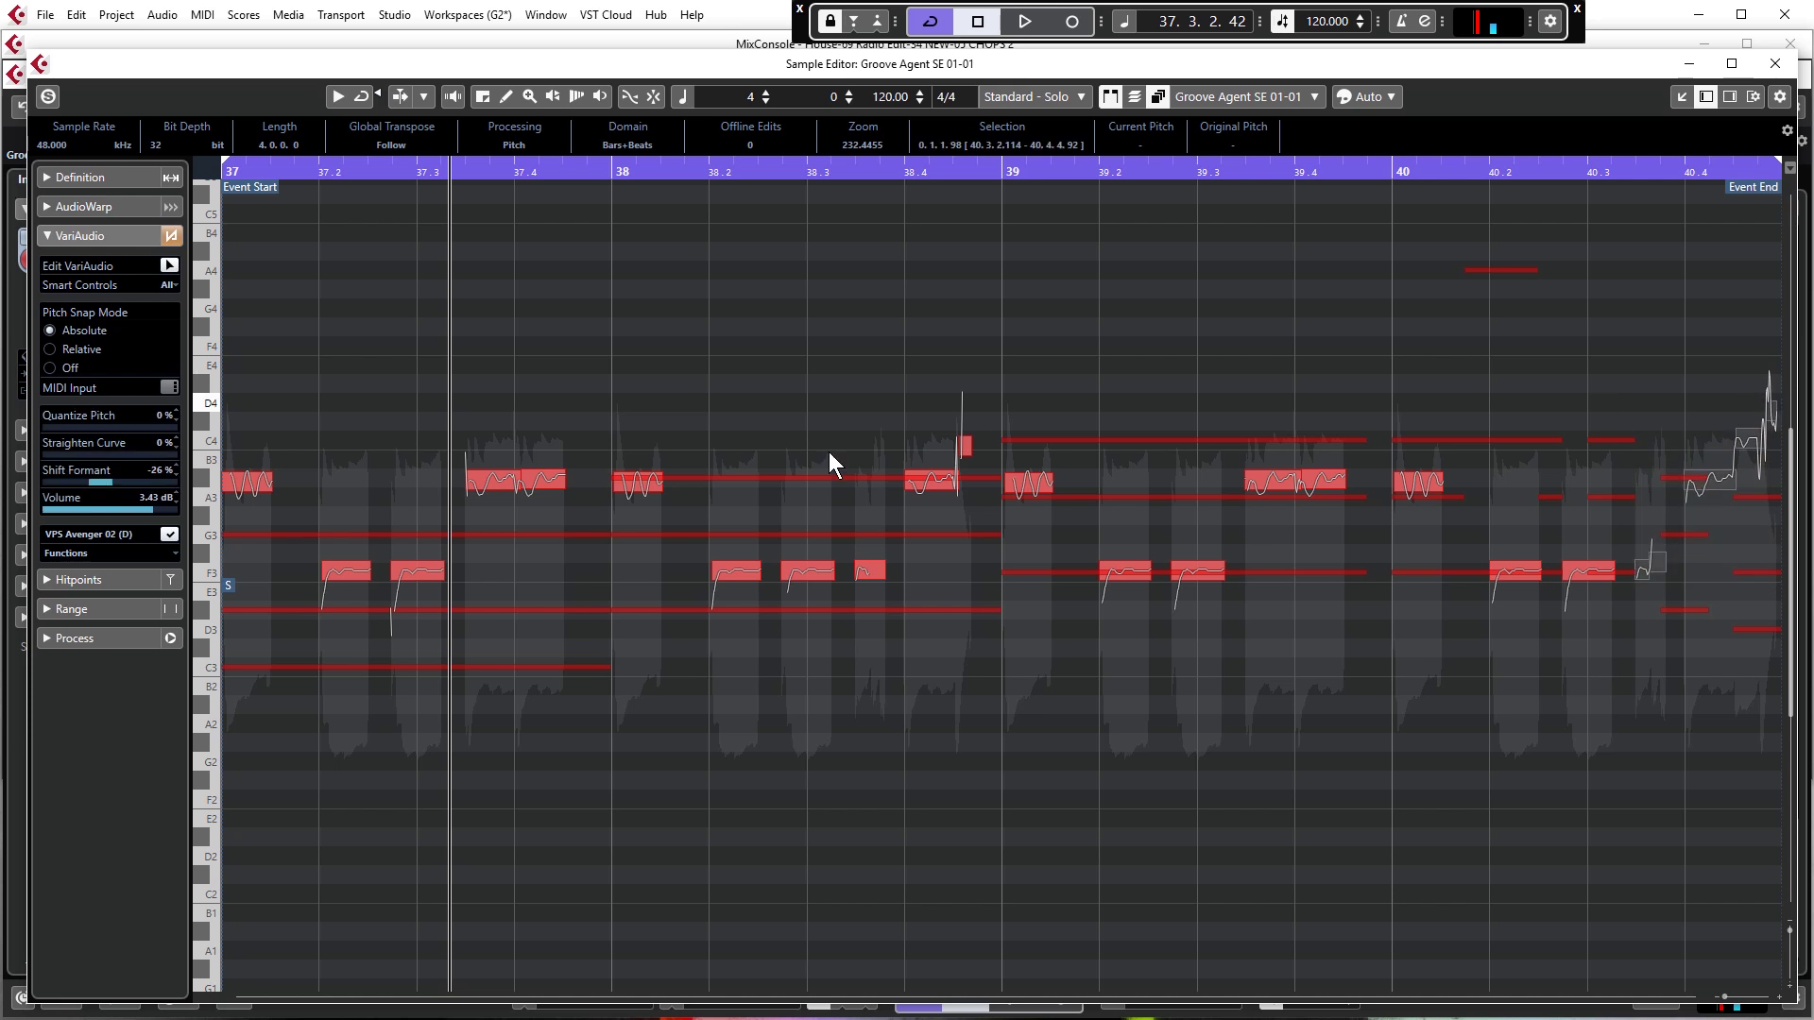
{"action": "left_click", "coordinate": [84, 484]}
{"action": "left_click", "coordinate": [1652, 565], "text": "shift"}
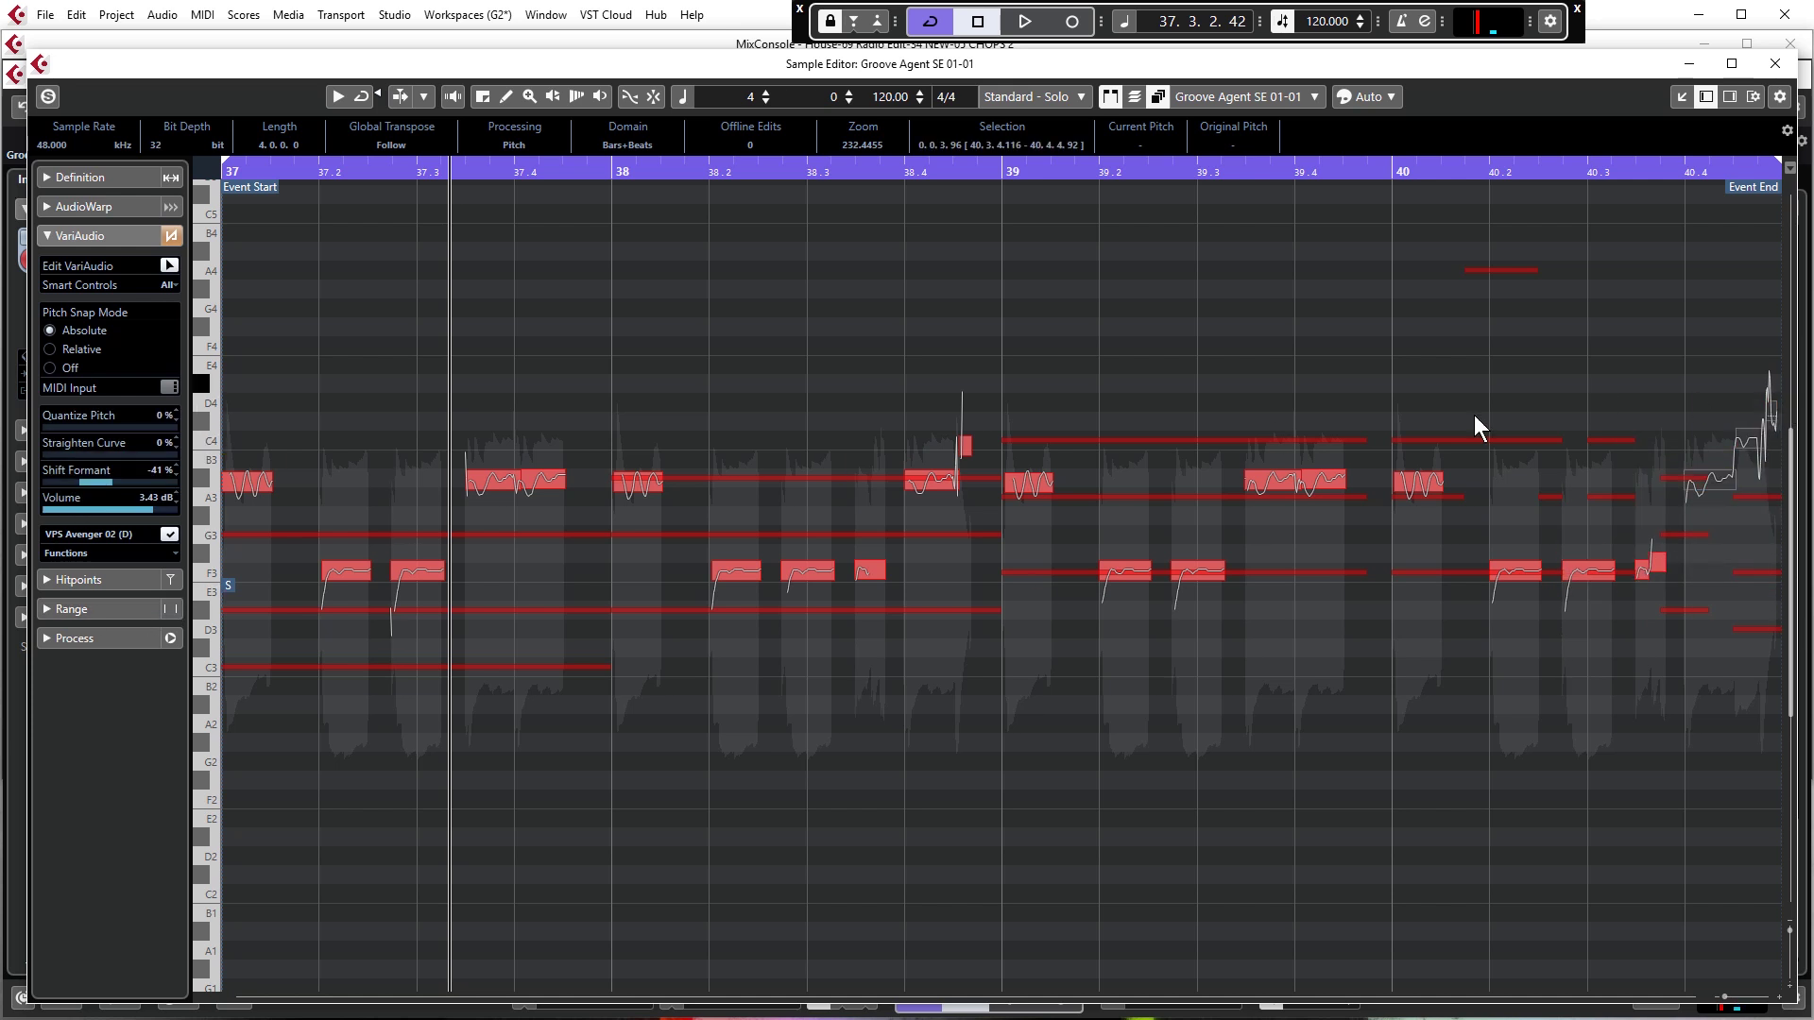
{"action": "left_click", "coordinate": [69, 484]}
{"action": "left_click", "coordinate": [1752, 436]}
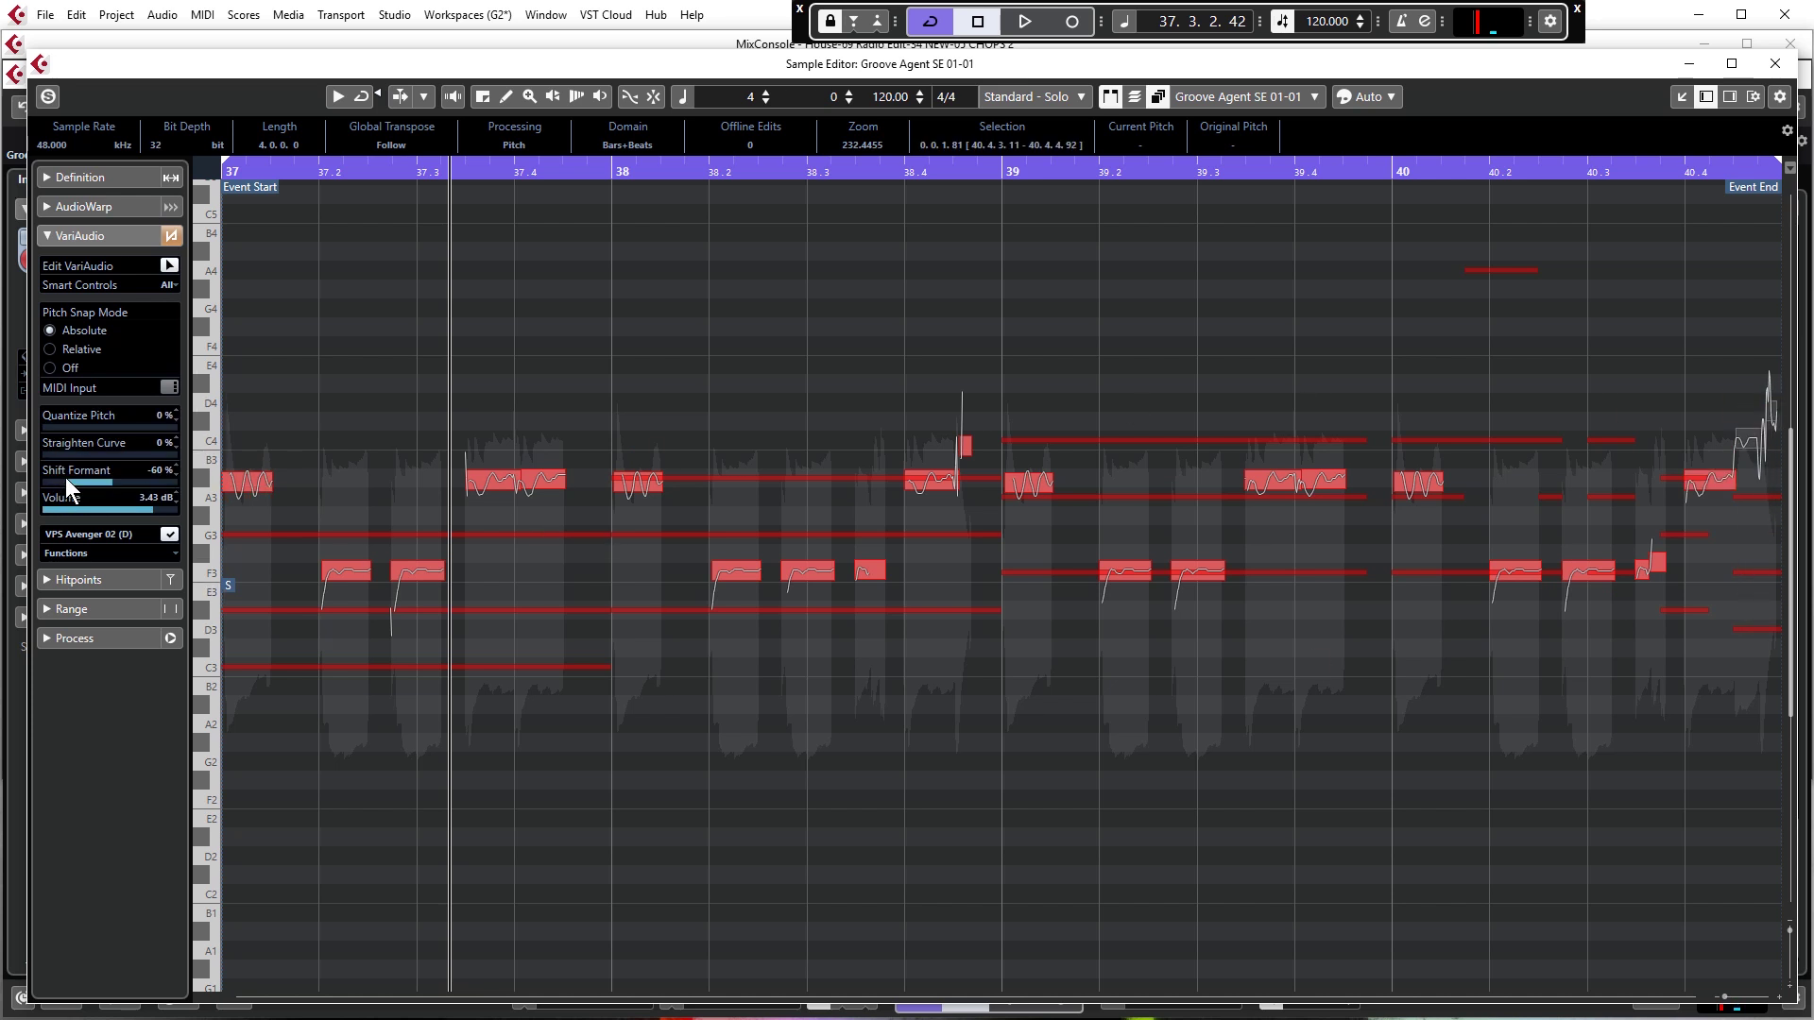
{"action": "left_click", "coordinate": [55, 481]}
{"action": "key", "text": "space"}
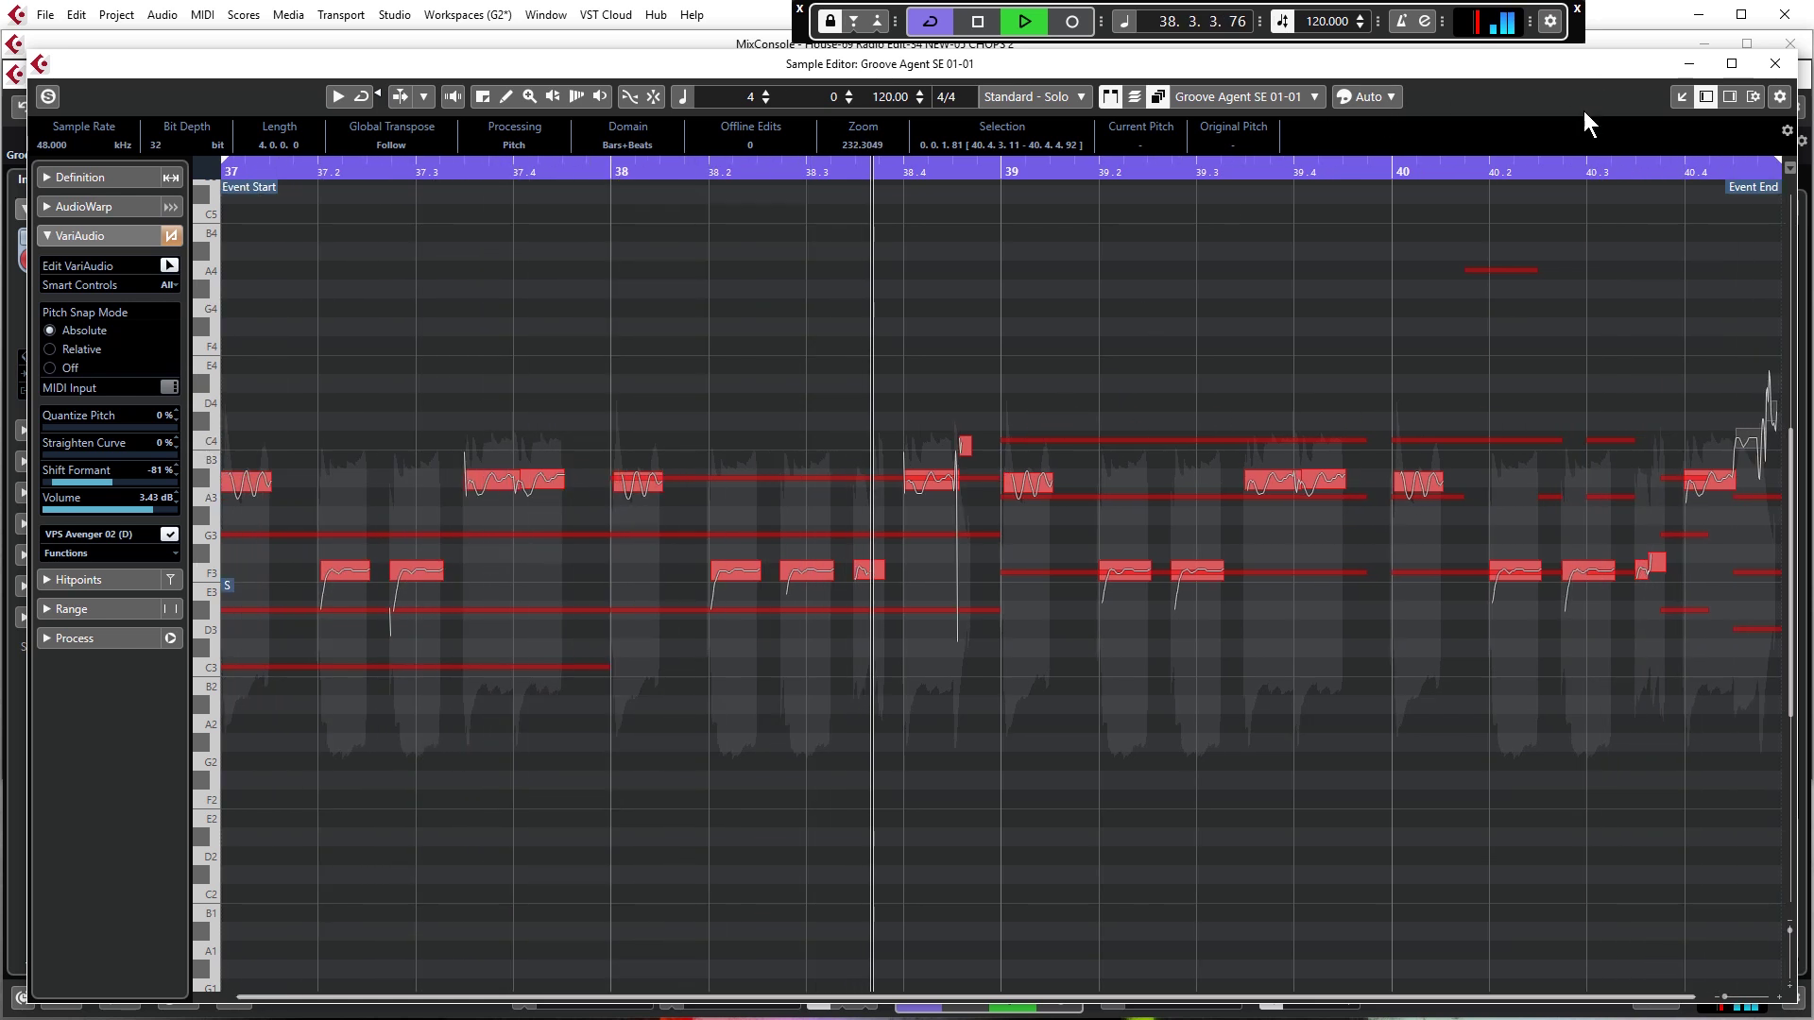
Close the sample editor and open the channel settings of the rendered Groove Agent SE 01 (R) track
{"action": "left_click", "coordinate": [1775, 63]}
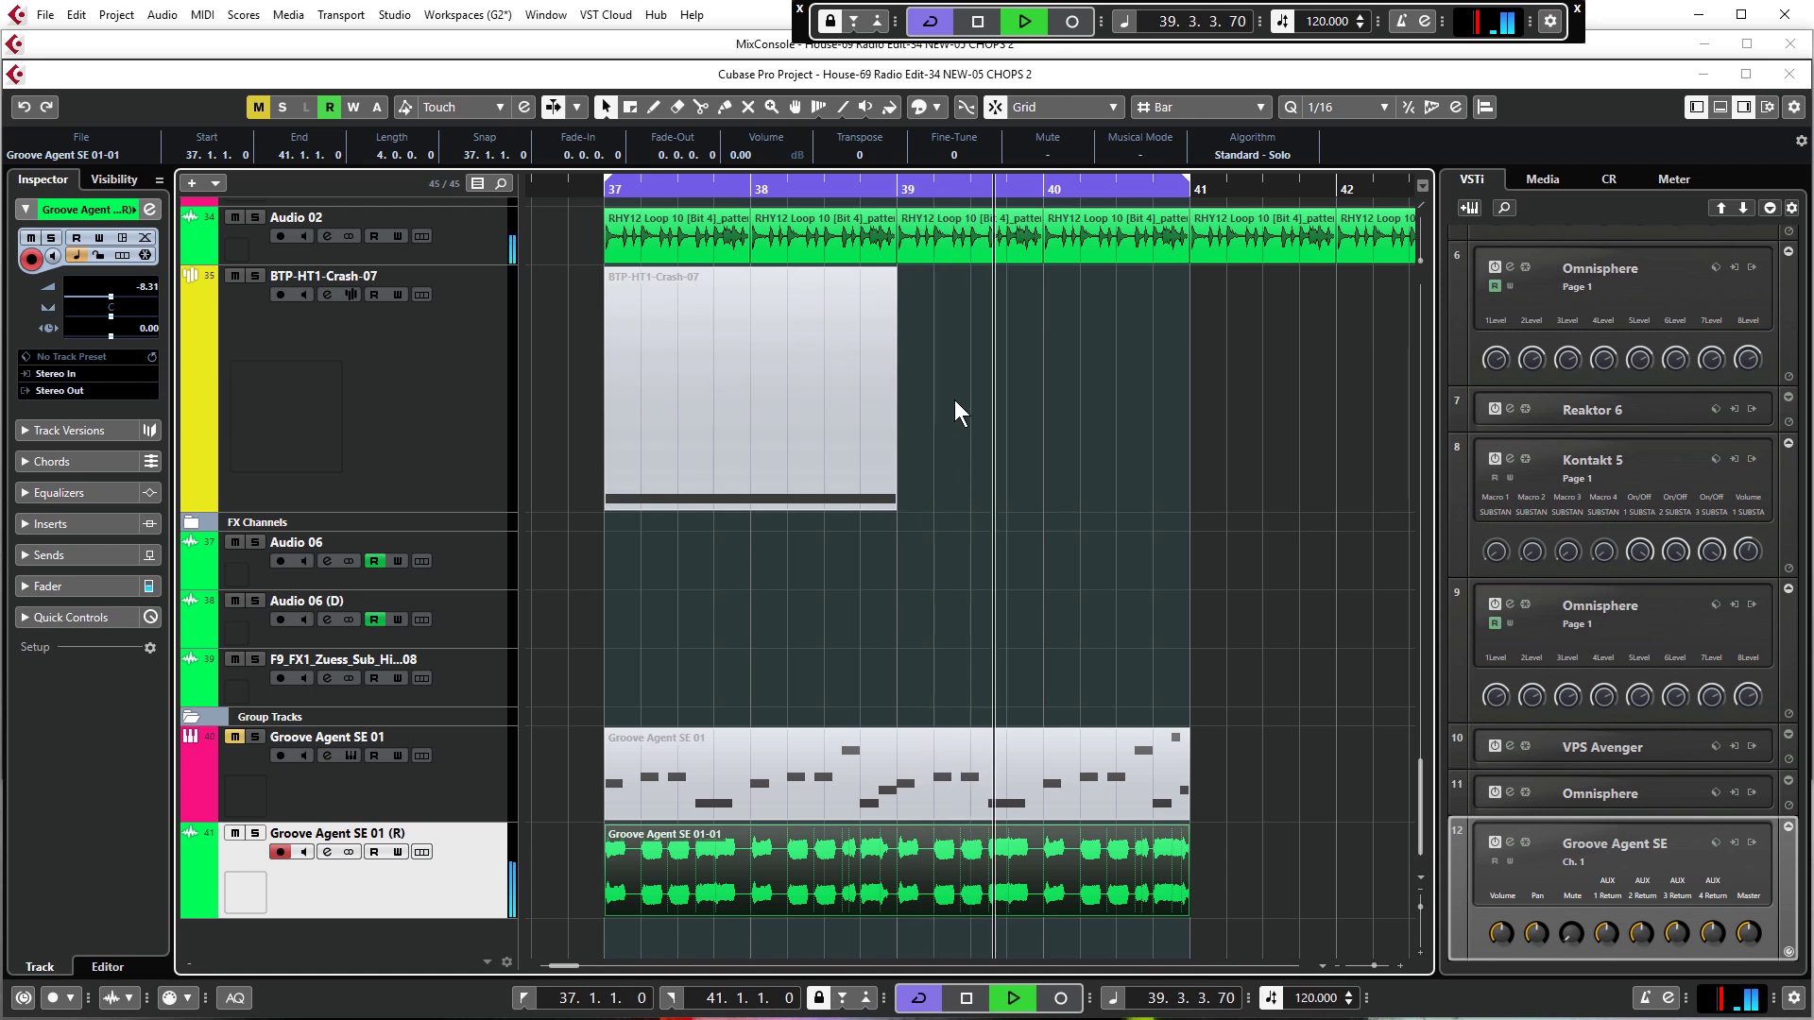
{"action": "left_click", "coordinate": [939, 633]}
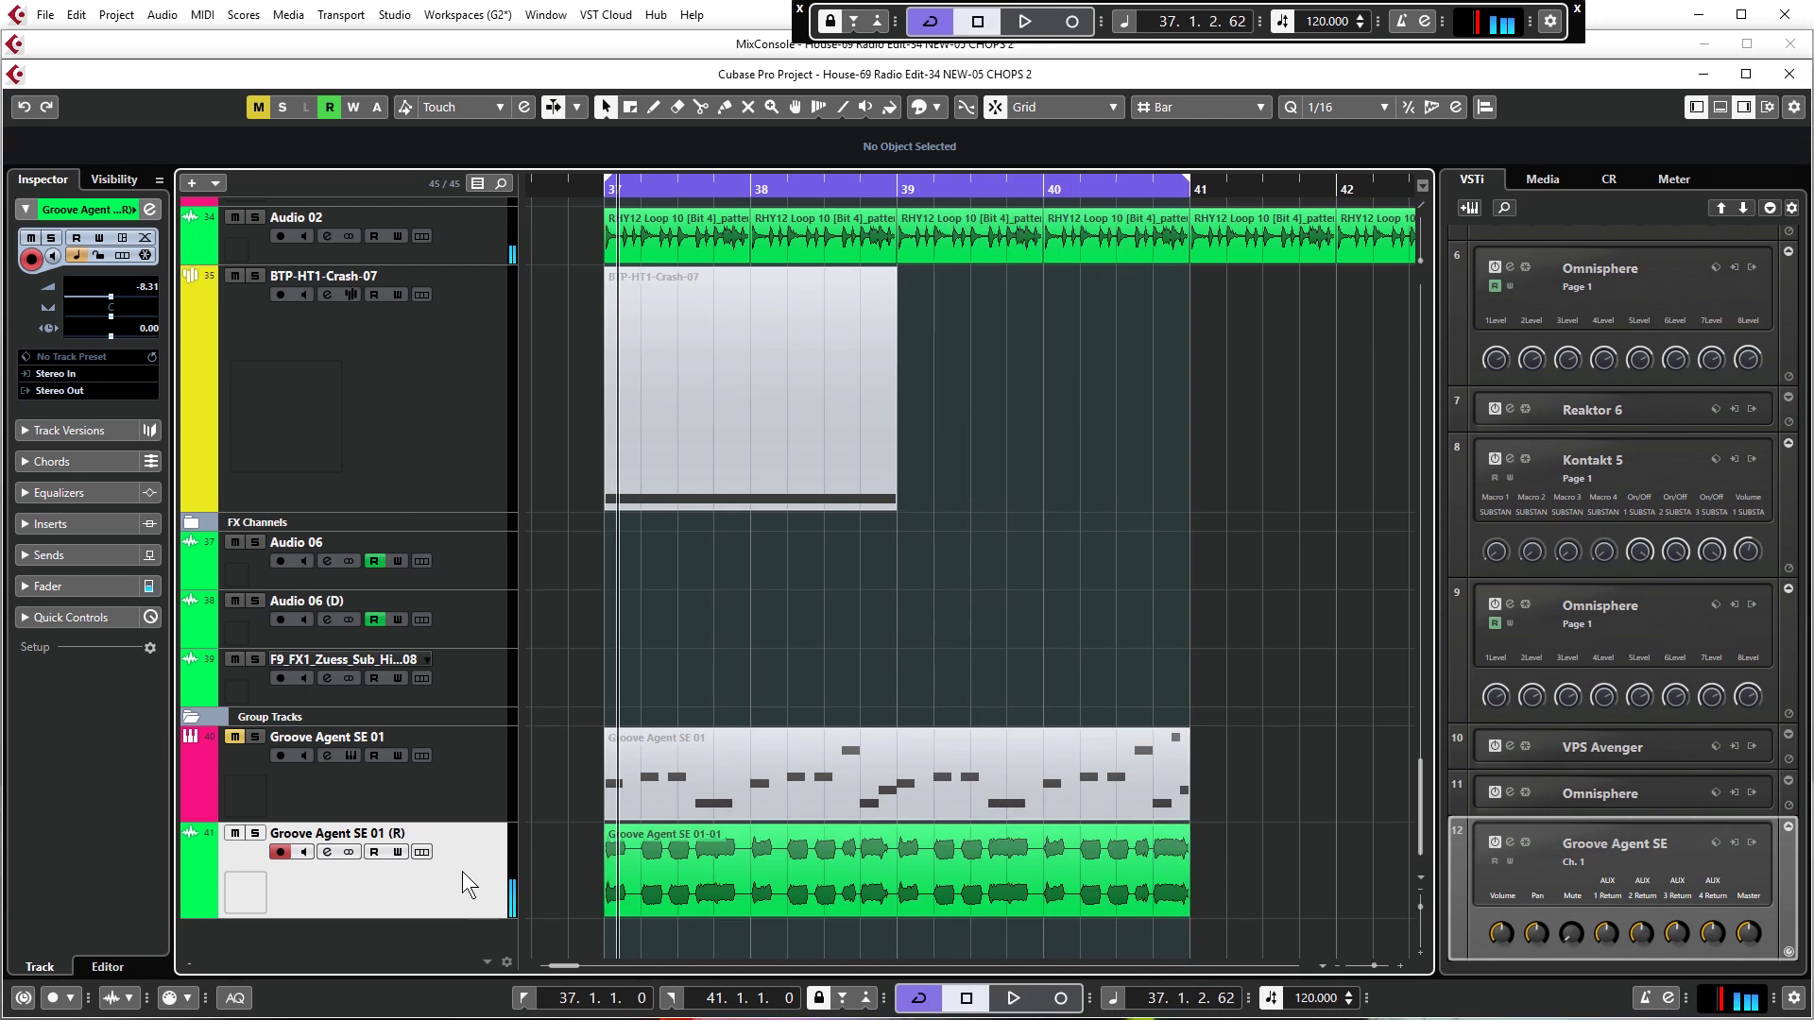
{"action": "left_click", "coordinate": [327, 852]}
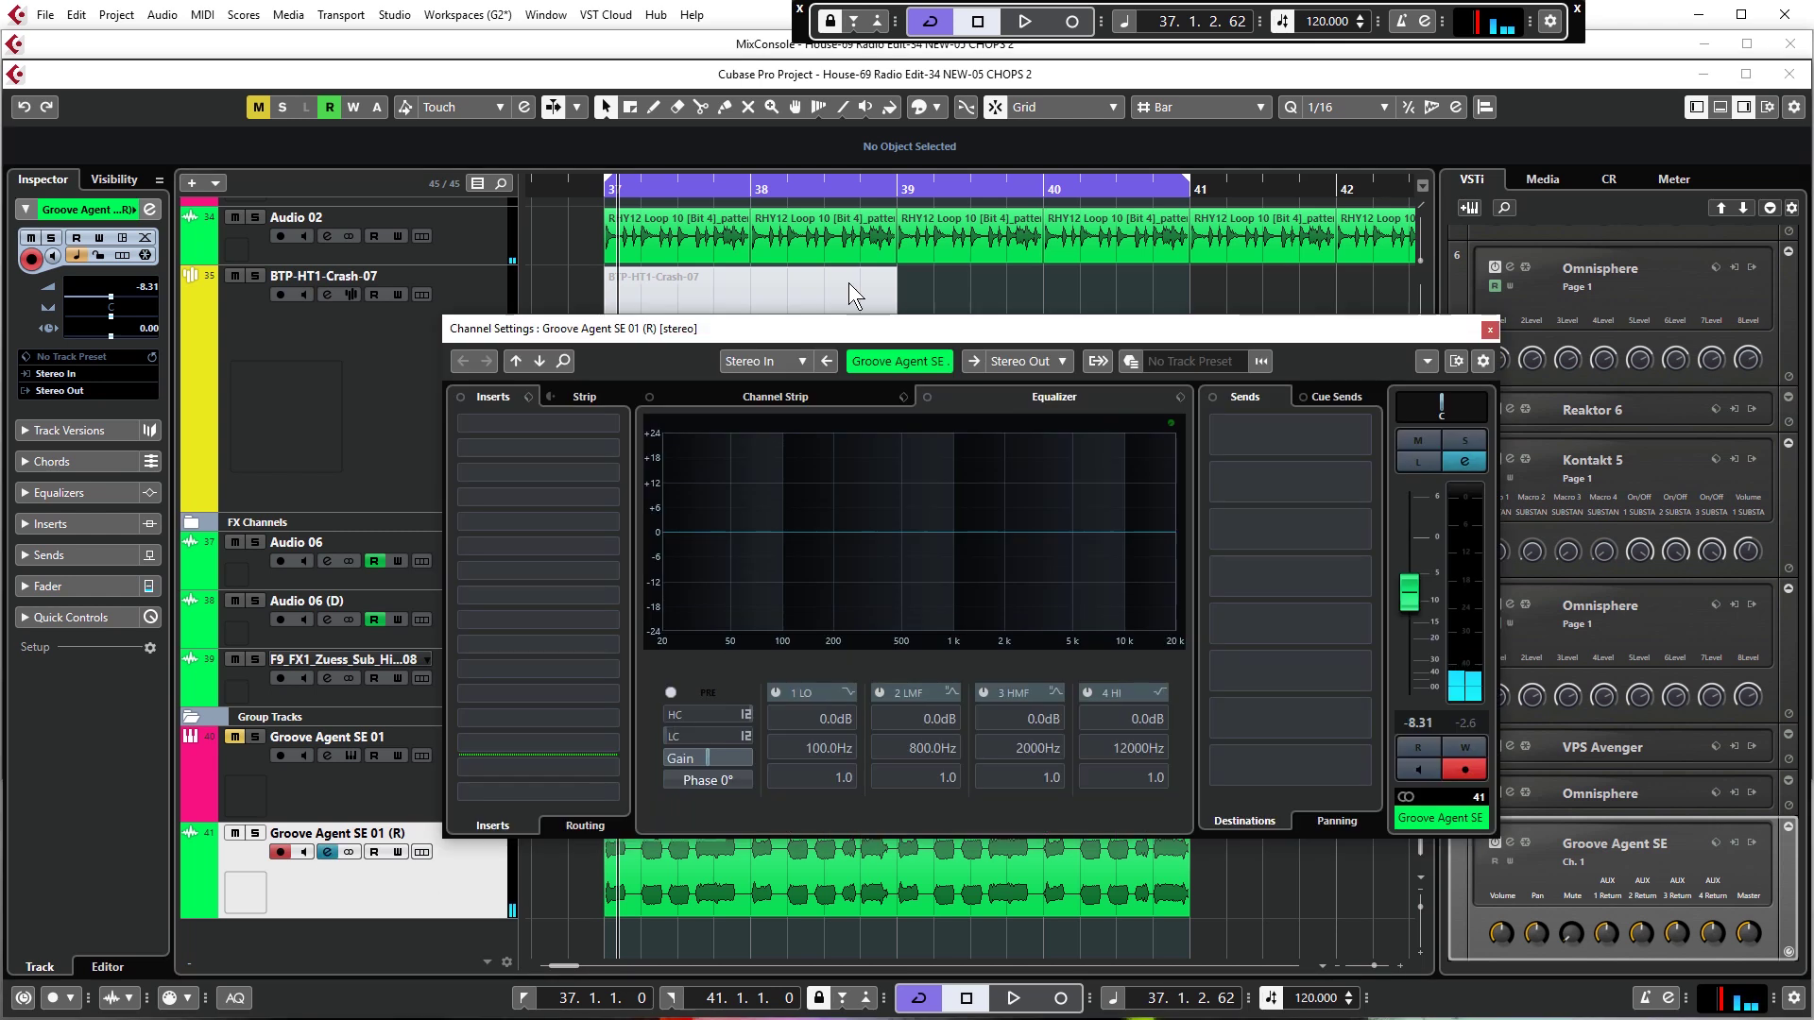
Try the Compressor effect in the third insert slot of the rendered vocal chop channel
{"action": "left_click", "coordinate": [602, 476]}
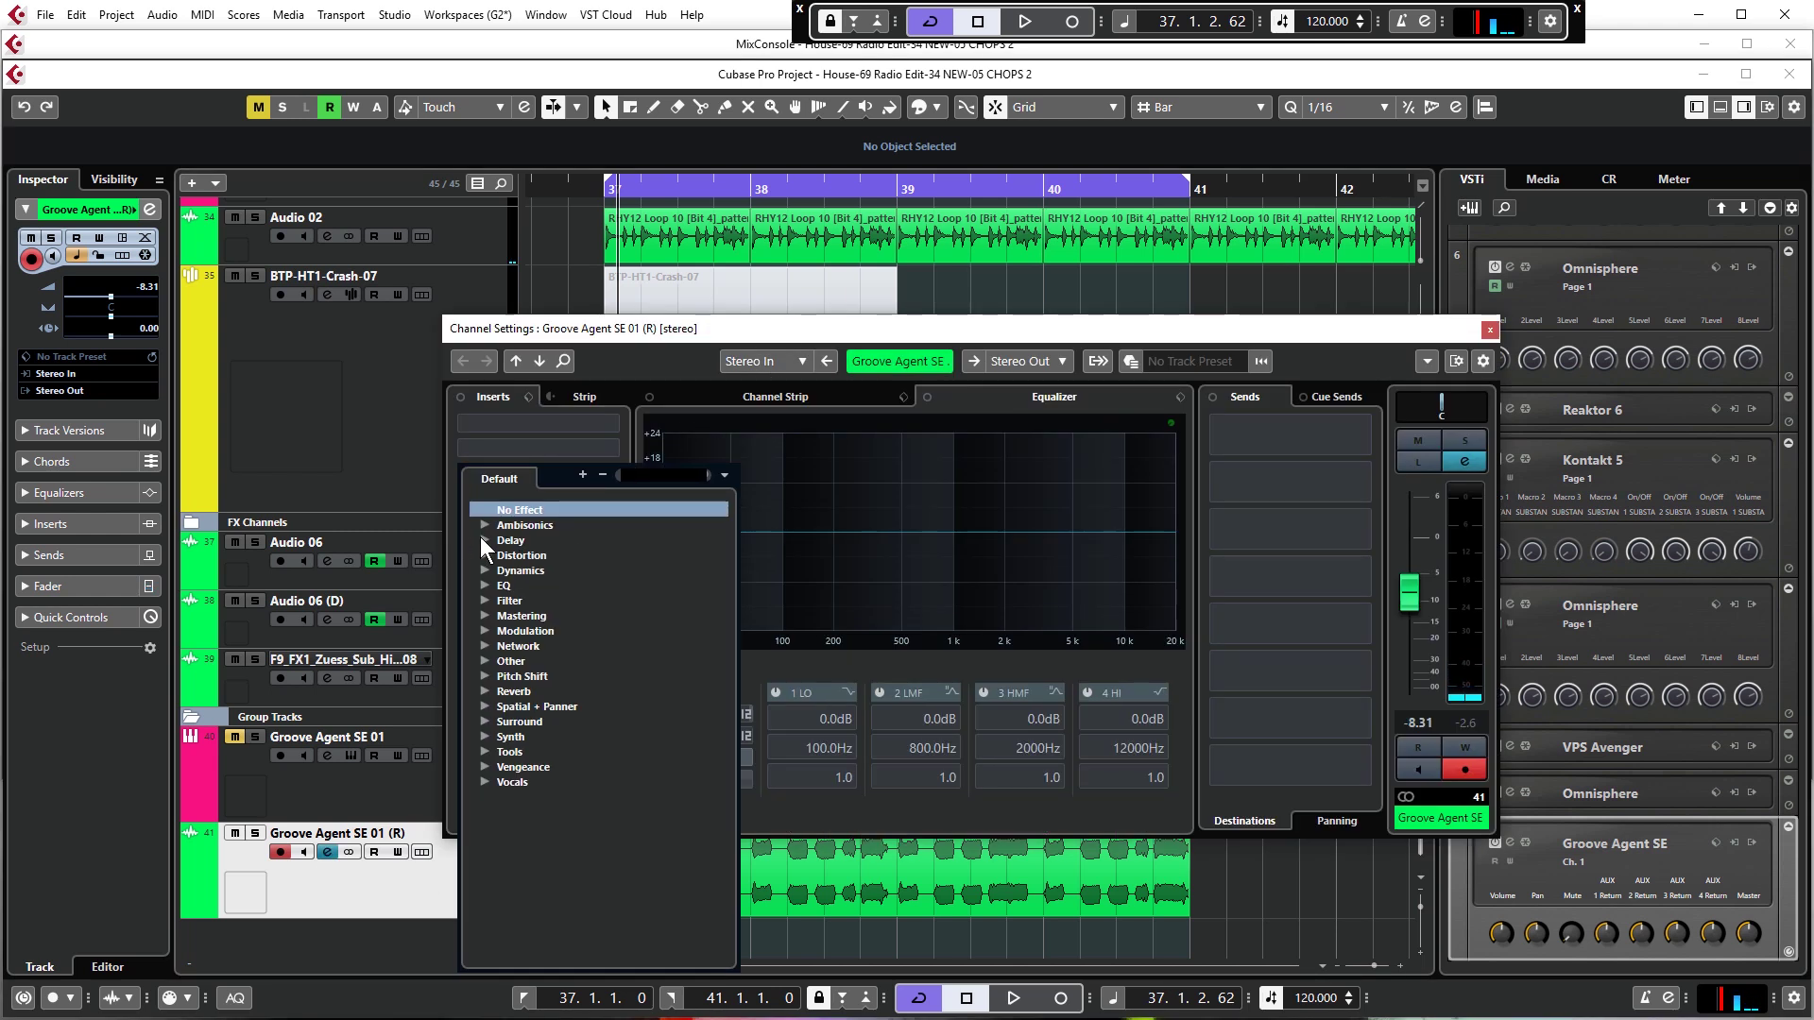
{"action": "left_click", "coordinate": [484, 571]}
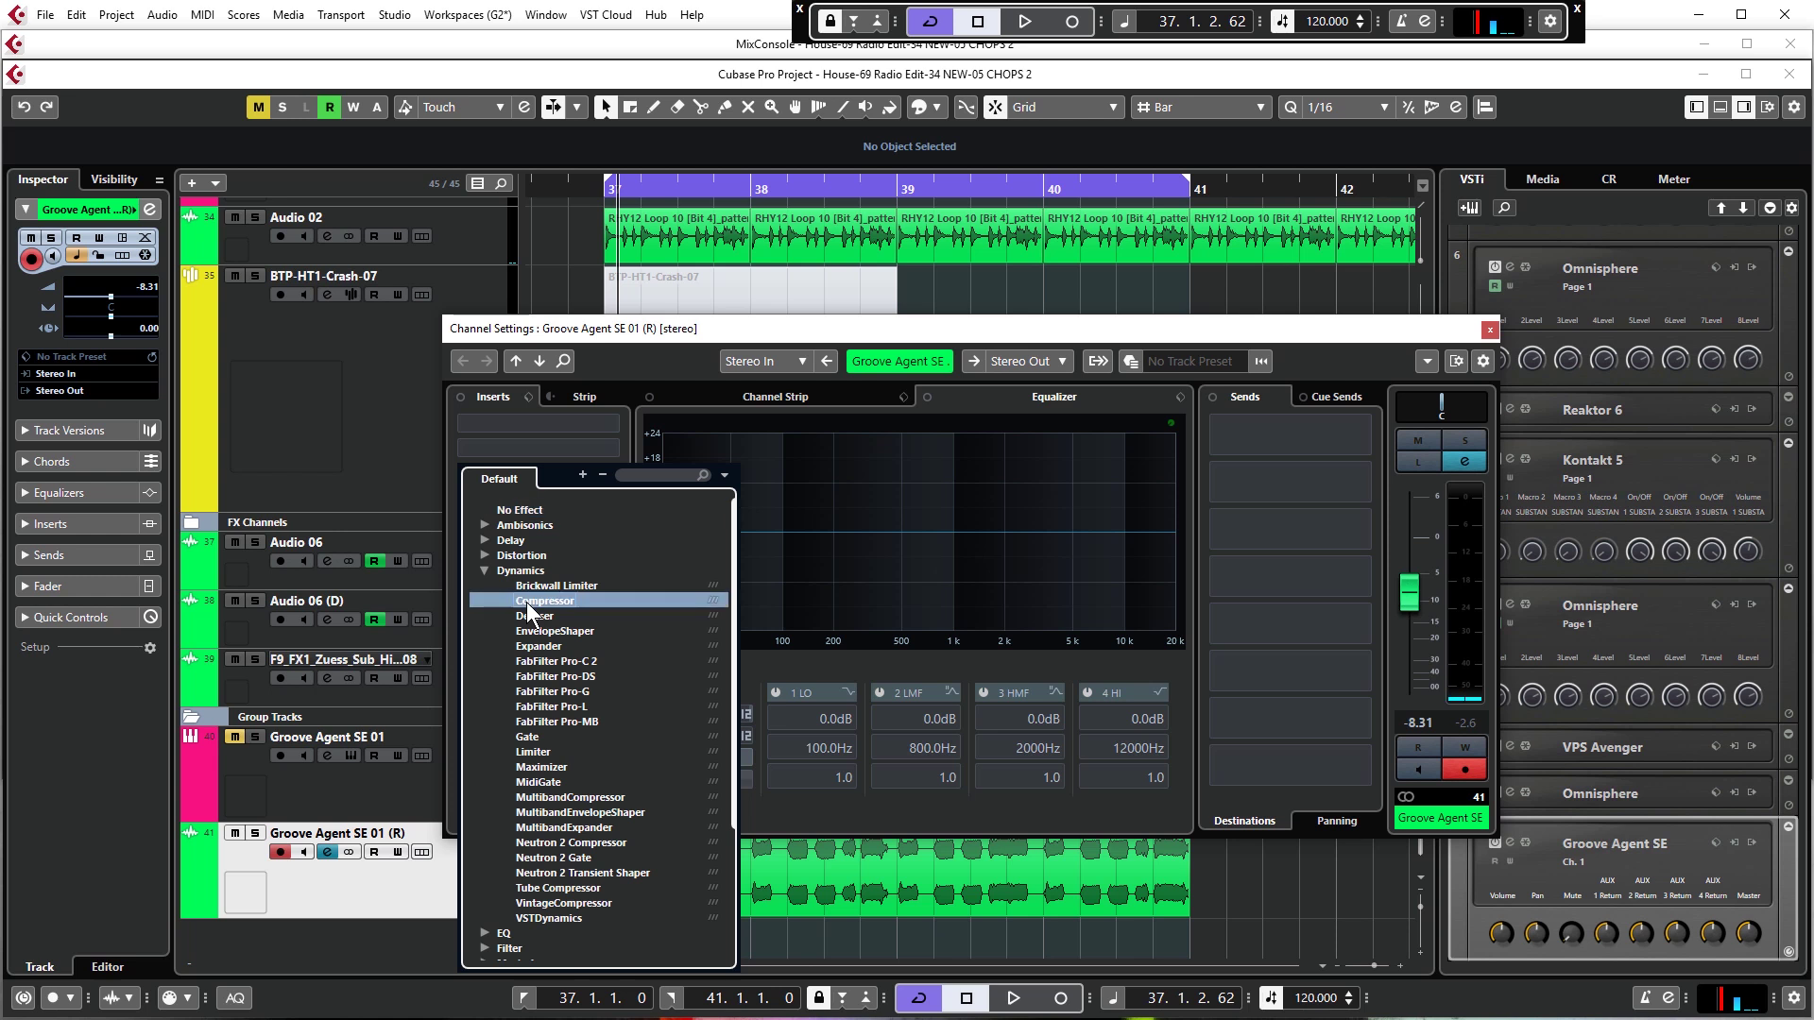
{"action": "left_click", "coordinate": [526, 603]}
{"action": "left_click", "coordinate": [1499, 253]}
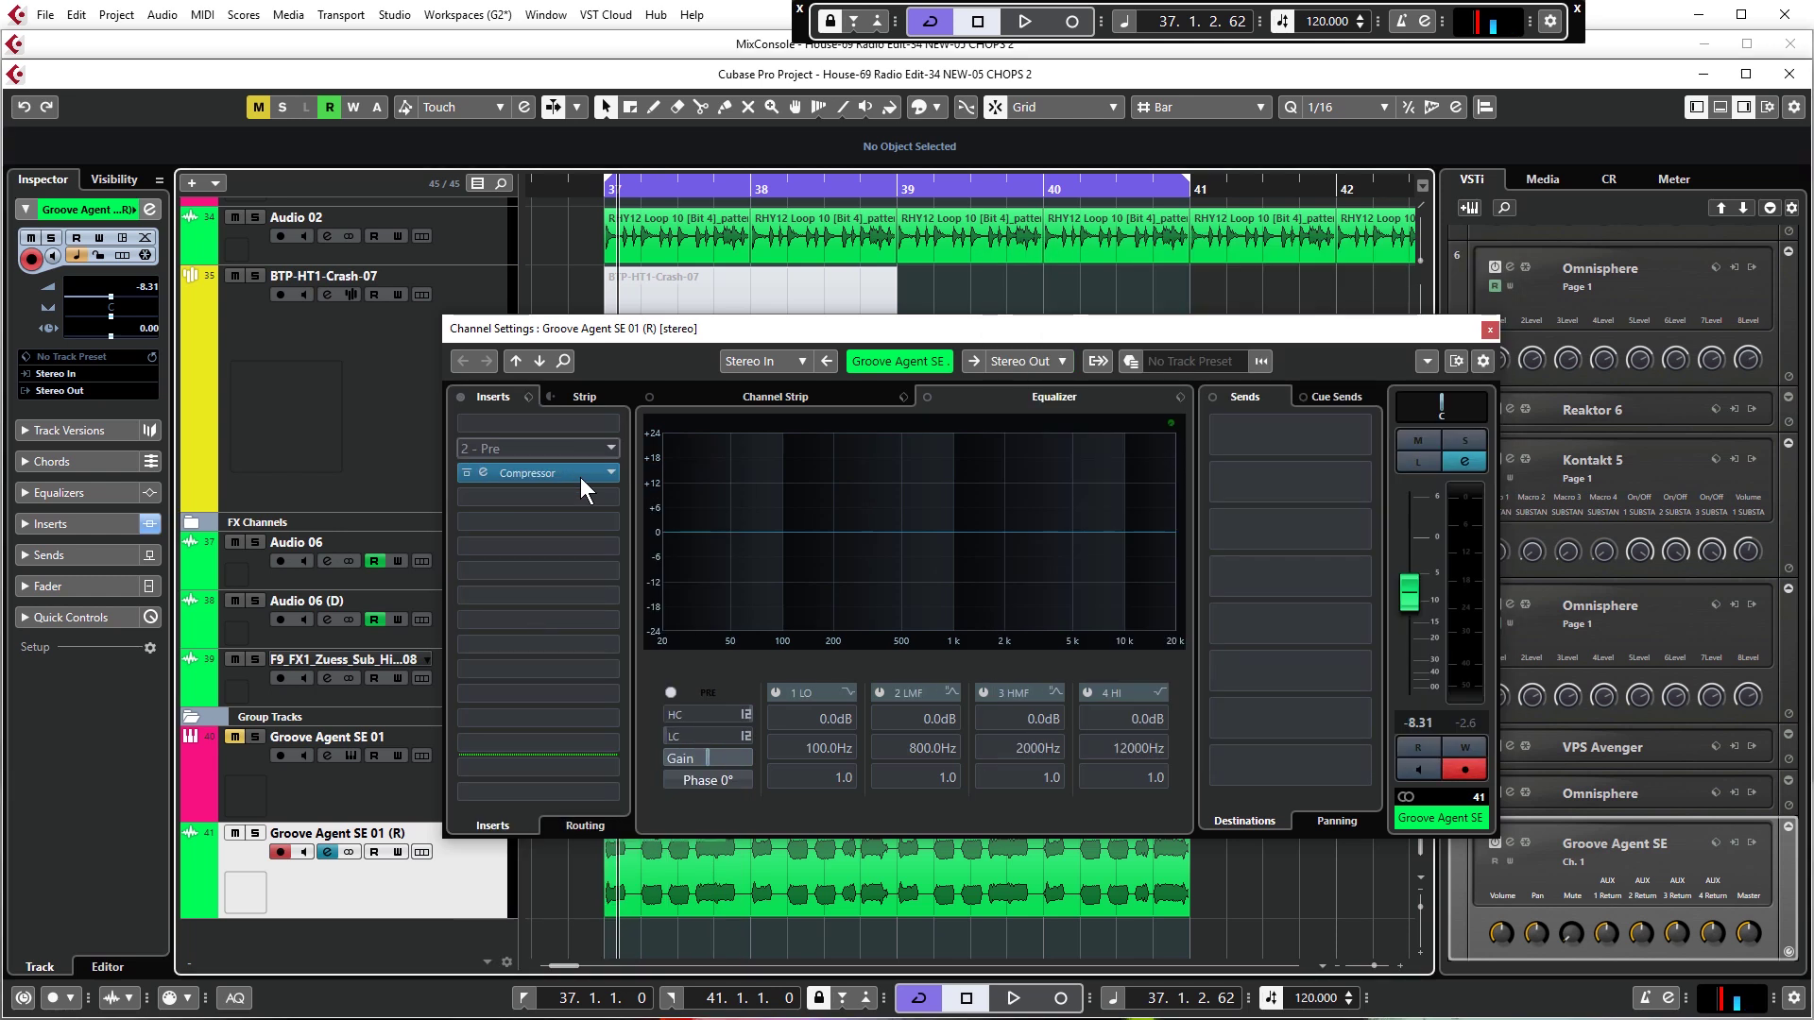
Load Quadrafuzz v2 in the third insert slot of the rendered track, play the loop, and close the effect and channel windows
{"action": "left_click", "coordinate": [595, 475]}
{"action": "left_click", "coordinate": [486, 556]}
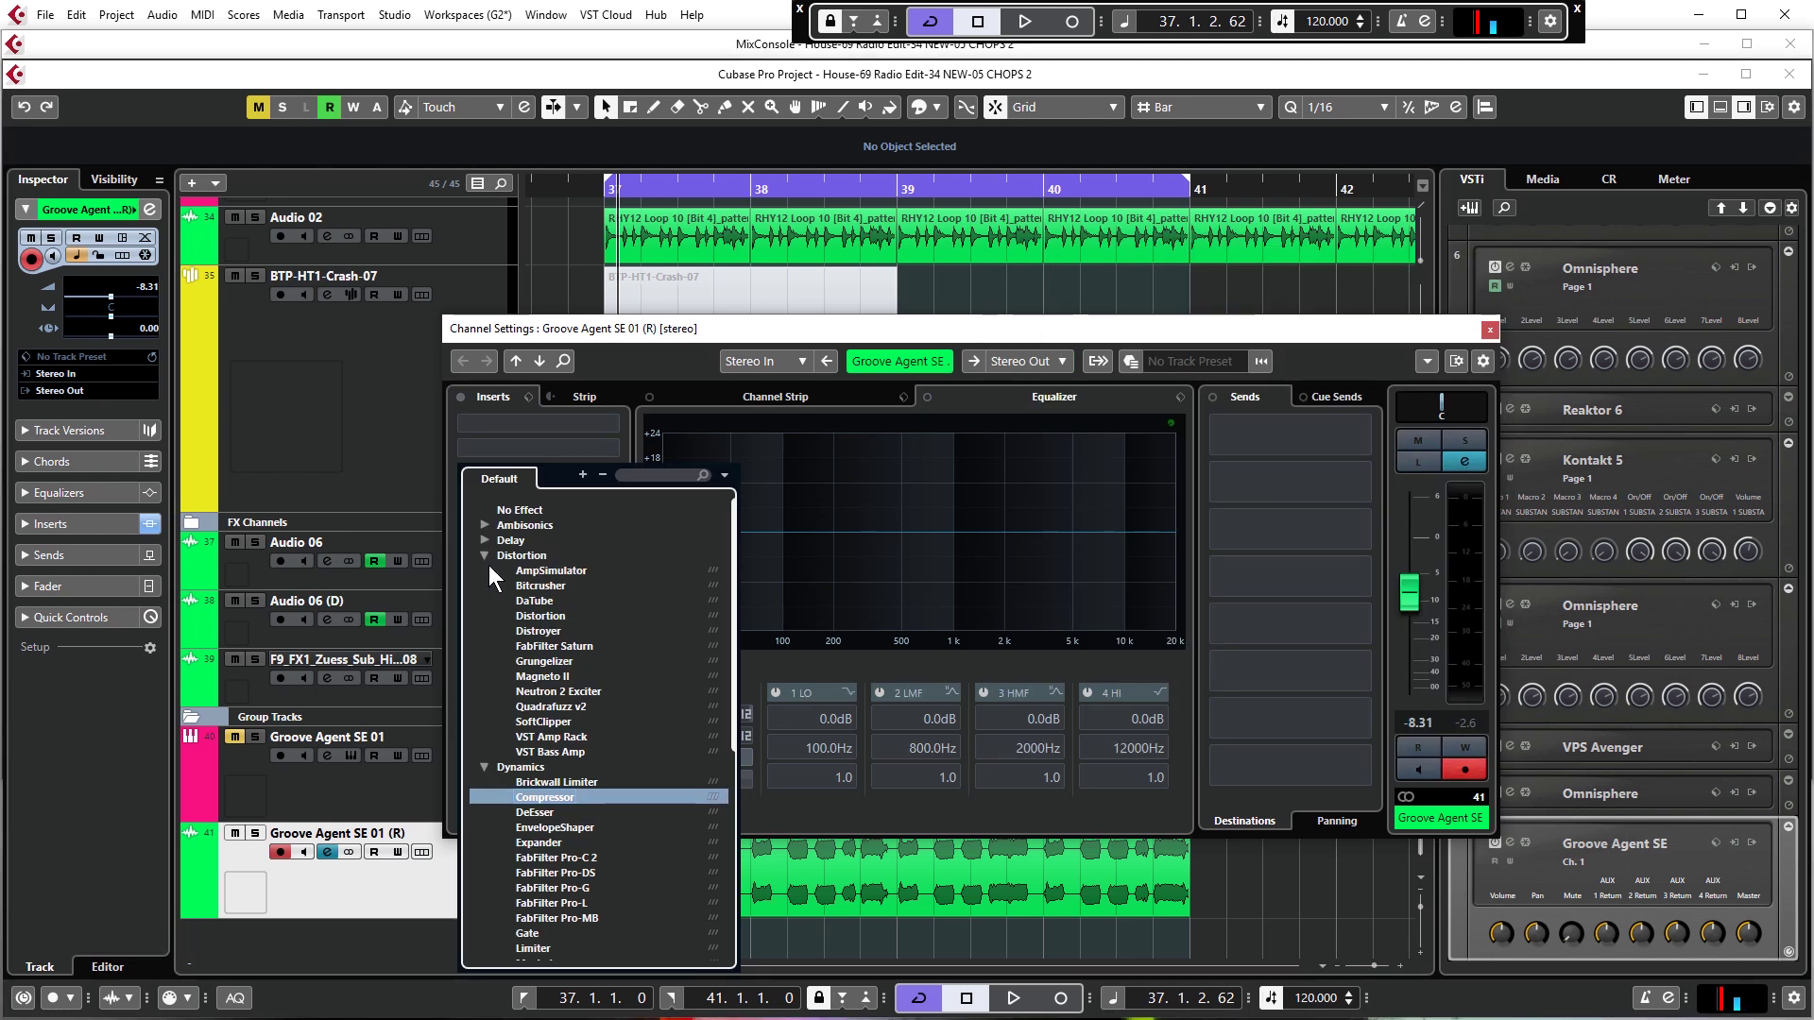
{"action": "left_click", "coordinate": [539, 703]}
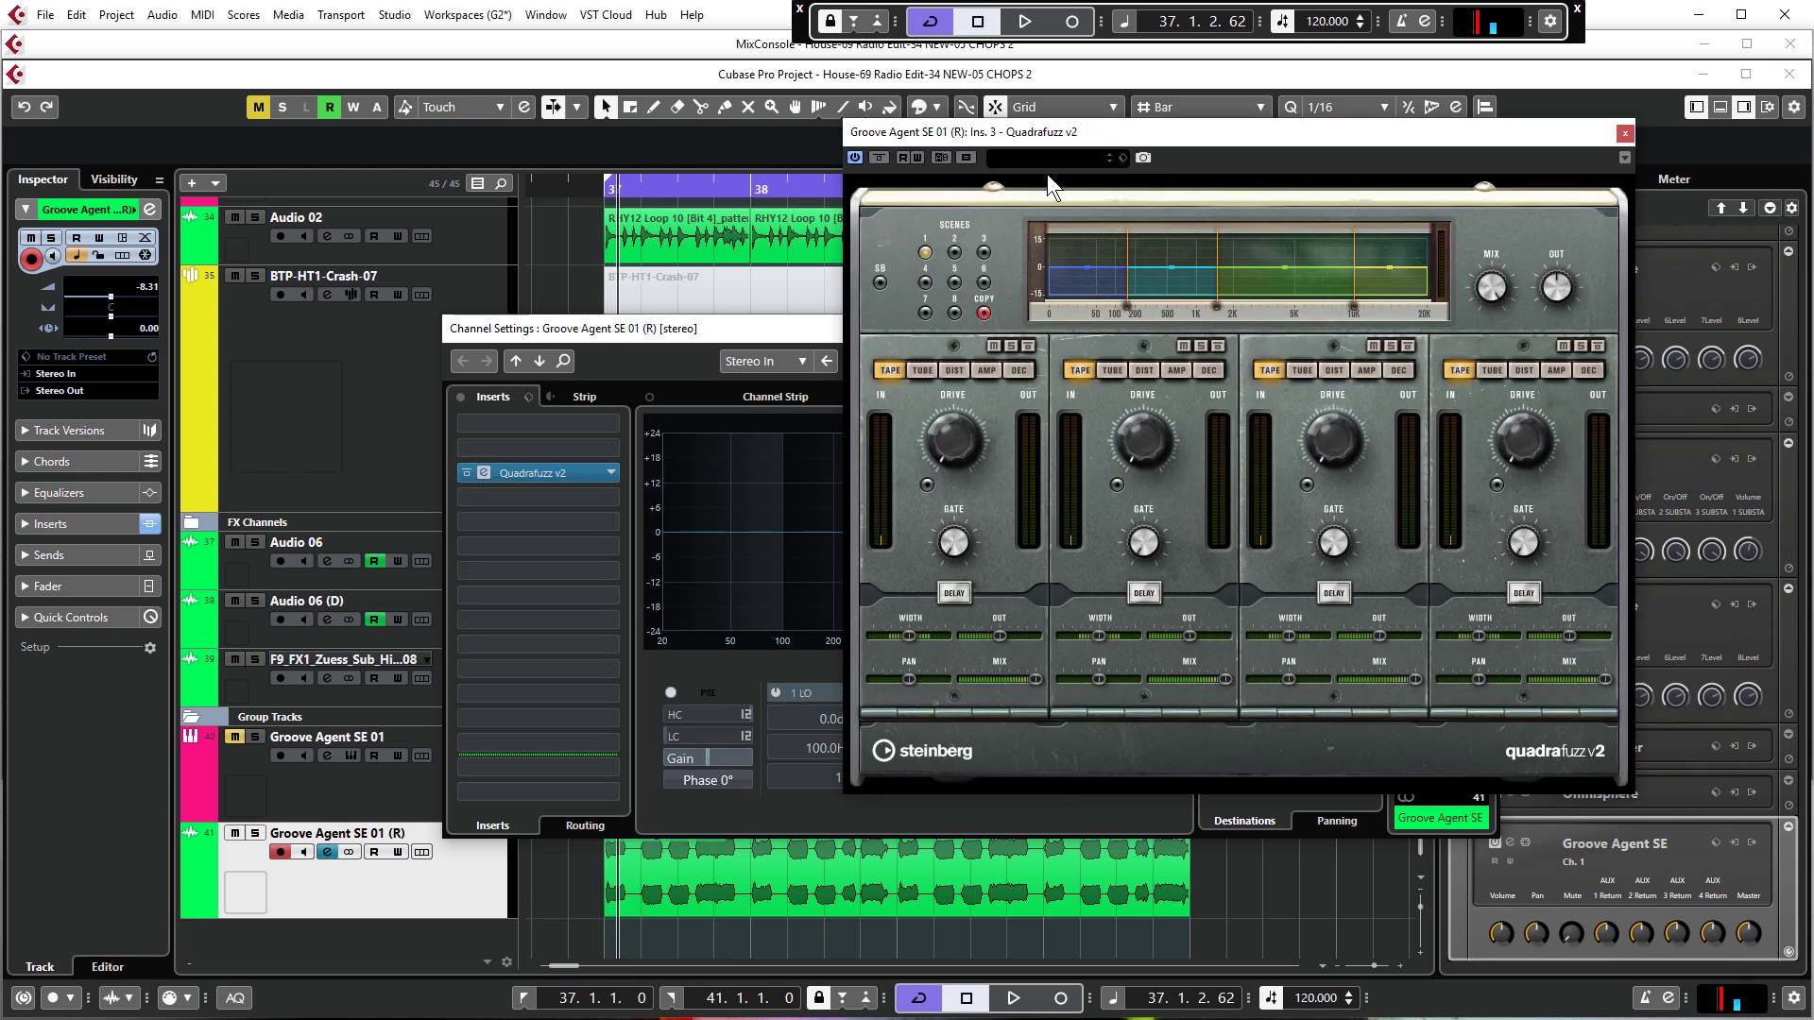
{"action": "left_click_drag", "start_coordinate": [1053, 132], "coordinate": [801, 231]}
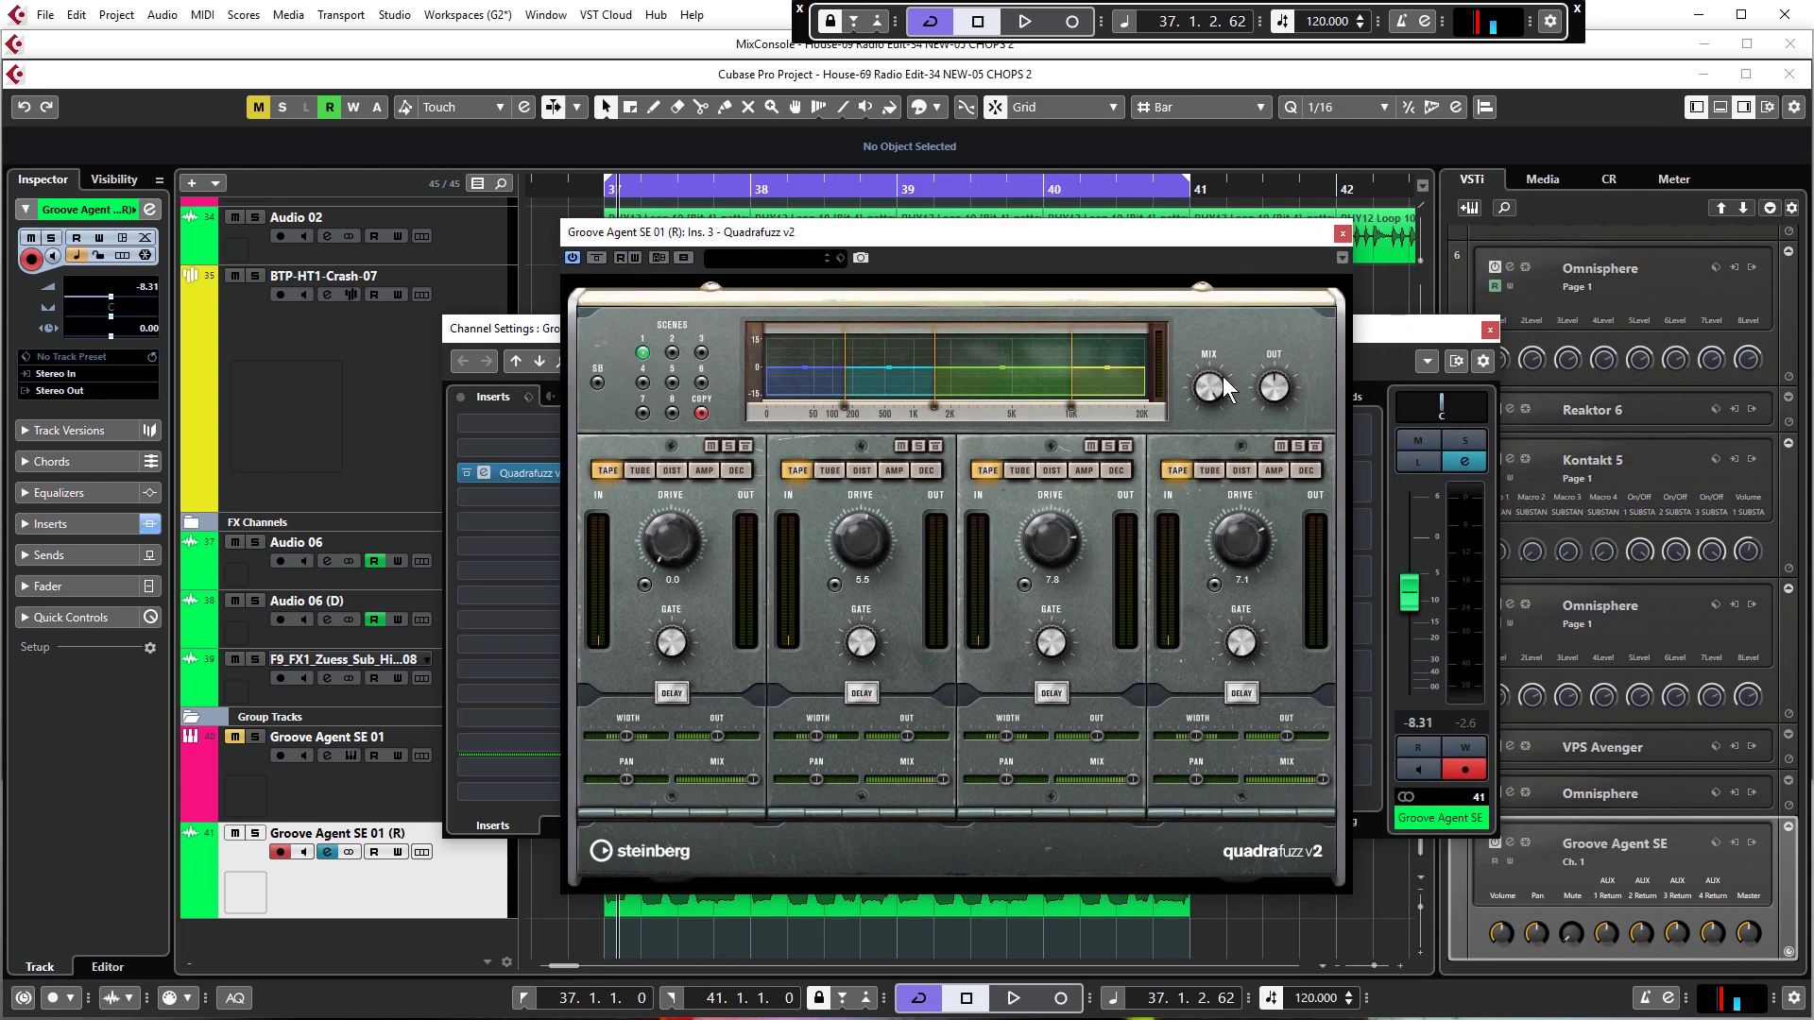
{"action": "key", "text": "space"}
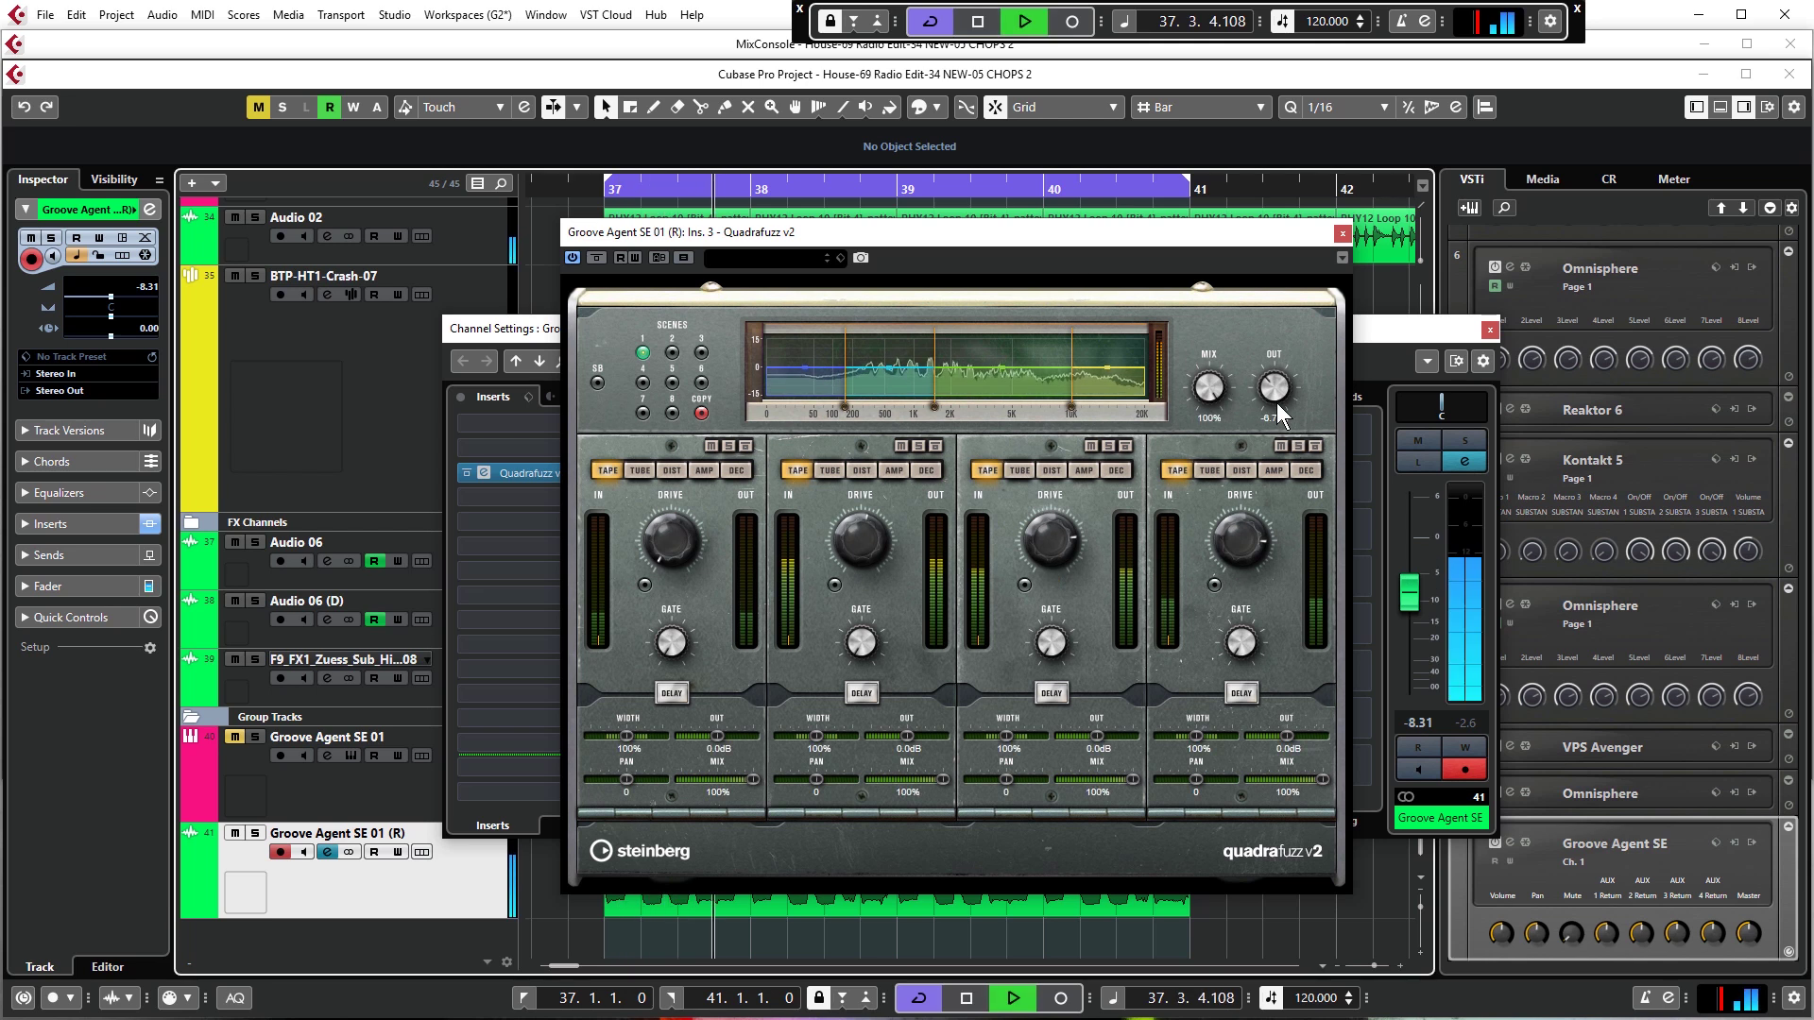
{"action": "left_click", "coordinate": [1342, 235]}
{"action": "left_click", "coordinate": [1490, 329]}
{"action": "key", "text": "space"}
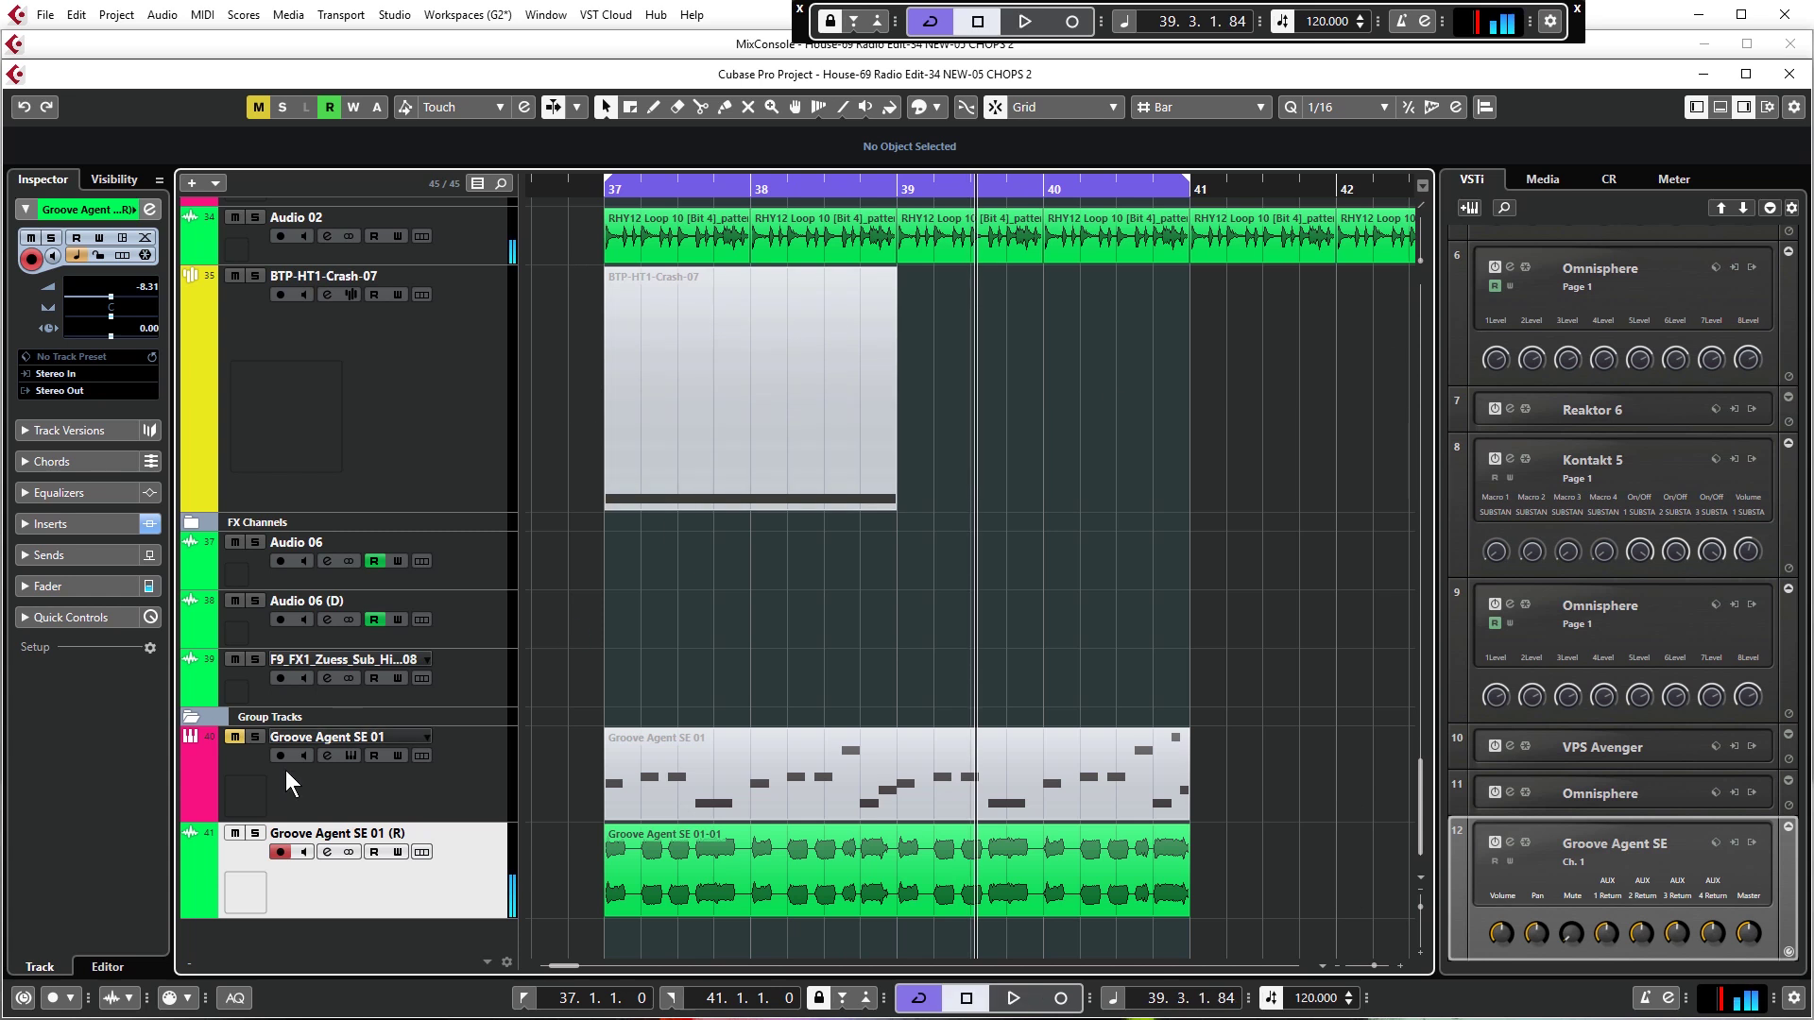
Add RoomWorks SE in the rendered track's fifth insert slot with a reverb time of 2.27 and a mix of 14, checking playback
{"action": "left_click", "coordinate": [327, 853]}
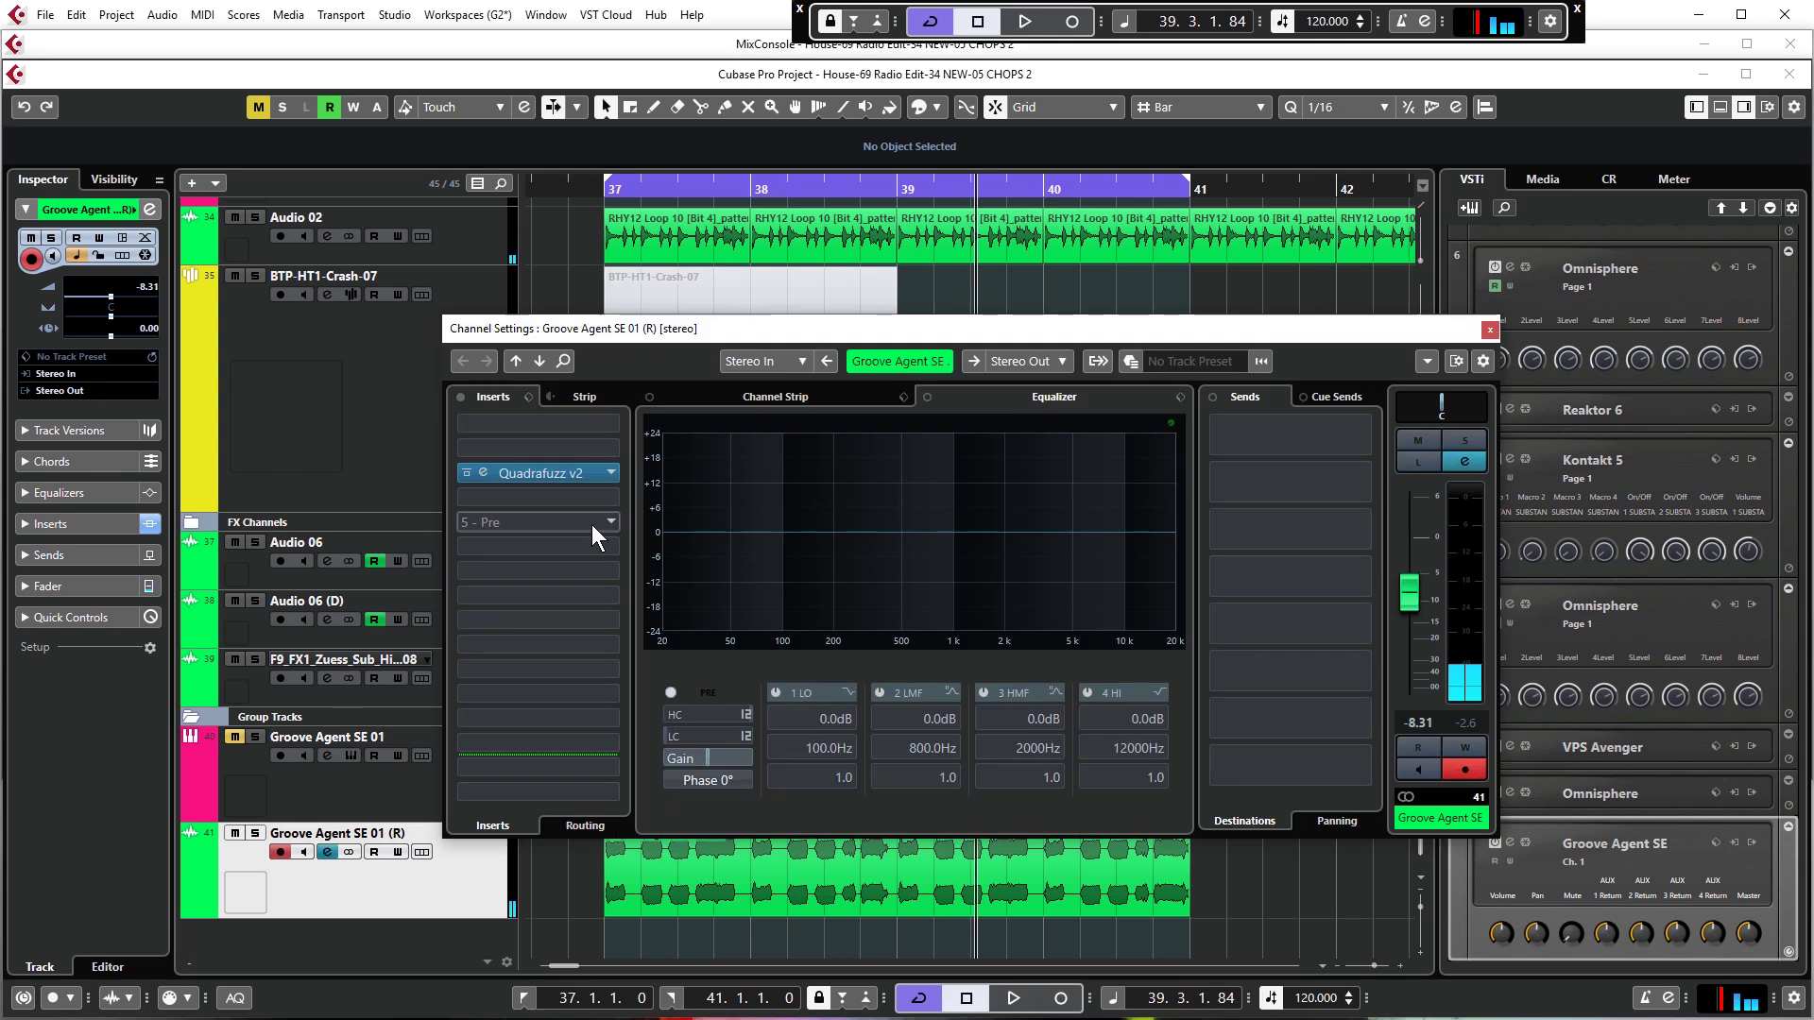
{"action": "left_click", "coordinate": [586, 526]}
{"action": "left_click", "coordinate": [915, 565]}
{"action": "key", "text": "space"}
{"action": "left_click_drag", "start_coordinate": [950, 465], "coordinate": [973, 433]}
{"action": "mouse_move", "coordinate": [971, 605]}
{"action": "left_mouse_down"}
{"action": "mouse_move", "coordinate": [984, 656]}
{"action": "mouse_move", "coordinate": [978, 601]}
{"action": "left_mouse_up"}
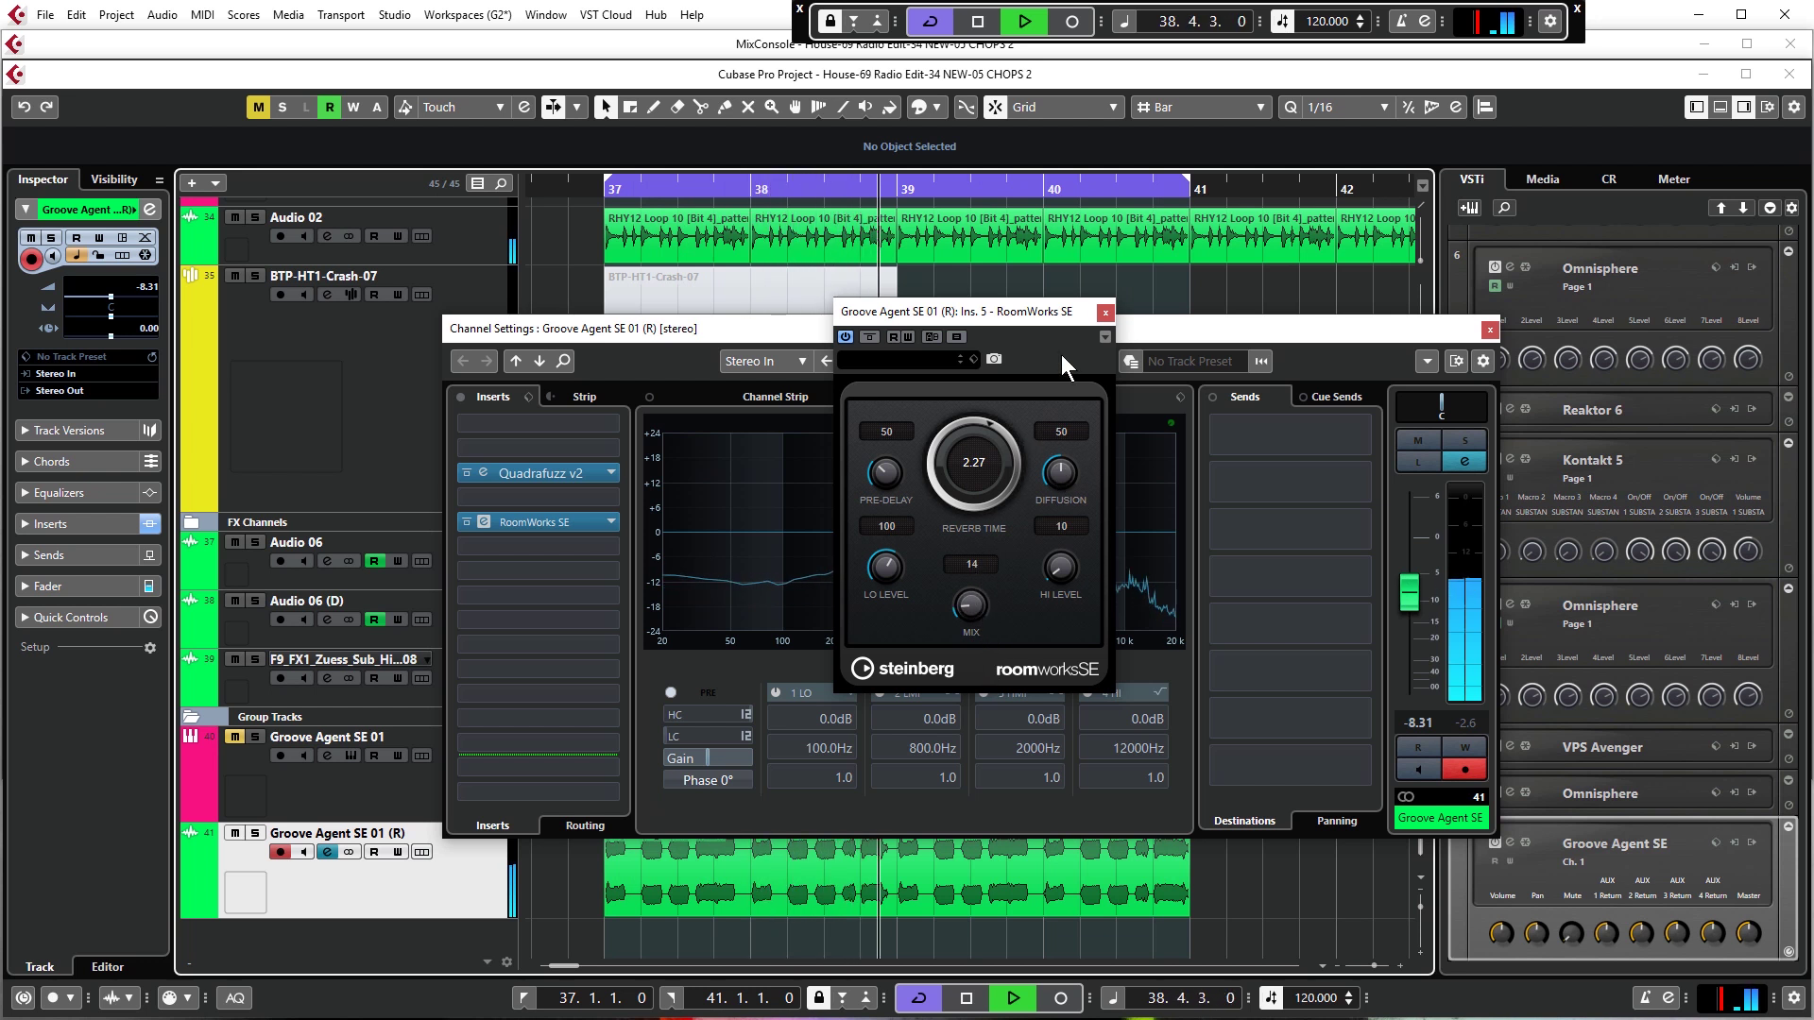
{"action": "left_click_drag", "start_coordinate": [996, 312], "coordinate": [1068, 368]}
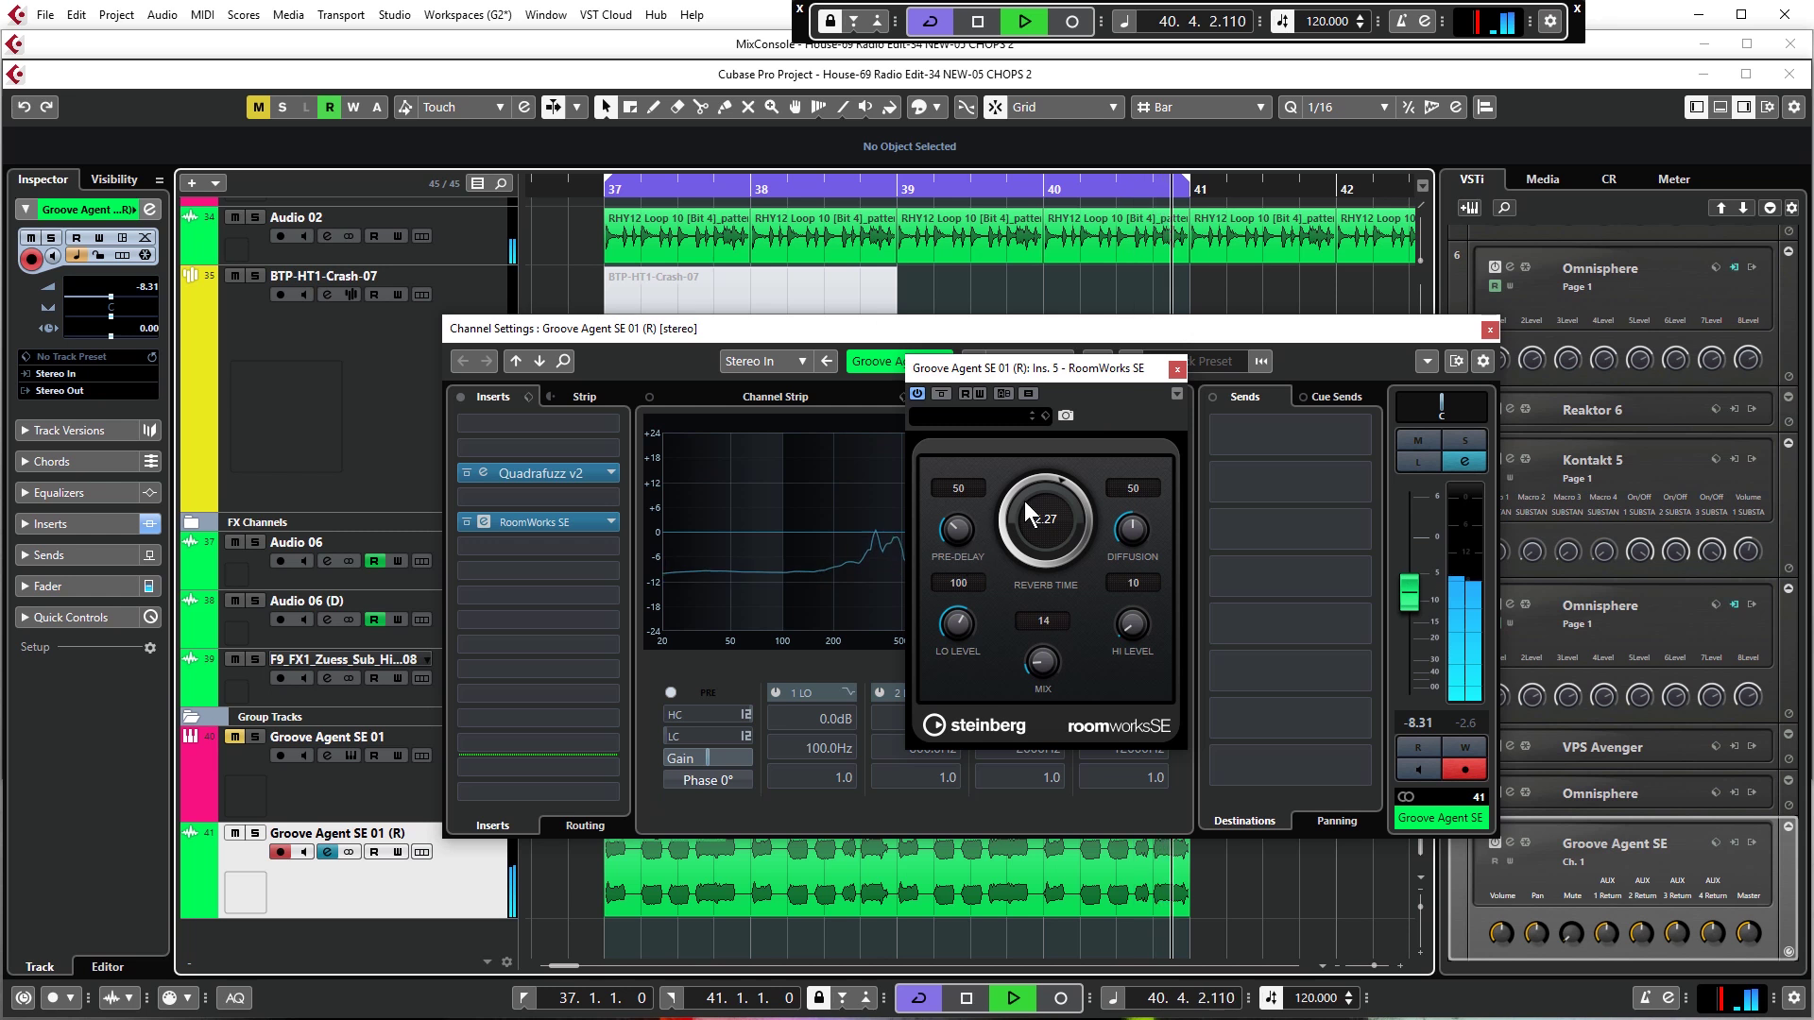
{"action": "left_click", "coordinate": [1180, 368]}
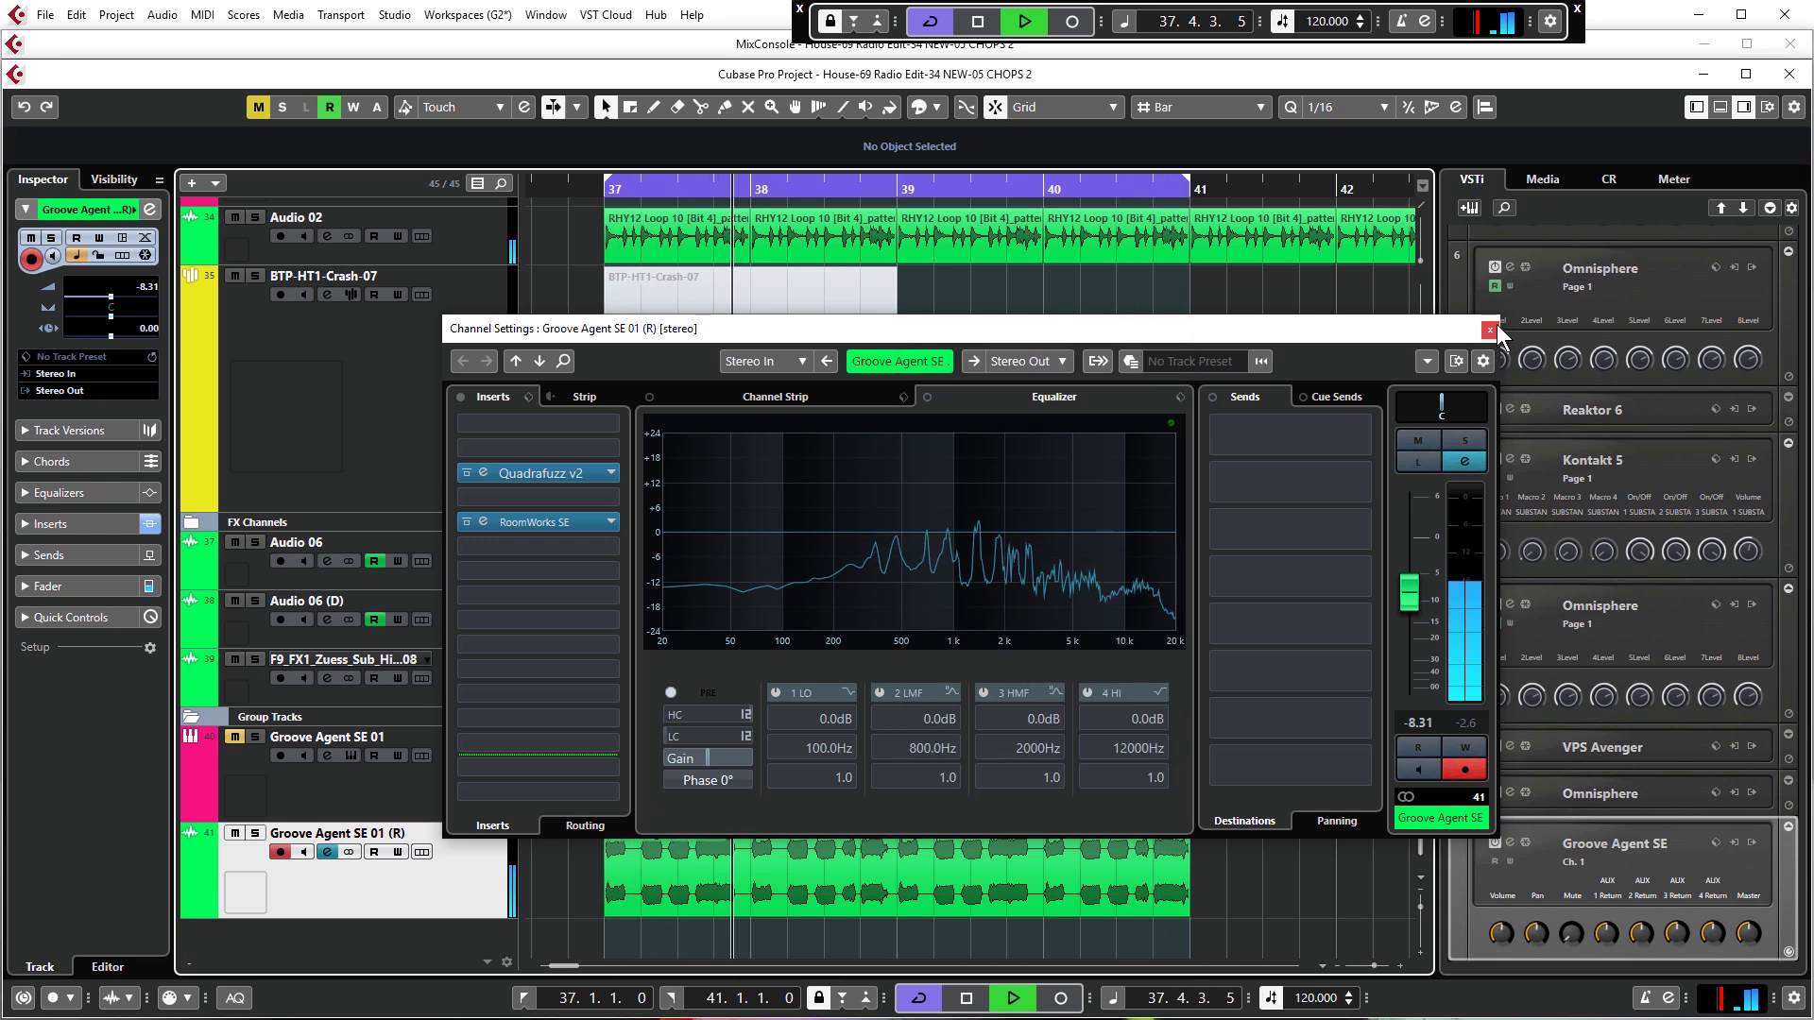
{"action": "left_click", "coordinate": [1490, 329]}
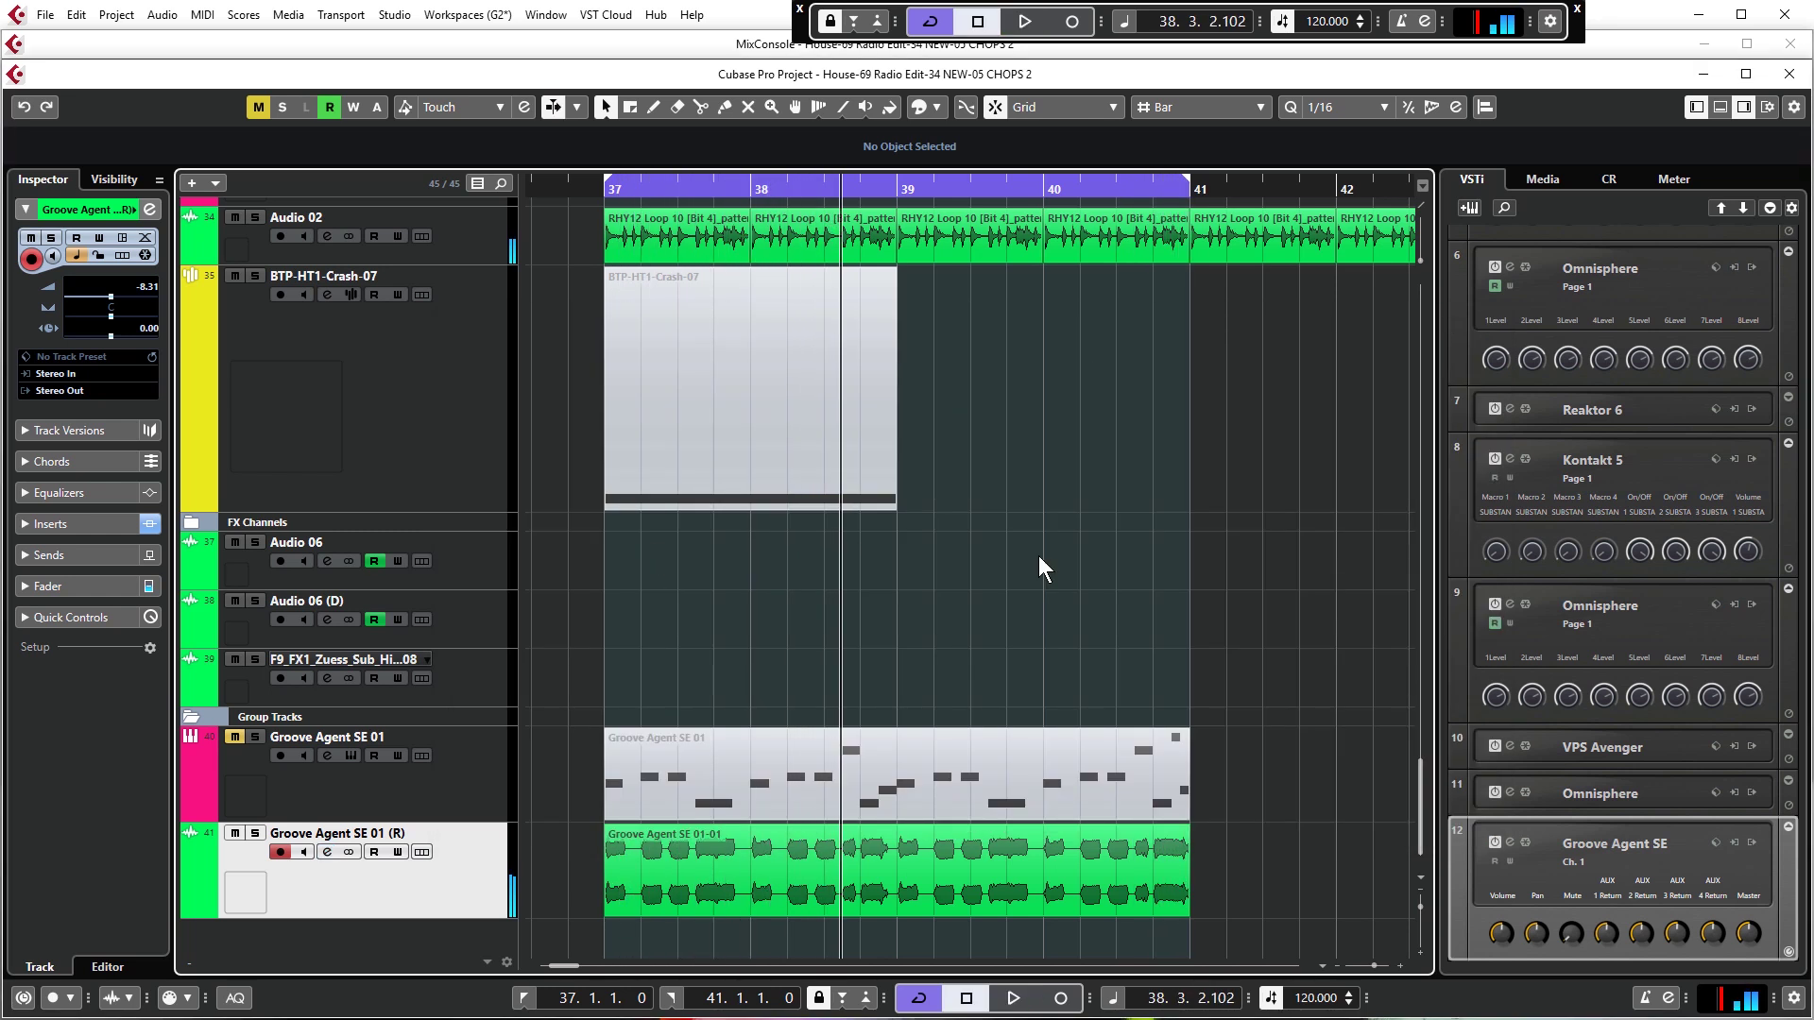
Play the arrangement from bar 33 and look through the vocal, riser, loop and synth tracks around the chop section
{"action": "scroll", "coordinate": [1132, 550], "scroll_direction": "down", "scroll_amount": 3}
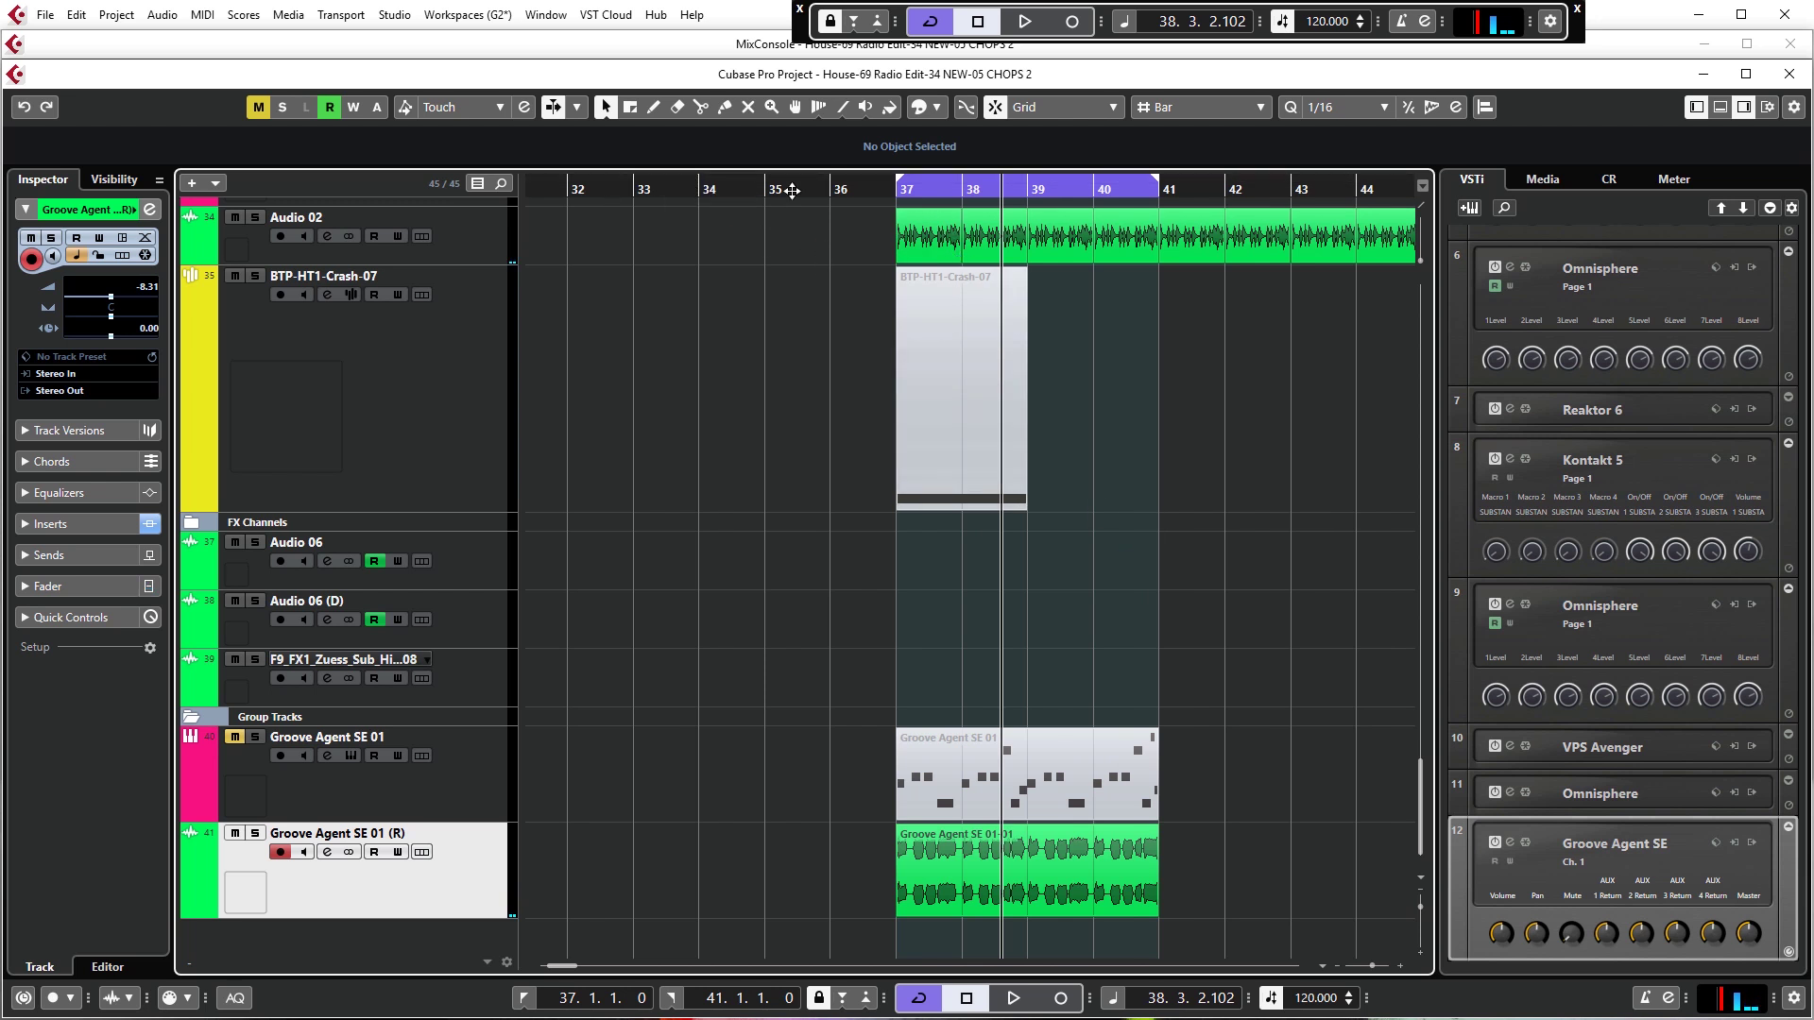
{"action": "left_click", "coordinate": [629, 191]}
{"action": "key", "text": "space"}
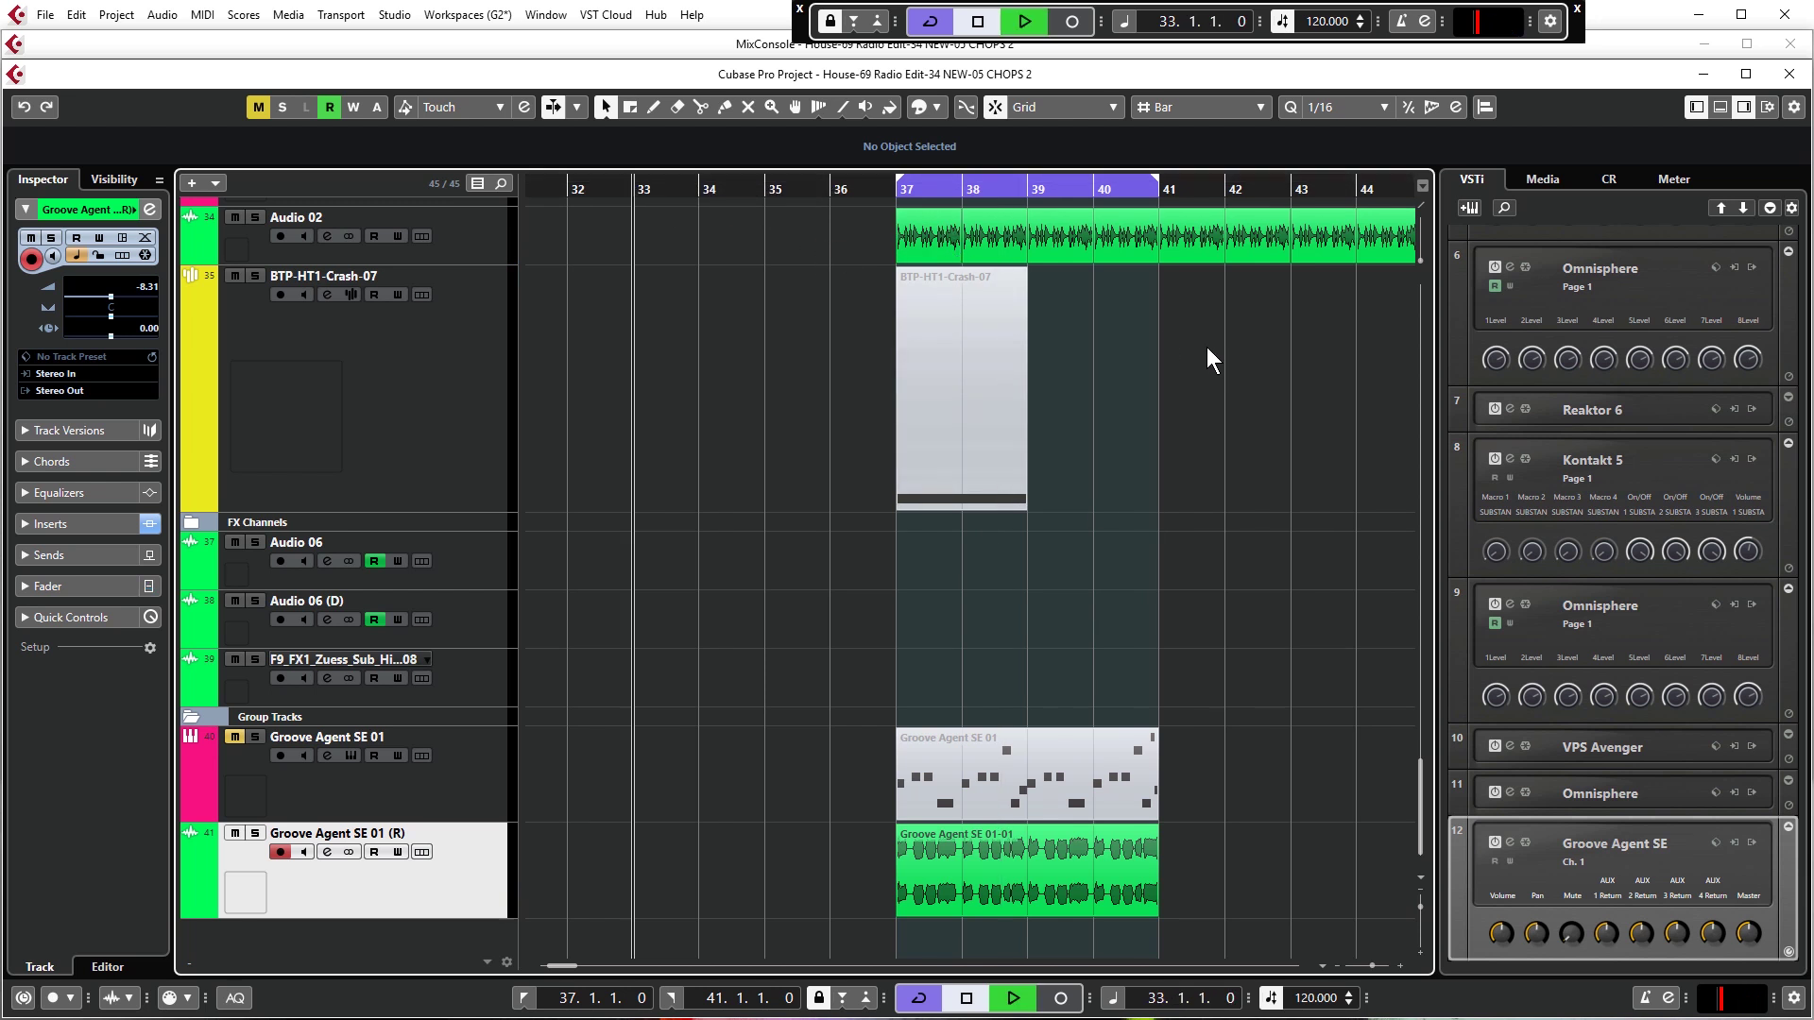
{"action": "scroll", "coordinate": [901, 604], "scroll_direction": "up", "scroll_amount": 10}
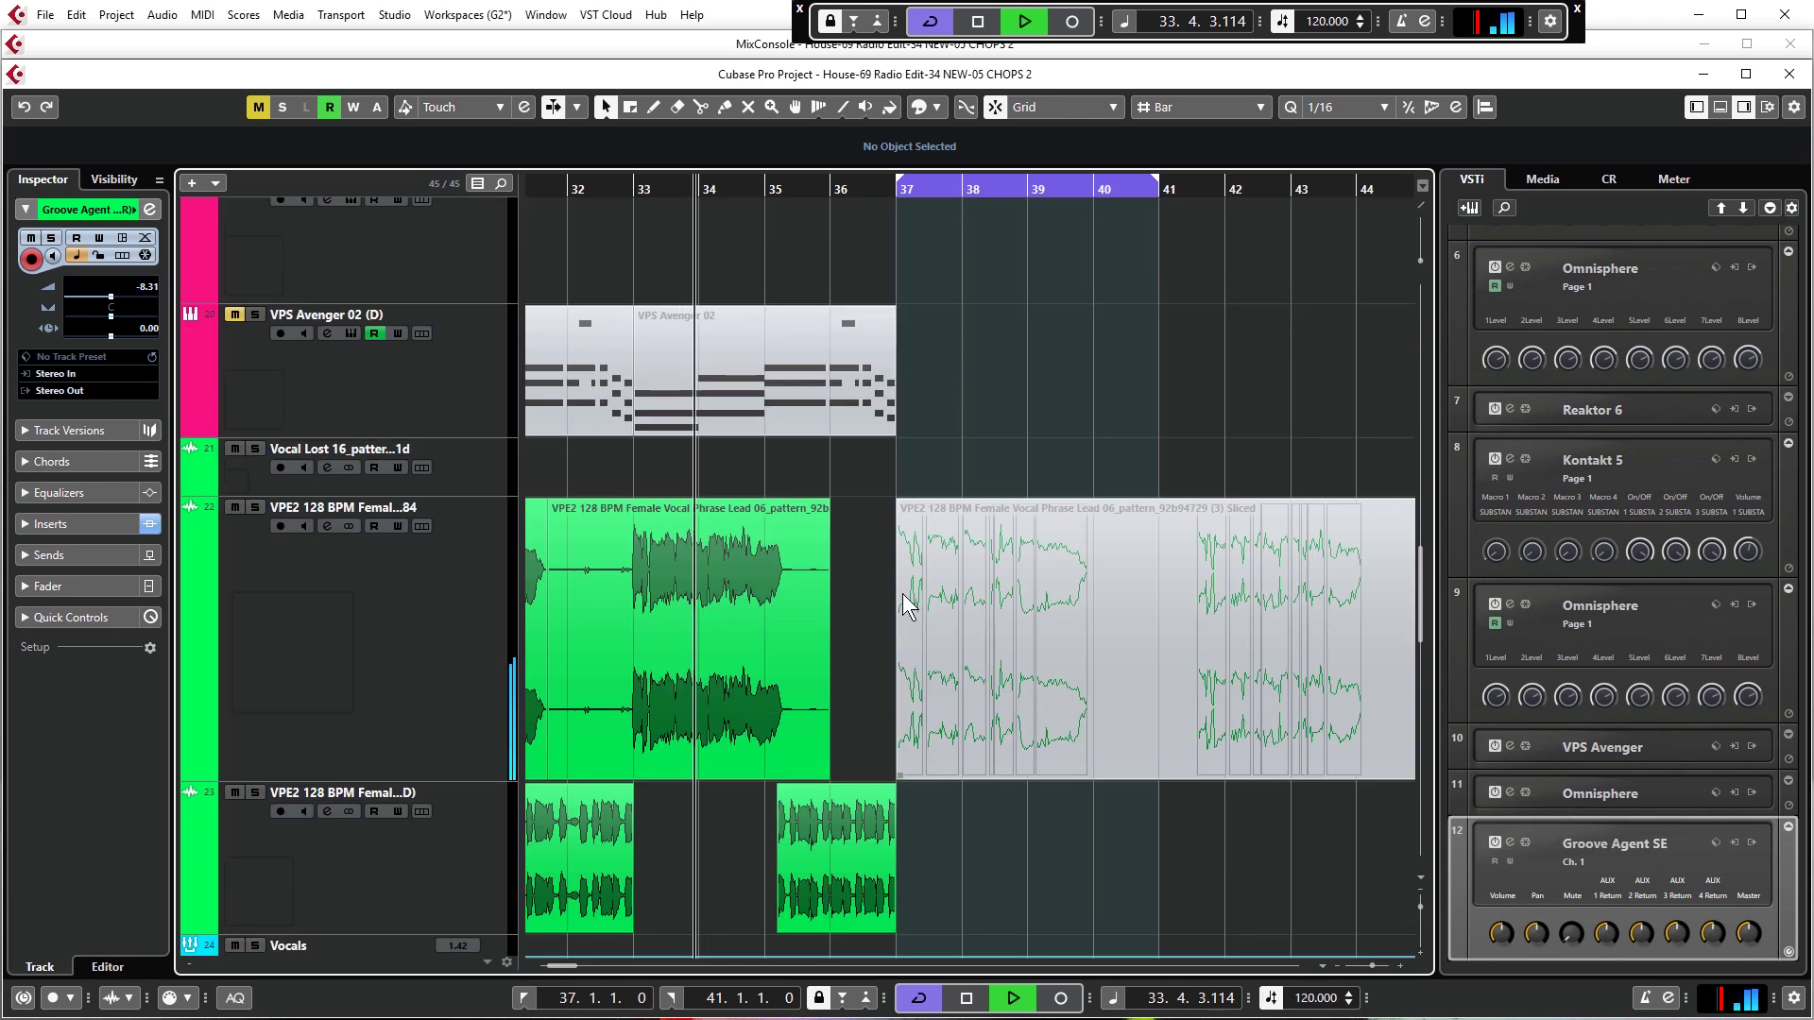
{"action": "scroll", "coordinate": [973, 695], "scroll_direction": "down", "scroll_amount": 5}
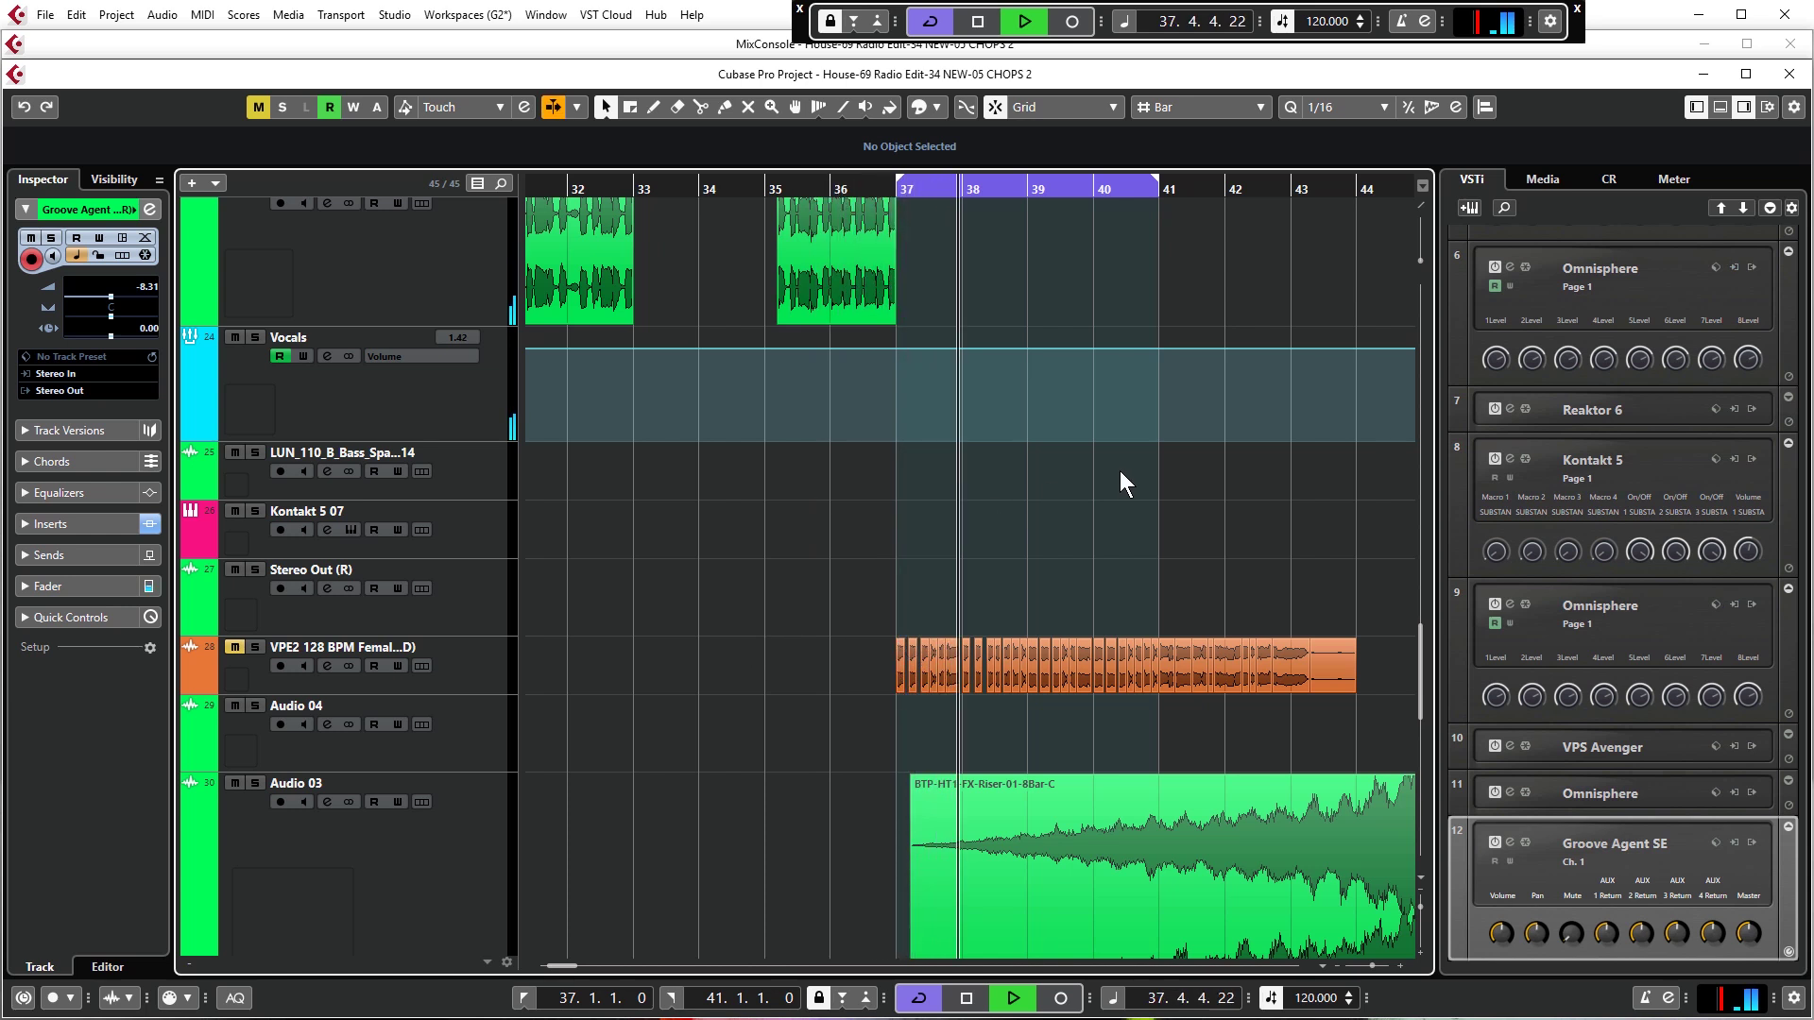
{"action": "scroll", "coordinate": [1120, 470], "scroll_direction": "down", "scroll_amount": 2, "text": "ctrl"}
{"action": "scroll", "coordinate": [1077, 525], "scroll_direction": "down", "scroll_amount": 6}
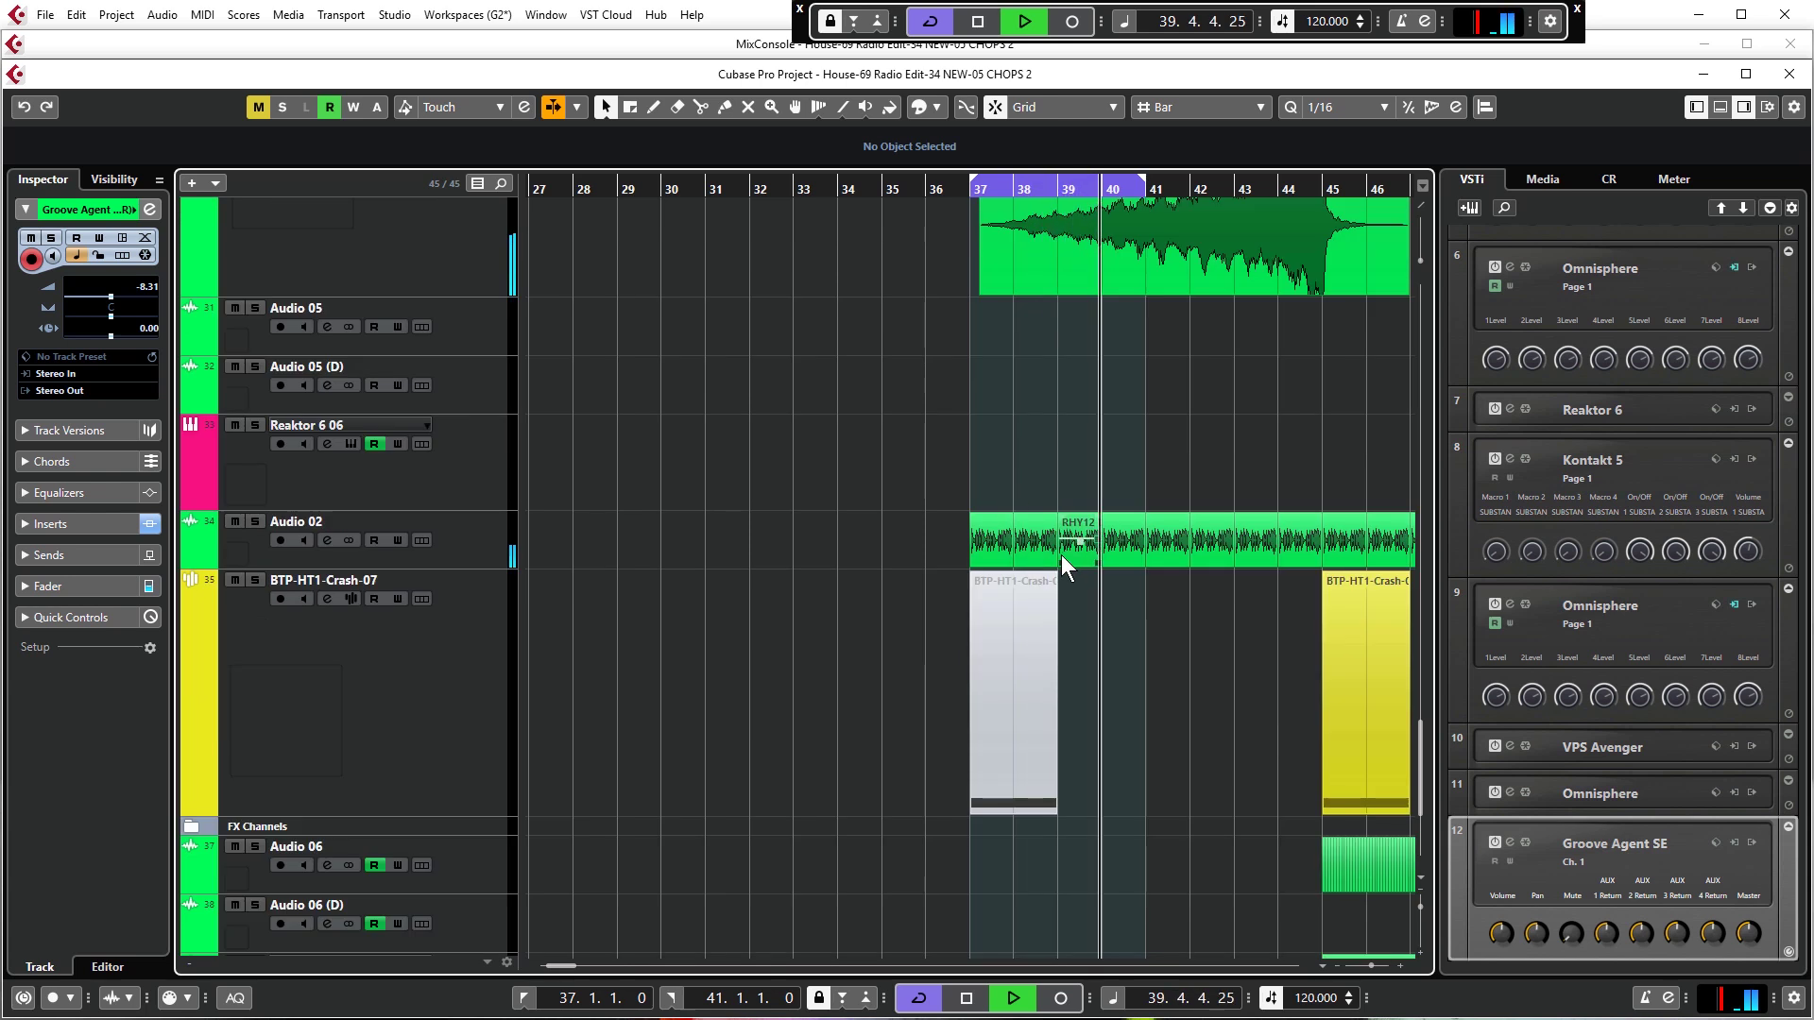
{"action": "scroll", "coordinate": [1062, 553], "scroll_direction": "up", "scroll_amount": 10}
{"action": "scroll", "coordinate": [1062, 554], "scroll_direction": "up", "scroll_amount": 3}
{"action": "scroll", "coordinate": [1064, 558], "scroll_direction": "down", "scroll_amount": 2}
{"action": "scroll", "coordinate": [1068, 560], "scroll_direction": "up", "scroll_amount": 2}
Mute the bar 37 to 41 part on the VPS Avenger 02 track directly below Side Chain and play the section from bar 35
{"action": "right_click", "coordinate": [1043, 540]}
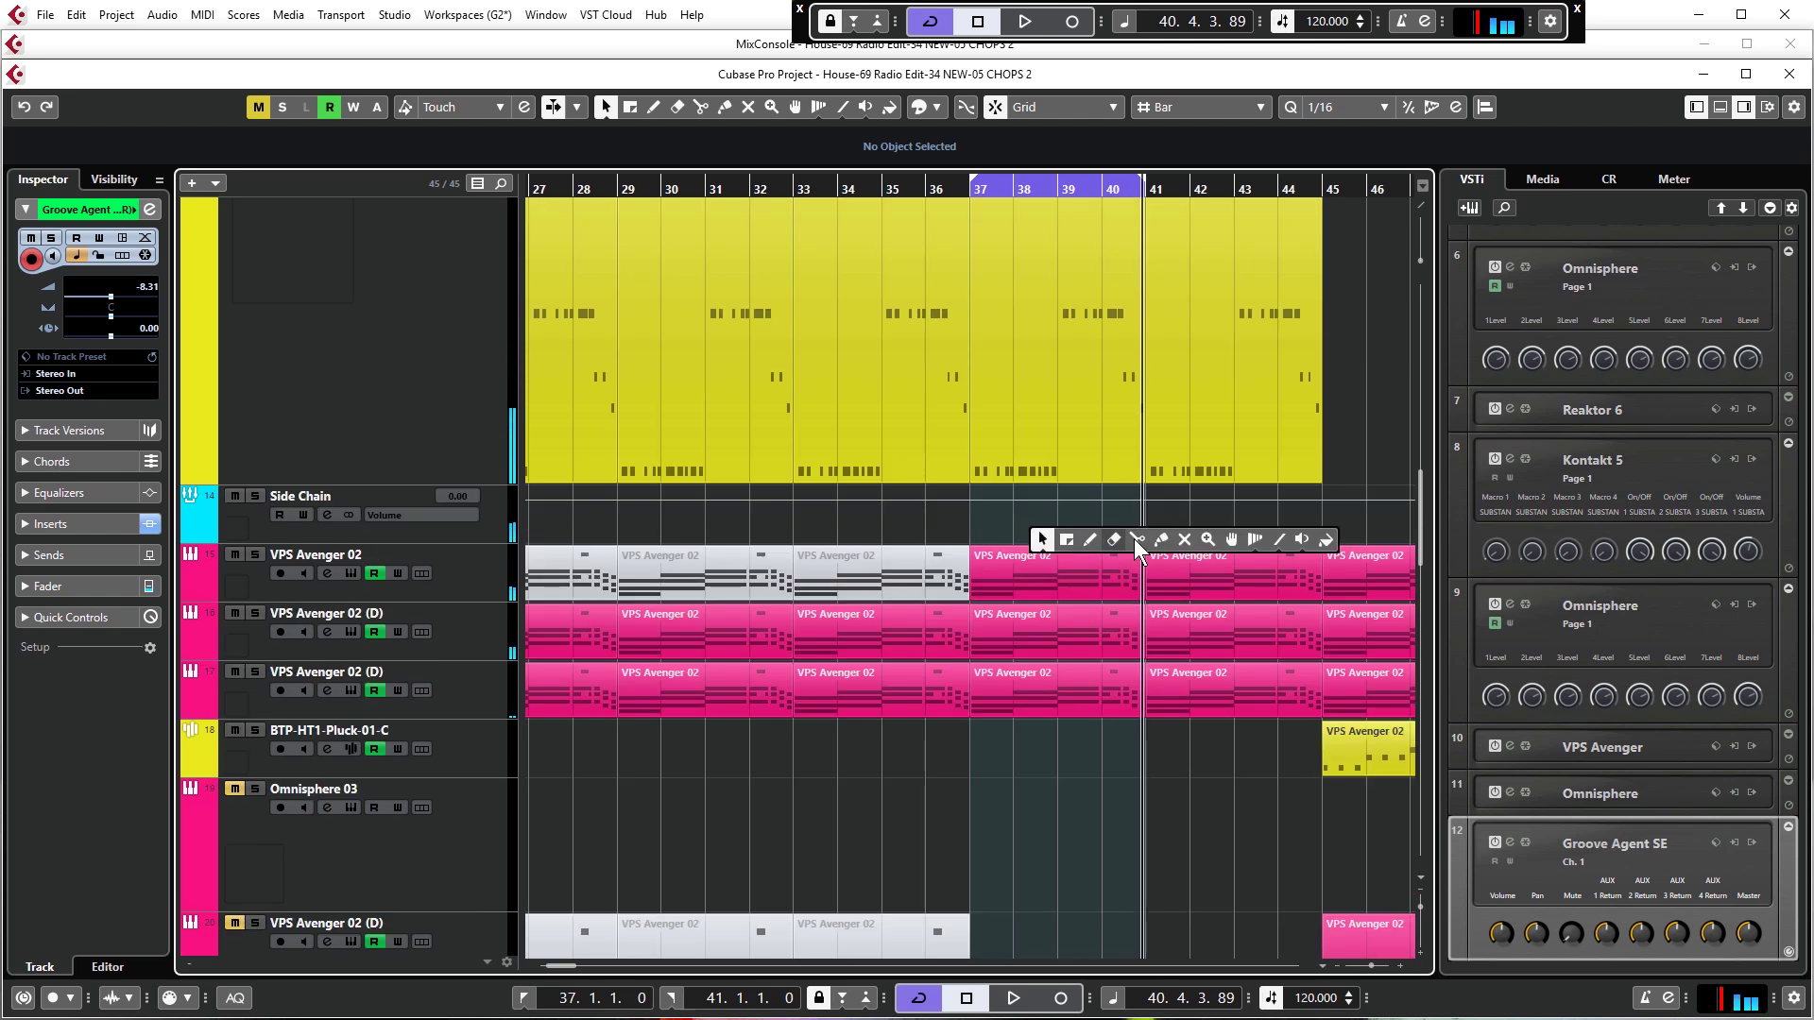
{"action": "left_click", "coordinate": [1185, 540]}
{"action": "left_click", "coordinate": [1072, 571]}
{"action": "left_click", "coordinate": [969, 190]}
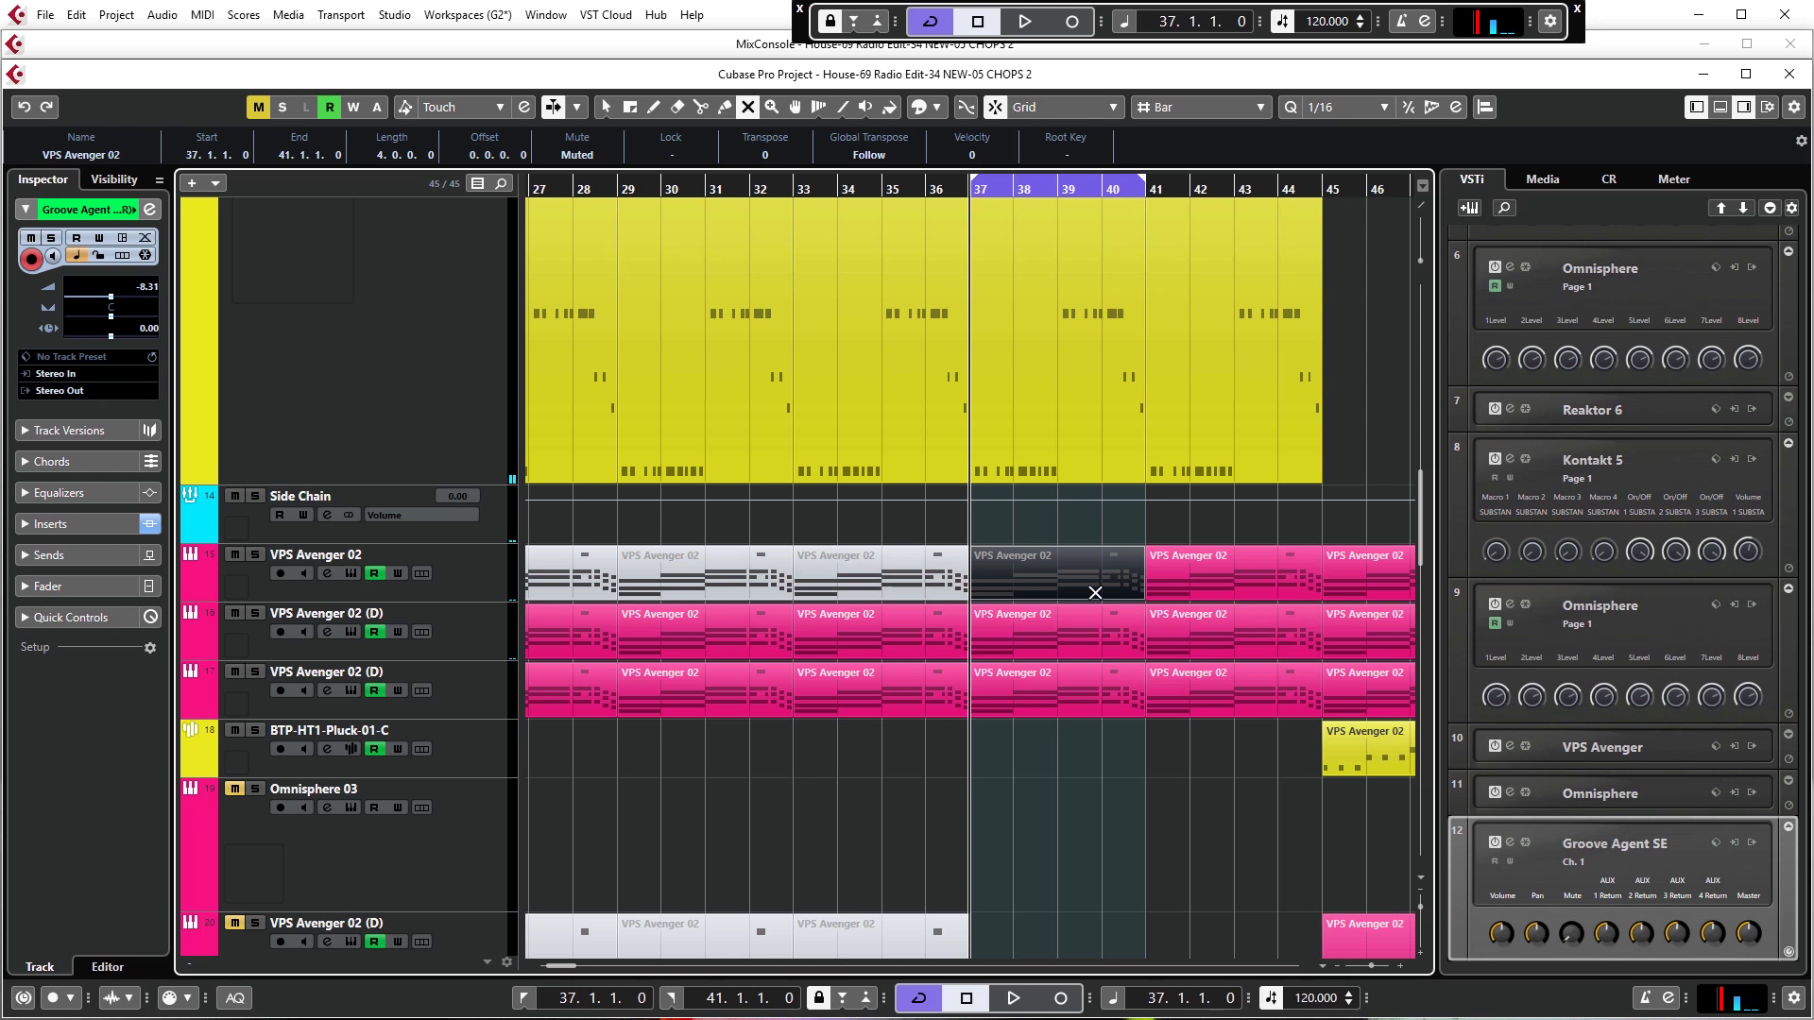
{"action": "key", "text": "space"}
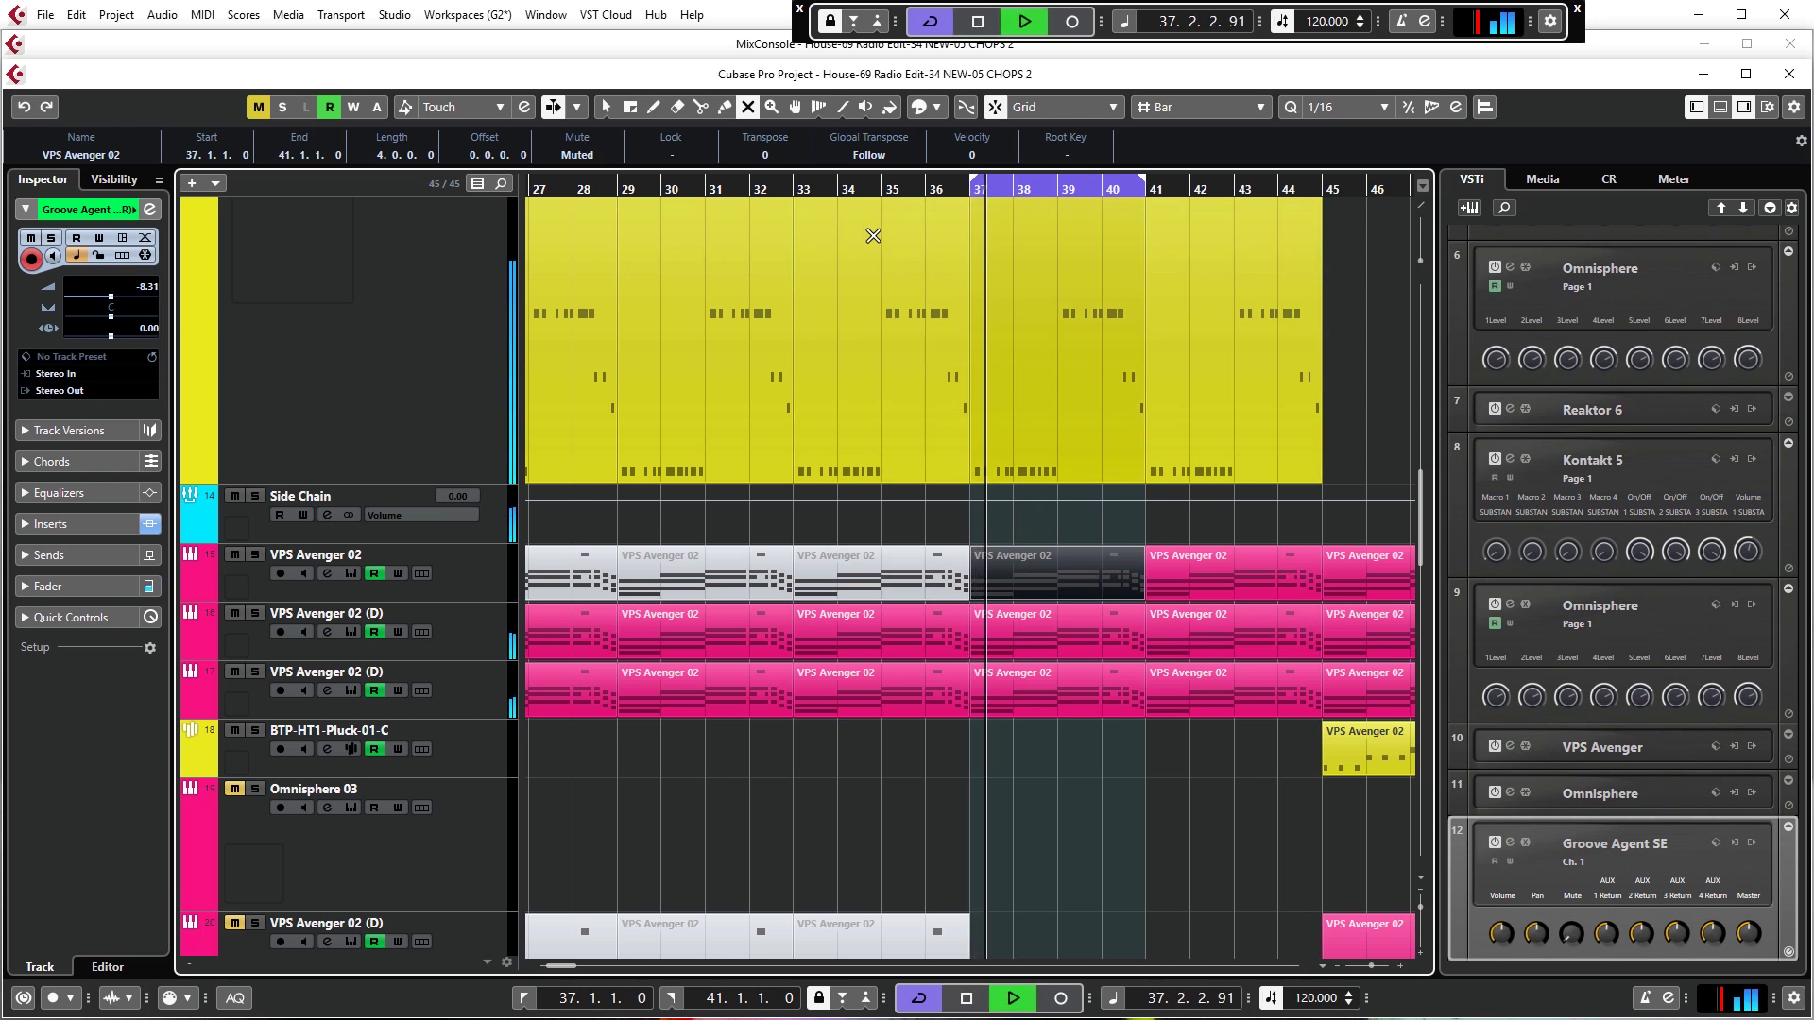
{"action": "left_click", "coordinate": [883, 190]}
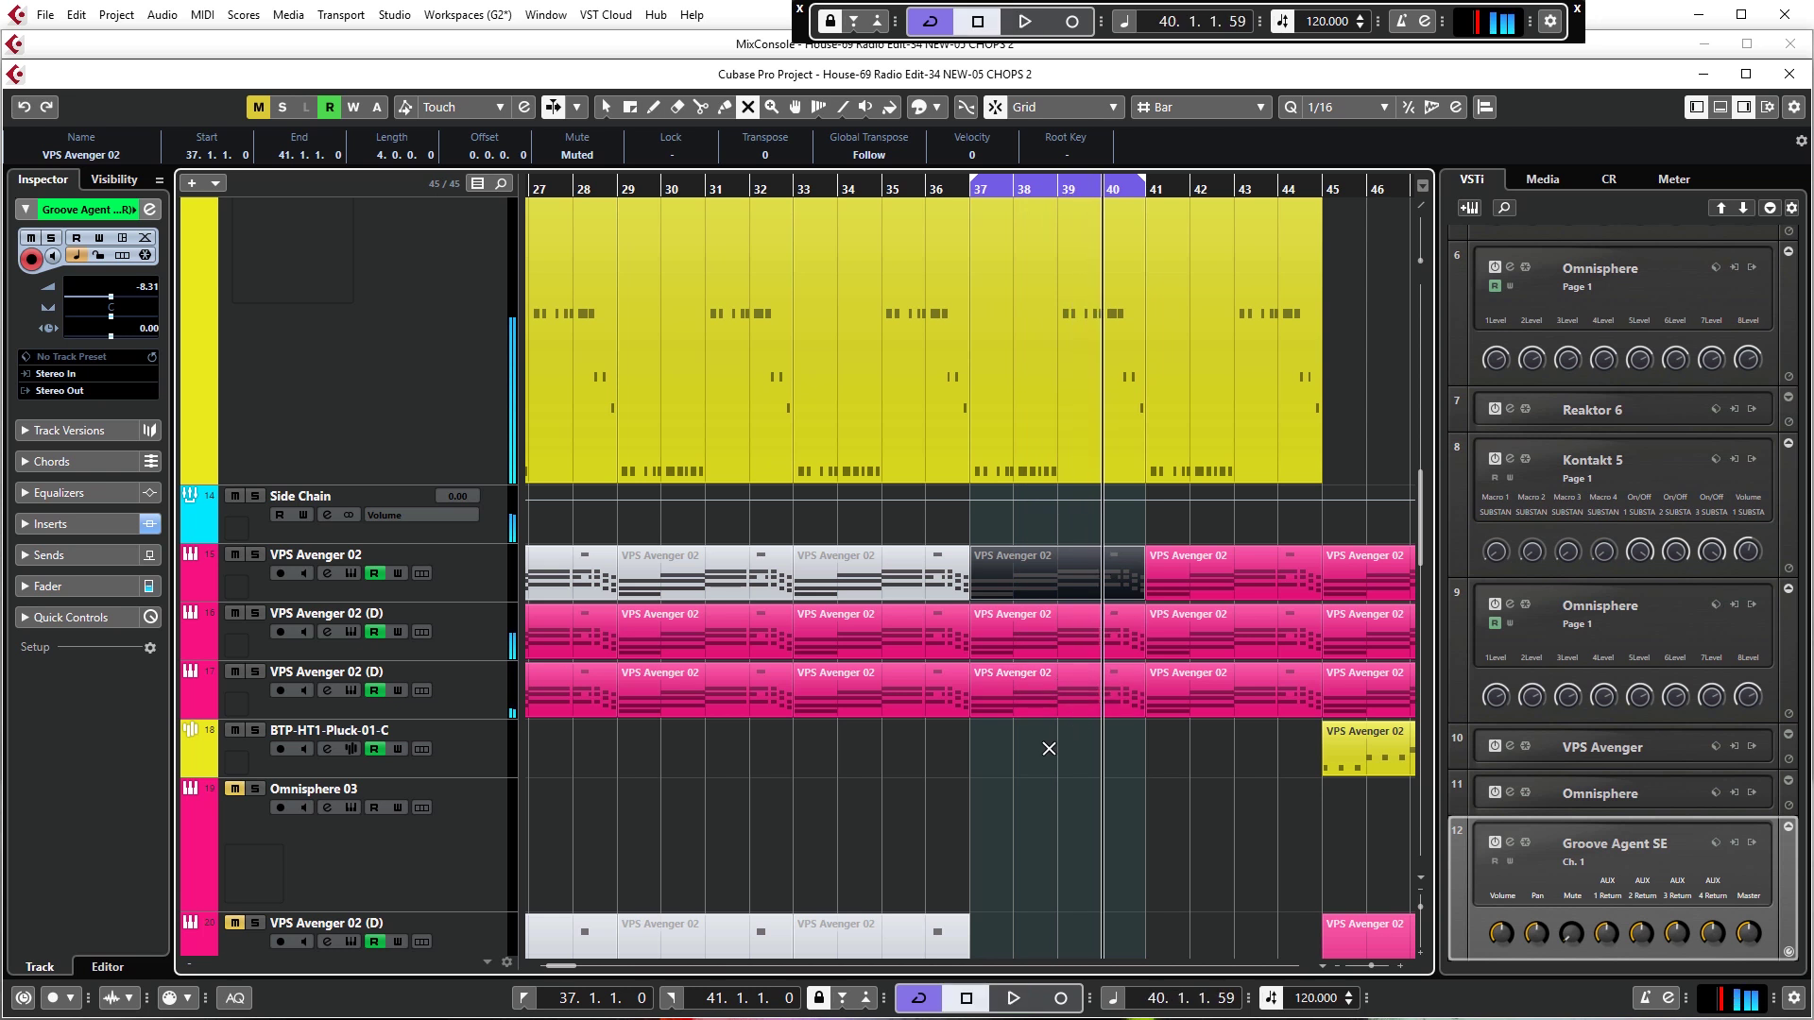
{"action": "left_click", "coordinate": [1046, 719]}
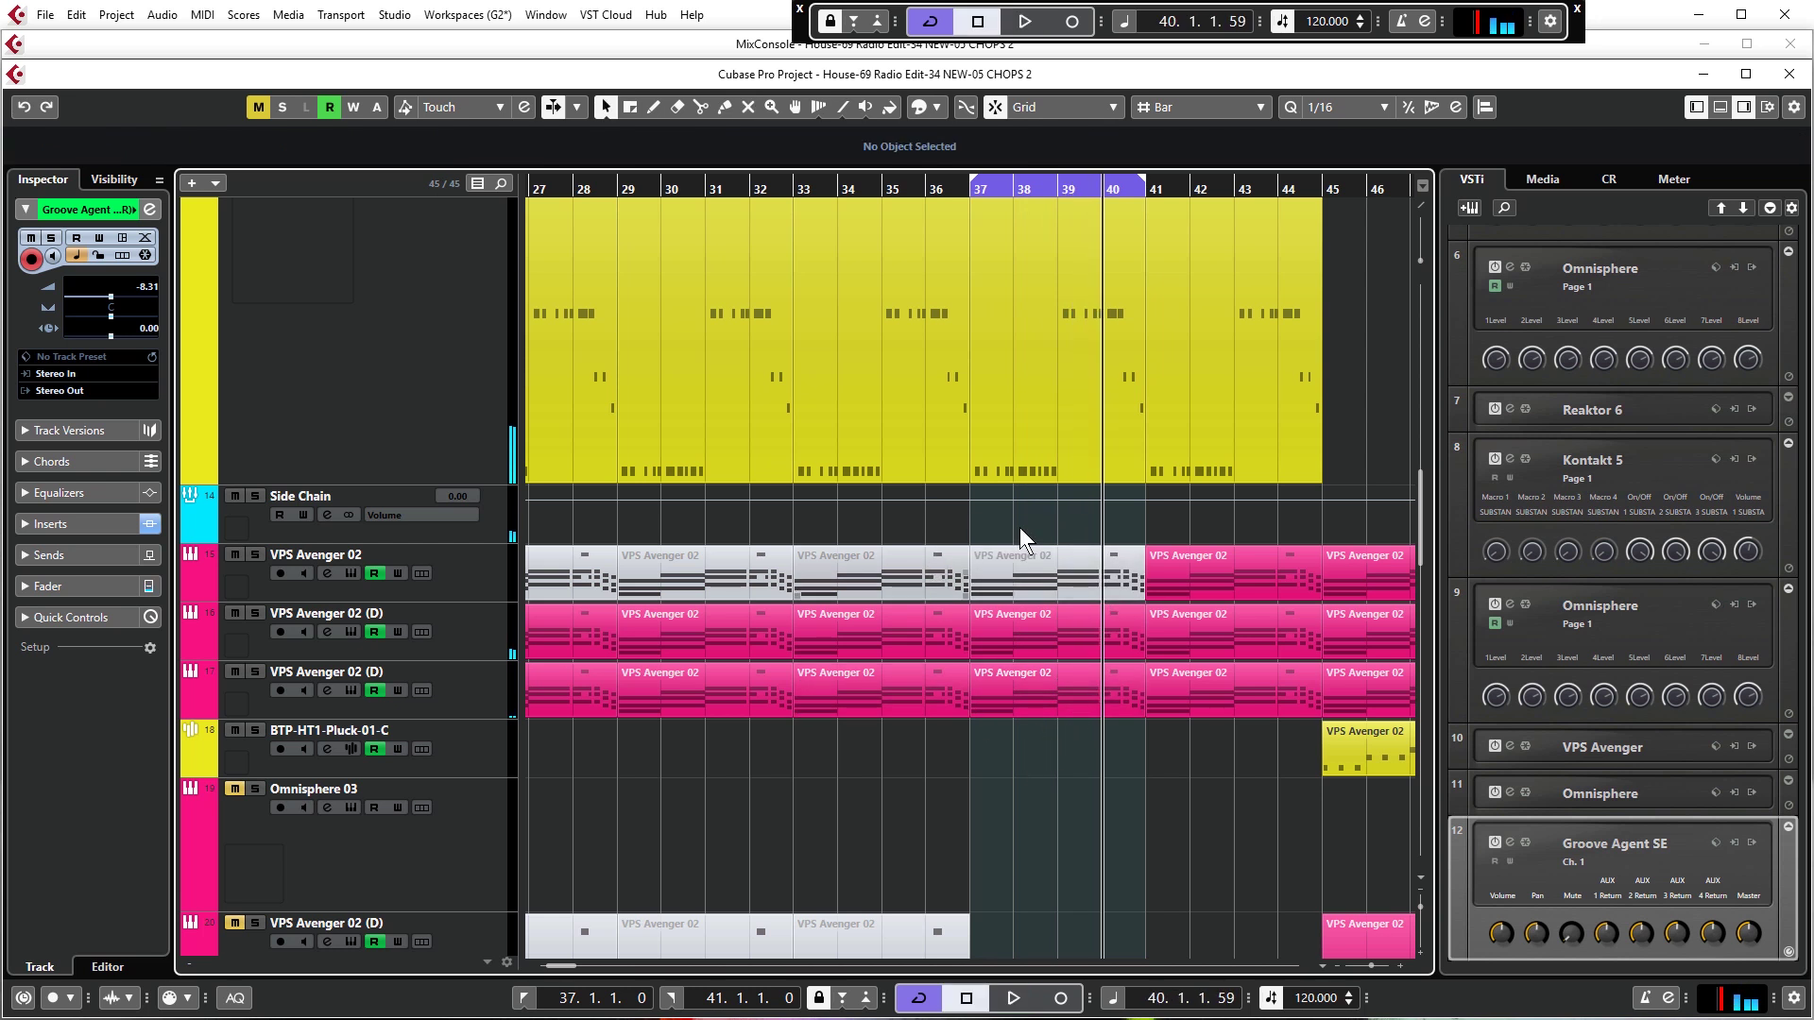
{"action": "scroll", "coordinate": [1051, 665], "scroll_direction": "down", "scroll_amount": 10}
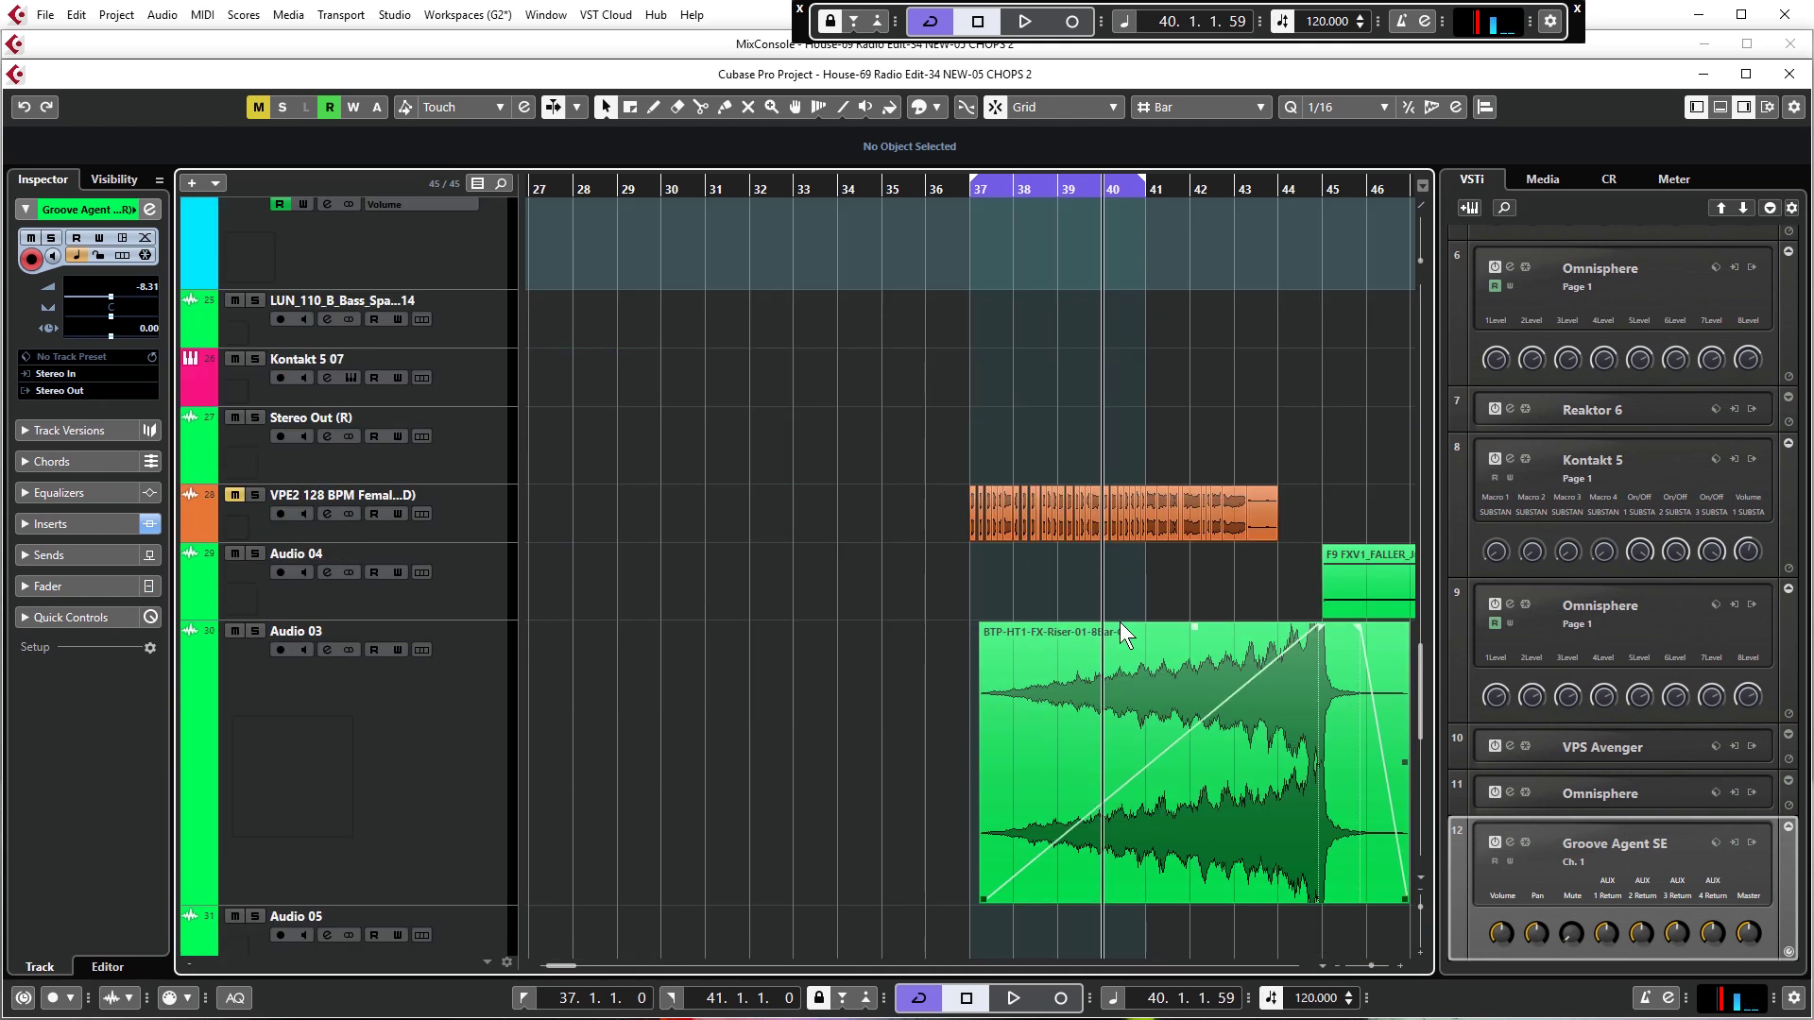
{"action": "scroll", "coordinate": [1119, 622], "scroll_direction": "up", "scroll_amount": 2}
{"action": "scroll", "coordinate": [813, 585], "scroll_direction": "up", "scroll_amount": 6}
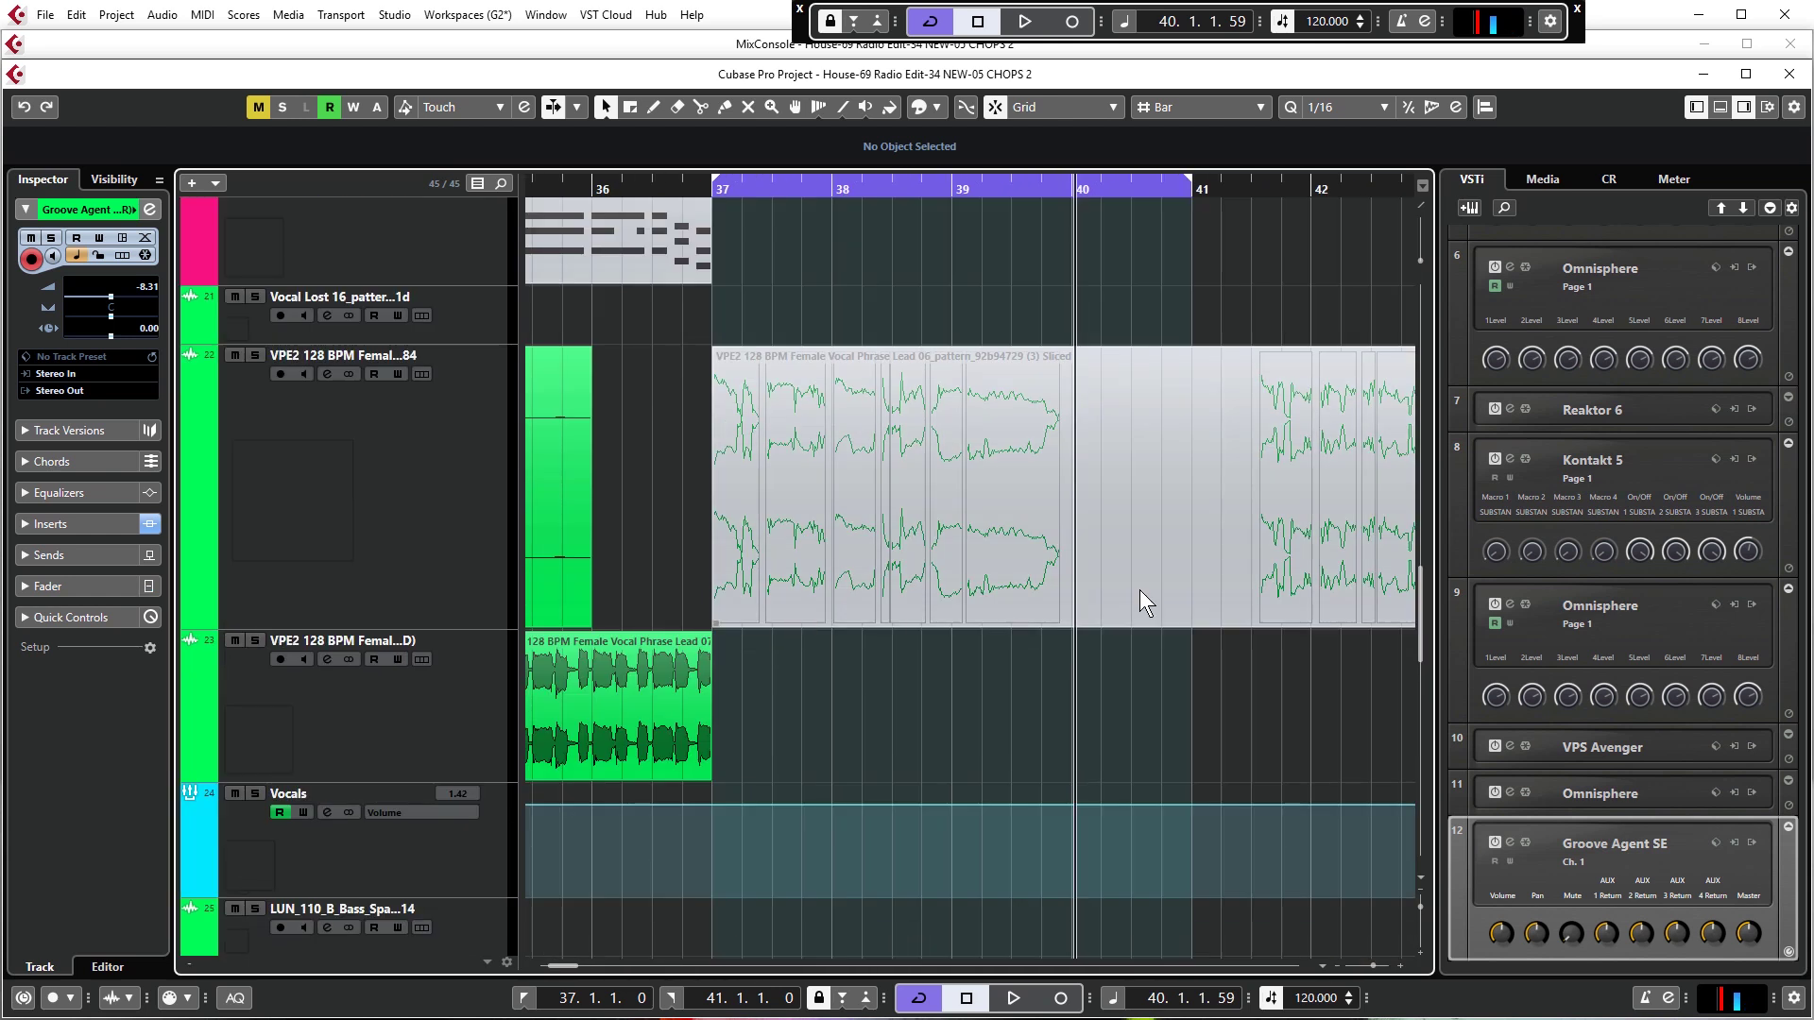
{"action": "scroll", "coordinate": [825, 601], "scroll_direction": "up", "scroll_amount": 5}
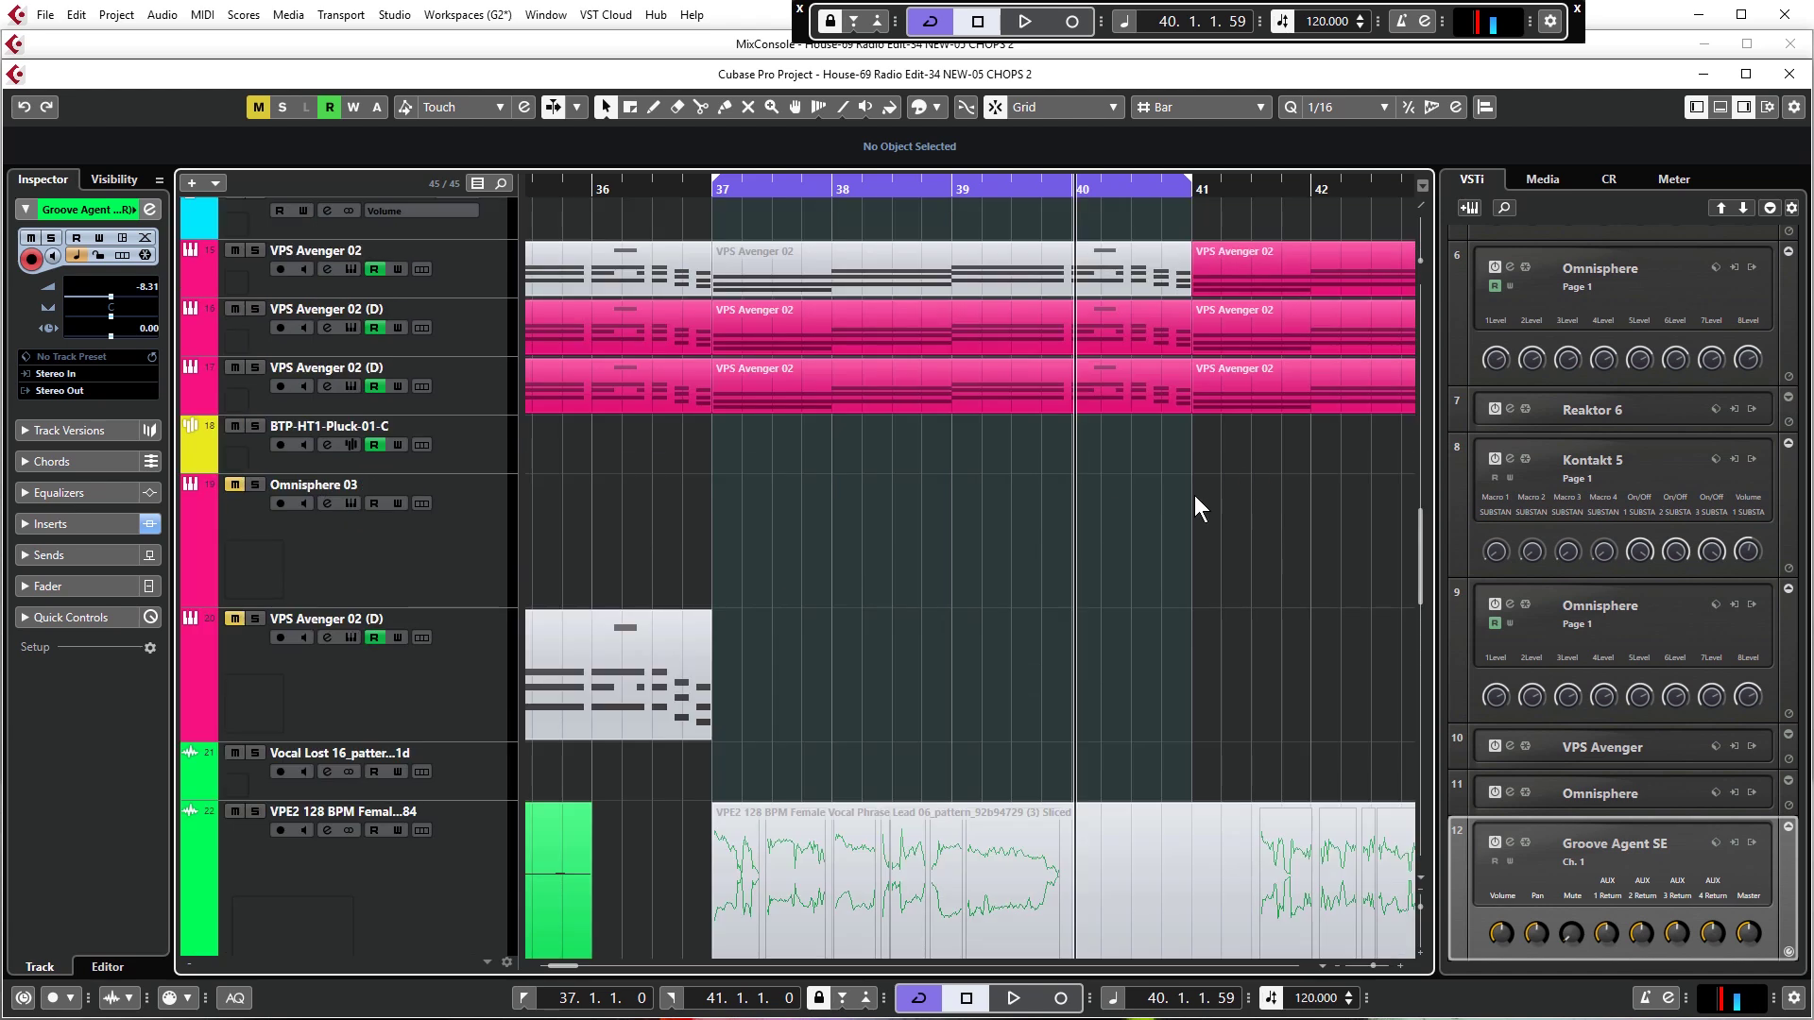